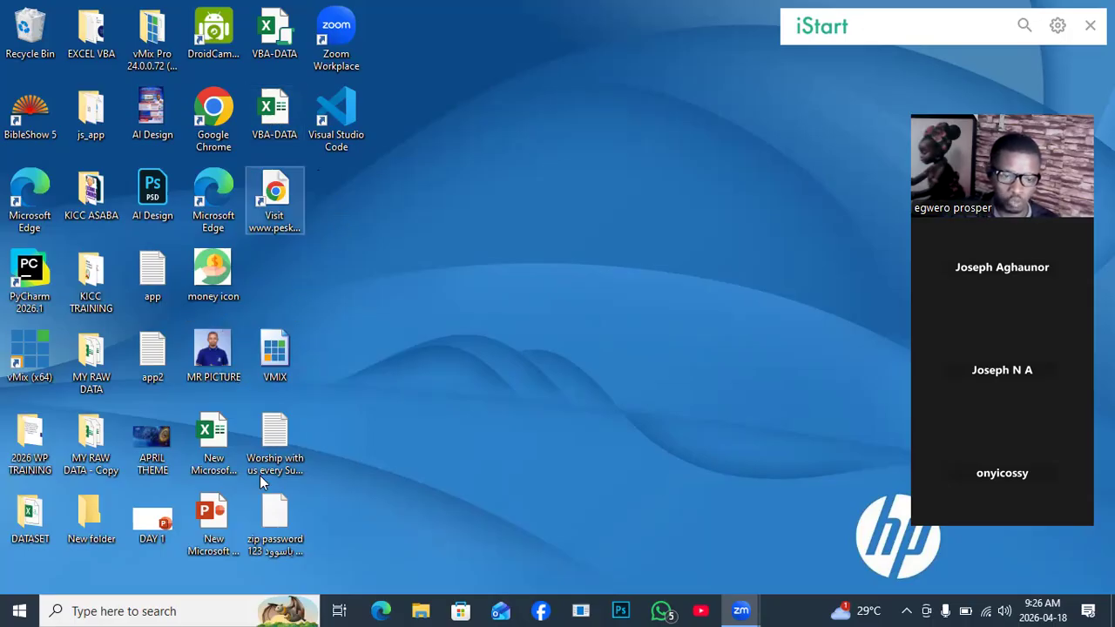
Launch Excel and create a blank workbook.
click(147, 608)
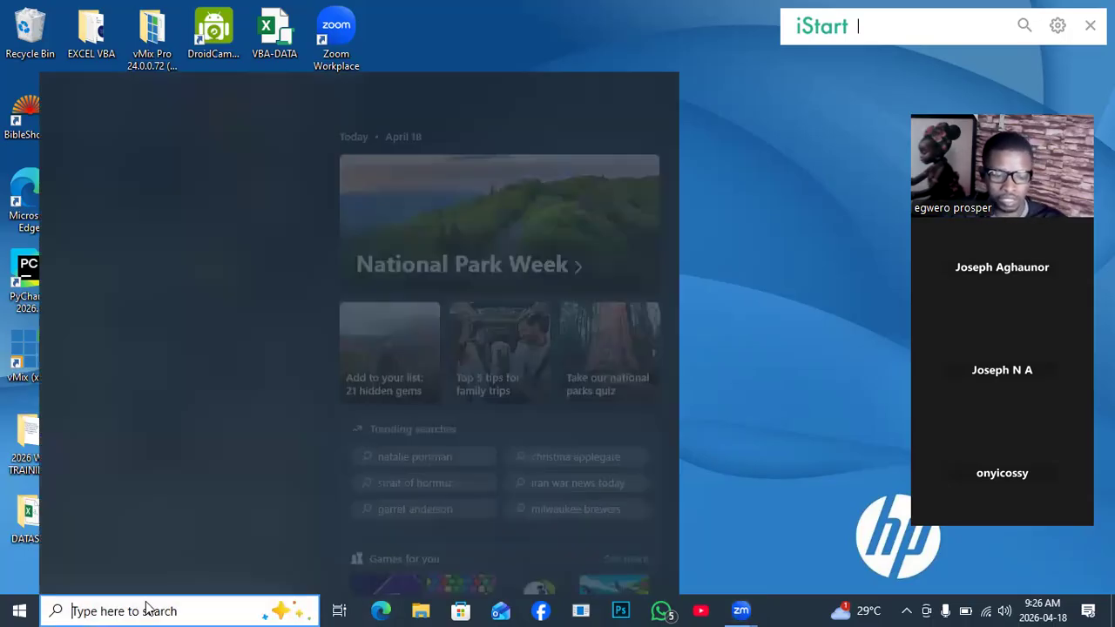
text(e)
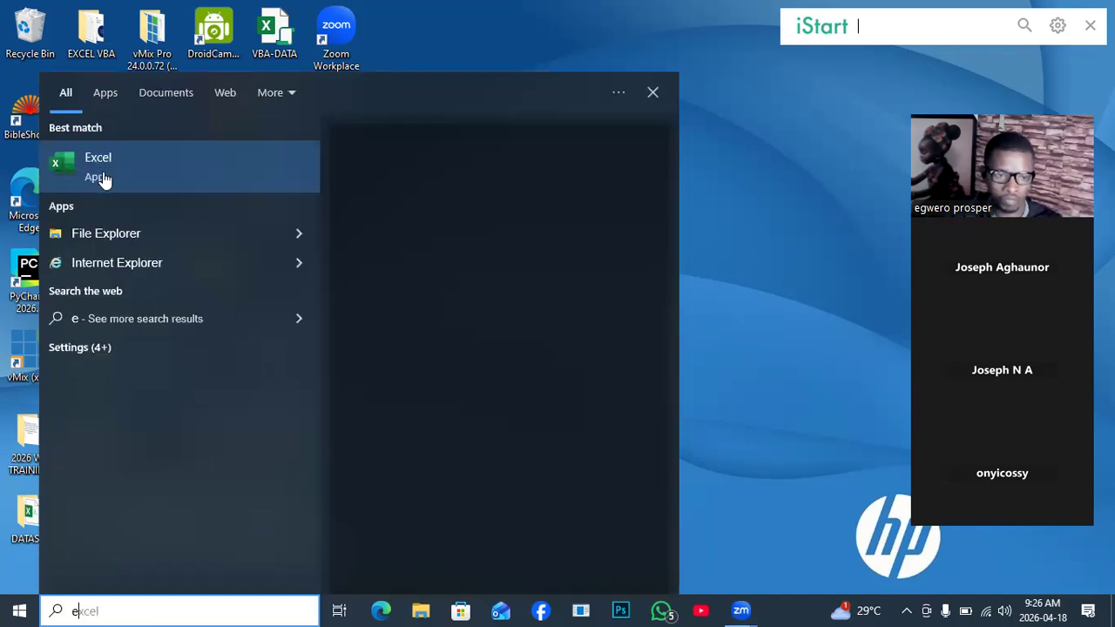
click(104, 173)
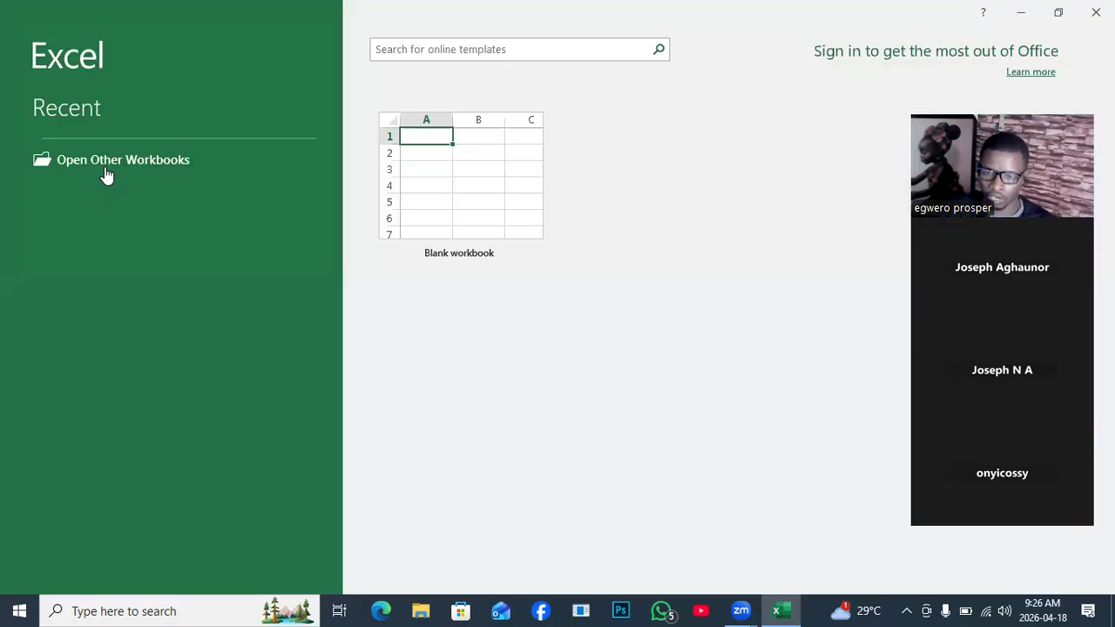
click(450, 196)
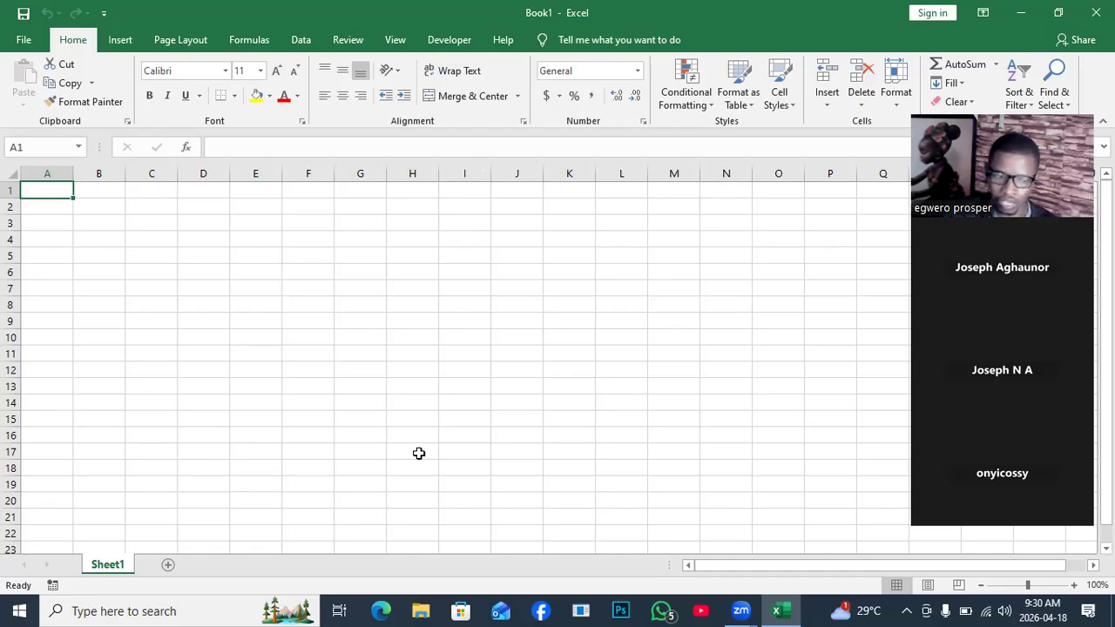
Rename the Sheet1 sheet as worksheet.
double_click(111, 562)
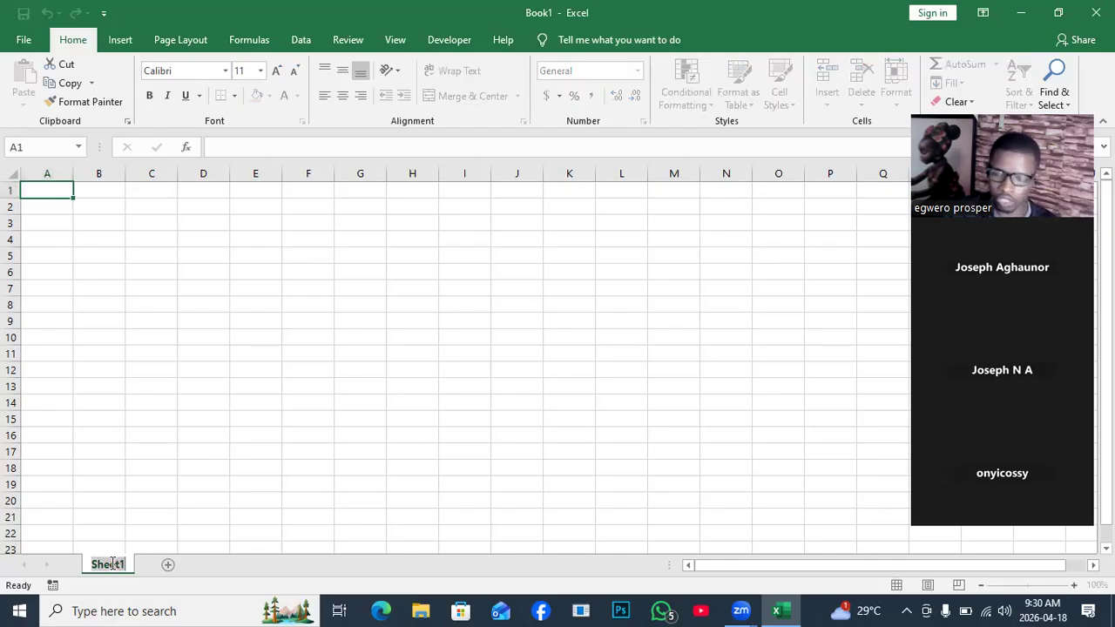
text(worksheet)
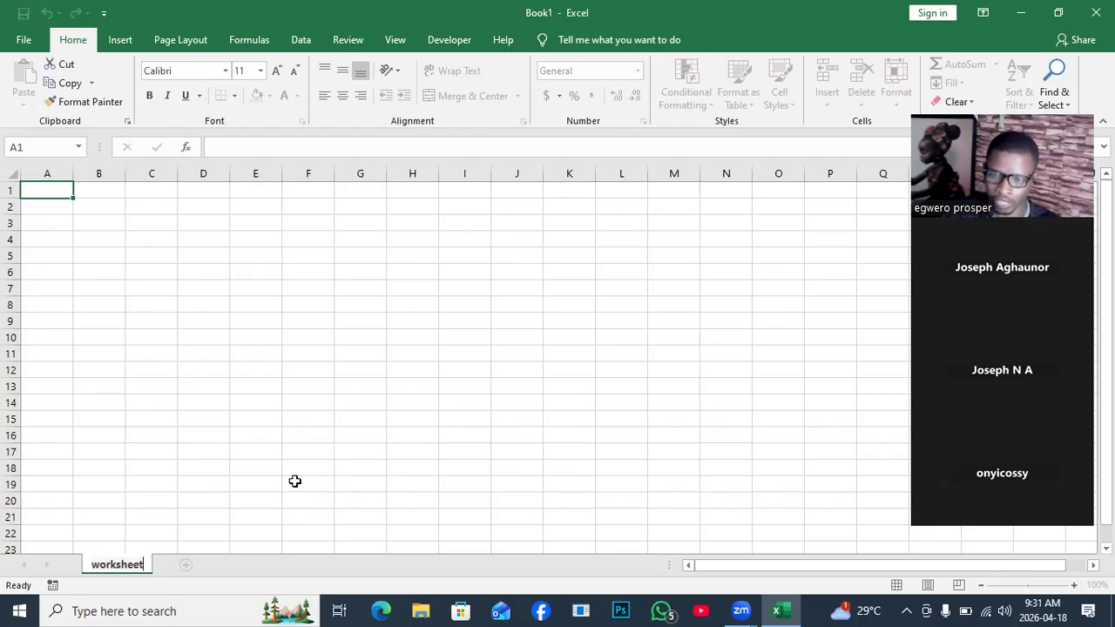
key(Return)
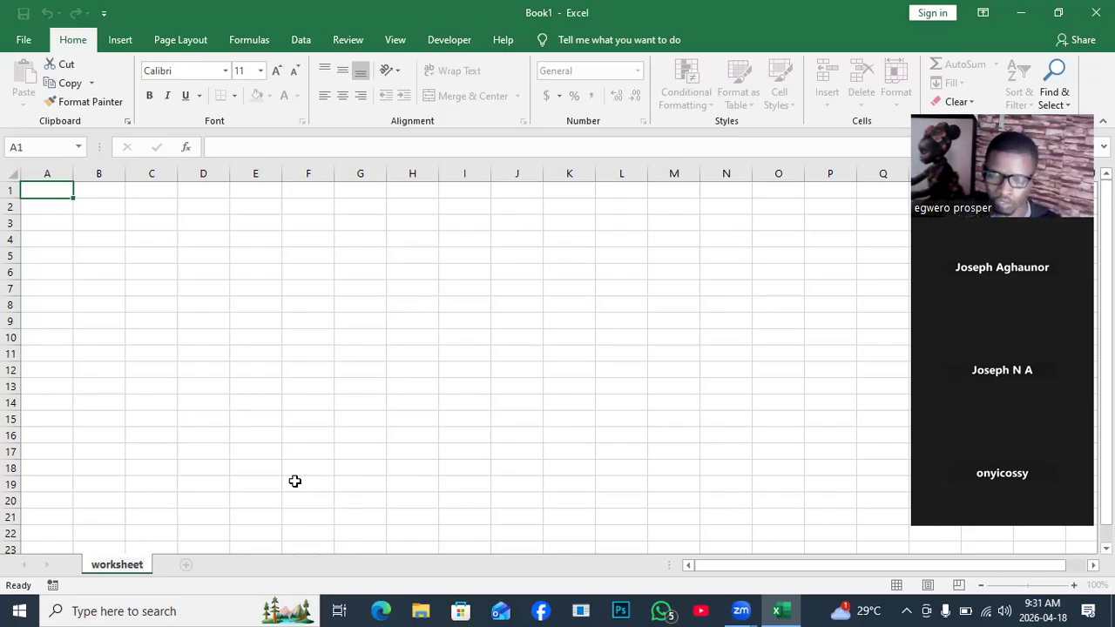
click(450, 41)
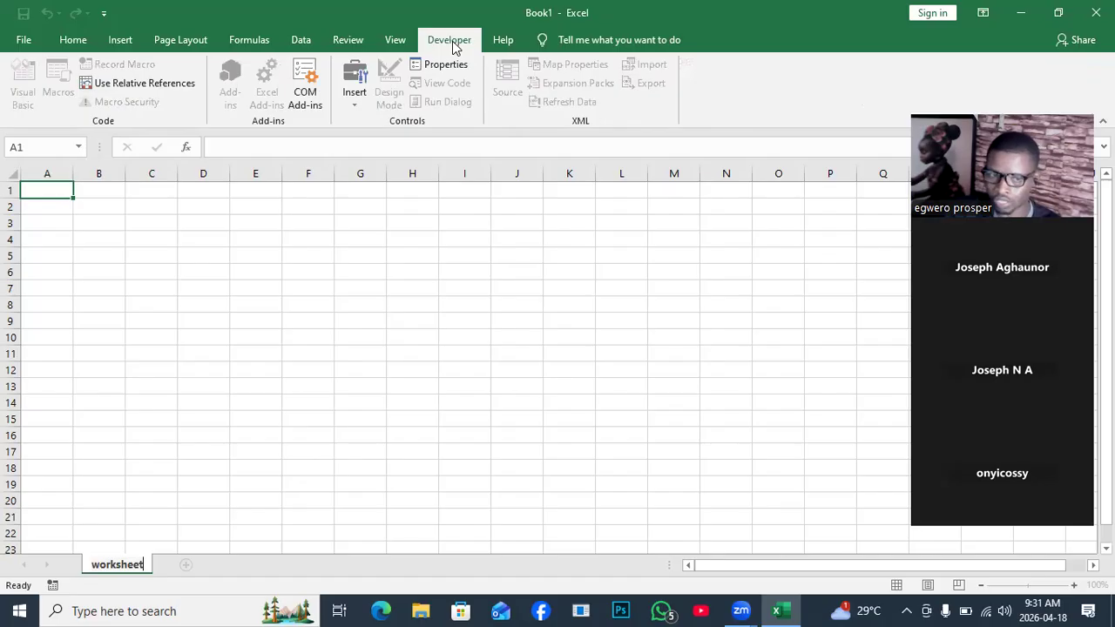
click(357, 366)
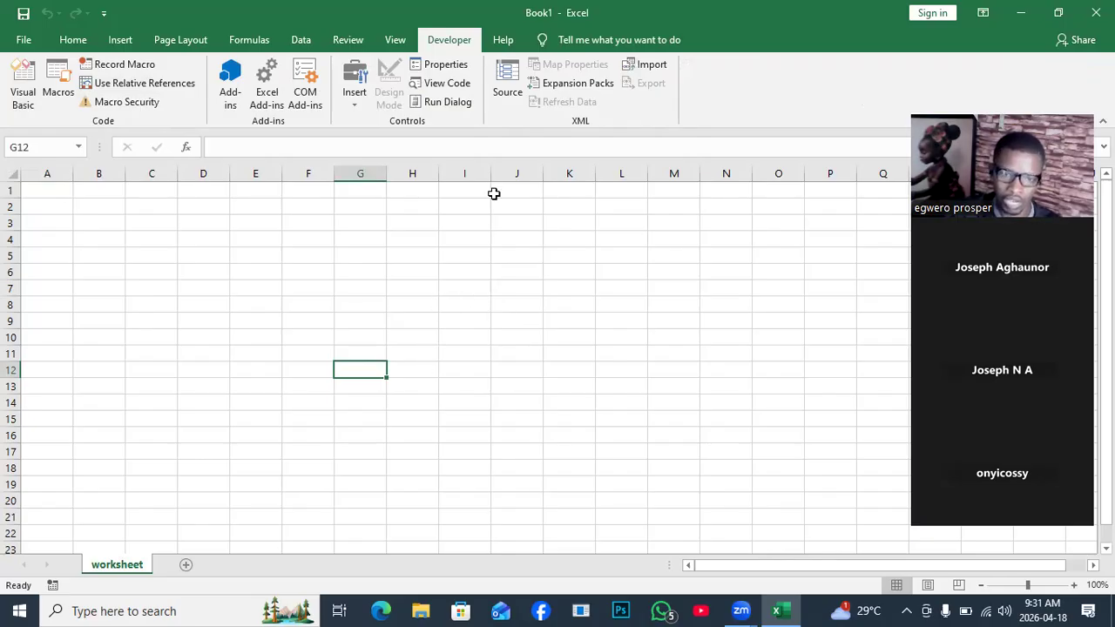
Turn off the Developer tab in Excel's ribbon customization options.
click(24, 37)
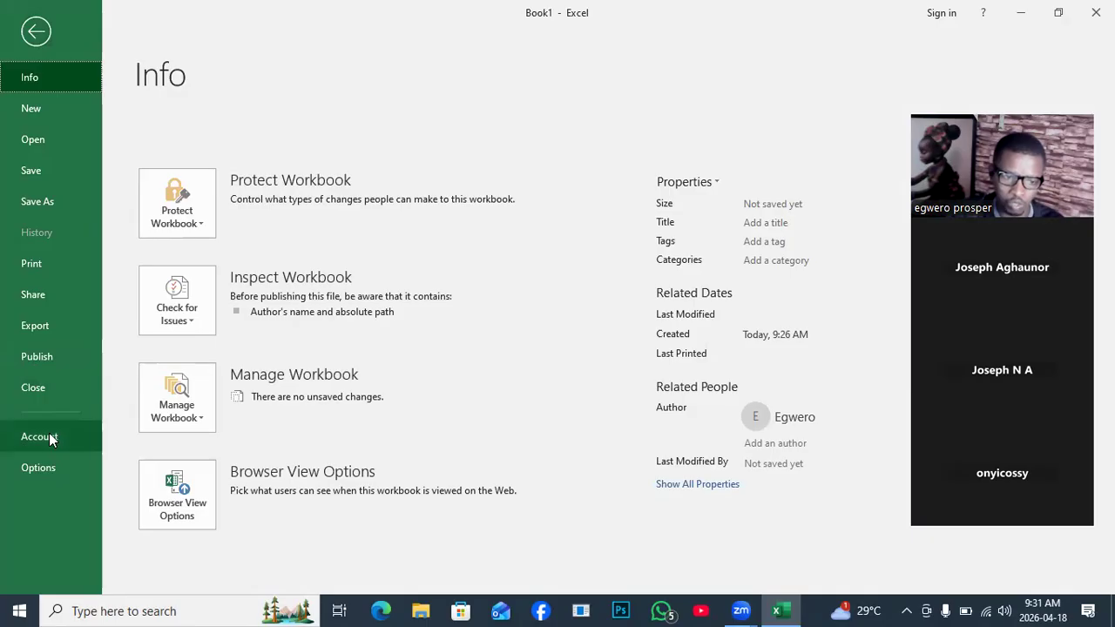
click(45, 466)
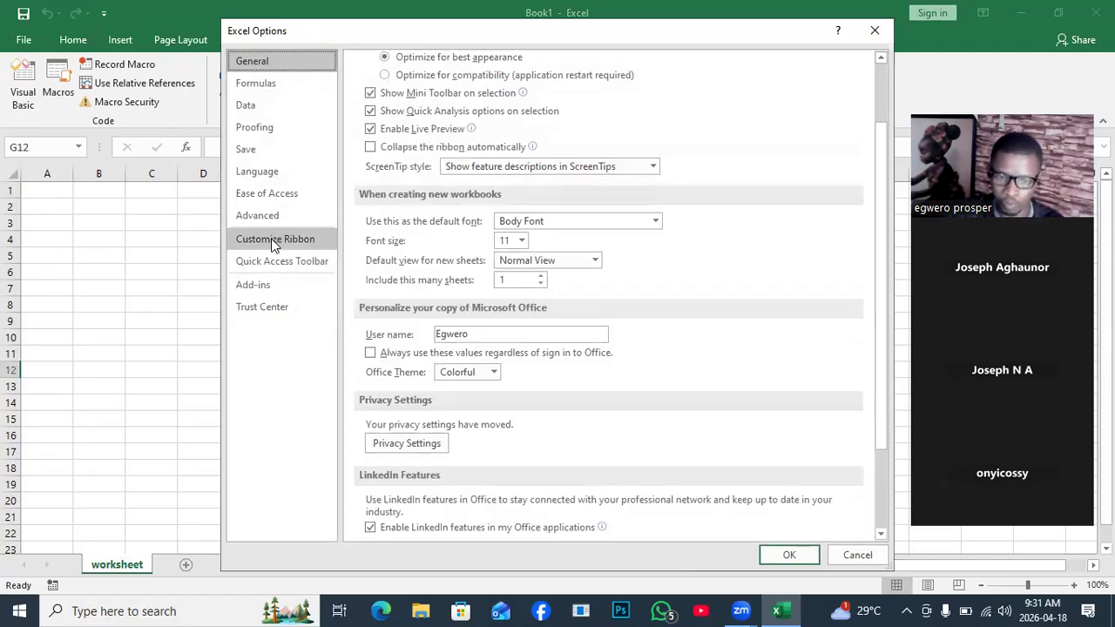
click(274, 241)
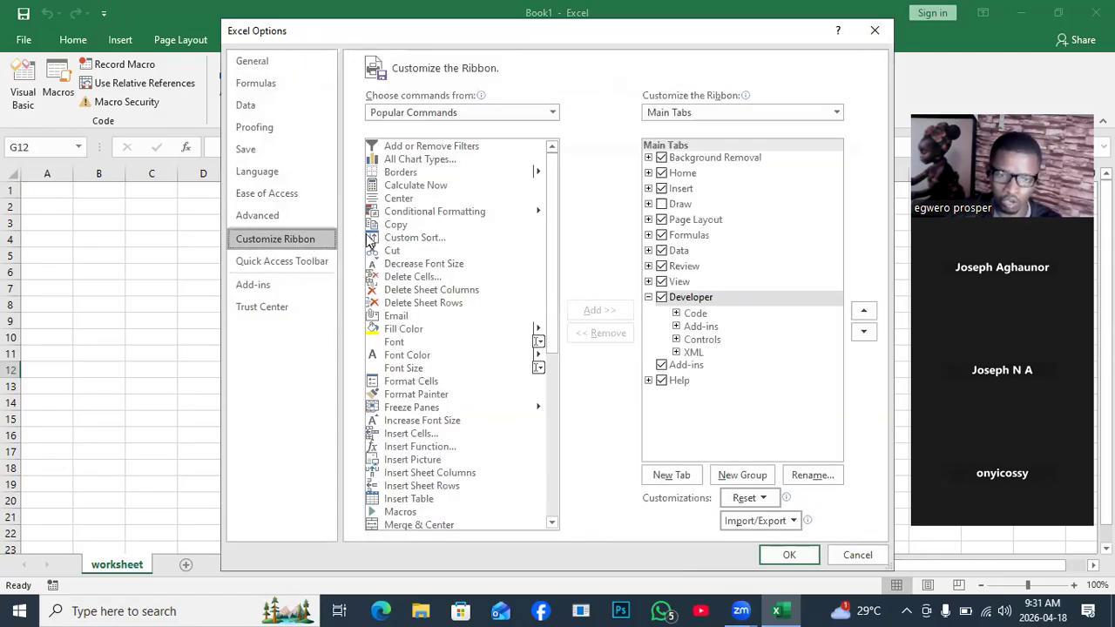
click(662, 297)
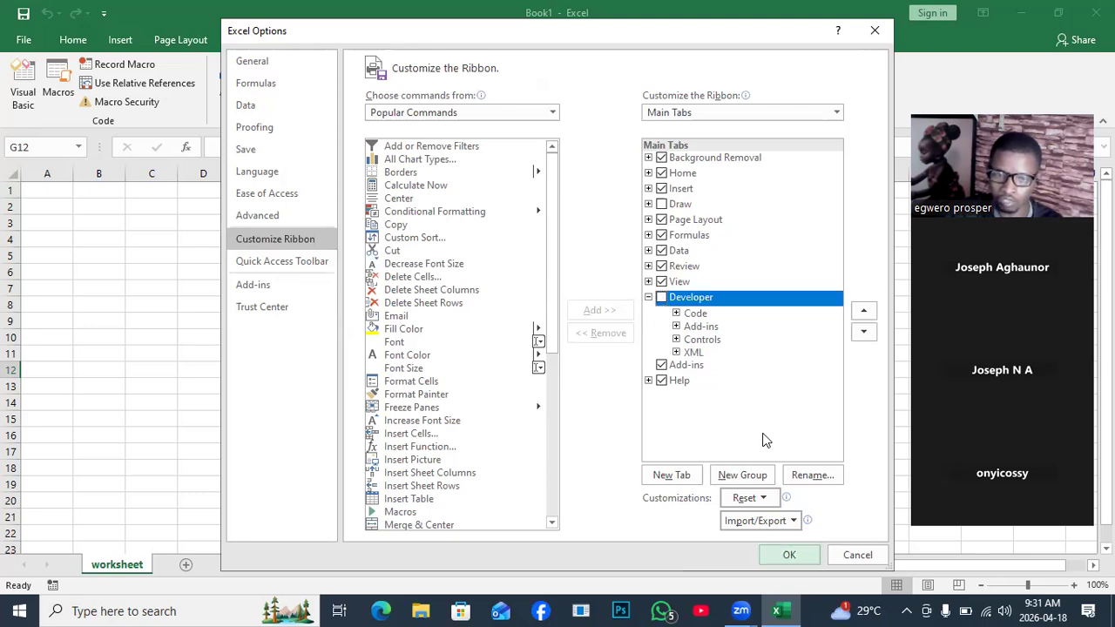
key(Return)
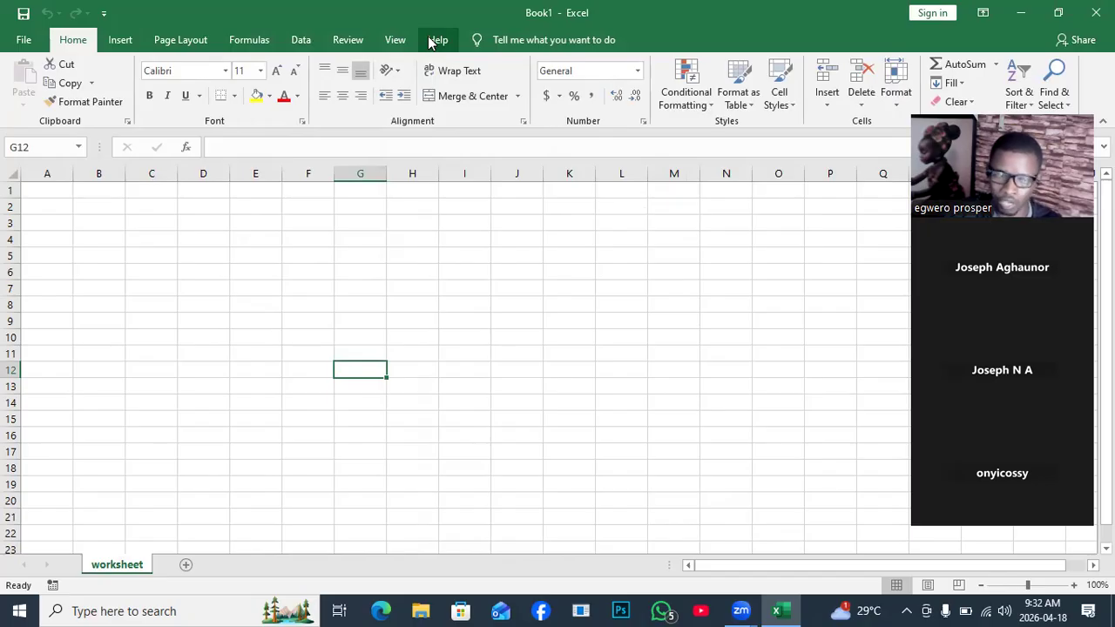
Enable the Developer tab in Excel's ribbon customization options.
click(21, 42)
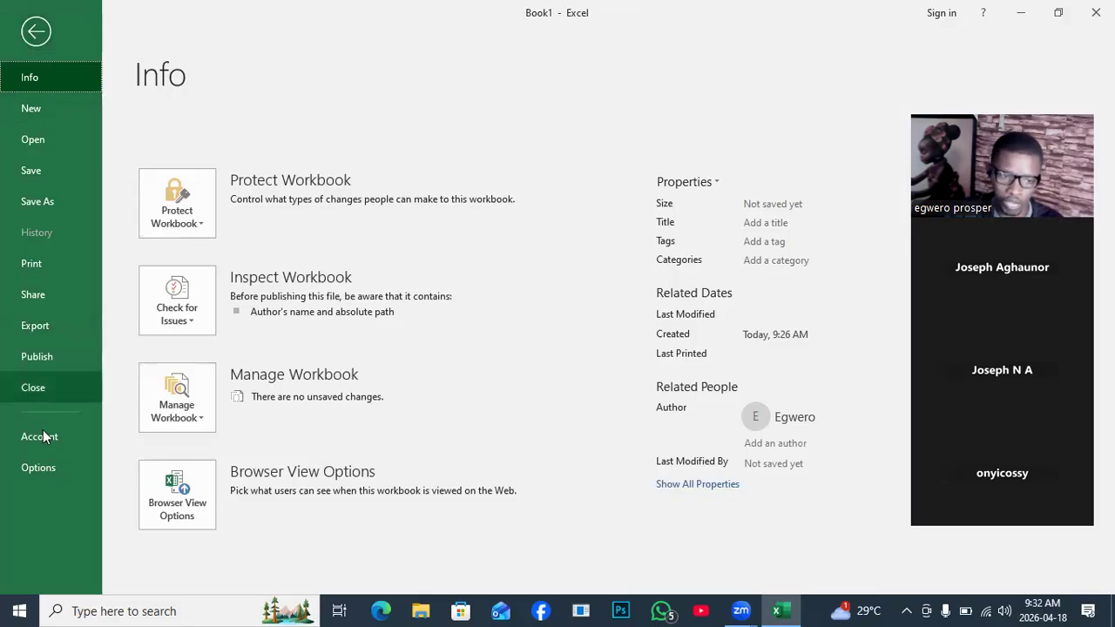
click(46, 467)
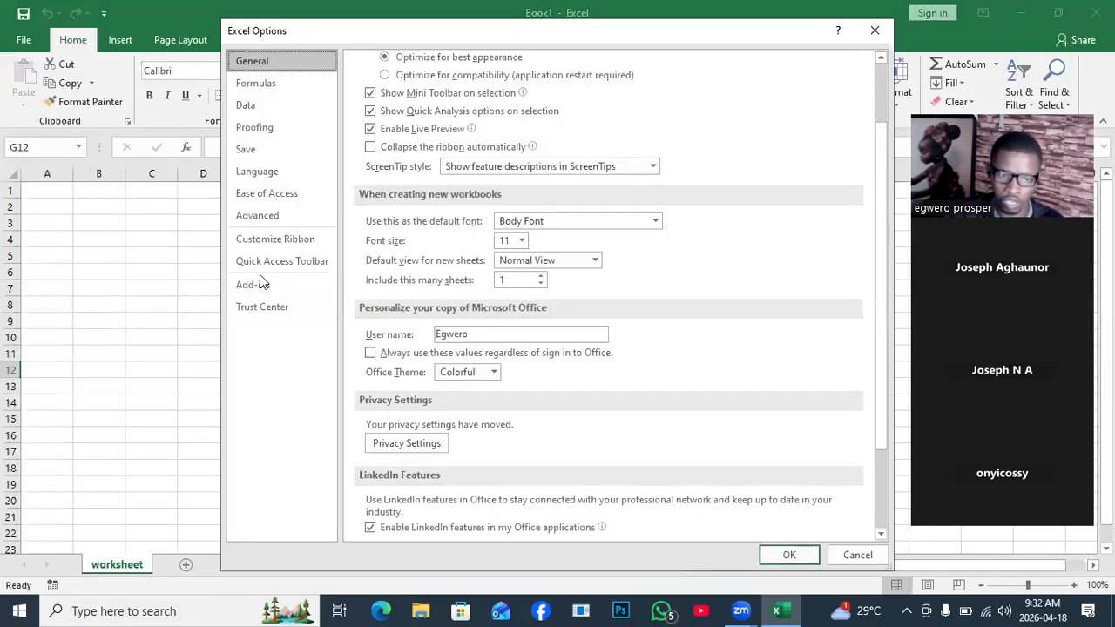
click(275, 242)
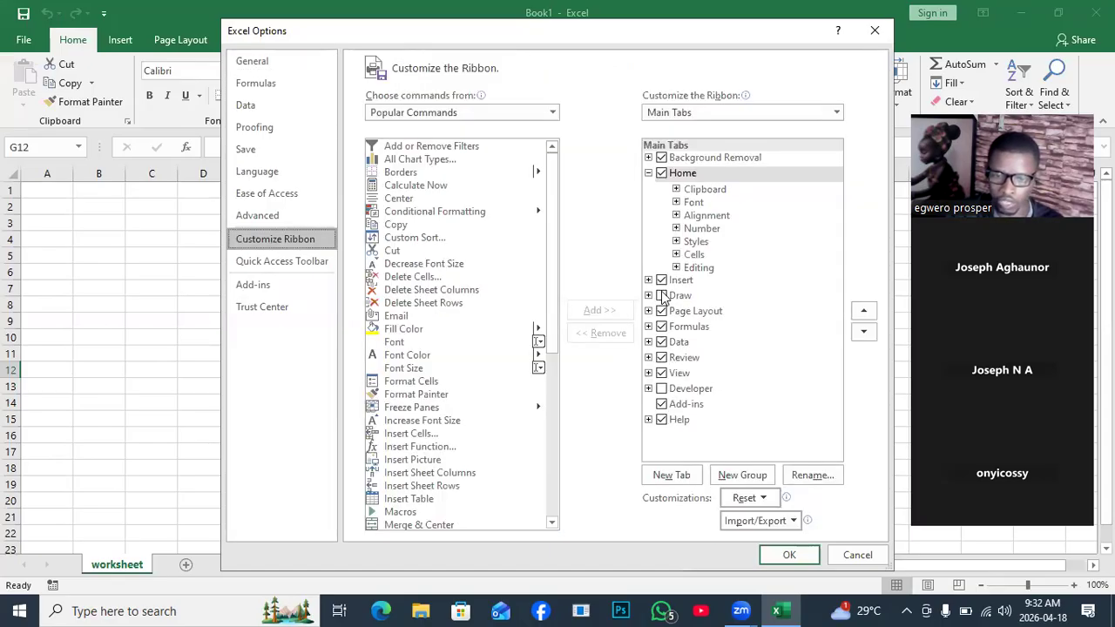
click(662, 389)
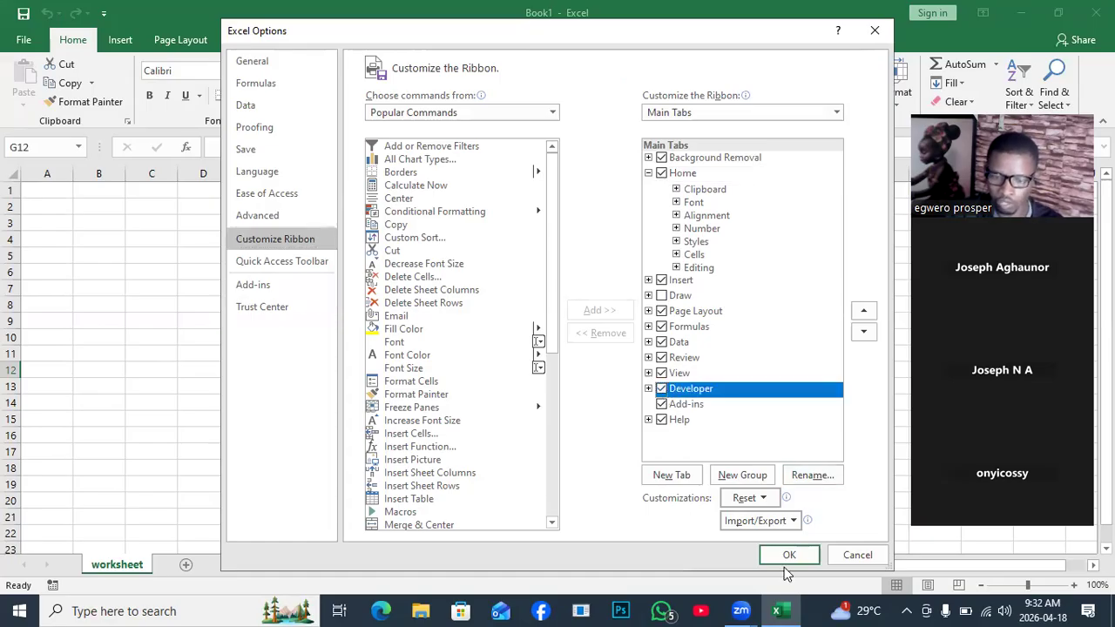
click(788, 555)
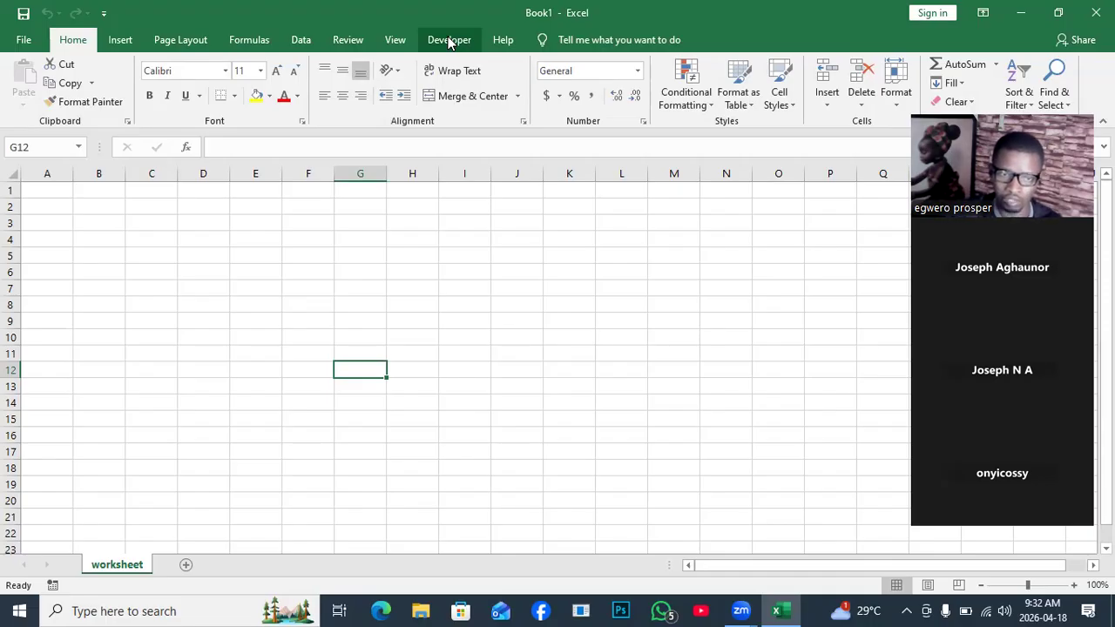
Open the Visual Basic editor for this workbook twice, returning to the worksheet each time.
click(449, 40)
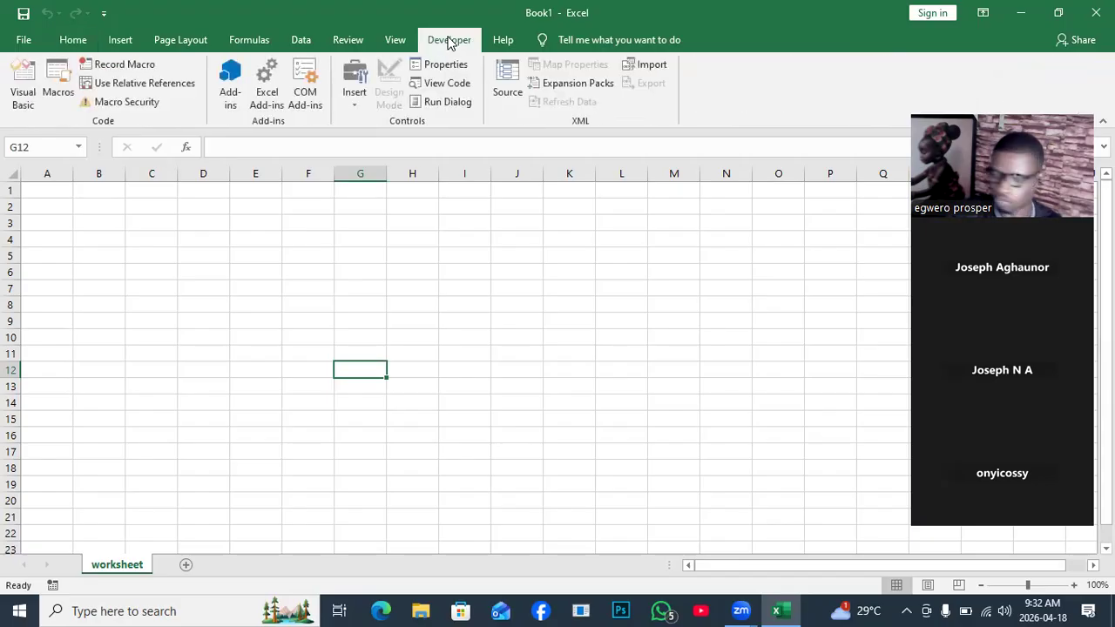
click(21, 81)
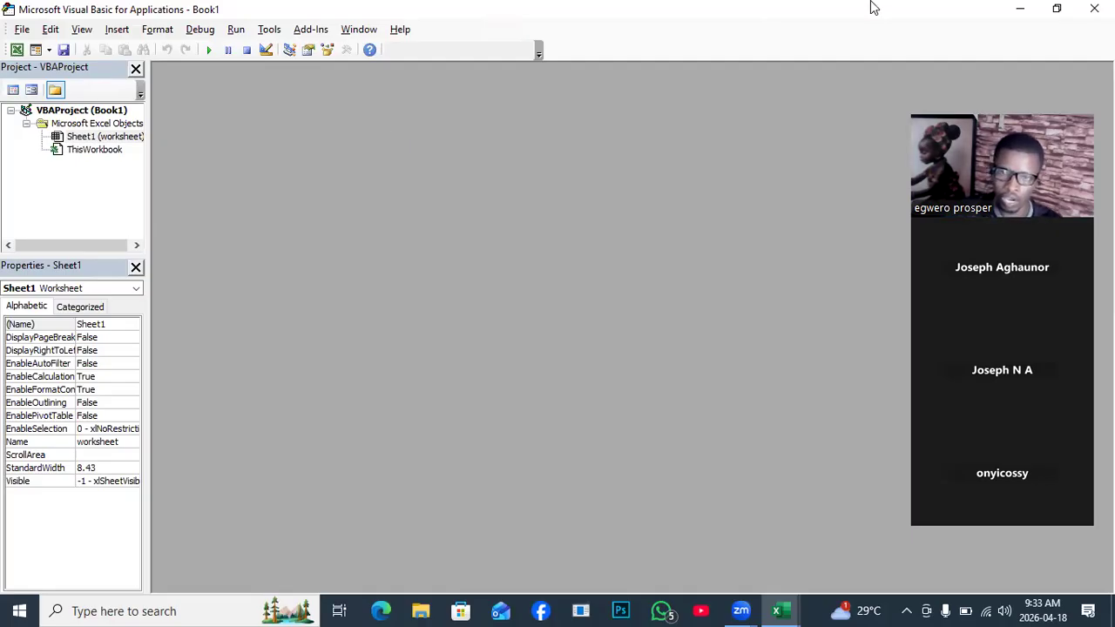
click(1094, 8)
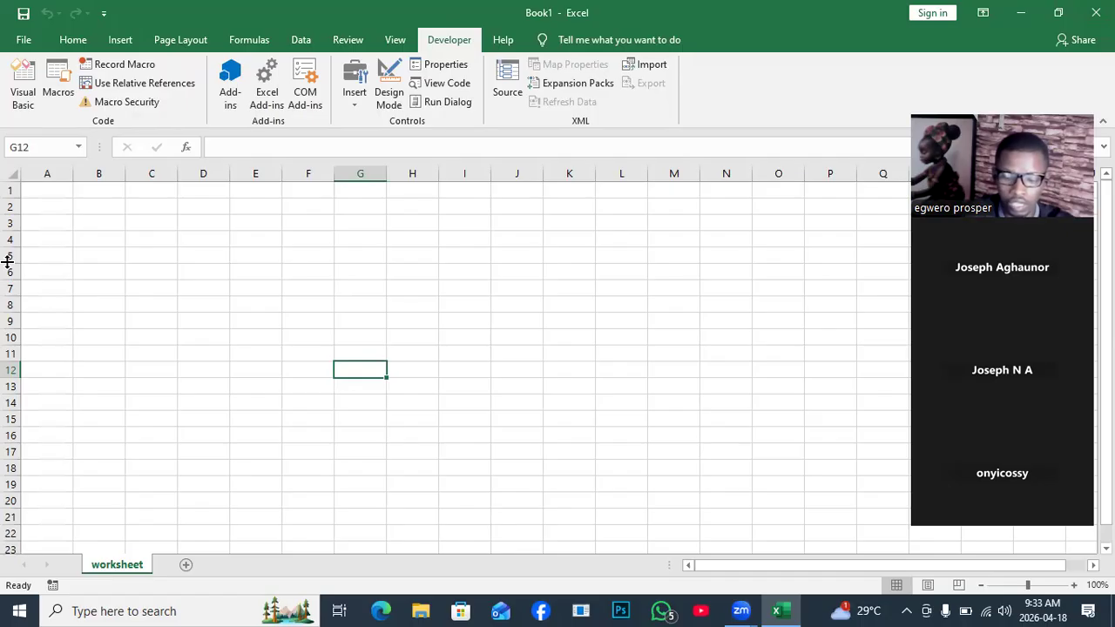
key(alt+F11)
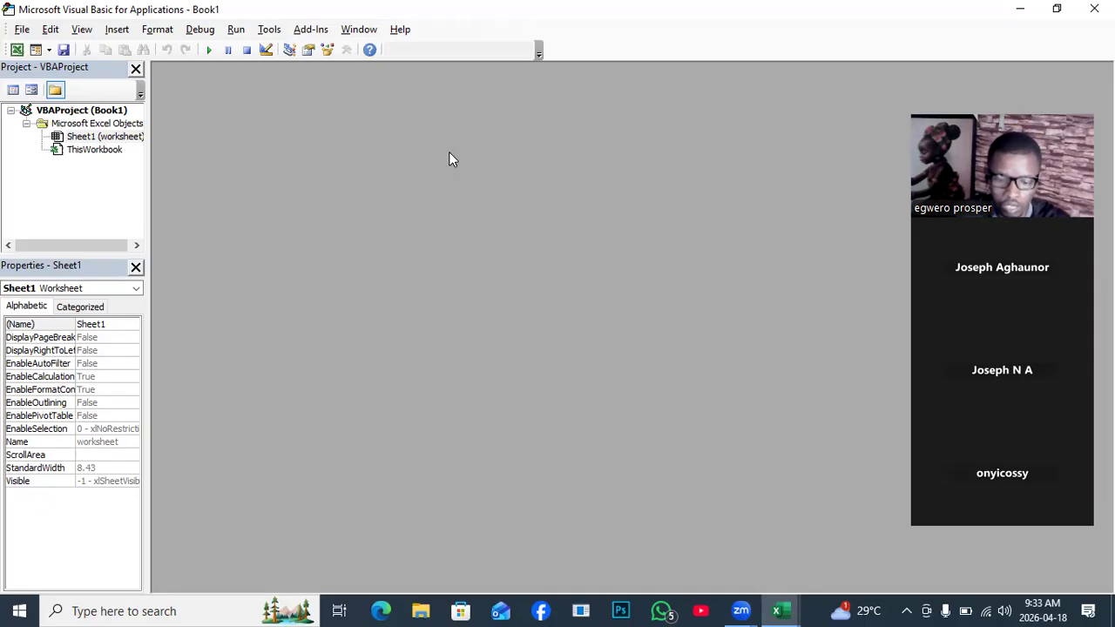
key(alt+F11)
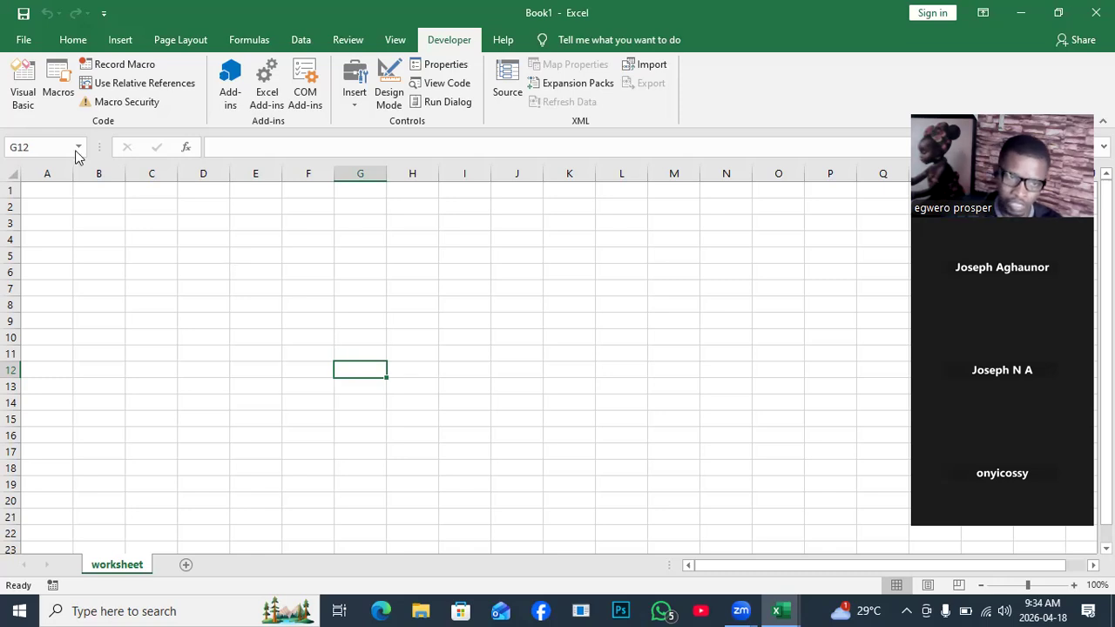
Save the workbook in the Documents folder as form_design in the Excel Macro-Enabled Workbook format.
click(24, 40)
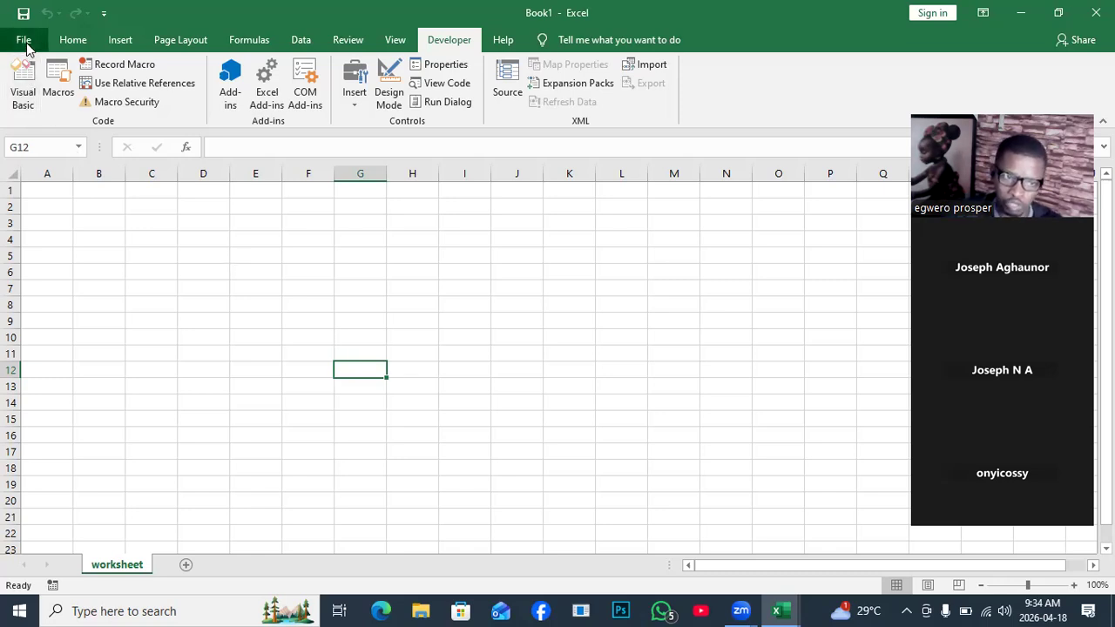
click(51, 202)
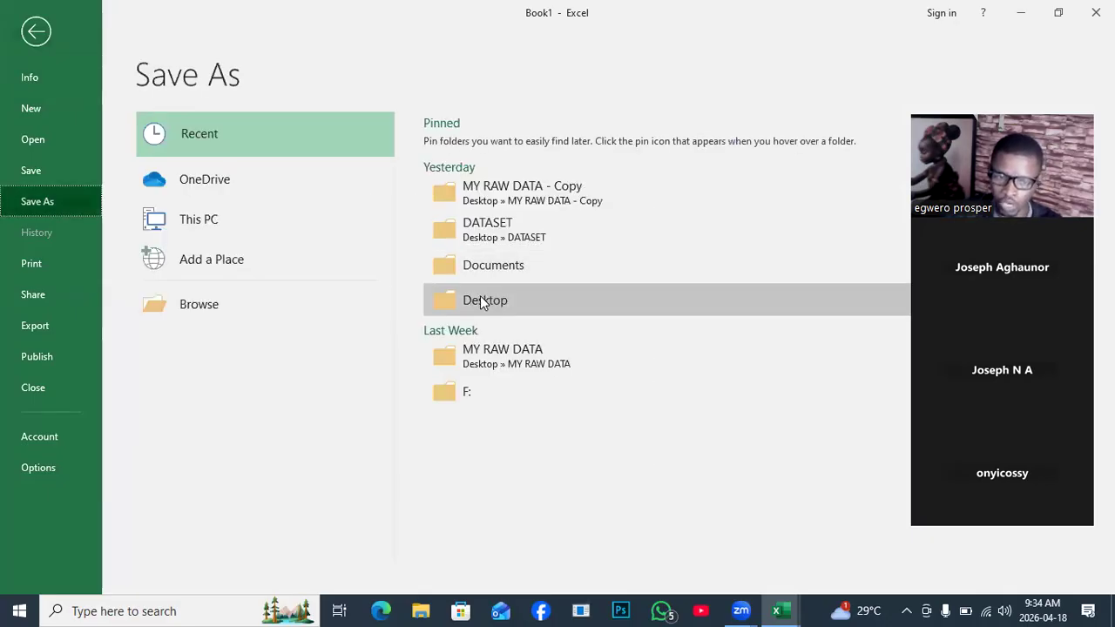
click(485, 267)
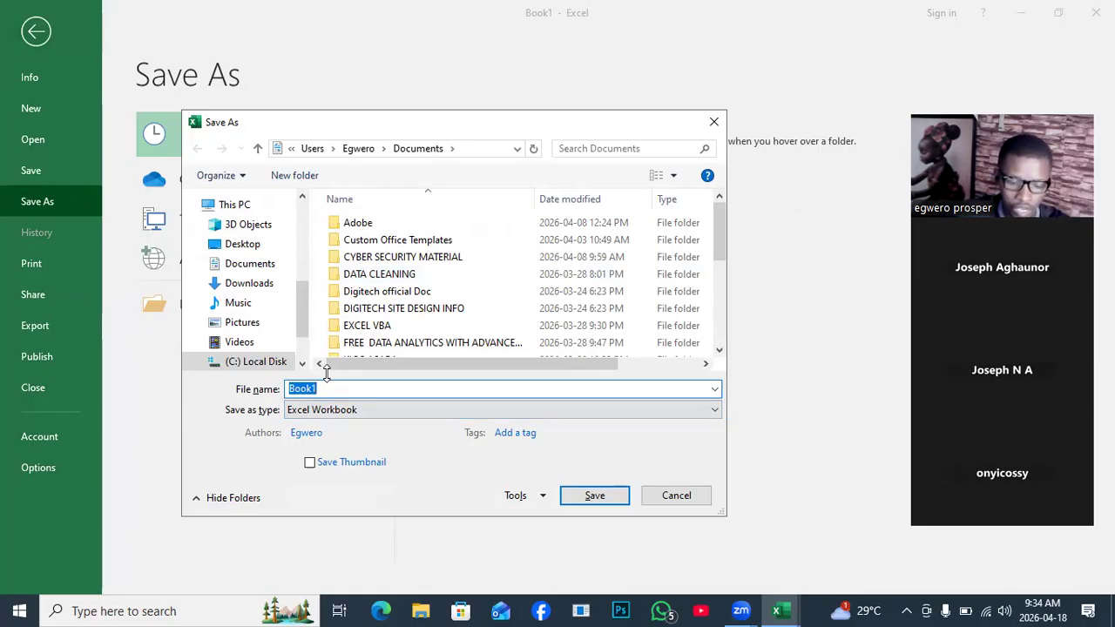
text(for)
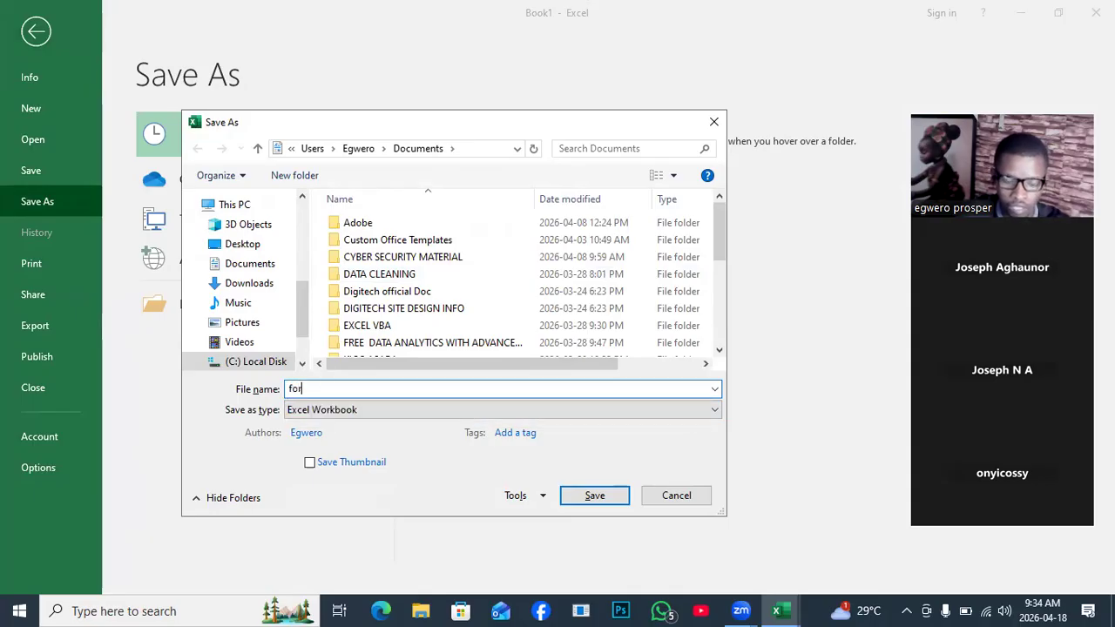
text(m_design)
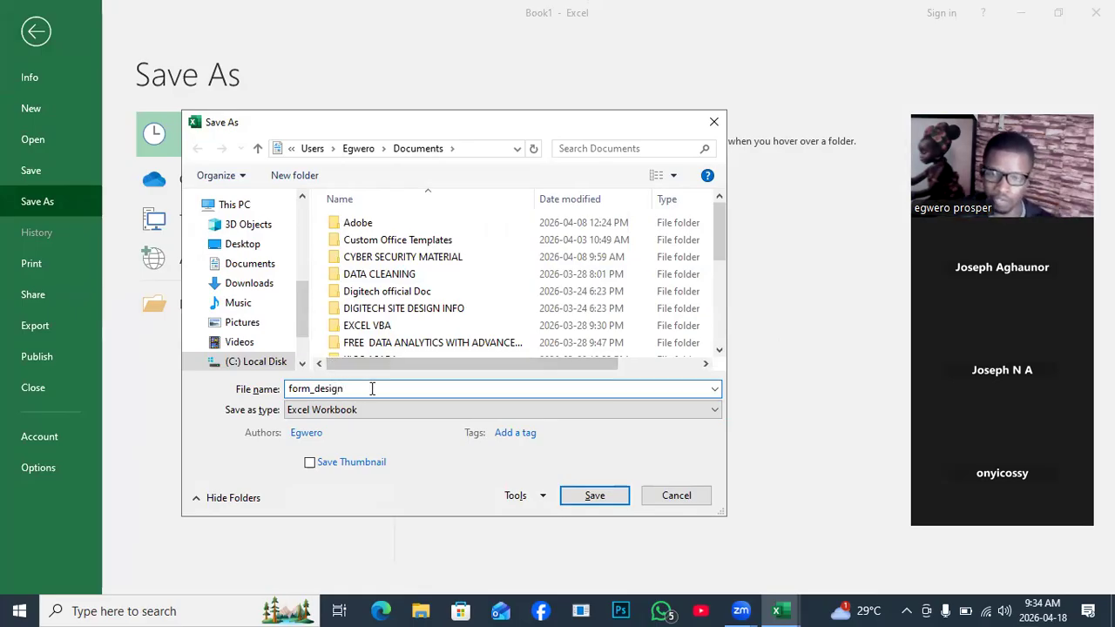
click(353, 412)
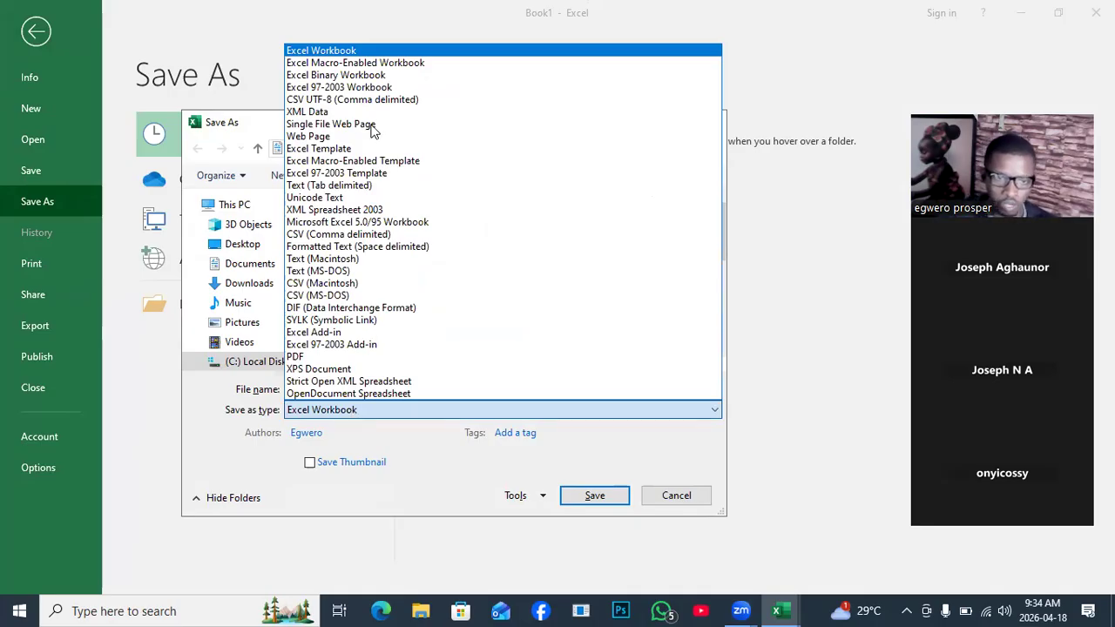
click(353, 64)
click(595, 495)
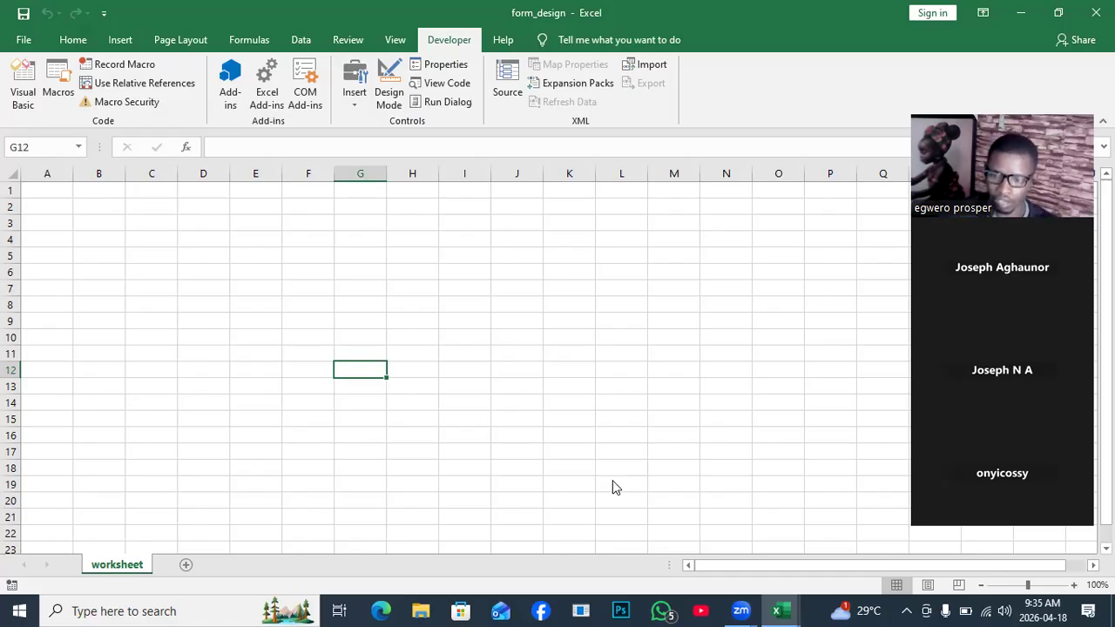
click(33, 273)
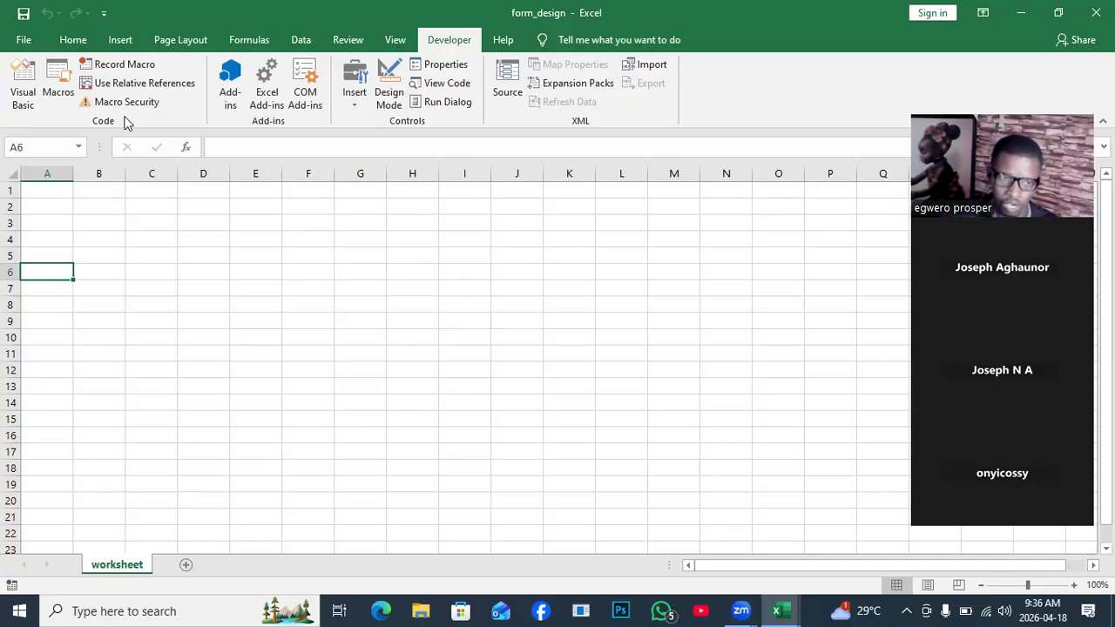
click(121, 42)
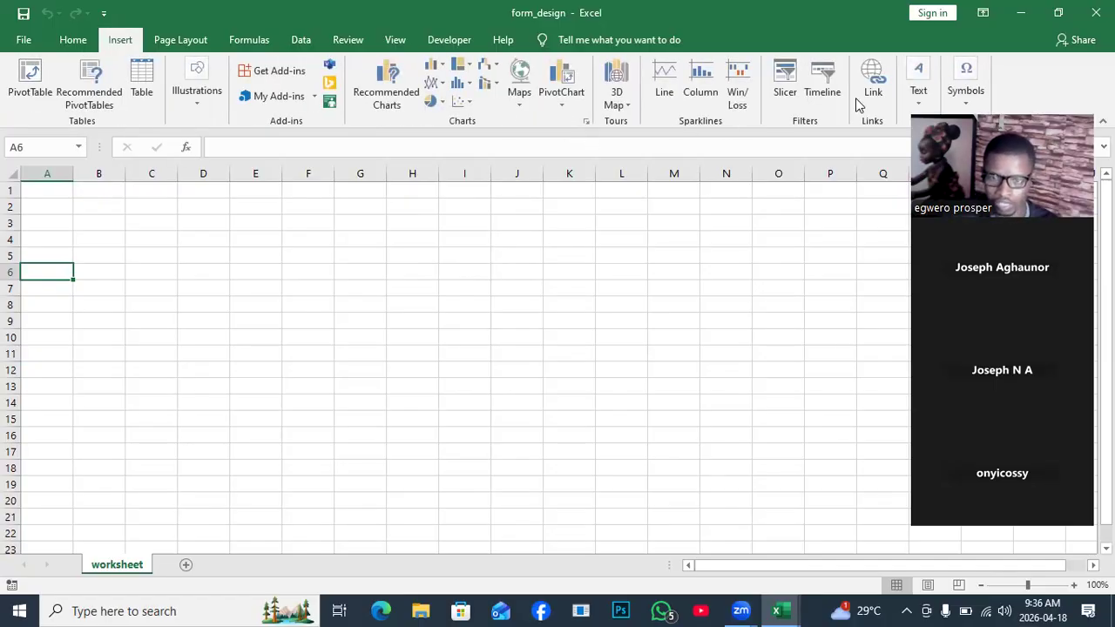
click(919, 102)
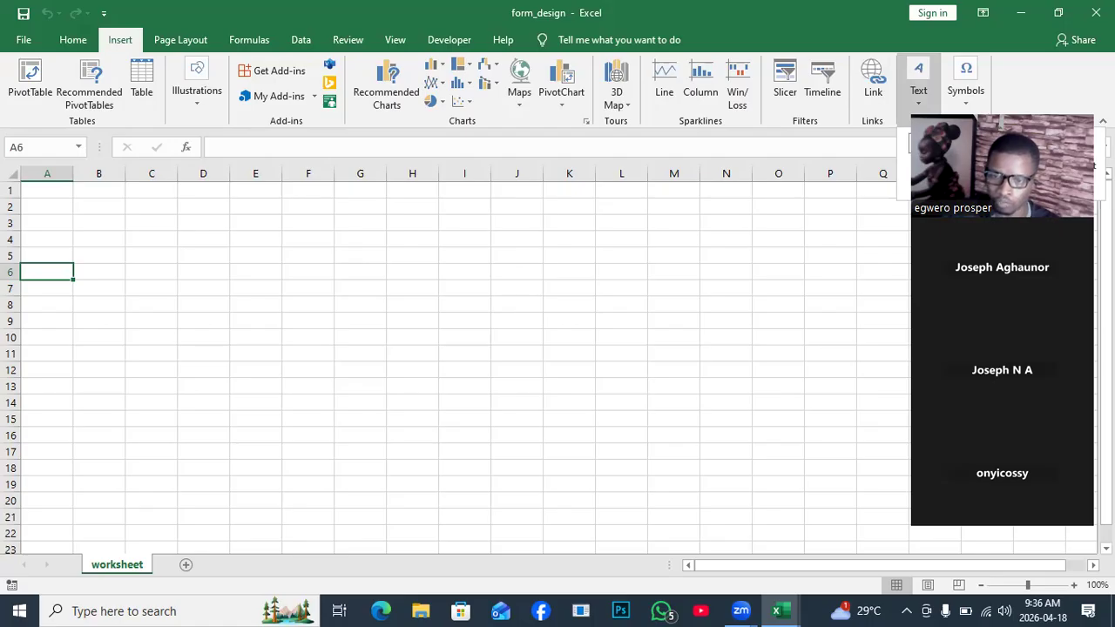
click(1002, 163)
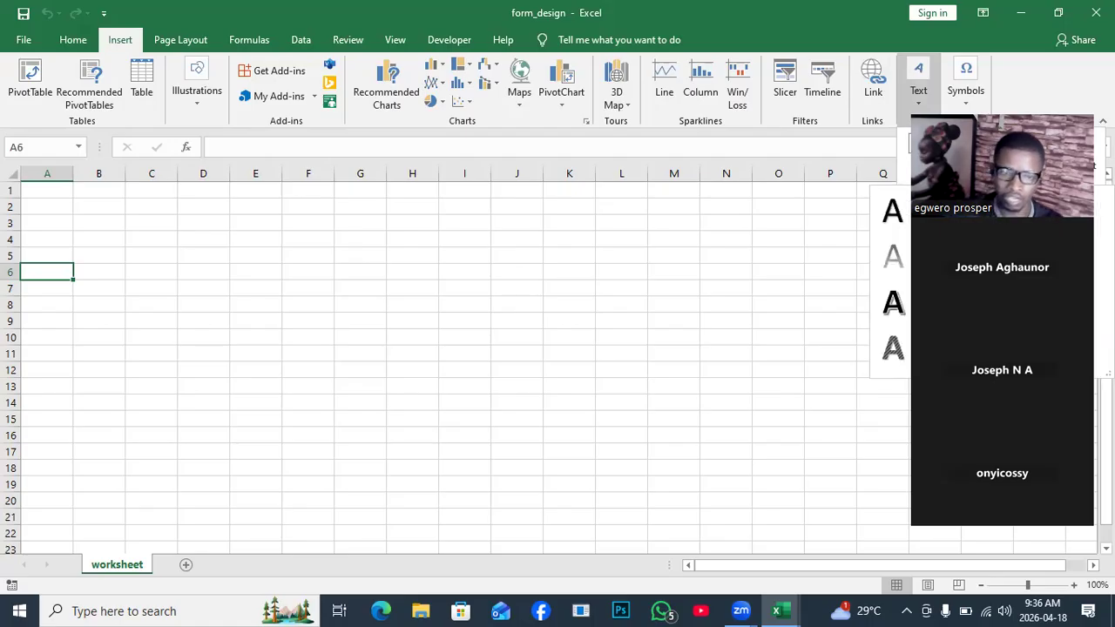
click(985, 212)
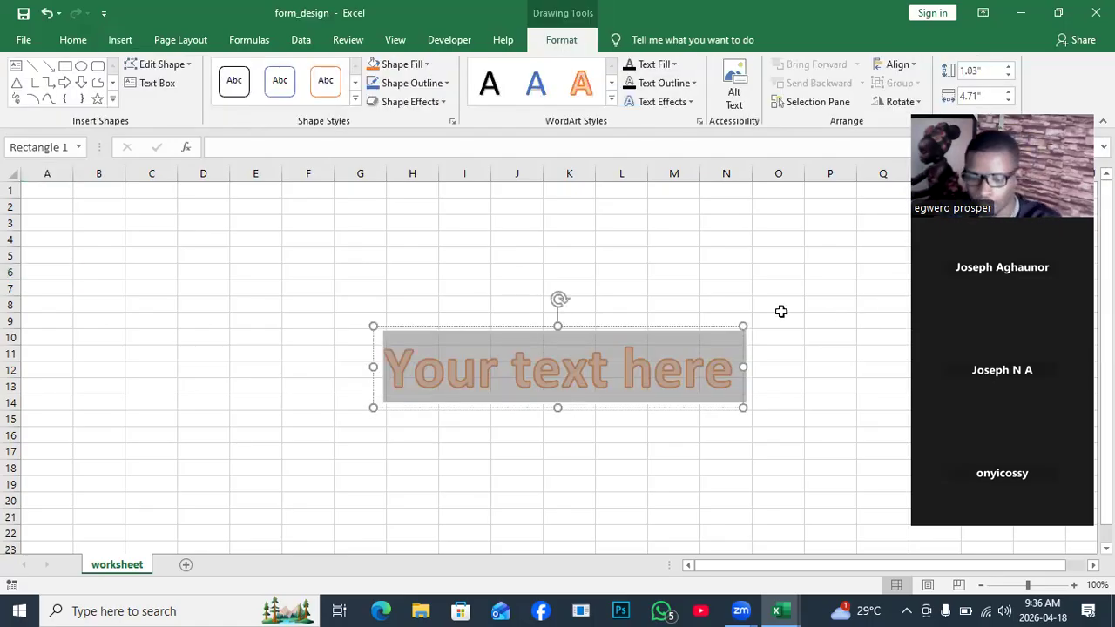
key(Delete)
click(540, 371)
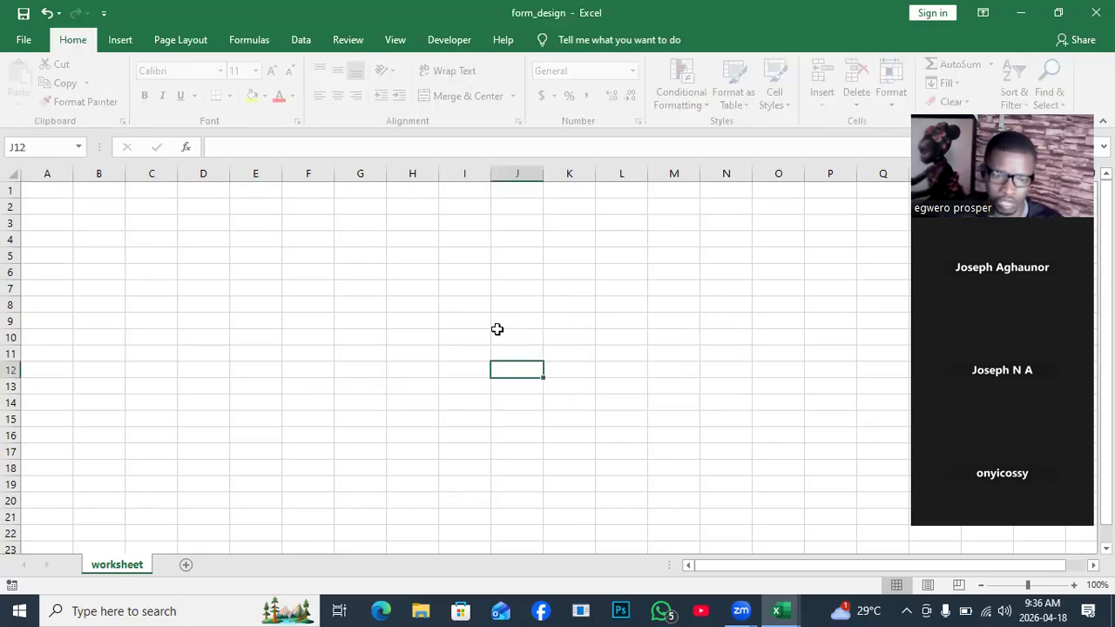
Draw a rounded rectangle about 4.55" wide and 1.08" high across columns H to O from row 2, and label it SHOW FORM.
click(121, 40)
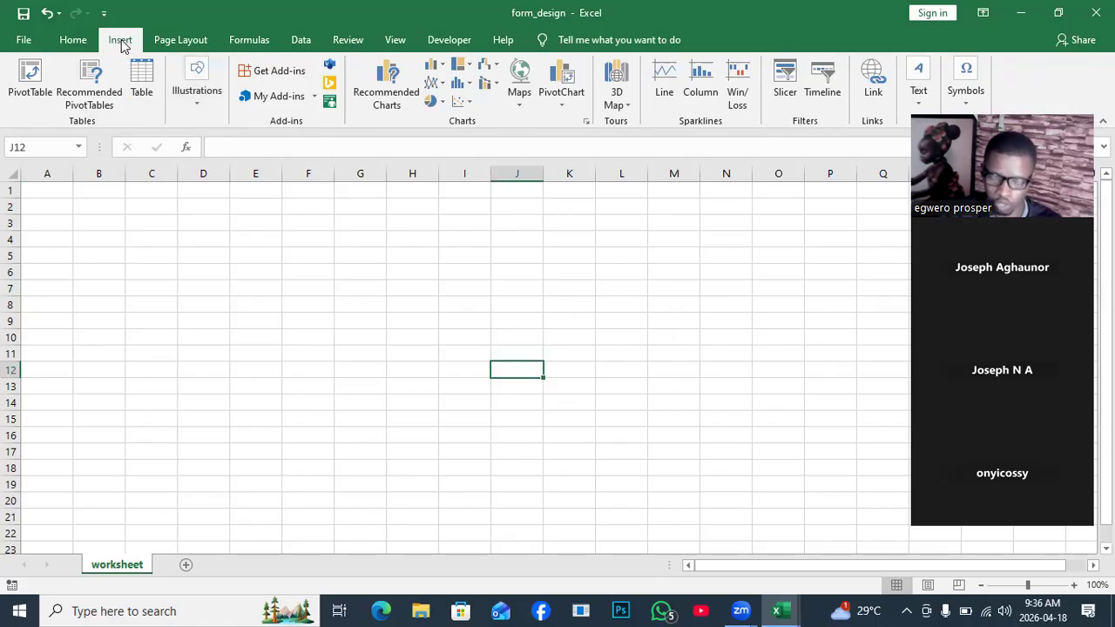
click(196, 103)
click(266, 172)
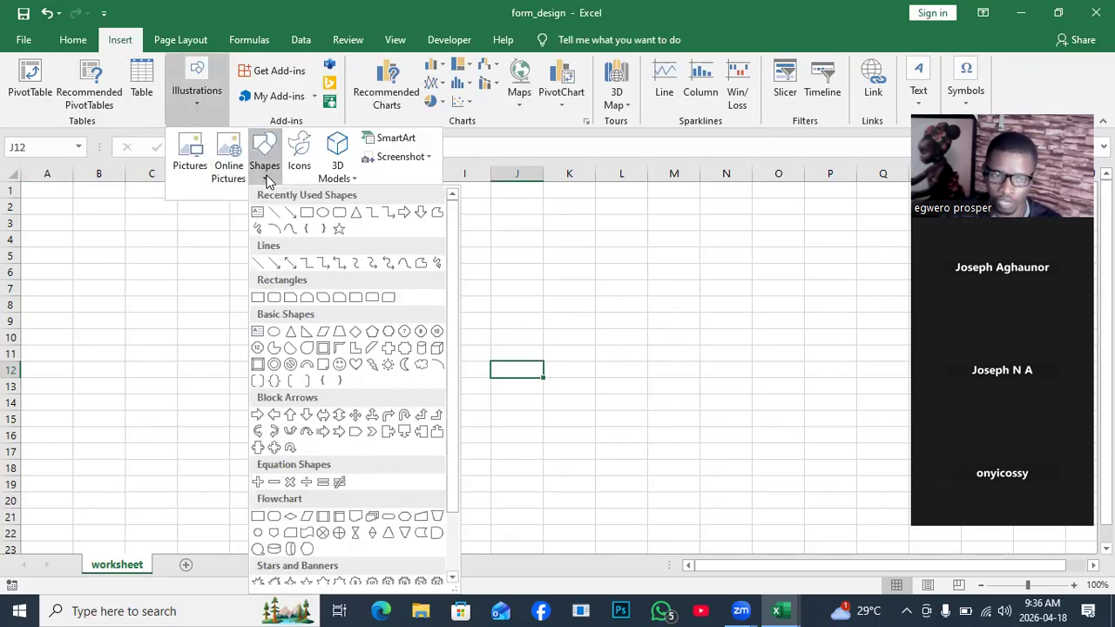
click(340, 214)
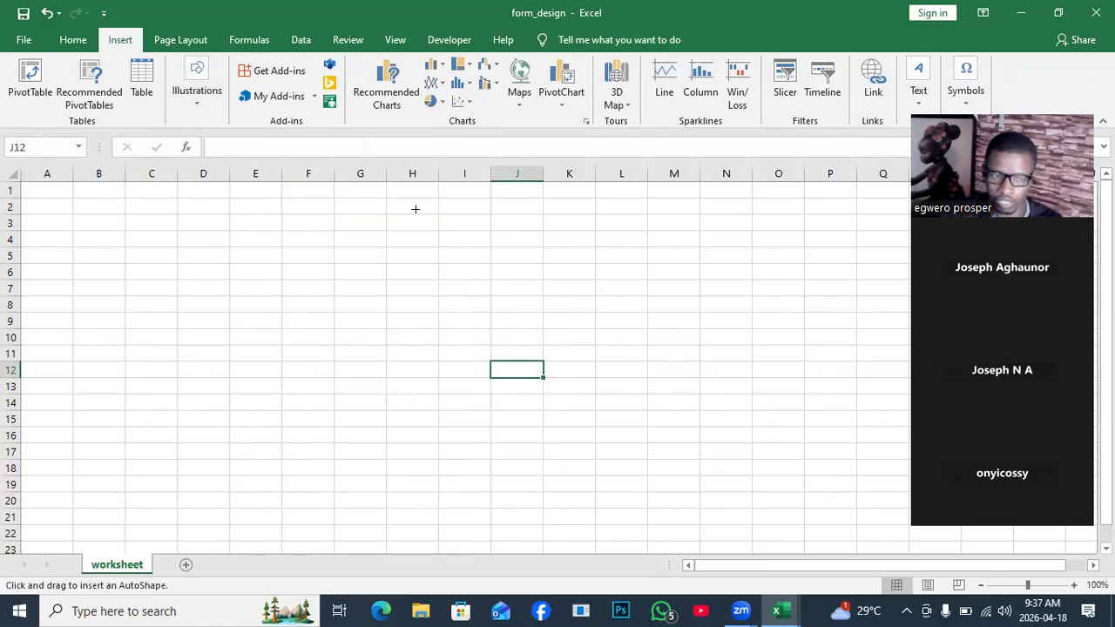
drag(756, 277, 777, 284)
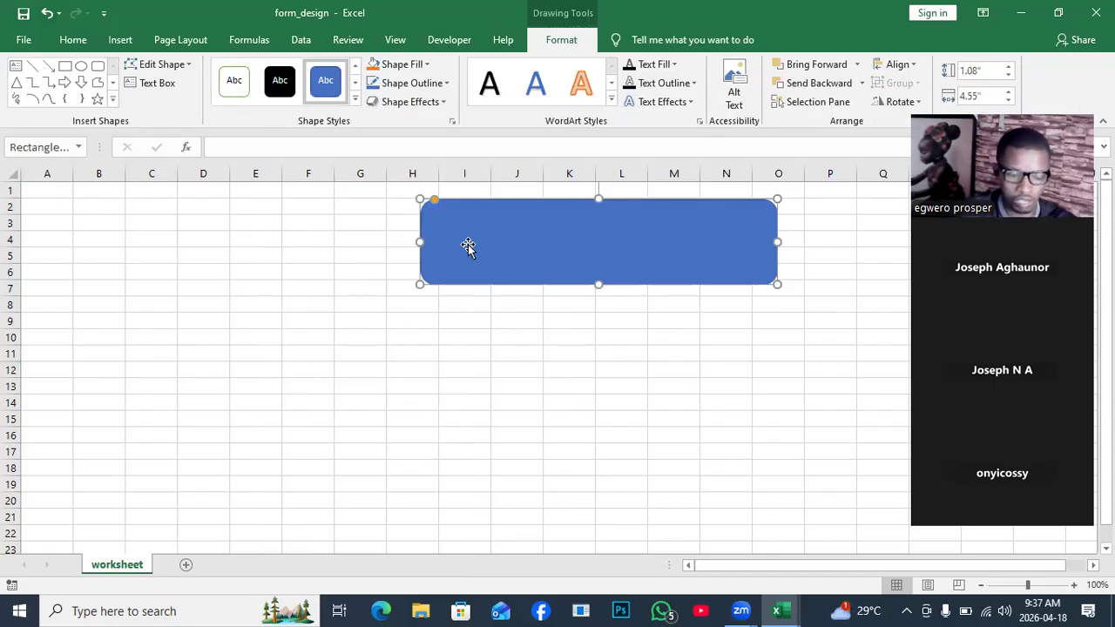
text(s)
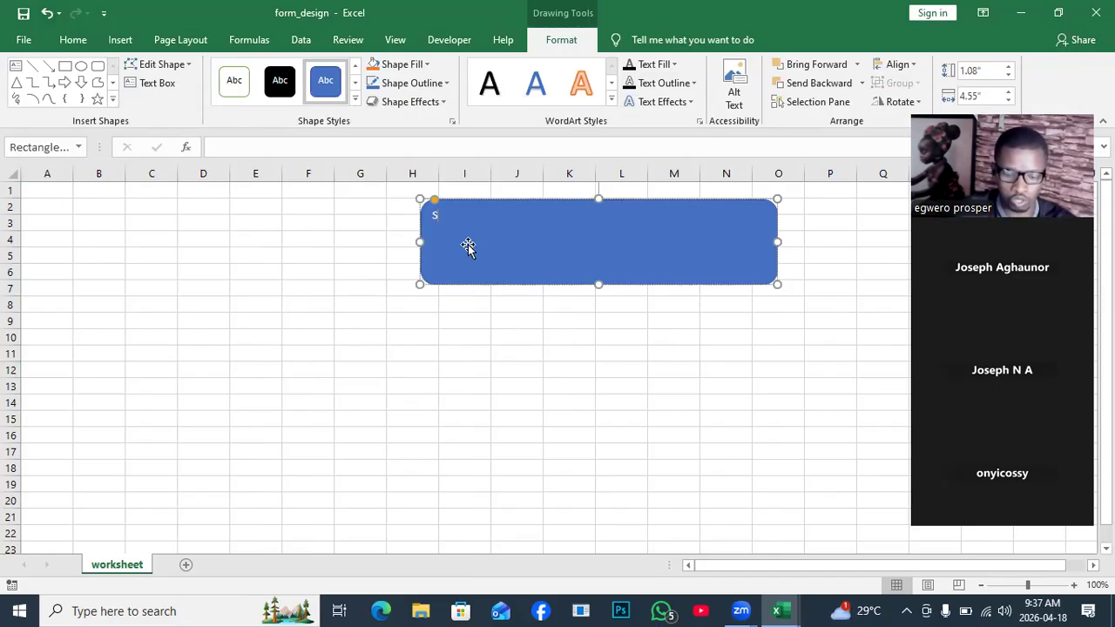
text(HOW FORM)
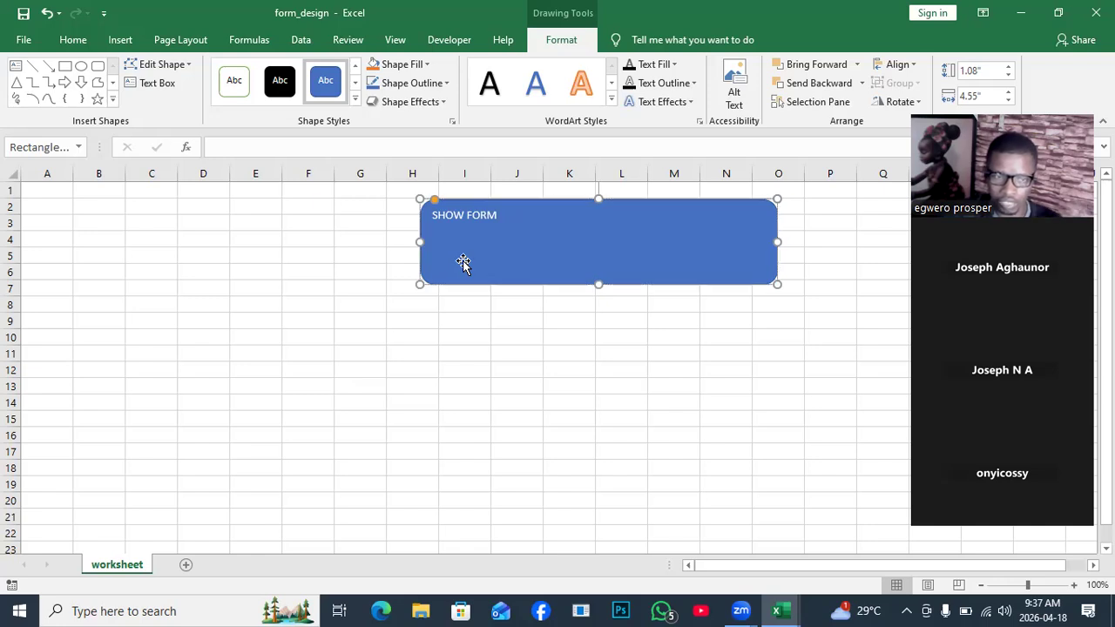
Center the SHOW FORM text horizontally and vertically within the rounded rectangle.
click(73, 41)
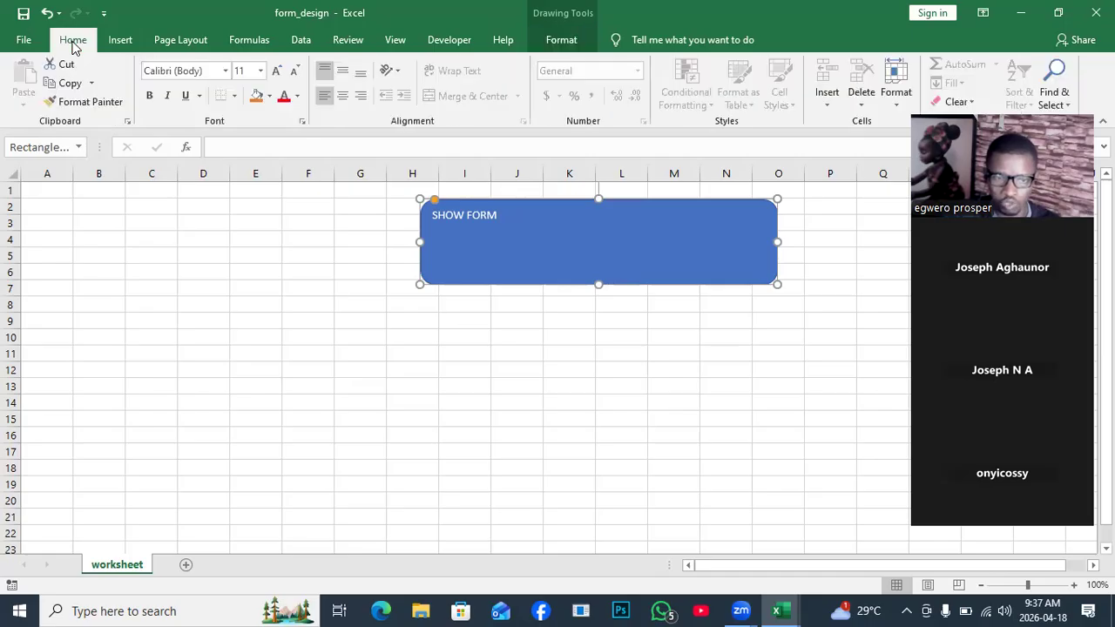
click(342, 96)
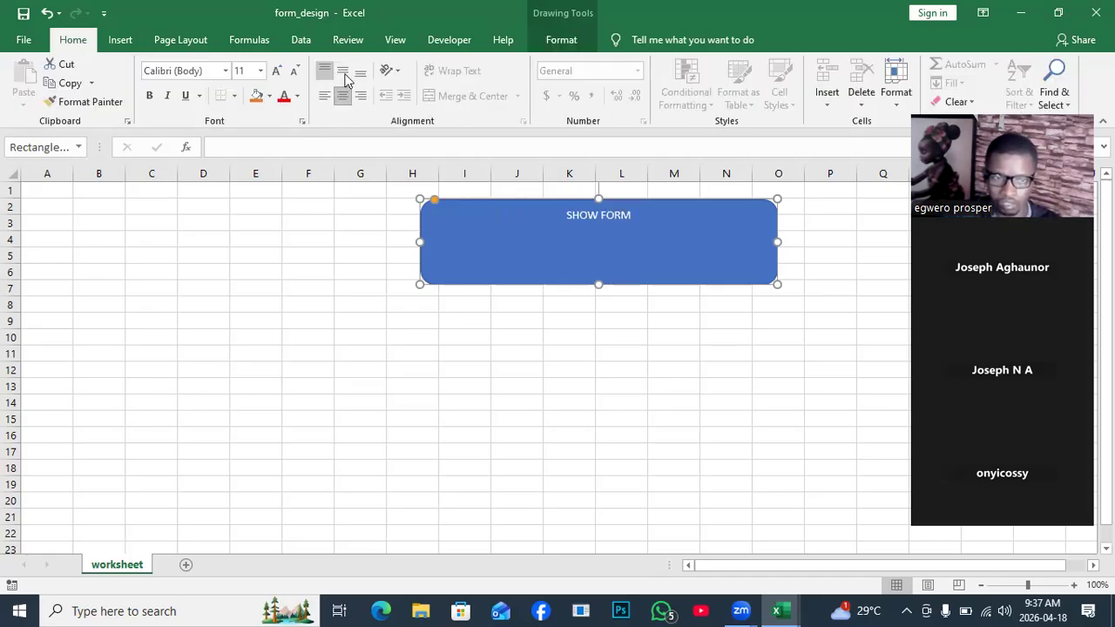
click(344, 75)
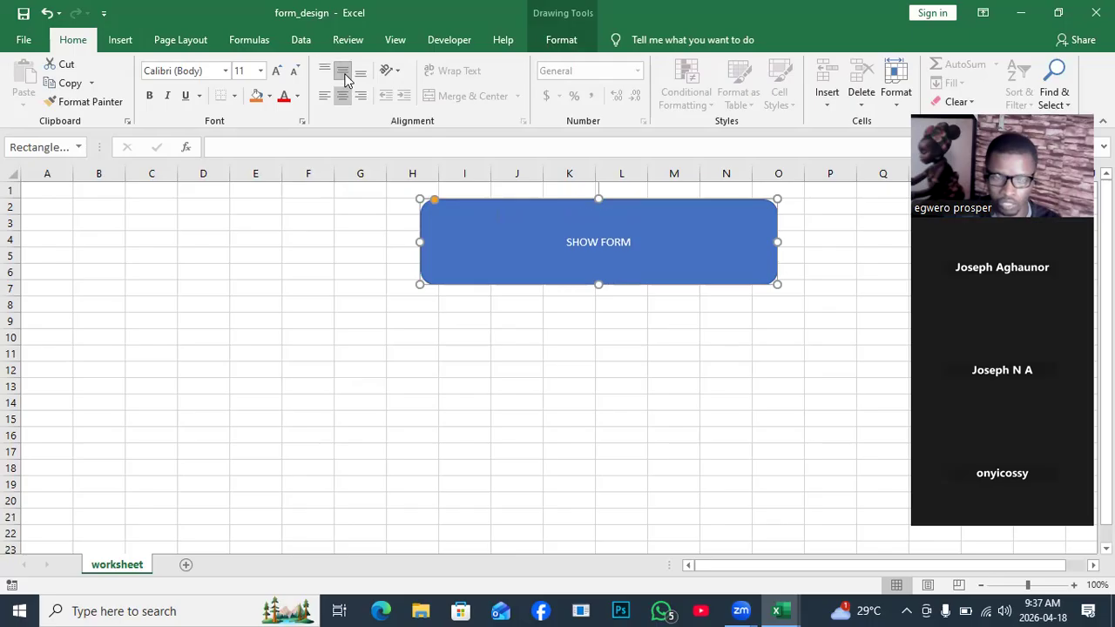
Format the SHOW FORM text as bold, size 32, in standard yellow.
click(149, 96)
click(277, 70)
click(277, 70)
click(277, 71)
click(277, 71)
click(277, 71)
click(277, 71)
click(277, 70)
click(277, 70)
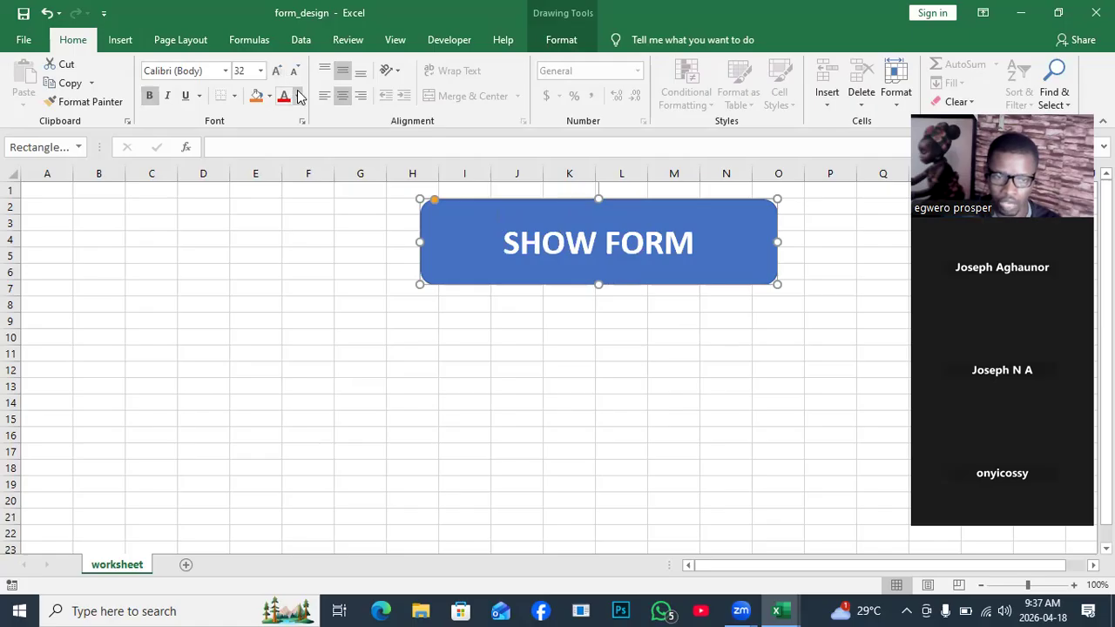
click(298, 96)
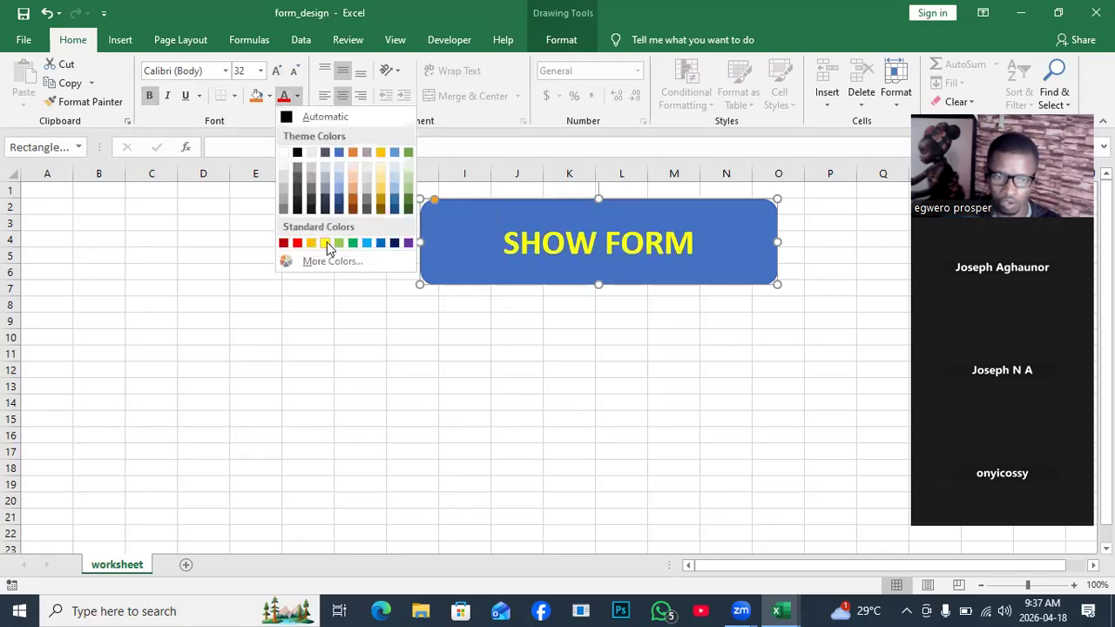
click(331, 246)
click(513, 366)
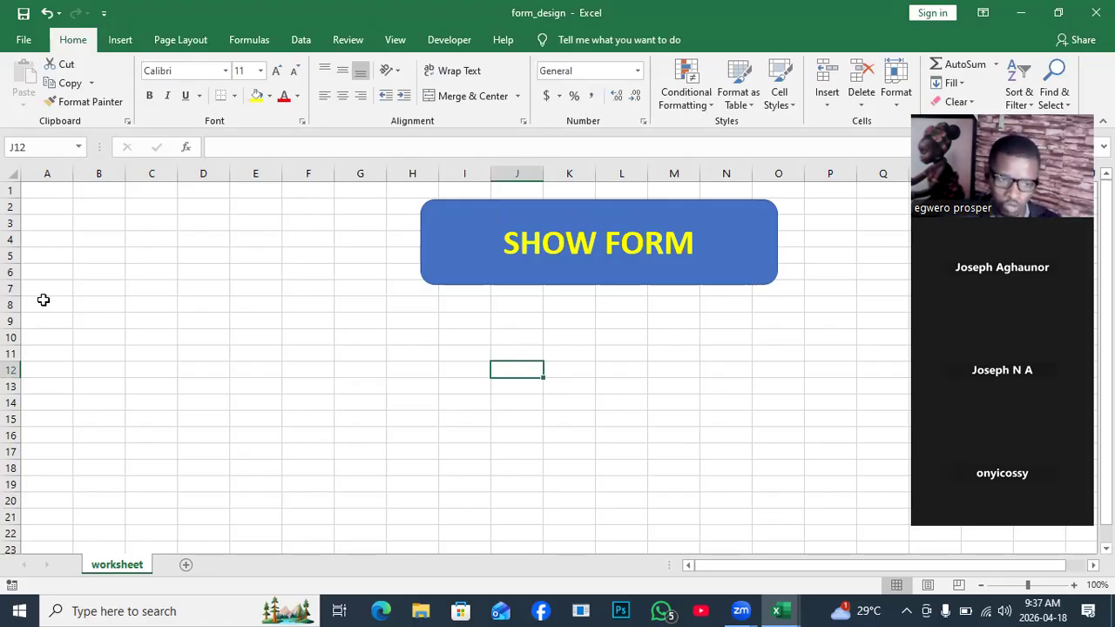
Shrink the SHOW FORM shape and place it over rows 2 to 4, spanning columns H to N.
click(23, 276)
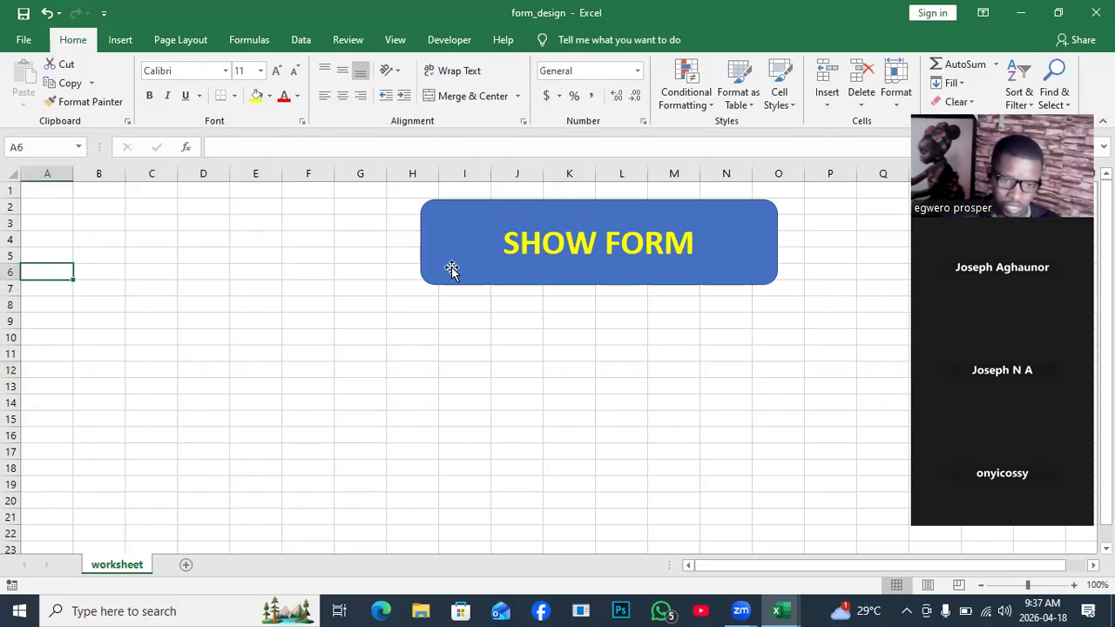
click(452, 270)
drag(421, 201, 476, 236)
drag(549, 235, 501, 198)
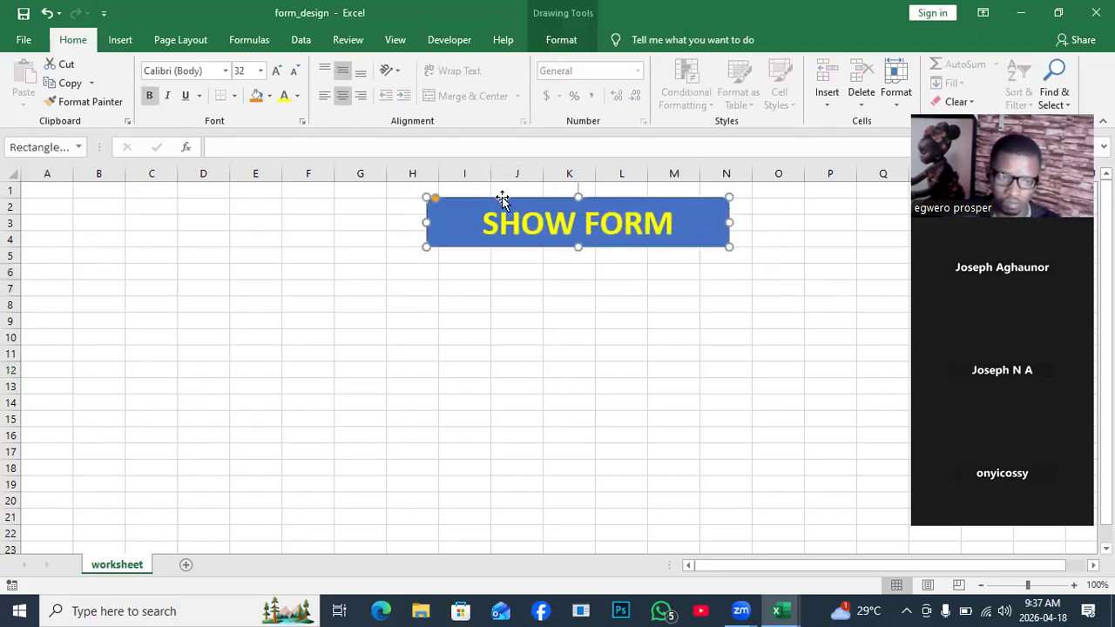
click(23, 273)
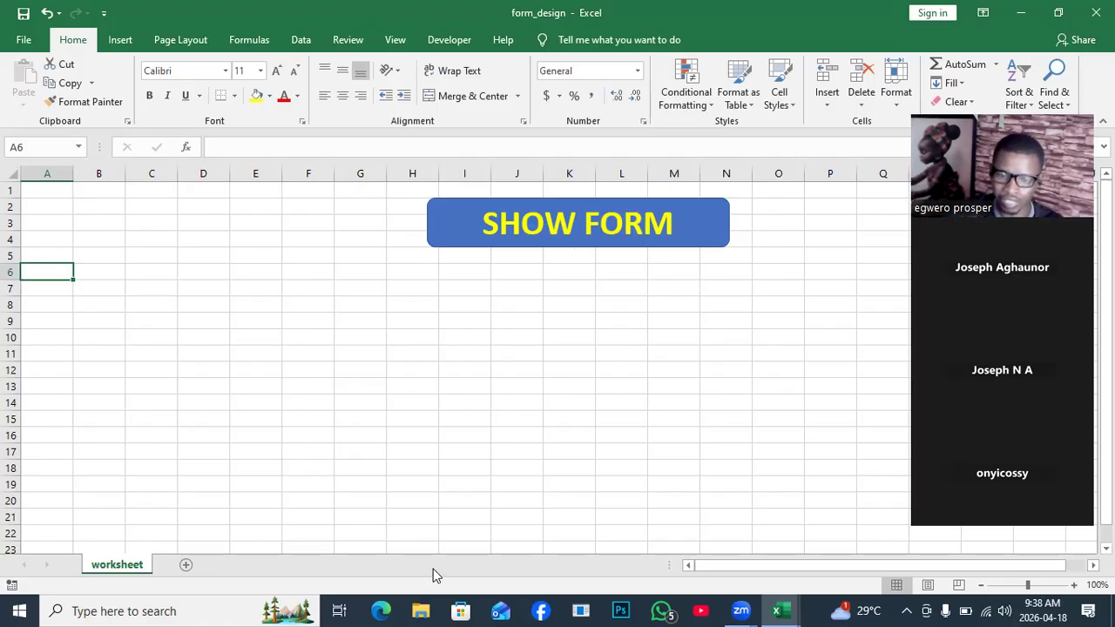
mouse_move(573, 261)
mouse_down()
mouse_move(575, 522)
mouse_move(714, 530)
mouse_move(805, 361)
mouse_up()
mouse_move(810, 287)
mouse_down()
mouse_move(779, 253)
mouse_move(579, 261)
mouse_up()
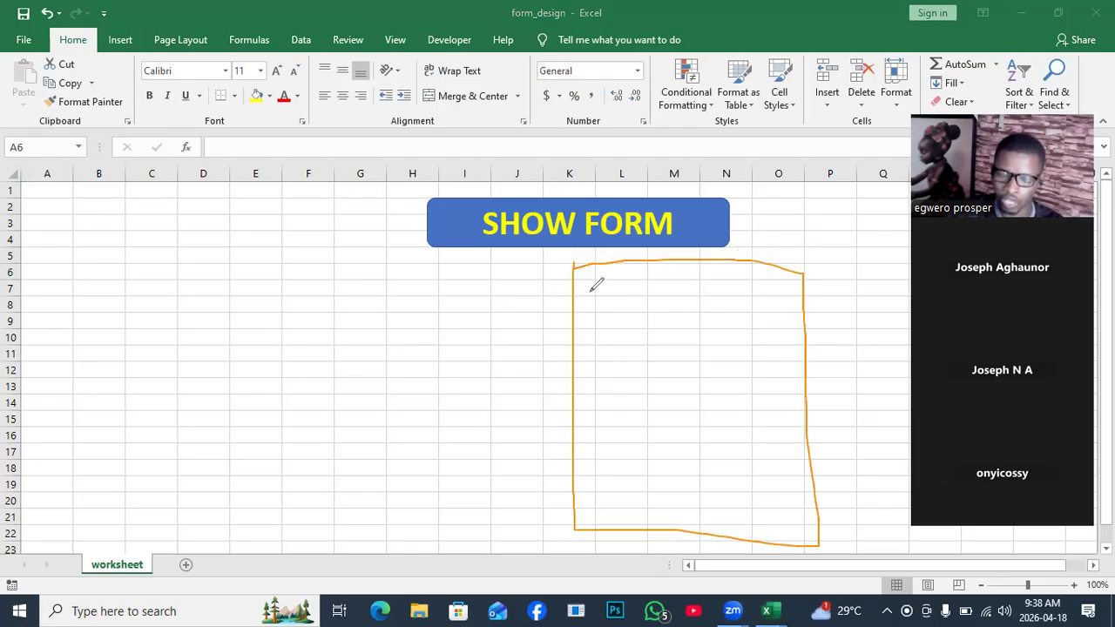
mouse_move(657, 292)
mouse_down()
mouse_move(737, 335)
mouse_move(796, 280)
mouse_move(657, 293)
mouse_up()
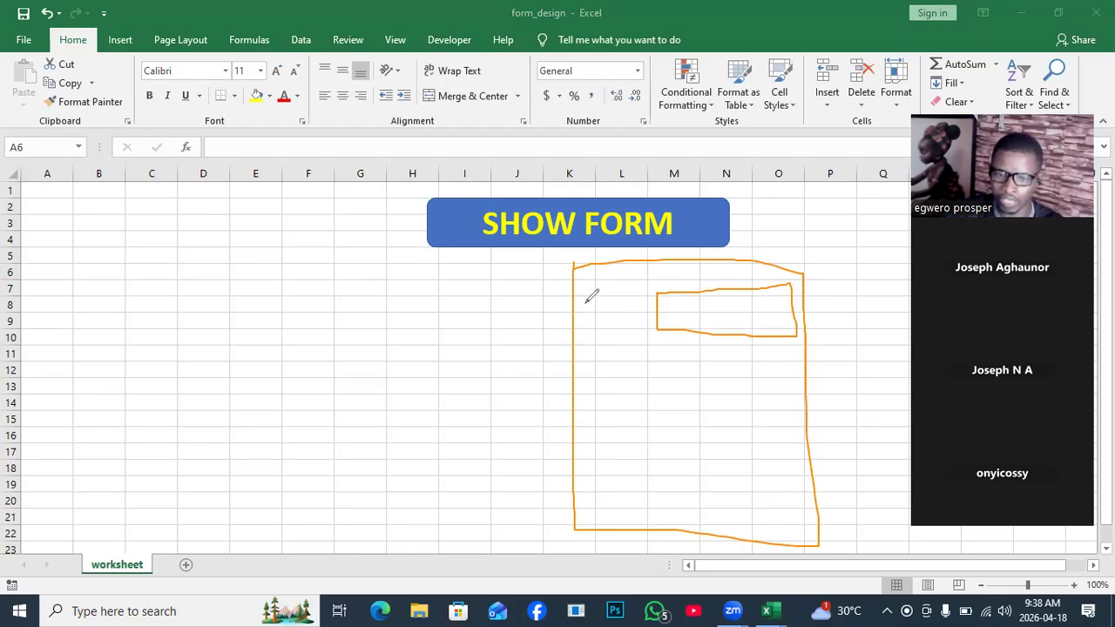
mouse_move(585, 301)
mouse_down()
mouse_move(599, 326)
mouse_move(558, 300)
mouse_move(613, 318)
mouse_move(638, 305)
mouse_move(650, 312)
mouse_move(659, 359)
mouse_up()
mouse_move(727, 381)
mouse_down()
mouse_move(783, 360)
mouse_move(664, 350)
mouse_up()
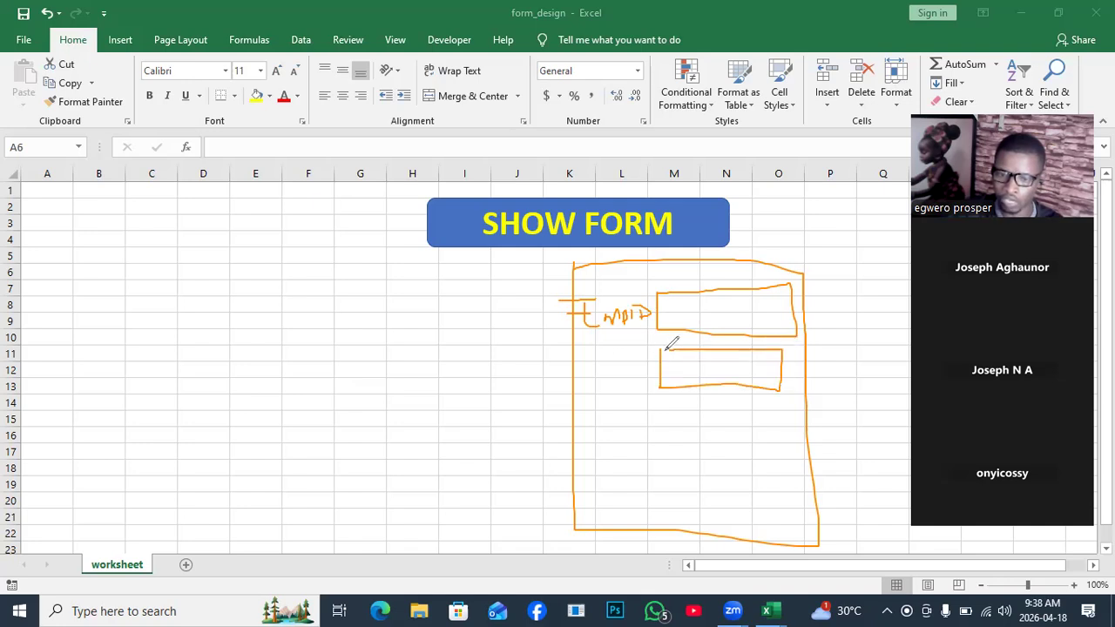
drag(594, 304, 659, 272)
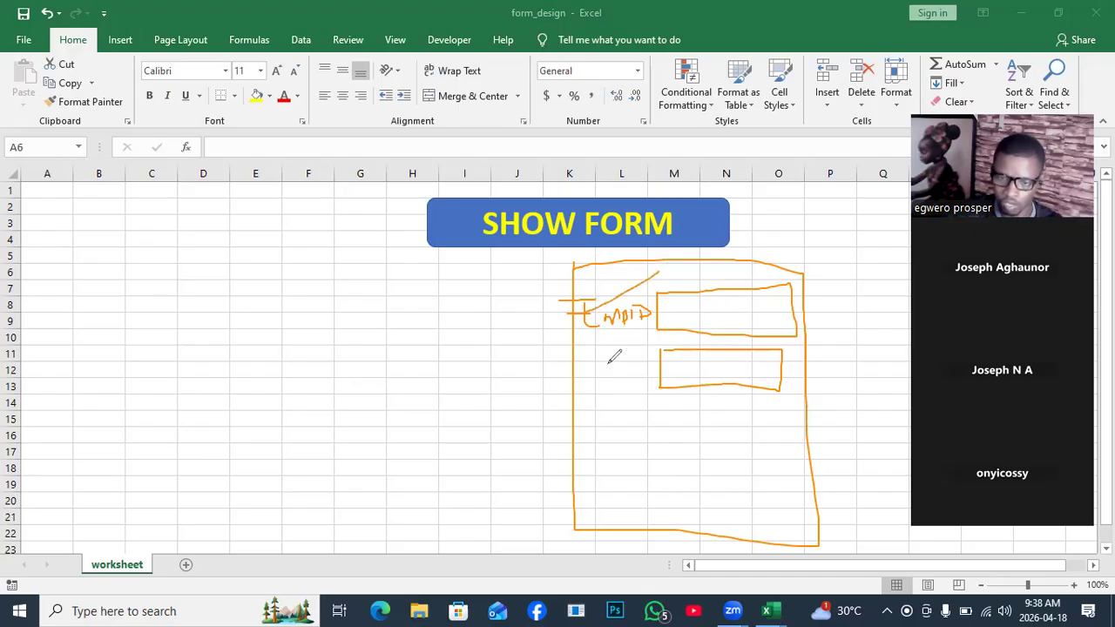
mouse_move(586, 368)
mouse_down()
mouse_move(584, 393)
mouse_move(591, 368)
mouse_move(599, 384)
mouse_up()
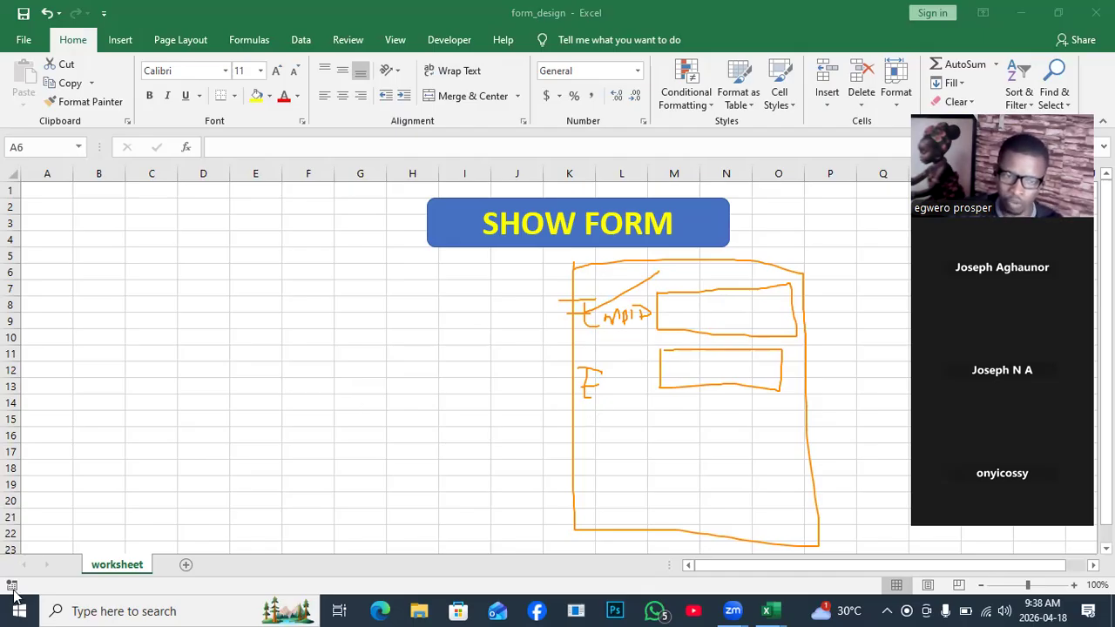
click(71, 263)
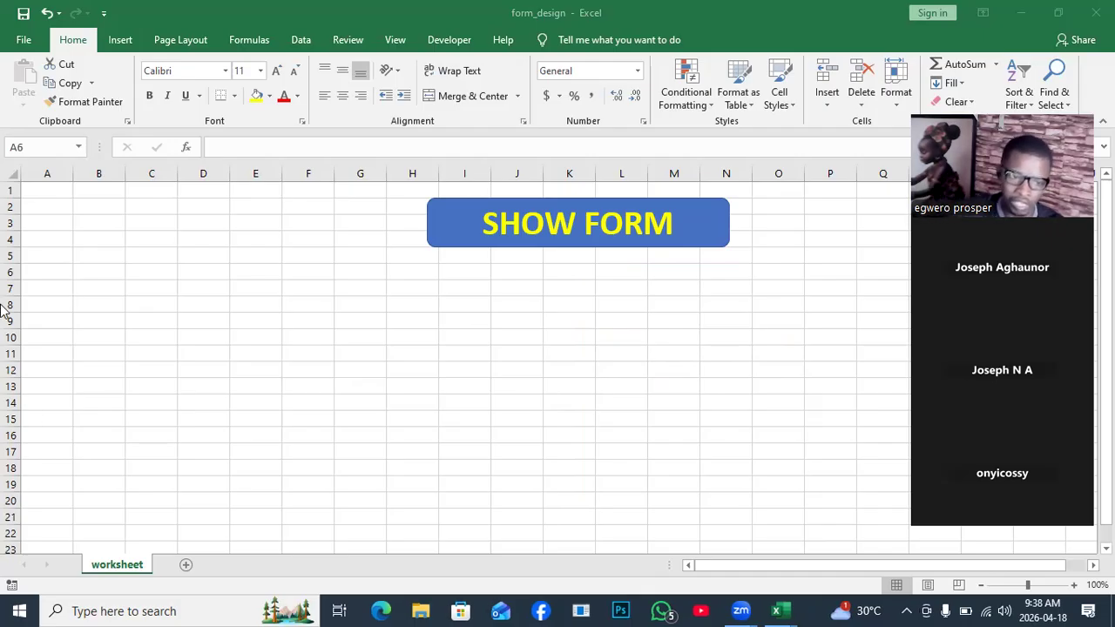
Enter the heading EMPLOYEEID in cell A6 and fit column A's width to it.
click(41, 273)
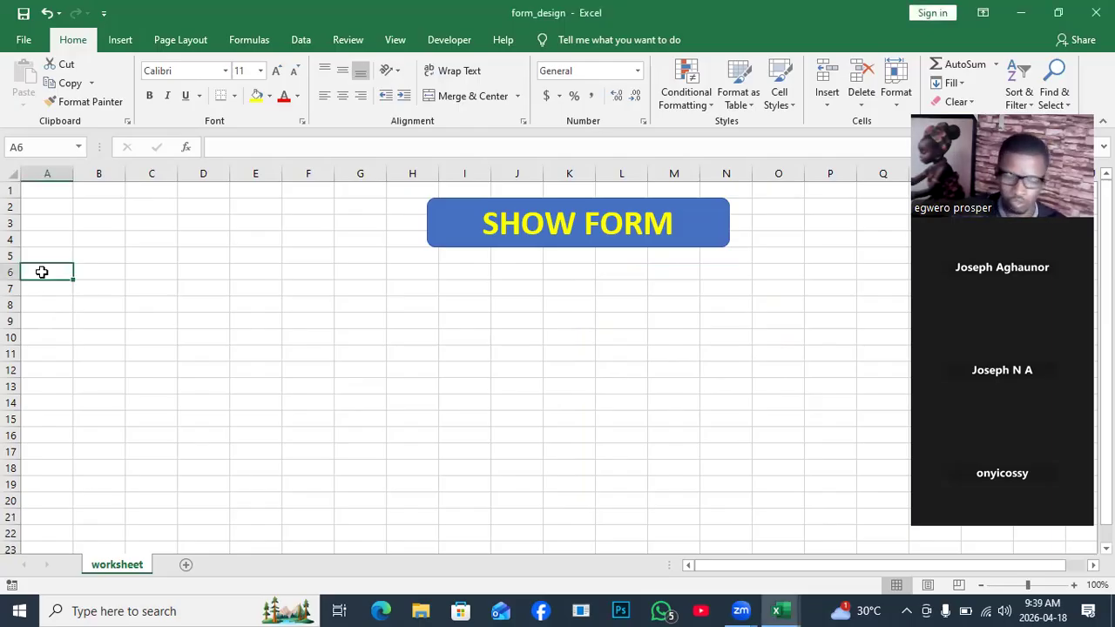
text(e)
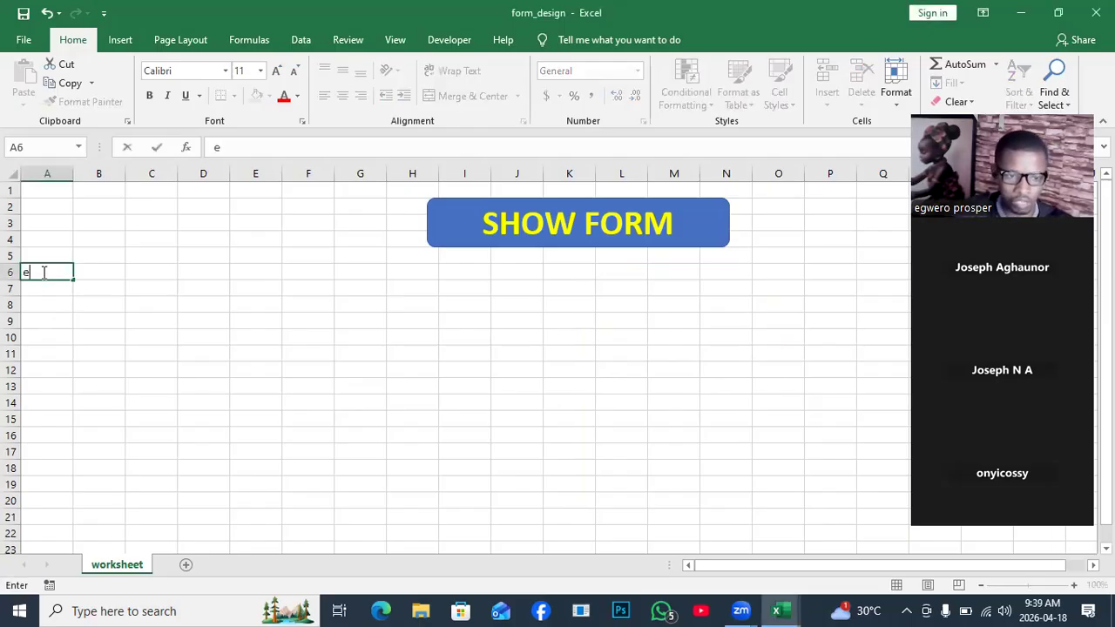
key(BackSpace)
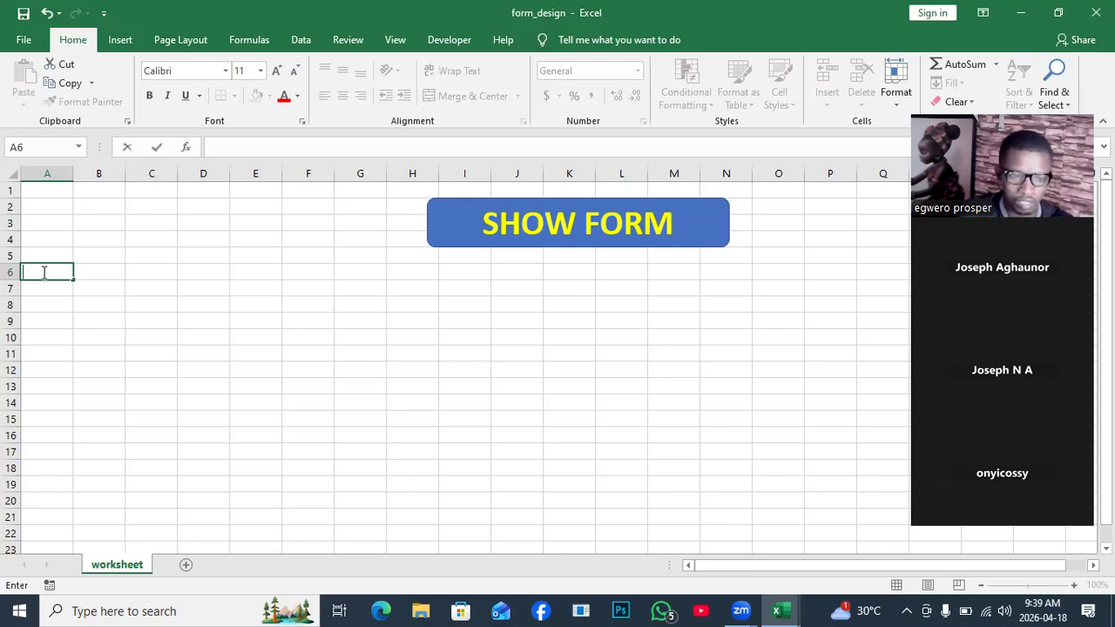
text(EM)
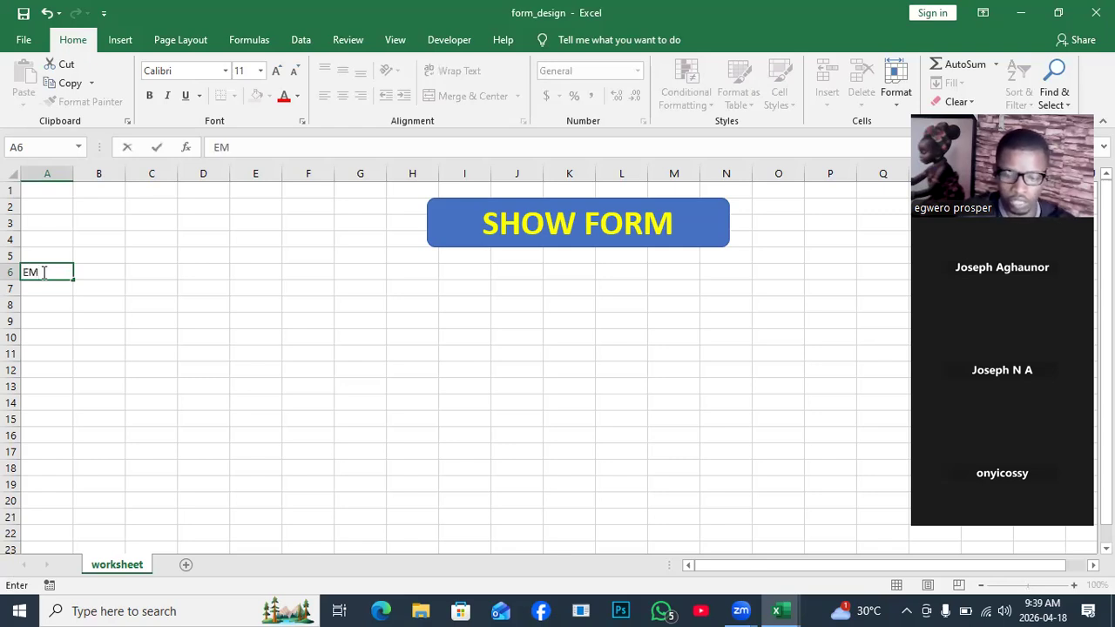
text(PLOY)
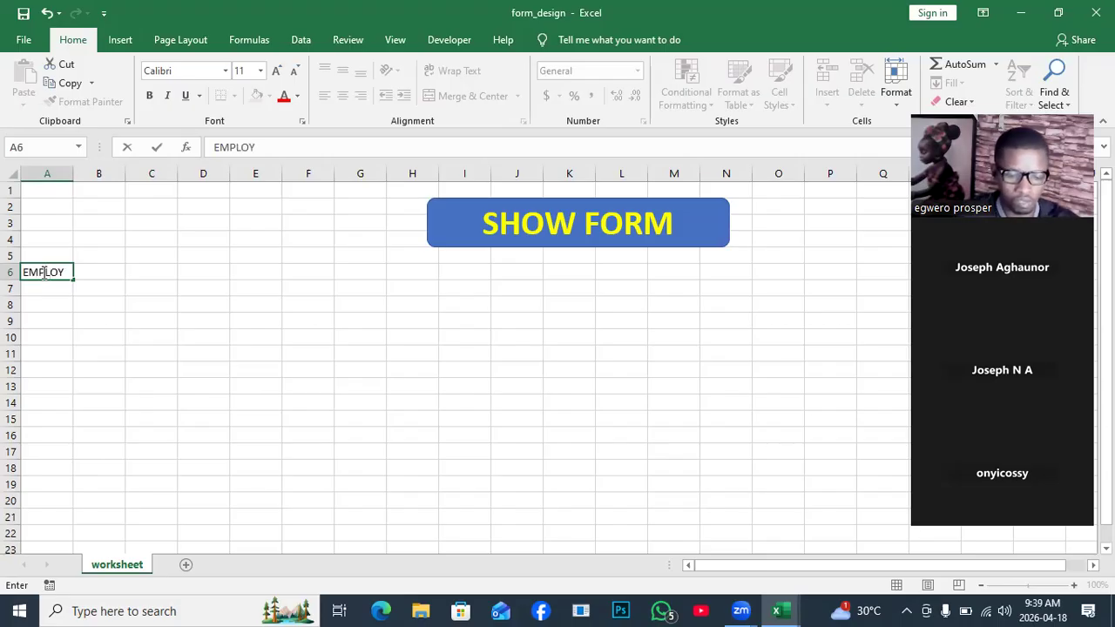
text(EE)
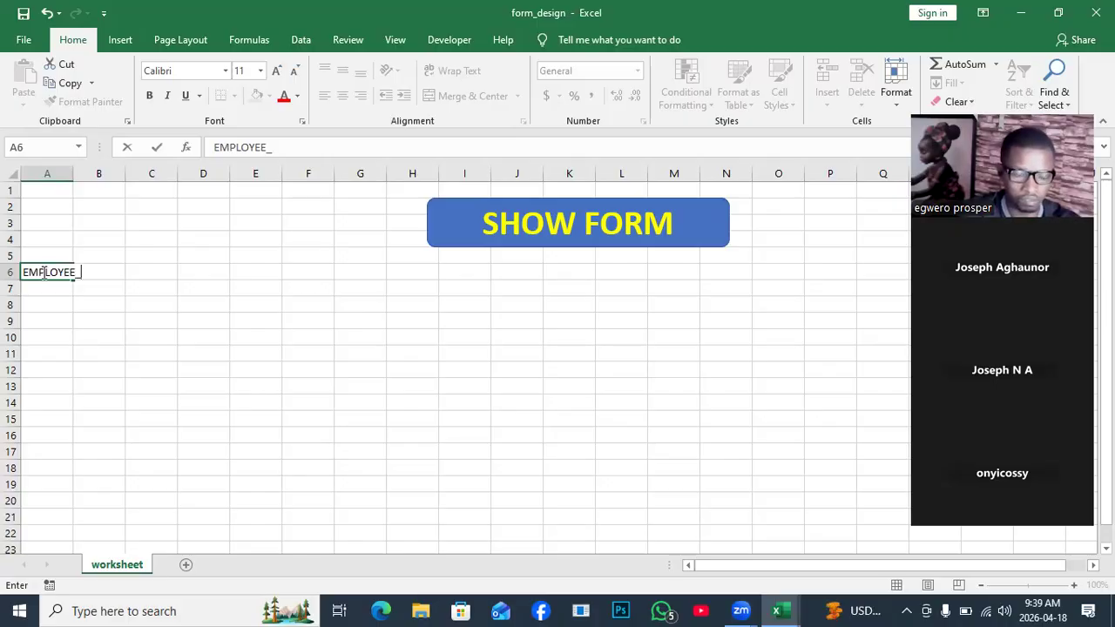
text(_D)
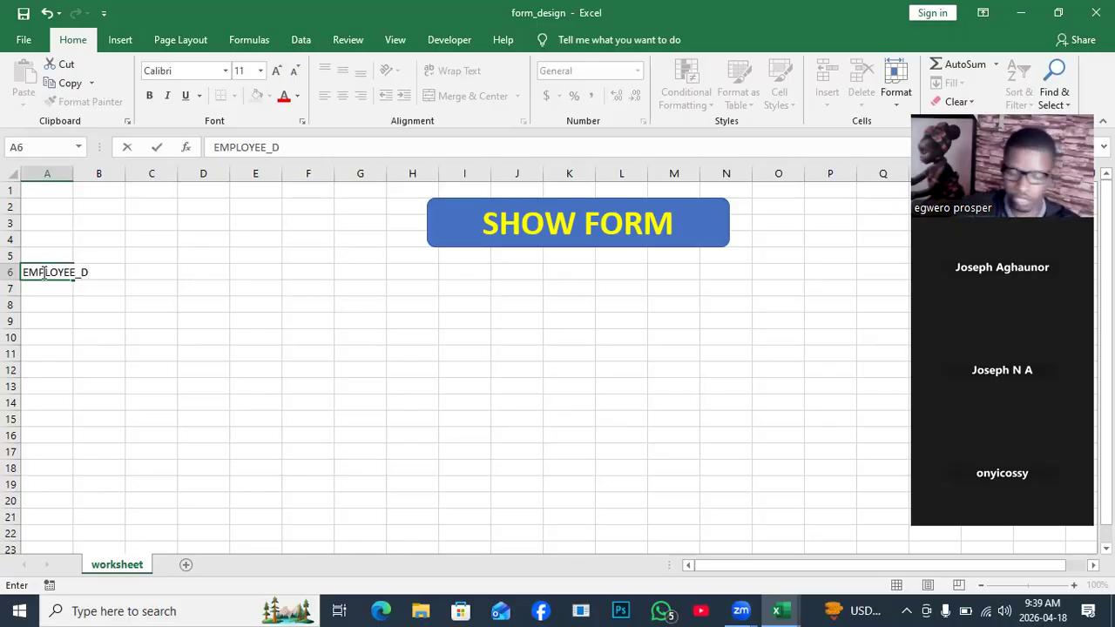
key(BackSpace)
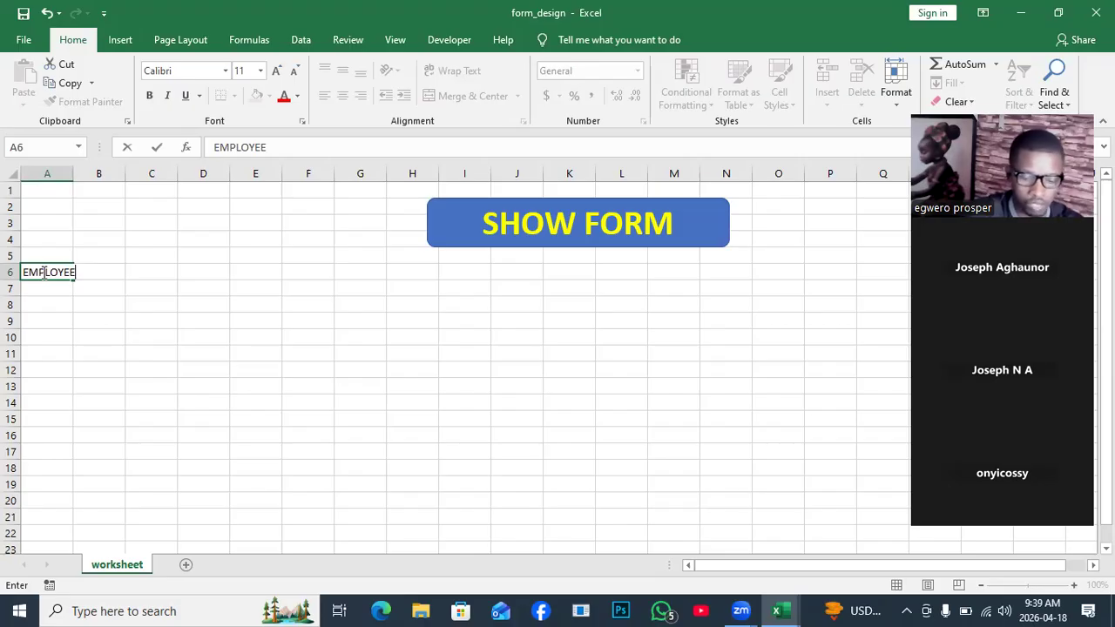
text(ID)
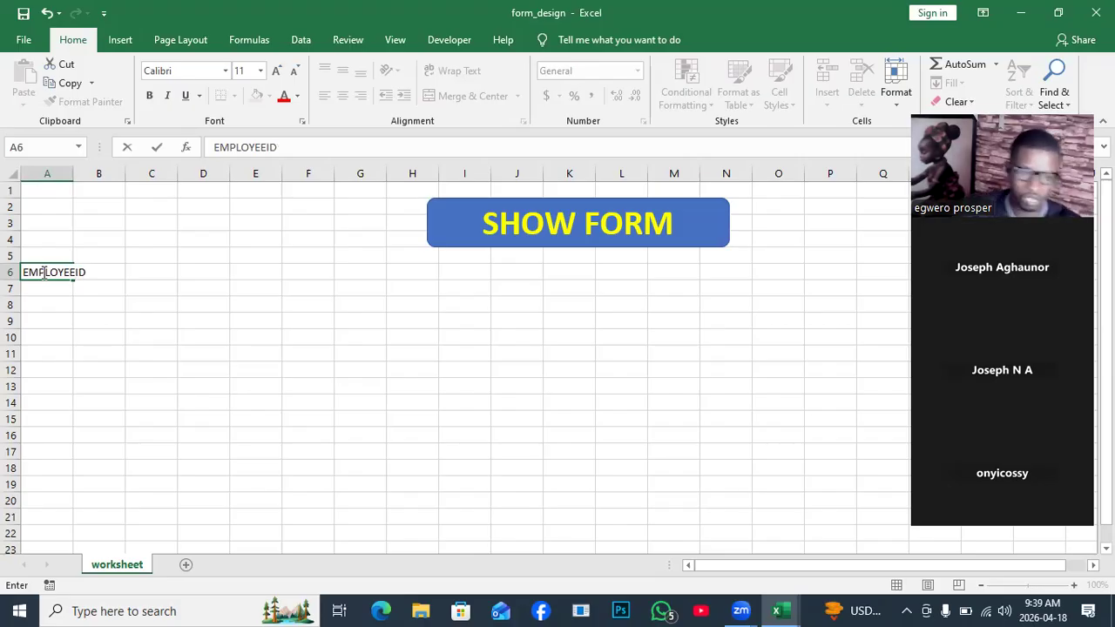
double_click(73, 172)
Enter the heading EMPLOYEENAME in cell B6 and fit column B's width to it.
click(115, 274)
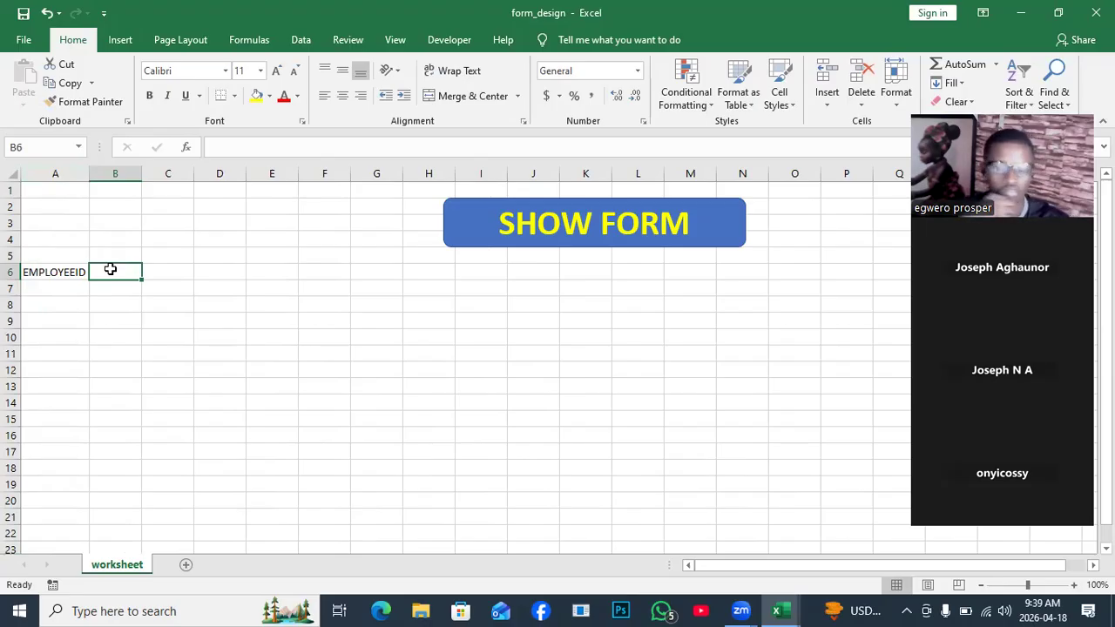
text(E)
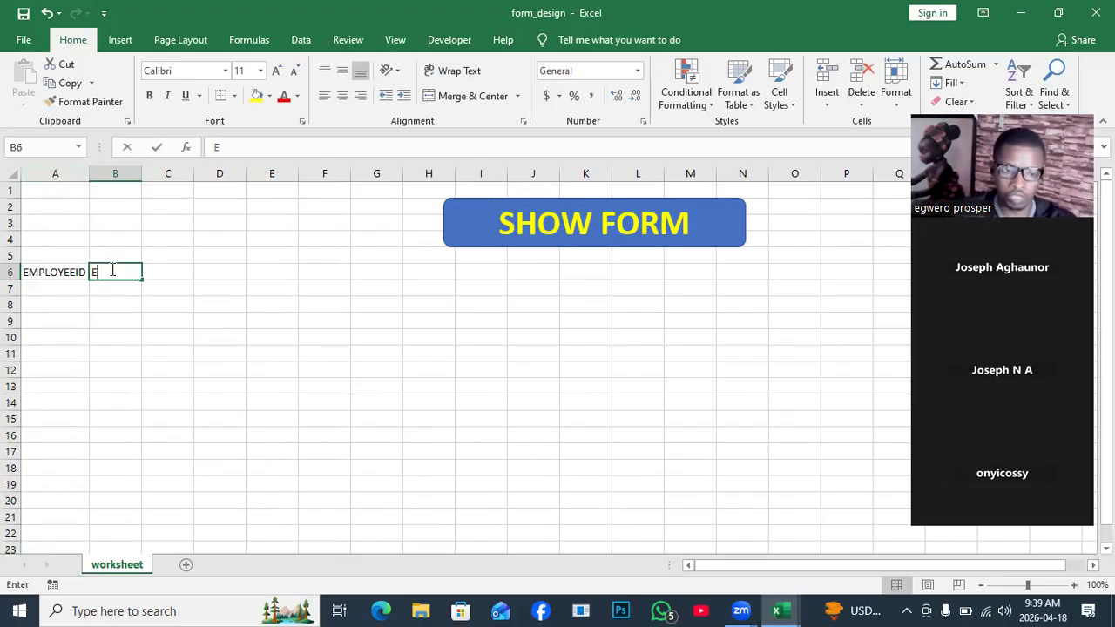
text(MPLO)
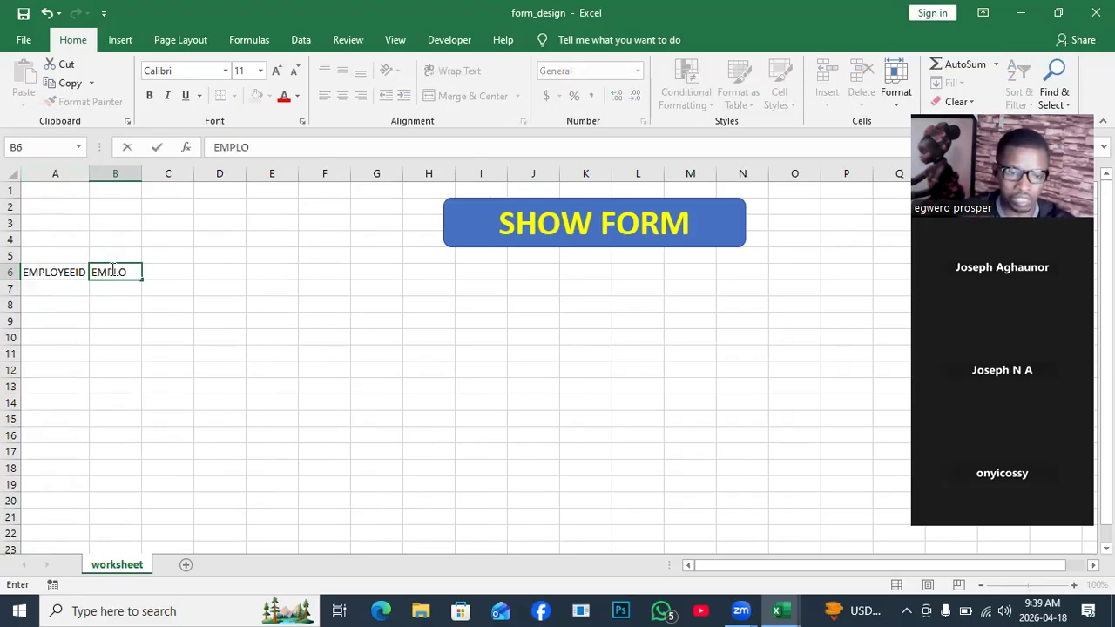
text(YEE)
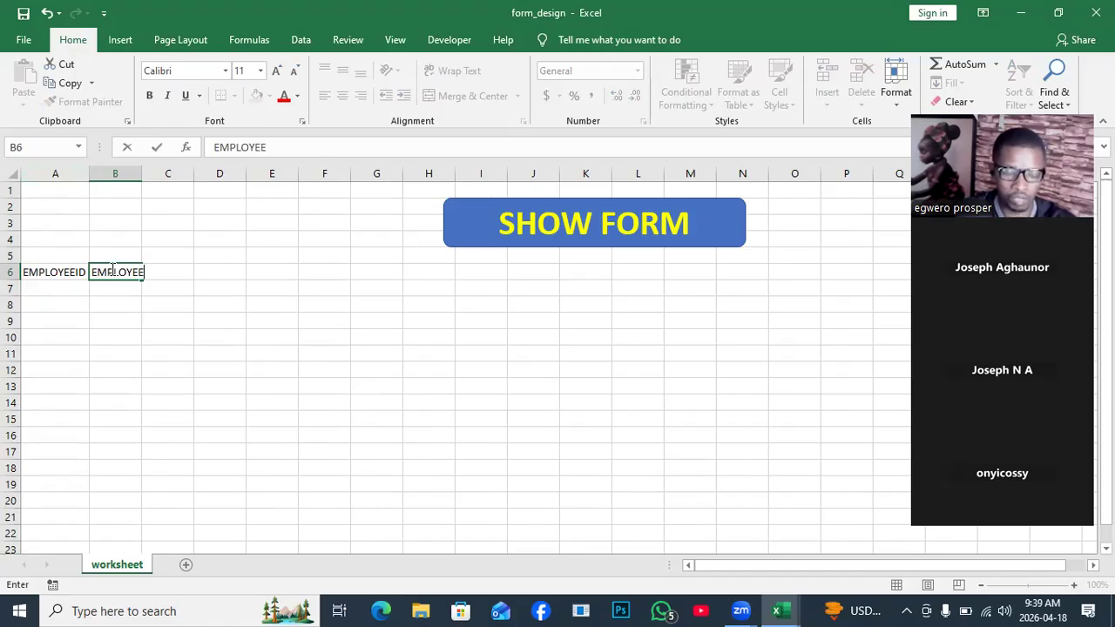
text(NAME)
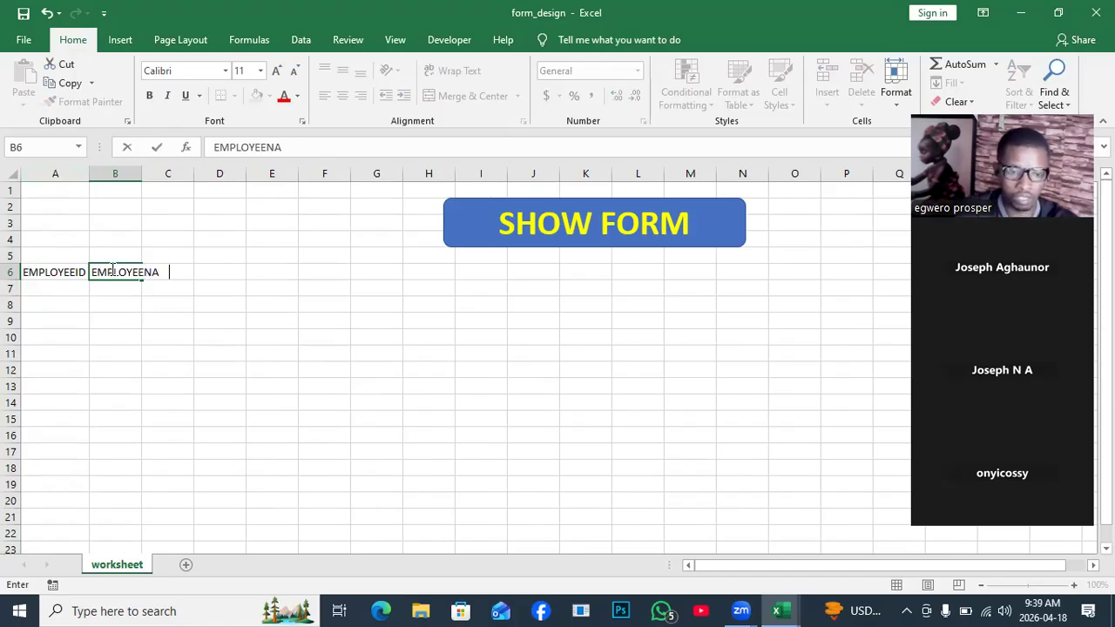
click(142, 183)
double_click(142, 177)
Enter the headings GENDER in cell C6 and ADDRESS in cell D6.
click(203, 265)
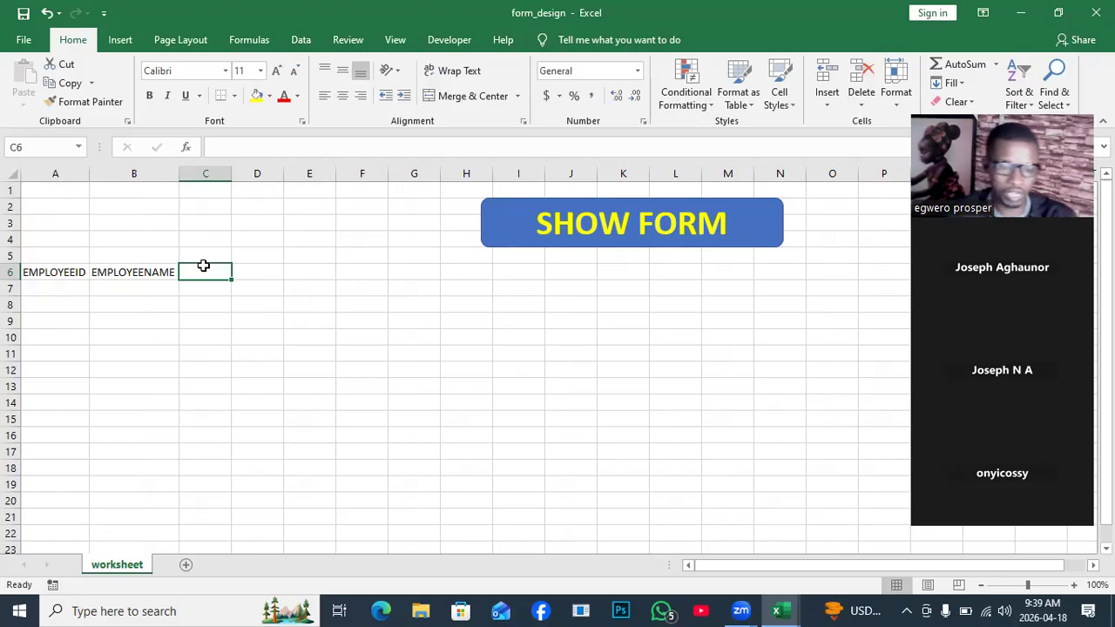
text(GEN)
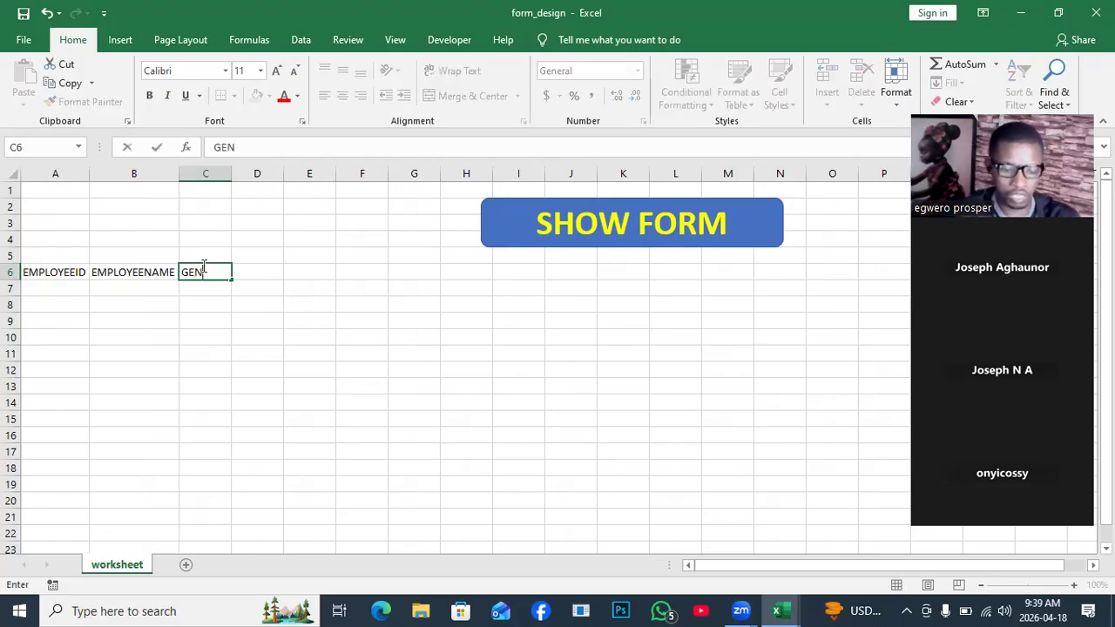
text(DER)
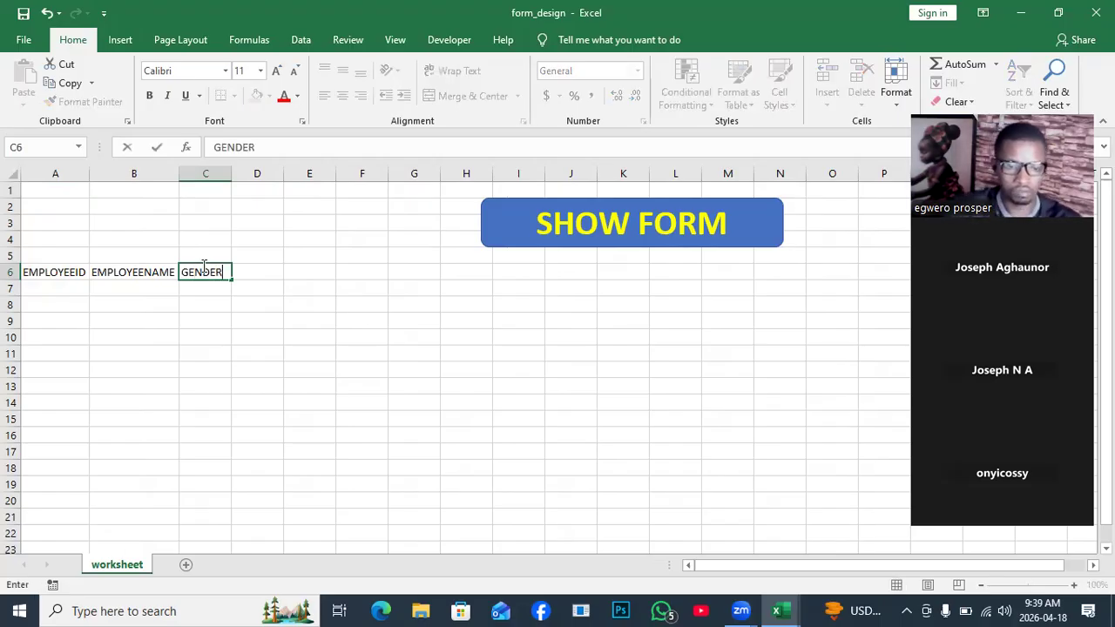
click(275, 274)
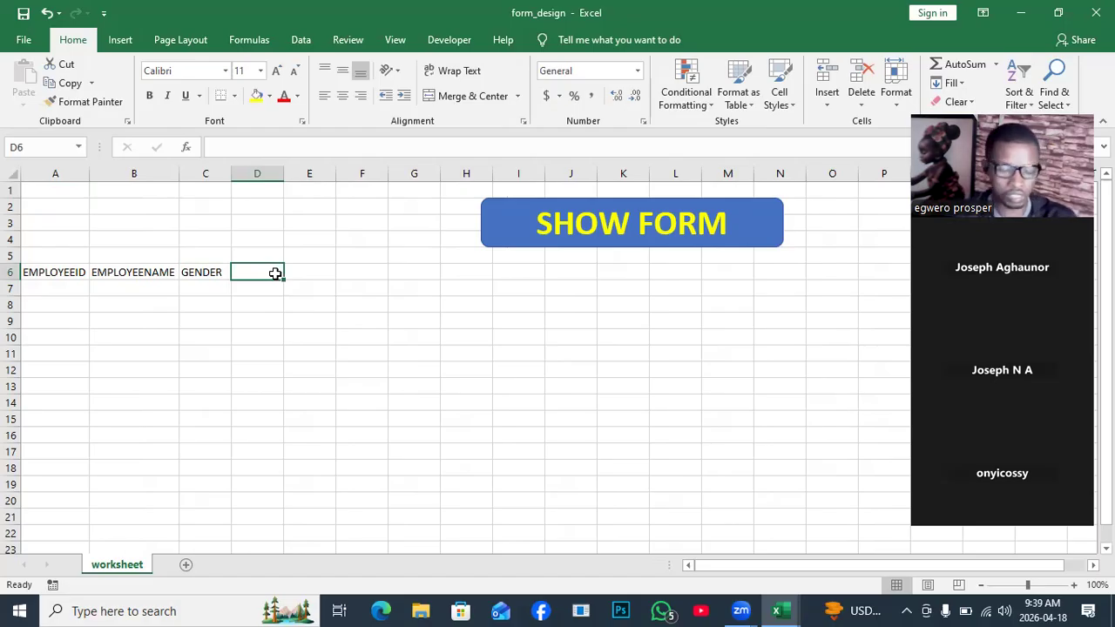
text(ADD)
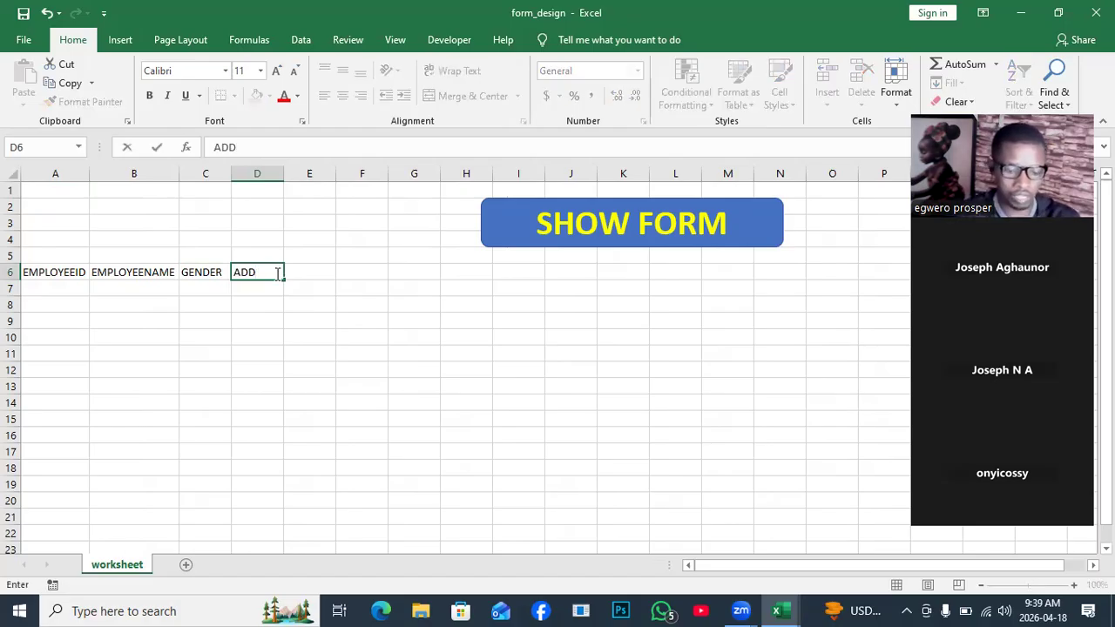
text(RESS)
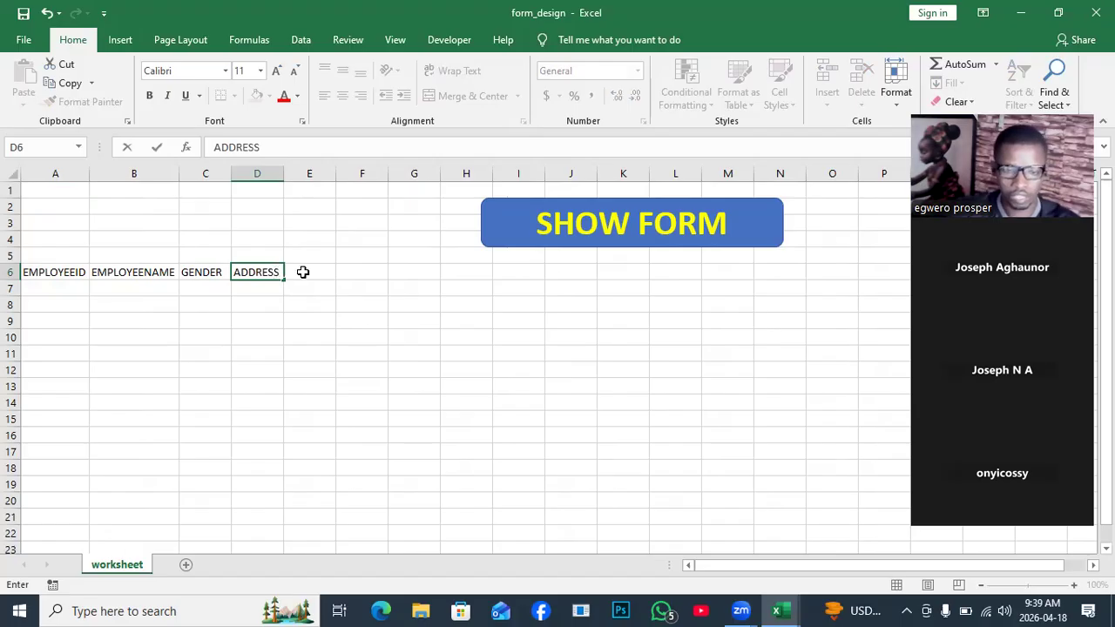
Enter the heading CONTACTS in cell E6 and widen column E slightly to fit it.
click(302, 272)
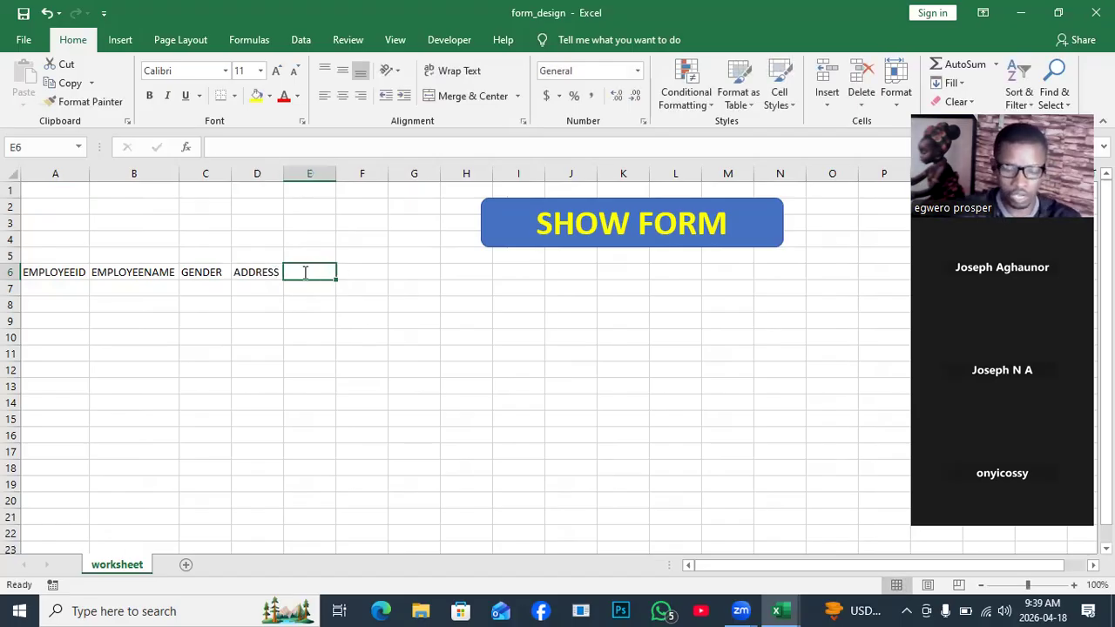
text(CONTAC)
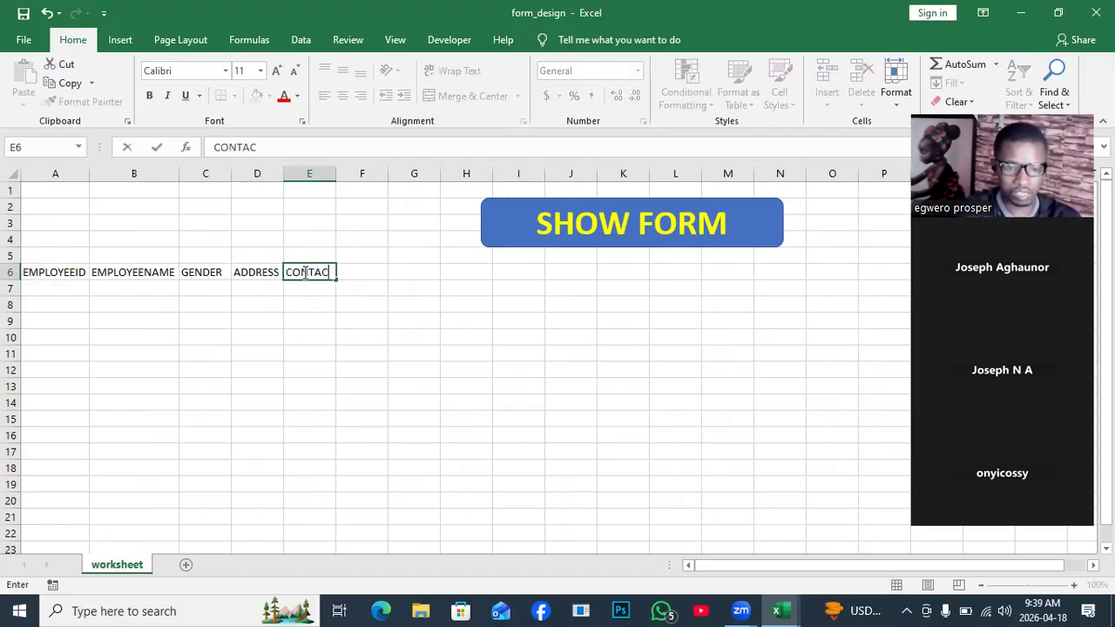
text(TS)
click(338, 173)
drag(337, 171, 344, 171)
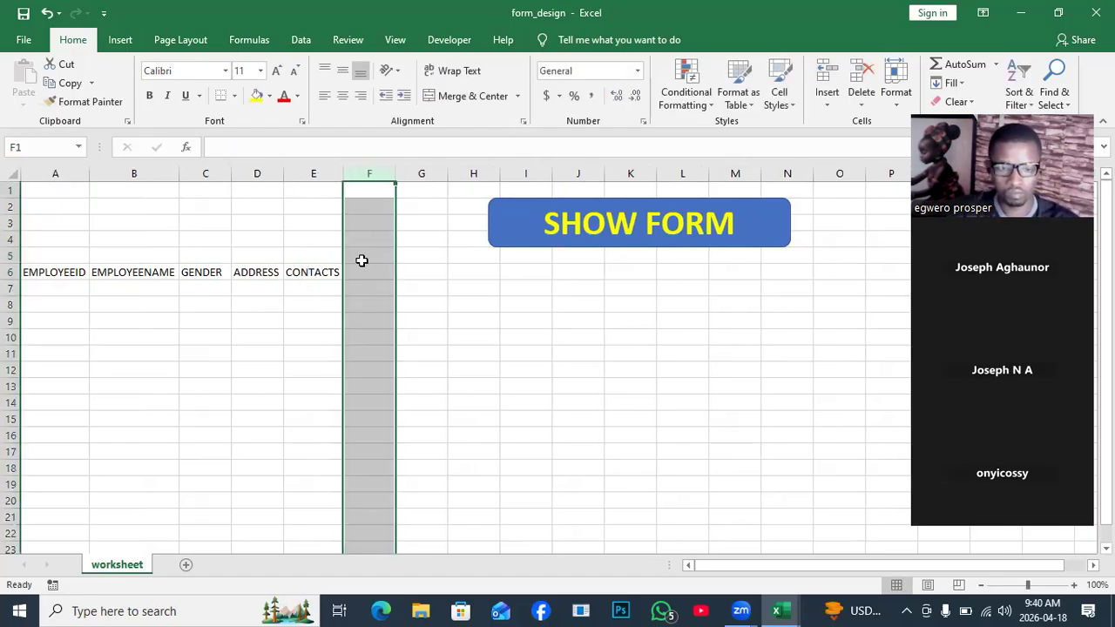
Enter the headings EMAIL in cell F6 and DEPARTMENT in cell G6, with column G fitted to its text.
click(364, 270)
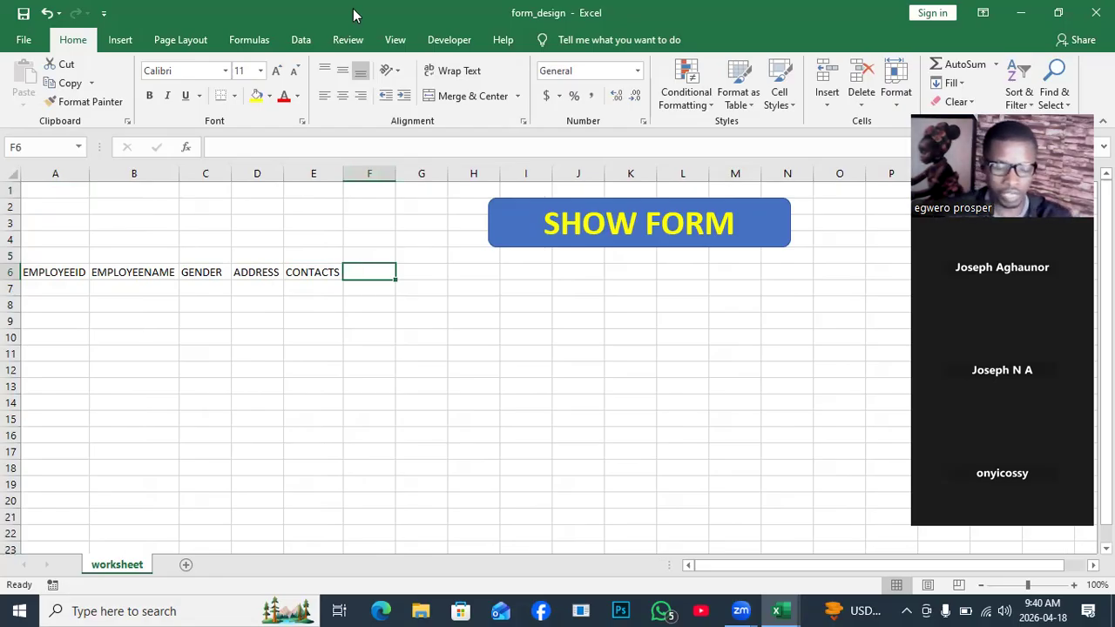
text(EMAIL)
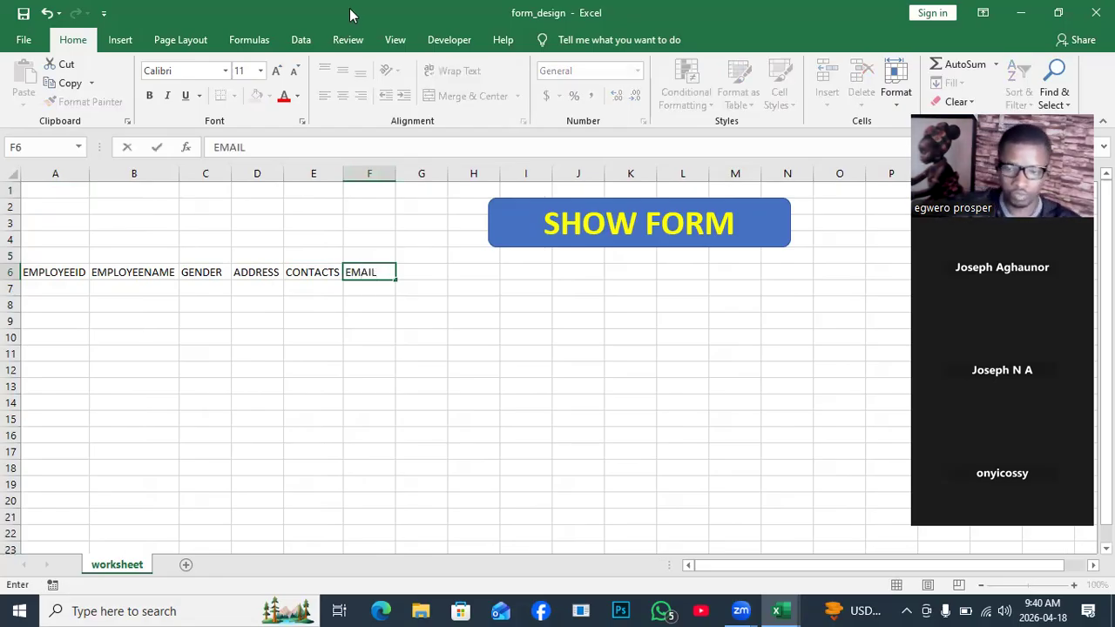
click(422, 272)
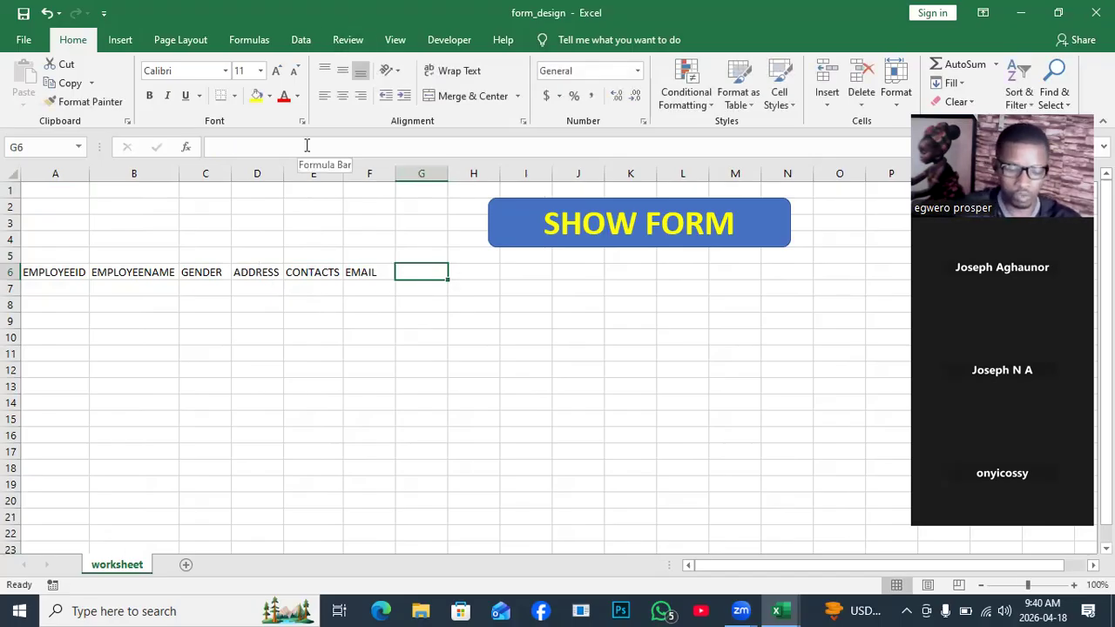
text(DEPART)
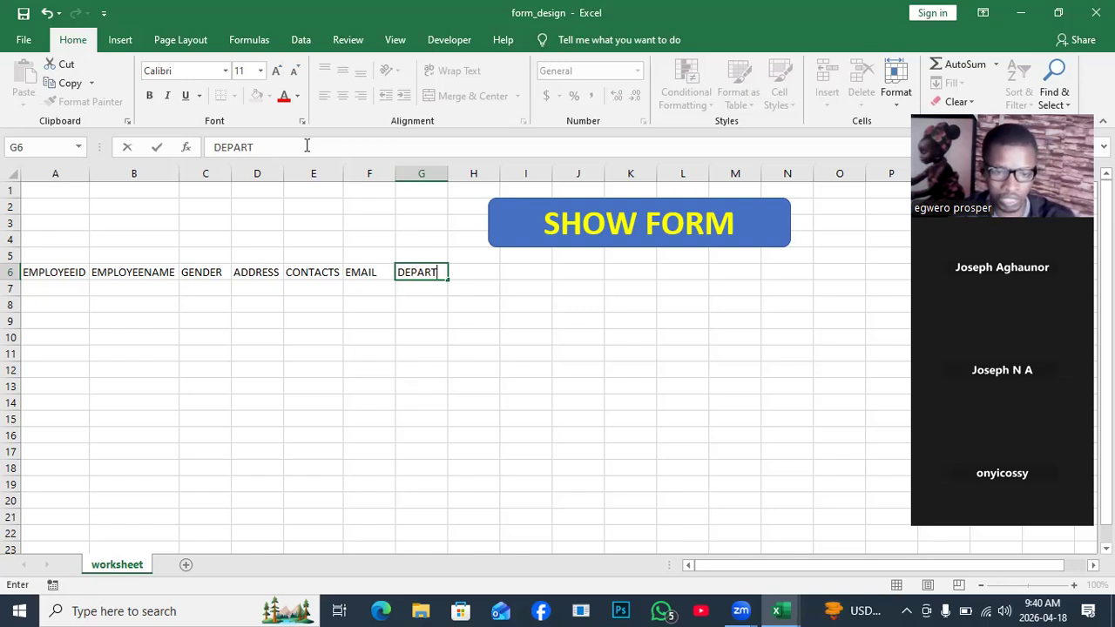
text(MENT)
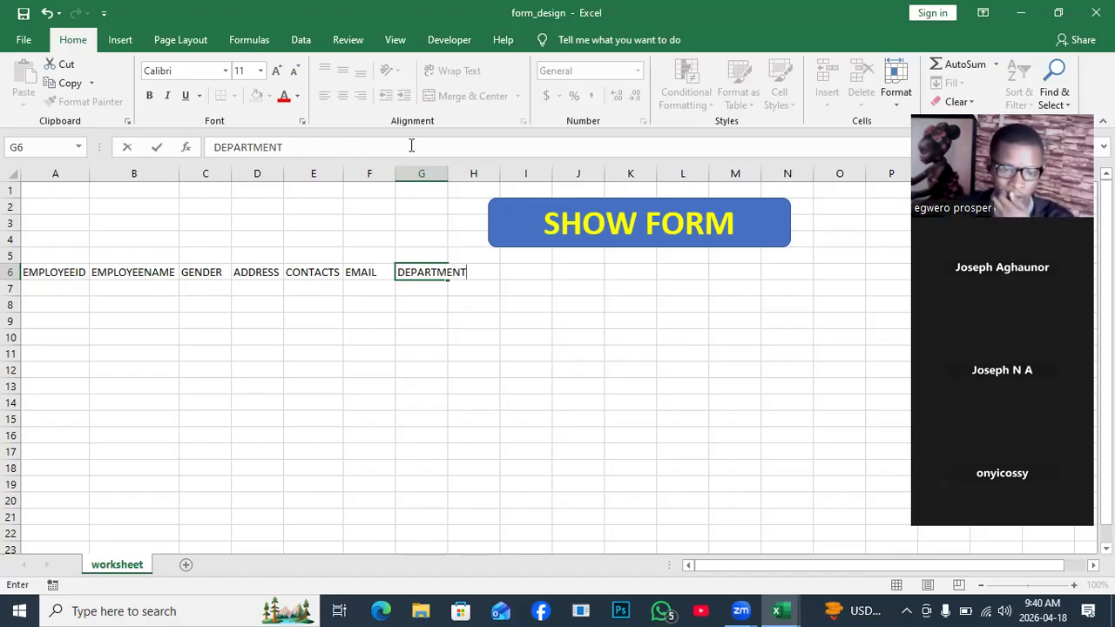
click(448, 169)
double_click(448, 169)
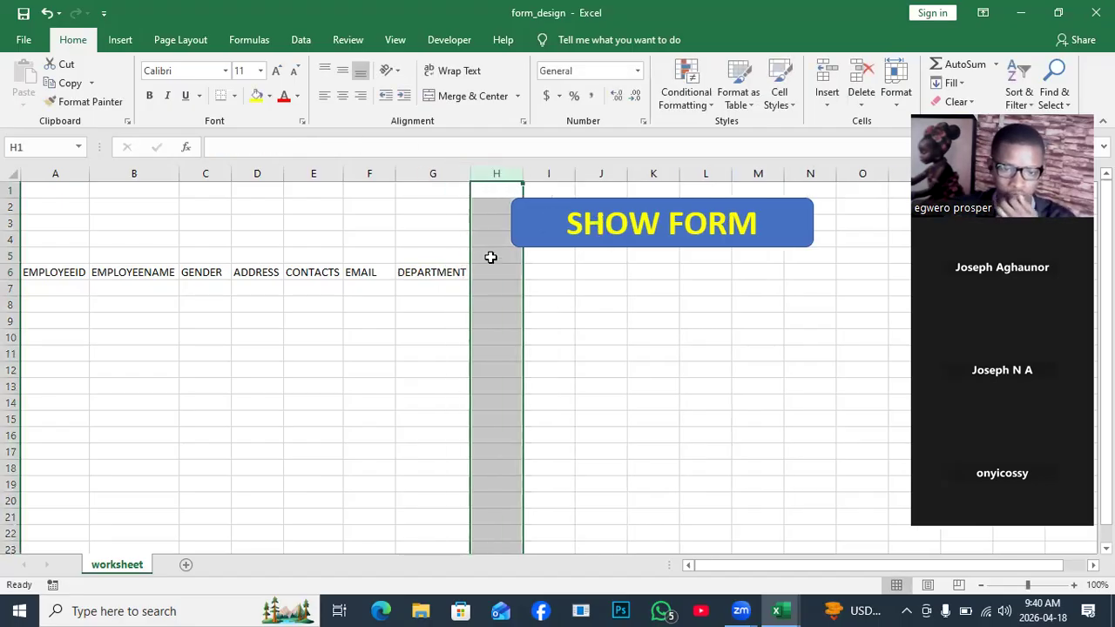
Enter the heading SALARY in cell H6.
click(491, 270)
text(S)
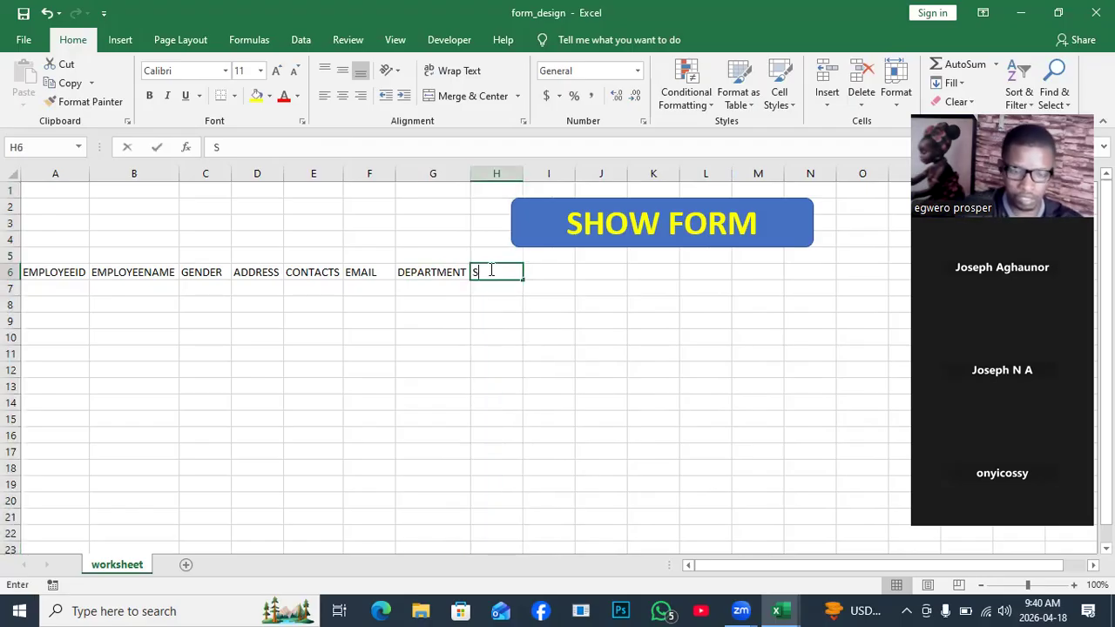
text(ALARY)
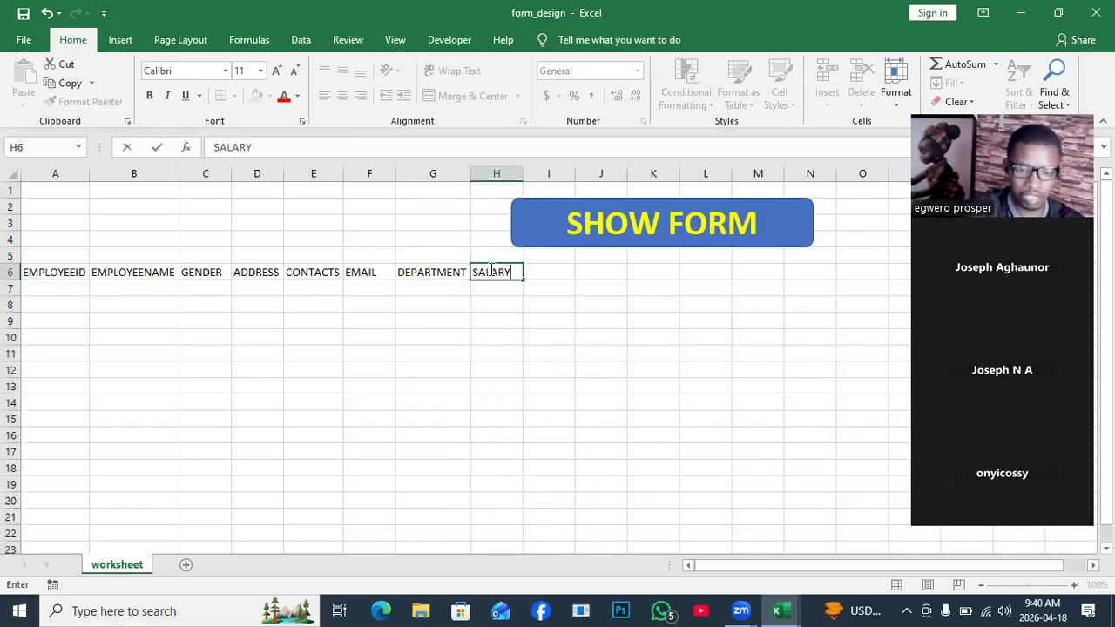
click(480, 373)
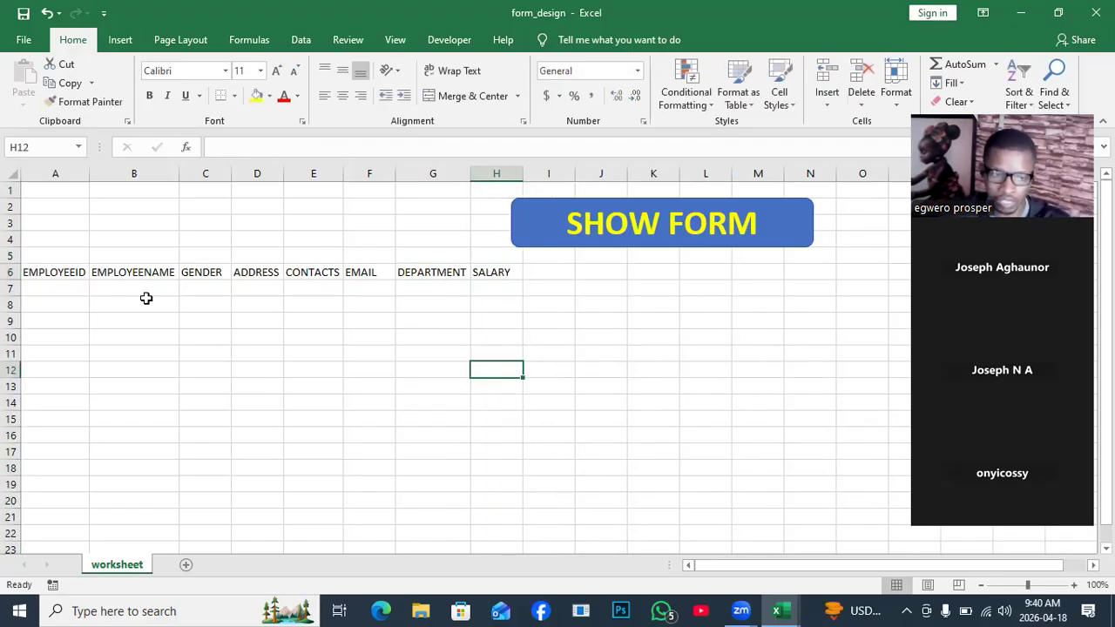
Set the height of row 6 to 30 and centre its headings vertically.
click(12, 271)
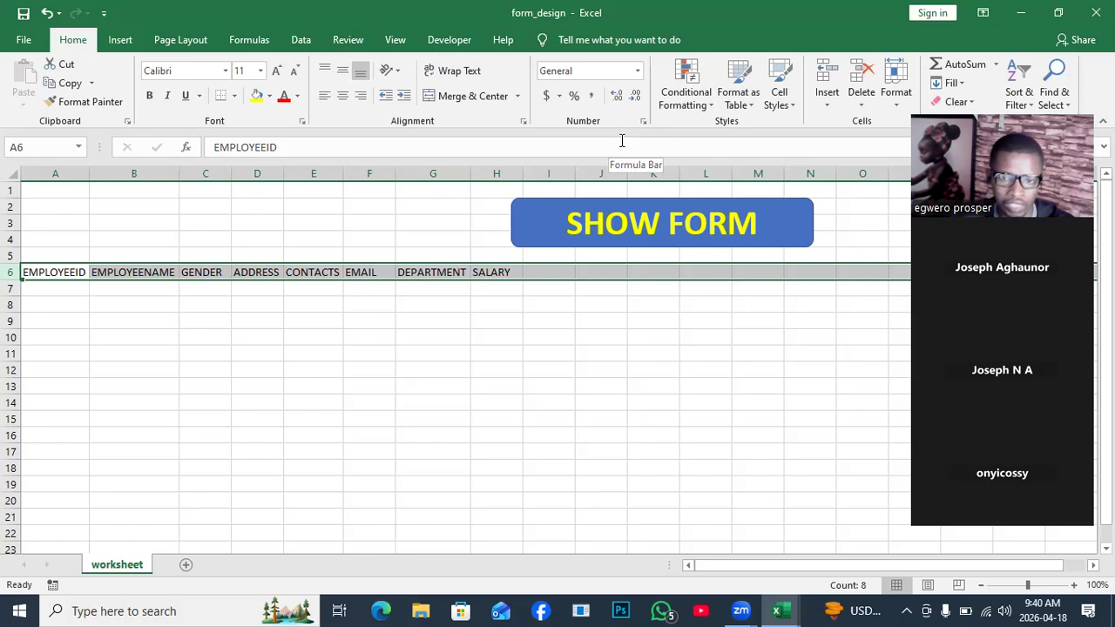
click(897, 110)
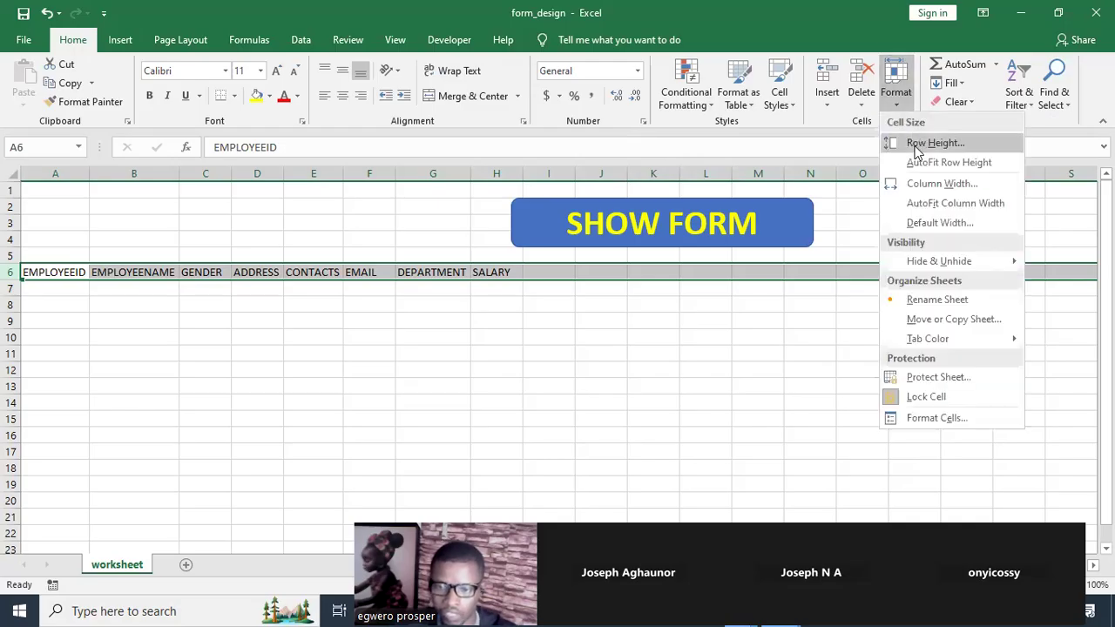
click(912, 144)
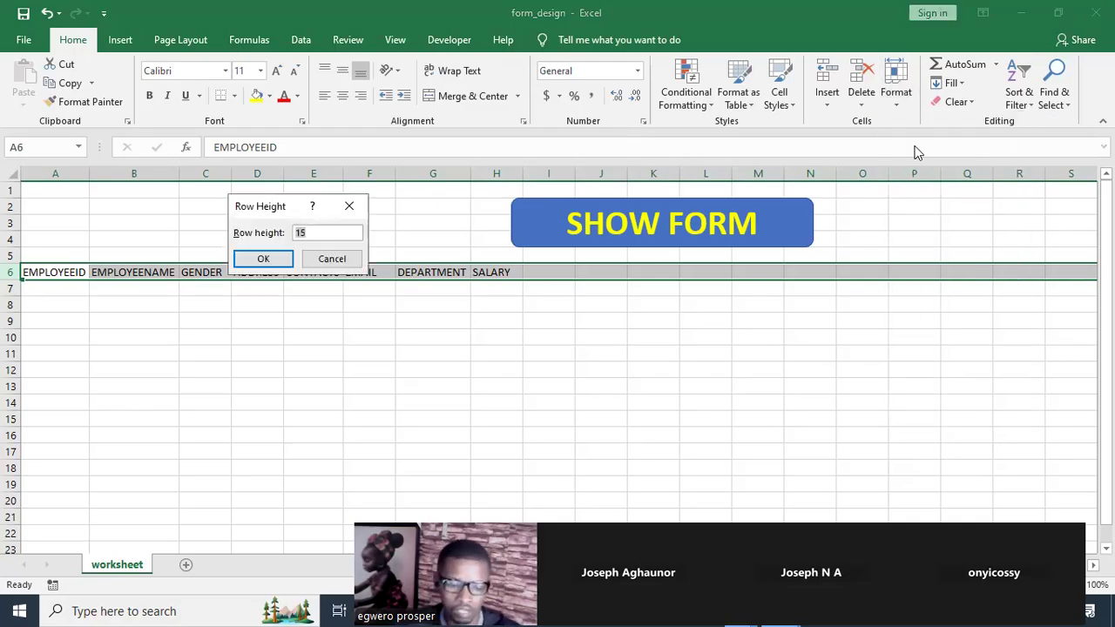
text(30)
click(262, 259)
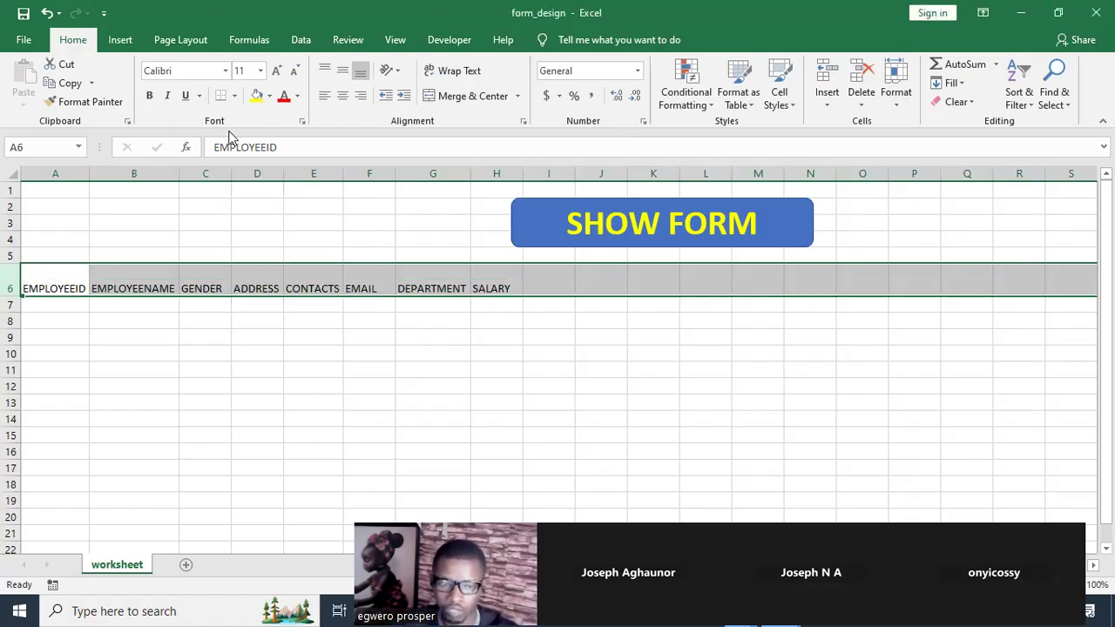
click(342, 70)
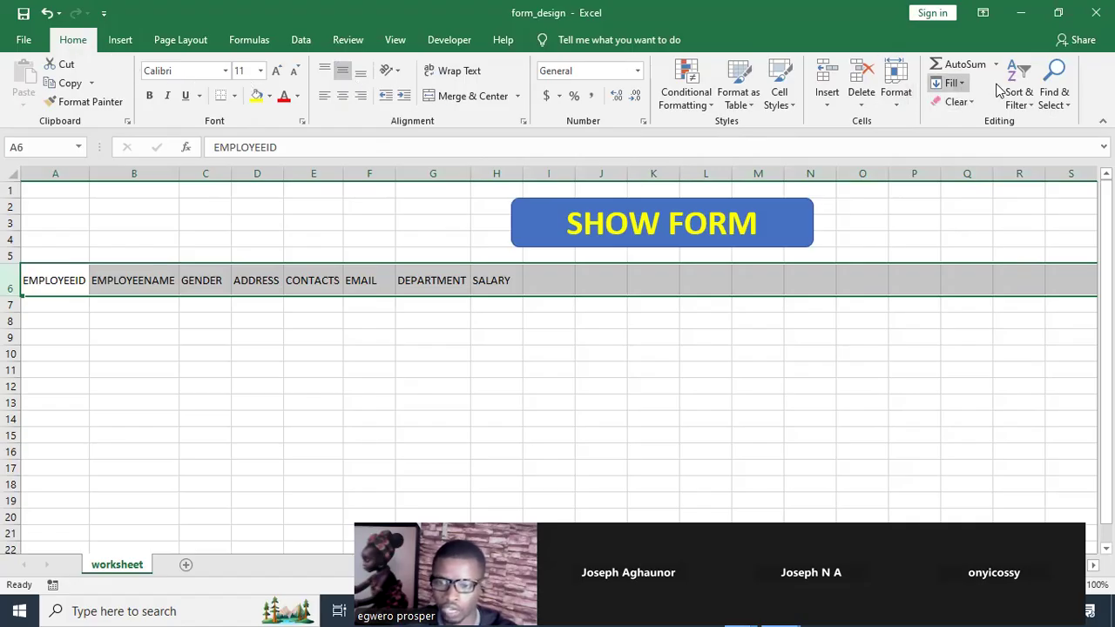
Set the width of all the sheet's columns to 12 with row 6 selected.
click(896, 96)
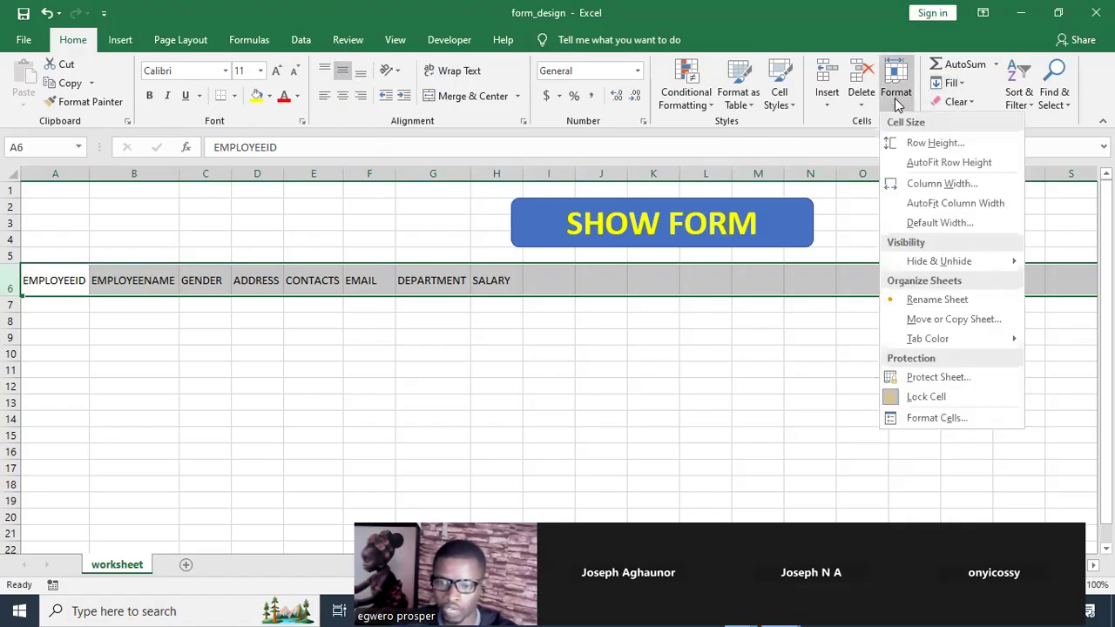
click(934, 184)
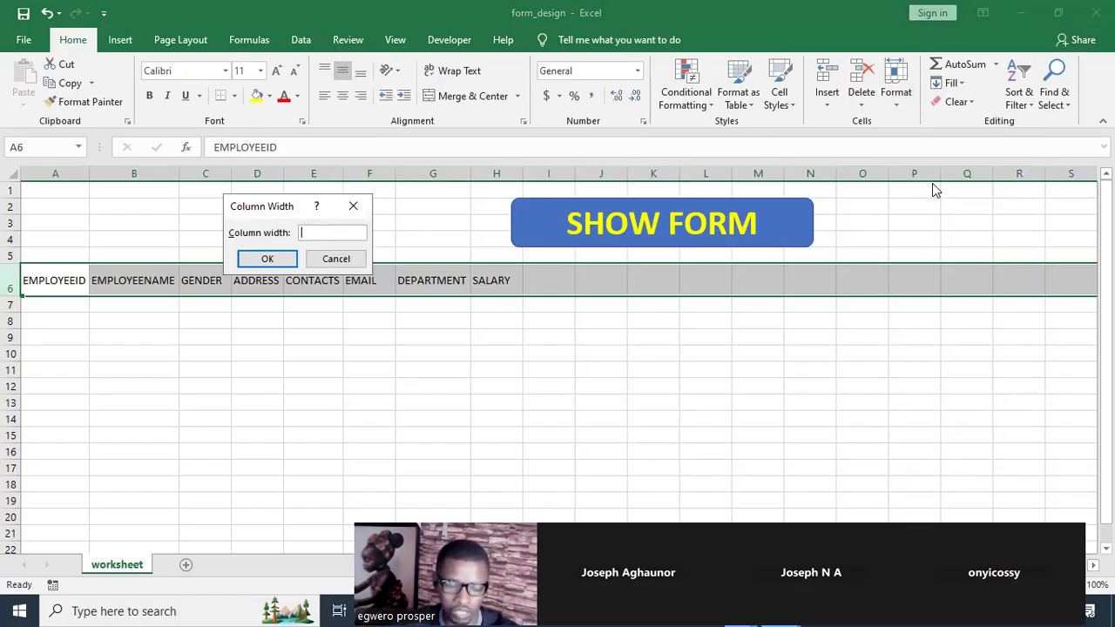
text(12)
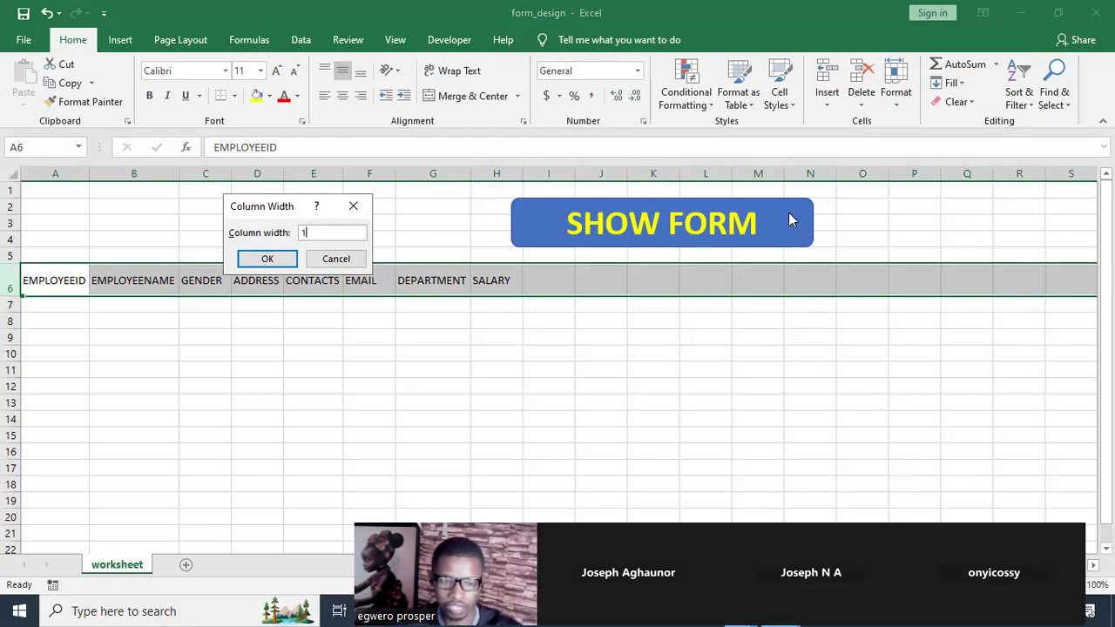
click(267, 260)
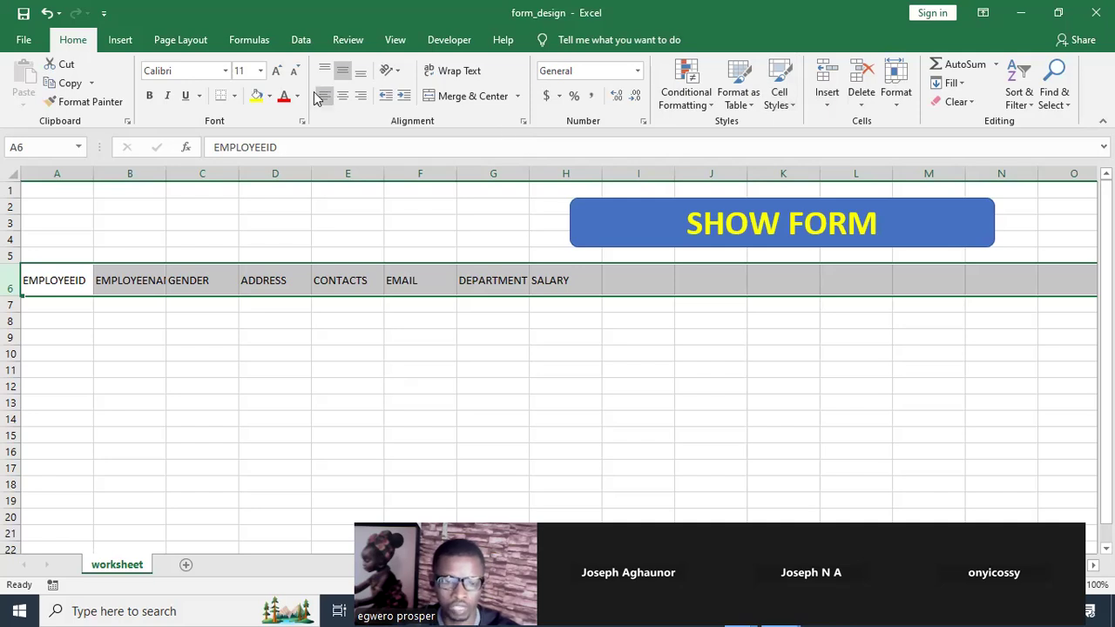
Set the width of all the sheet's columns to 14.
click(903, 105)
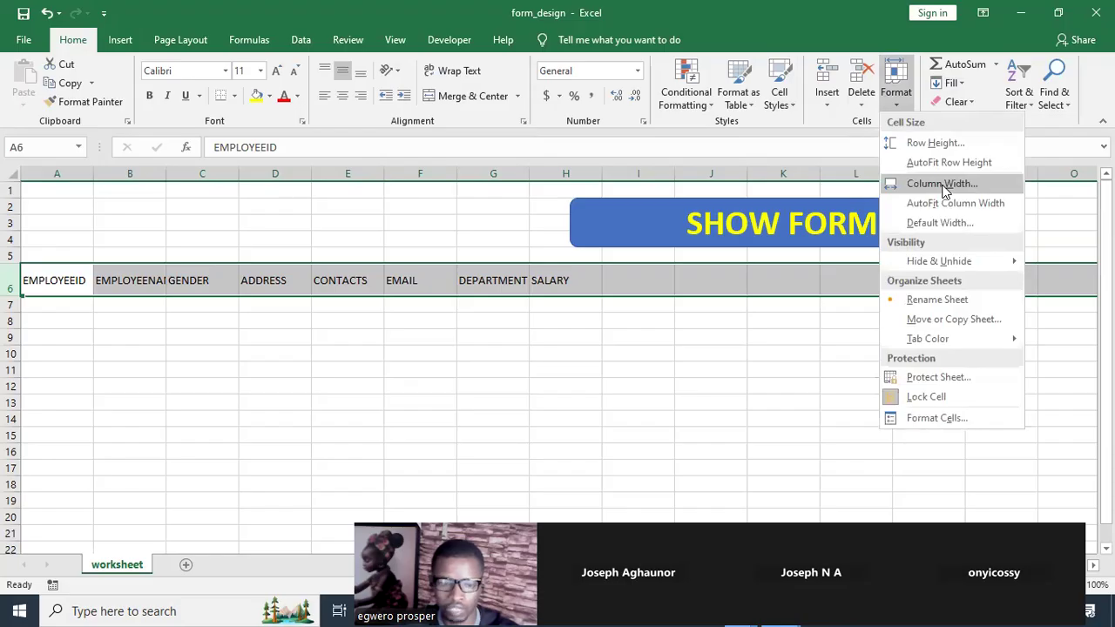
click(943, 185)
text(14)
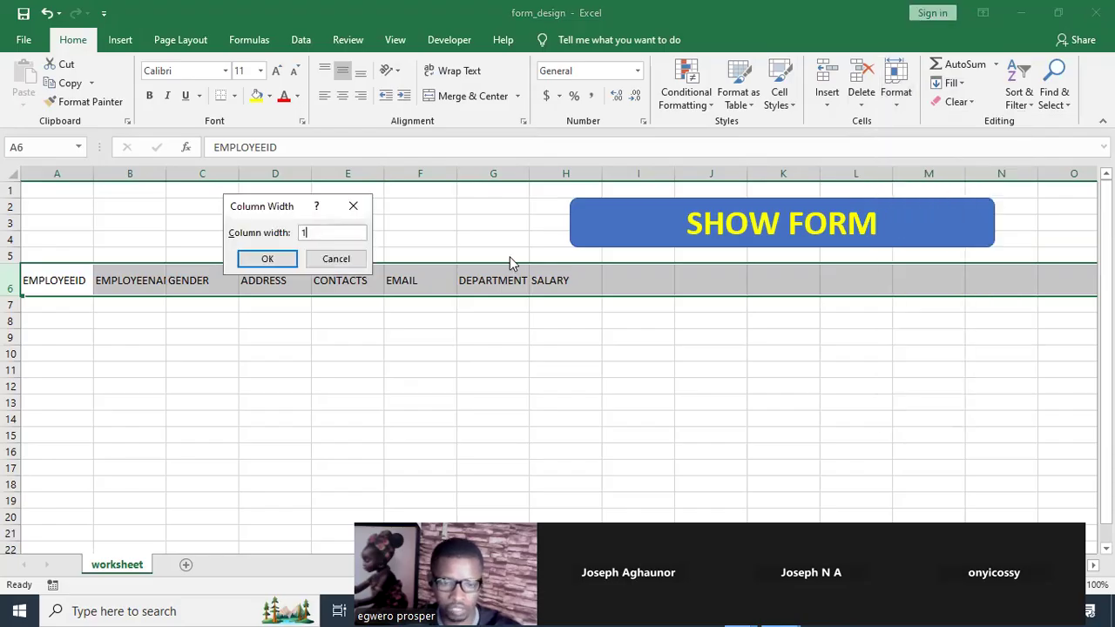
click(264, 260)
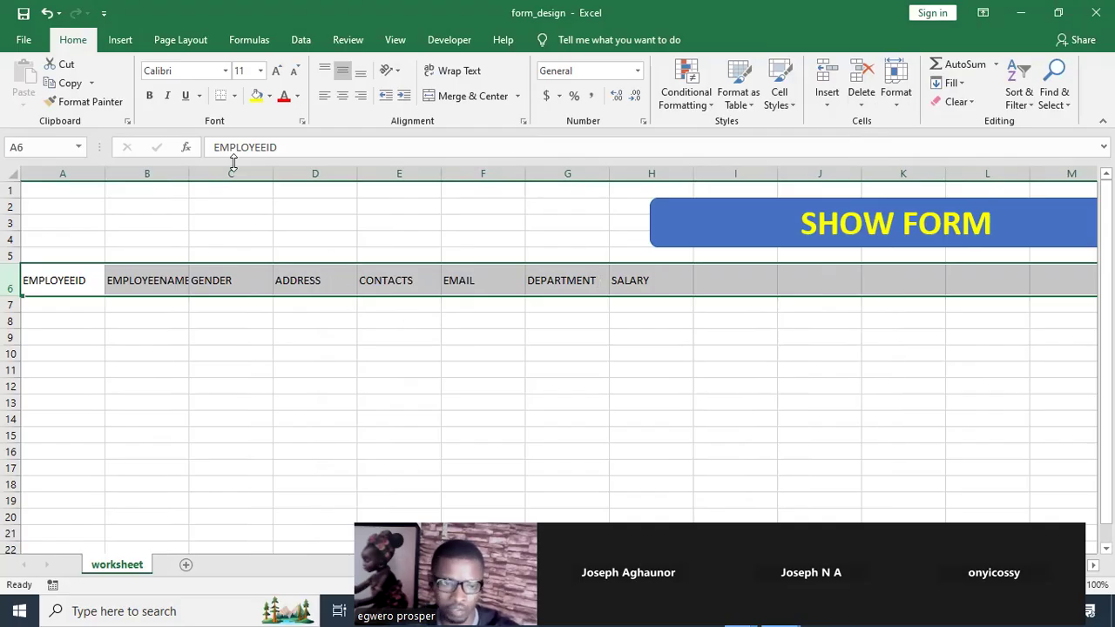
Fill row 6 with the lightest blue theme shade and make its headings bold.
click(270, 97)
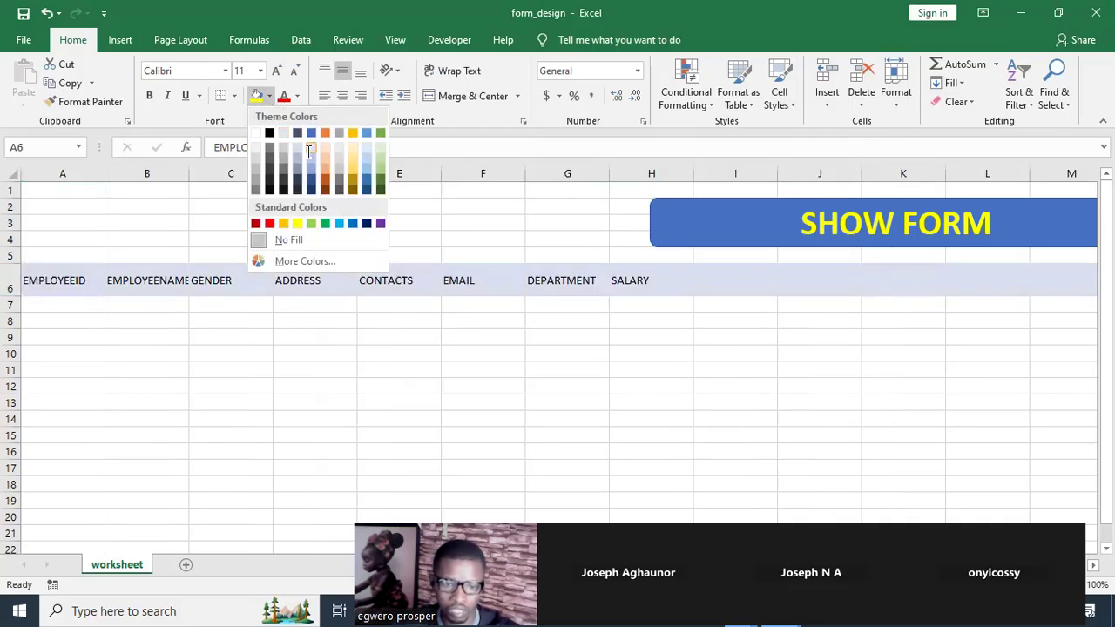
click(306, 153)
click(150, 96)
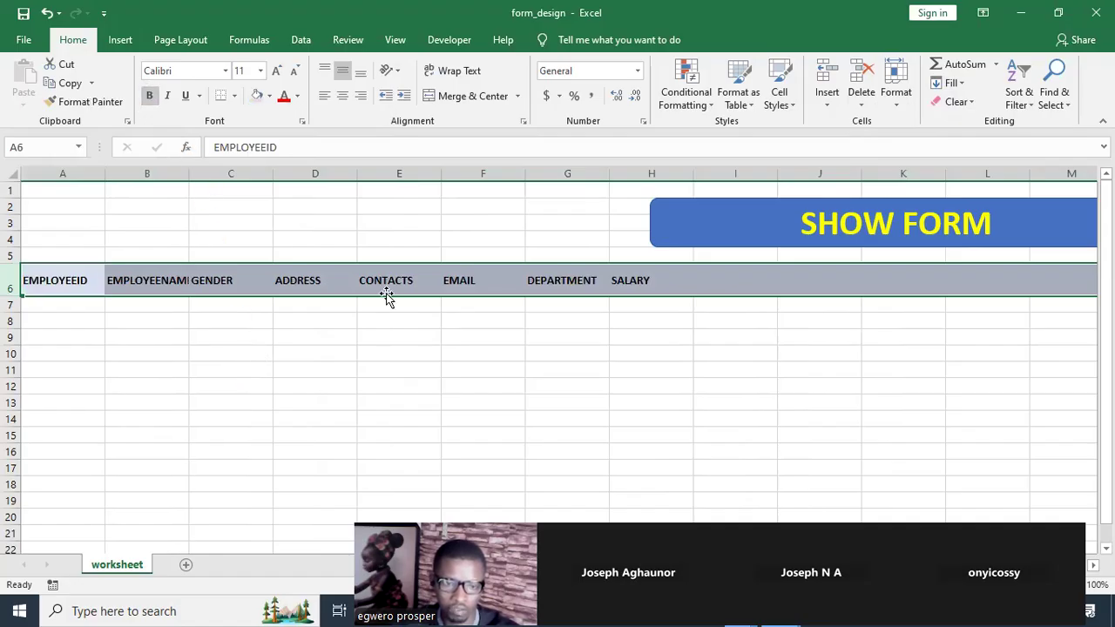
Change the fill of row 6 to standard blue and its font colour to white.
click(270, 97)
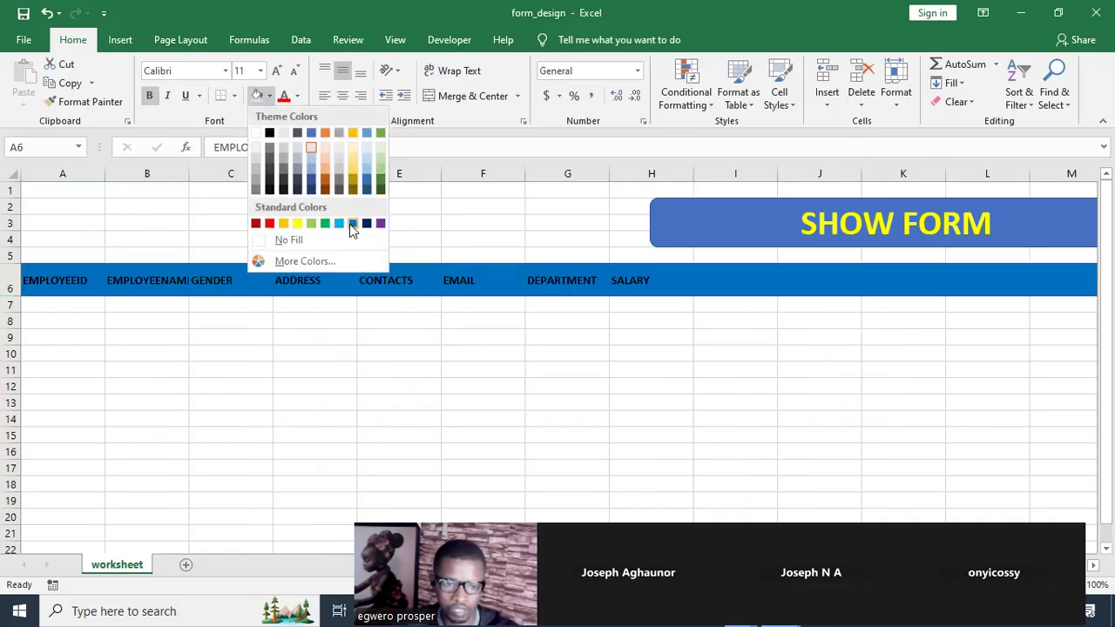
click(352, 224)
click(299, 97)
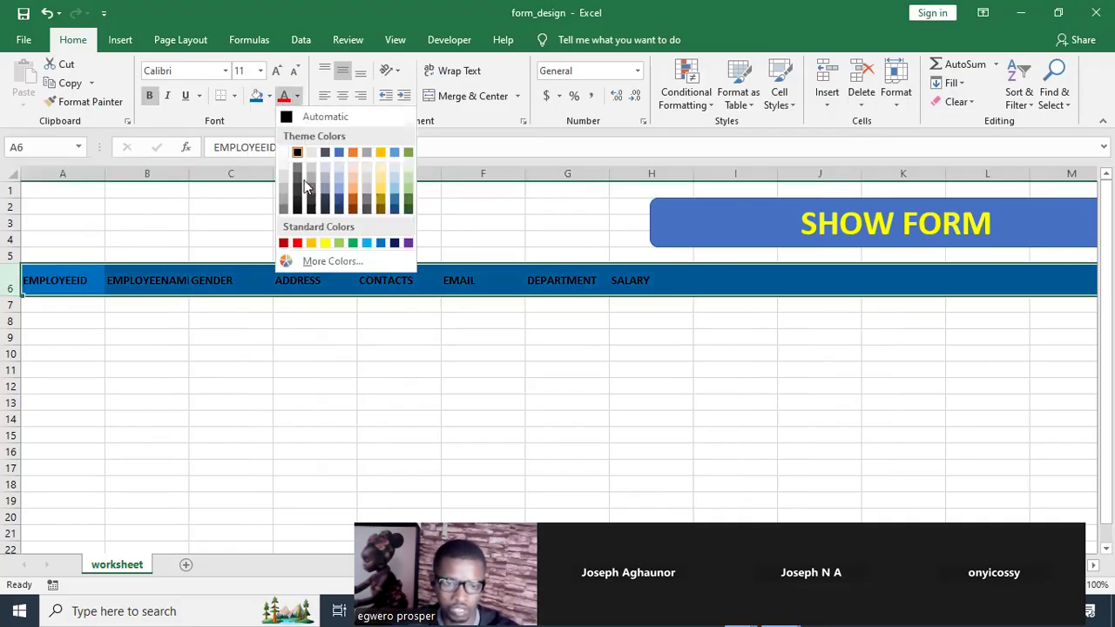
click(290, 152)
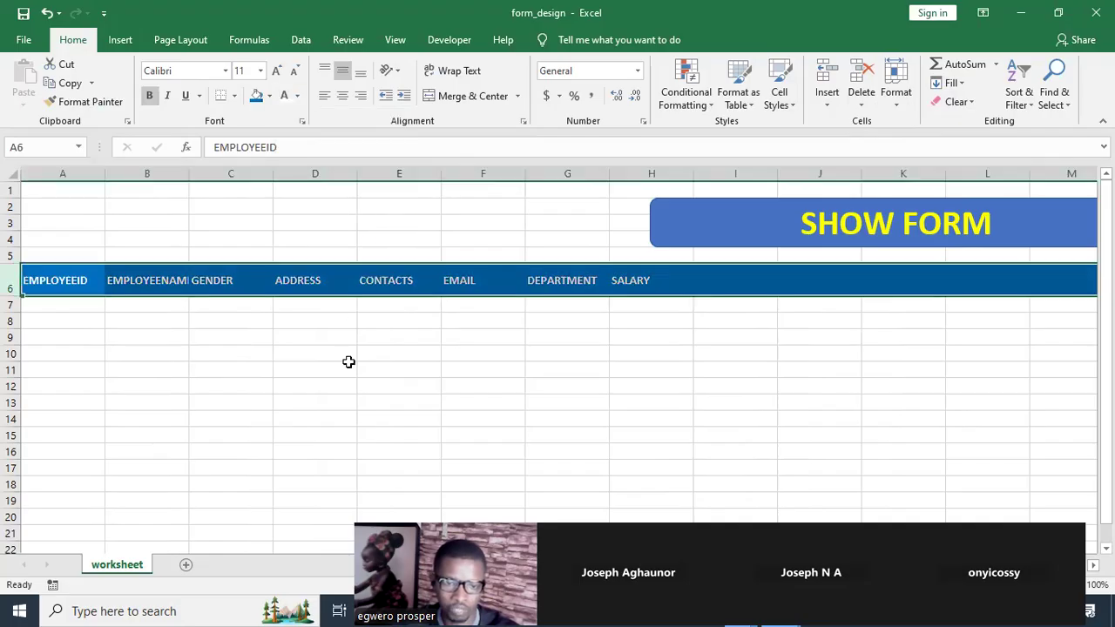
click(264, 388)
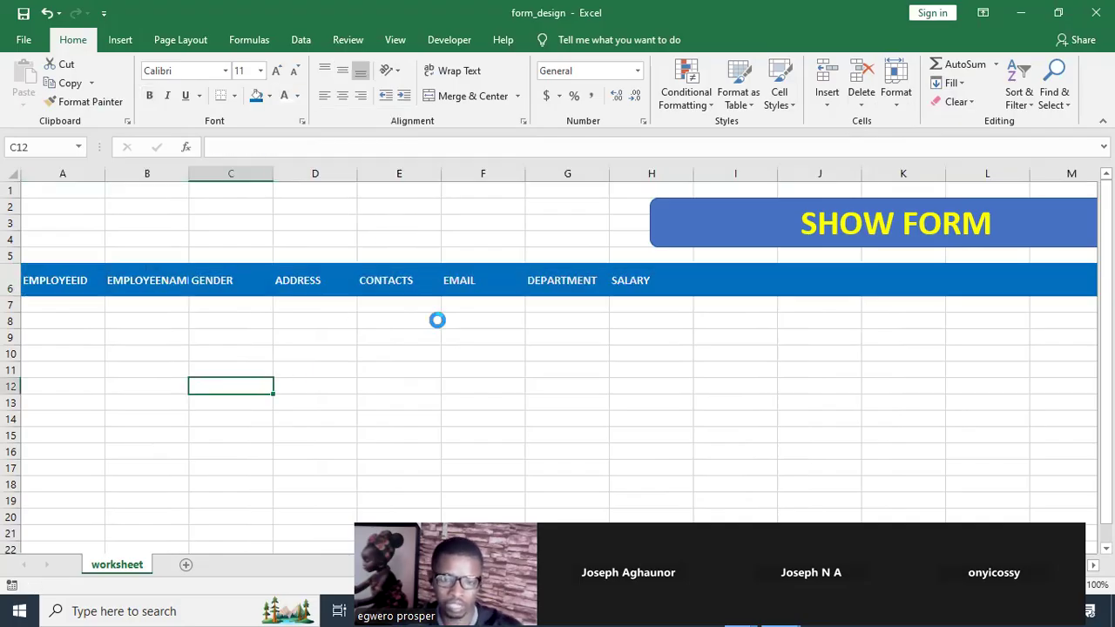
Move the SHOW FORM shape above the headings between columns C and I, and make it slightly taller to cover rows 1 to 4.
click(754, 242)
drag(753, 243, 368, 234)
drag(510, 241, 472, 248)
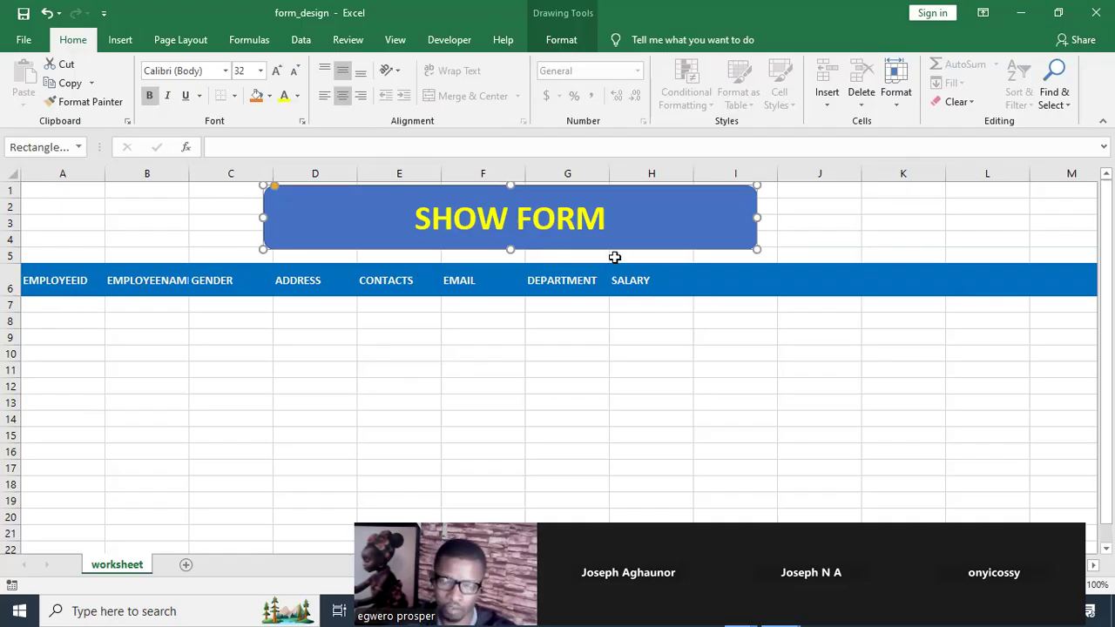
Fit the width of column B to its EMPLOYEENAME heading.
click(66, 307)
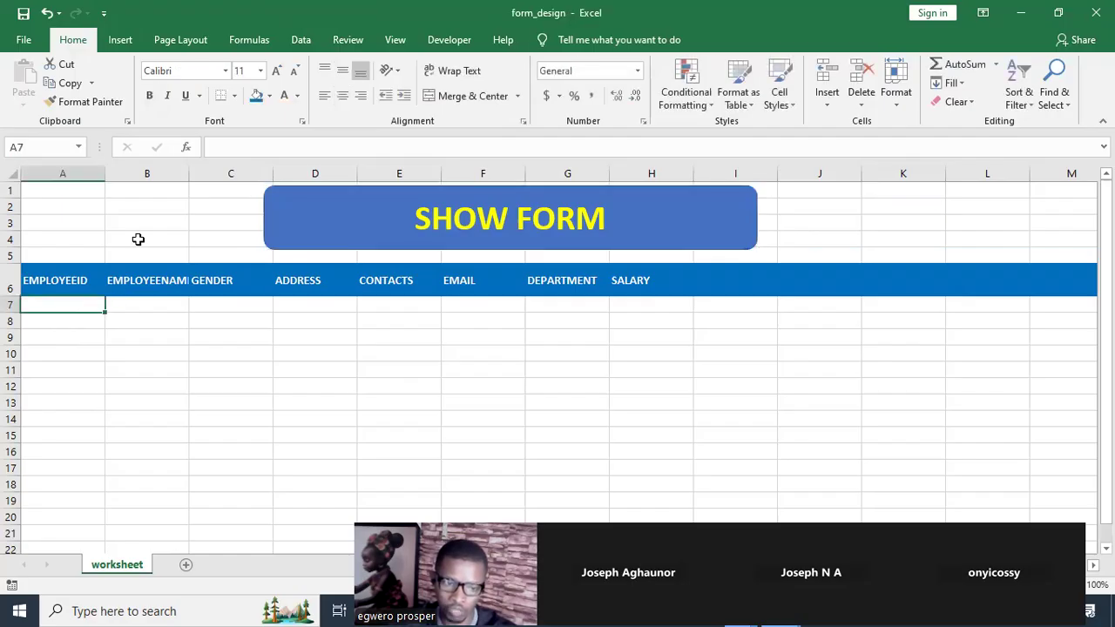
double_click(187, 167)
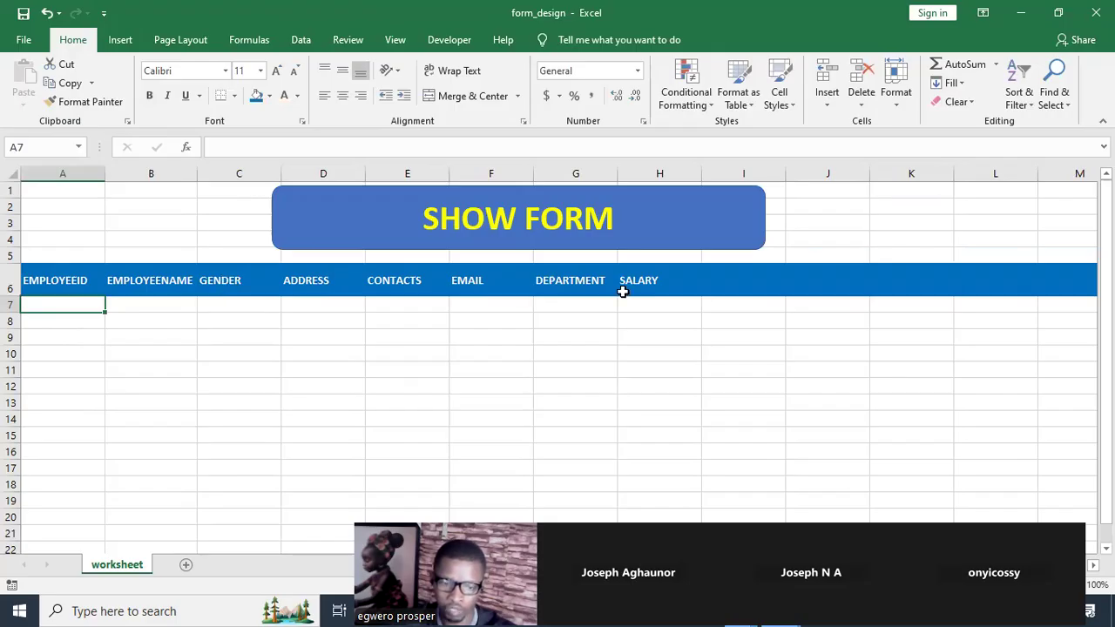
Review the entry cell beneath each heading, from SALARY in H7 back to EMPLOYEEID in A7.
click(662, 303)
click(575, 304)
click(492, 305)
click(408, 308)
click(299, 304)
click(217, 301)
click(122, 303)
click(62, 304)
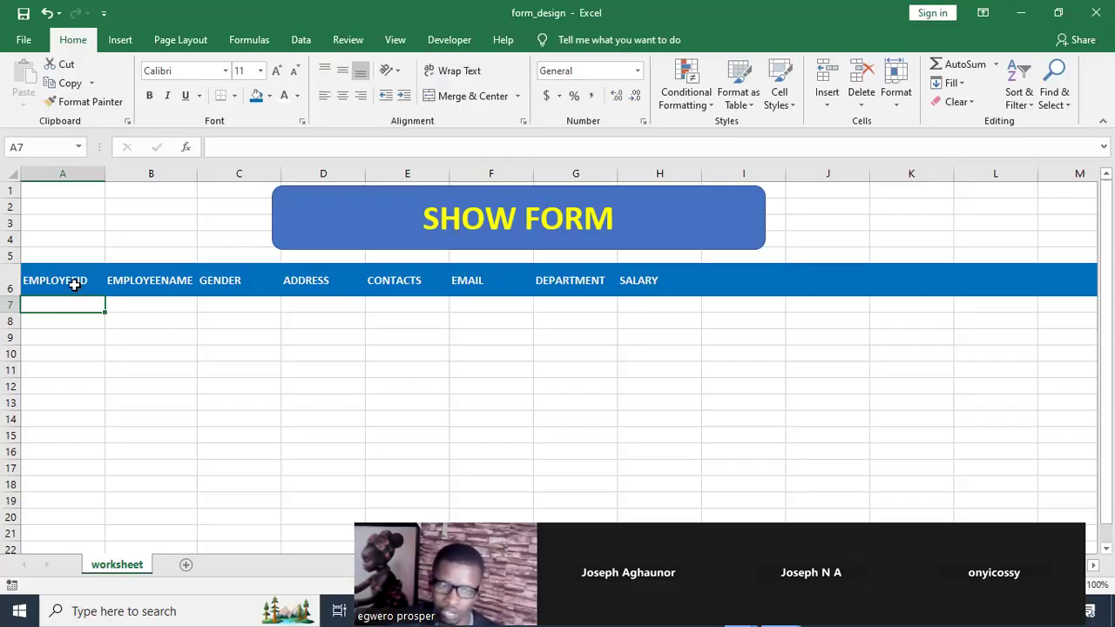
Insert a UserForm in the workbook's Visual Basic editor and enlarge it to a height of about 391.
click(450, 48)
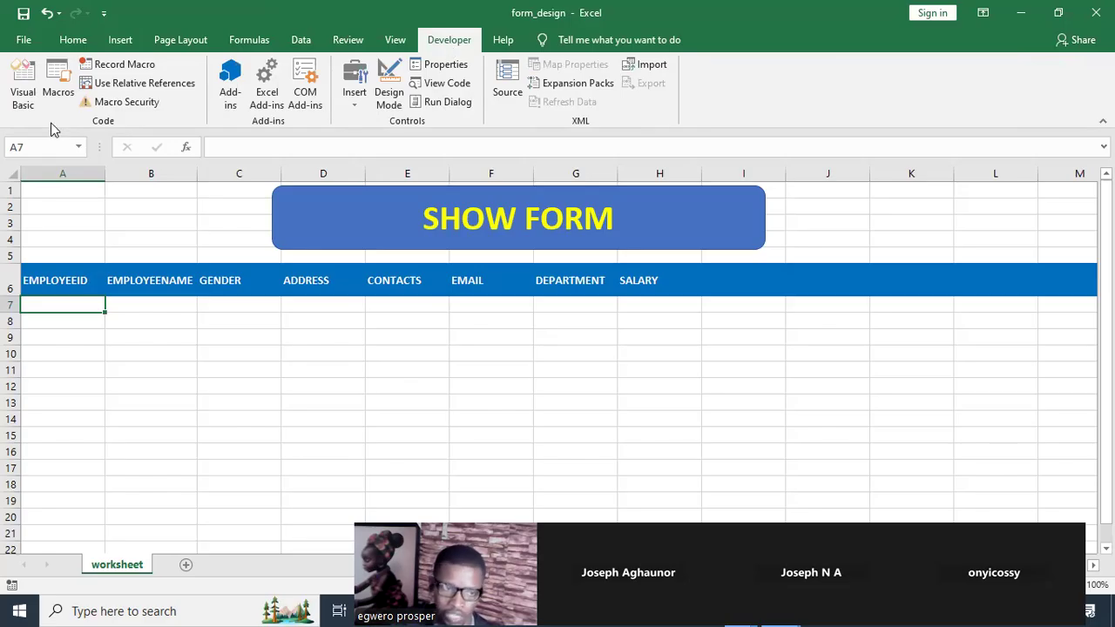
click(23, 87)
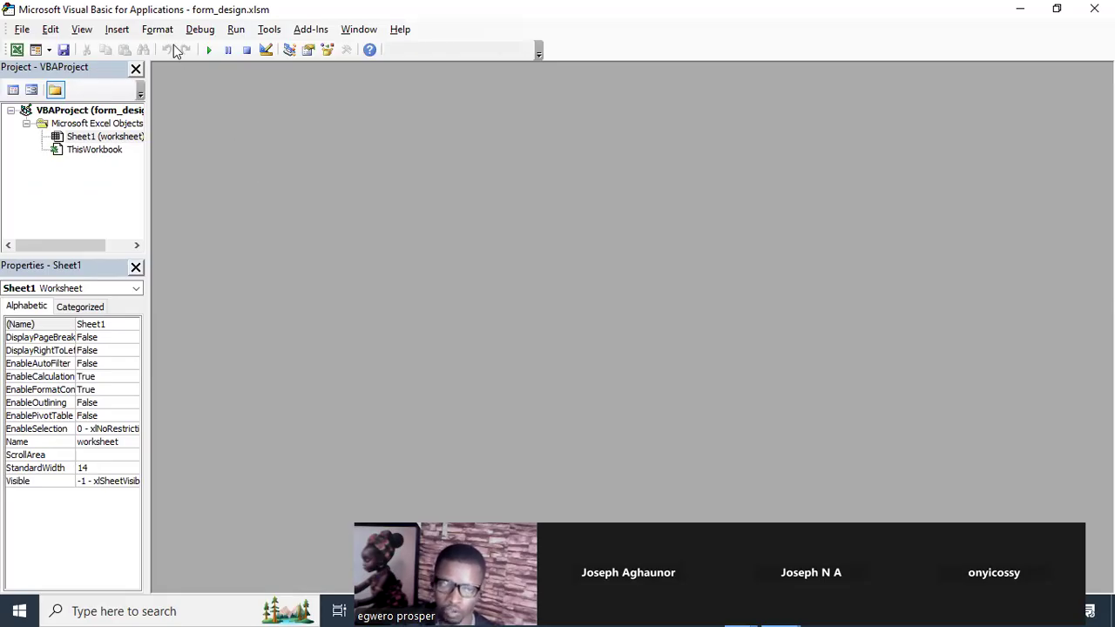
click(119, 32)
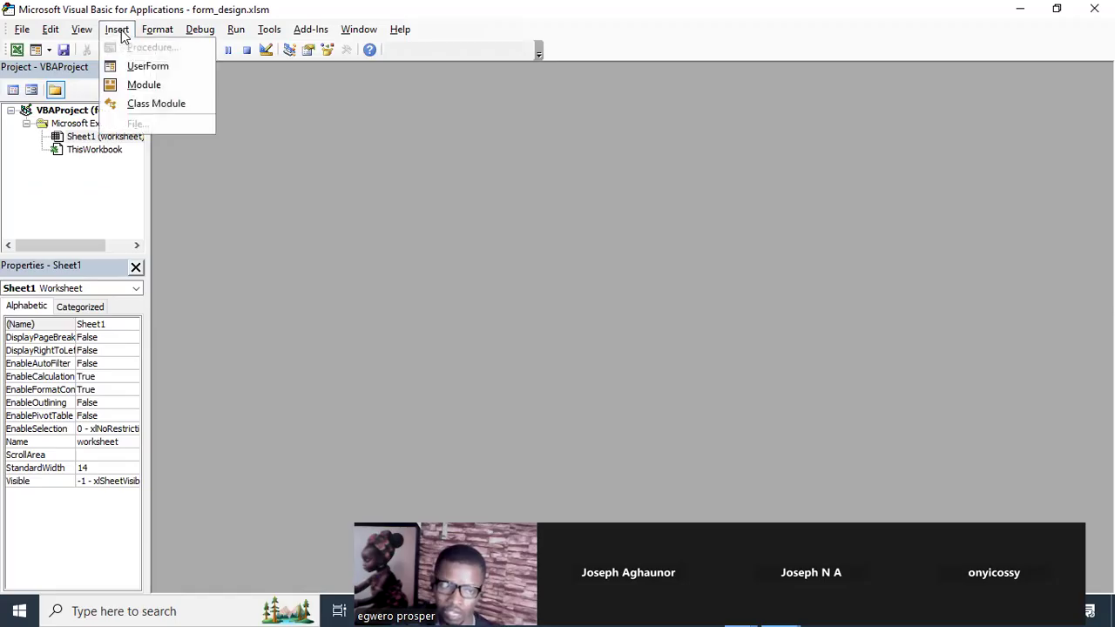
click(142, 67)
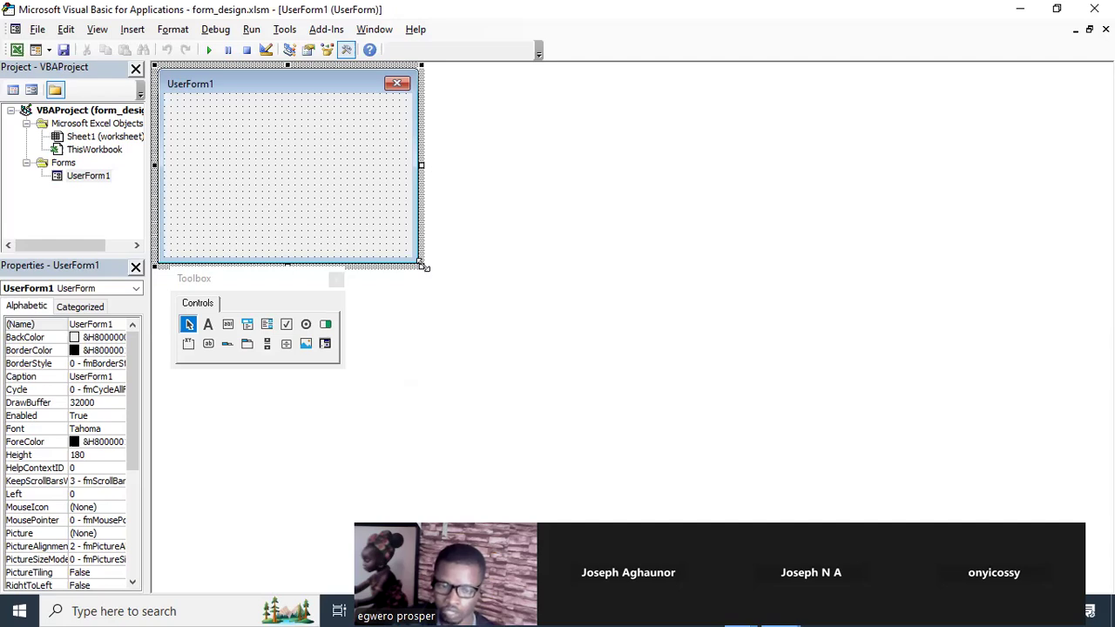
drag(421, 267, 1094, 496)
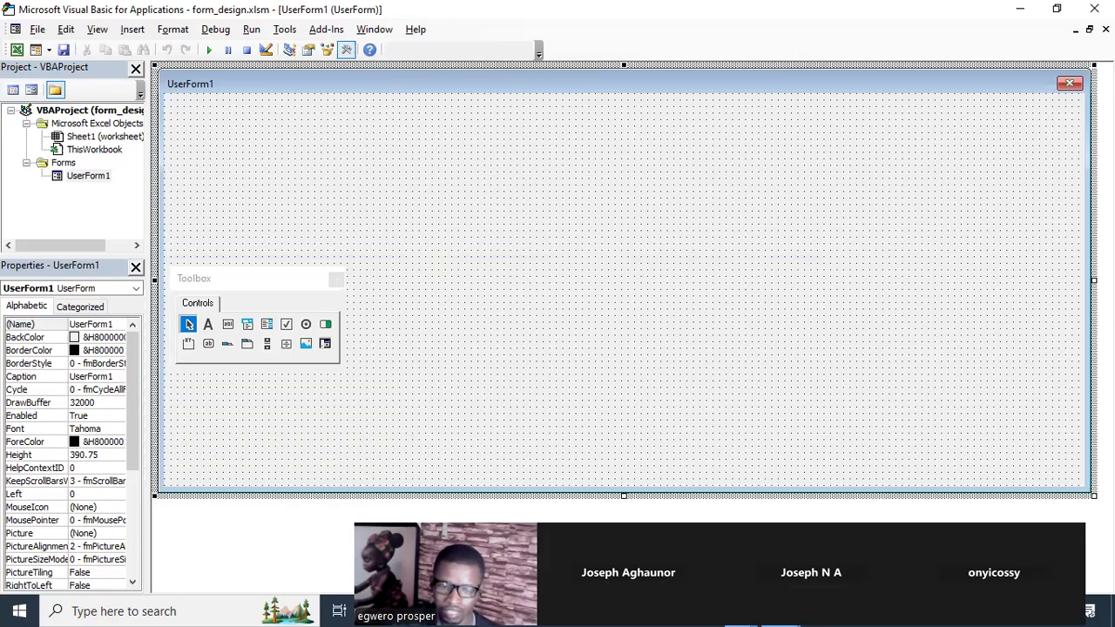
Move the Toolbox aside and draw an Image control about 816 wide across the form, extending its lower edge towards the form's bottom.
click(285, 286)
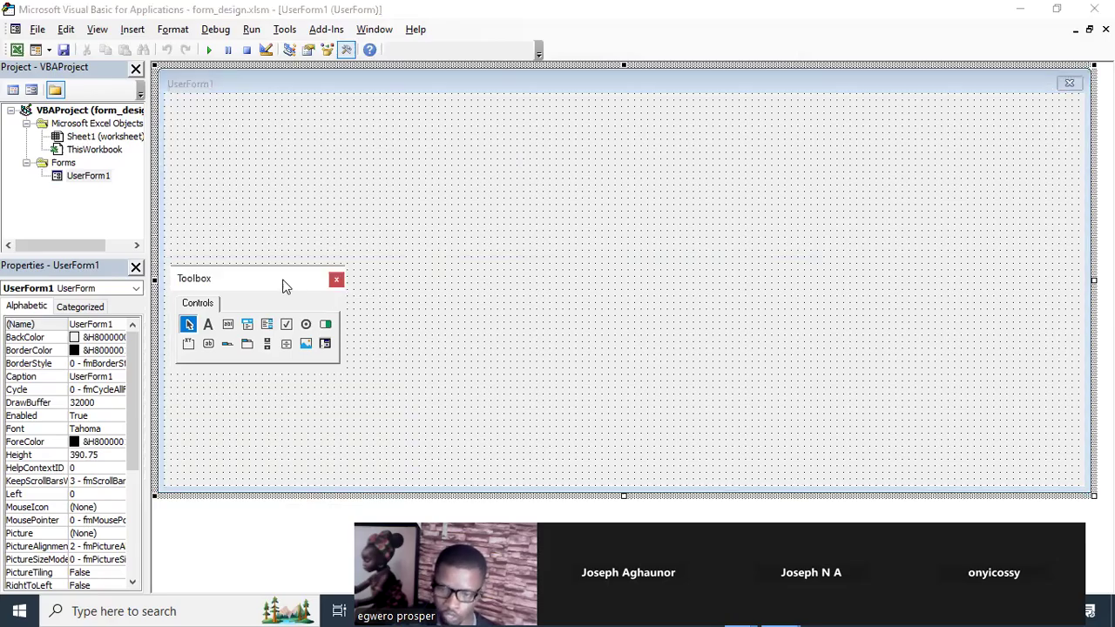
drag(286, 286, 1014, 405)
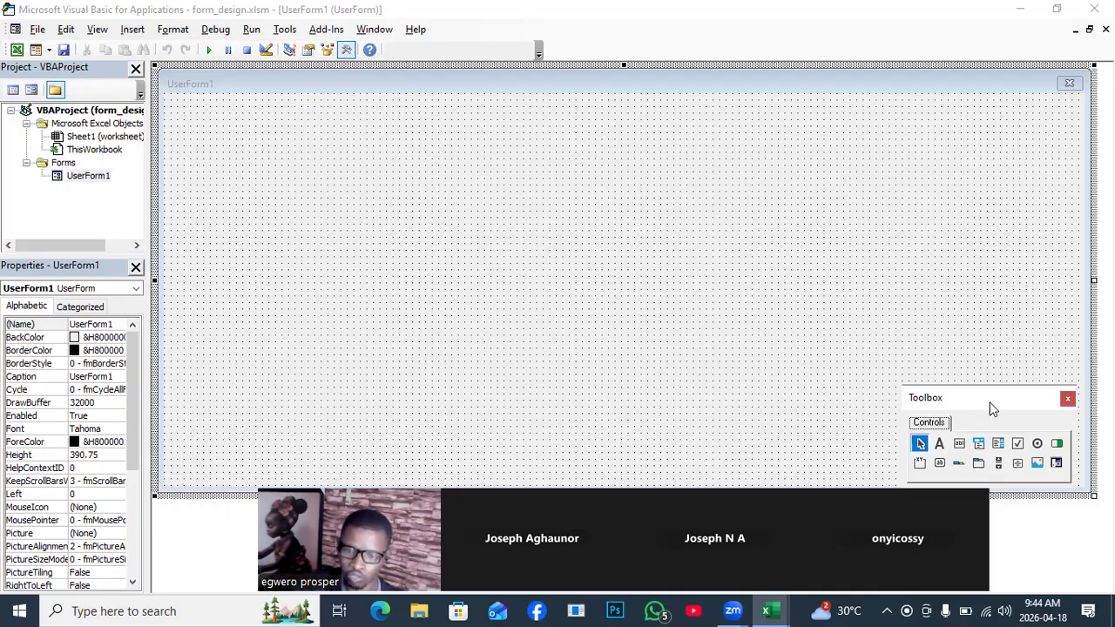
drag(991, 405, 877, 283)
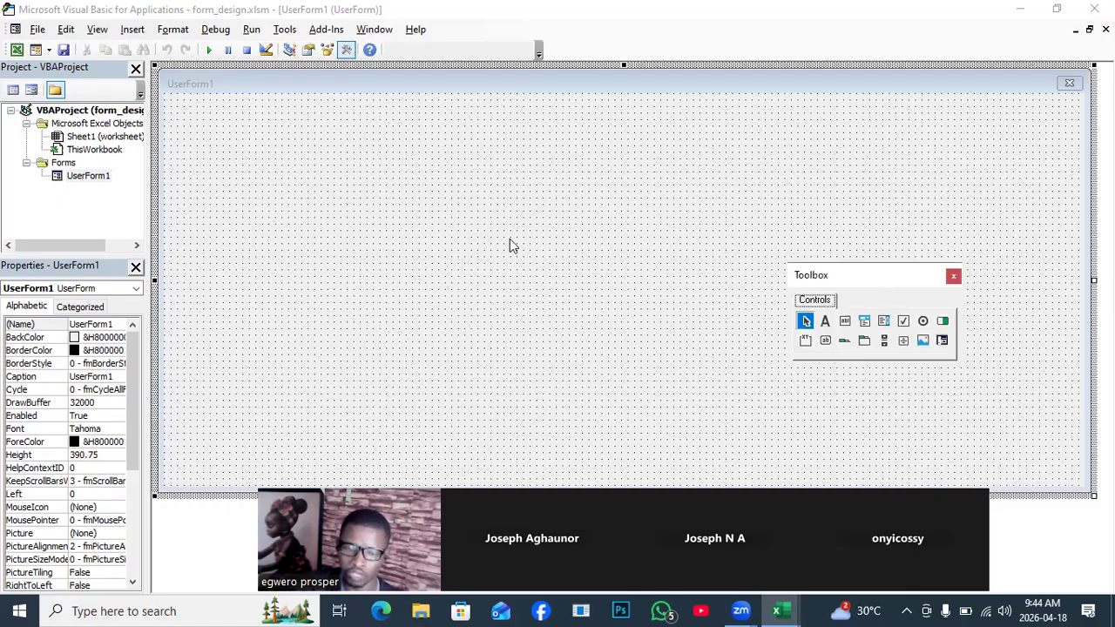
click(922, 339)
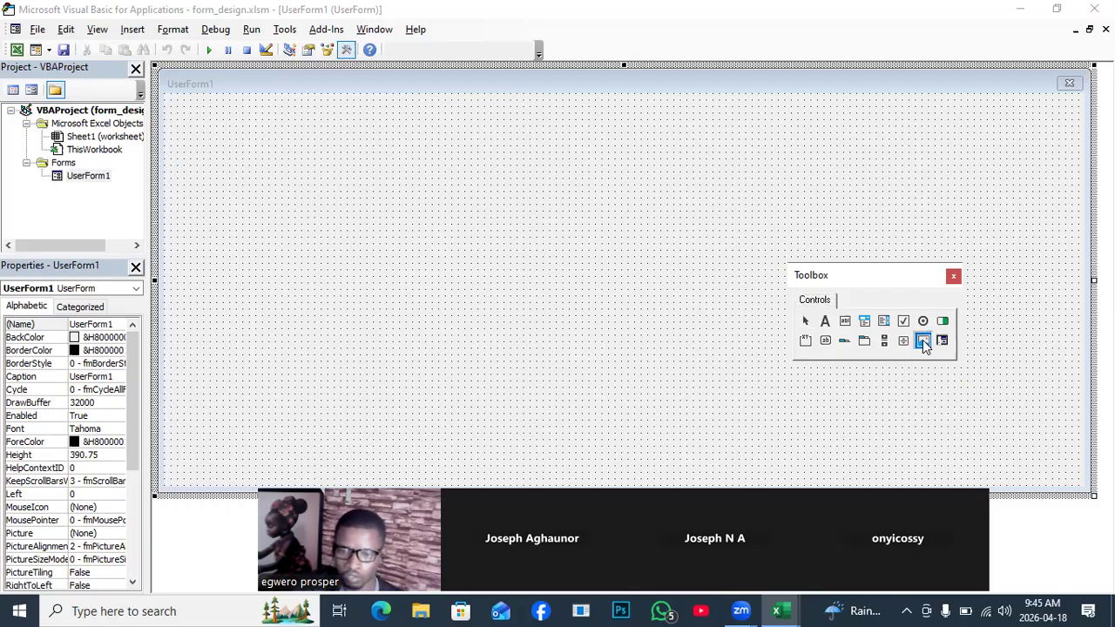
drag(177, 98, 1068, 362)
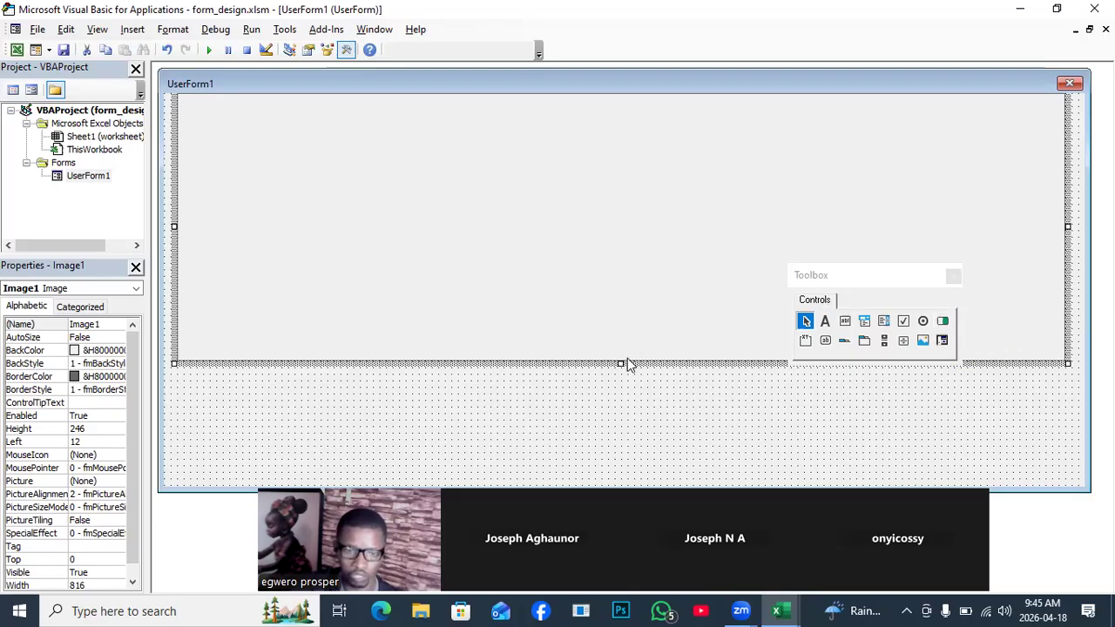
drag(618, 367, 614, 450)
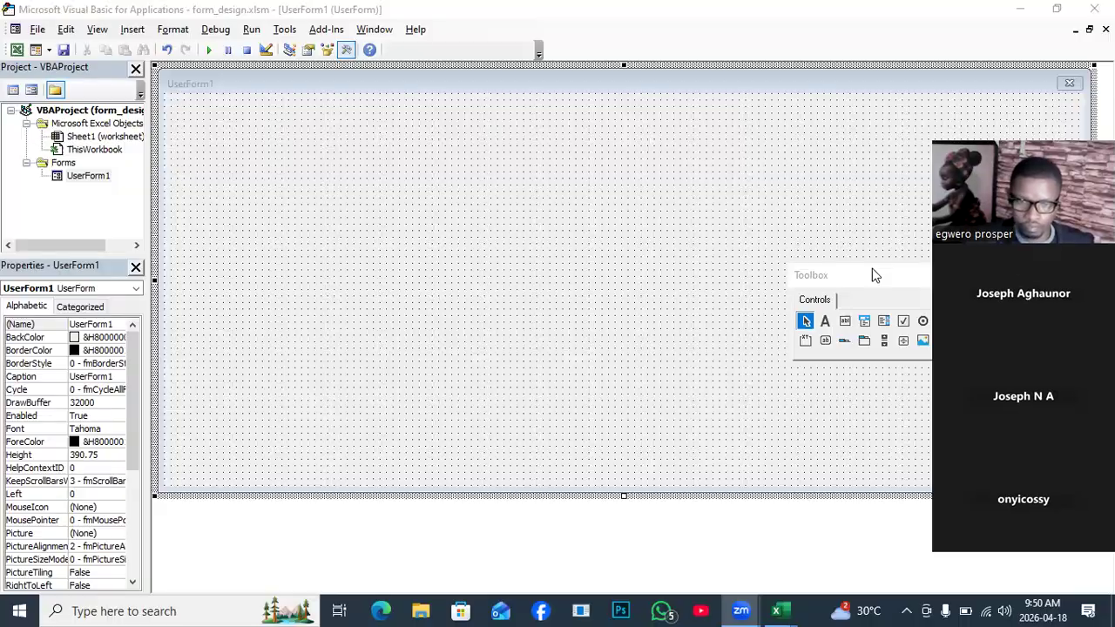
Move the Toolbox clear of the form's upper area and draw a Label about 486 wide and 54 high near the top.
drag(871, 273, 246, 377)
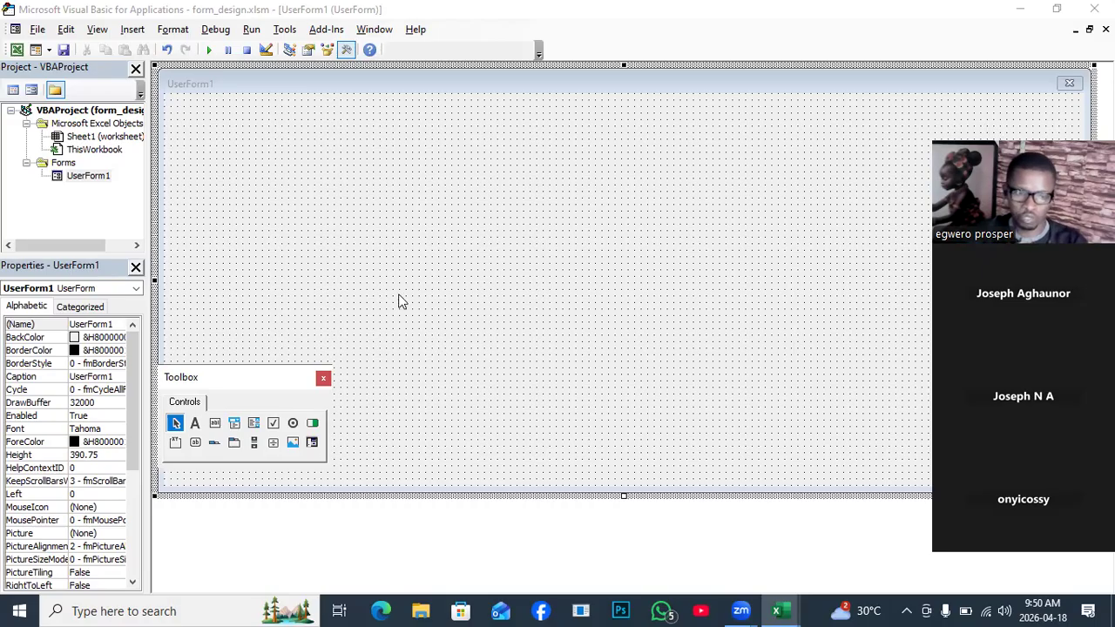
click(196, 424)
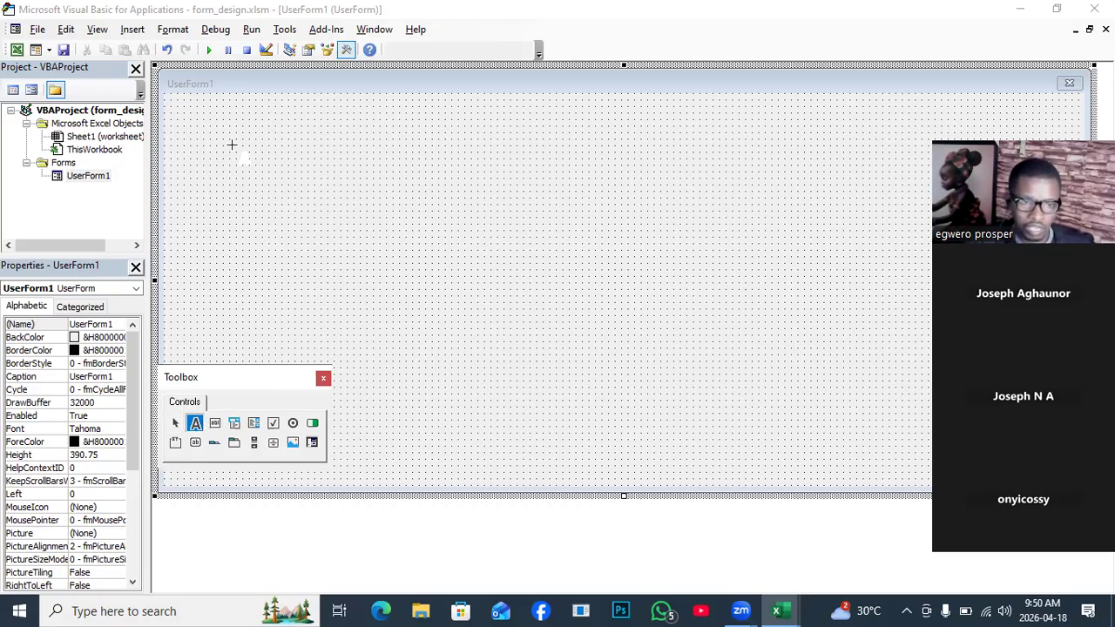
drag(275, 107, 806, 163)
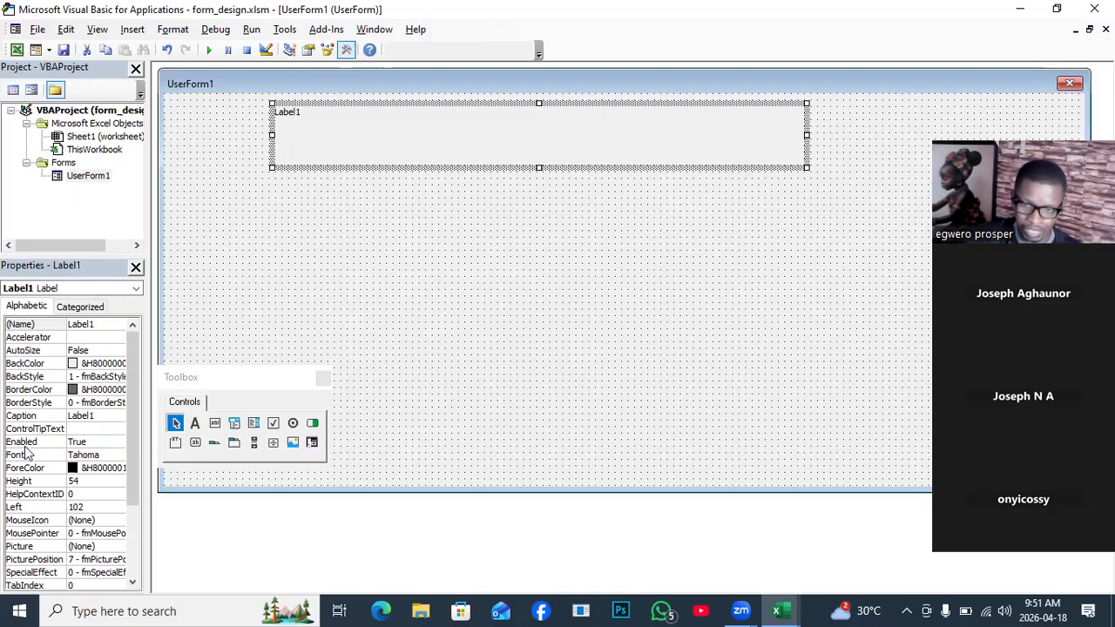
Set the new label's caption to EMPLOYEE DETAILS DYNAMIC FORM.
scroll(48, 370, down, 5)
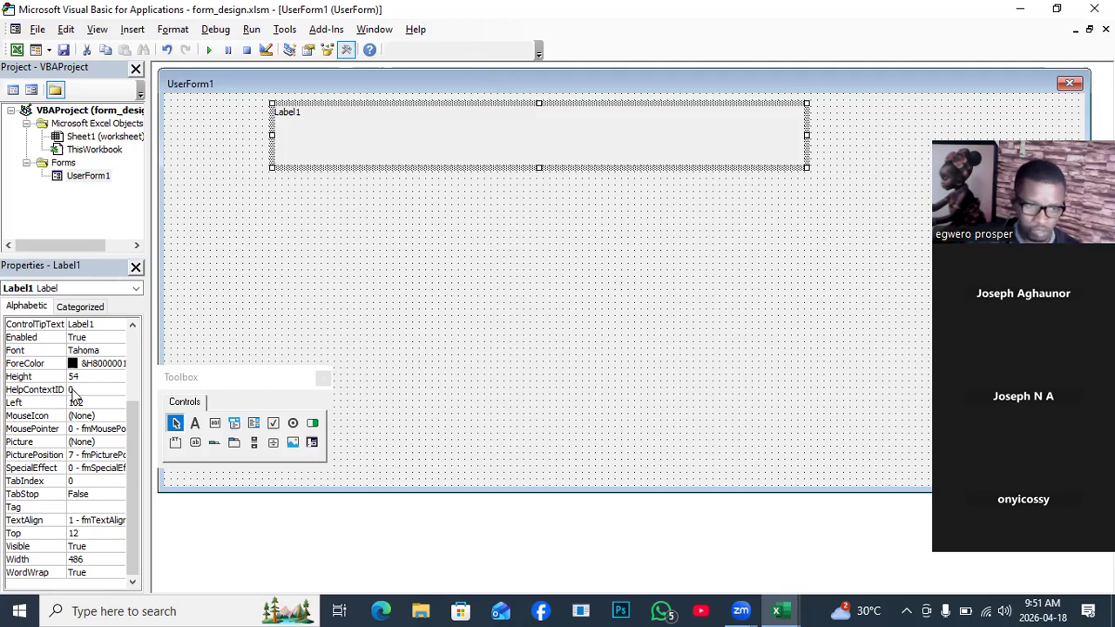
scroll(76, 398, up, 2)
scroll(77, 401, up, 1)
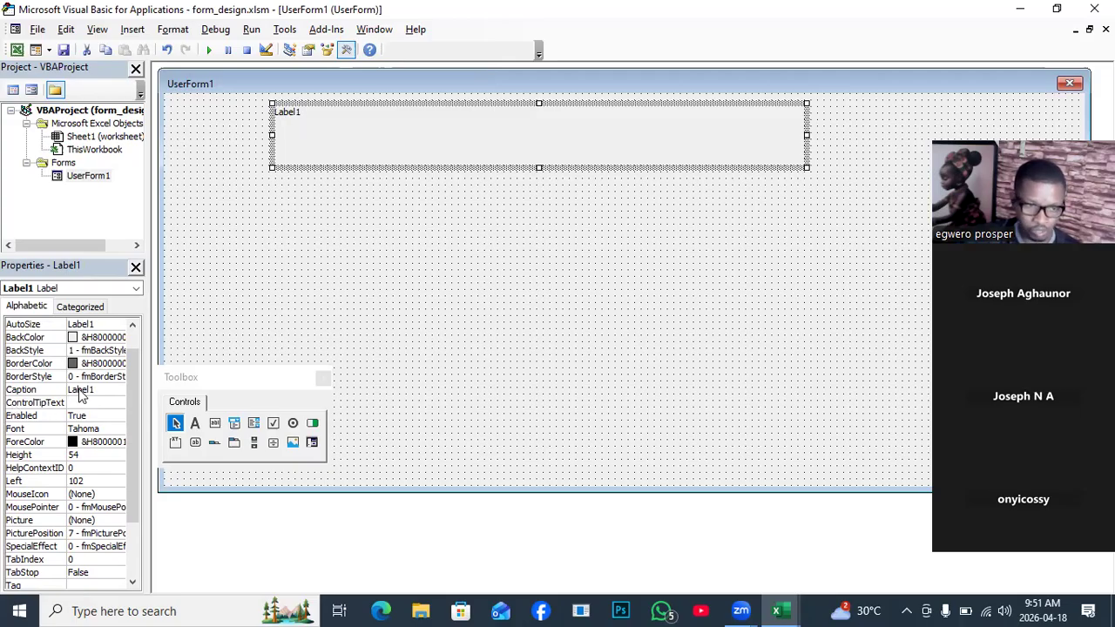
click(104, 389)
click(104, 389)
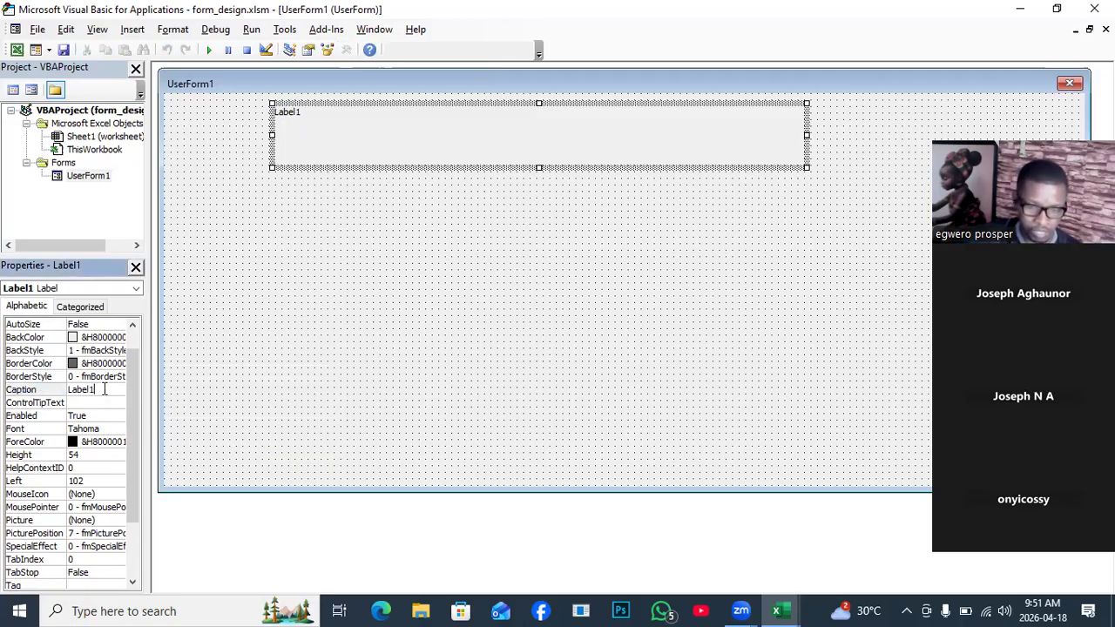
key(BackSpace)
key(BackSpace)
key(BackSpace)
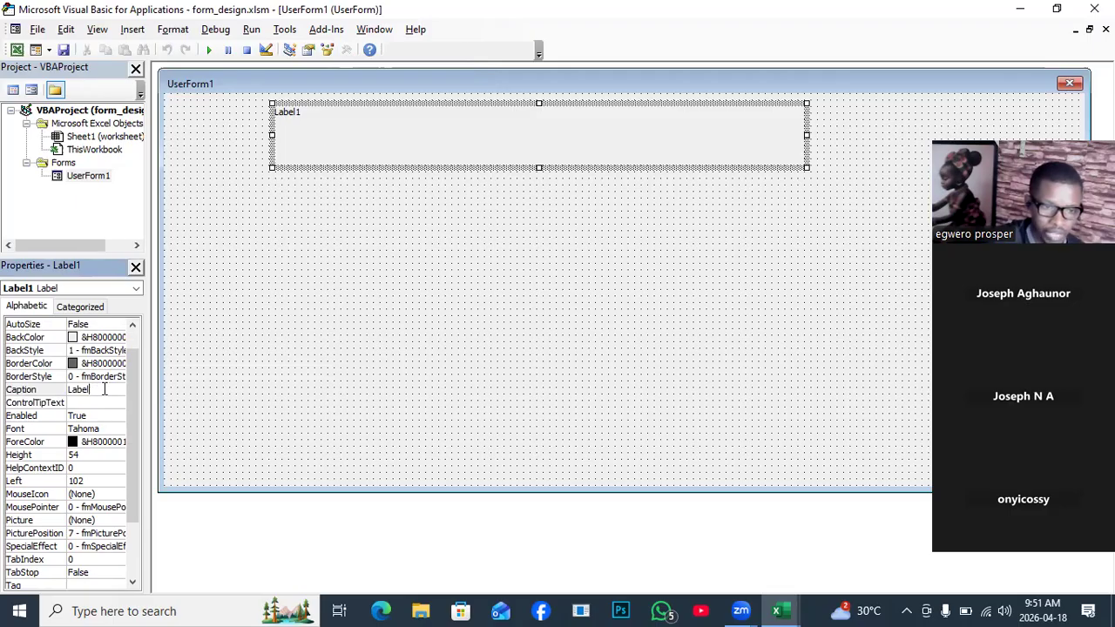
key(BackSpace)
key(BackSpace)
key(BackSpace)
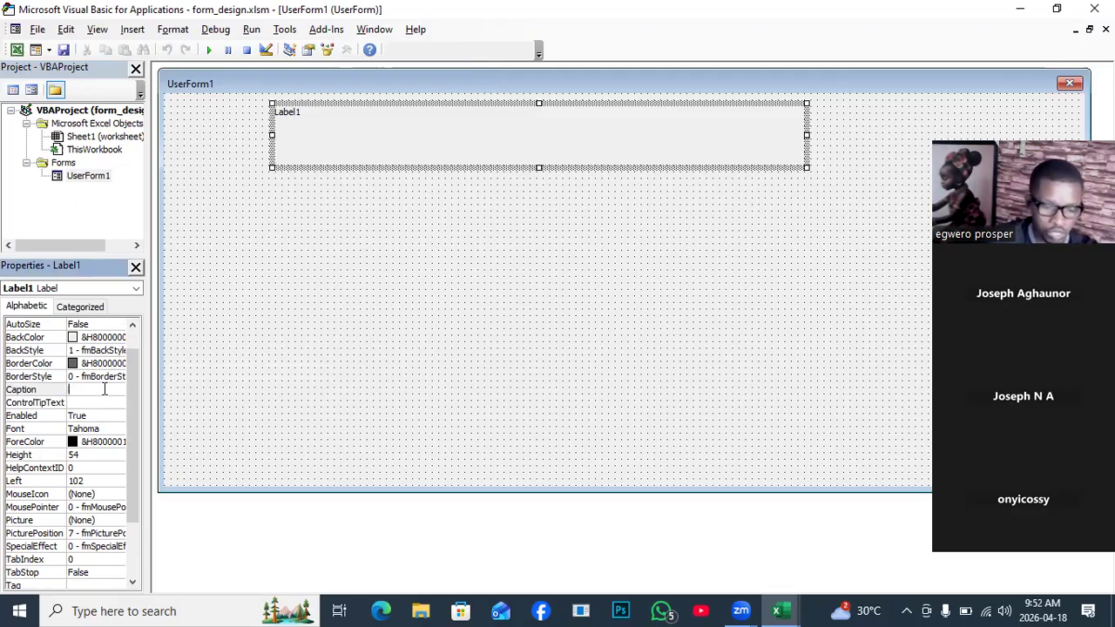
text(EMPLOYEE)
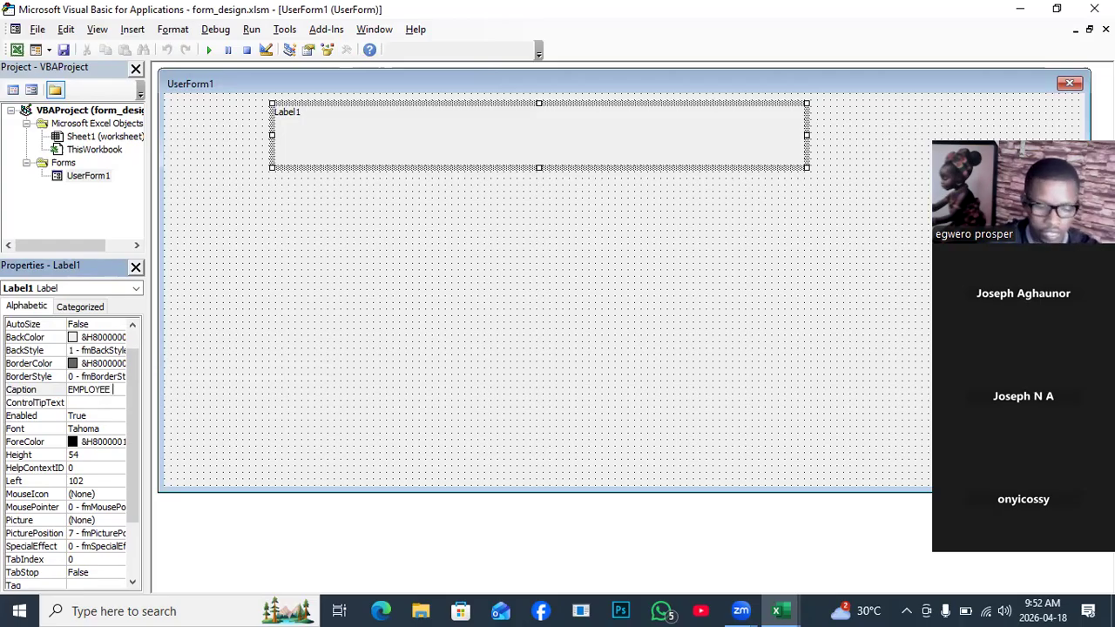
text( DETAI)
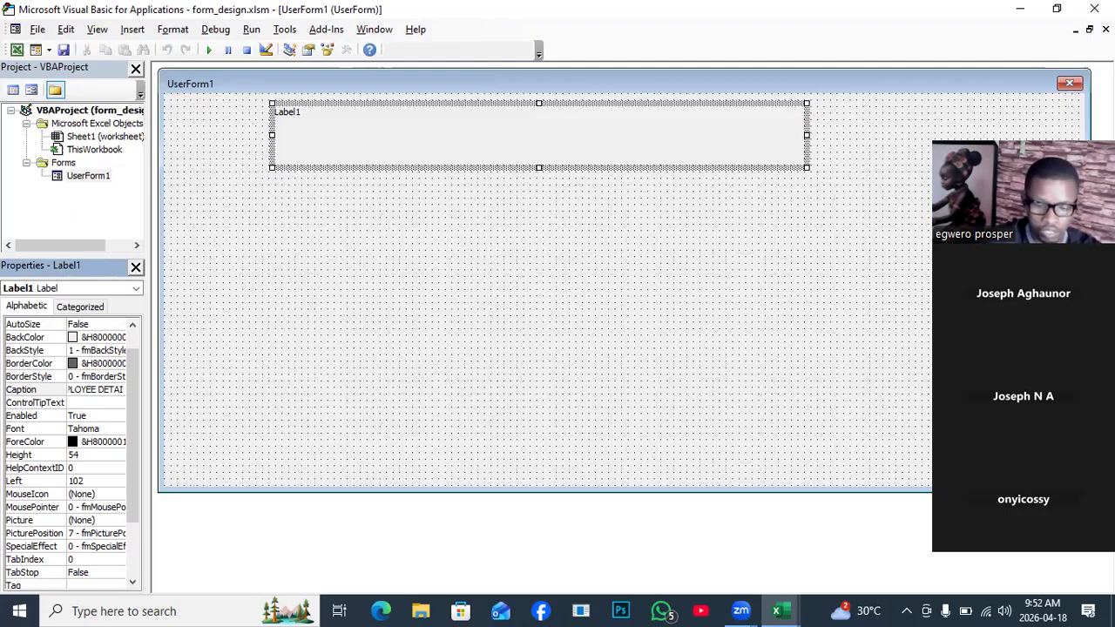
text(LS DYNAMI)
text(C)
text( FORM)
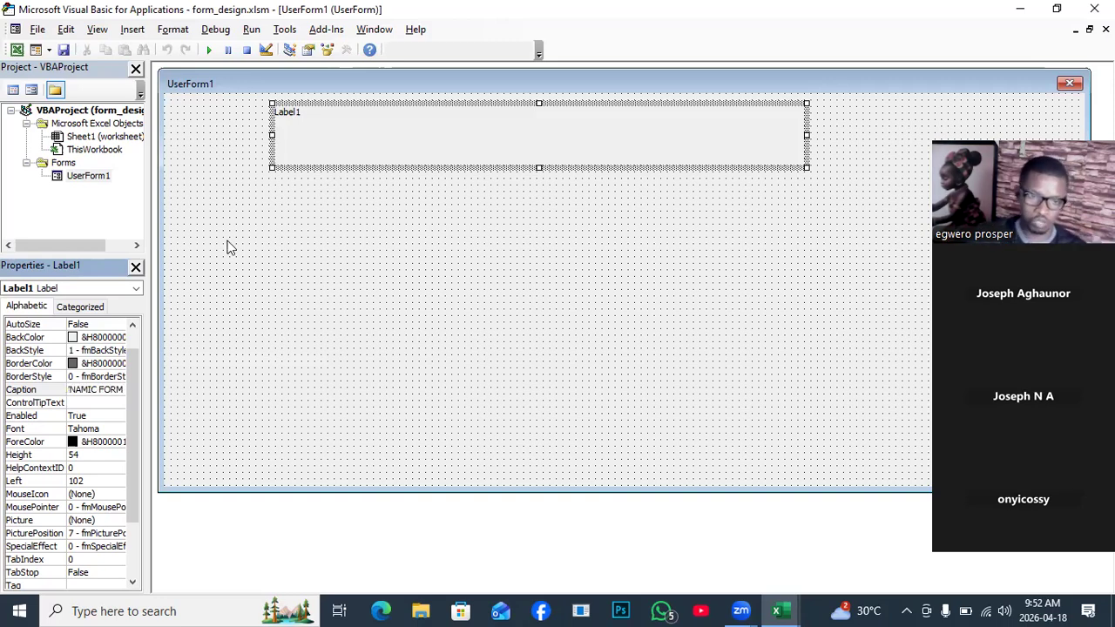
click(107, 416)
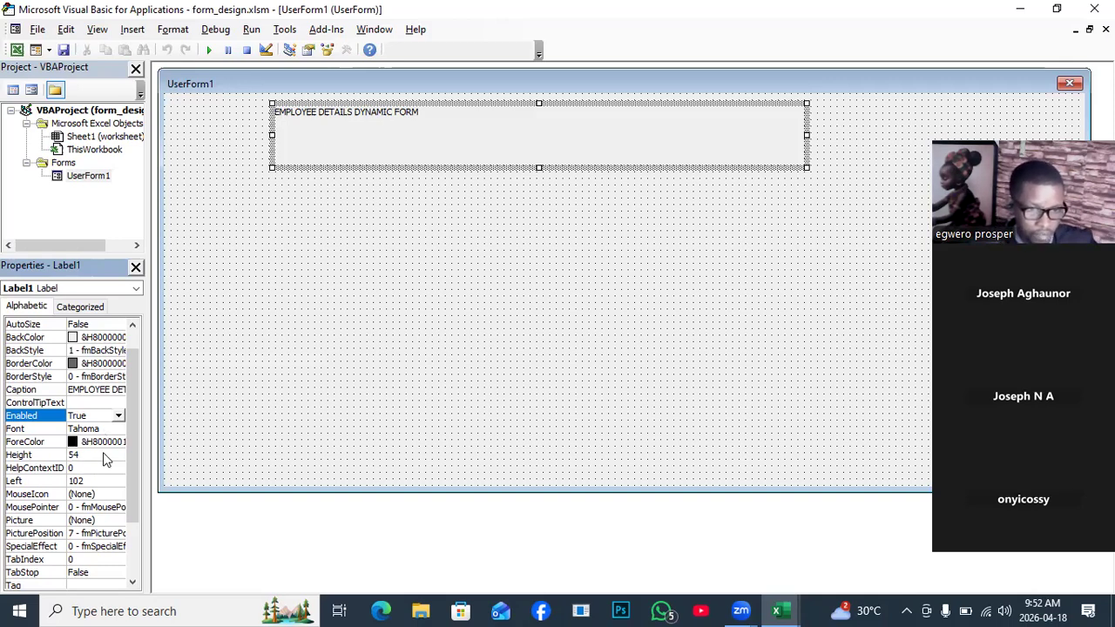
Centre the caption text within the heading label using text alignment option 2.
scroll(101, 462, down, 2)
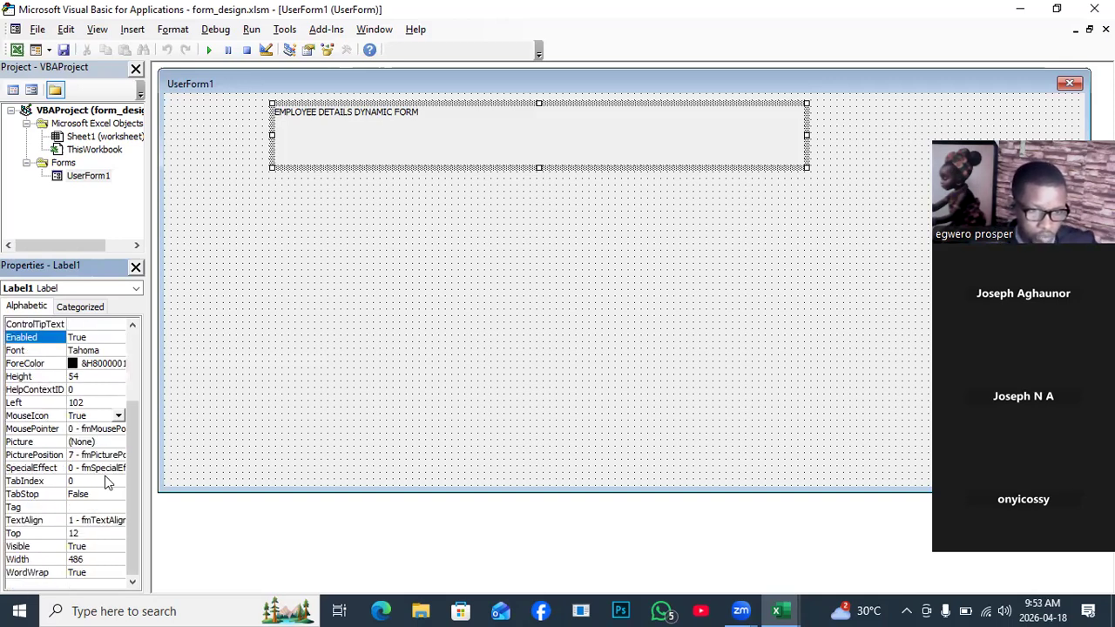
click(101, 520)
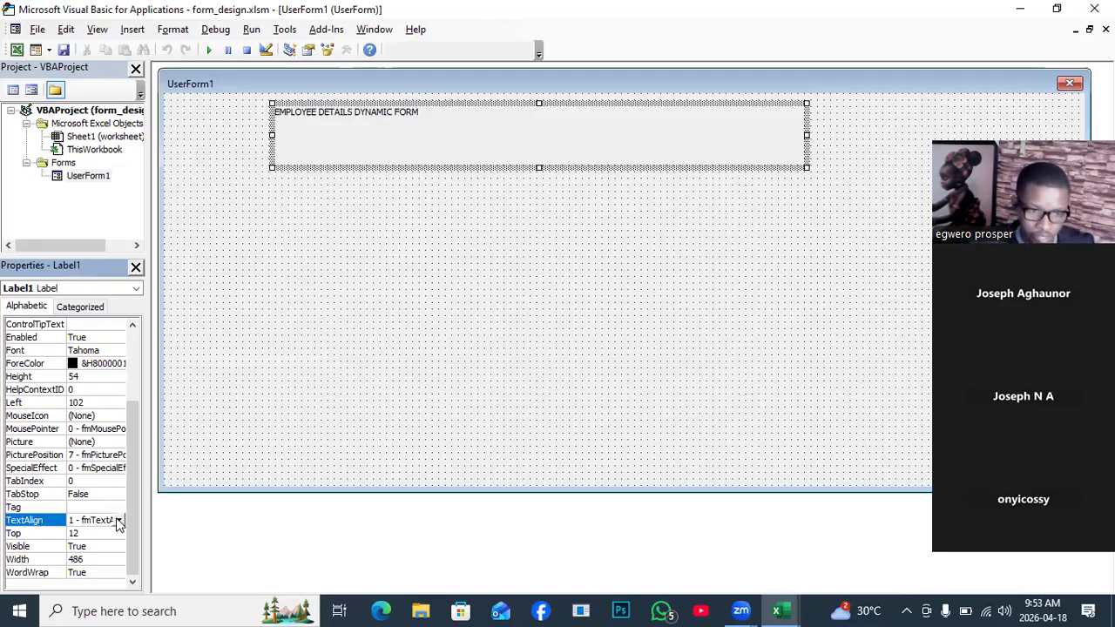
click(118, 520)
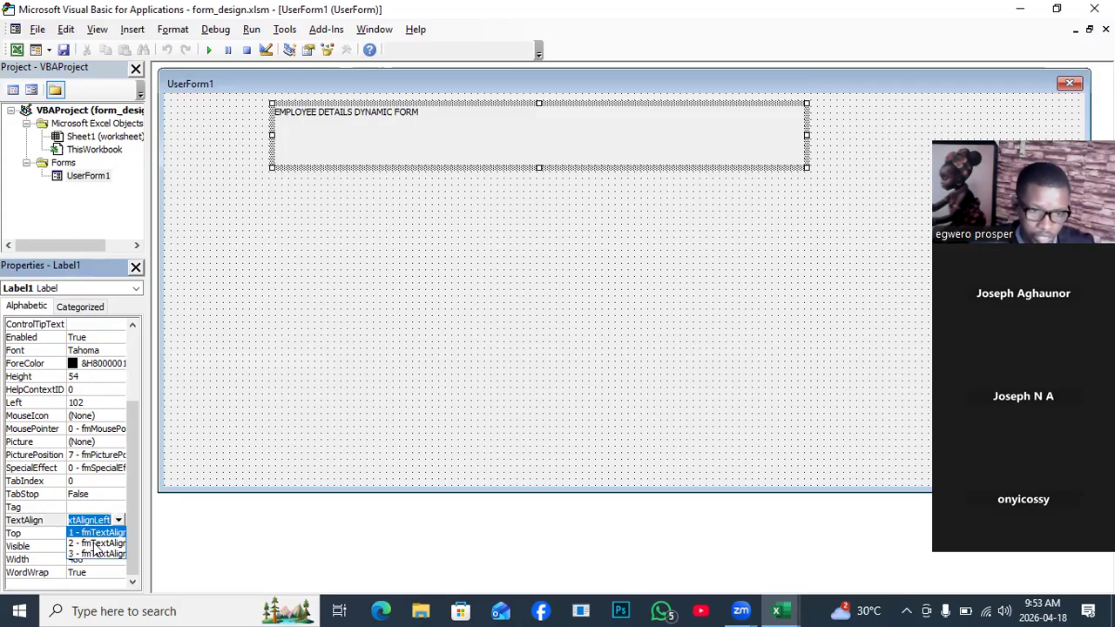
click(96, 544)
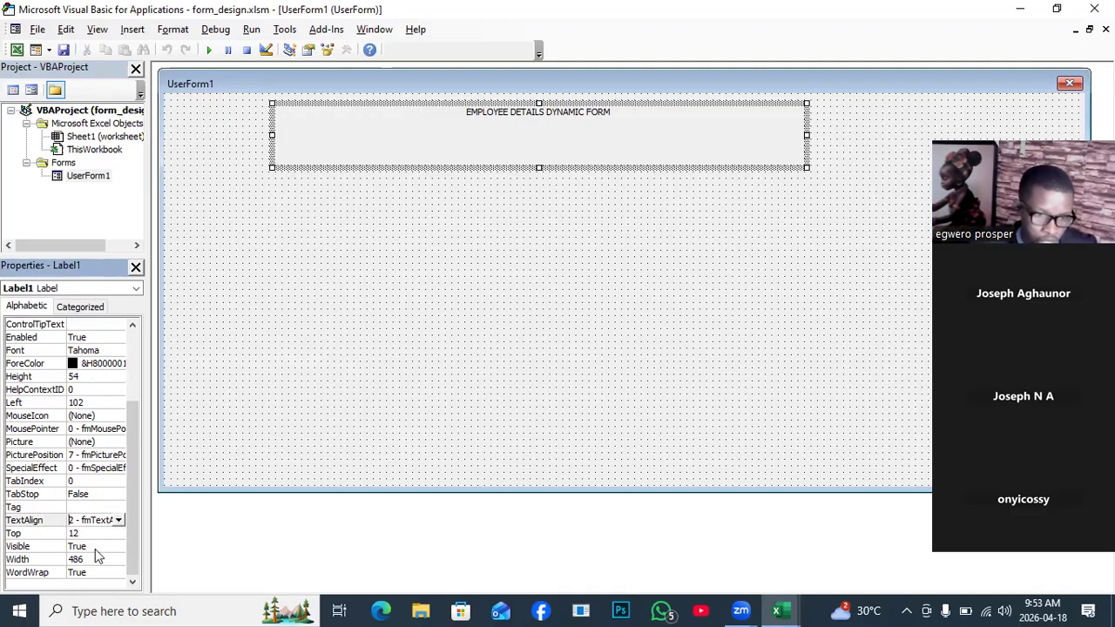
Set the heading label's height to 30.
scroll(76, 520, up, 1)
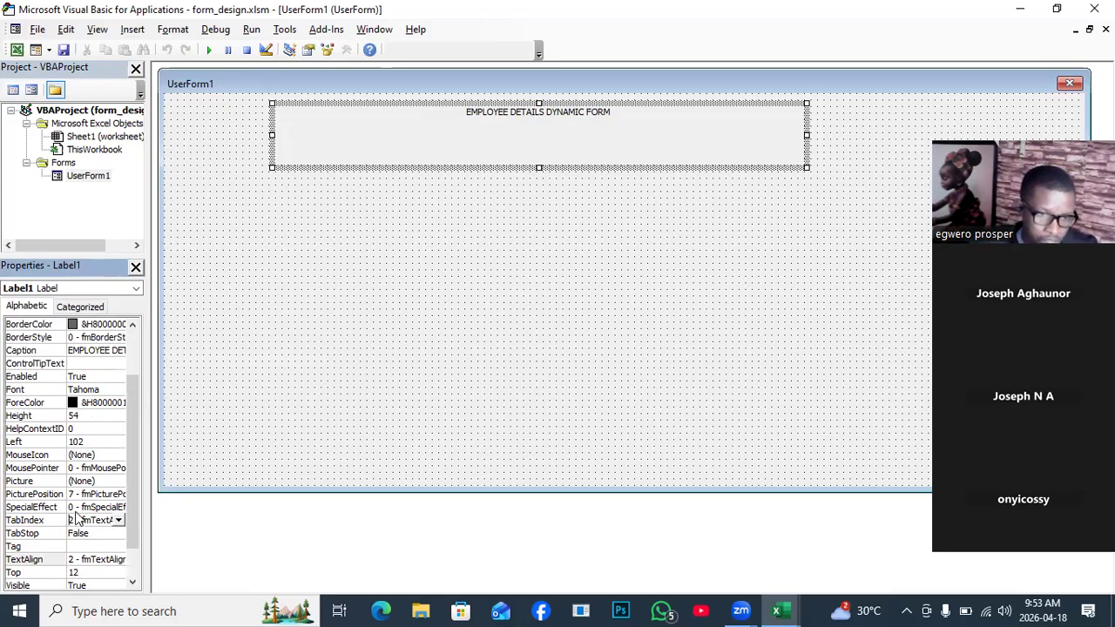
scroll(76, 520, up, 3)
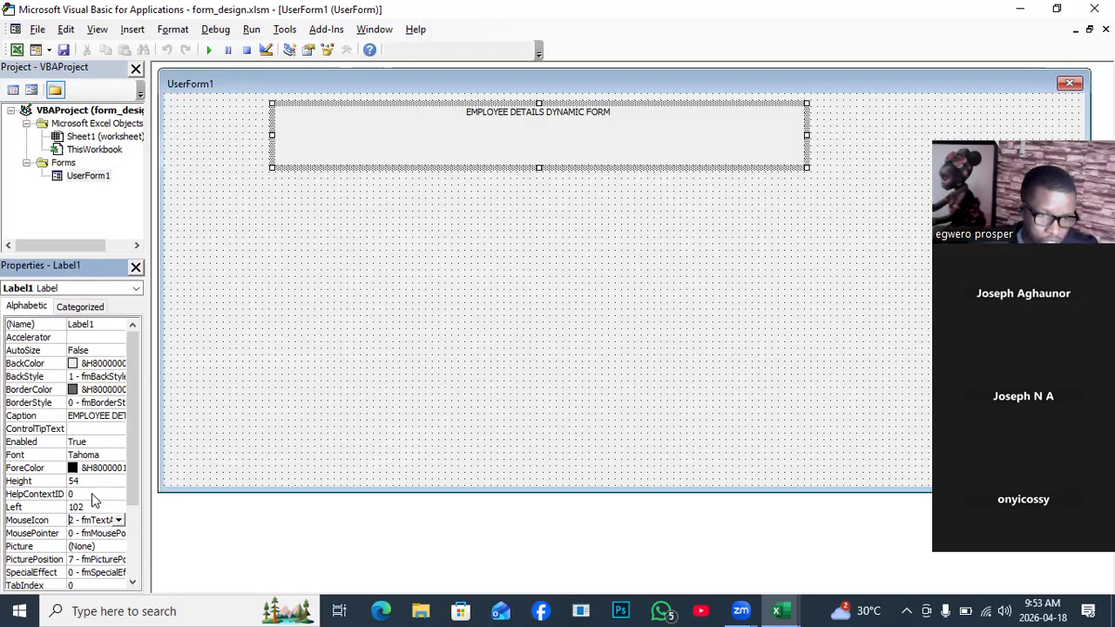
scroll(92, 494, down, 3)
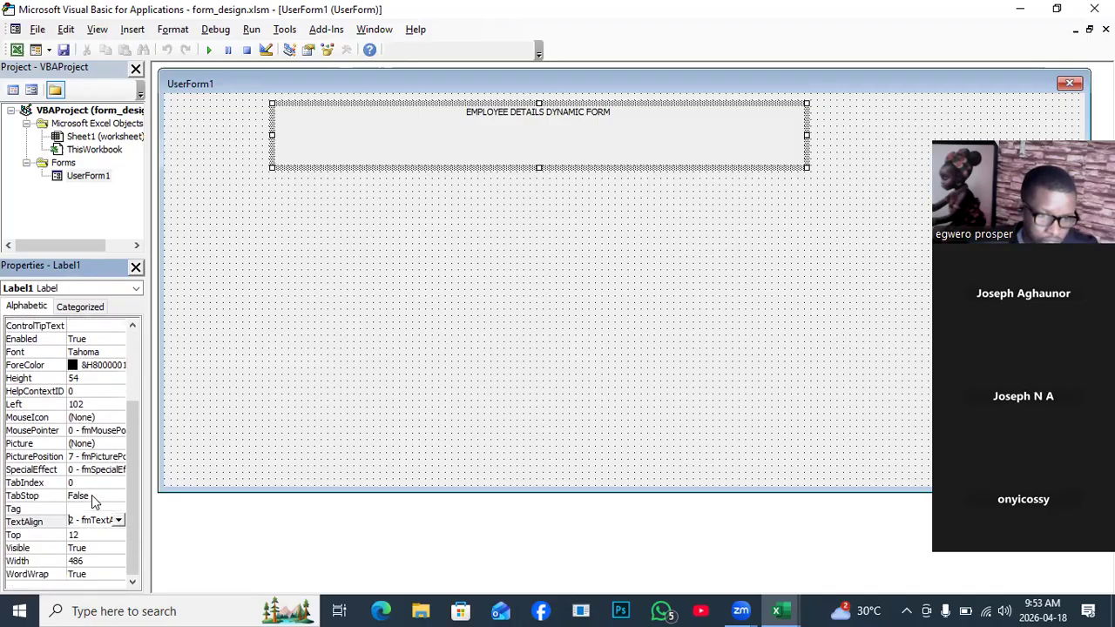
scroll(94, 500, up, 2)
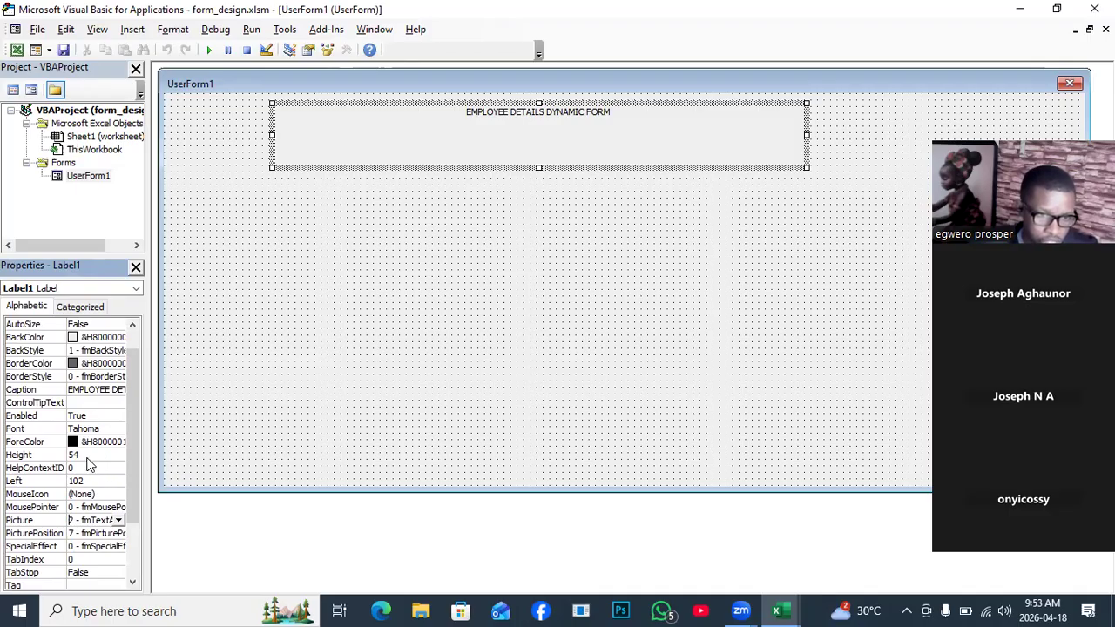
click(93, 459)
click(98, 454)
drag(97, 454, 60, 451)
text(3)
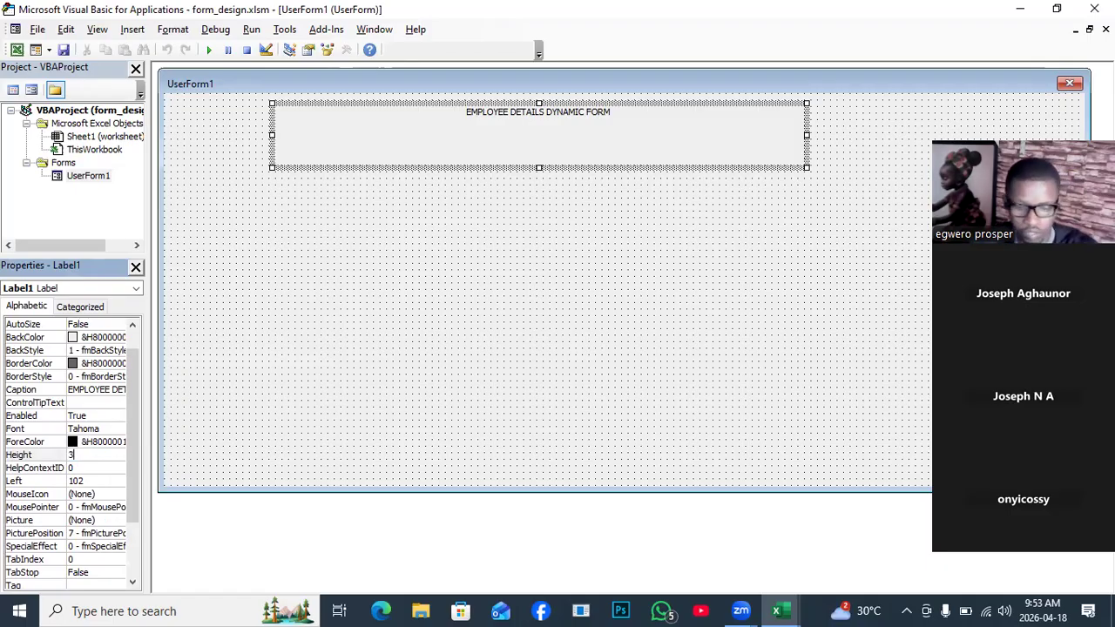
text(90)
click(340, 336)
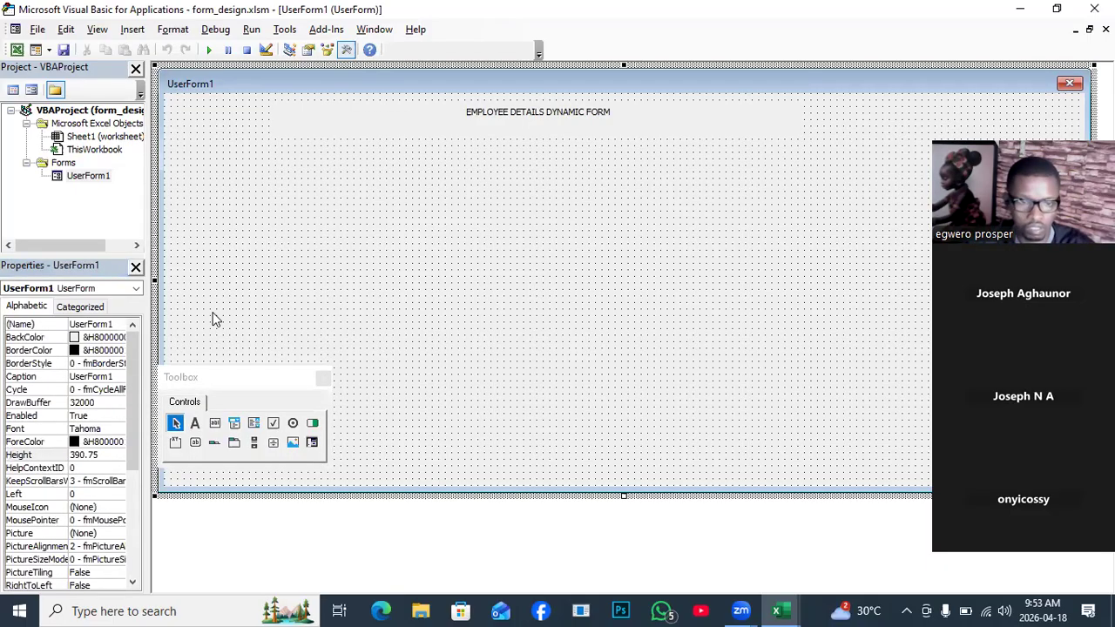
Set the heading label's height to 54.
click(450, 123)
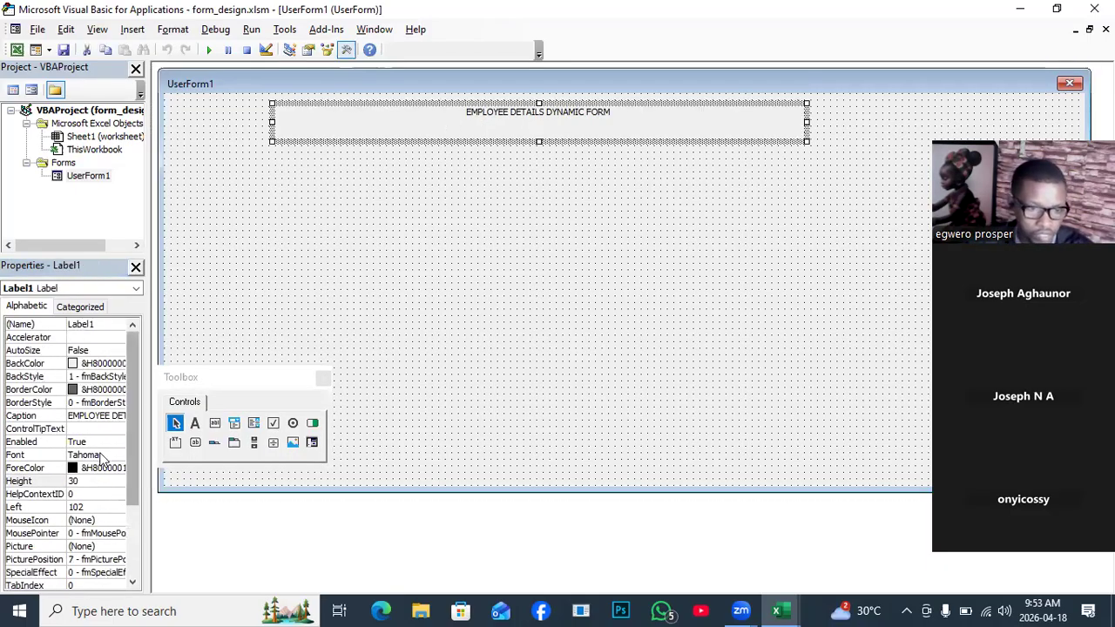
click(64, 480)
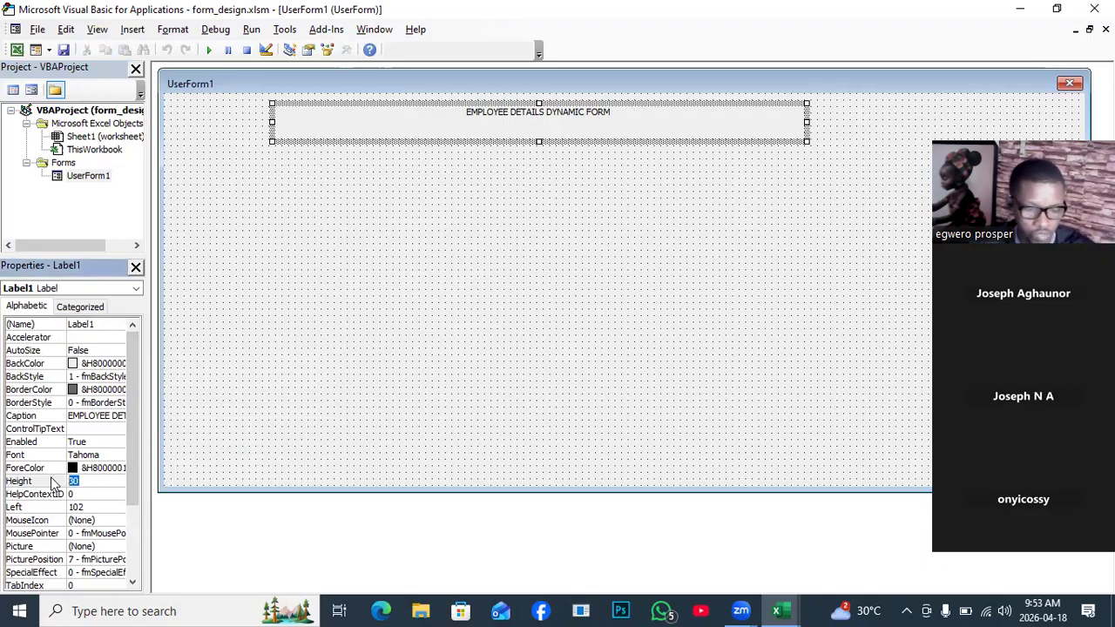
text(54)
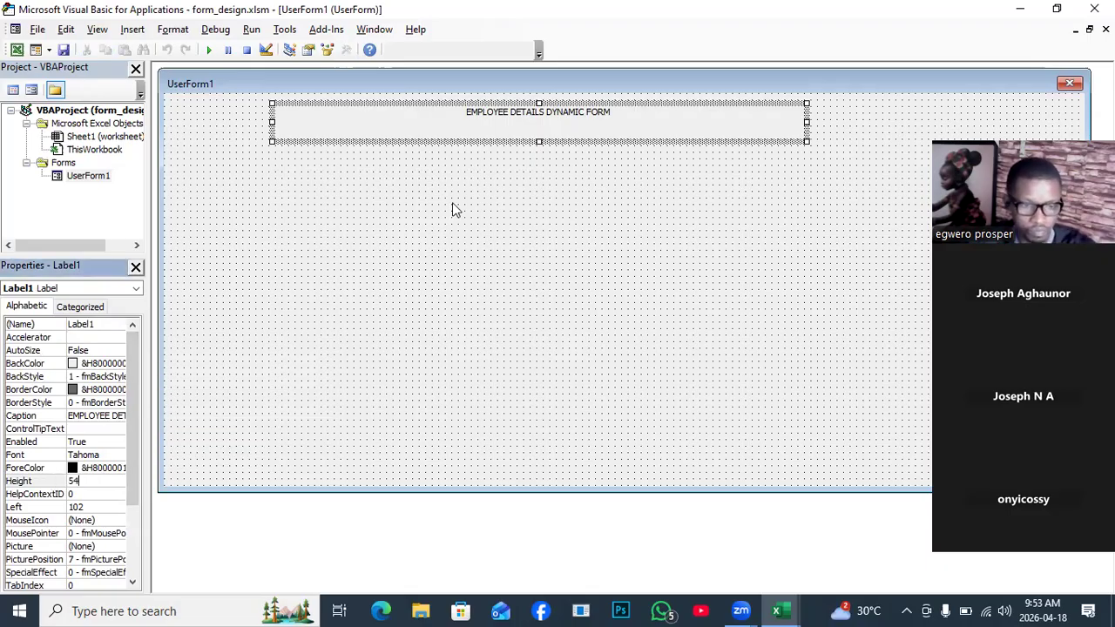
click(427, 124)
click(427, 122)
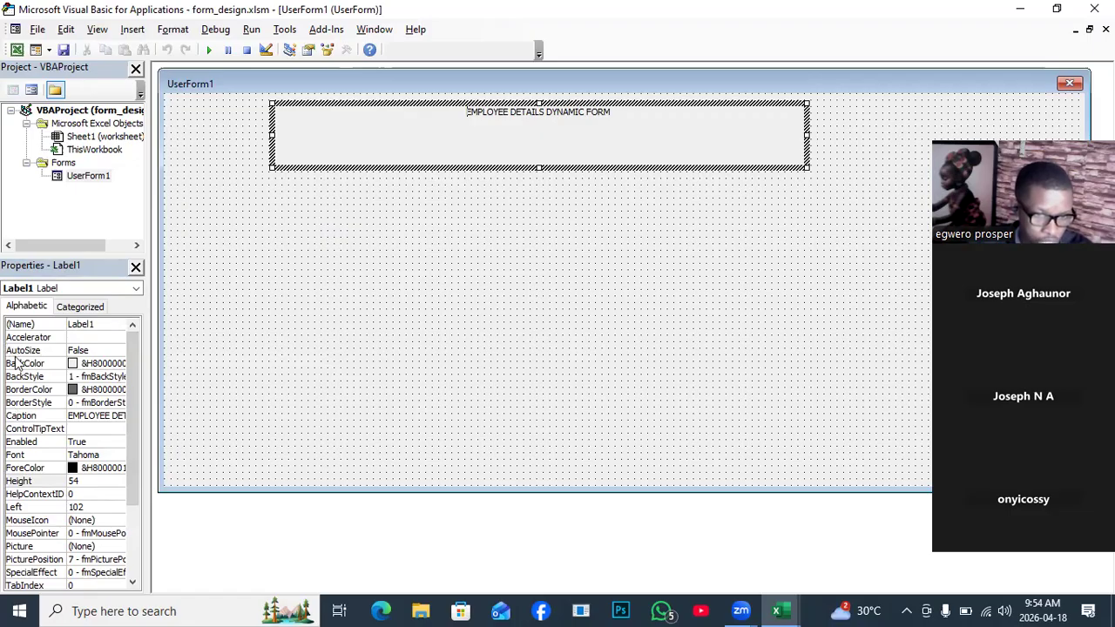
Look through the heading label's properties, from AutoSize and Name down to WordWrap, for further text formatting settings.
click(120, 350)
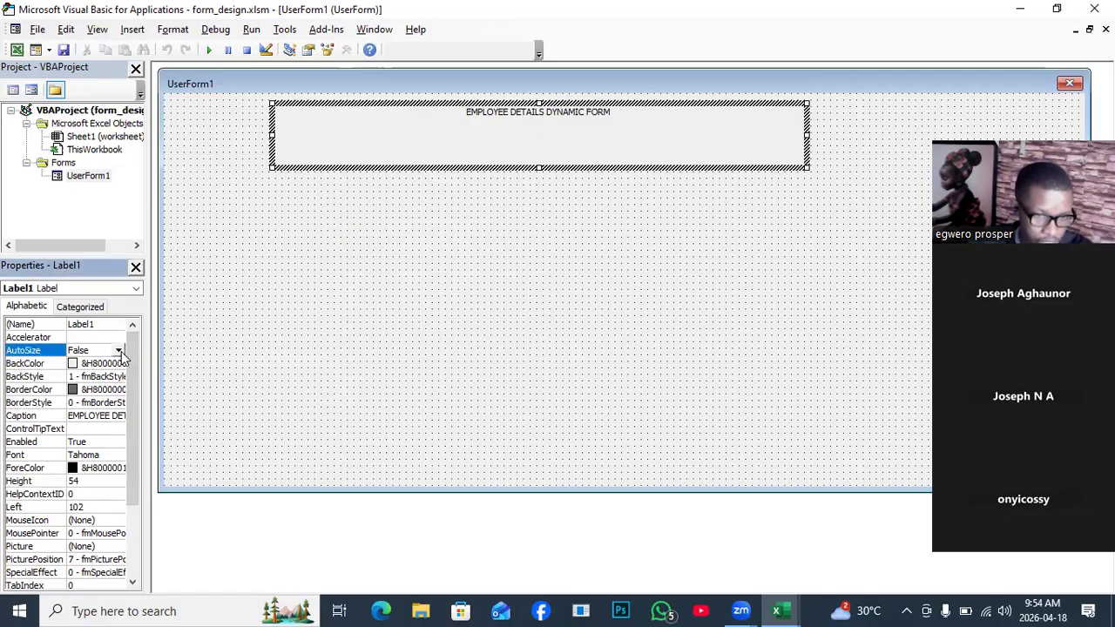
click(120, 350)
click(119, 326)
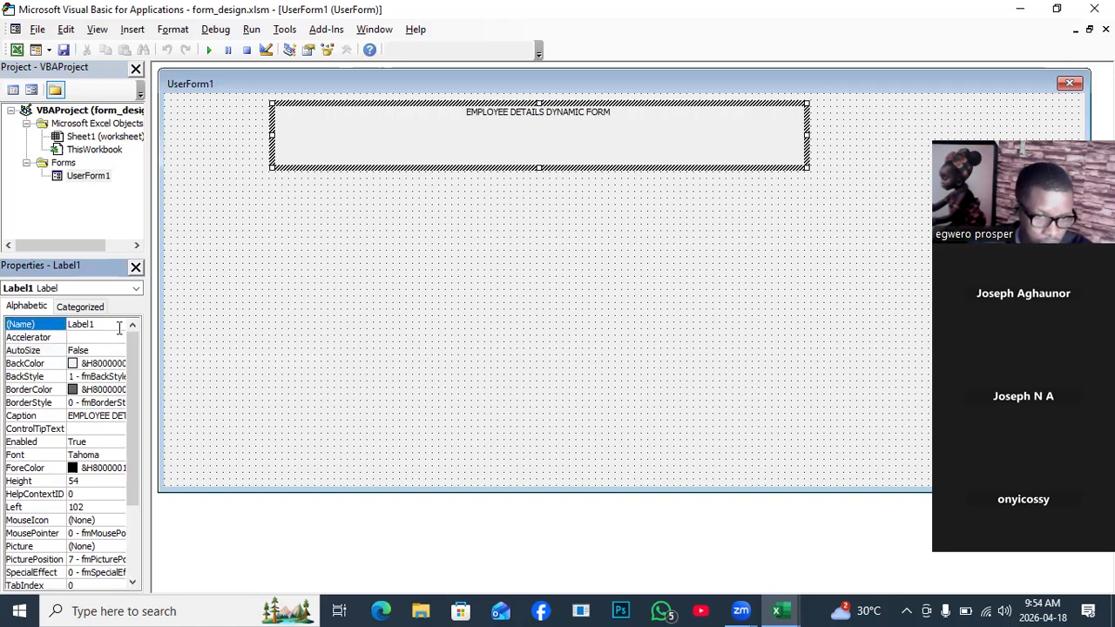
scroll(119, 364, down, 1)
scroll(119, 364, down, 2)
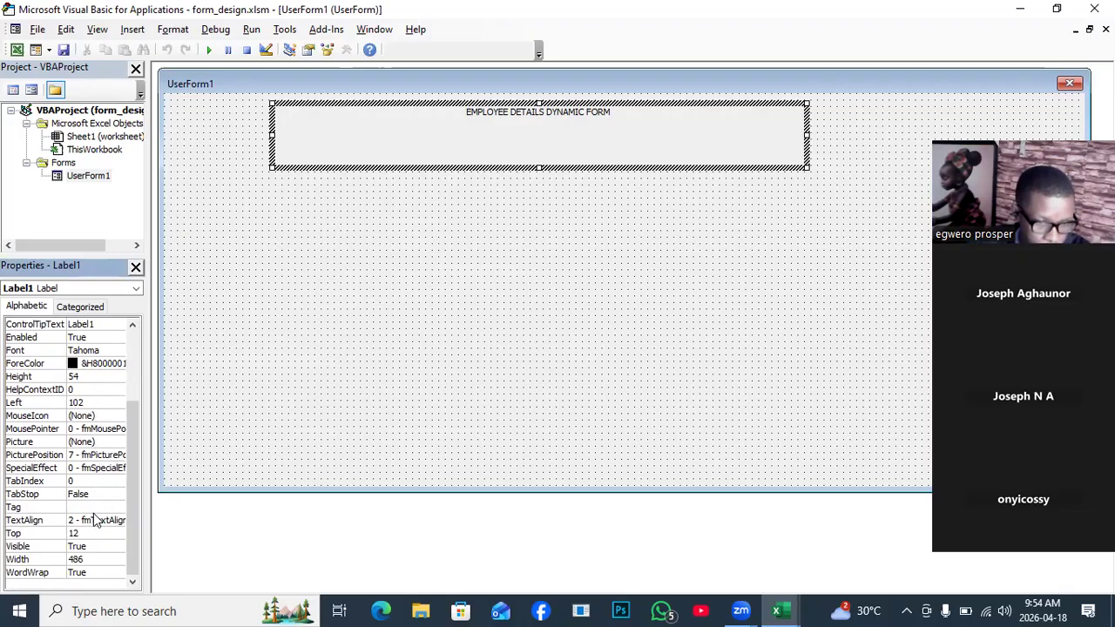
drag(133, 467, 144, 408)
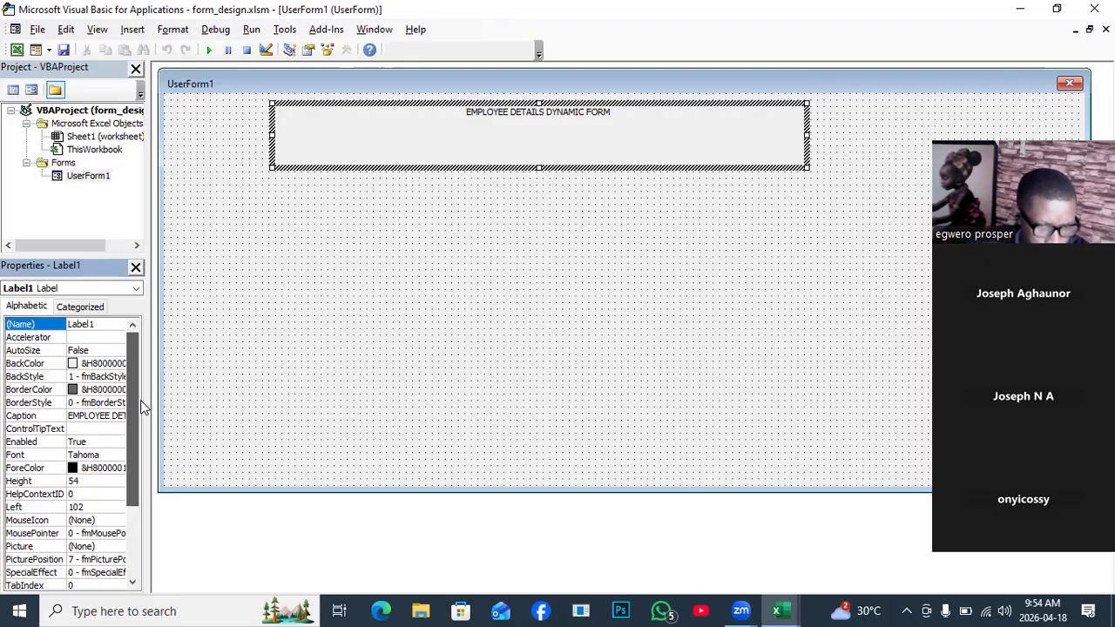
drag(140, 430, 127, 496)
mouse_move(127, 497)
mouse_down()
mouse_move(129, 519)
mouse_move(131, 510)
mouse_up()
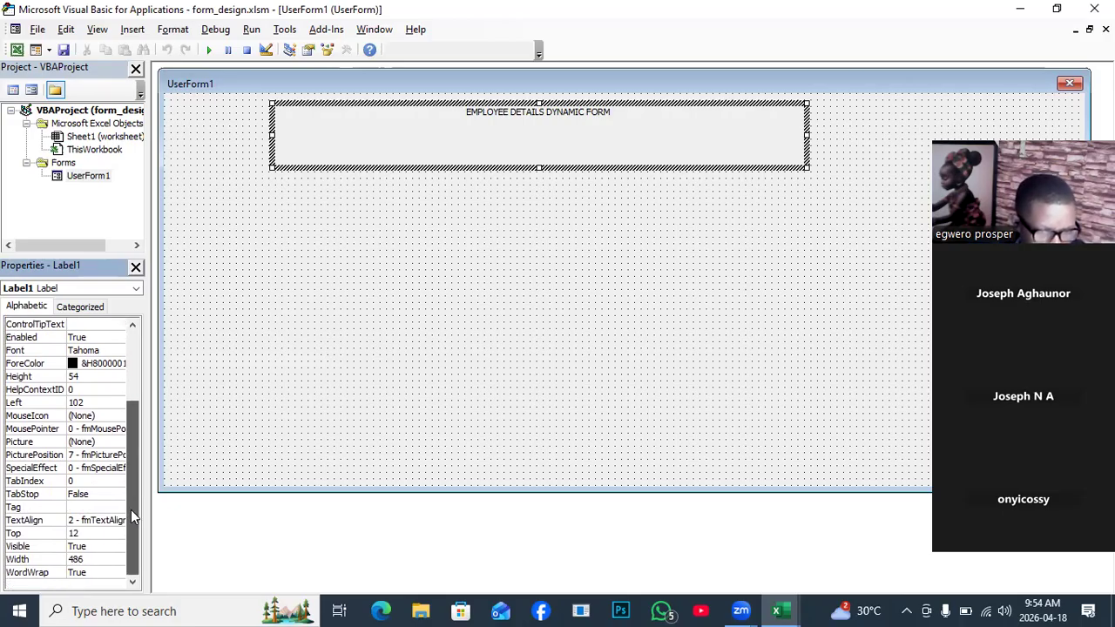
drag(130, 510, 137, 500)
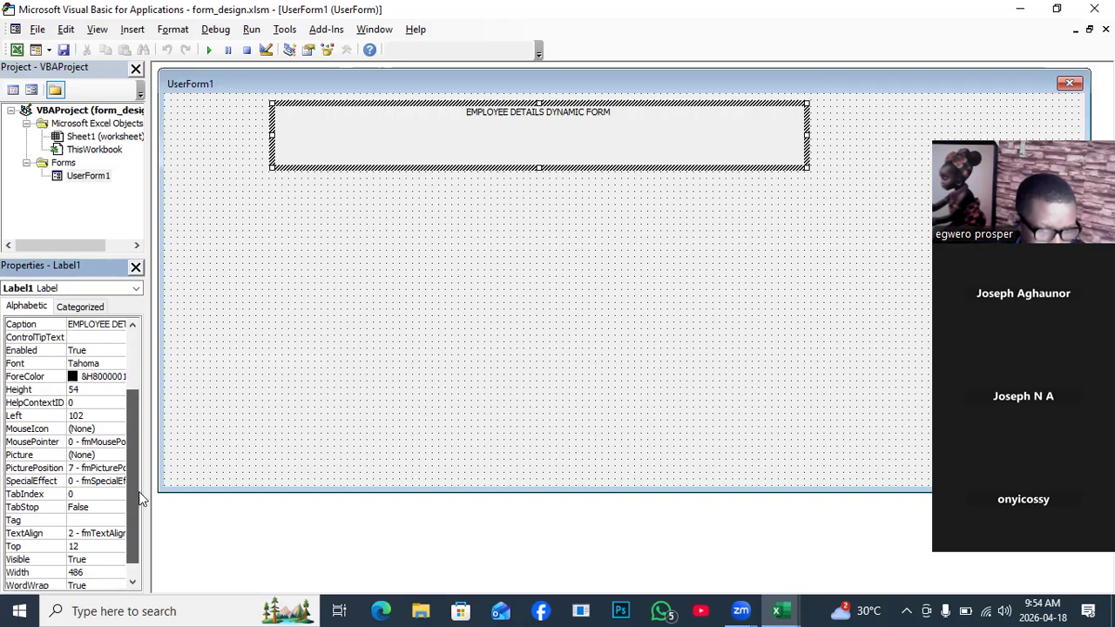
scroll(139, 498, up, 1)
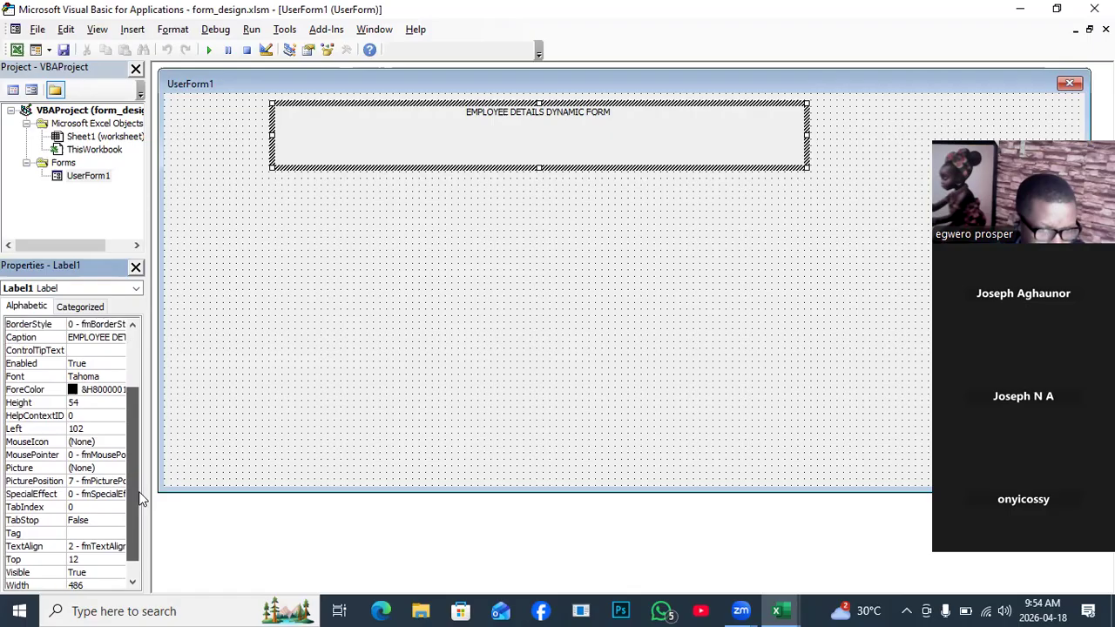
scroll(139, 499, up, 1)
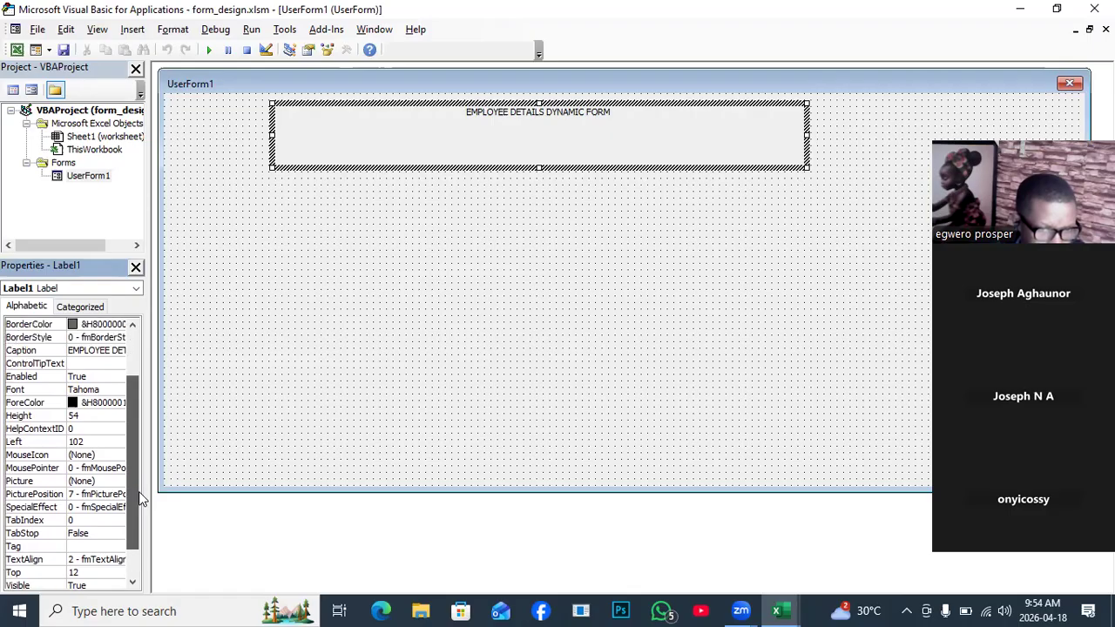
scroll(139, 498, up, 1)
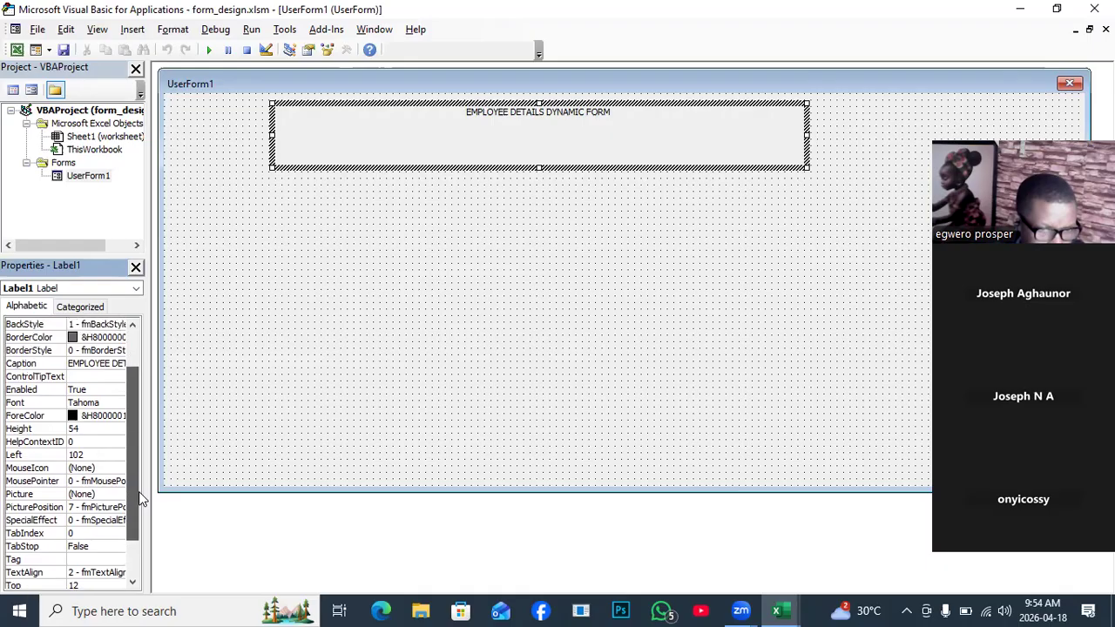
Format the heading label's caption in bold Tahoma with a font size of 26.
scroll(144, 470, up, 1)
scroll(148, 445, up, 2)
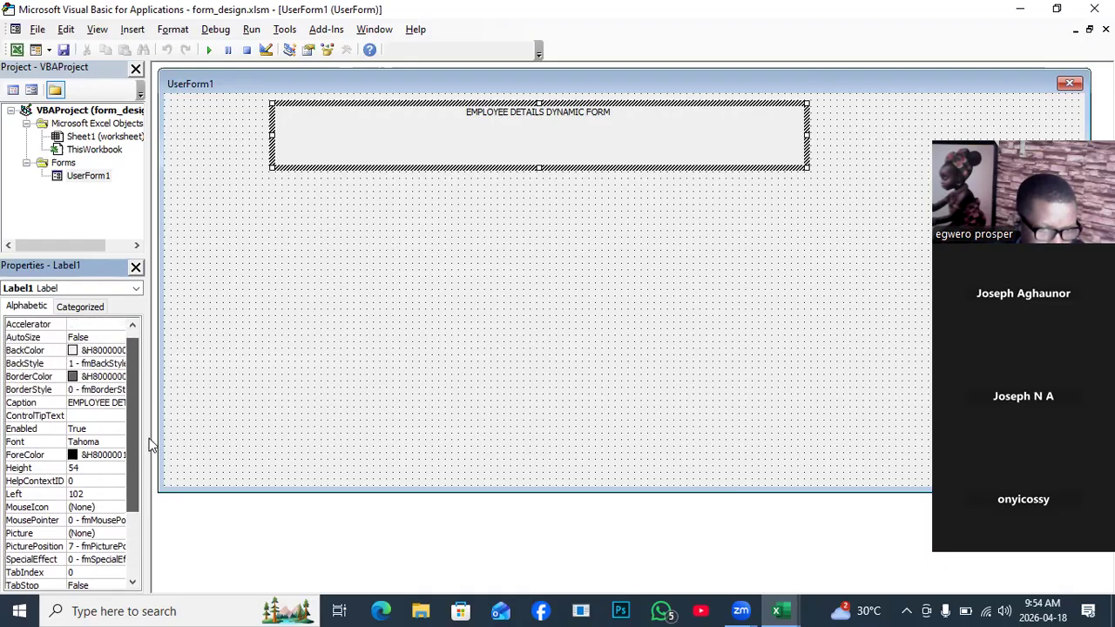
scroll(150, 445, up, 1)
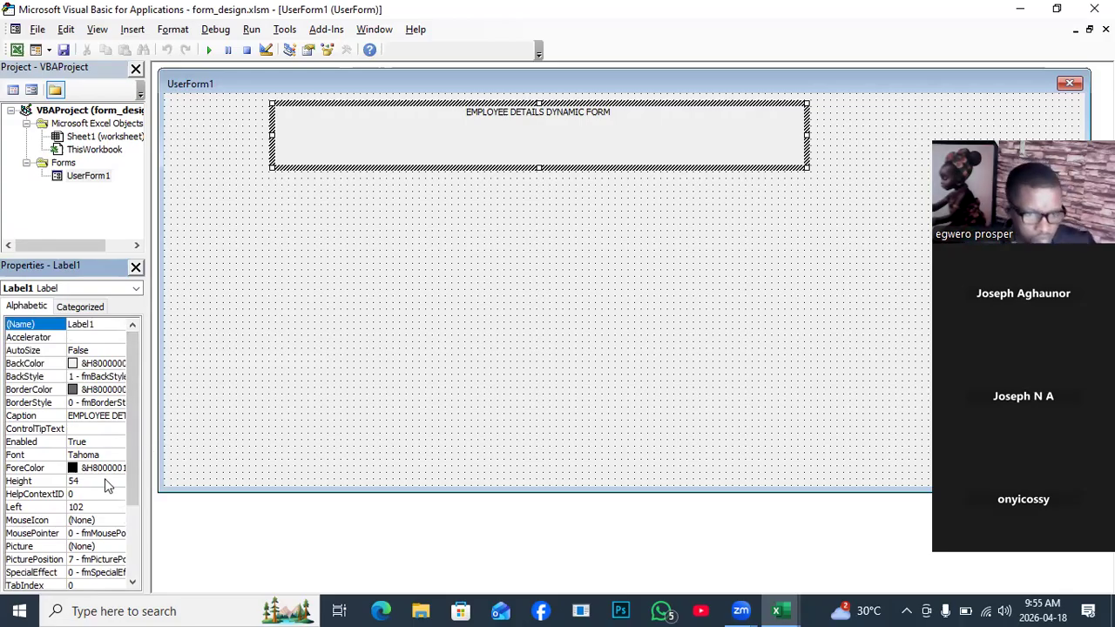
scroll(132, 500, down, 3)
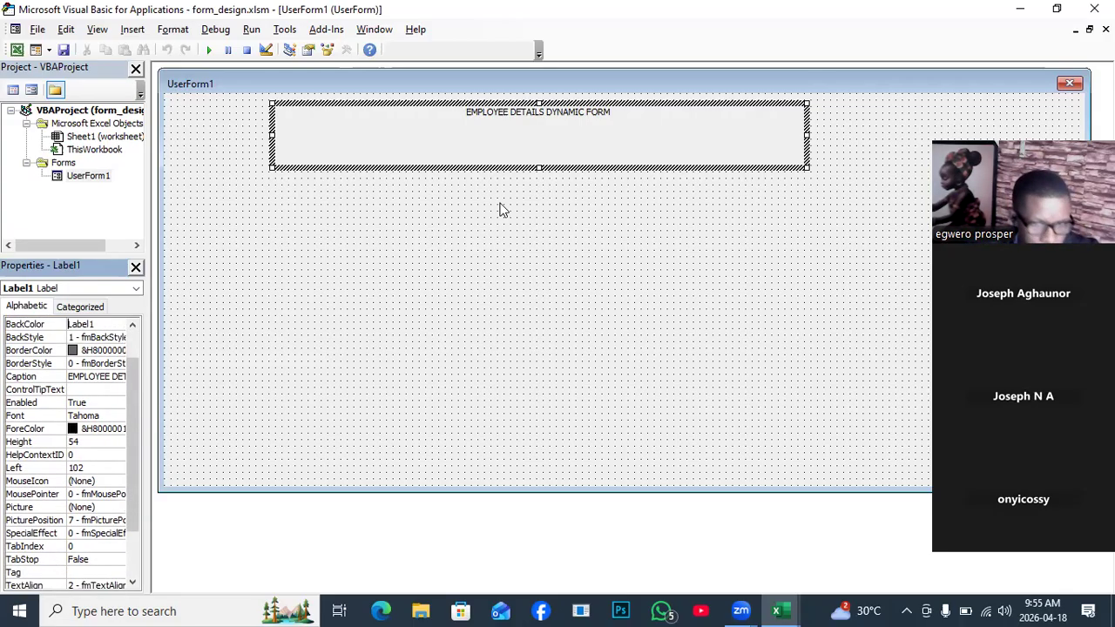
click(475, 116)
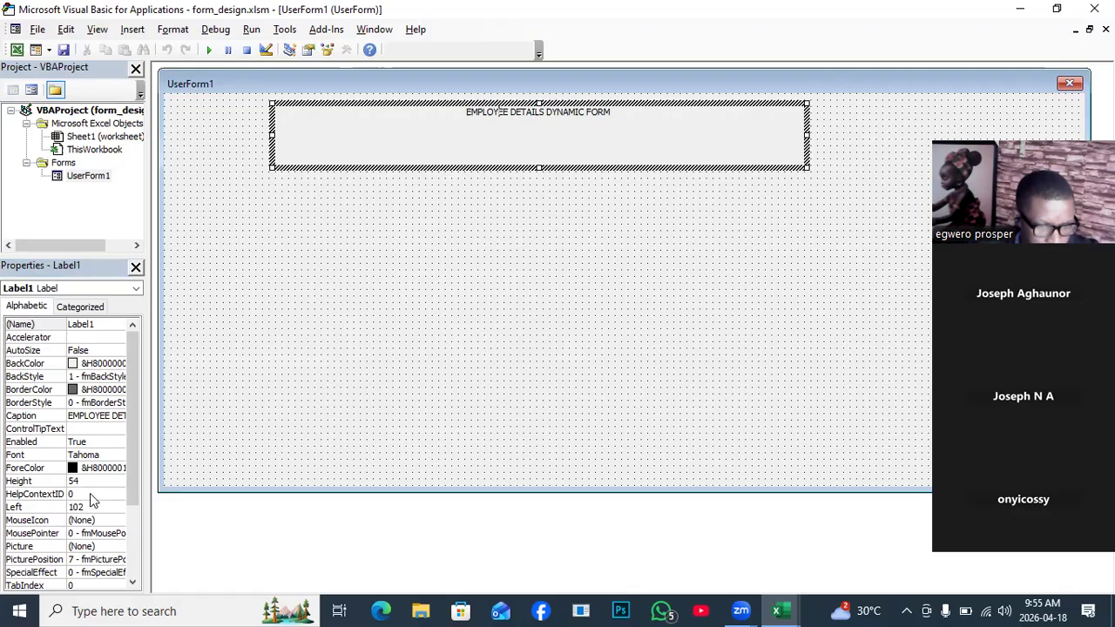
click(122, 455)
click(121, 453)
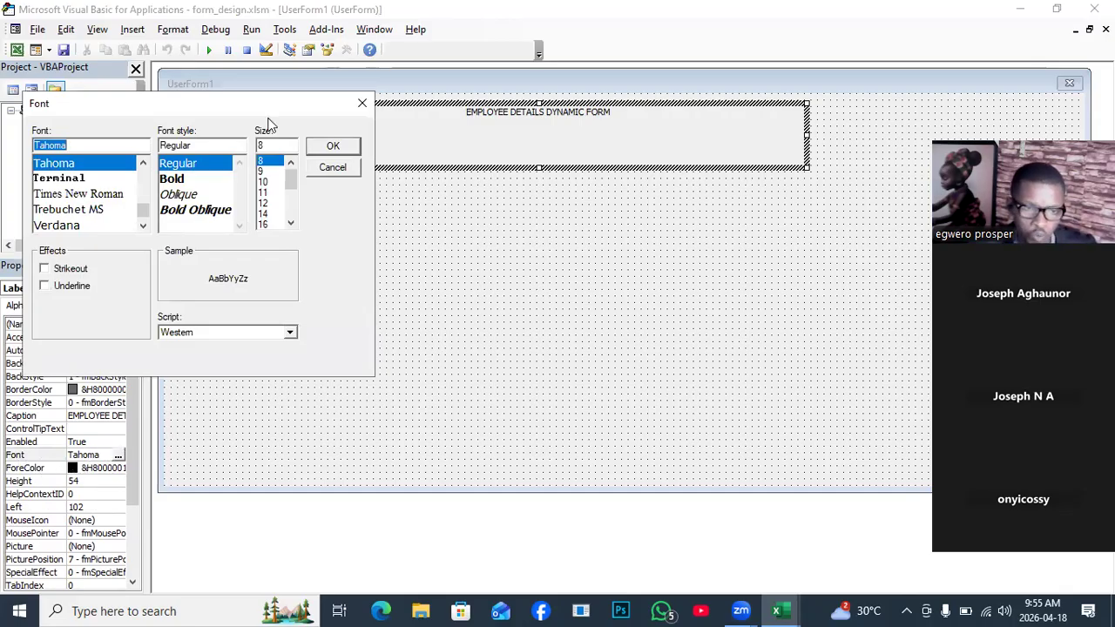
drag(226, 108, 580, 192)
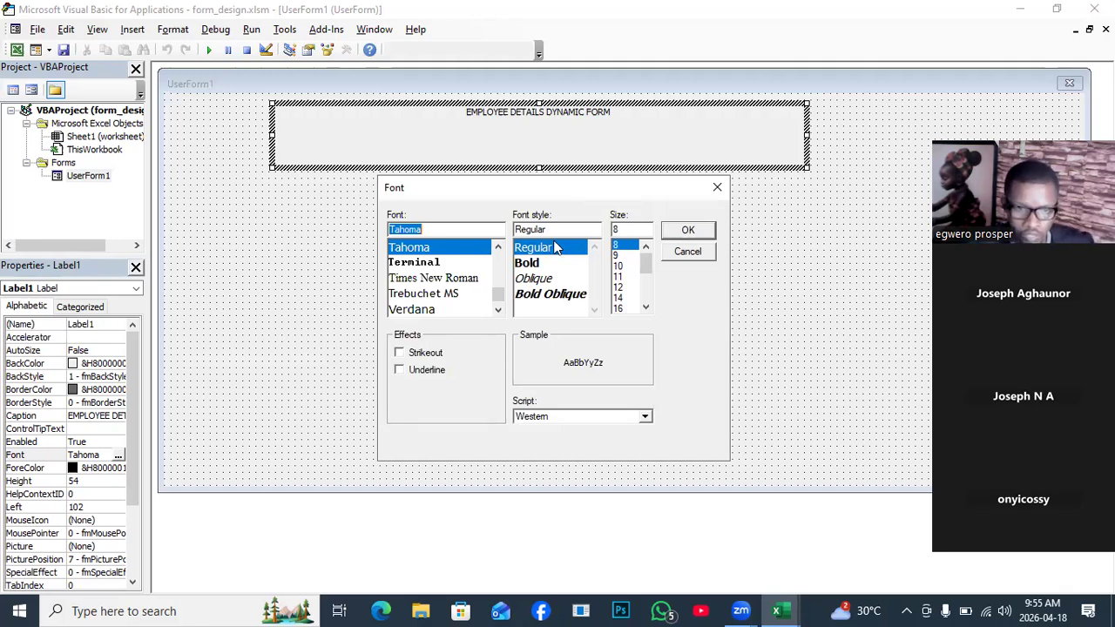
click(536, 265)
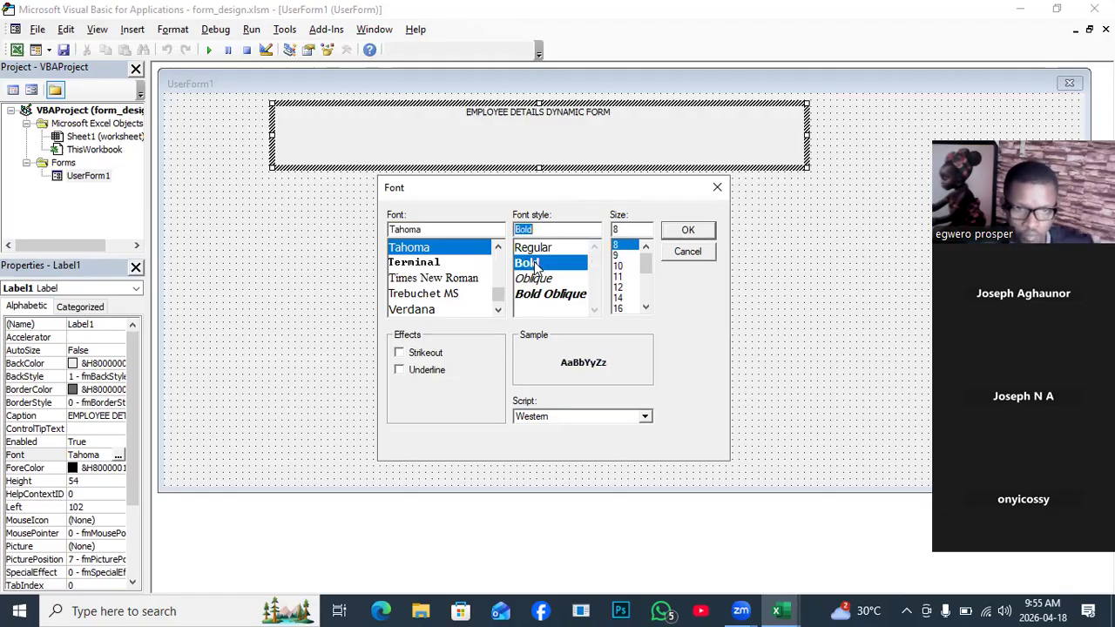
click(645, 308)
drag(646, 308, 634, 305)
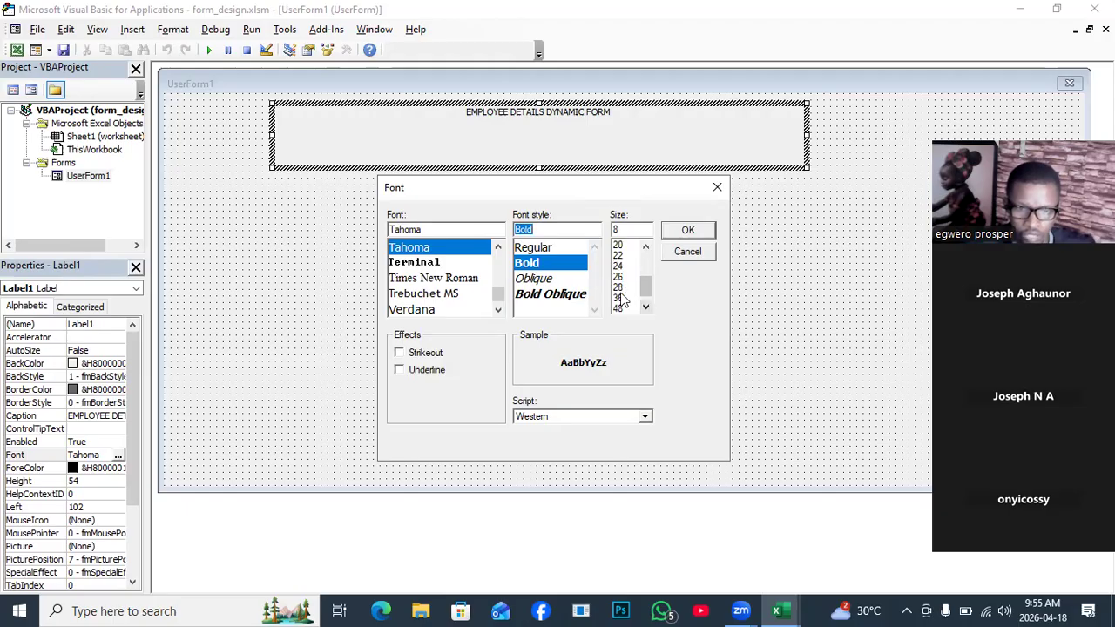
click(619, 309)
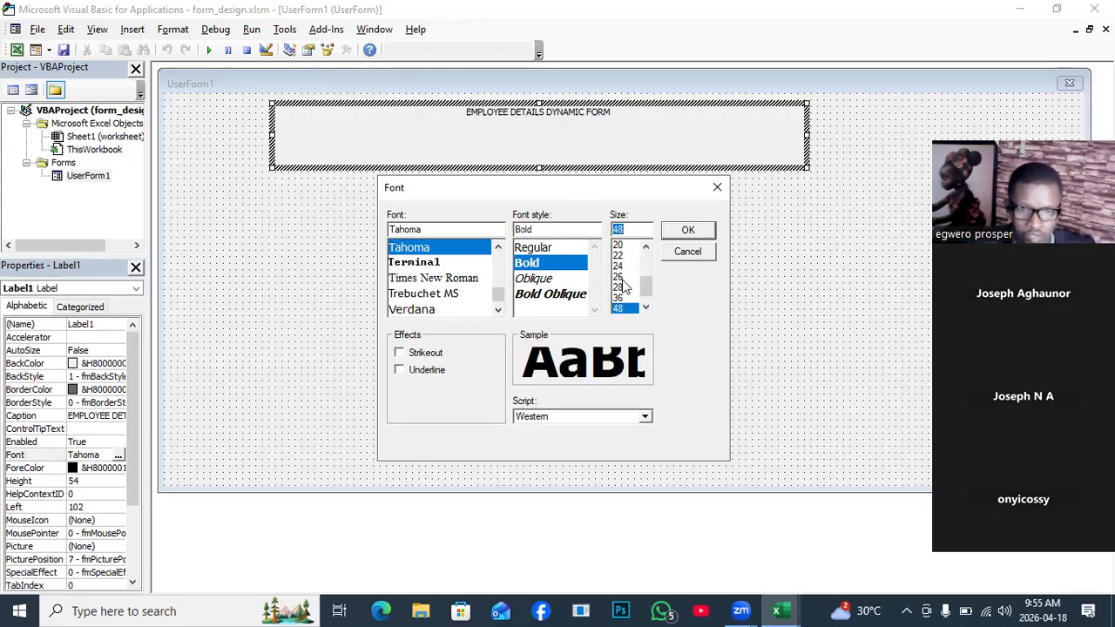
click(621, 277)
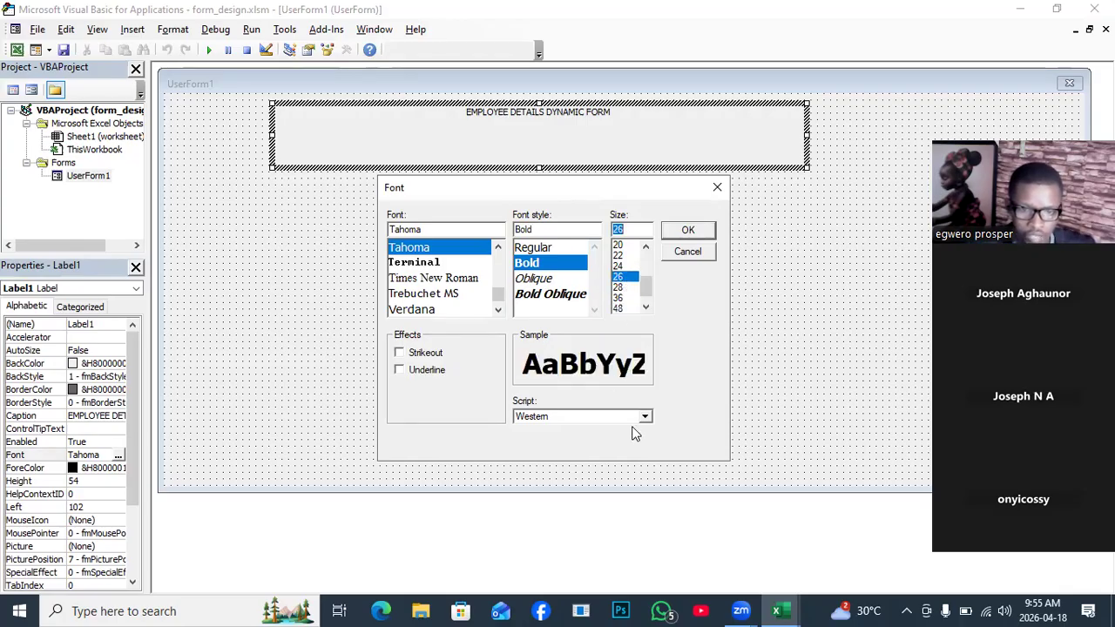
click(685, 232)
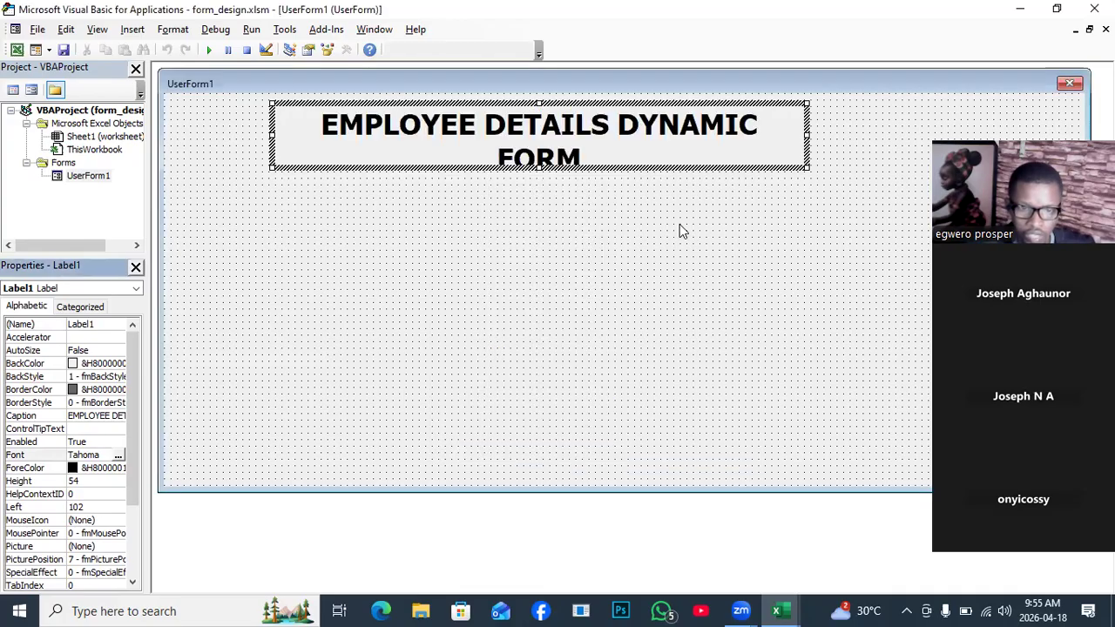
Reduce the heading label's font size to 20.
click(117, 454)
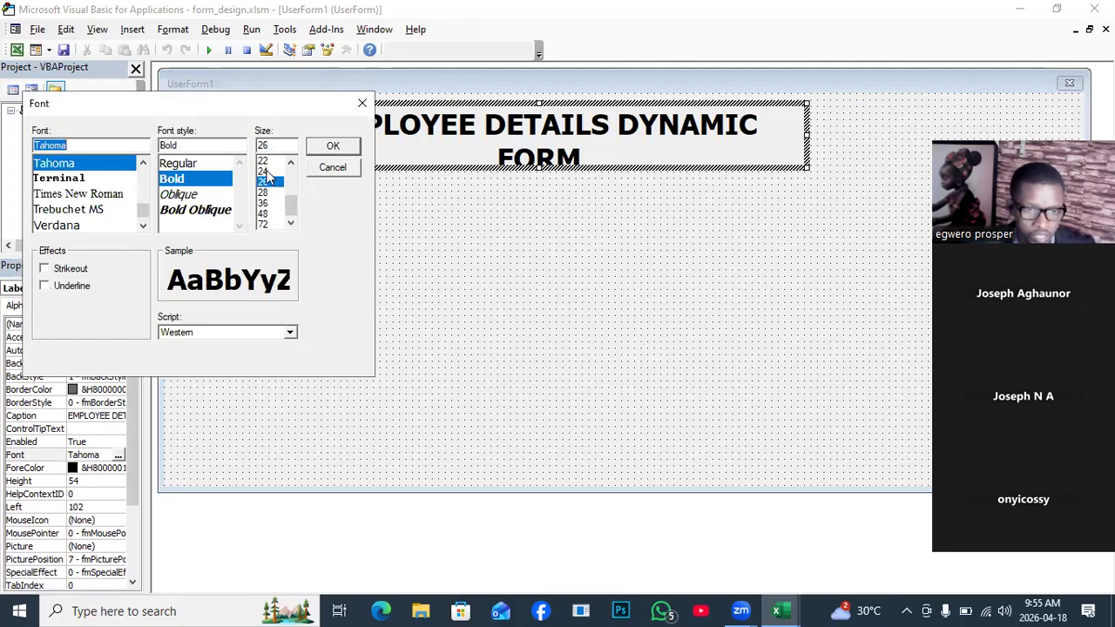
drag(292, 209, 298, 198)
click(268, 193)
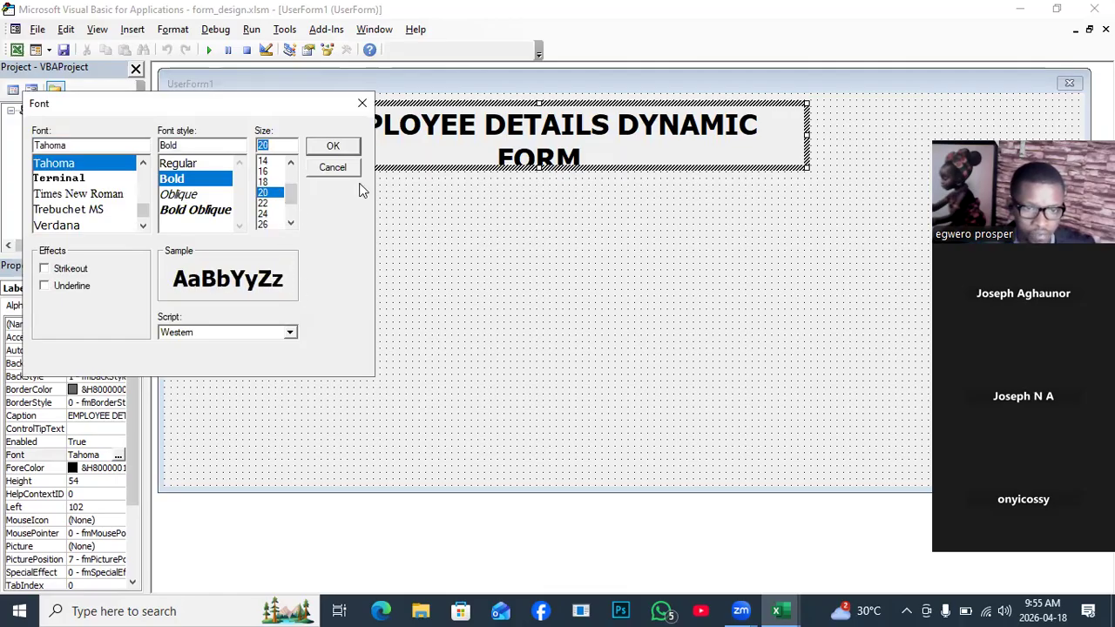
click(334, 146)
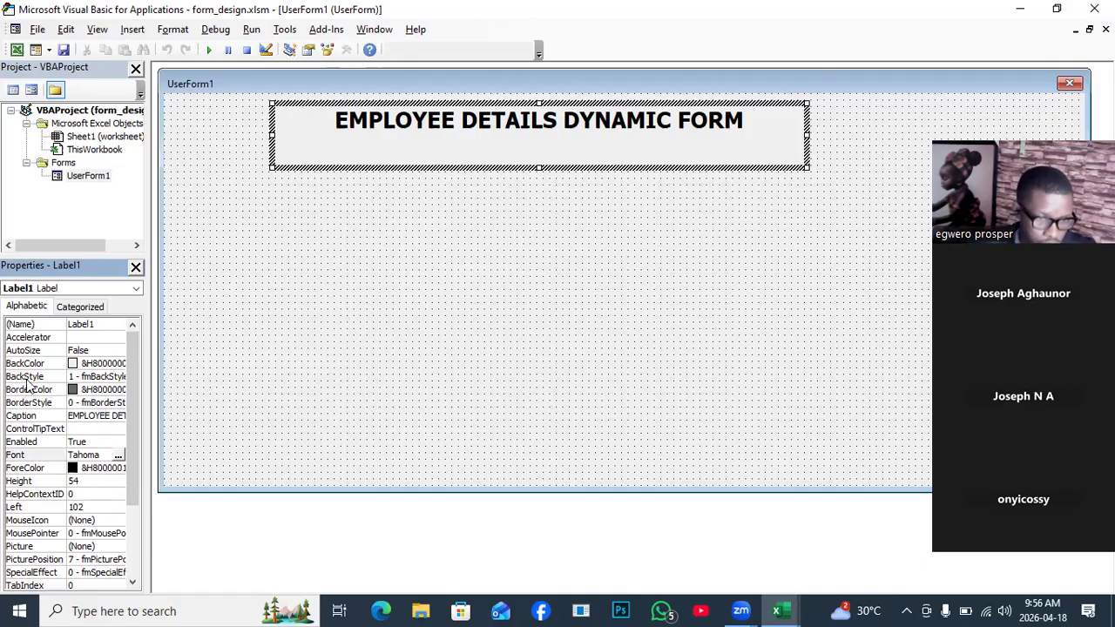
Examine the heading label's background, text and font options for a way to position the caption vertically.
click(77, 366)
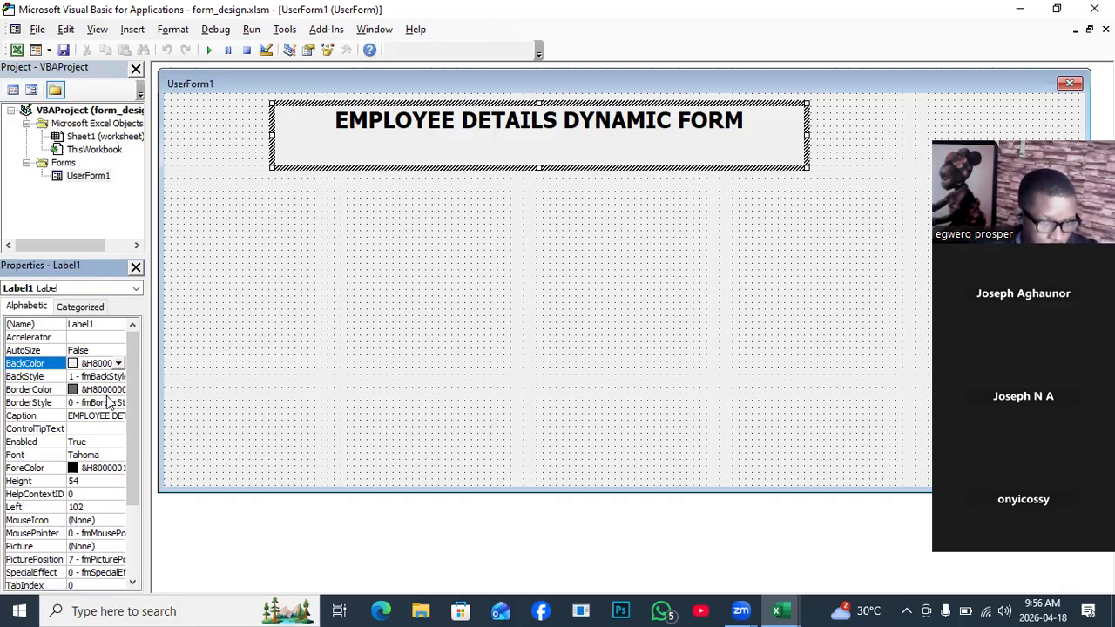
scroll(104, 396, down, 1)
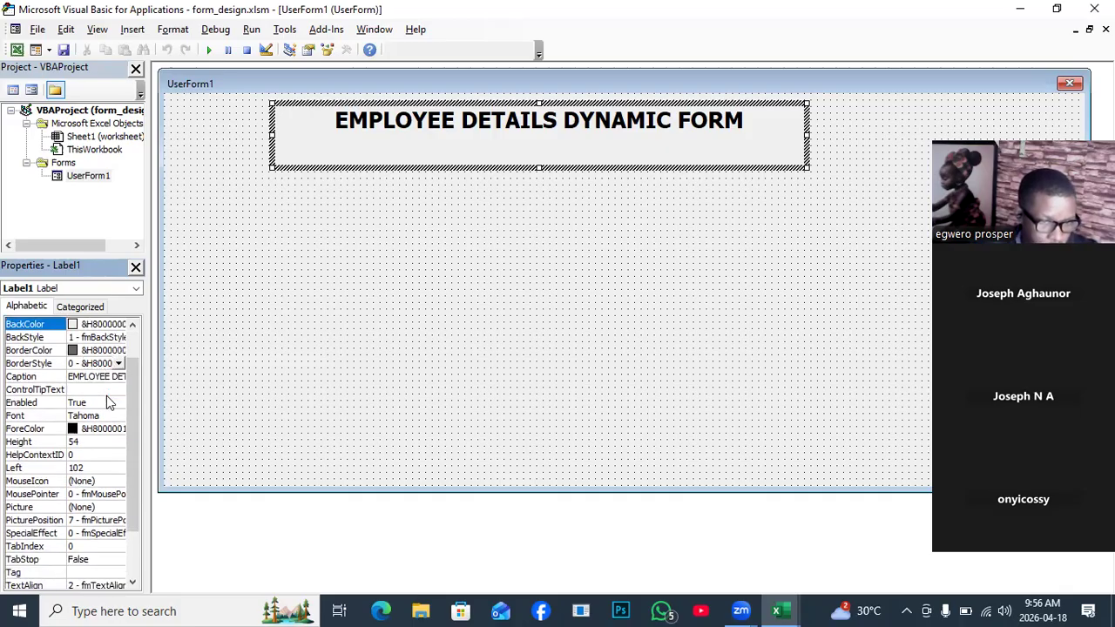
scroll(109, 401, up, 1)
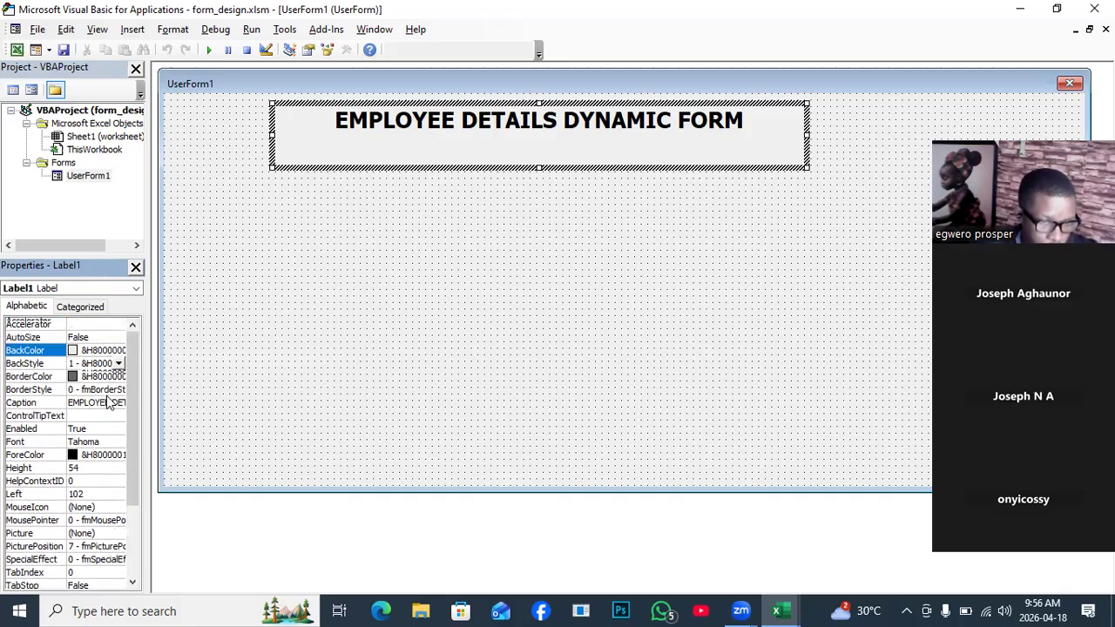
scroll(109, 401, down, 1)
scroll(109, 401, up, 1)
scroll(109, 402, up, 1)
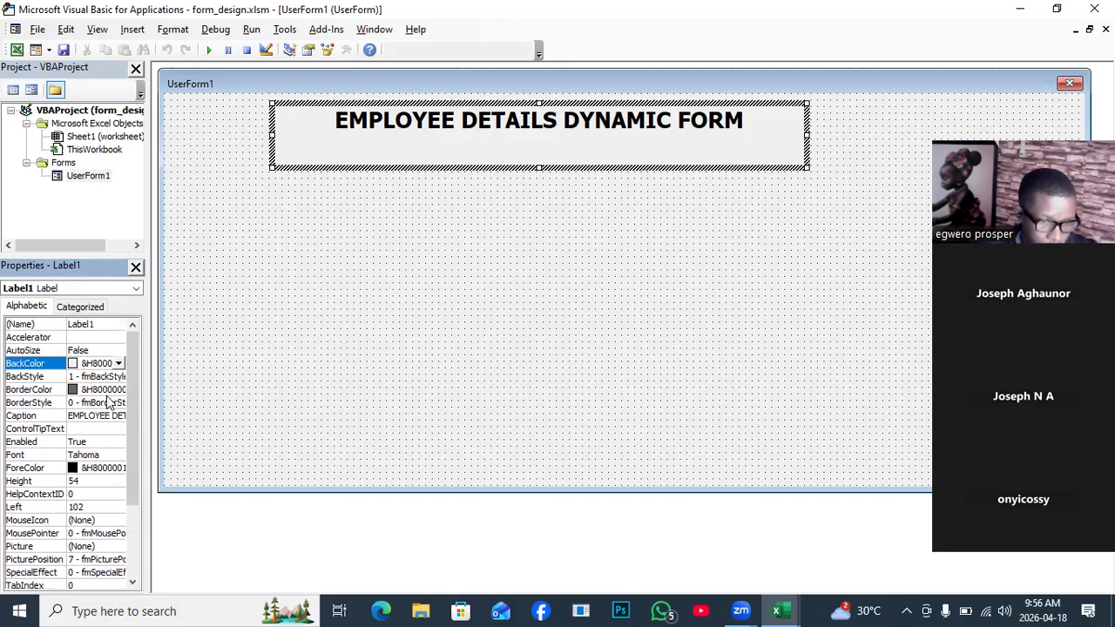
scroll(108, 405, down, 3)
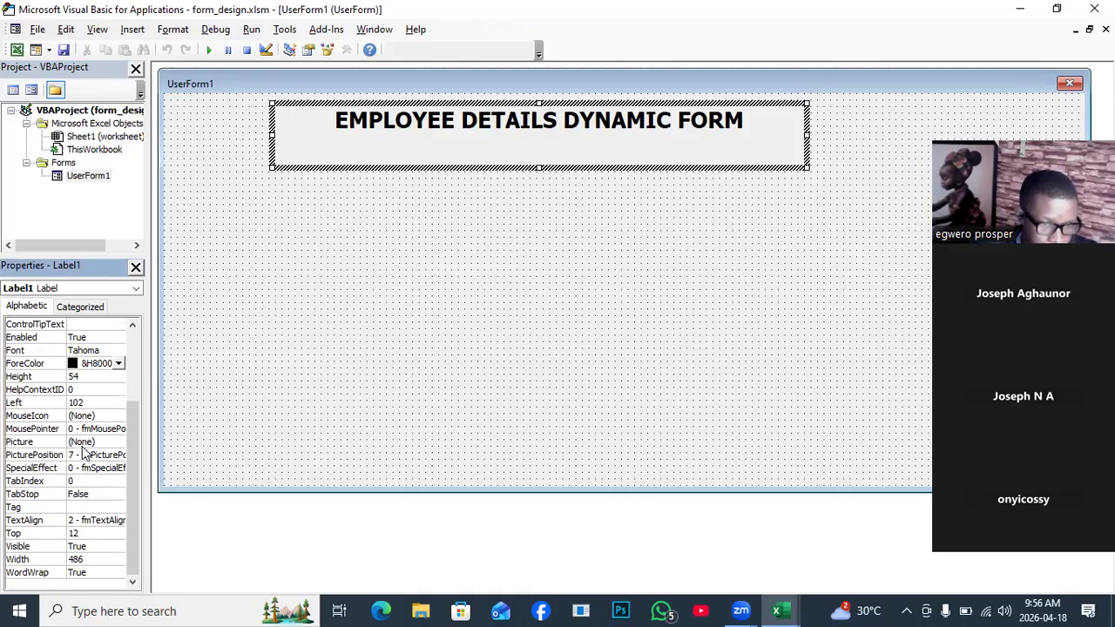
click(118, 350)
click(119, 351)
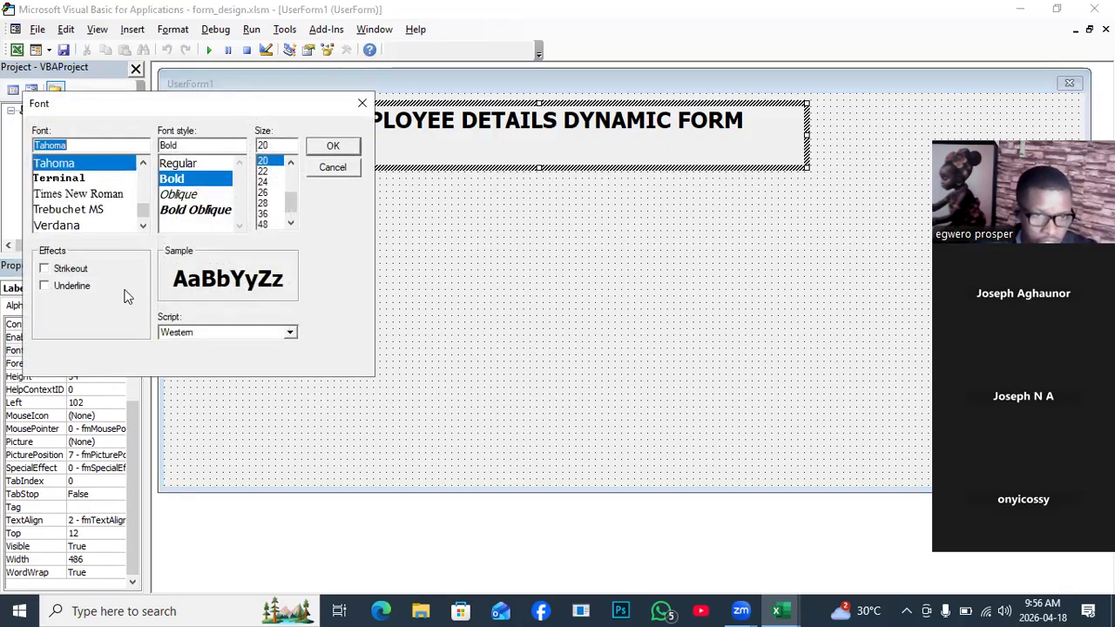
click(364, 108)
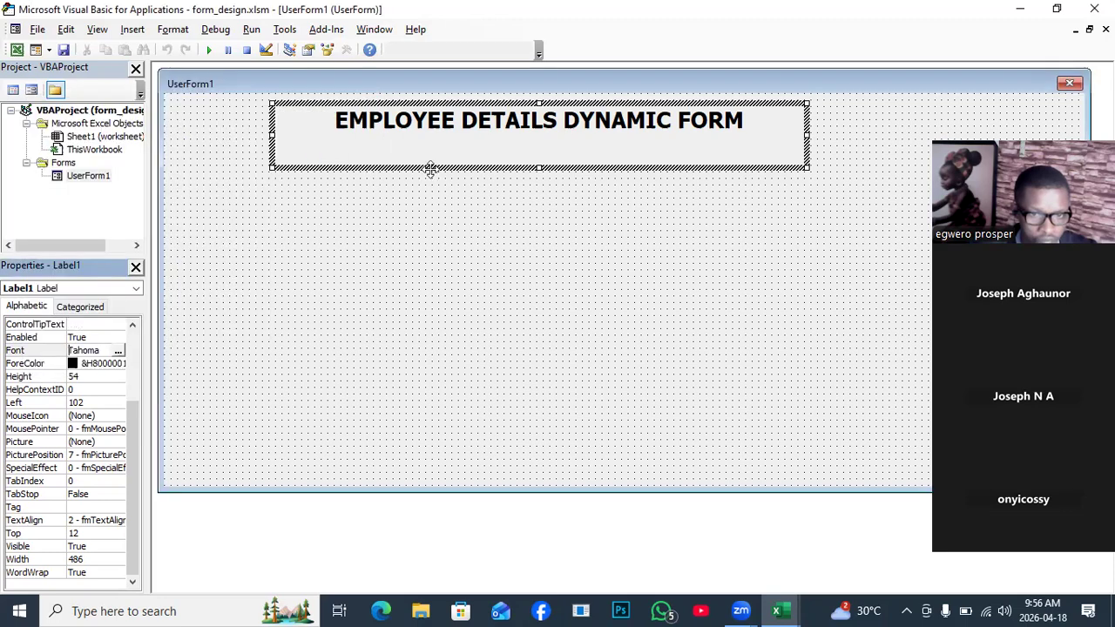
Try right and left text alignment on the heading label and return it to centre alignment.
click(120, 522)
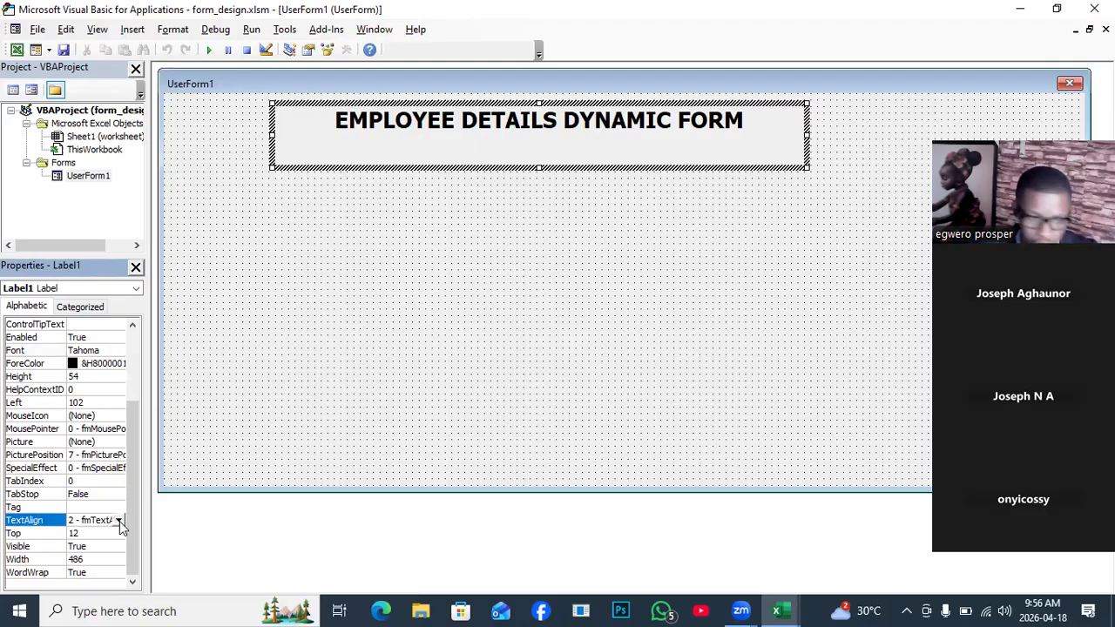
click(119, 521)
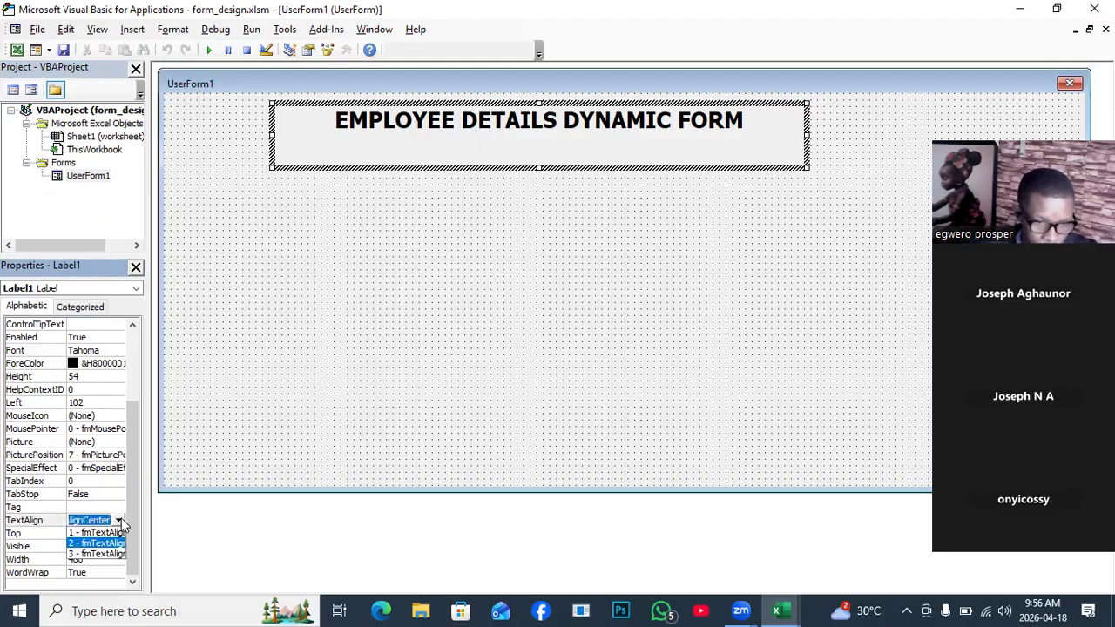
click(98, 555)
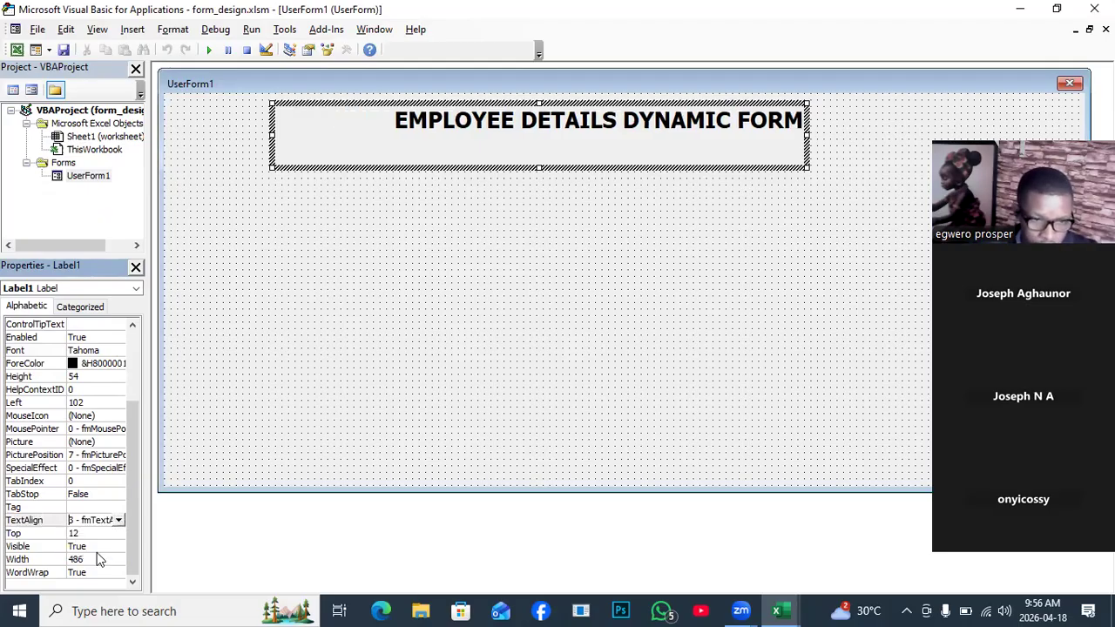
click(119, 520)
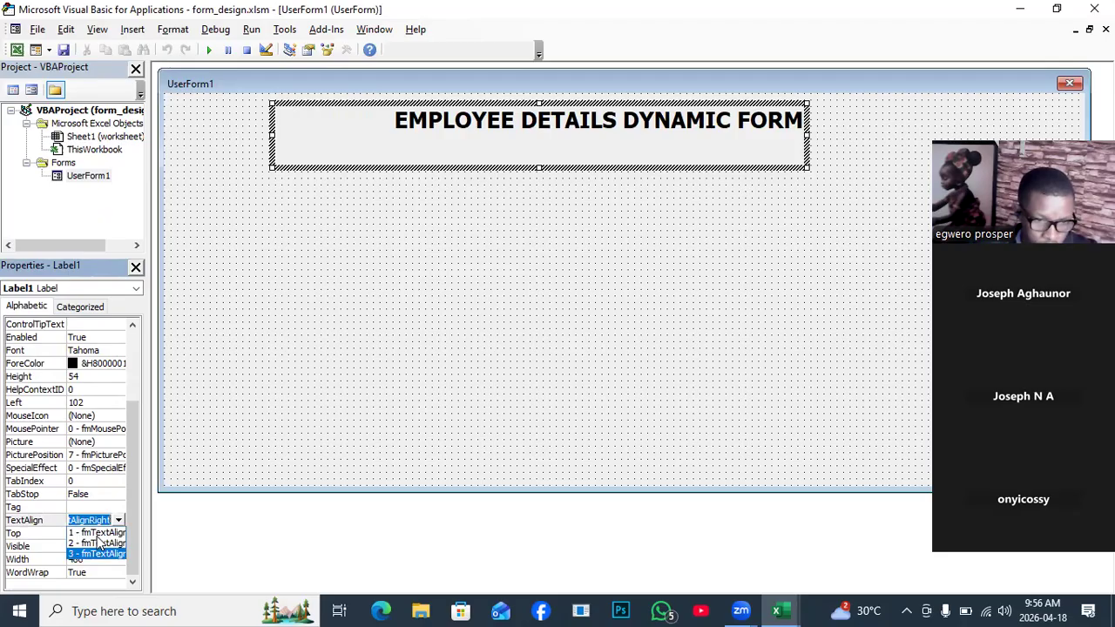
click(97, 535)
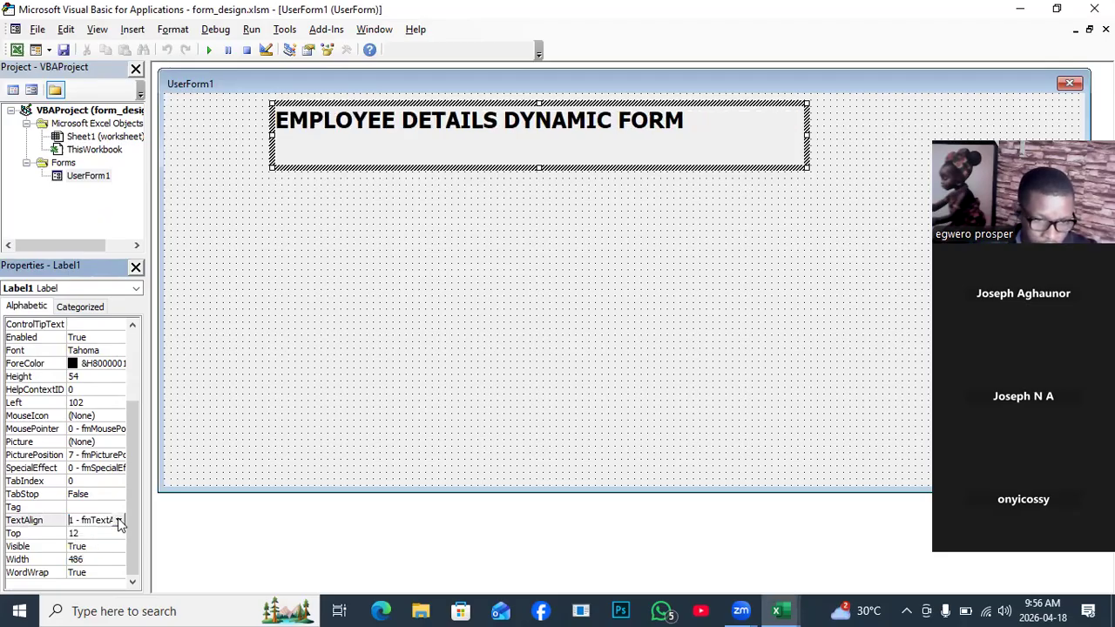
click(120, 521)
click(98, 544)
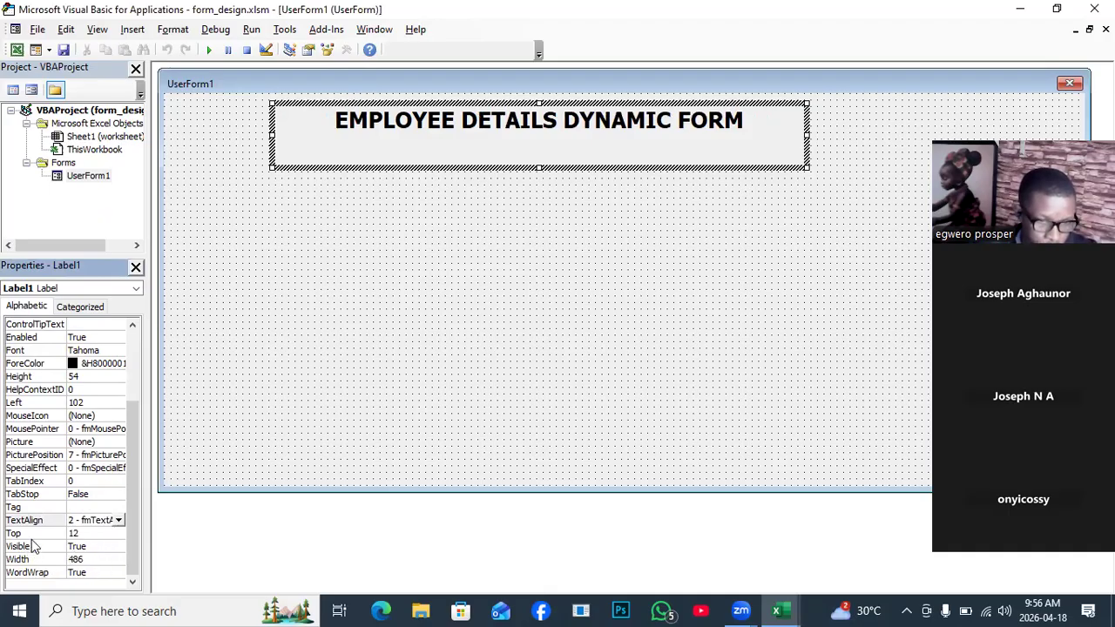
Set the heading label's Top position to 25.
click(83, 533)
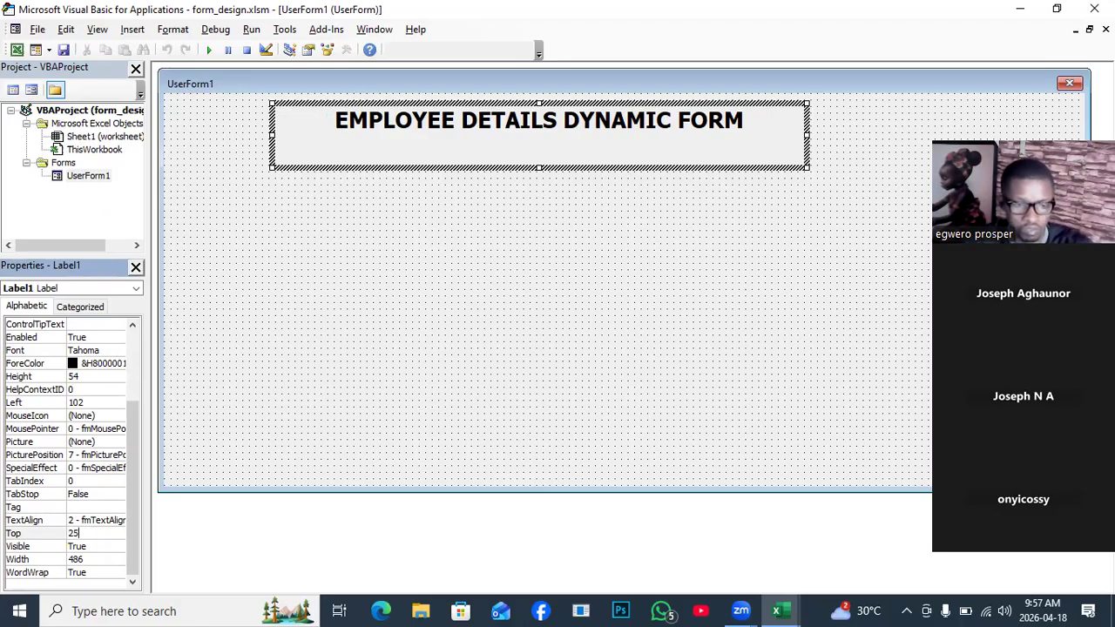
click(433, 154)
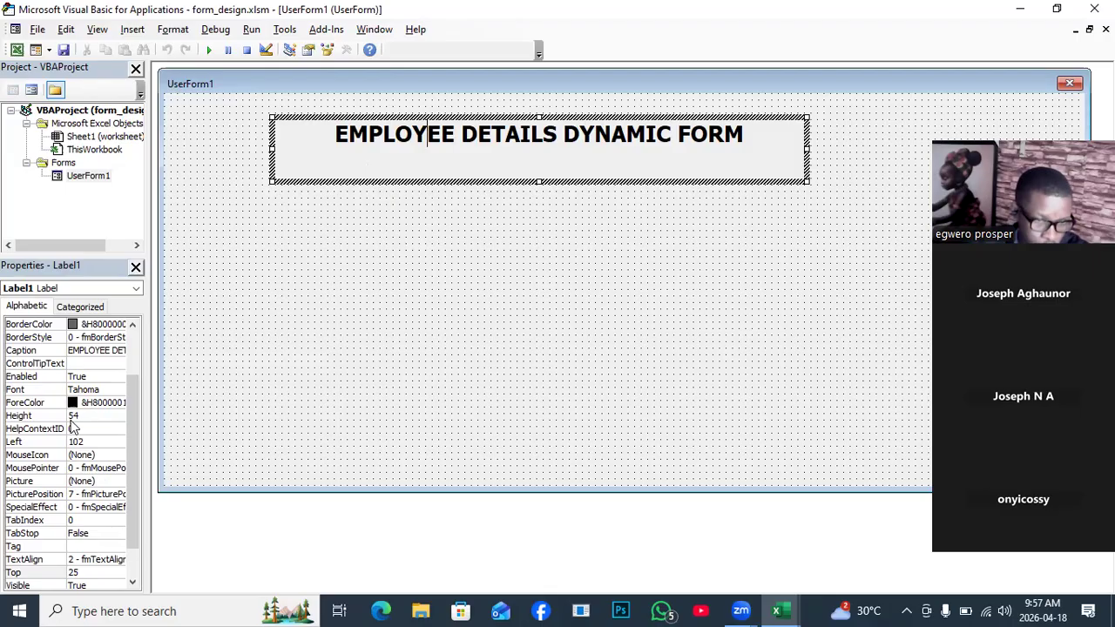
click(97, 364)
click(98, 364)
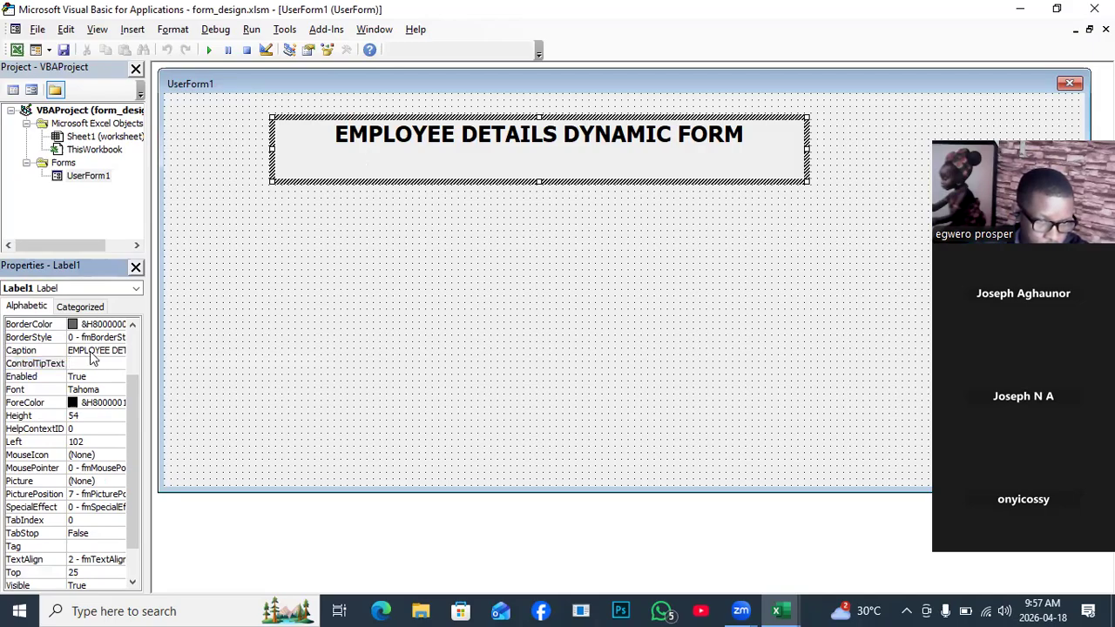
scroll(93, 357, up, 2)
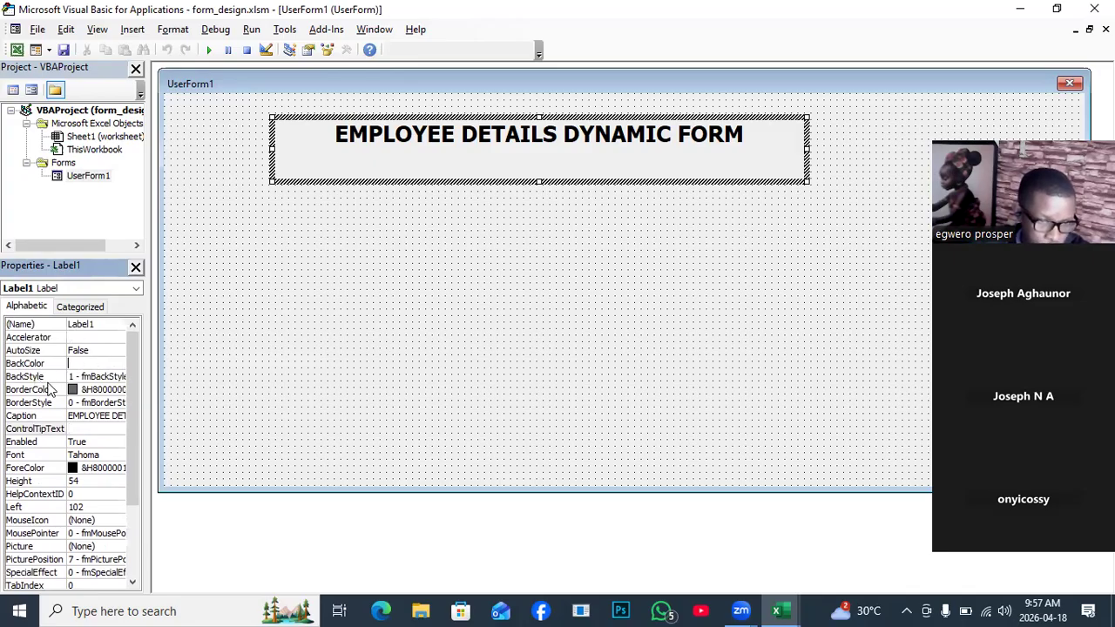
scroll(71, 418, down, 2)
scroll(72, 418, down, 1)
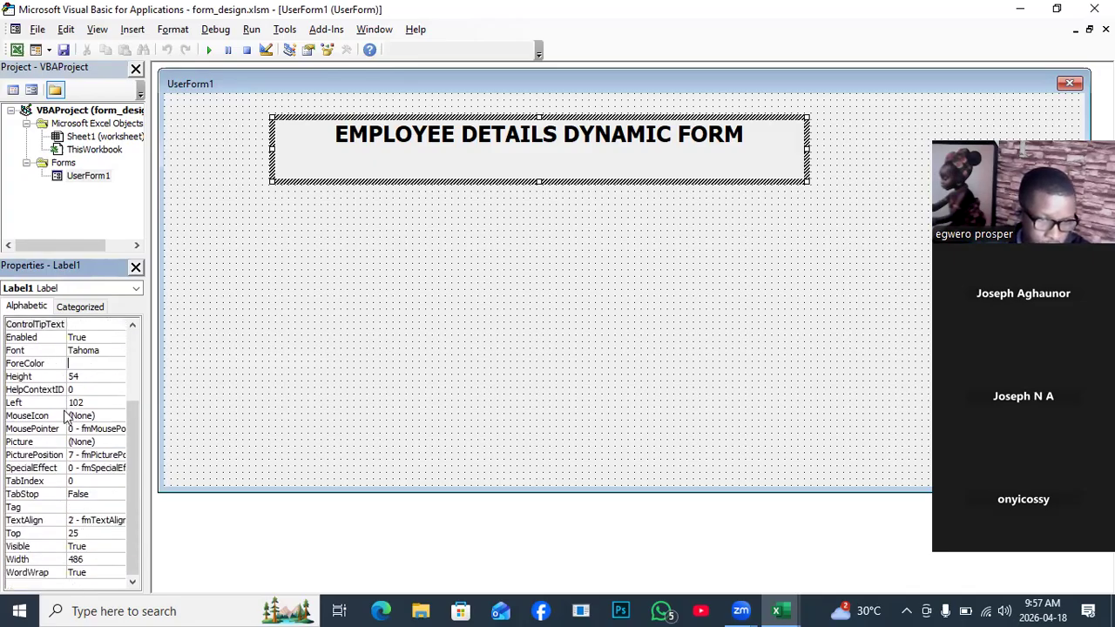
Move the heading label to the right on the form, to a Left position of about 126.
click(392, 228)
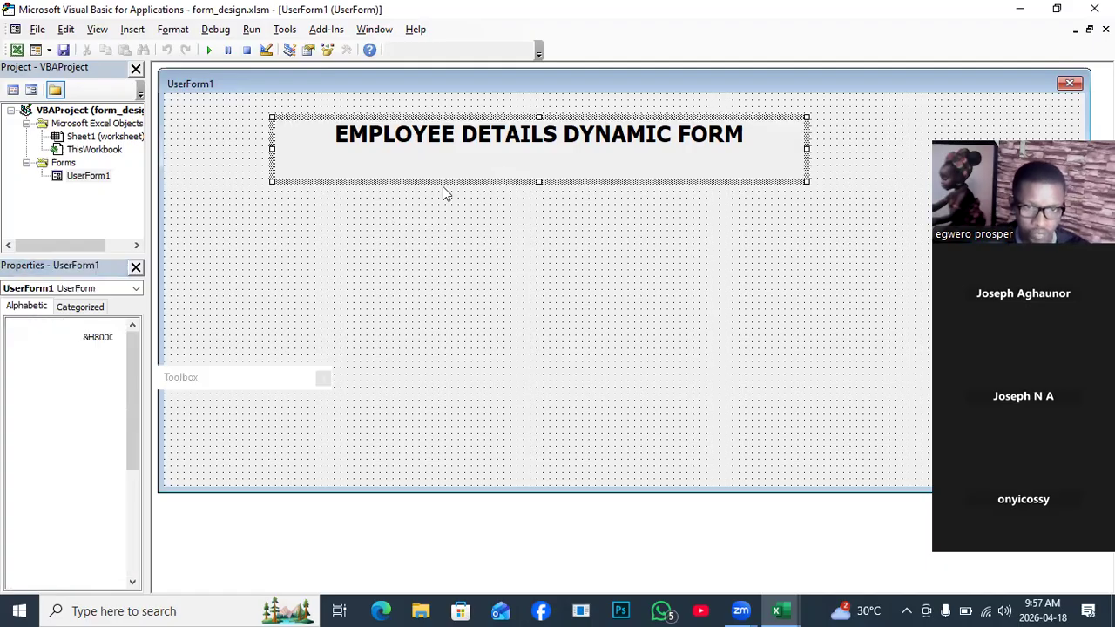
click(523, 149)
drag(509, 179, 540, 177)
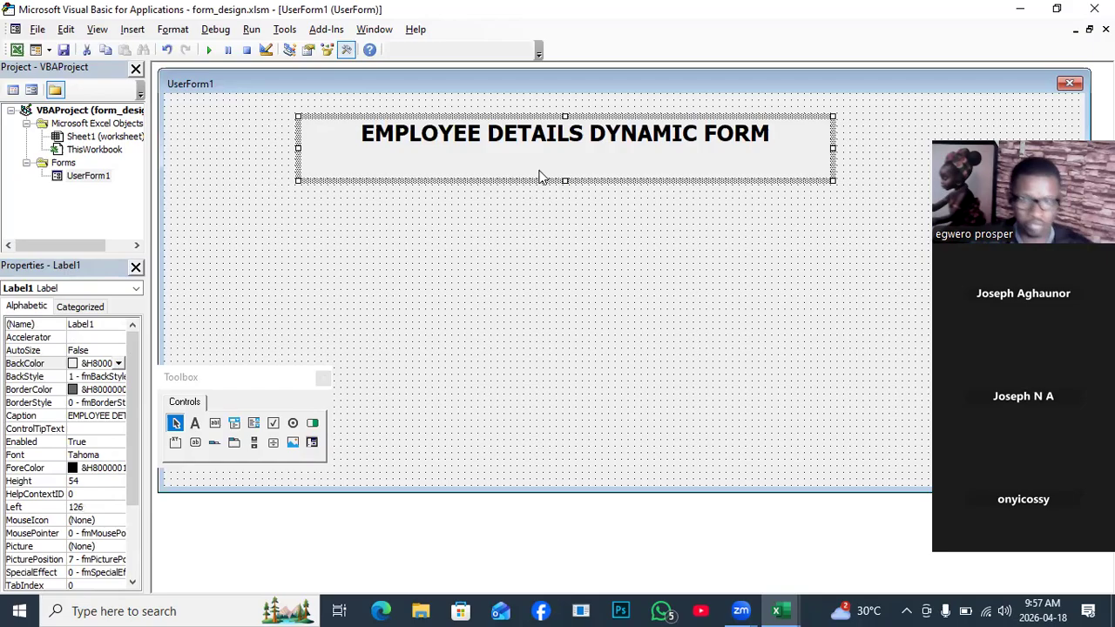
click(500, 255)
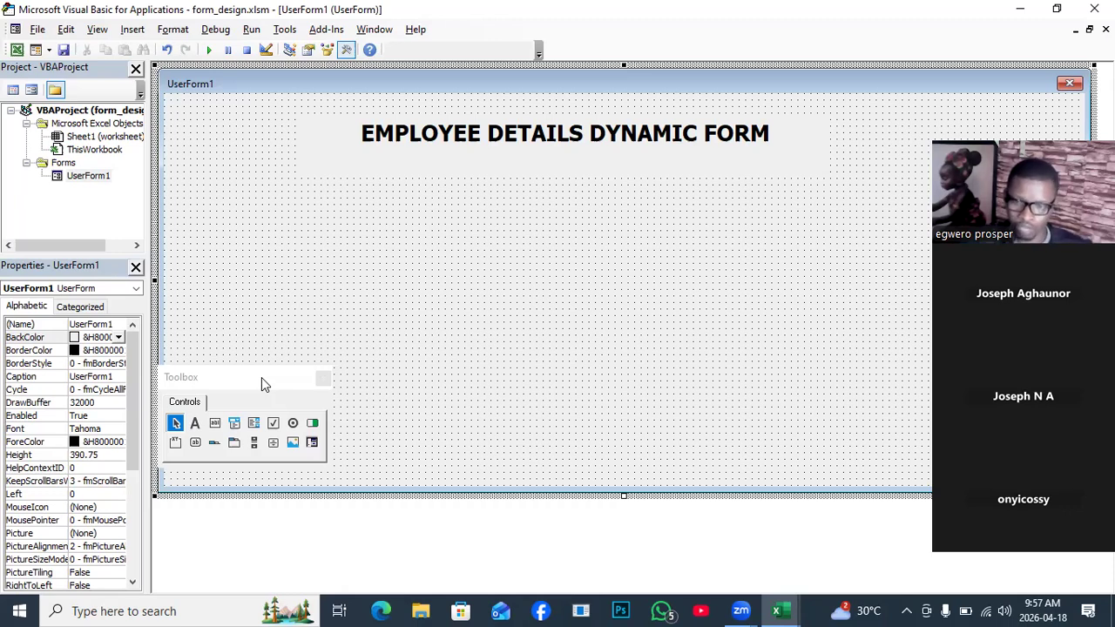
Draw a frame about 210 high across the form below the heading, at a Left position of about 24.
drag(262, 377, 211, 373)
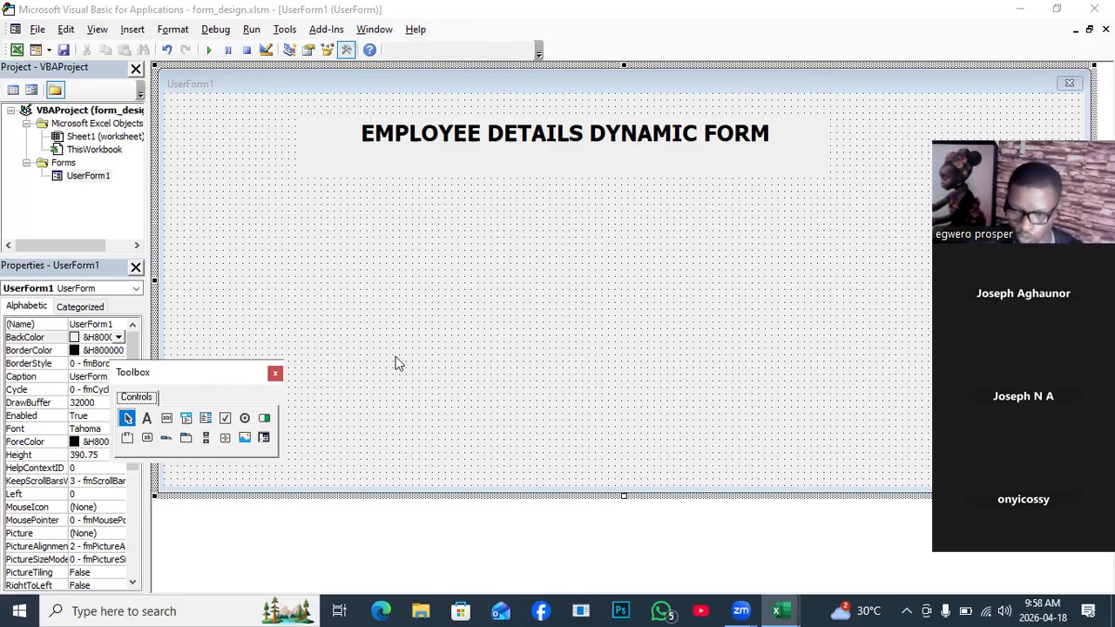
click(127, 440)
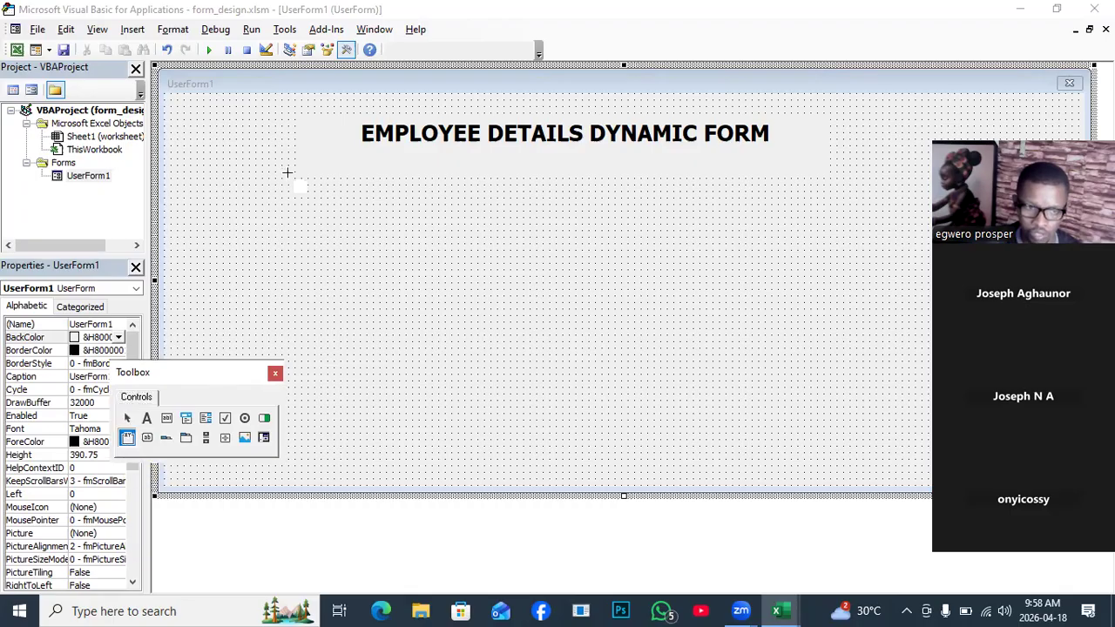
drag(191, 198, 928, 343)
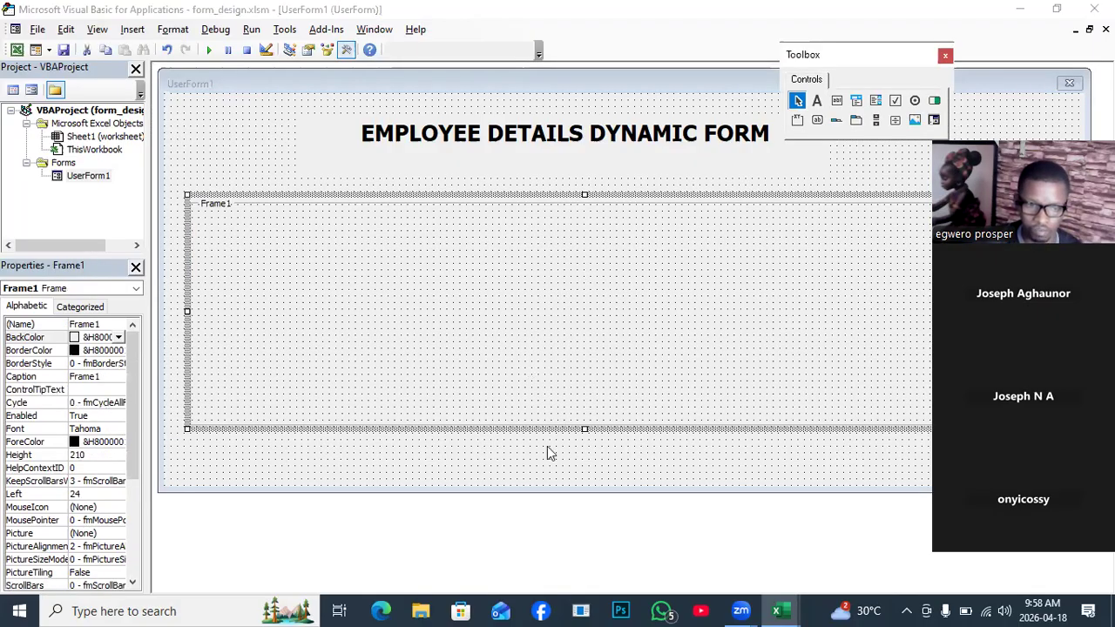
Extend the UserForm downward to a height of about 477.75.
click(549, 492)
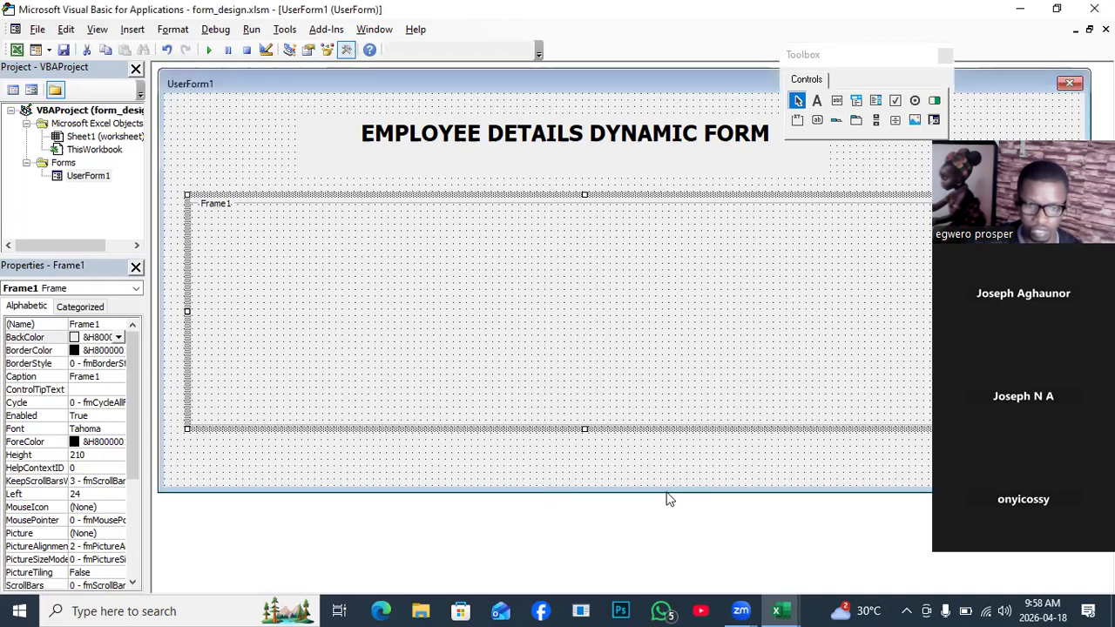
click(309, 159)
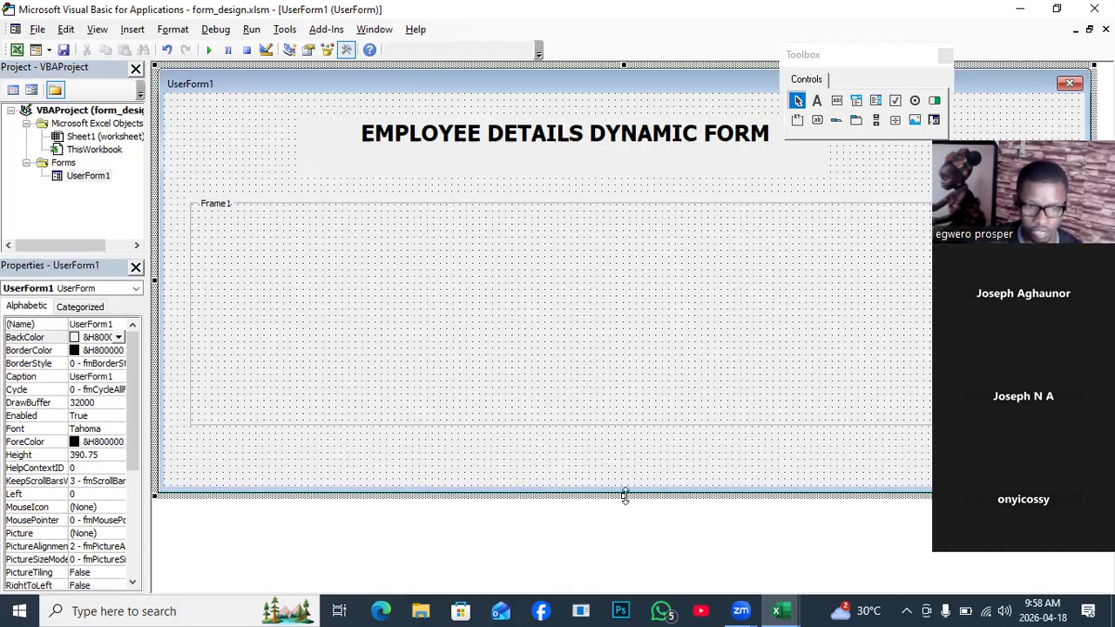
drag(625, 497, 625, 587)
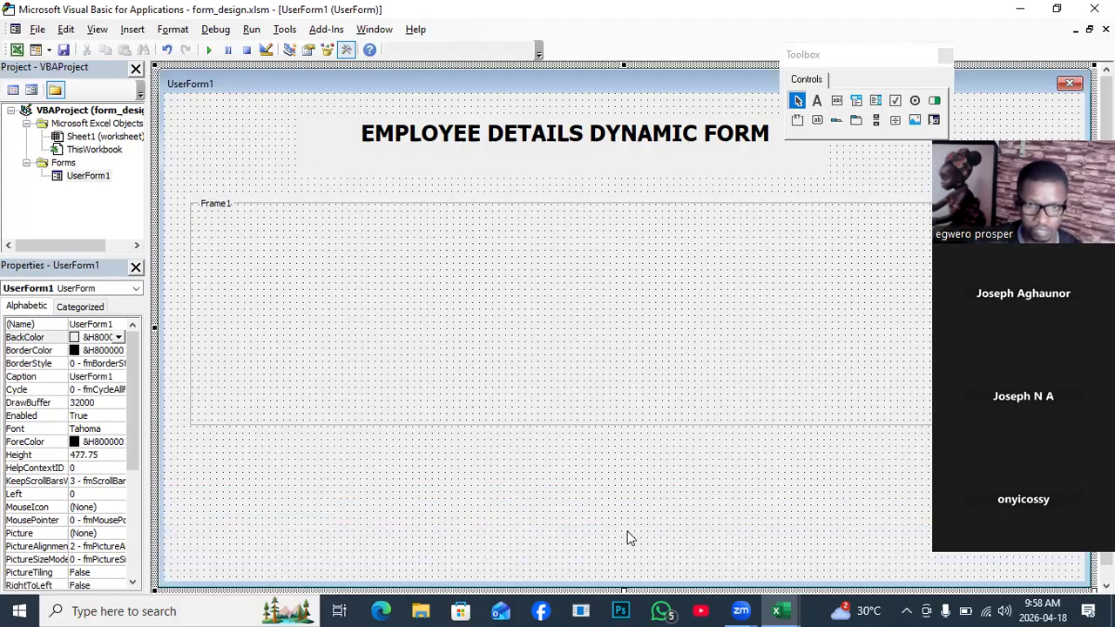
Draw a second frame about 114 high below the first one, and delete both frames.
click(797, 119)
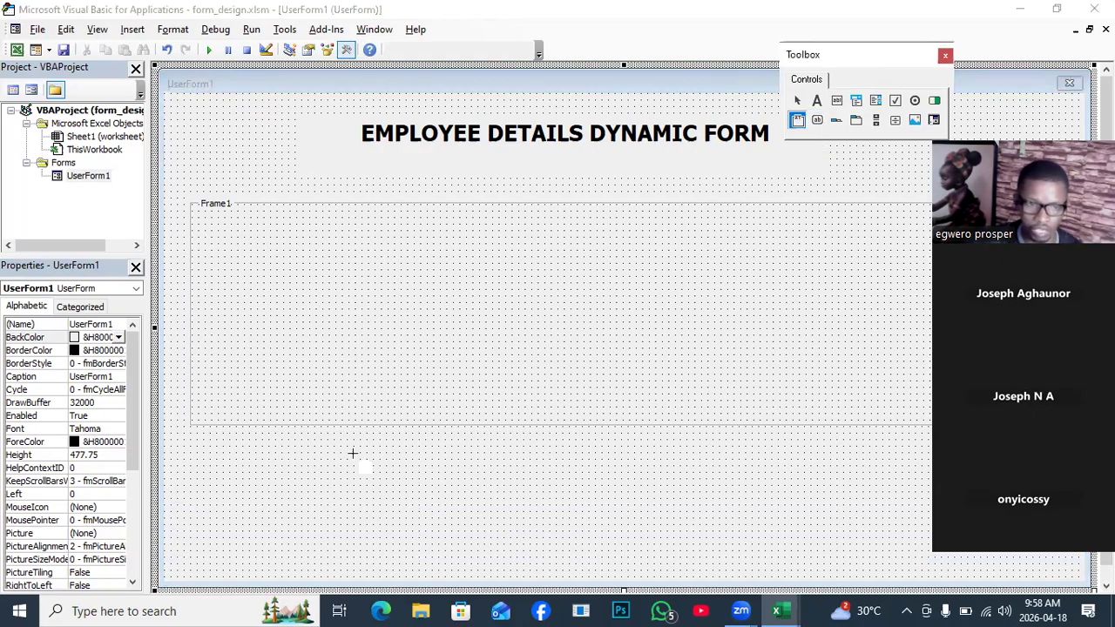
drag(197, 447, 1068, 572)
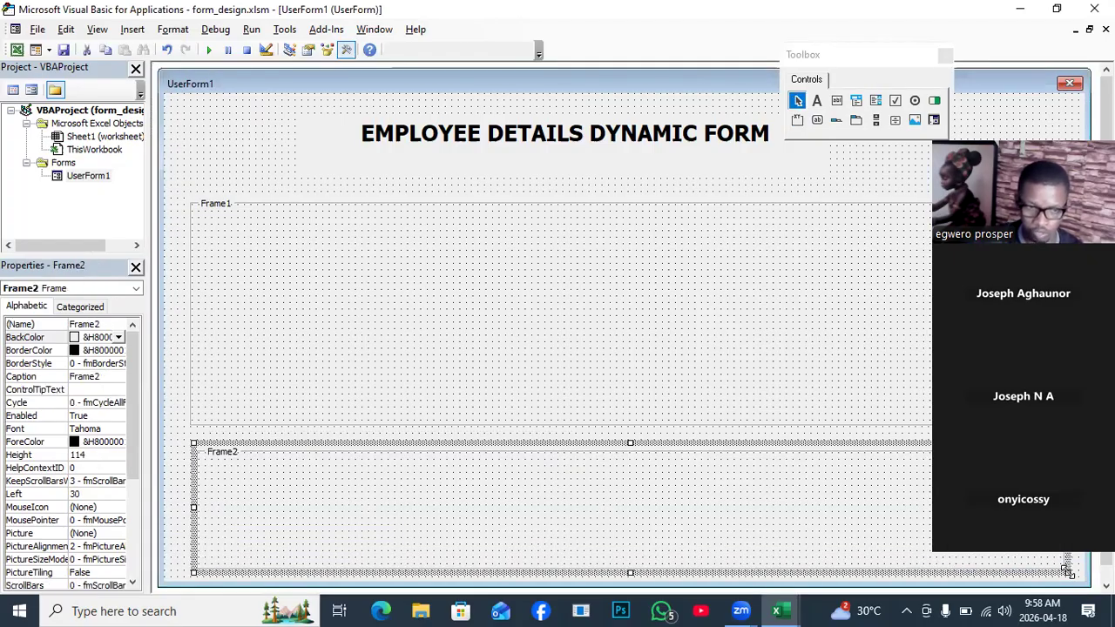
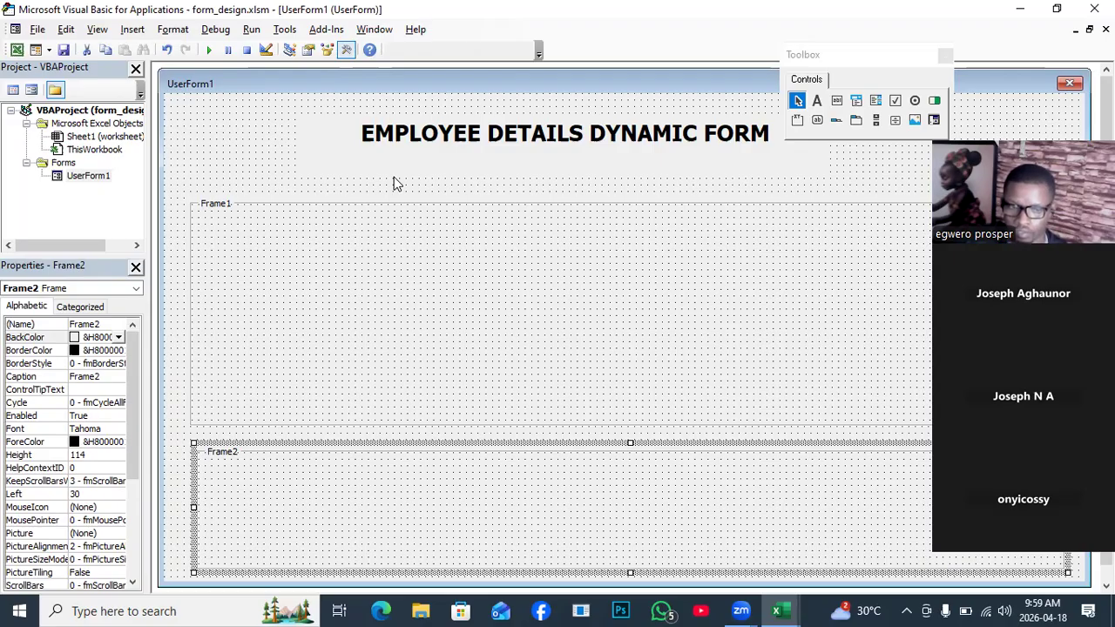
click(300, 205)
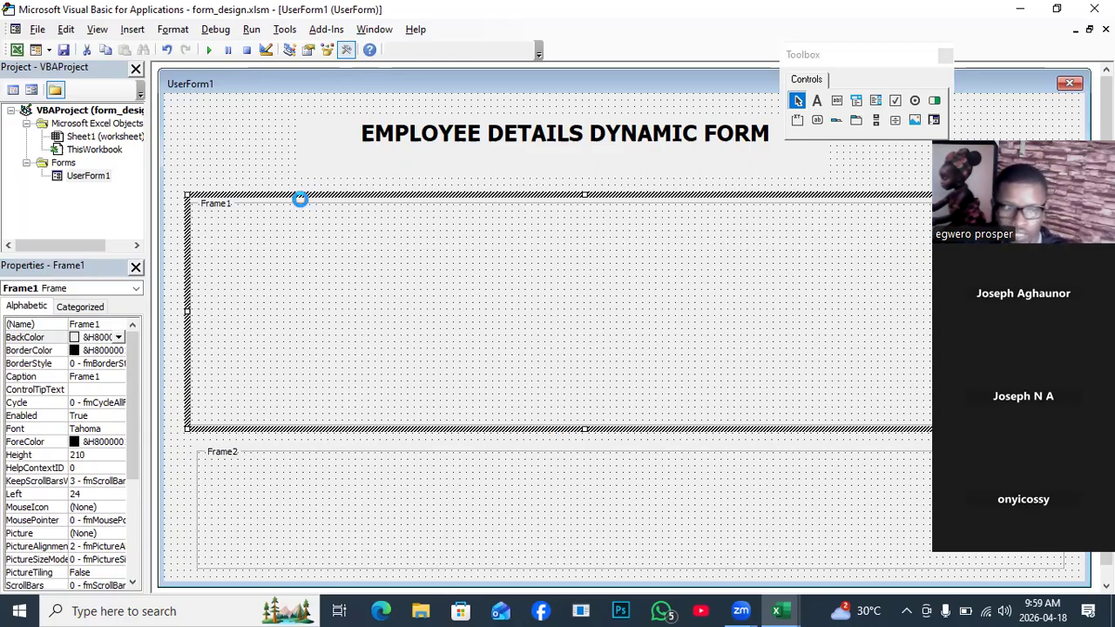
key(Delete)
click(261, 454)
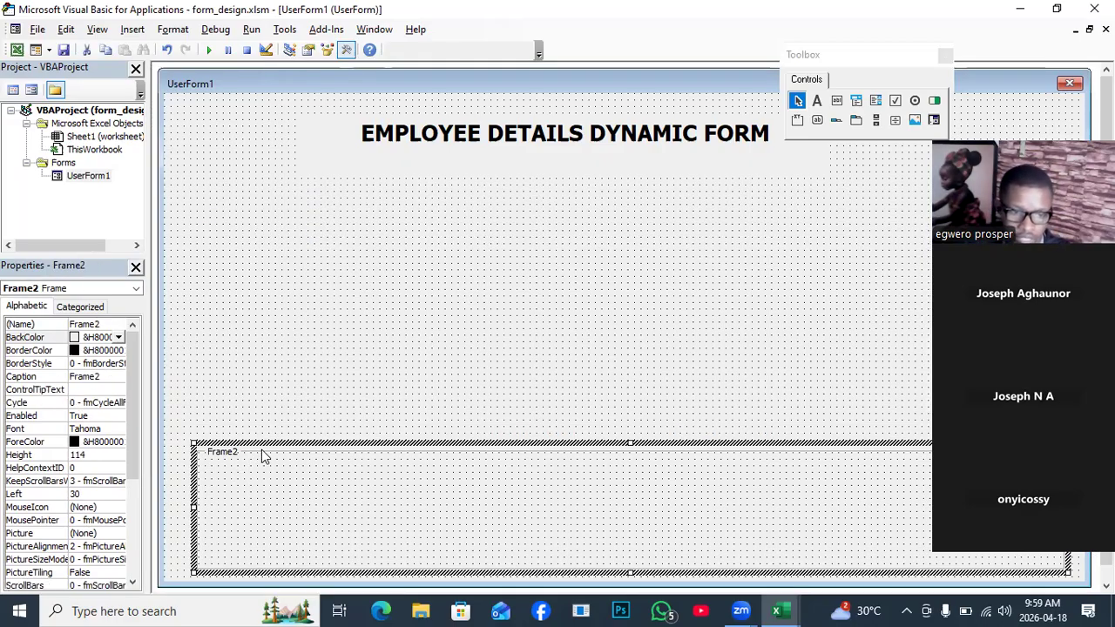
key(Delete)
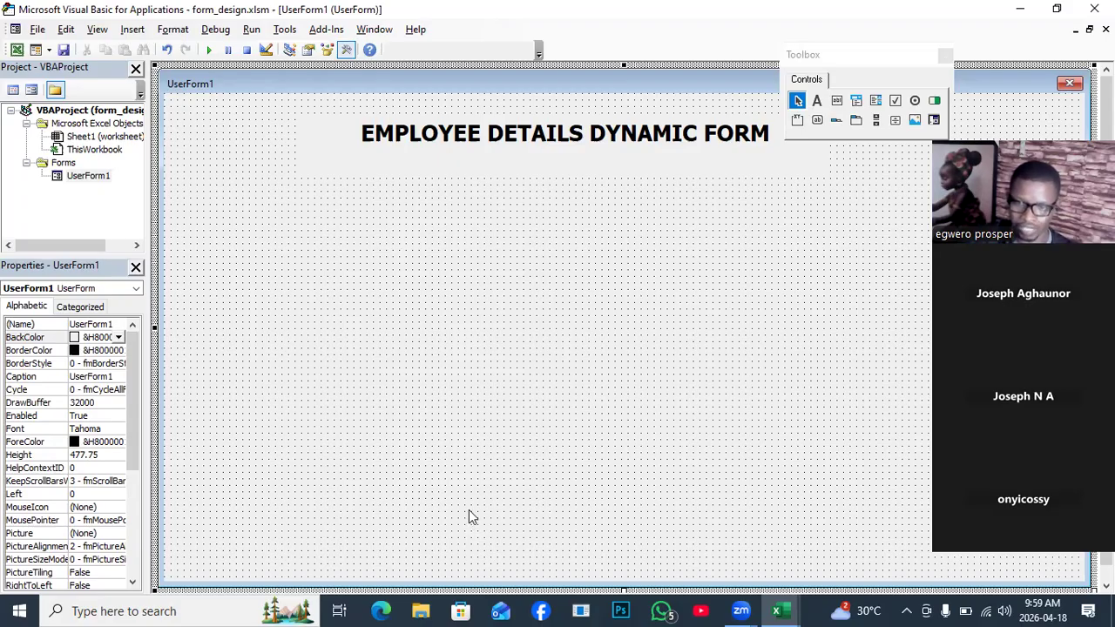
Draw two frames at a Left position of about 30: one about 204 high below the heading and one about 96 high closely beneath it.
click(798, 121)
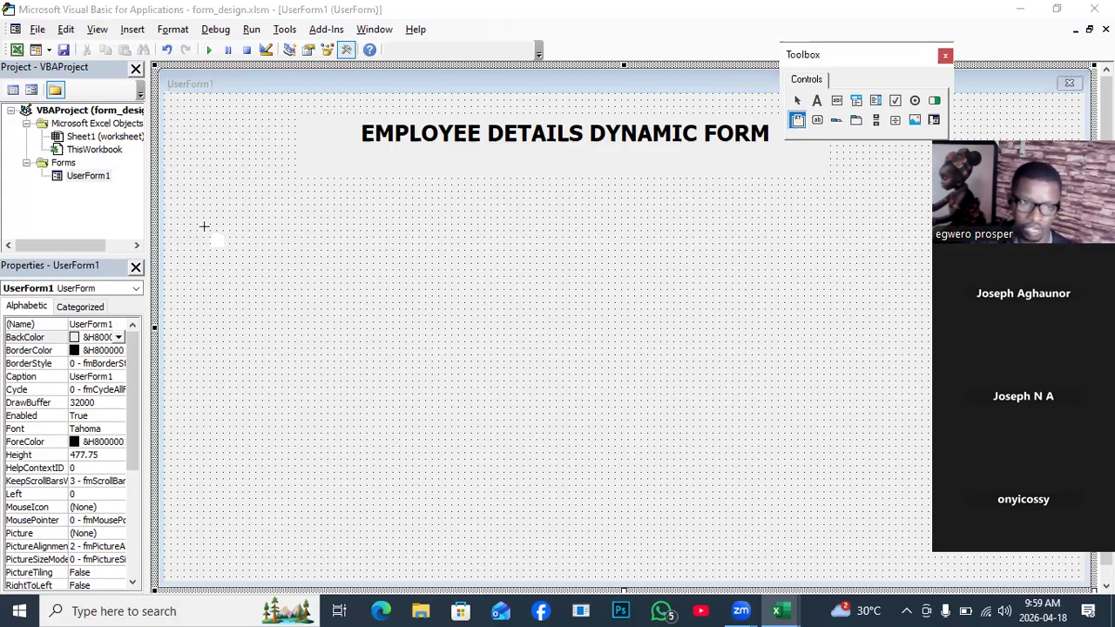
drag(200, 199, 949, 412)
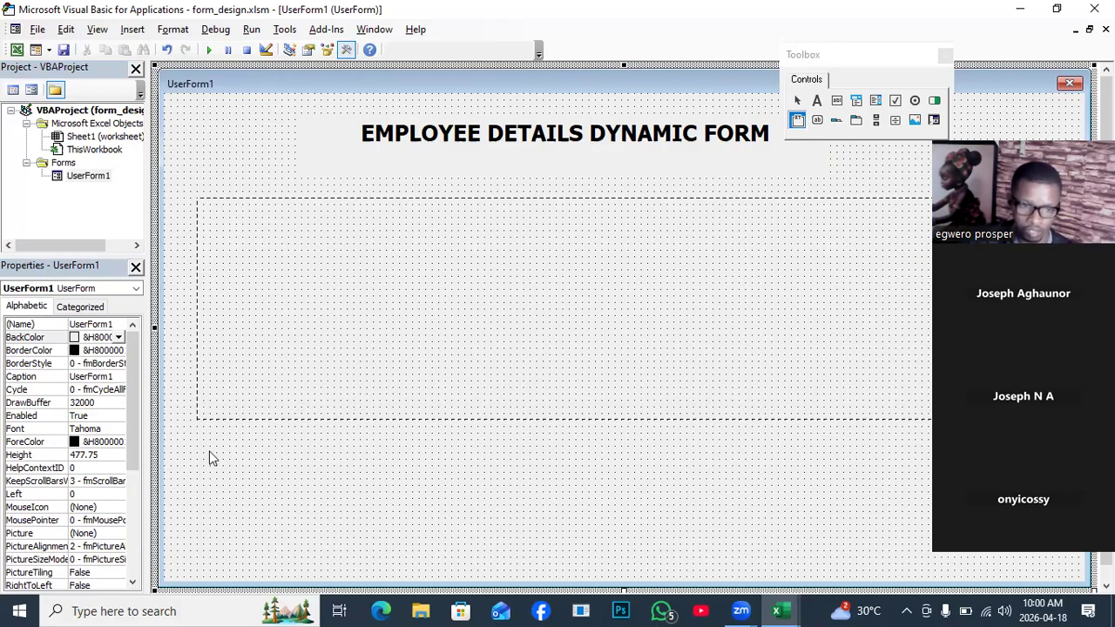
drag(949, 419, 950, 423)
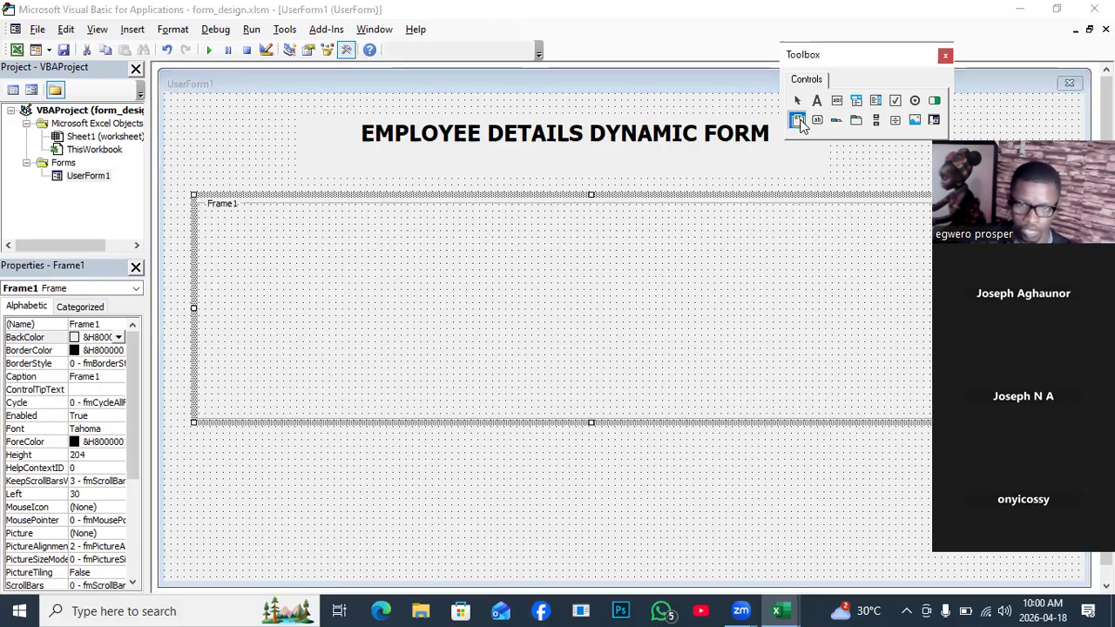
drag(196, 473, 1068, 573)
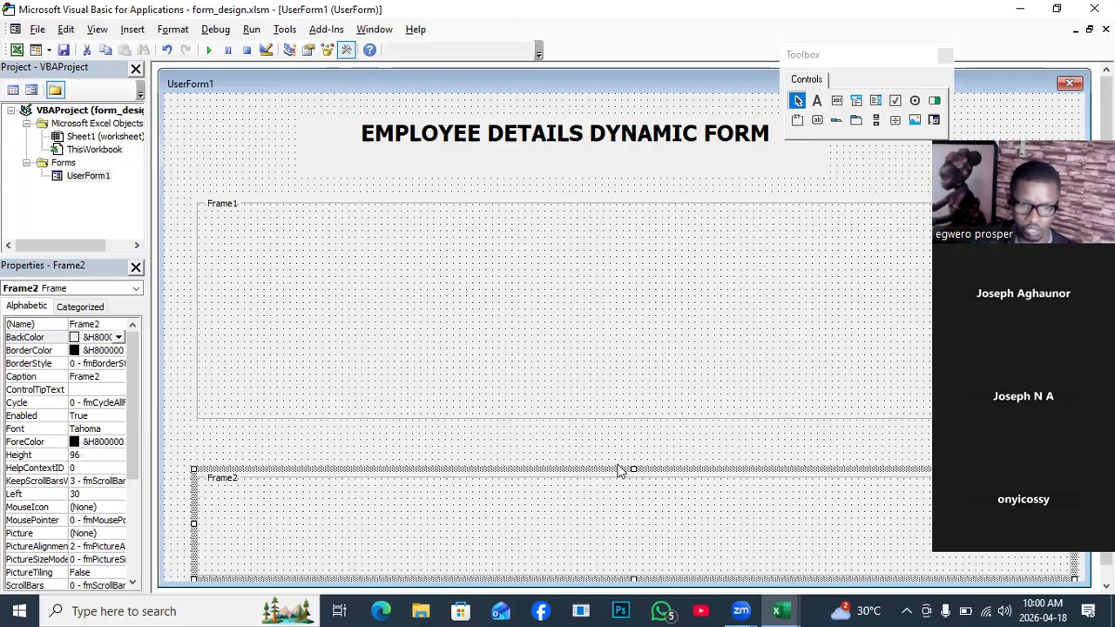
drag(621, 466, 622, 440)
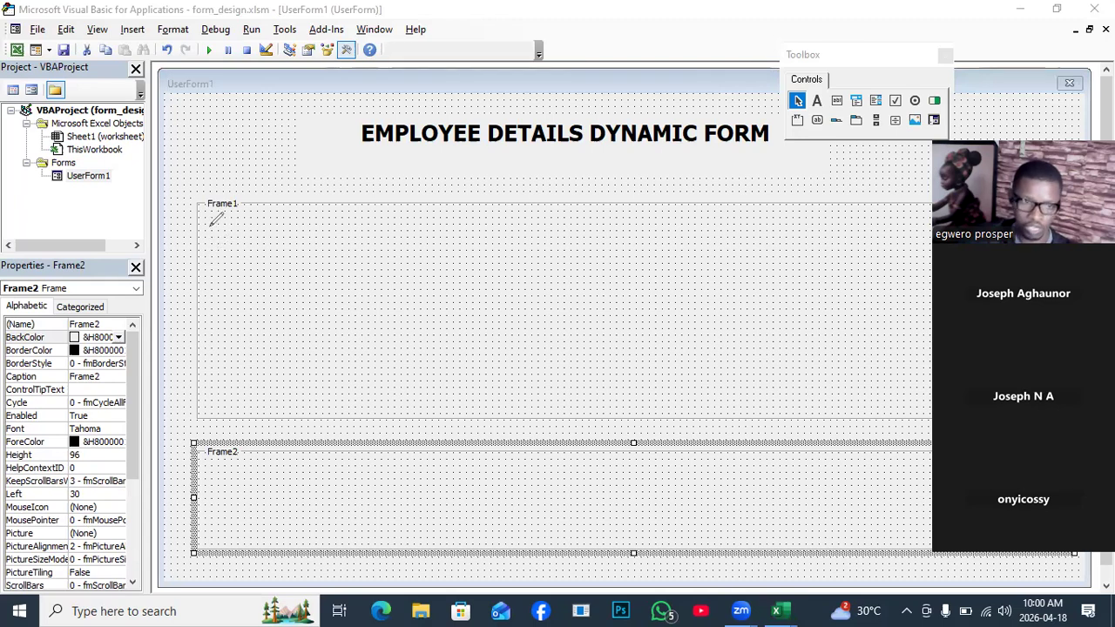
mouse_move(209, 226)
mouse_down()
mouse_move(229, 249)
mouse_move(198, 235)
mouse_move(221, 242)
mouse_move(271, 217)
mouse_move(275, 230)
mouse_move(309, 224)
mouse_move(298, 247)
mouse_move(329, 257)
mouse_move(647, 266)
mouse_move(515, 211)
mouse_move(322, 215)
mouse_up()
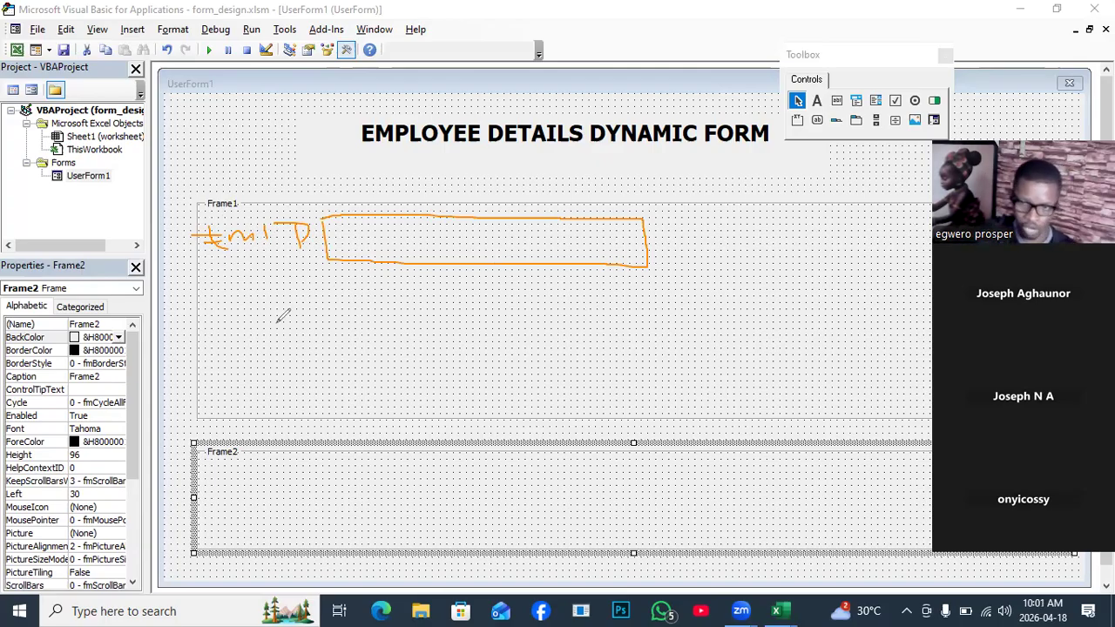
drag(256, 242, 312, 177)
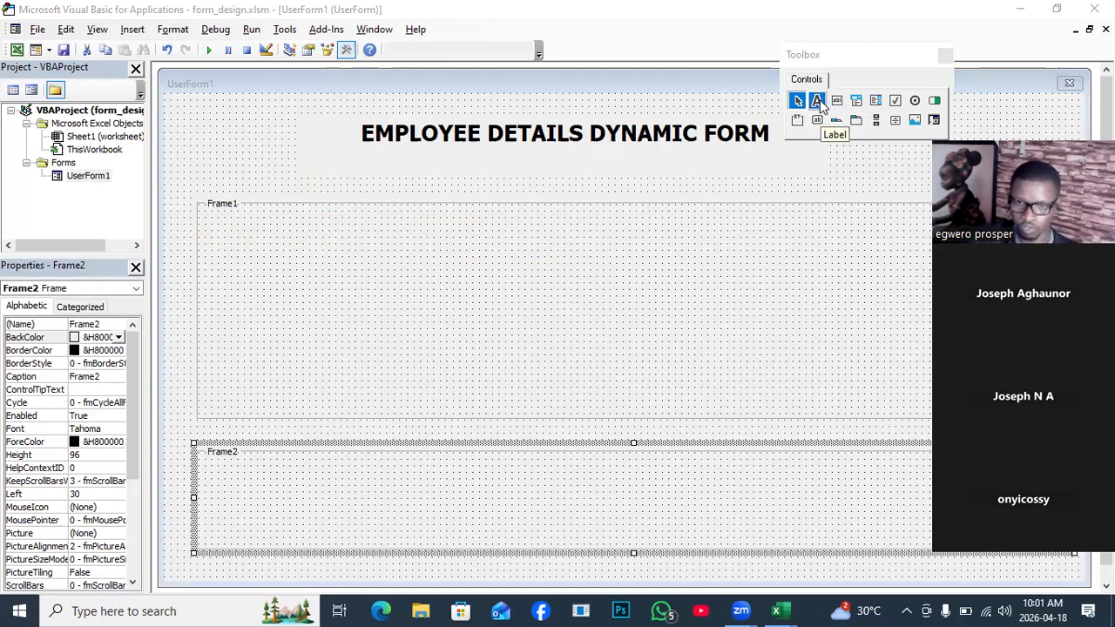
Add a label about 30 high in the upper-left corner of the upper frame and caption it EMPID.
click(819, 103)
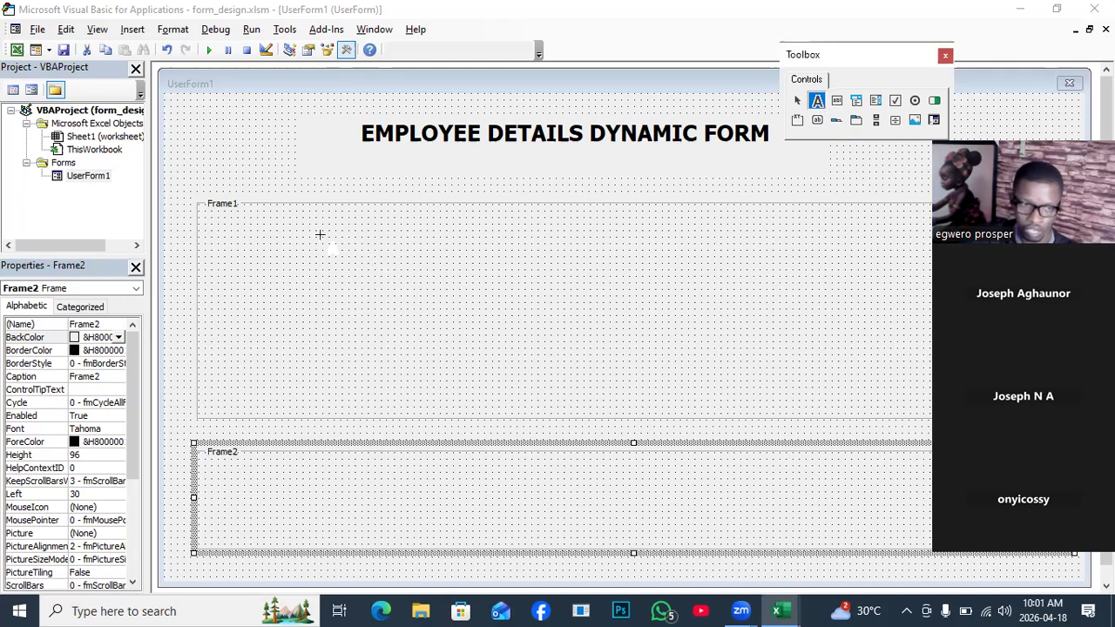
drag(209, 225, 331, 258)
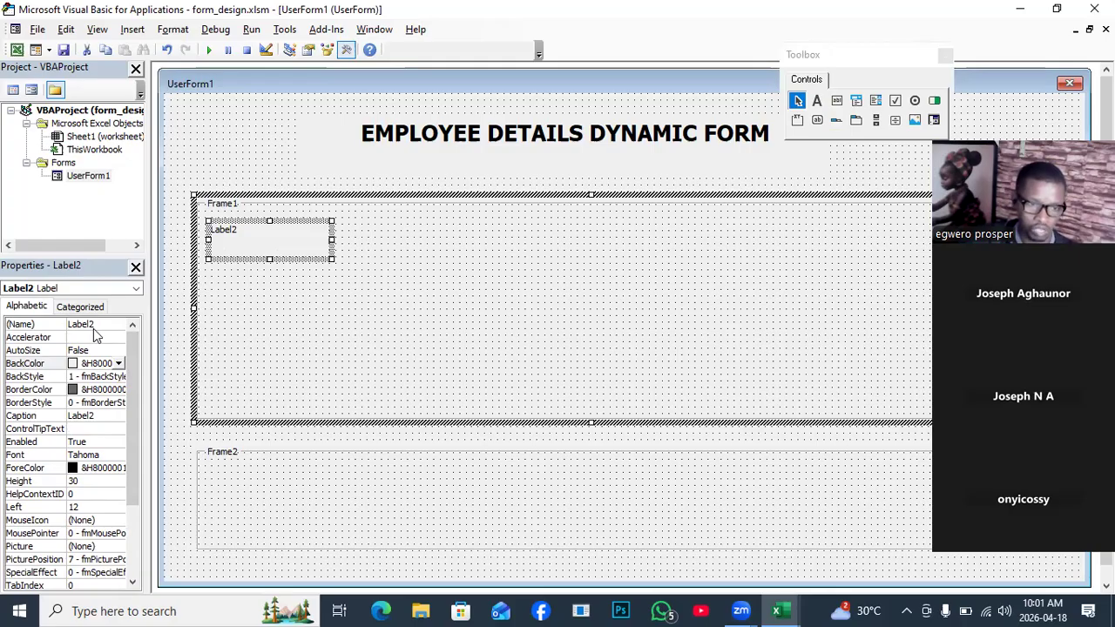
click(98, 417)
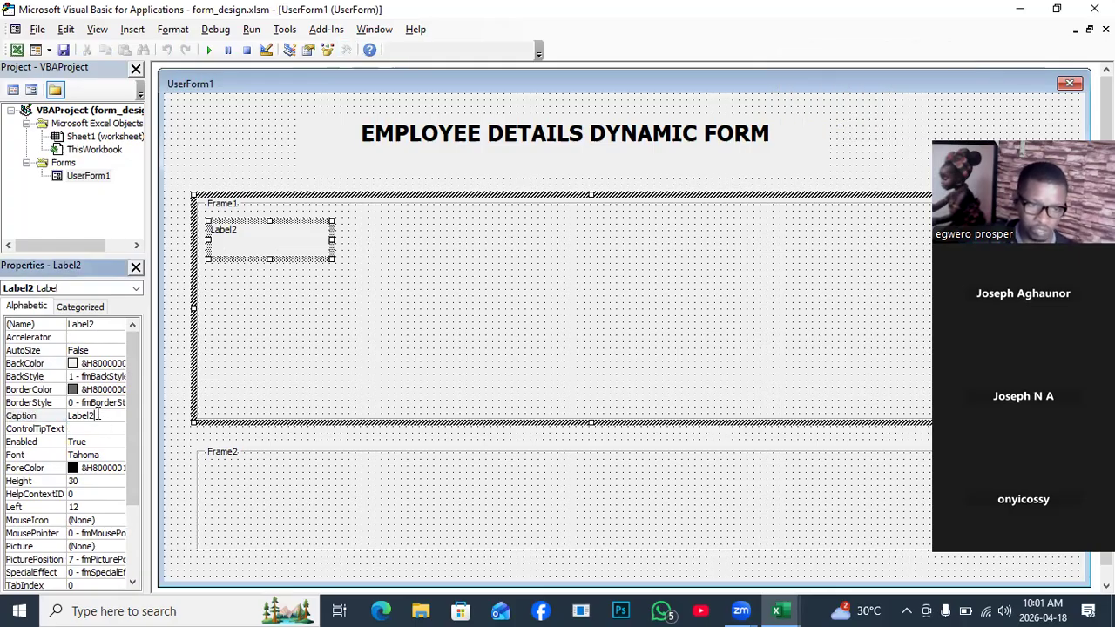
key(BackSpace)
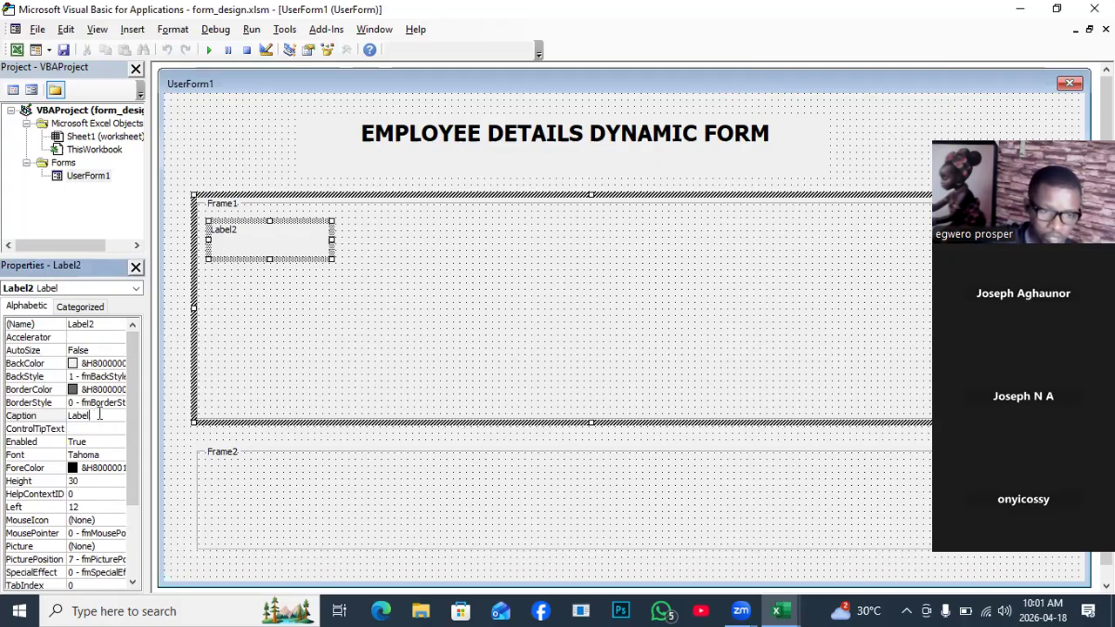
key(BackSpace)
key(BackSpace)
key(BackSpace)
key(BackSpace)
key(BackSpace)
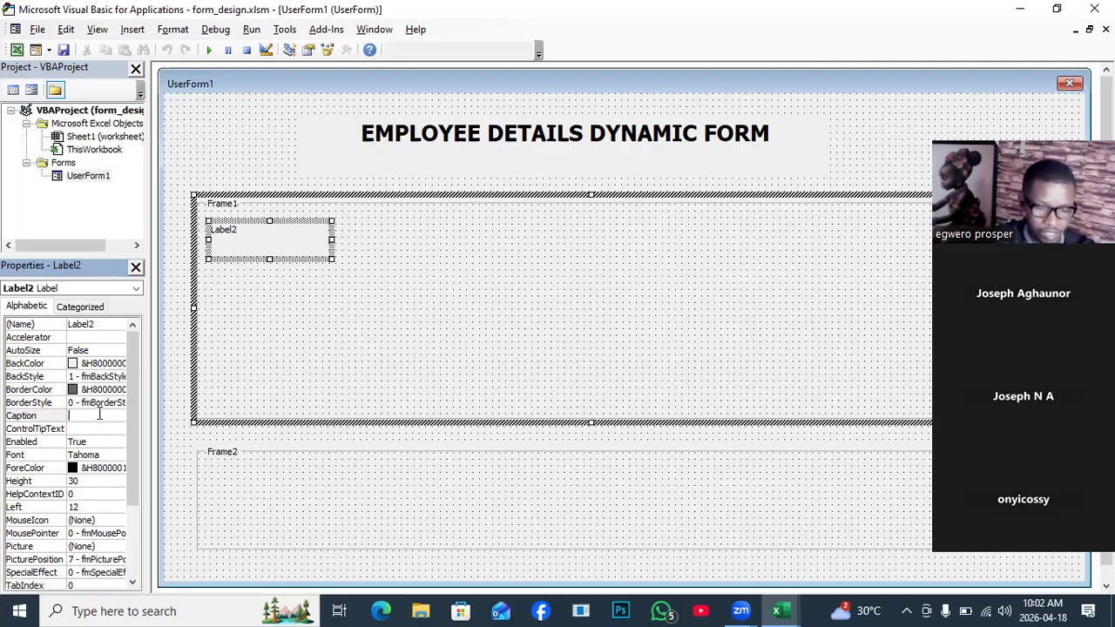
text(Em)
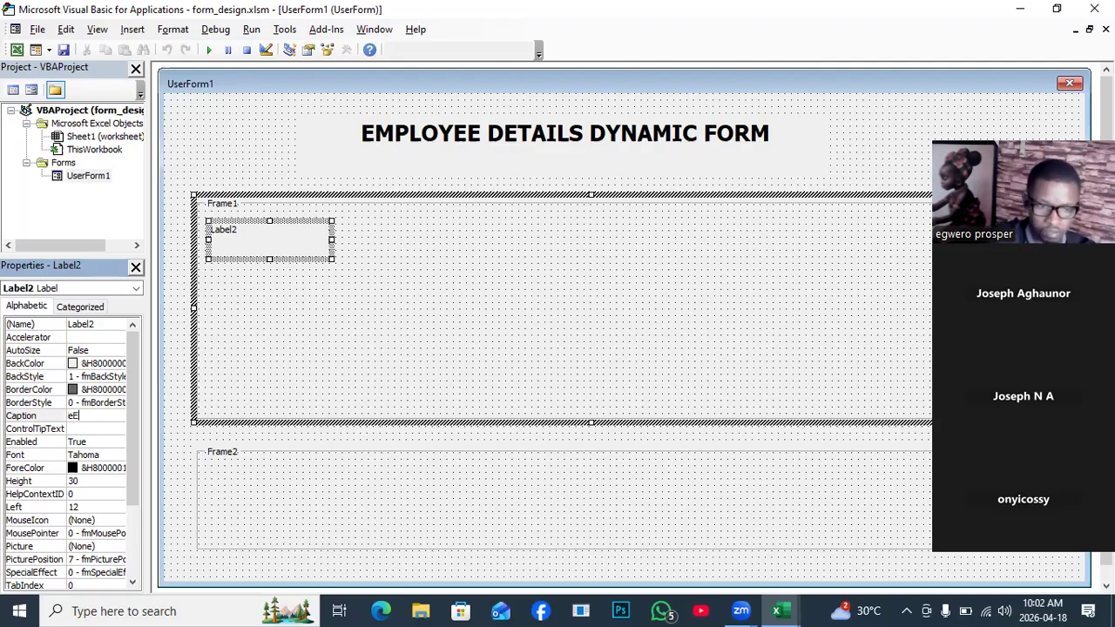
key(BackSpace)
key(BackSpace)
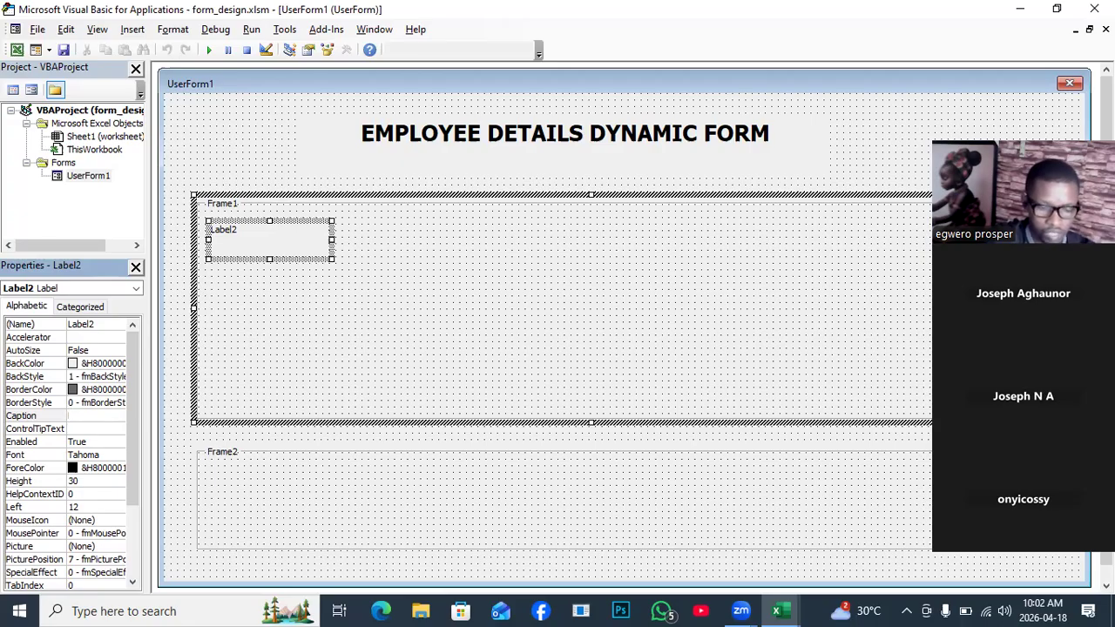
text(EMP)
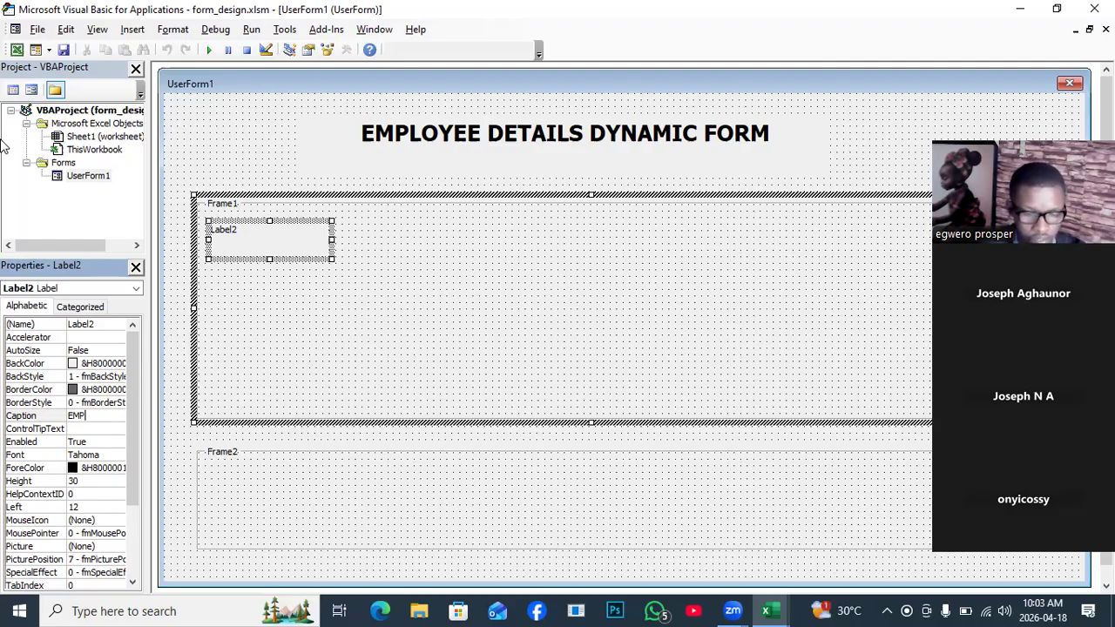
text(ID)
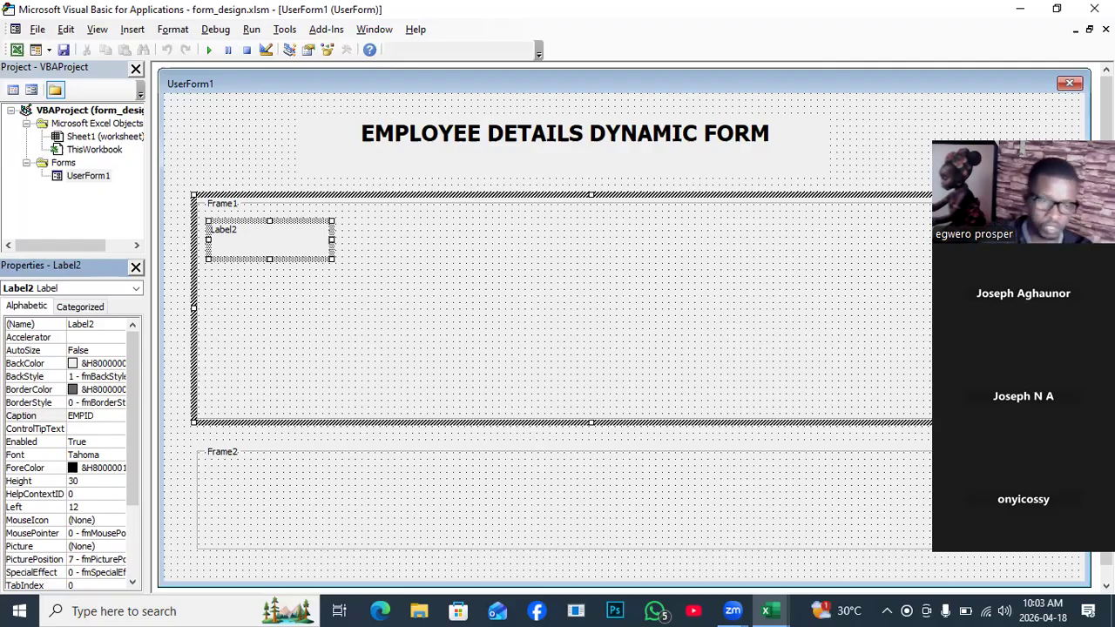
click(274, 231)
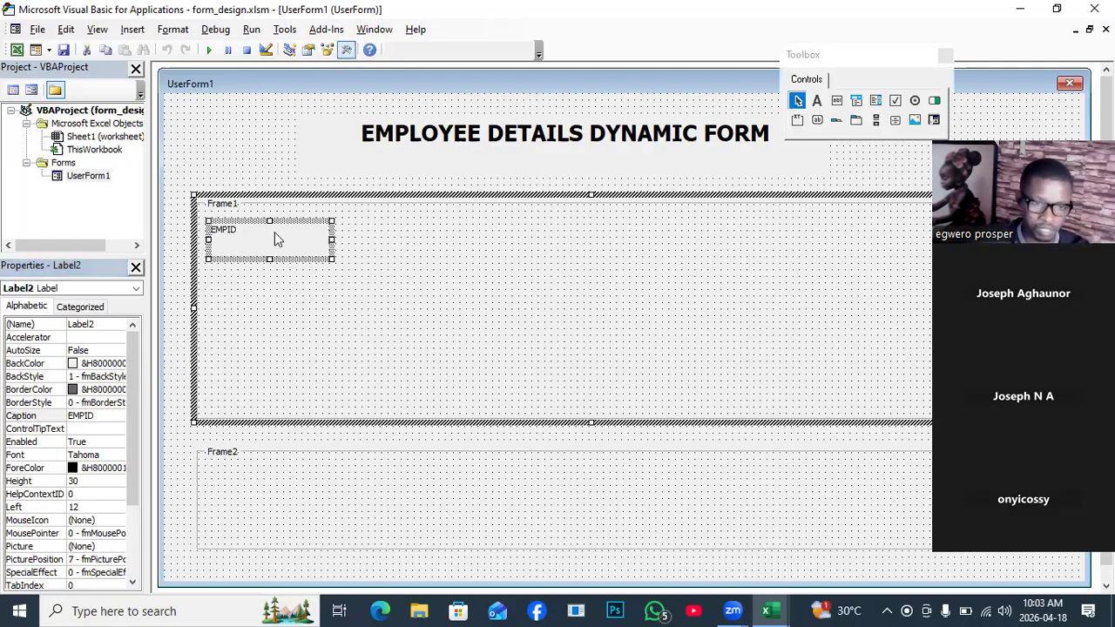
Open the system colour choices for the EMPID label's text colour.
click(229, 260)
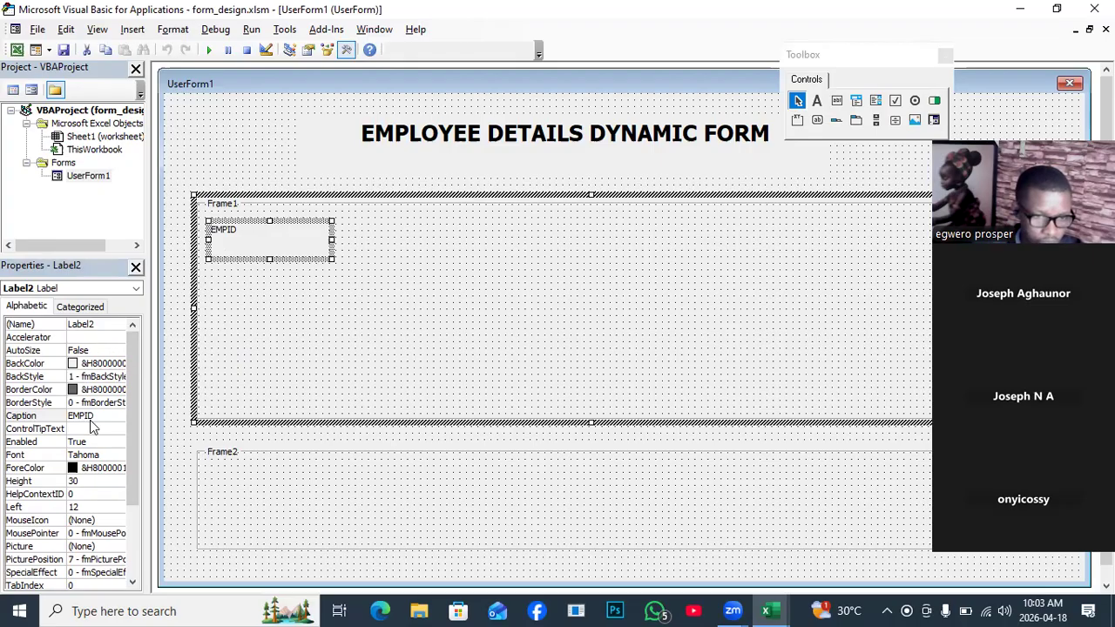
click(75, 472)
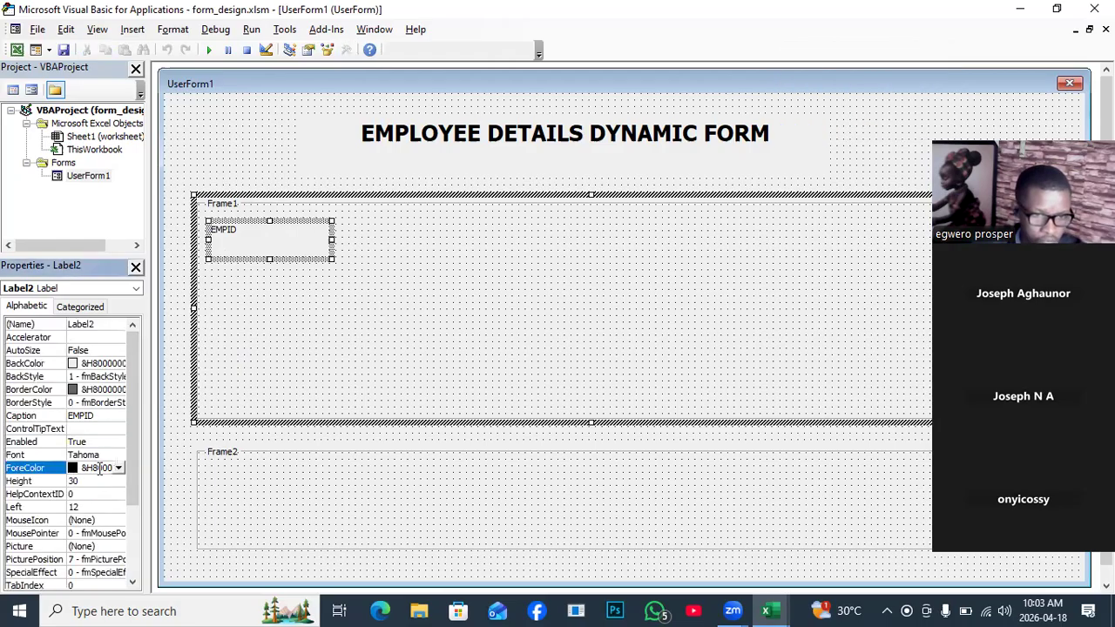
click(118, 468)
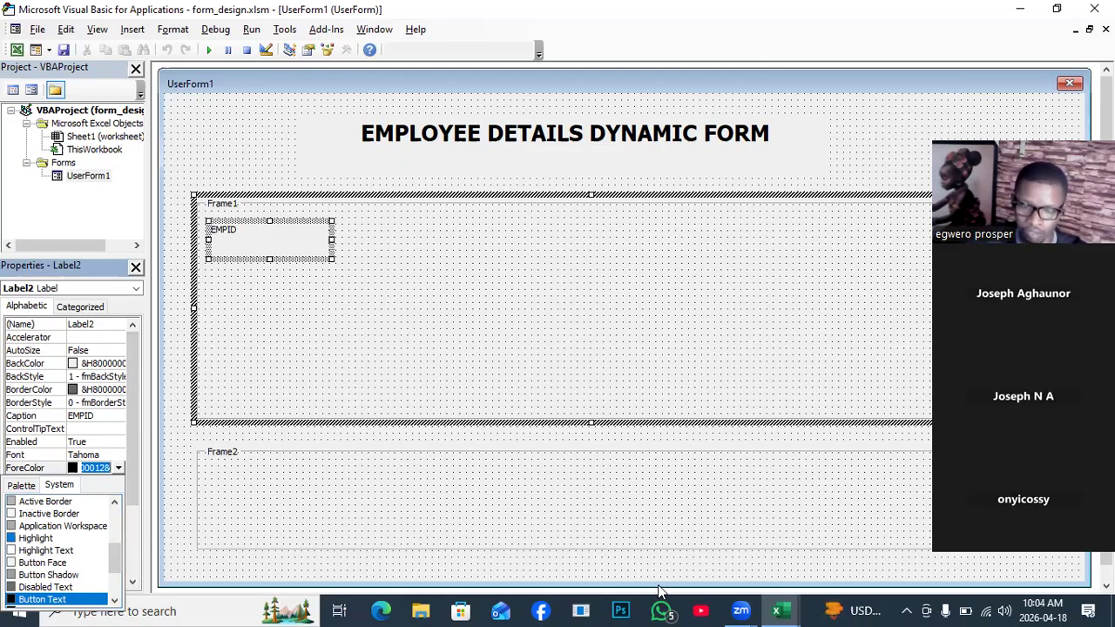
Check the row 6 column headings in the form_design worksheet and return to the form design in the Visual Basic editor.
mouse_move(788, 607)
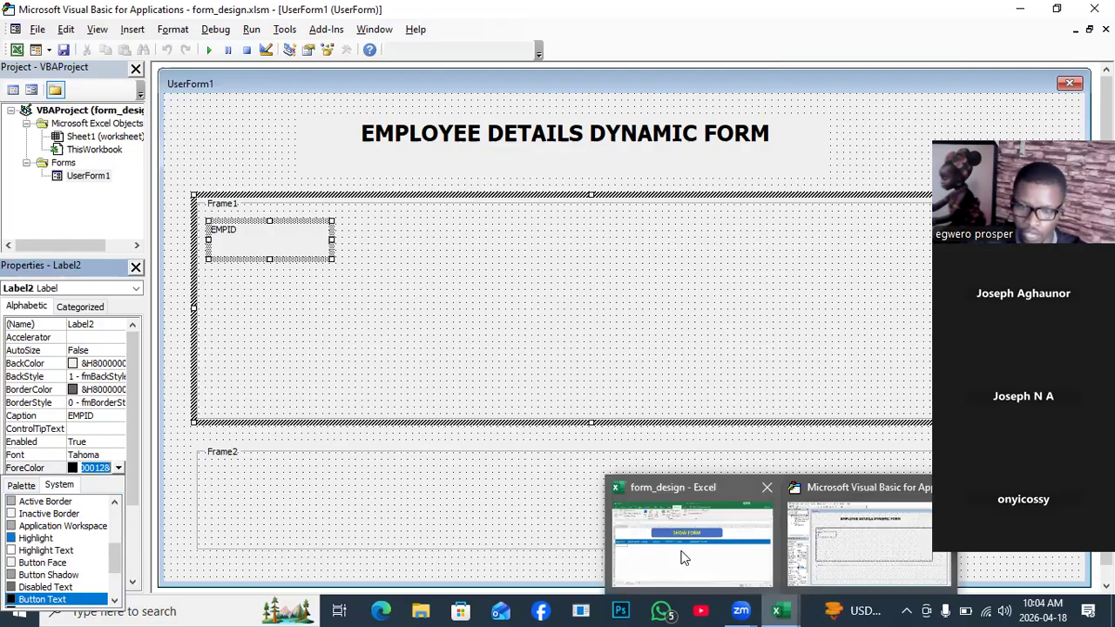
click(659, 548)
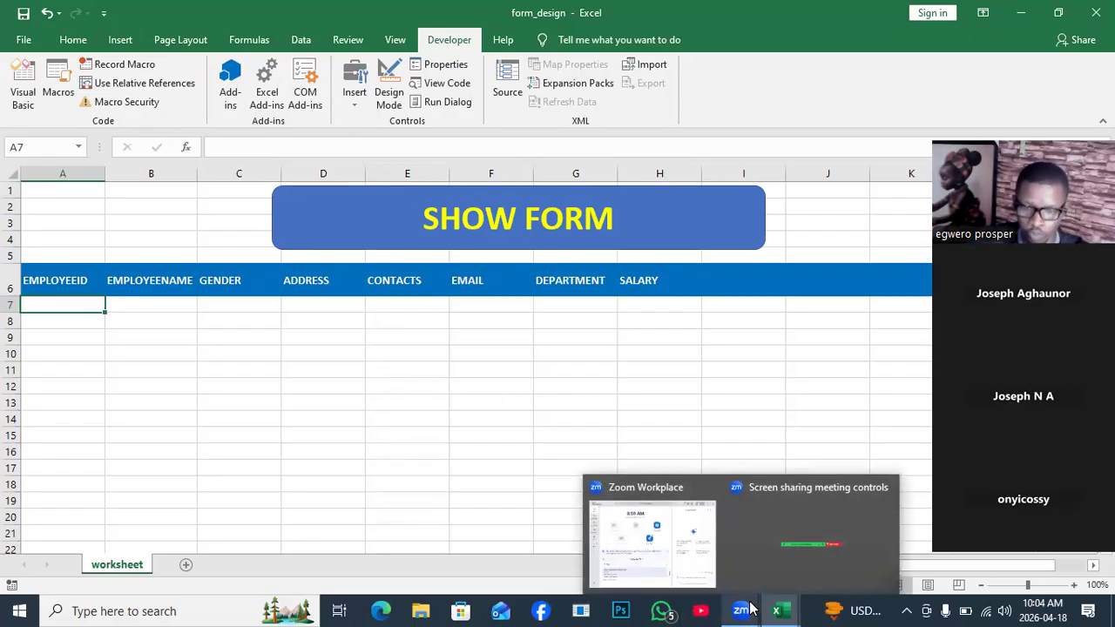
mouse_move(788, 608)
click(854, 551)
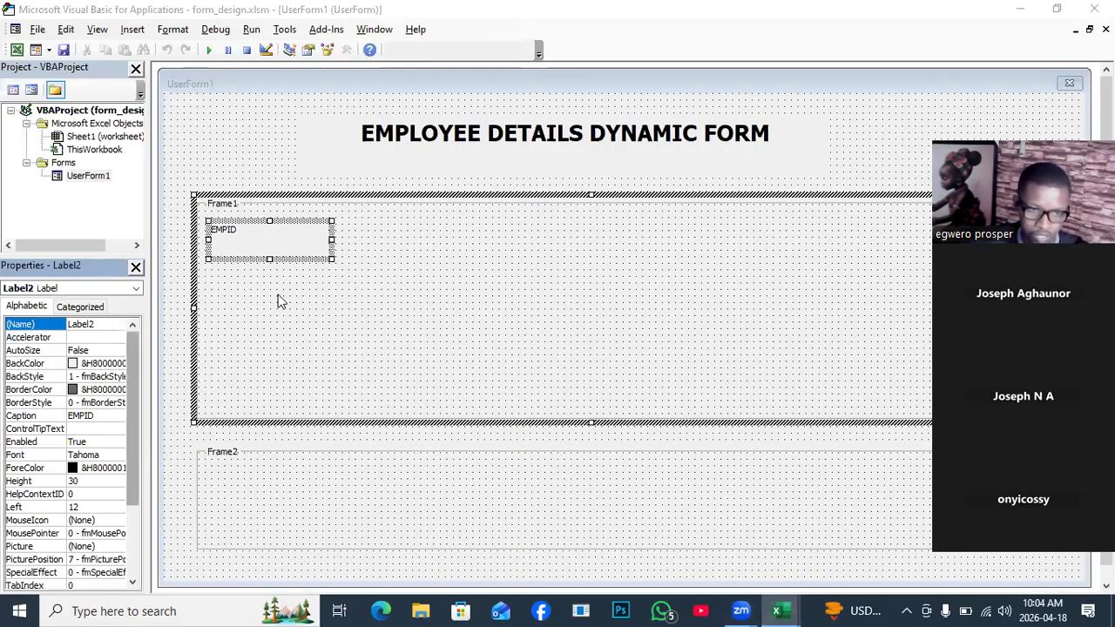
Set the EMPID label's text colour to the Highlight system colour.
click(240, 257)
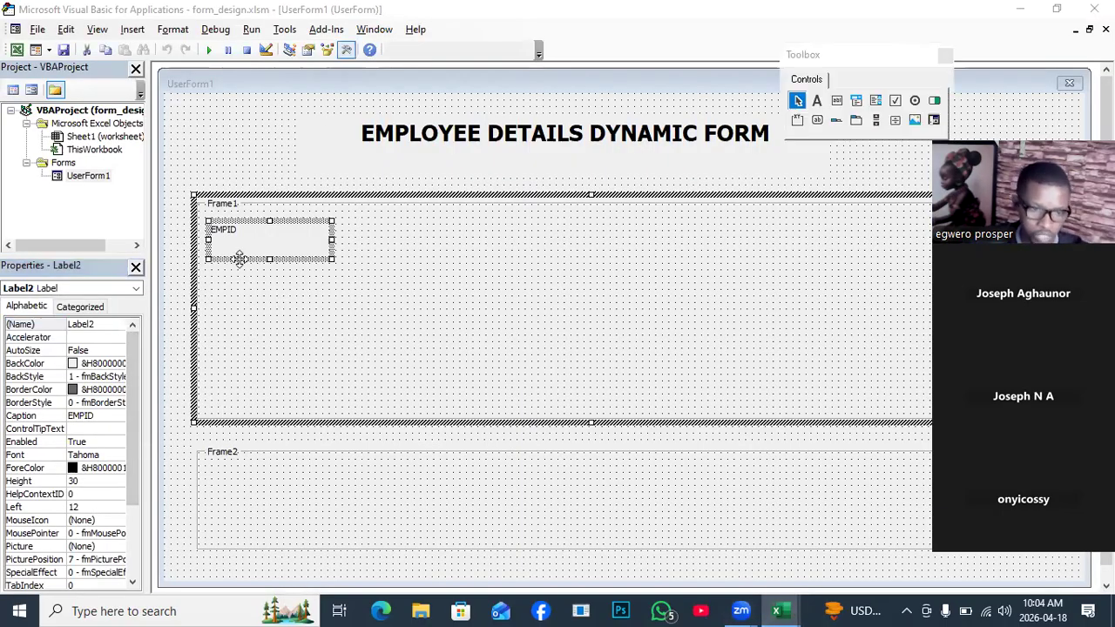
click(75, 470)
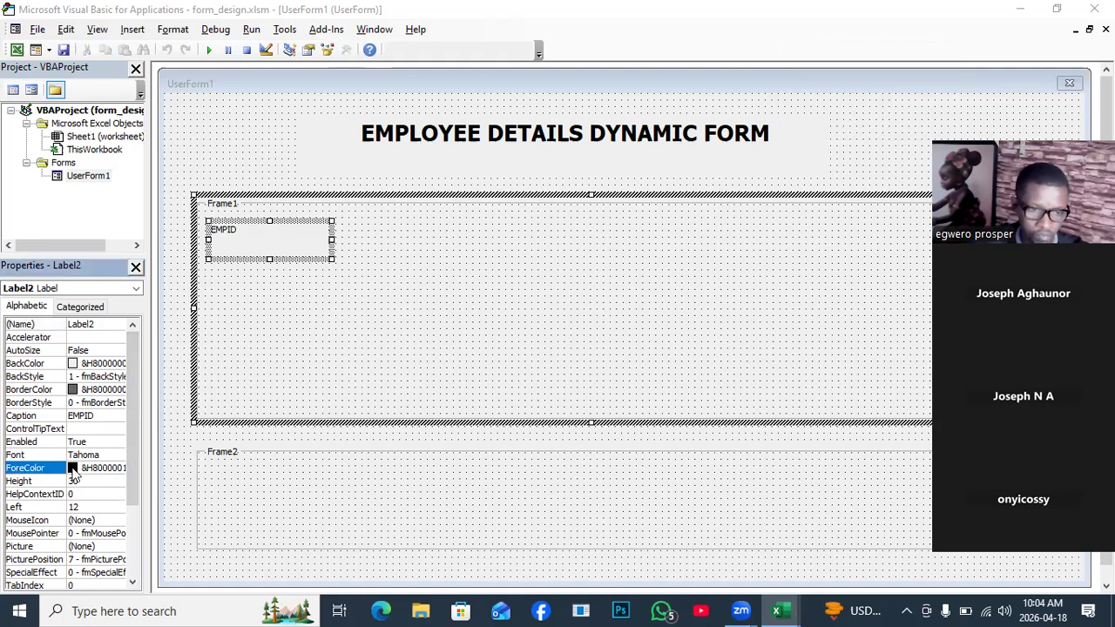
click(119, 469)
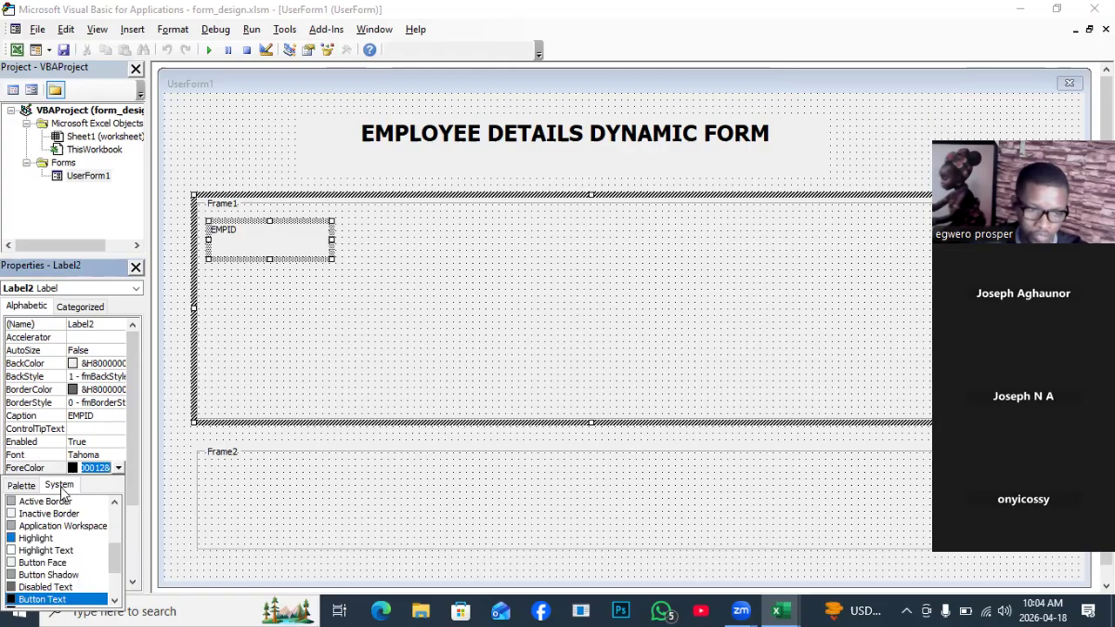
click(13, 538)
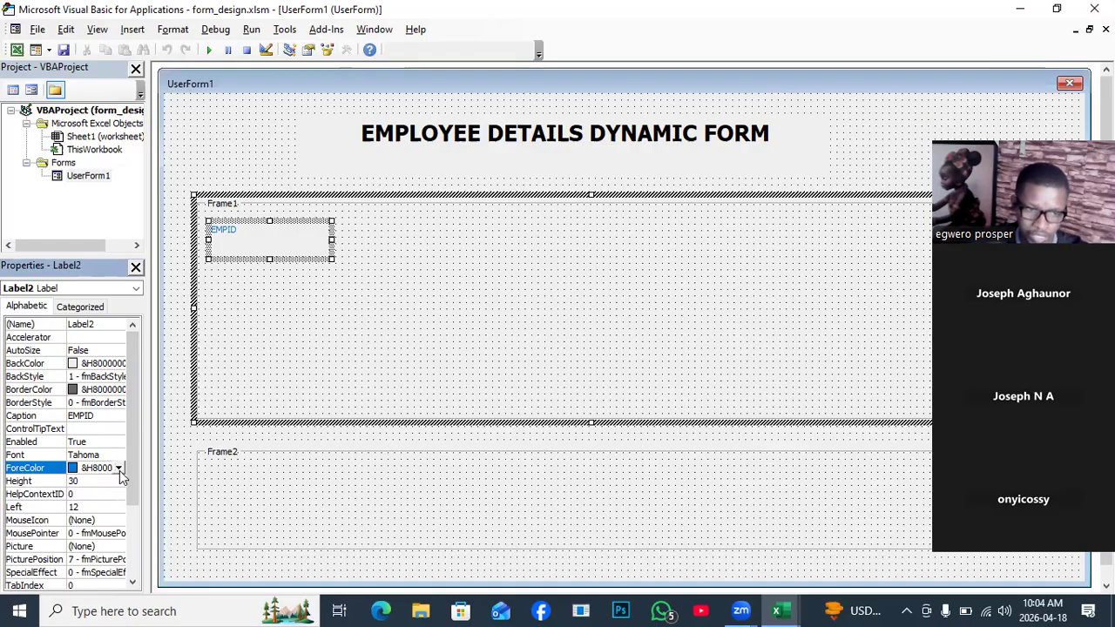
Set the EMPID label's text colour to a teal shade from the colour palette.
click(119, 469)
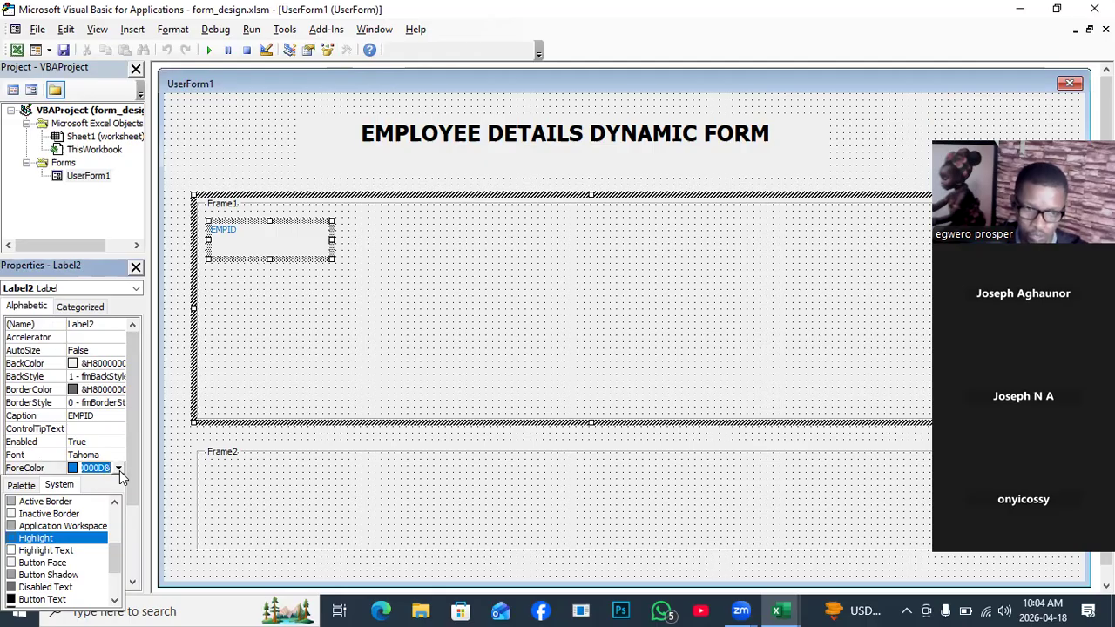
click(23, 486)
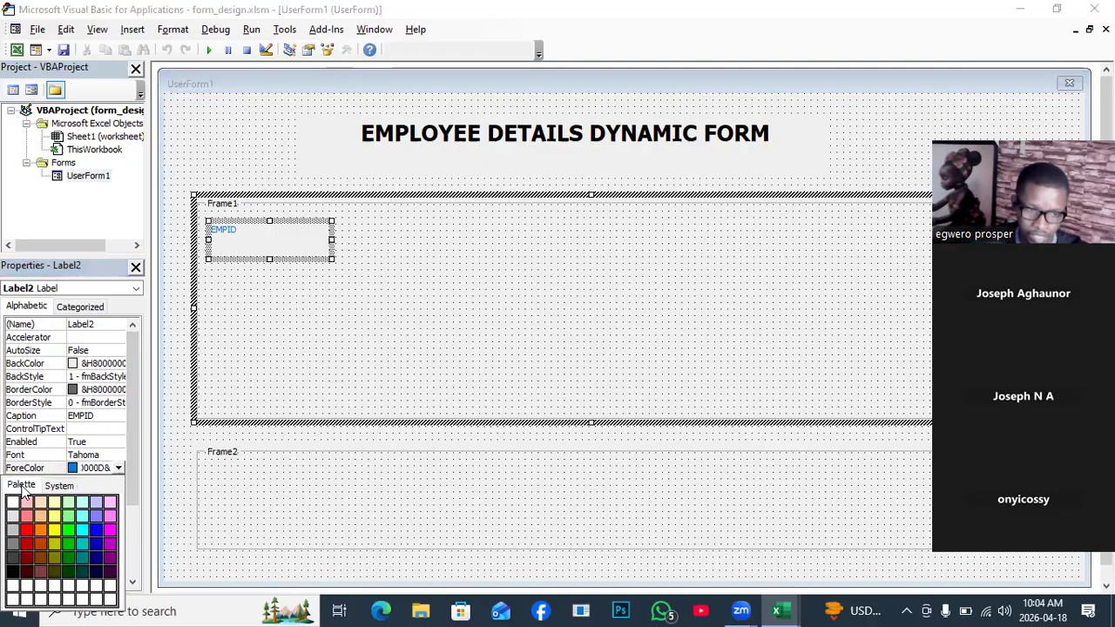
click(84, 514)
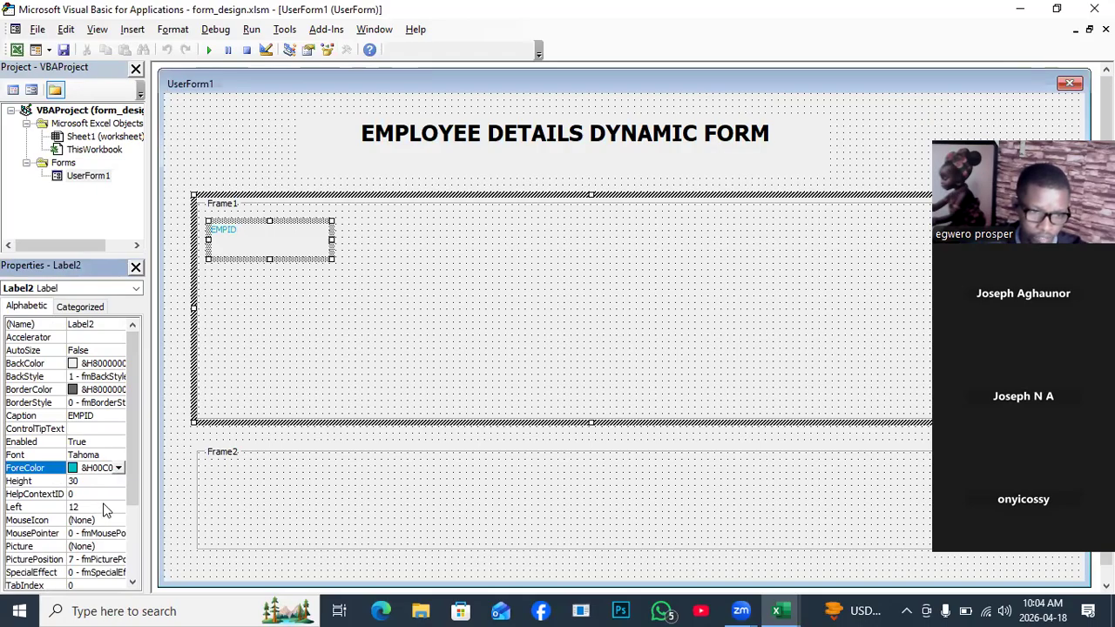
Try centred text alignment on the EMPID label and return it to left alignment.
scroll(103, 510, down, 1)
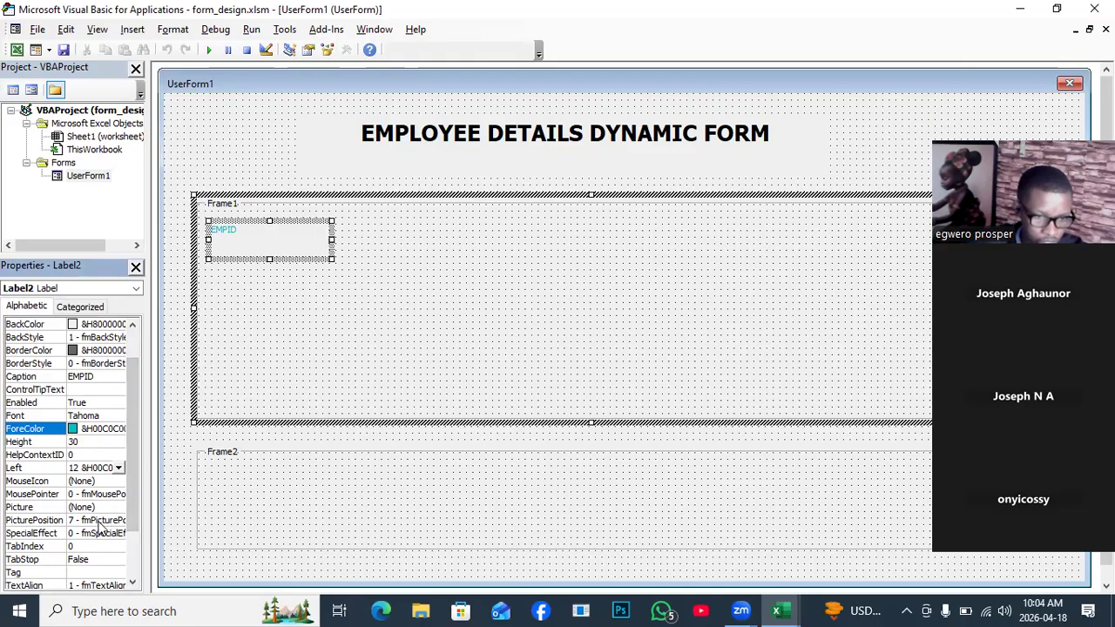
scroll(99, 527, down, 2)
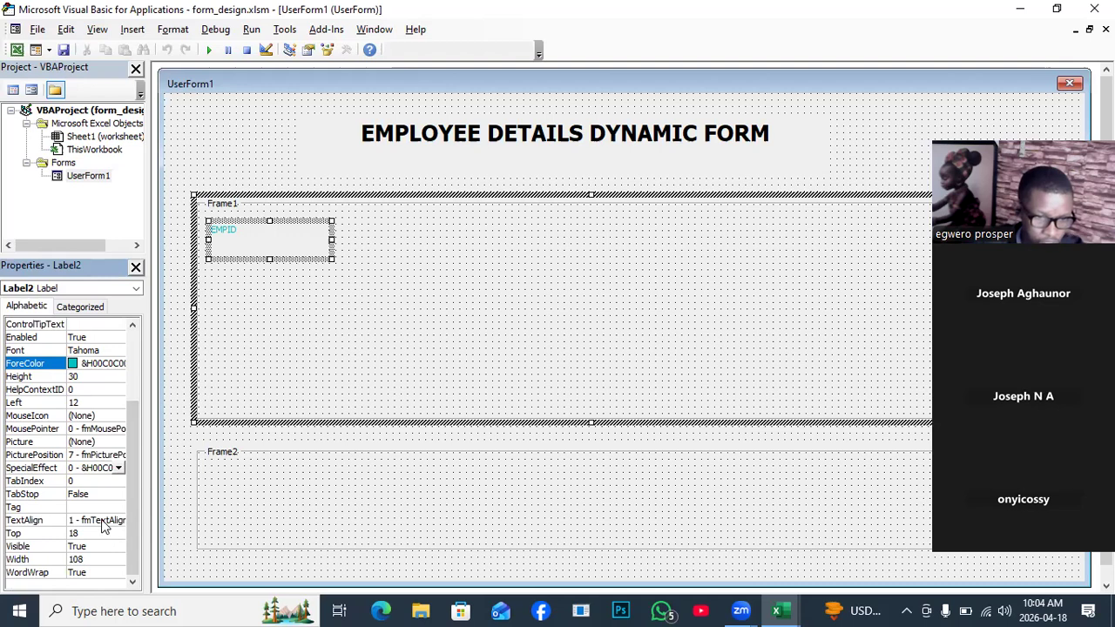
click(101, 523)
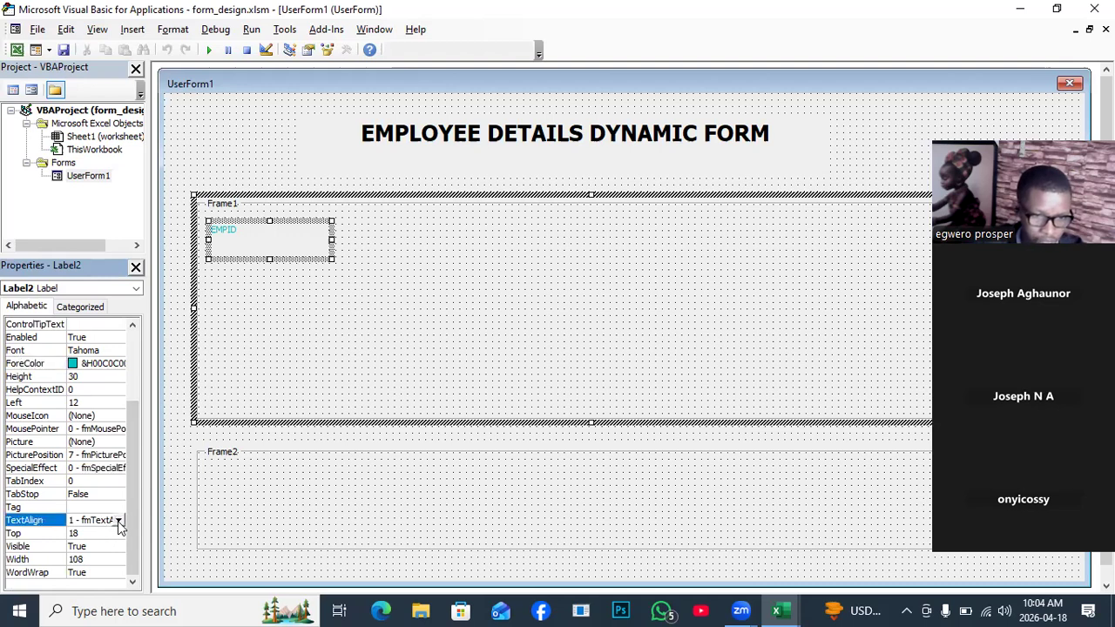
click(119, 522)
click(87, 547)
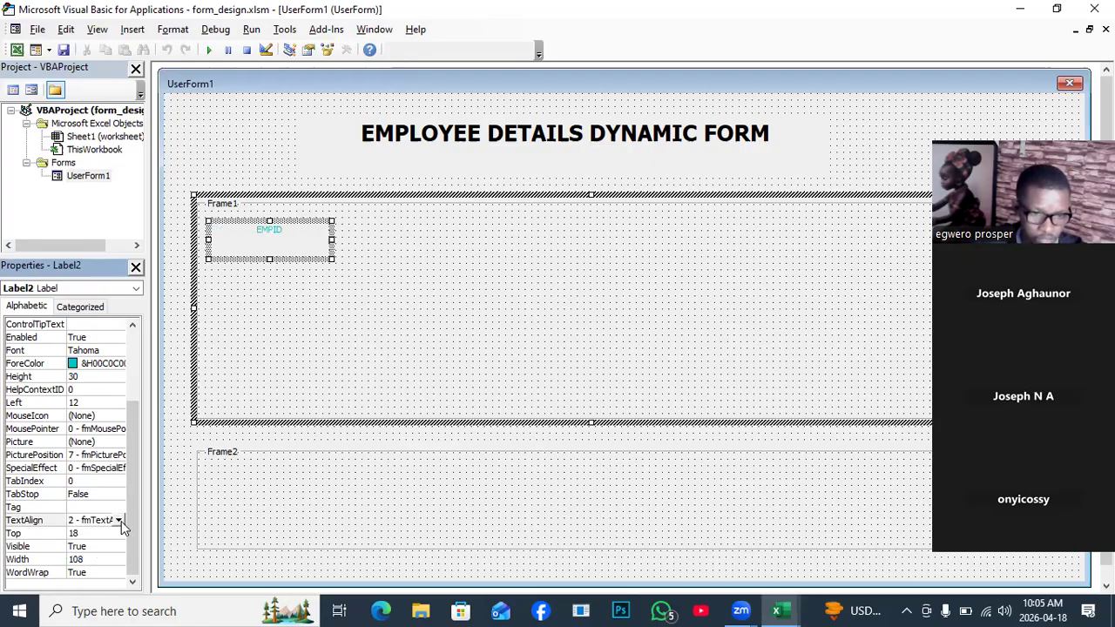
click(119, 520)
click(87, 532)
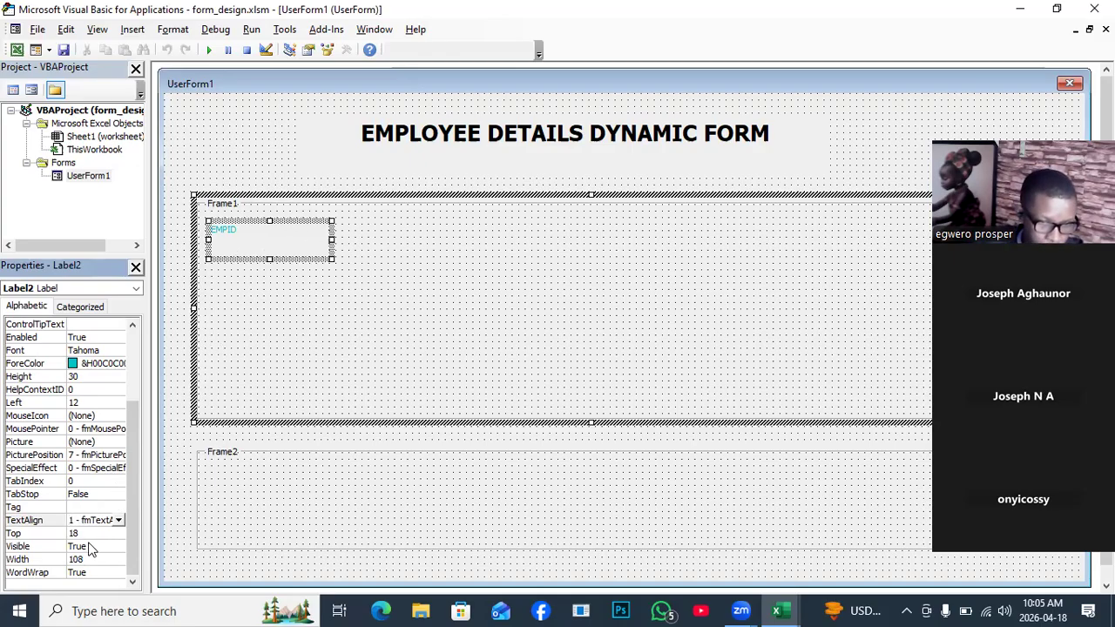
Set the EMPID label's height to 20.
scroll(88, 549, up, 2)
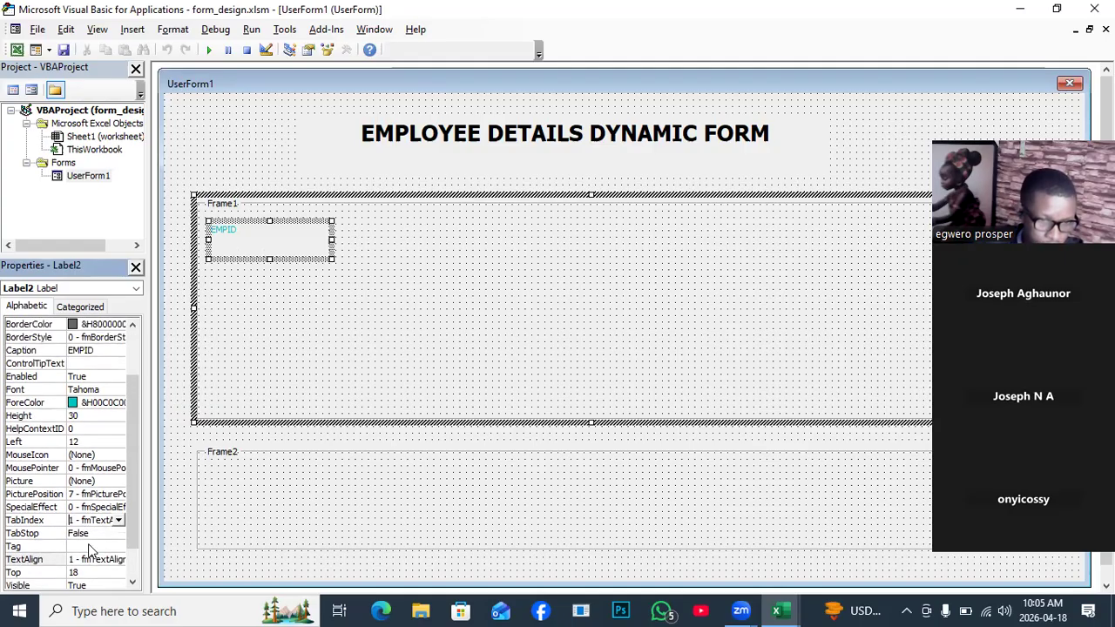
click(74, 454)
double_click(74, 455)
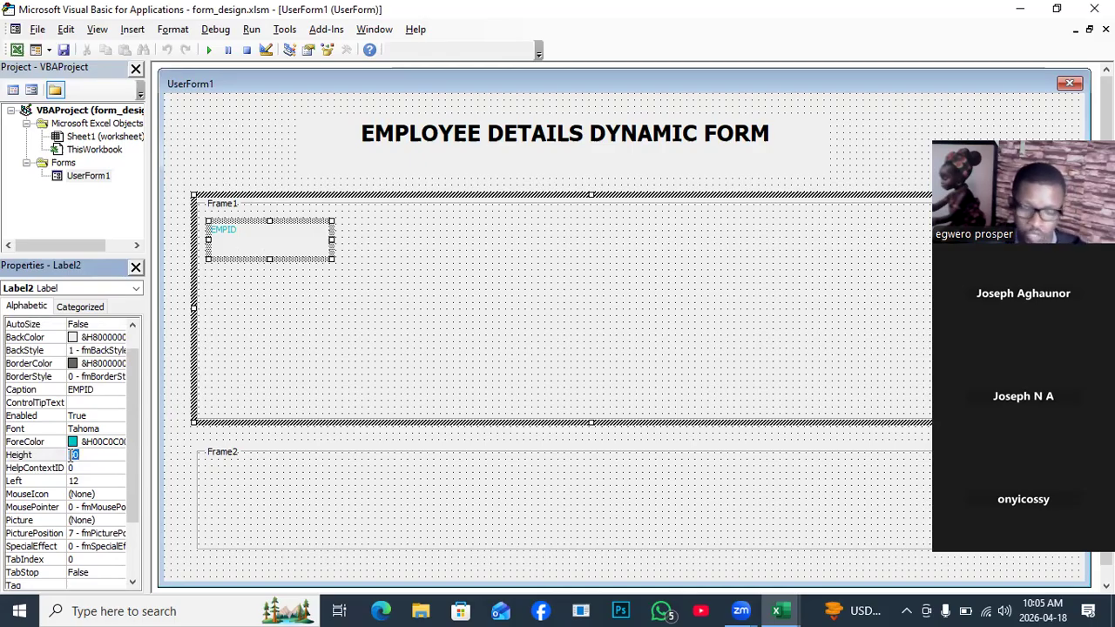
text(20)
click(362, 275)
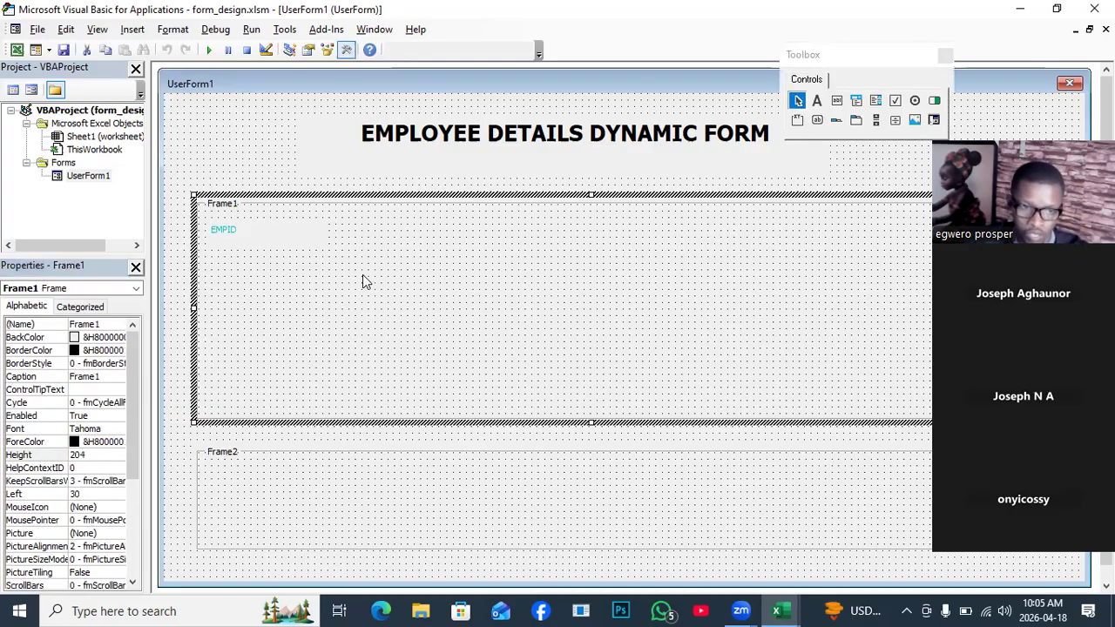
Narrow the EMPID label to about half its width, keeping its left edge in place.
click(280, 249)
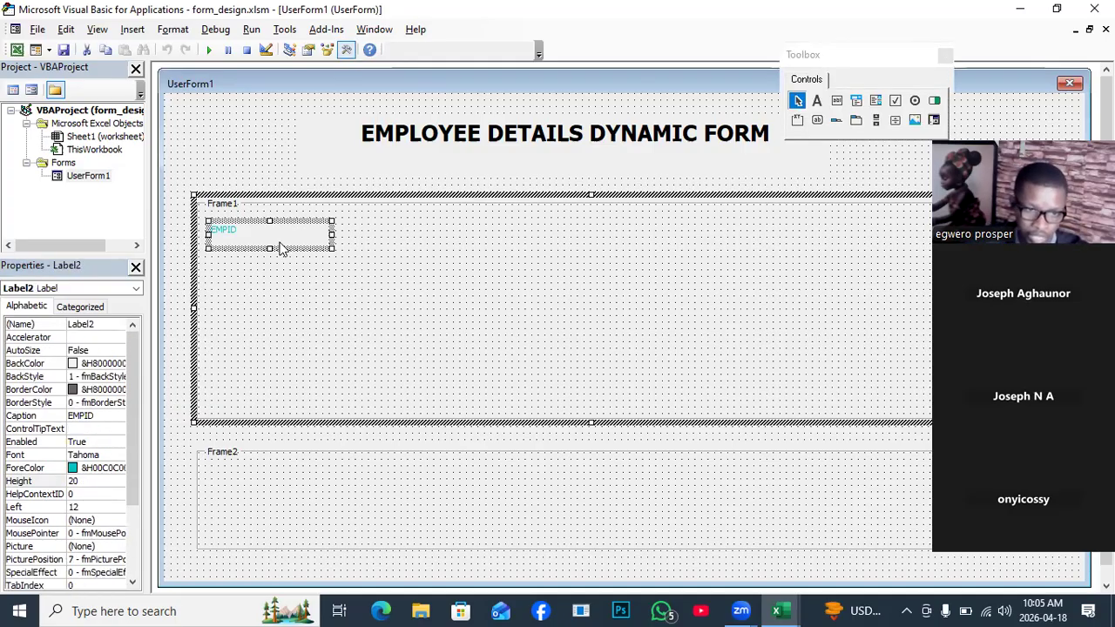
drag(306, 231, 276, 233)
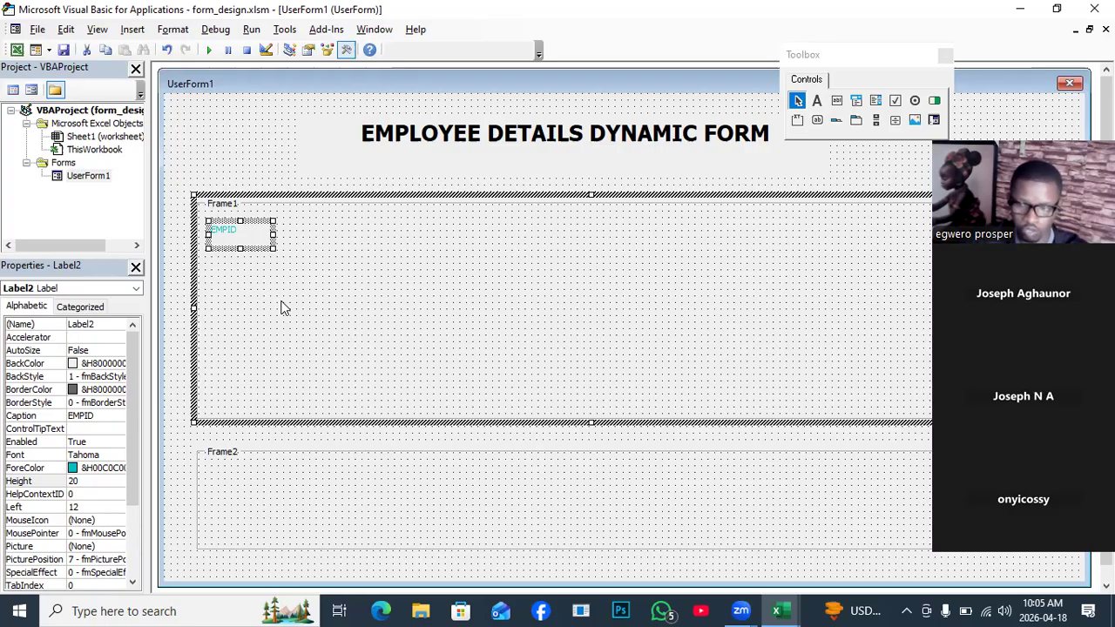
click(281, 306)
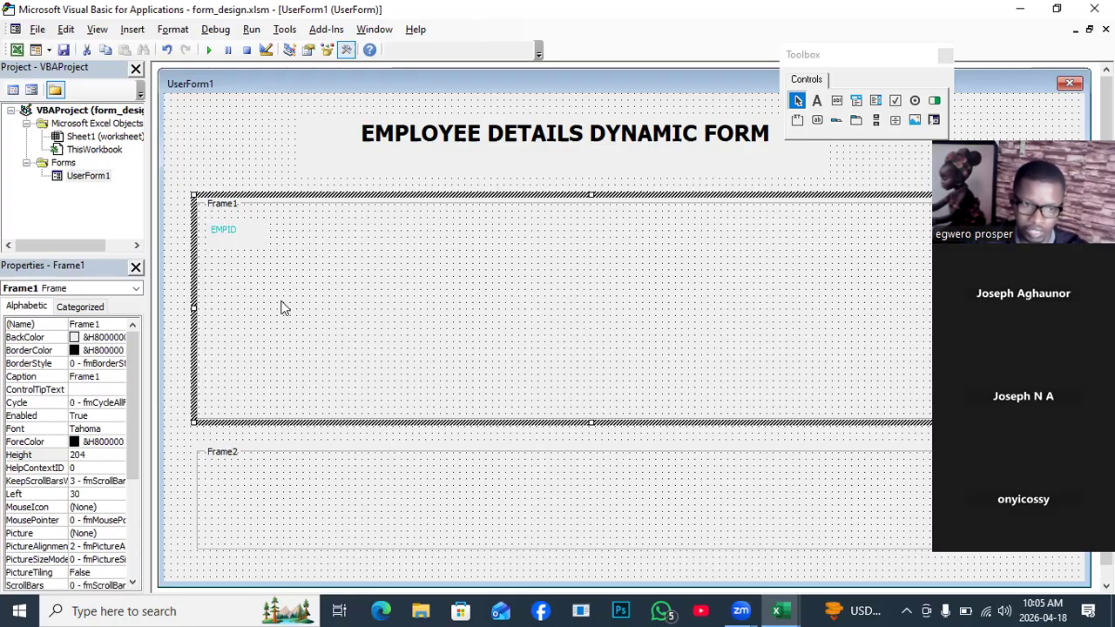
click(266, 241)
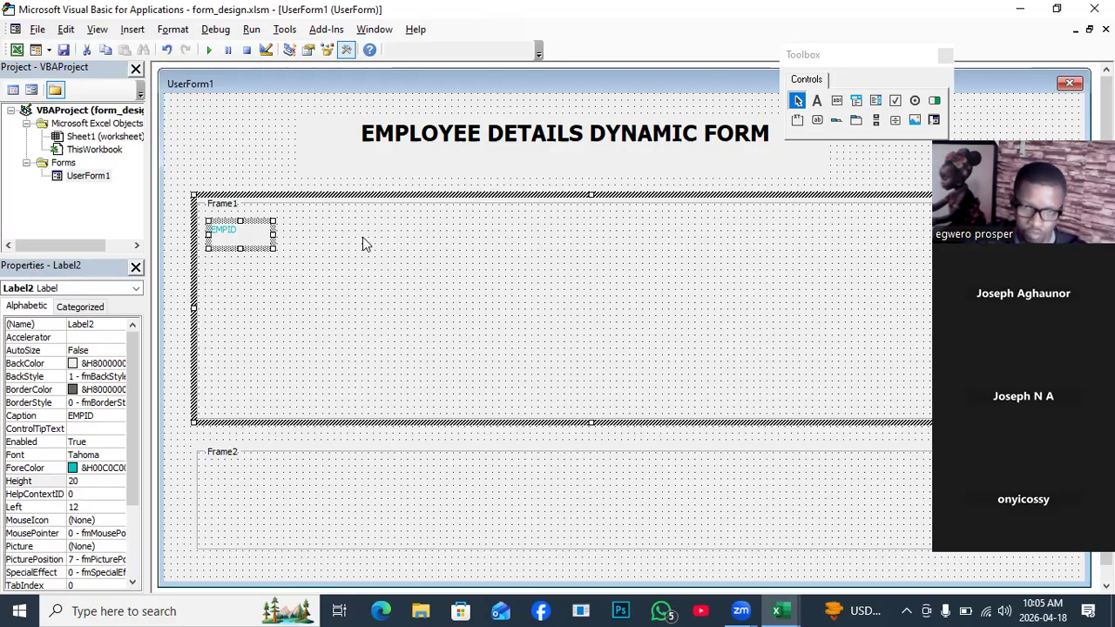
Draw a text box about 30 high just to the right of the EMPID label and shift it slightly closer to the label.
click(836, 103)
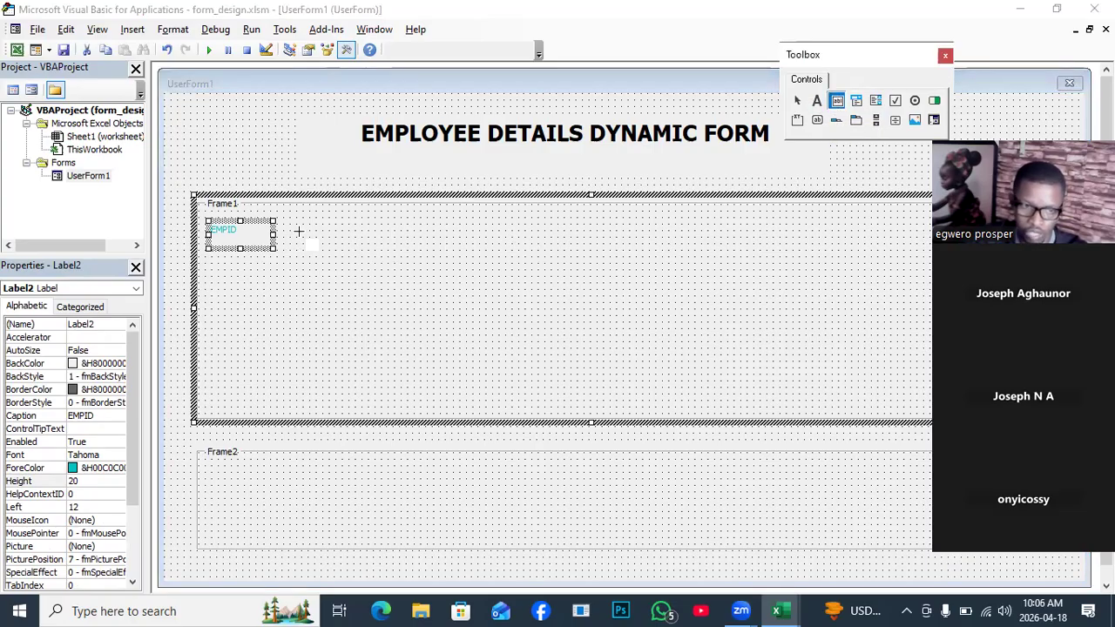
drag(289, 219, 435, 253)
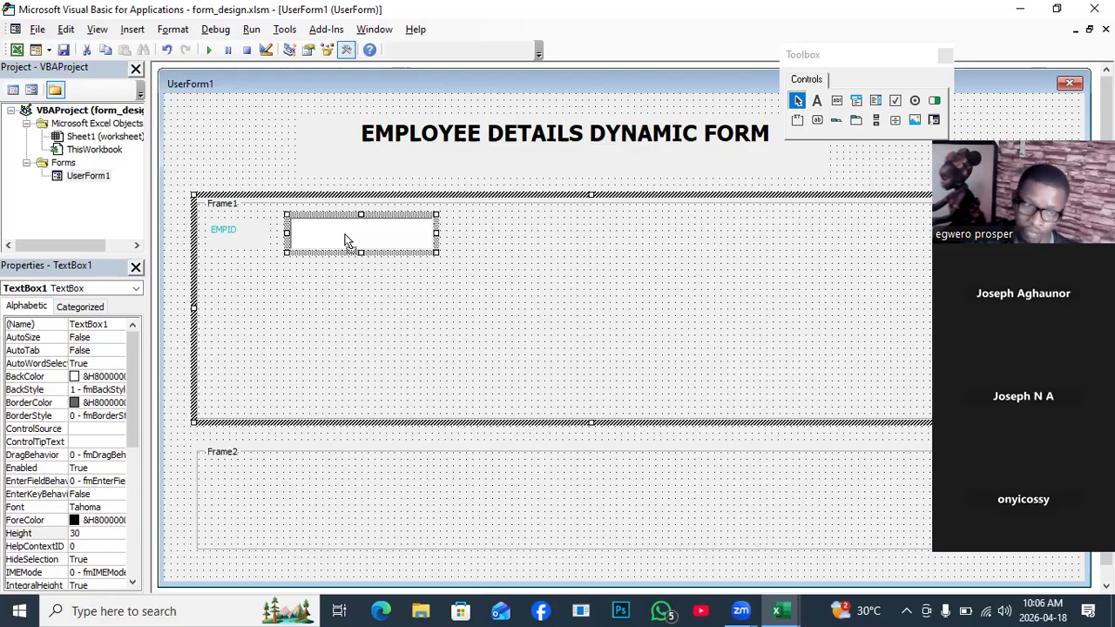
drag(337, 235, 337, 233)
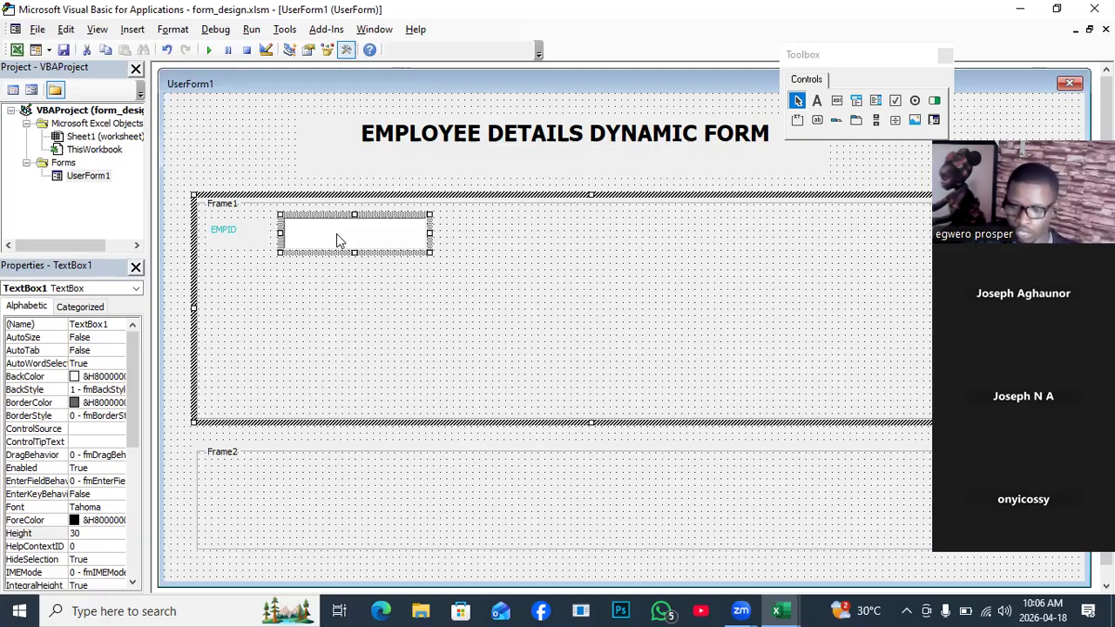
click(337, 234)
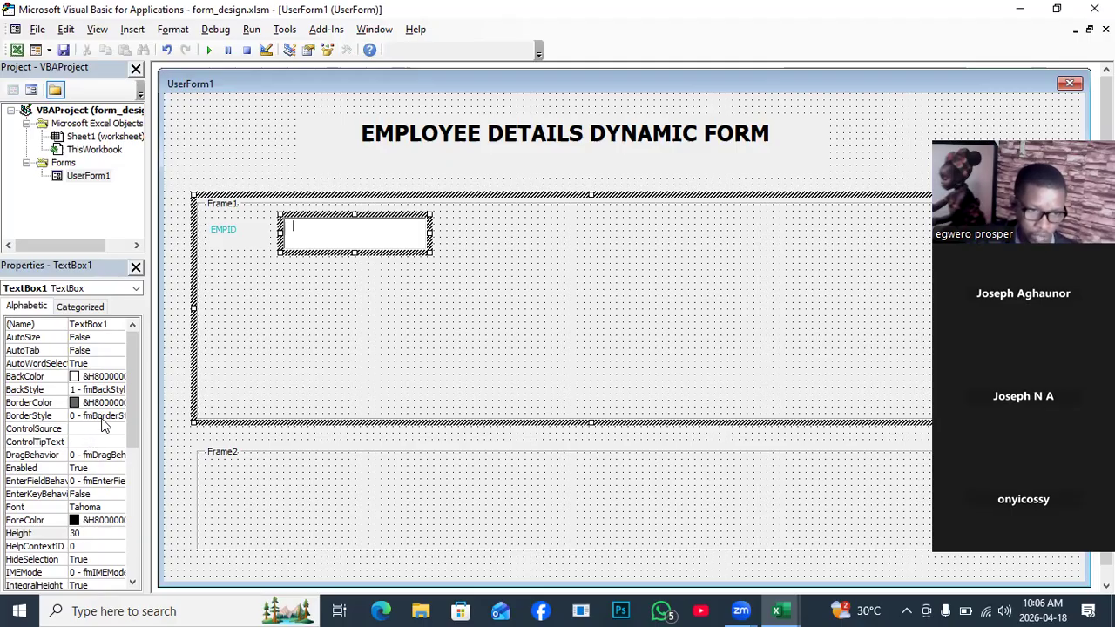
Name the text box beside the EMPID label txtID.
click(110, 324)
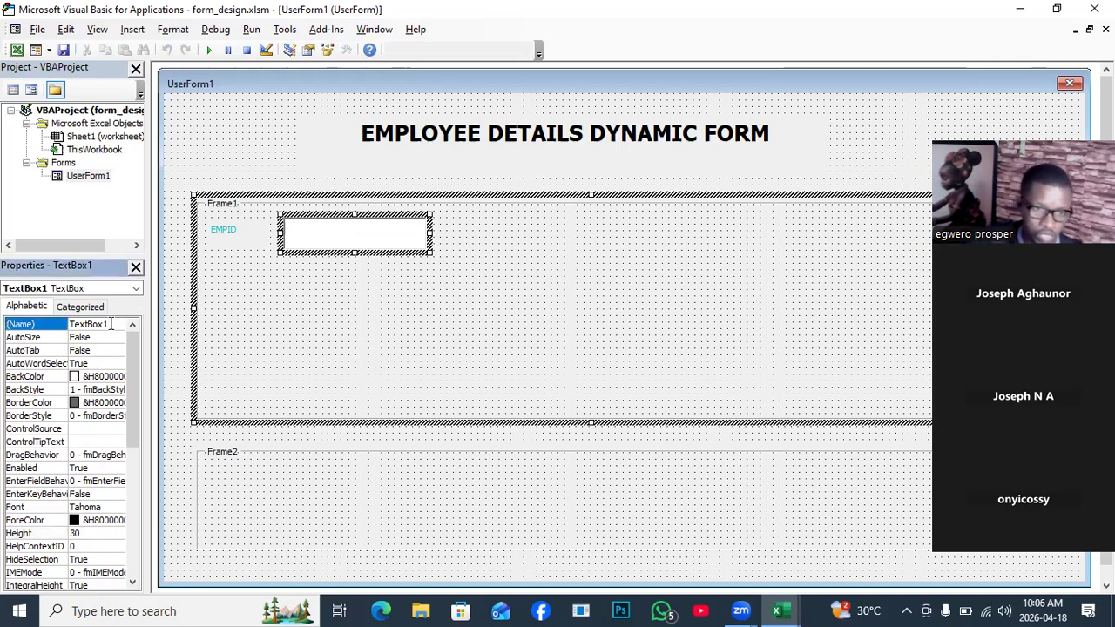
click(111, 324)
key(BackSpace)
key(BackSpace)
key(BackSpace)
key(BackSpace)
key(BackSpace)
key(BackSpace)
key(BackSpace)
key(BackSpace)
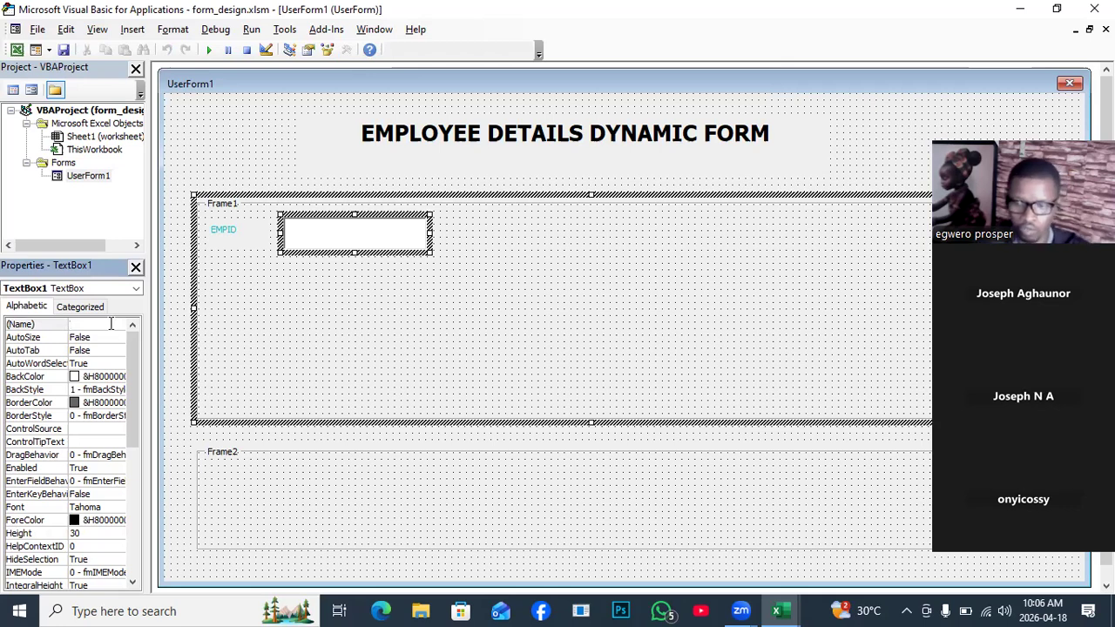
text(TX)
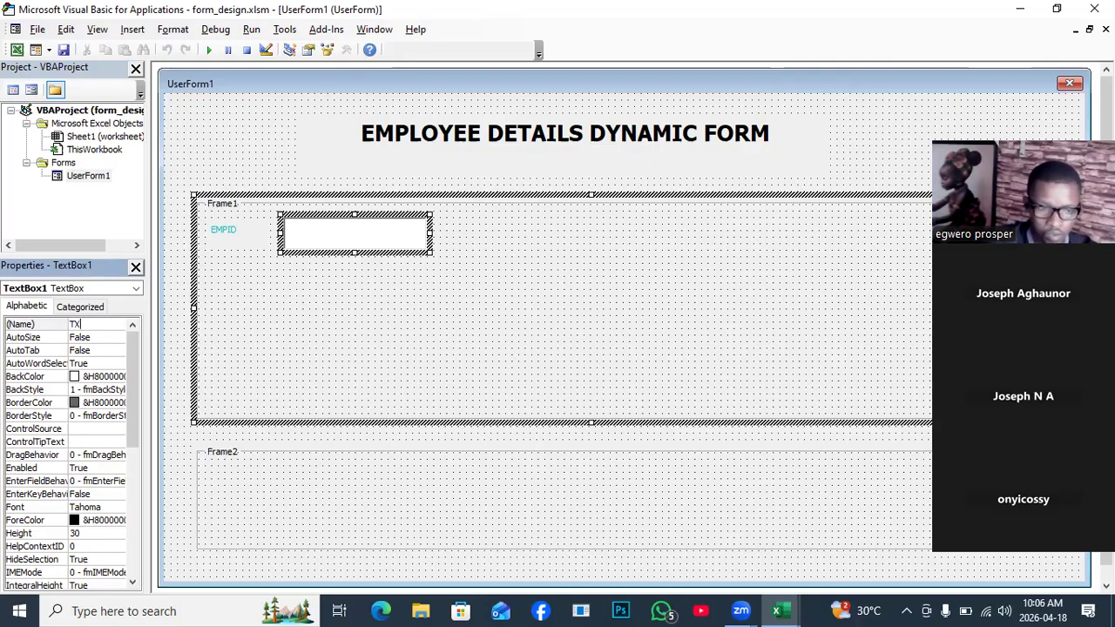
key(BackSpace)
key(BackSpace)
text(txt)
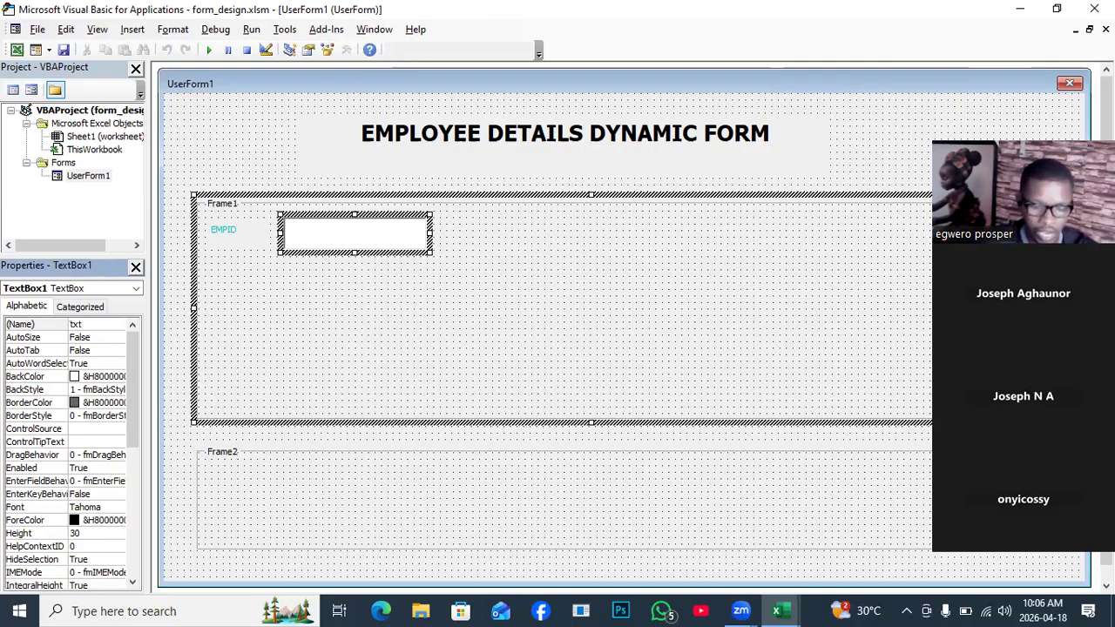
text(ID)
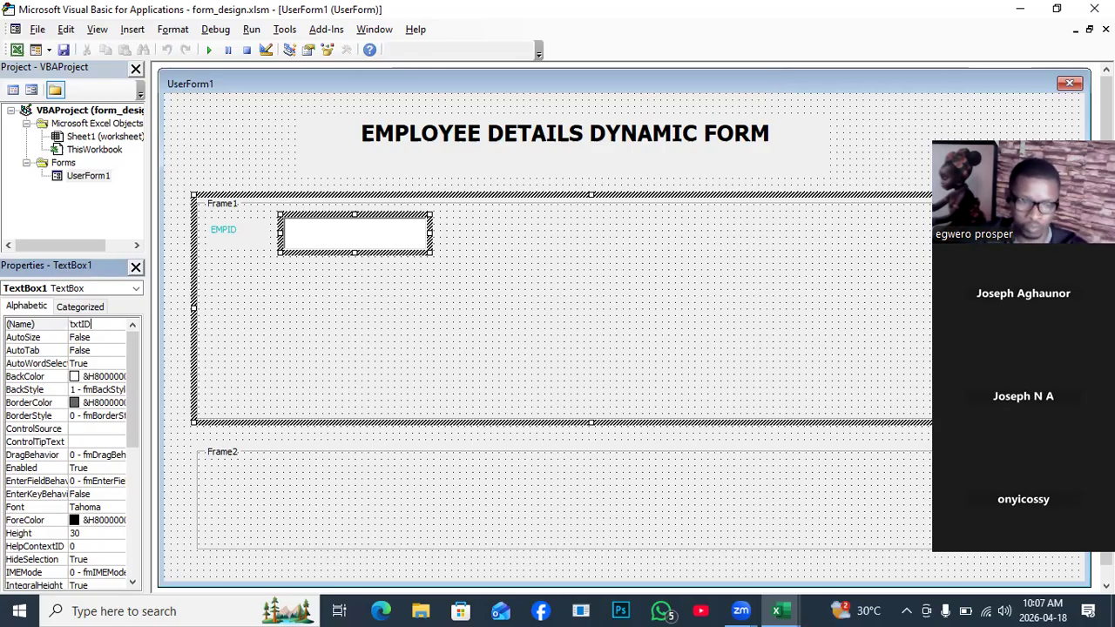
click(325, 297)
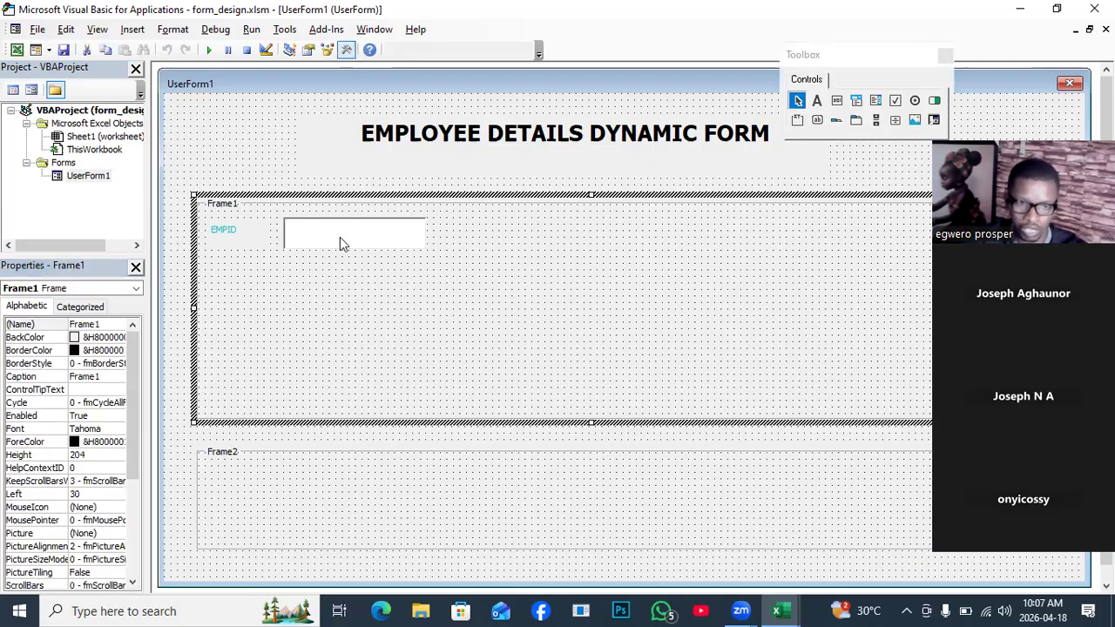
Set the height of the txtID text box to 20.
click(340, 236)
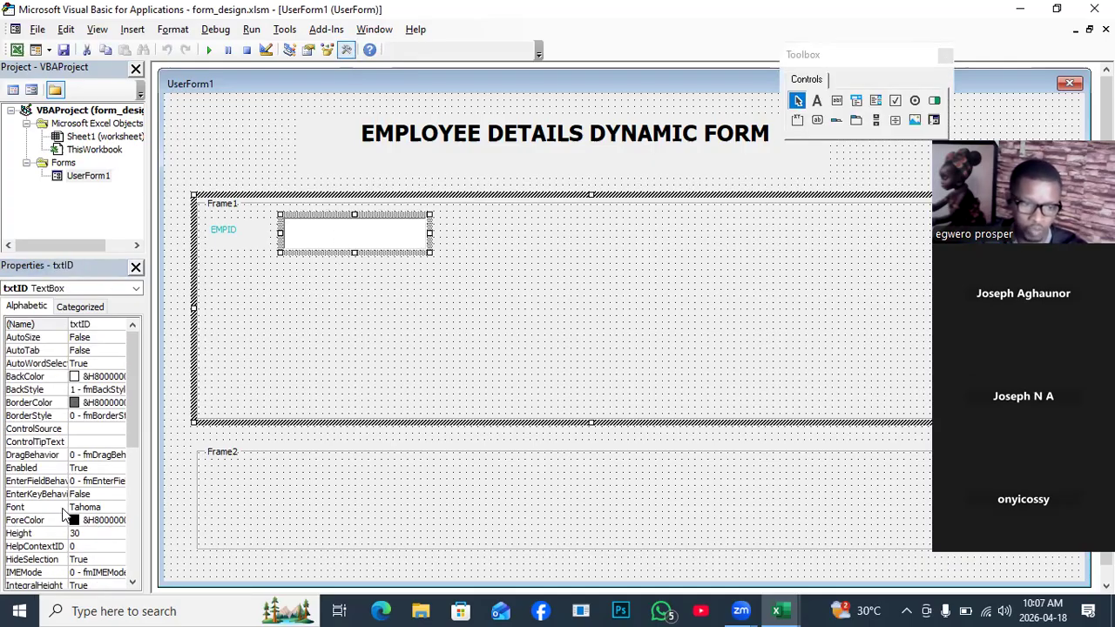
scroll(75, 514, down, 2)
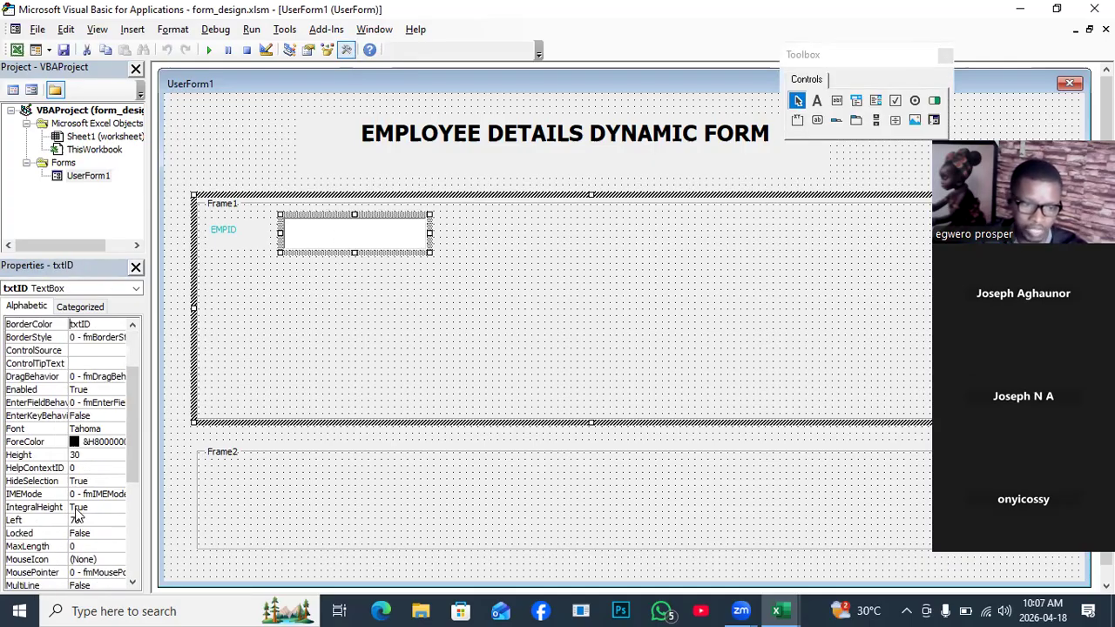
click(348, 233)
click(347, 233)
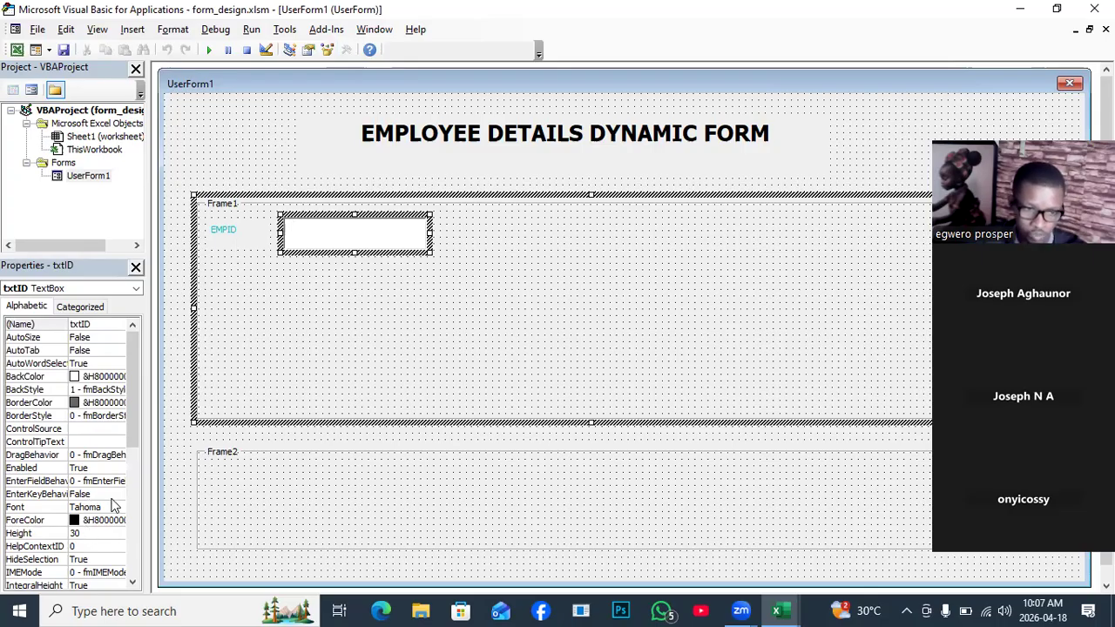
click(337, 254)
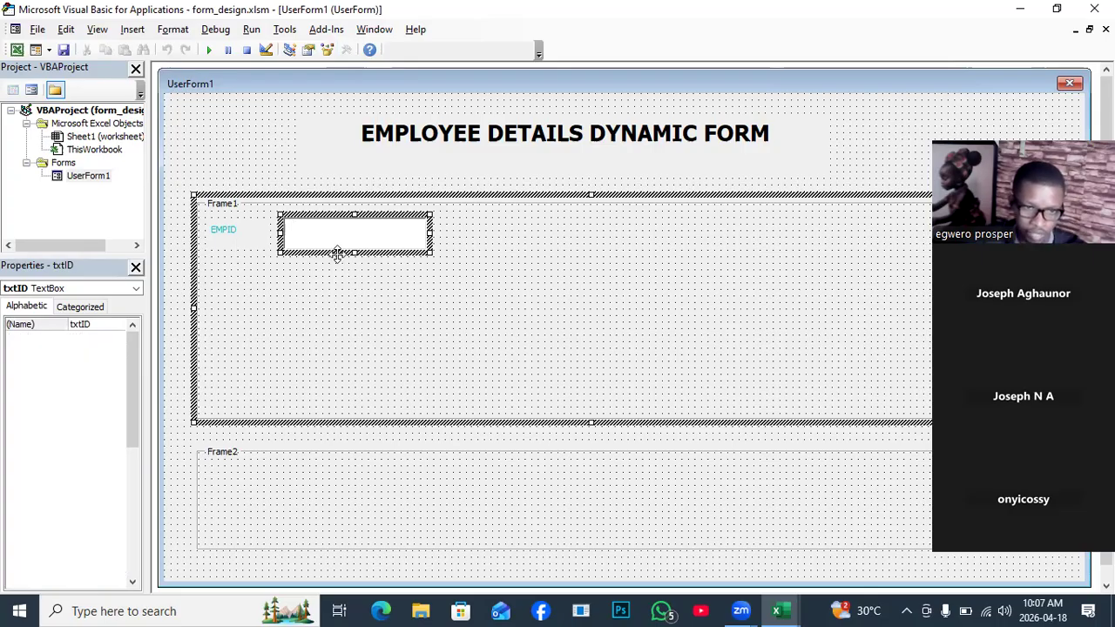
click(341, 239)
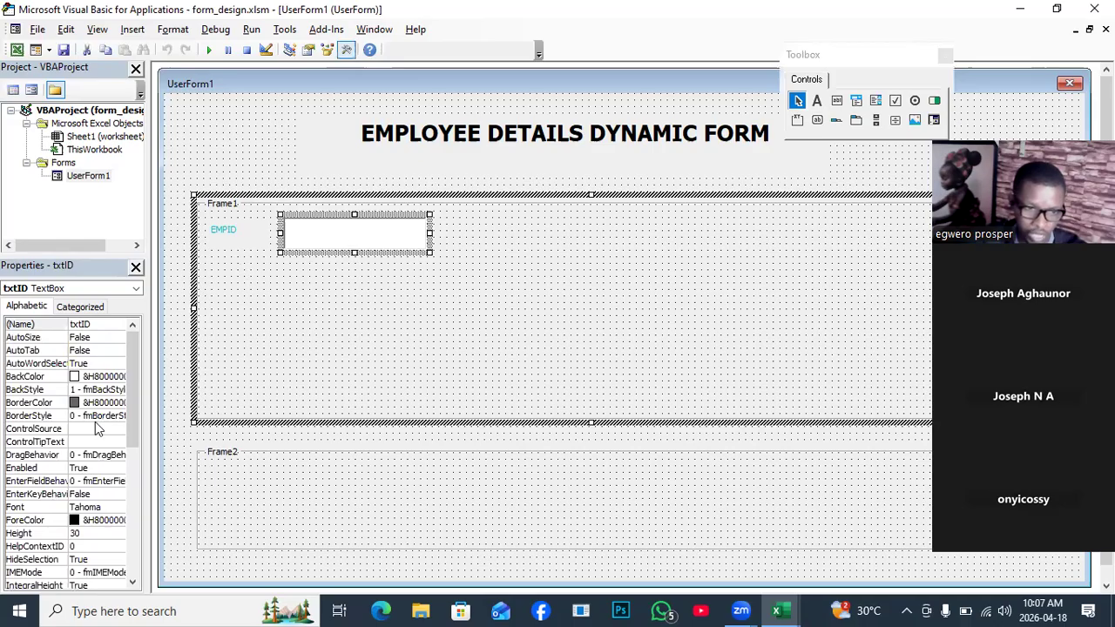
click(84, 534)
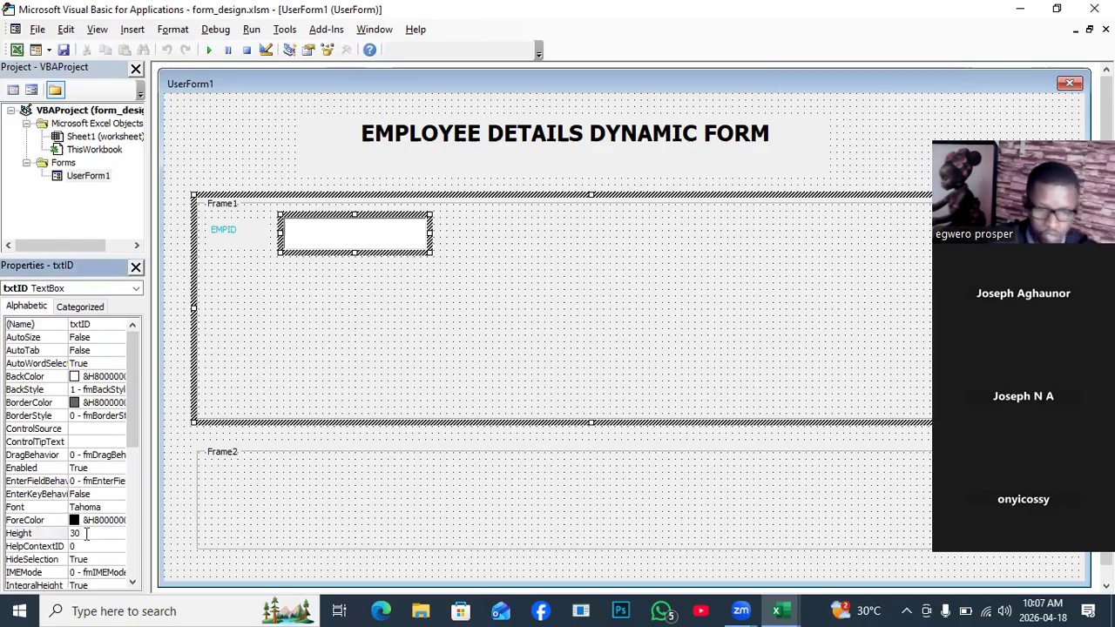
key(BackSpace)
key(BackSpace)
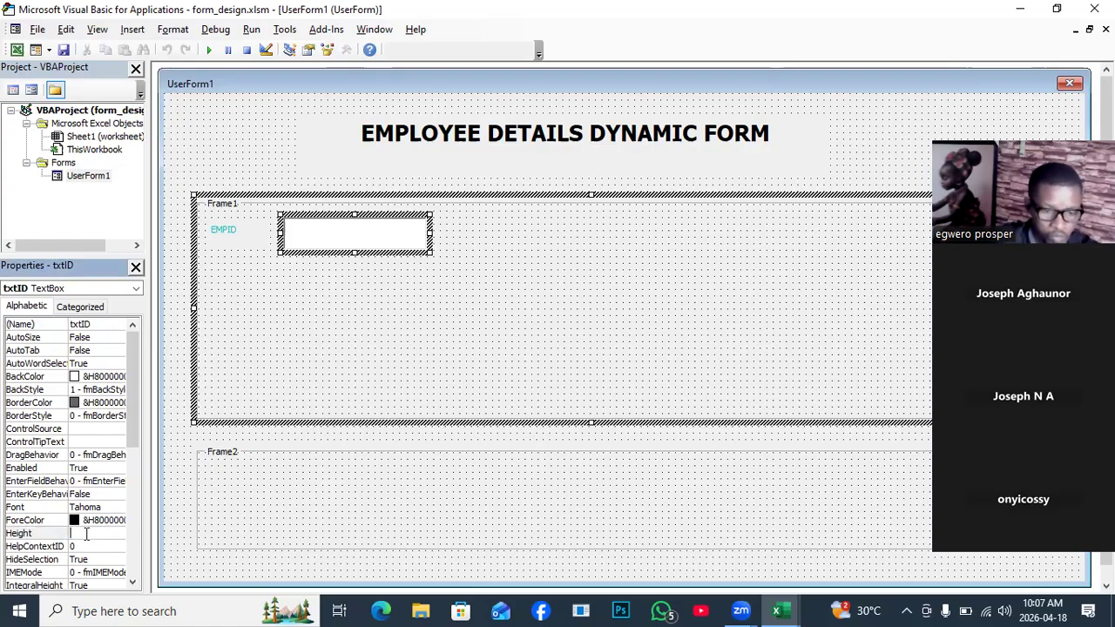
text(20)
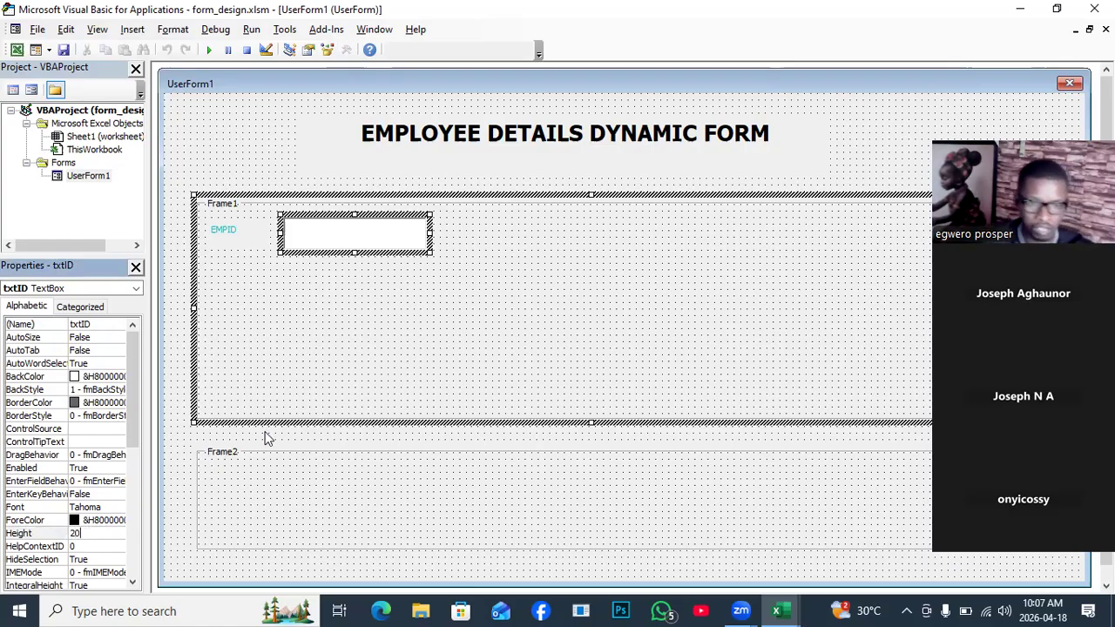
click(323, 316)
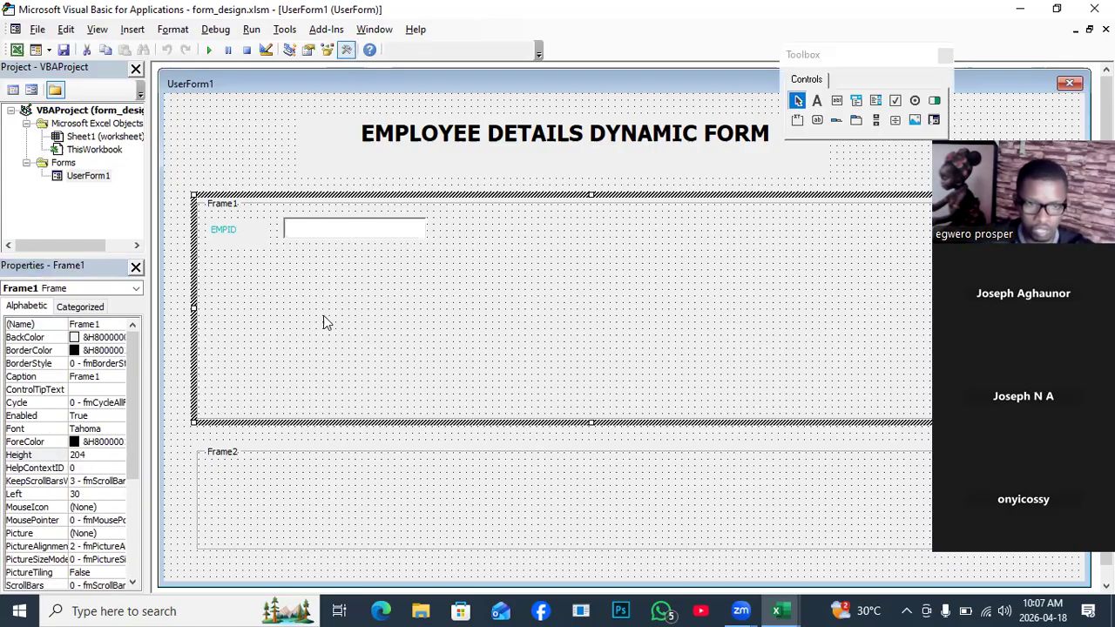
Move the EMPID label up slightly so its top edge lines up with the txtID text box.
click(248, 231)
click(346, 234)
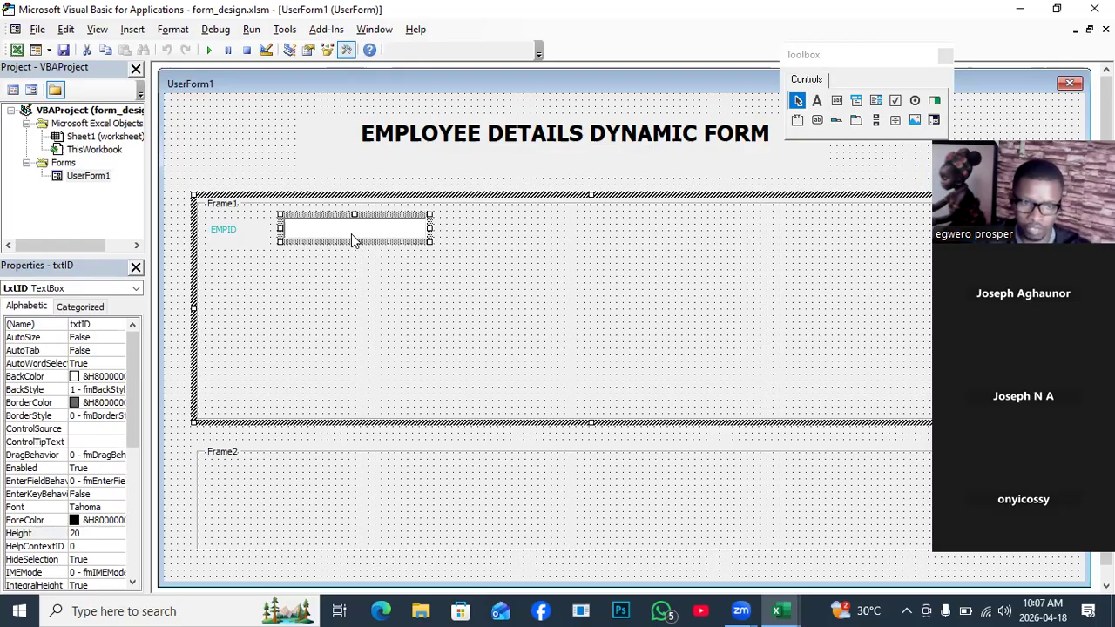
click(237, 237)
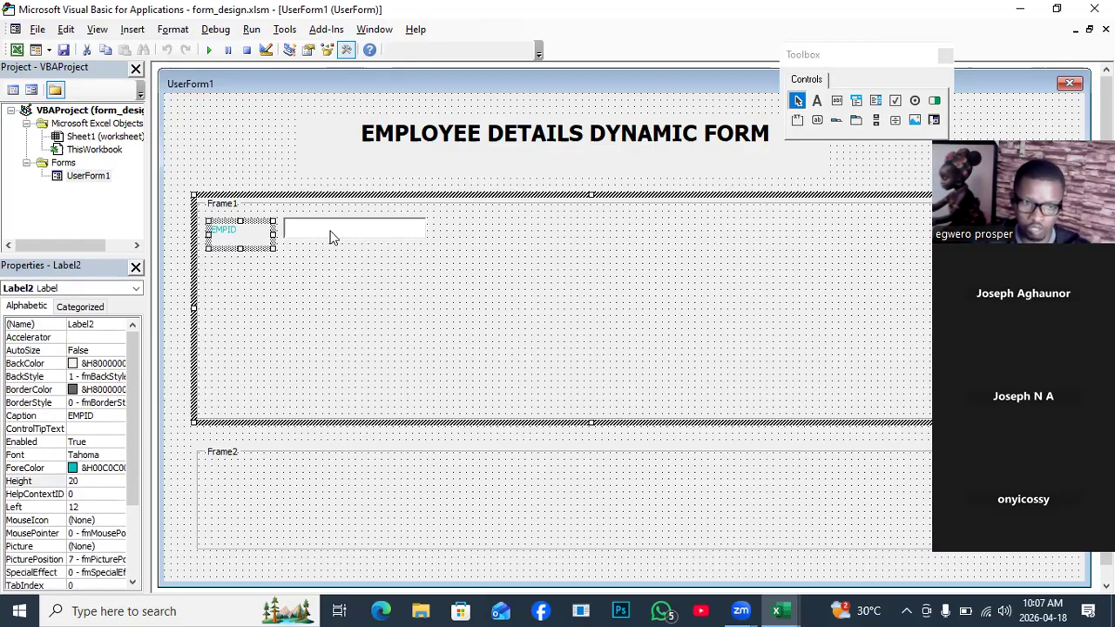
click(332, 236)
click(239, 239)
click(335, 236)
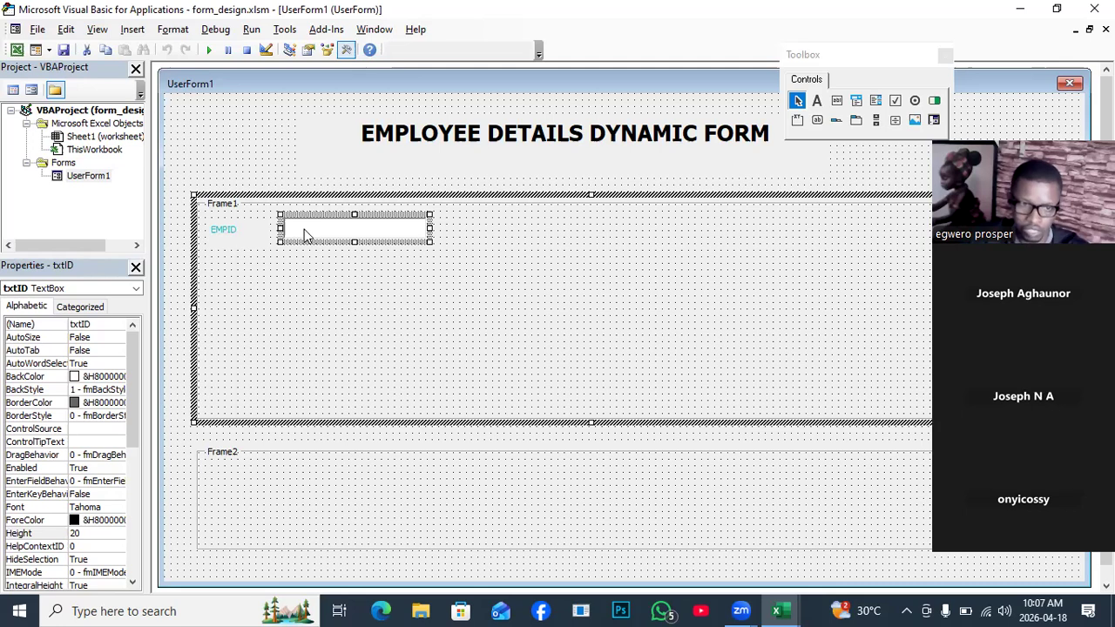
ctrl+click(233, 230)
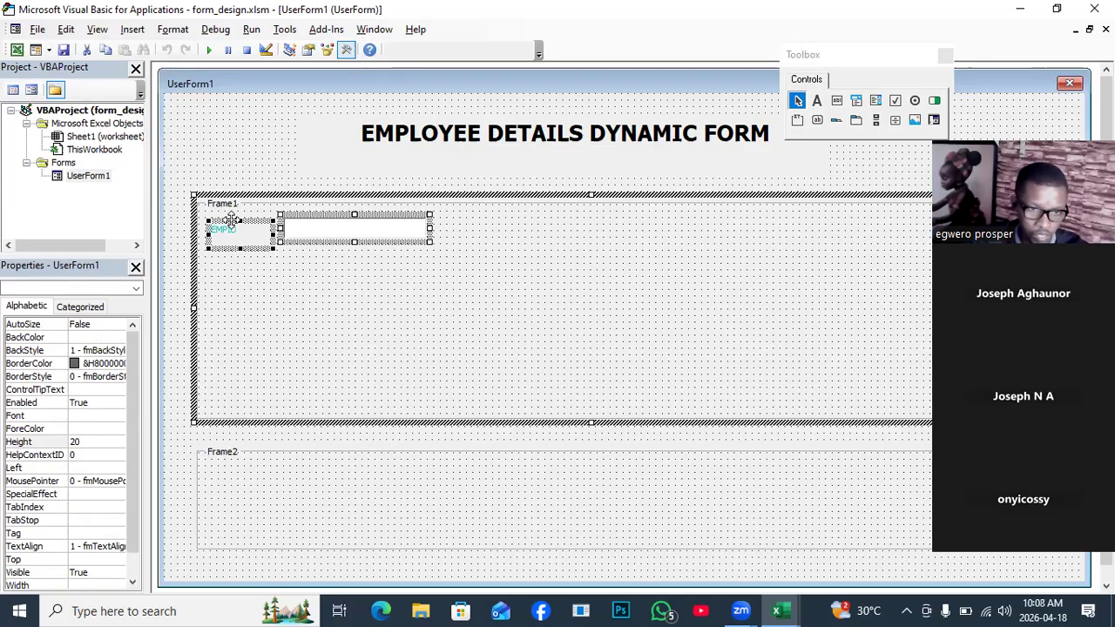
click(233, 239)
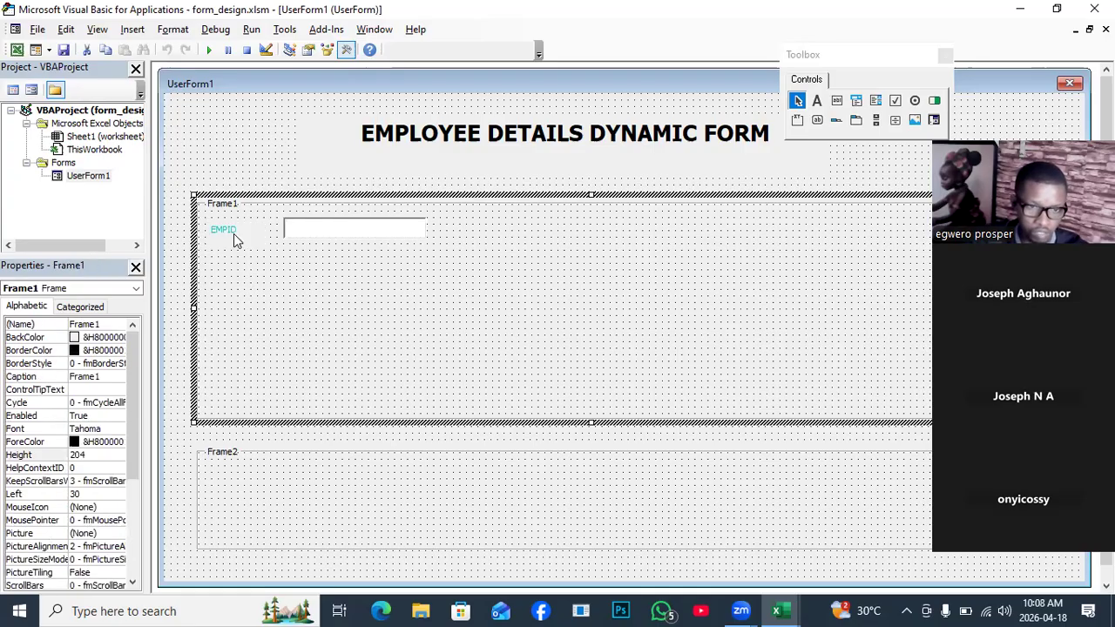
click(233, 235)
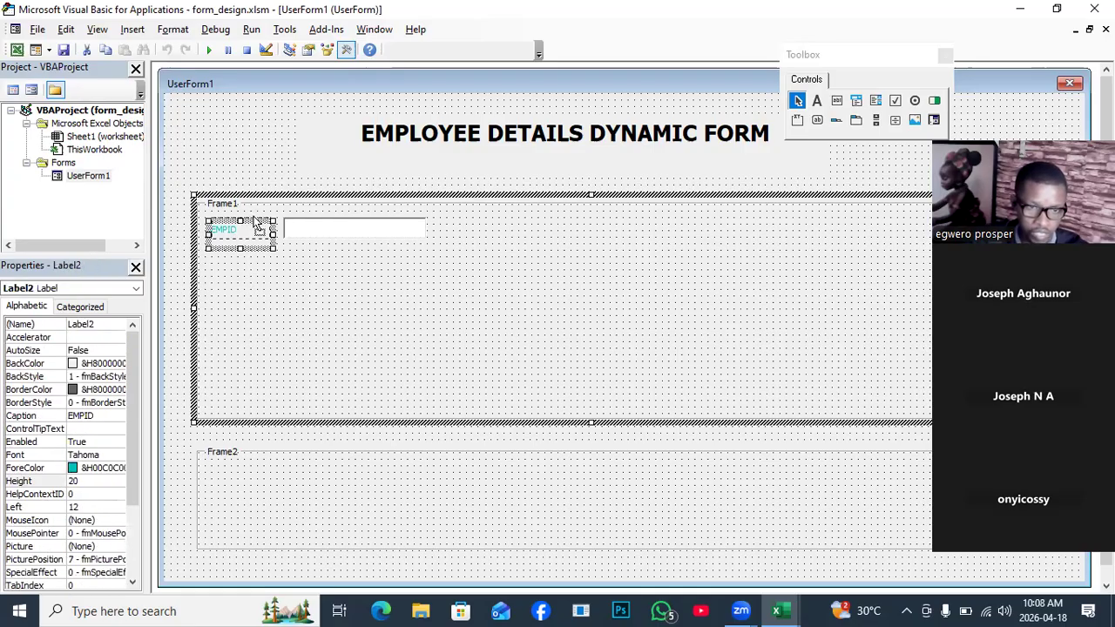
drag(254, 217, 250, 213)
click(308, 275)
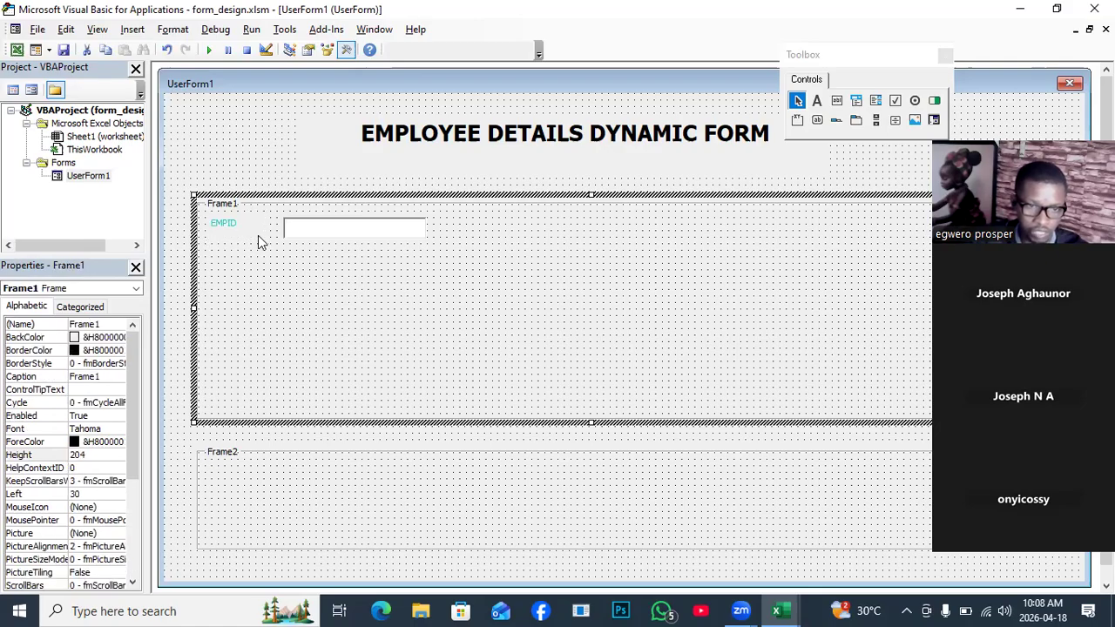
Copy the EMPID label and text box together and place the pasted pair directly below the originals at Top 54.
click(257, 235)
ctrl+click(306, 236)
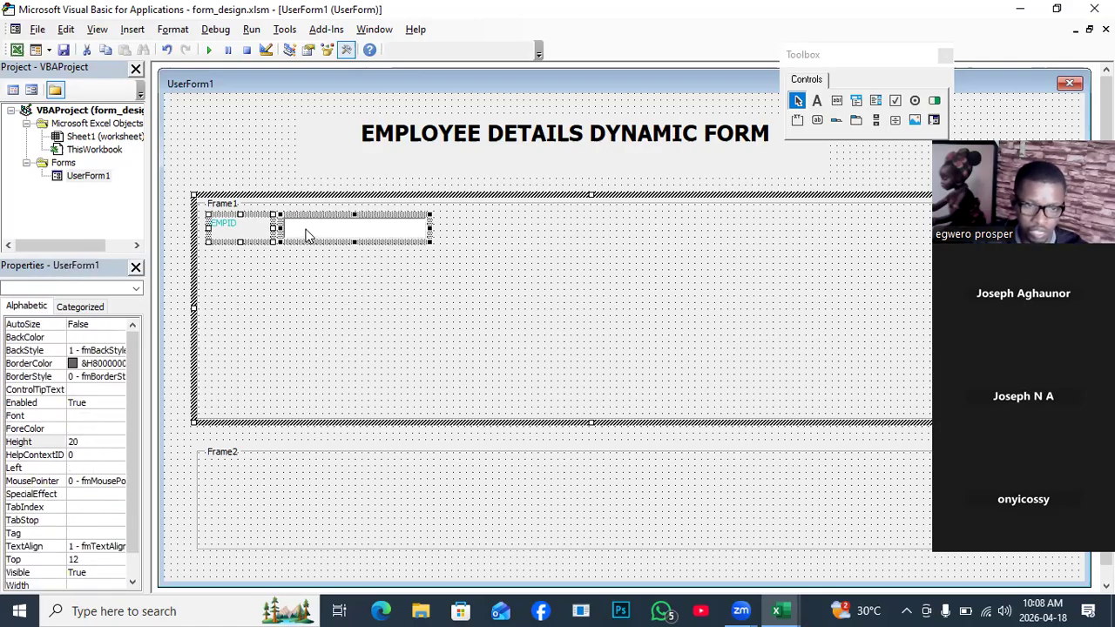
right_click(308, 232)
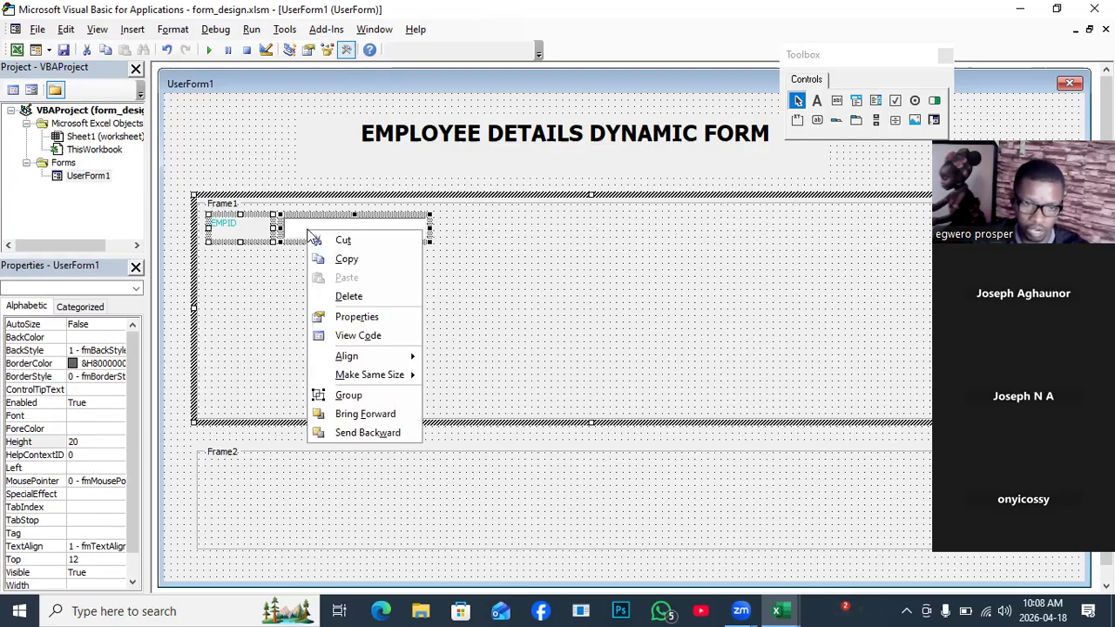
click(345, 259)
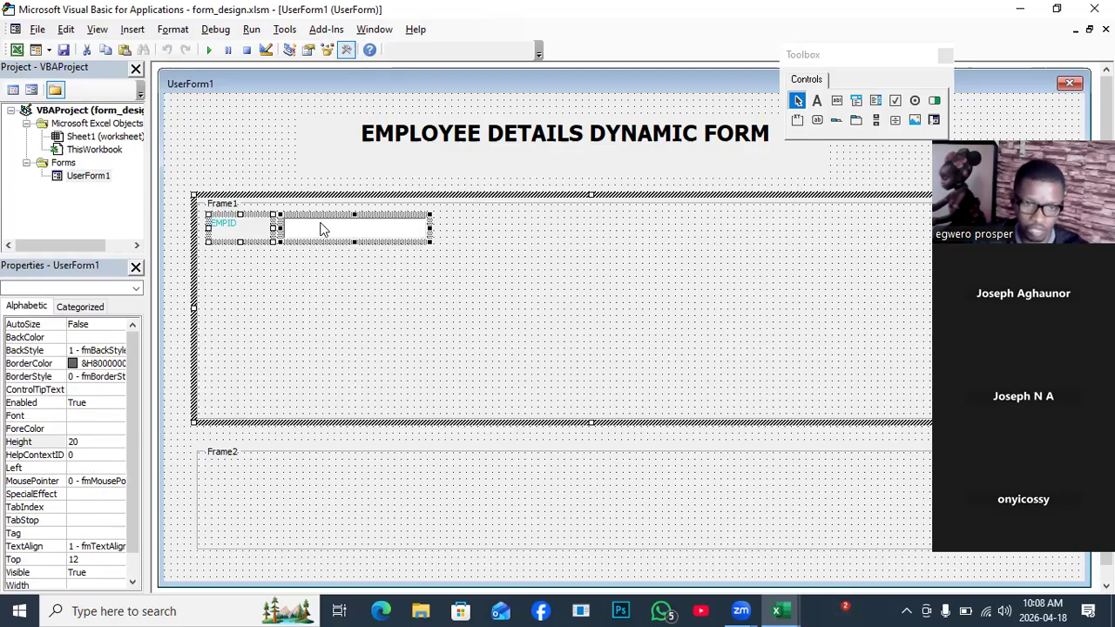
right_click(321, 229)
click(362, 270)
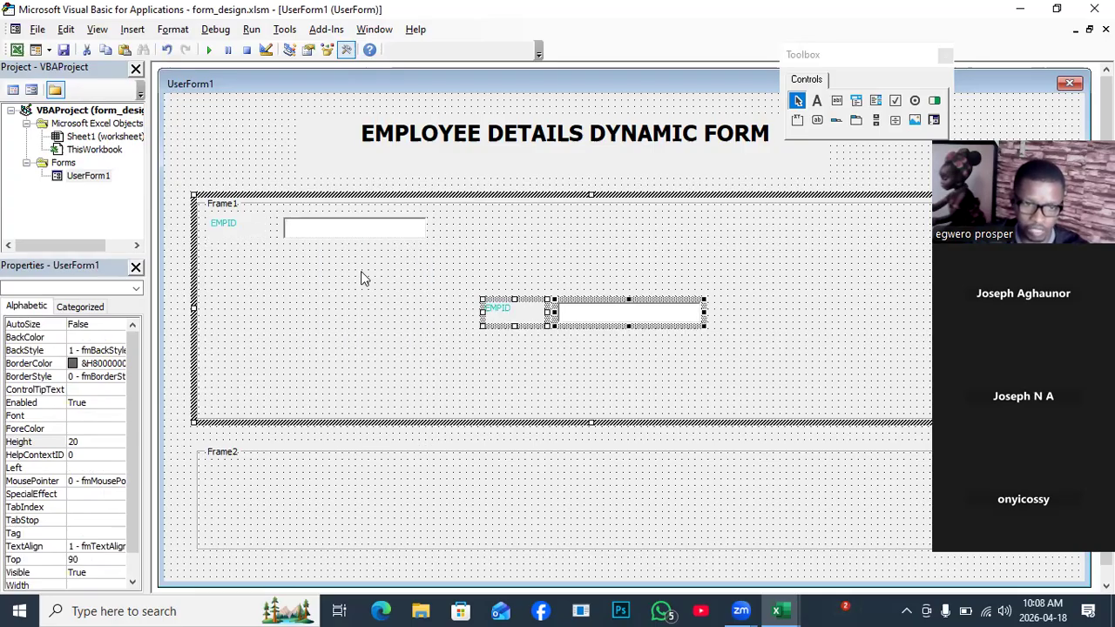
drag(586, 315, 313, 278)
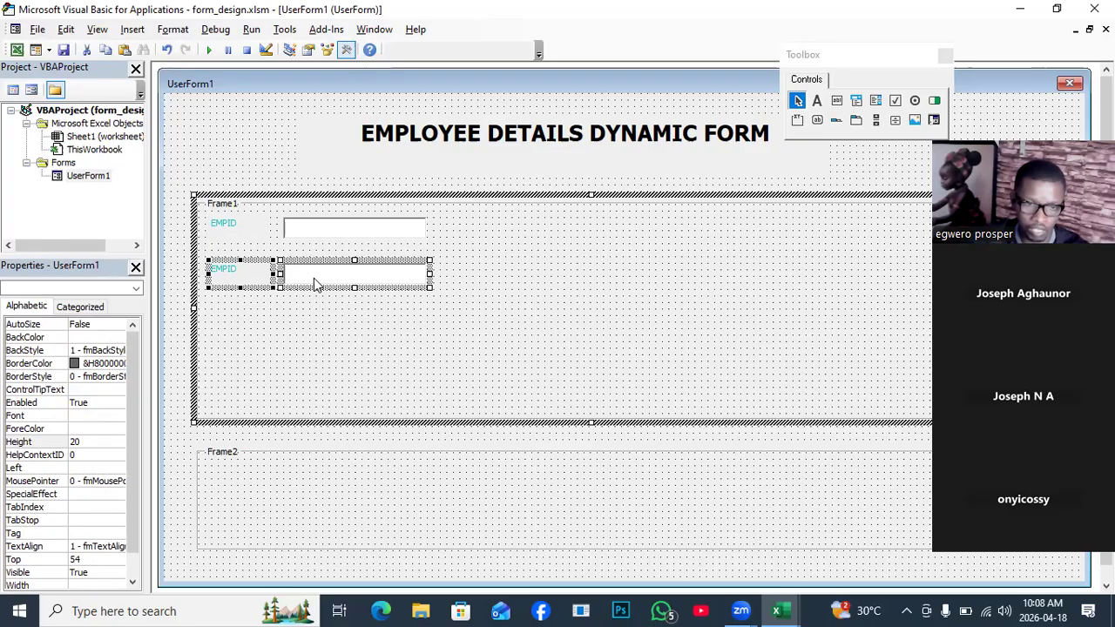
Paste another label and text box pair and align it below the second row at Top 90.
right_click(314, 277)
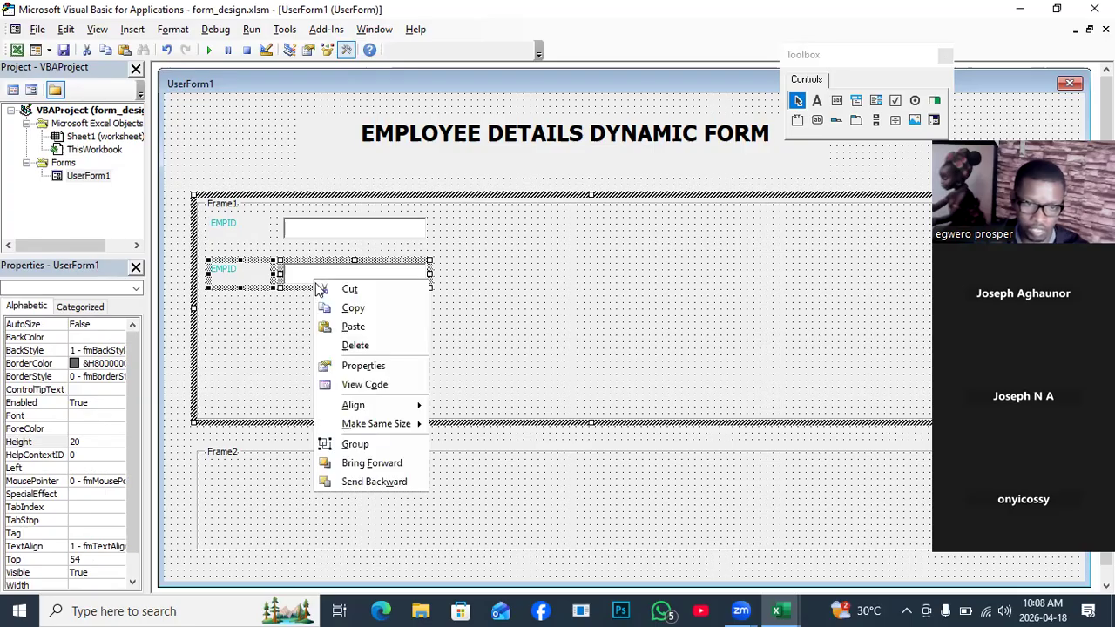
click(353, 327)
drag(566, 317, 307, 318)
right_click(307, 318)
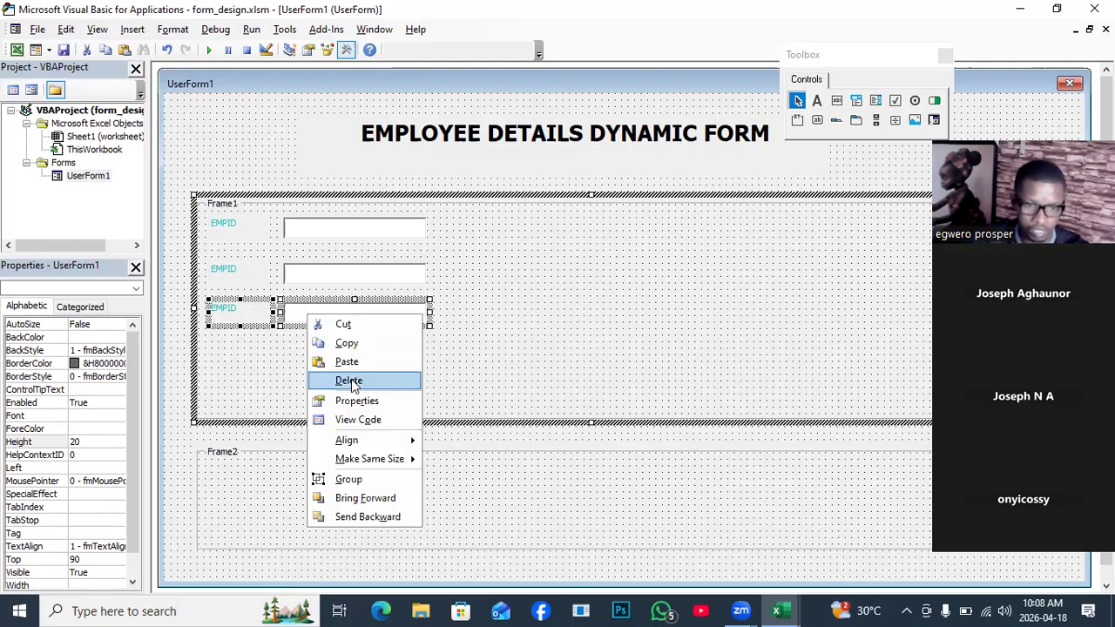
click(348, 380)
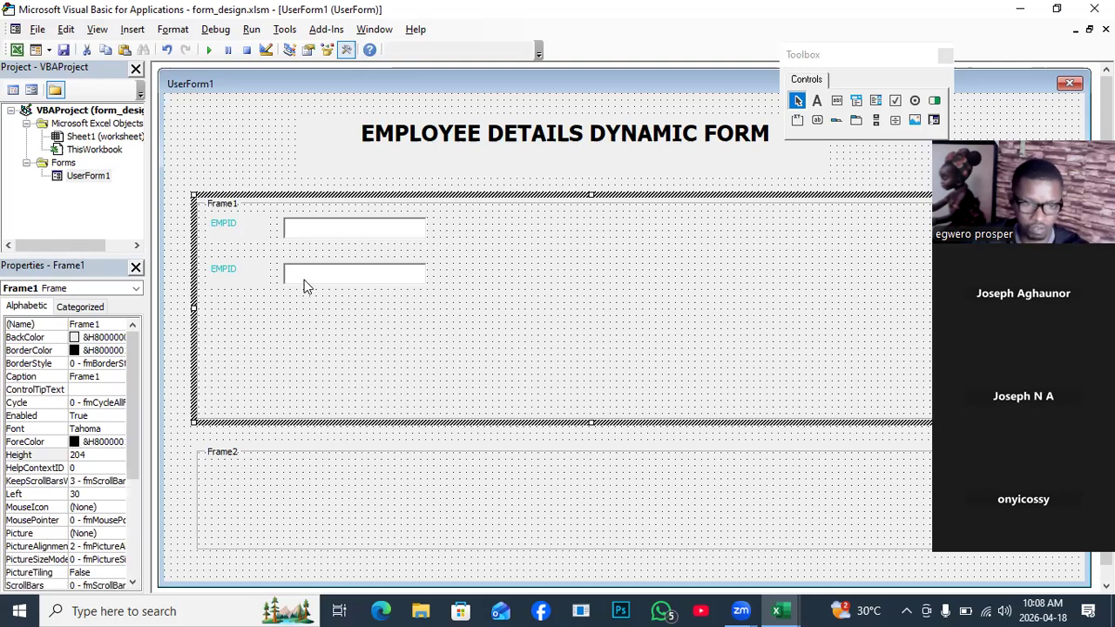
key(ctrl+z)
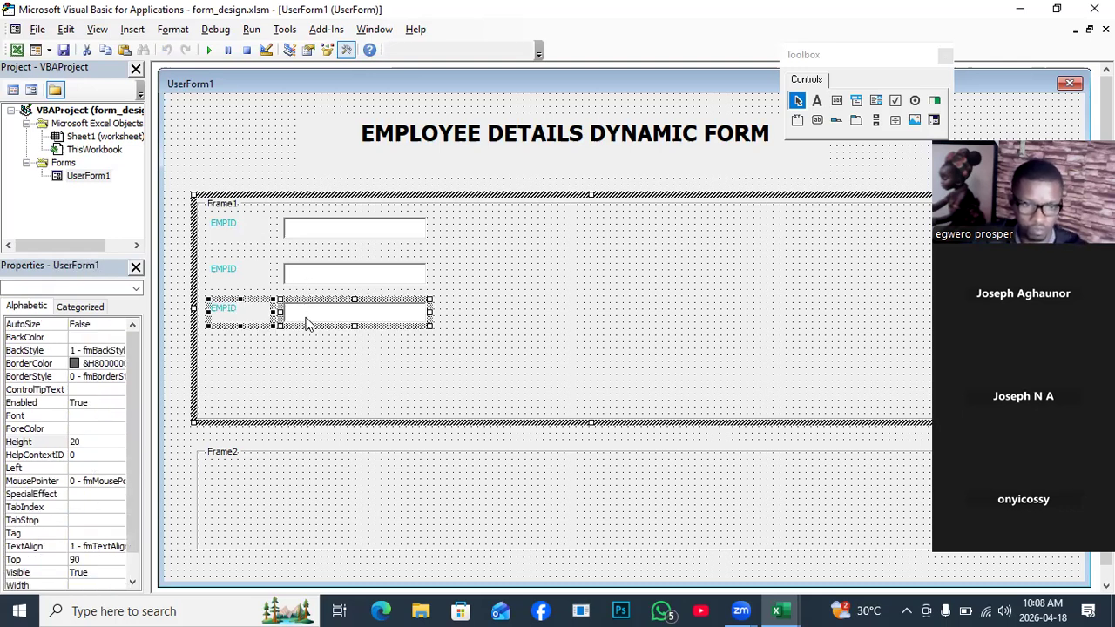
Paste one more label and text box pair and align it as the fourth row in Frame1 at Top 126.
right_click(308, 323)
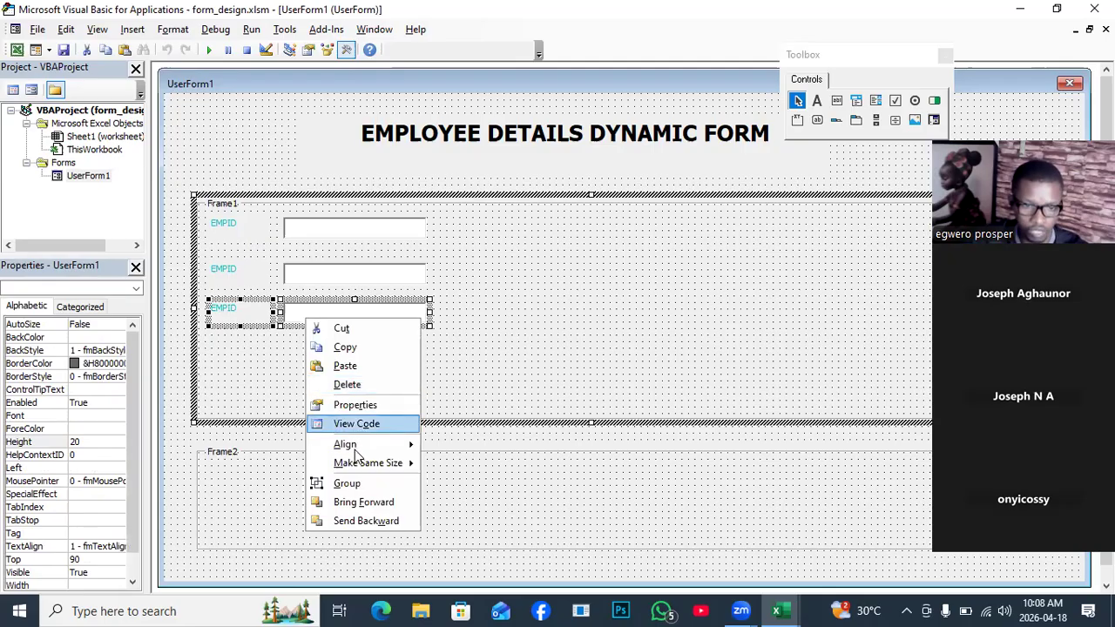
click(349, 366)
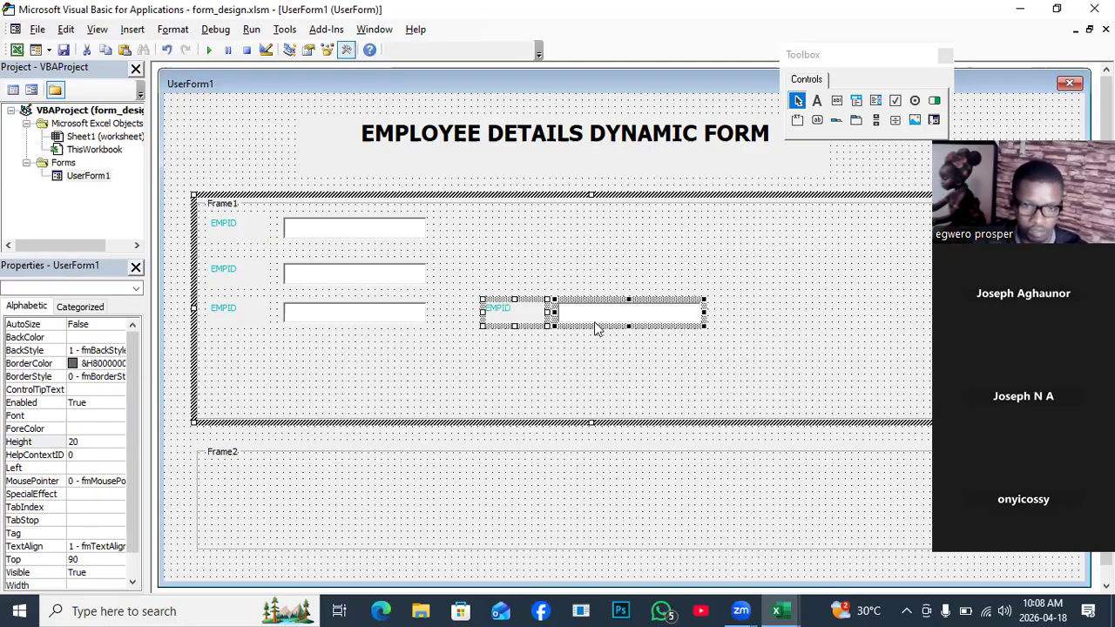
drag(597, 328, 336, 362)
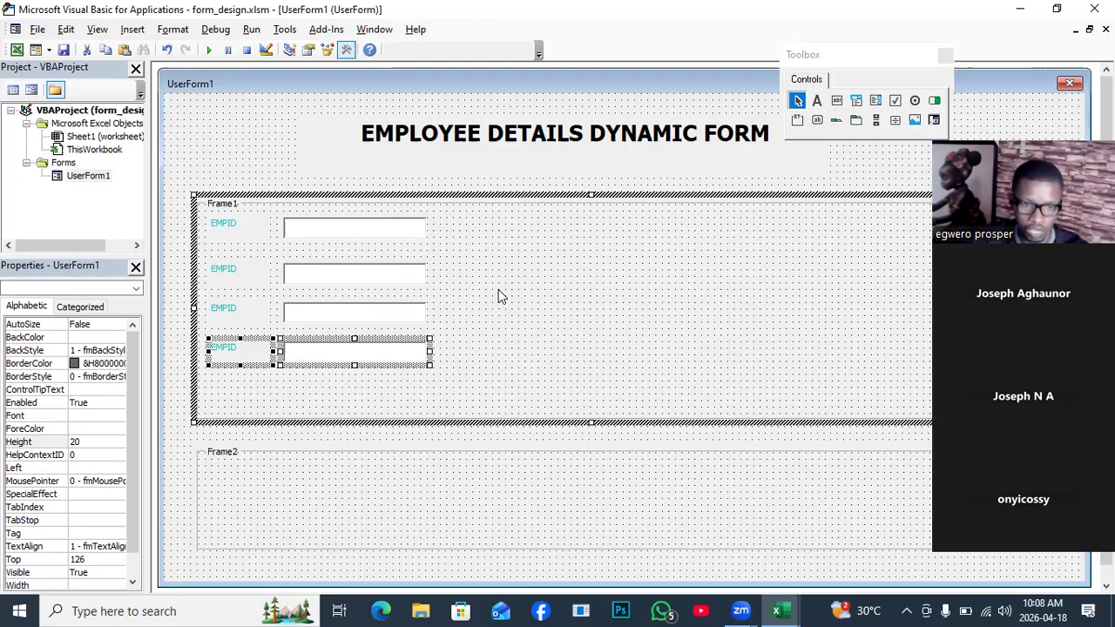
click(364, 328)
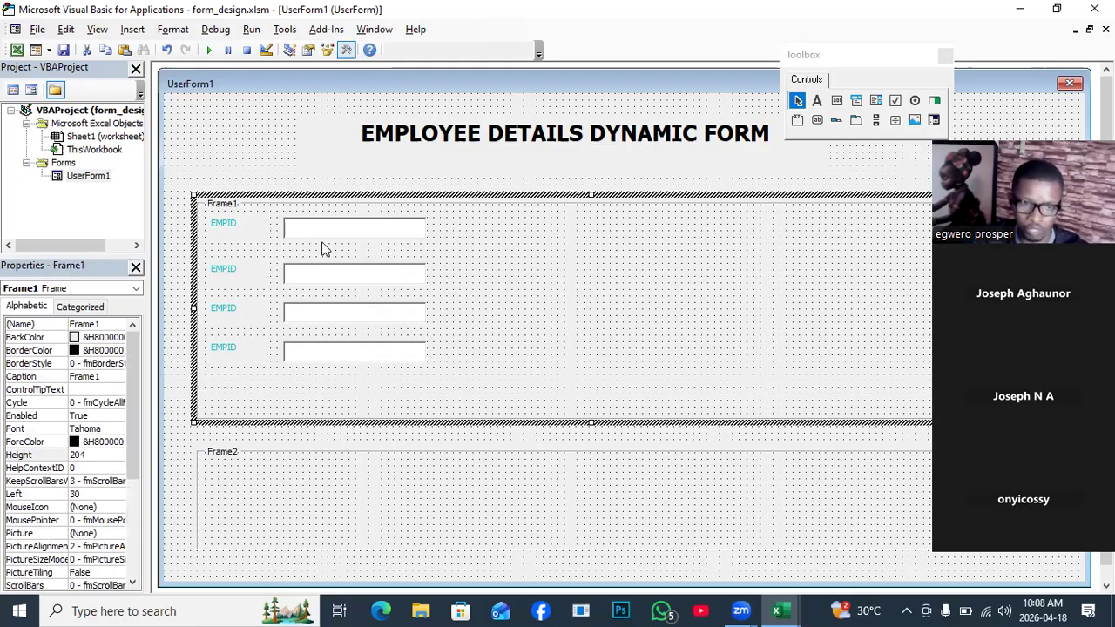
Clear the caption of the EMPID label in the second row of Frame1.
click(353, 233)
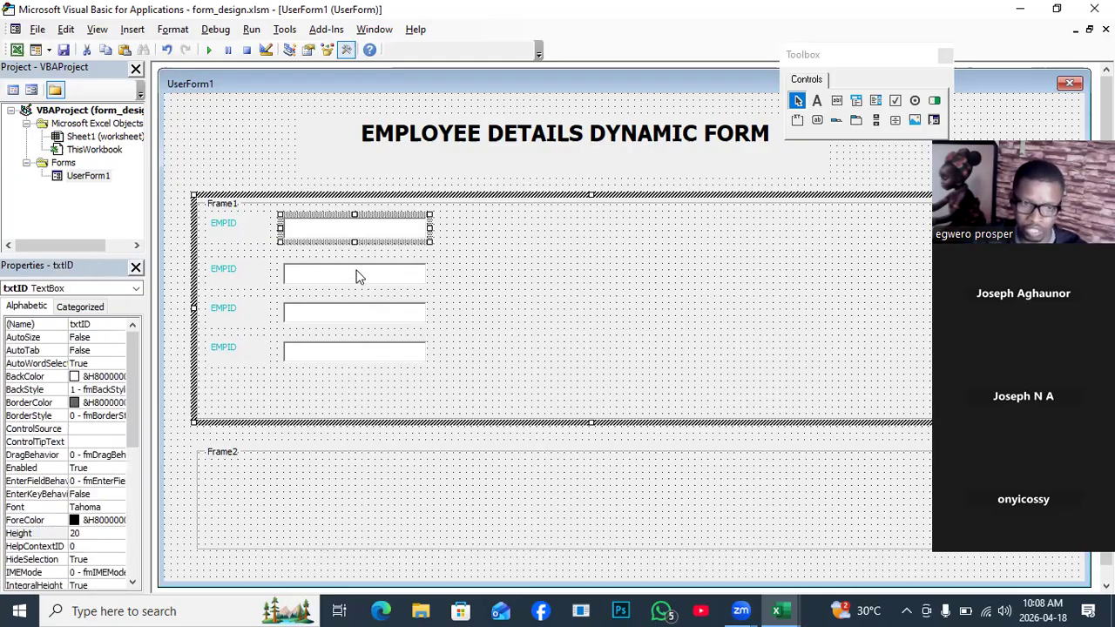
click(356, 276)
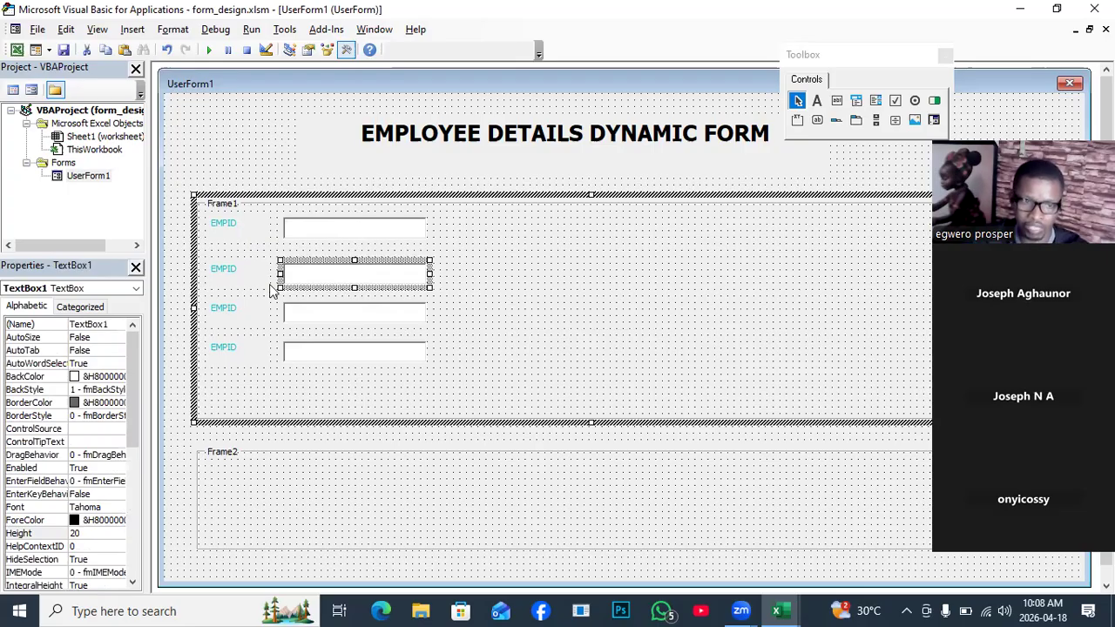
click(227, 276)
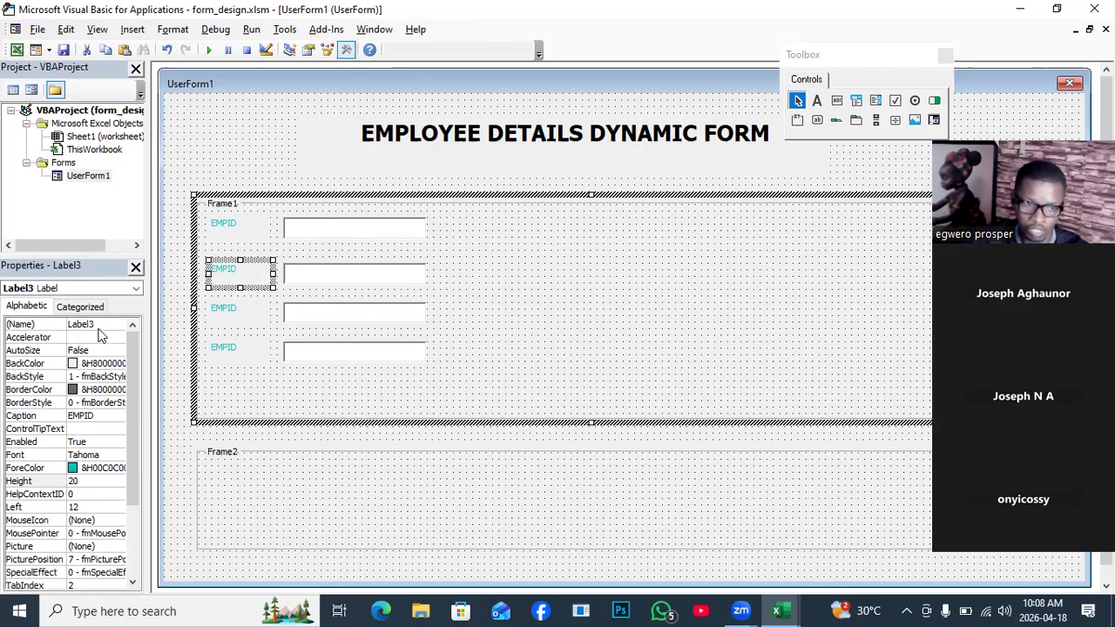
click(101, 418)
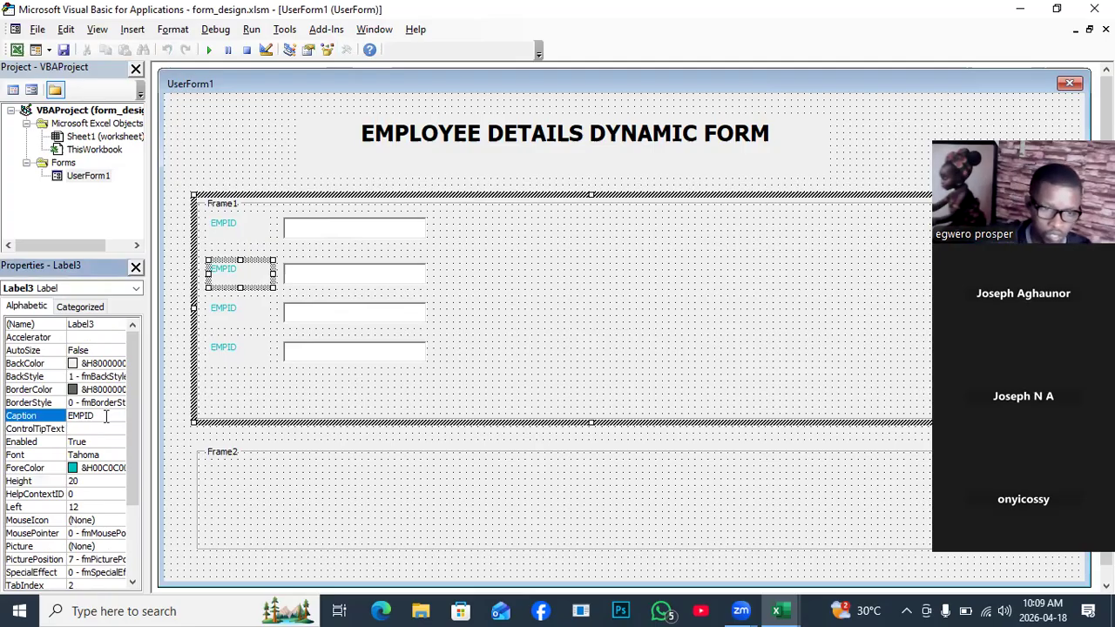
click(105, 416)
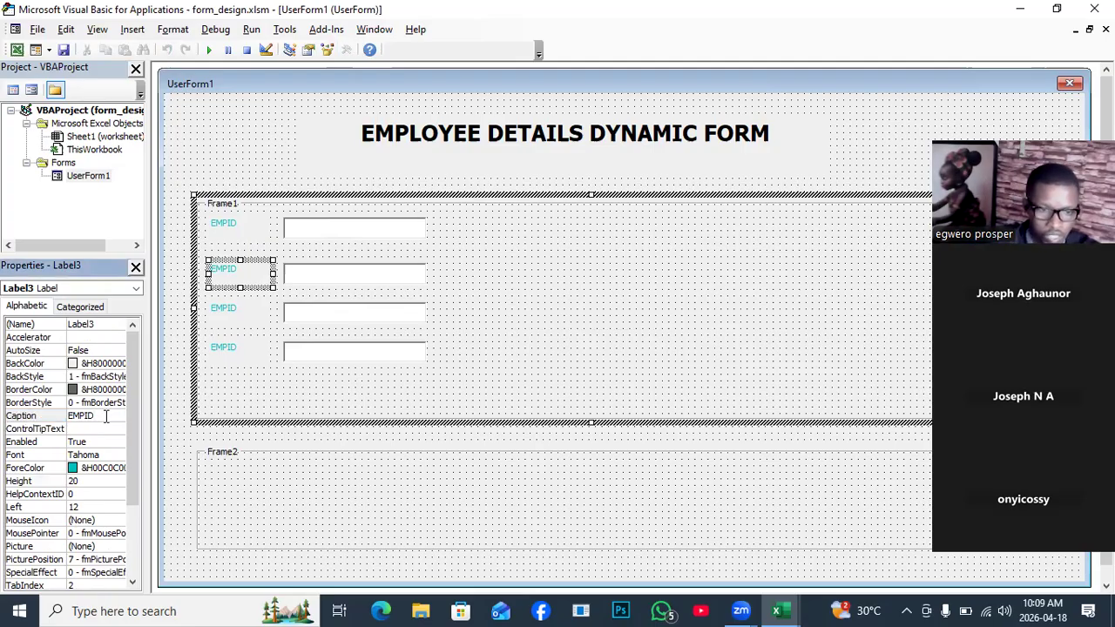
key(BackSpace)
key(BackSpace)
key(BackSpace)
key(BackSpace)
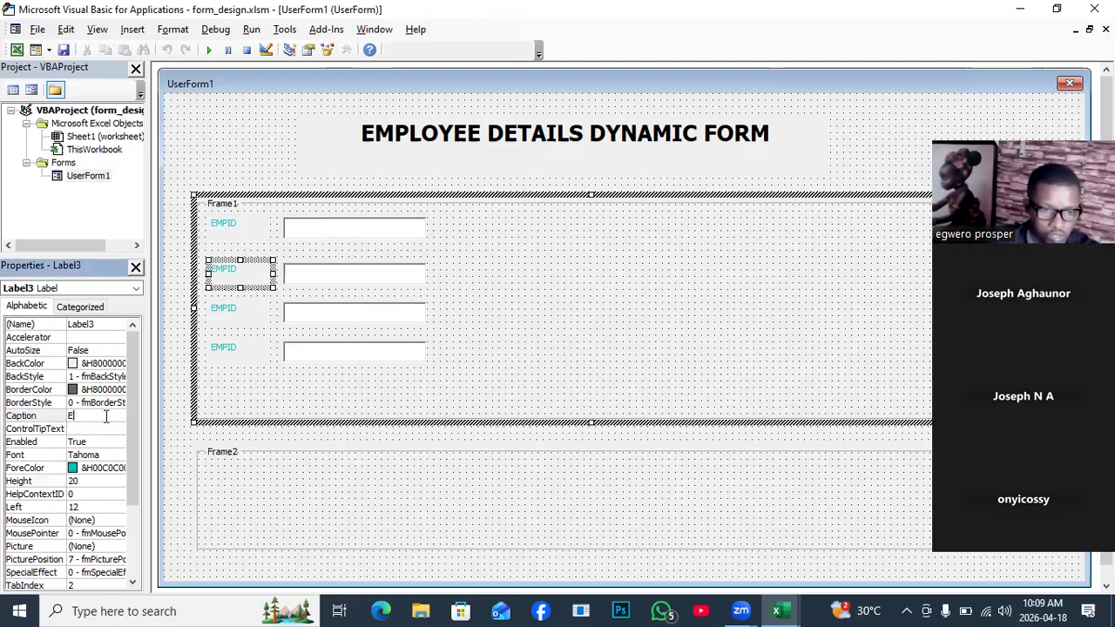
key(BackSpace)
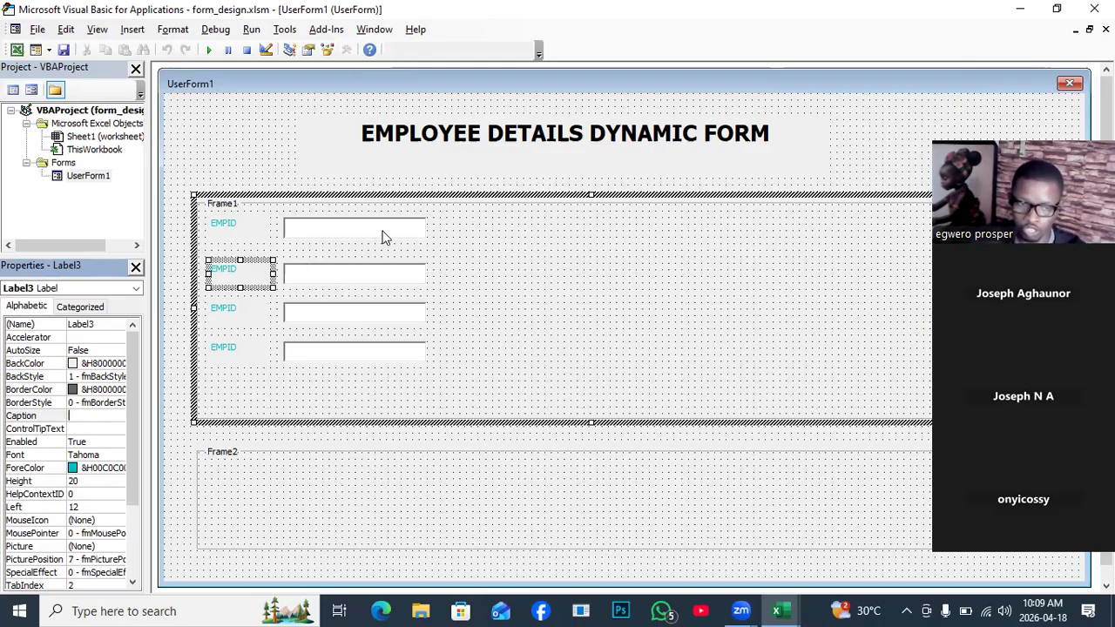
click(243, 277)
click(243, 276)
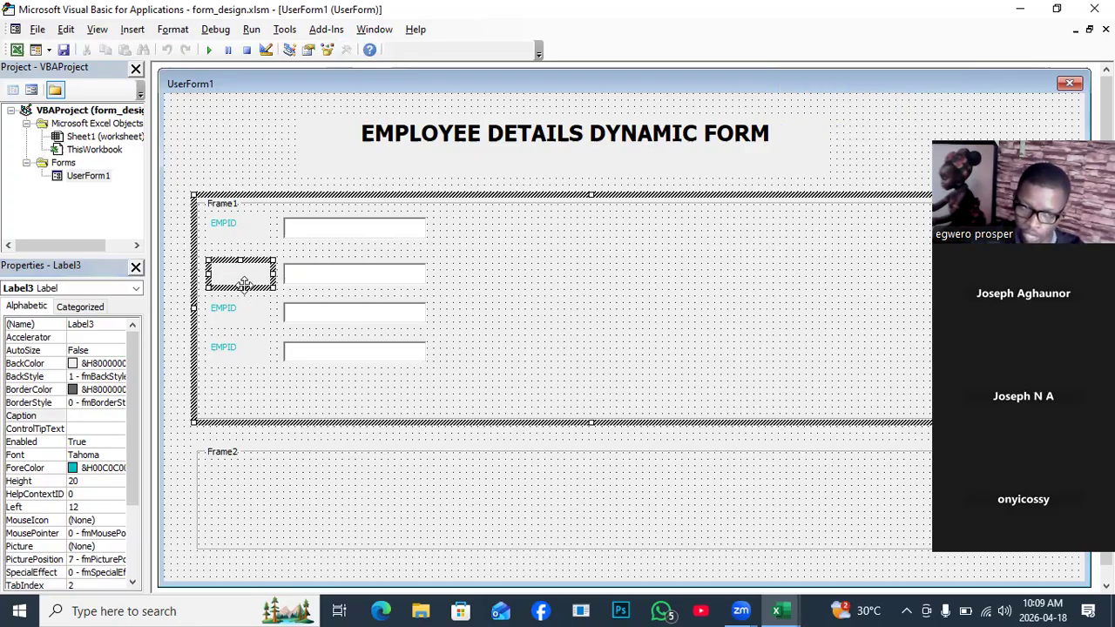
click(248, 287)
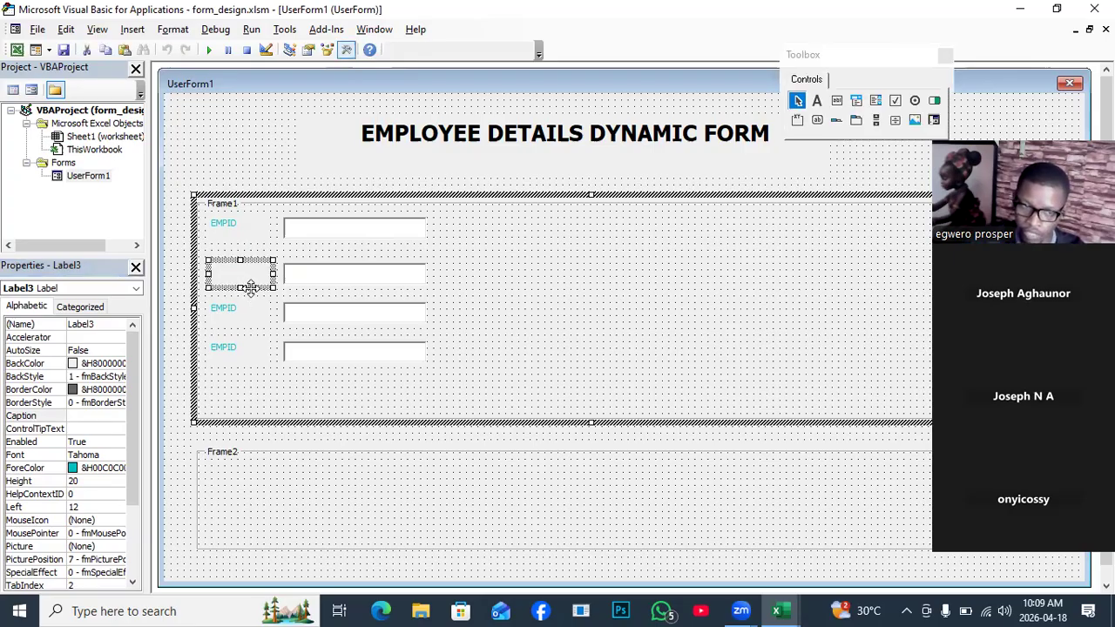
Set the caption of the blank second-row label in Frame1 to EMPNAME.
click(347, 286)
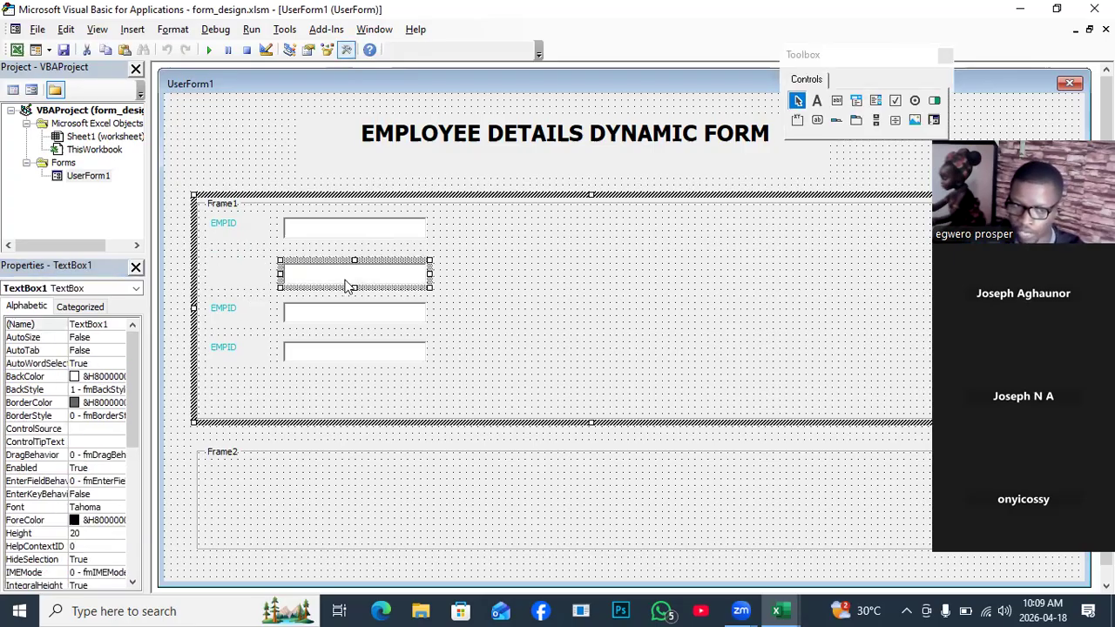
click(234, 284)
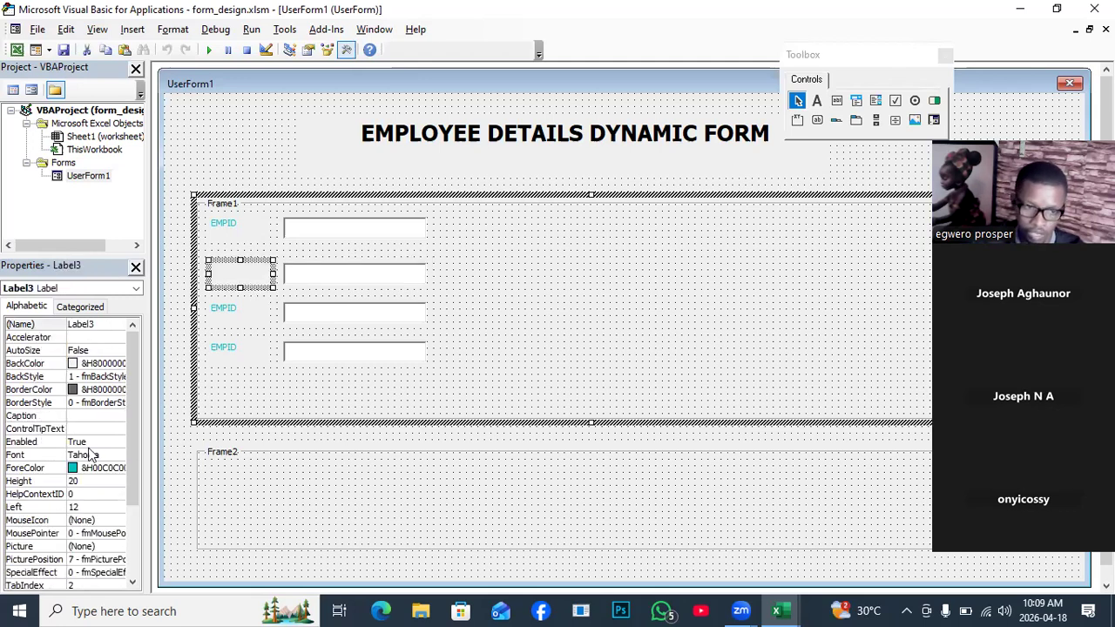
click(78, 415)
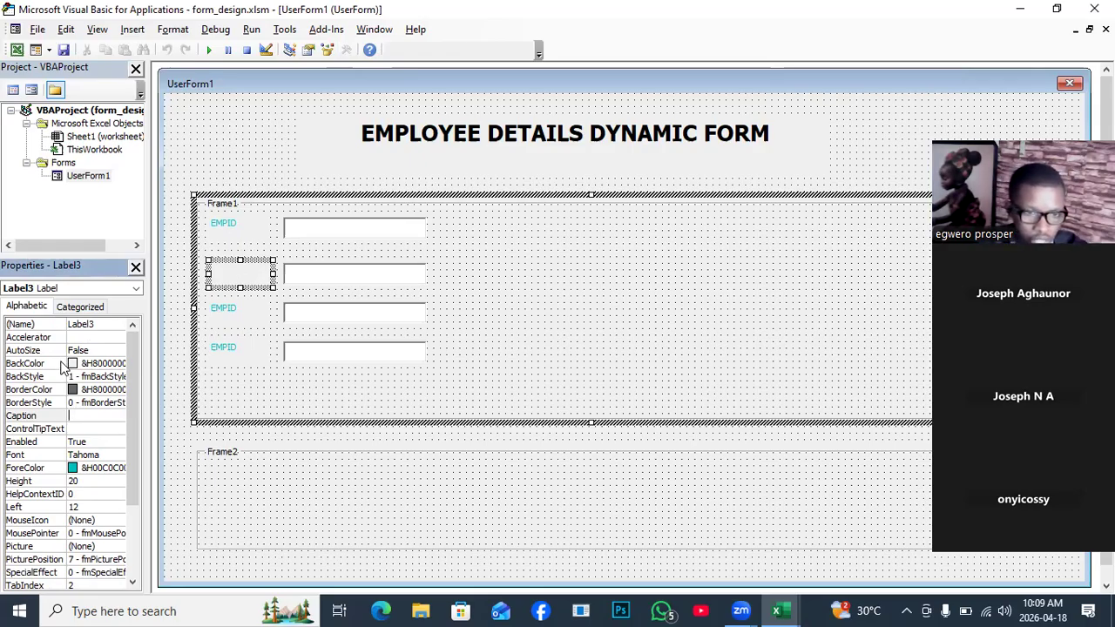
text(Em)
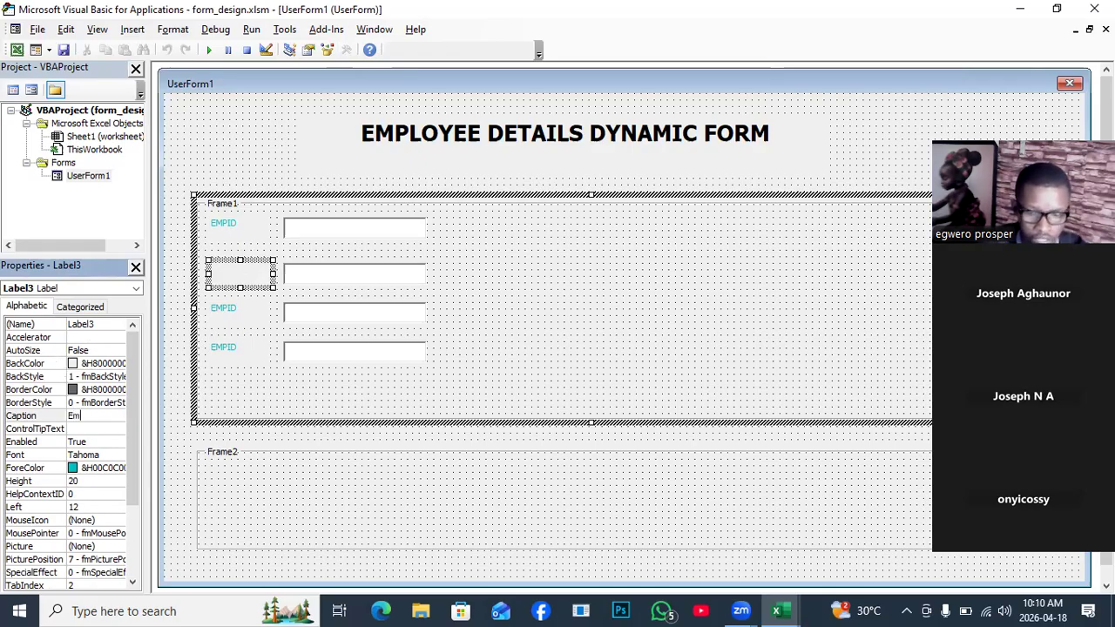
key(BackSpace)
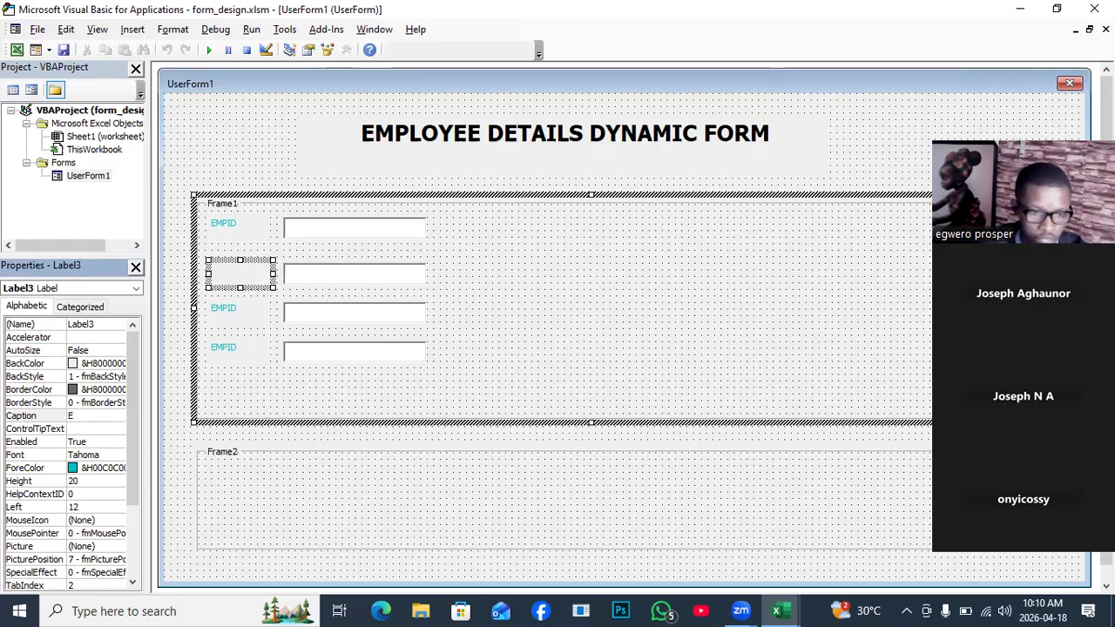
text(MP)
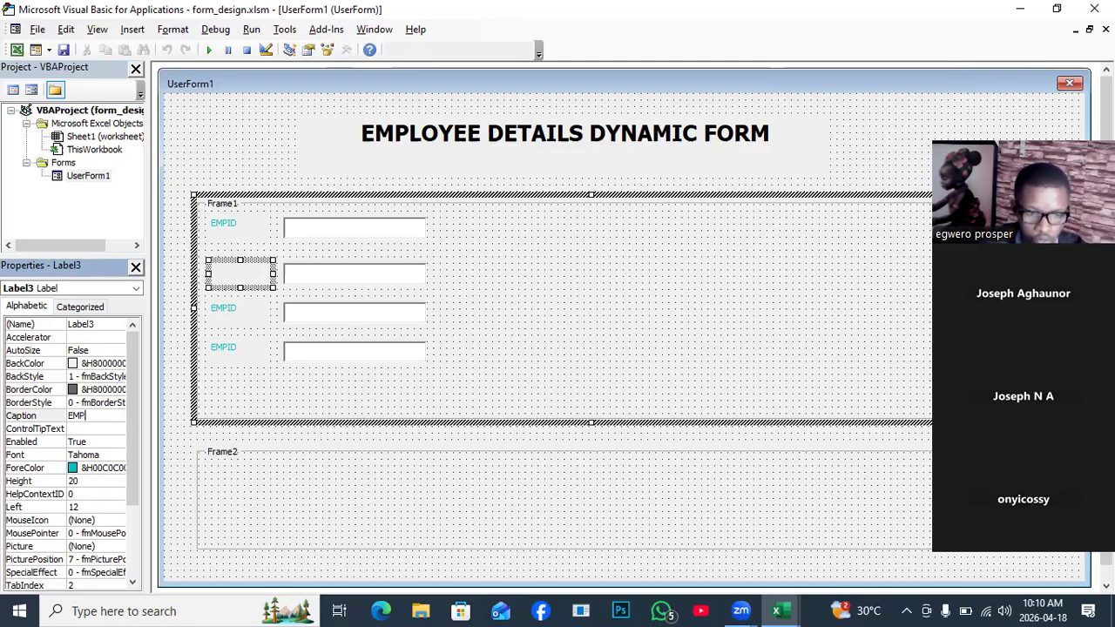
text(NAME)
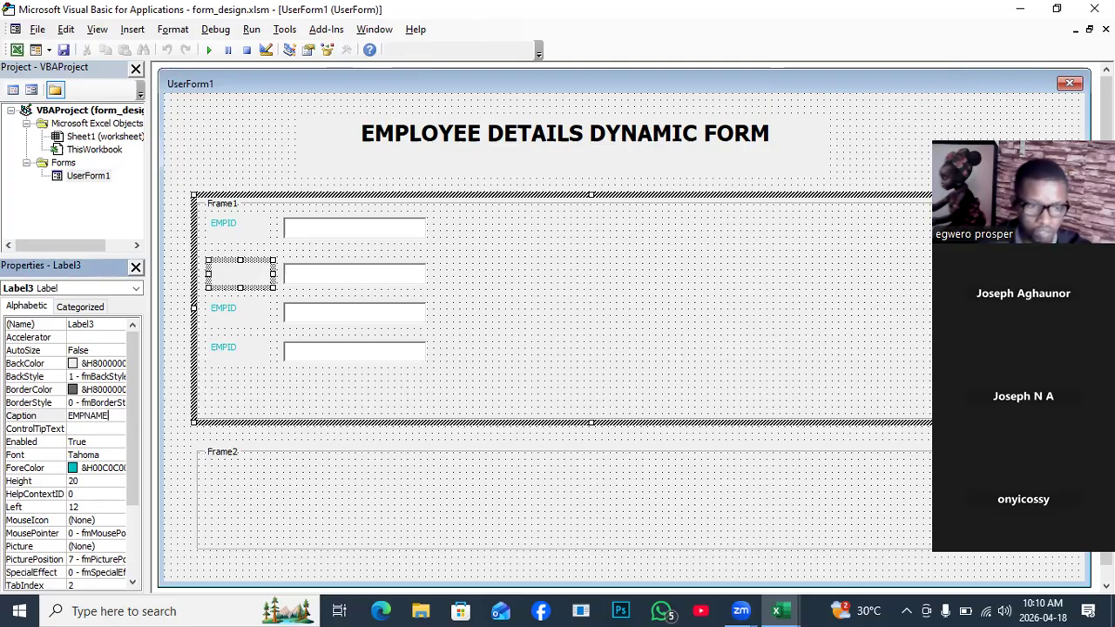
click(260, 317)
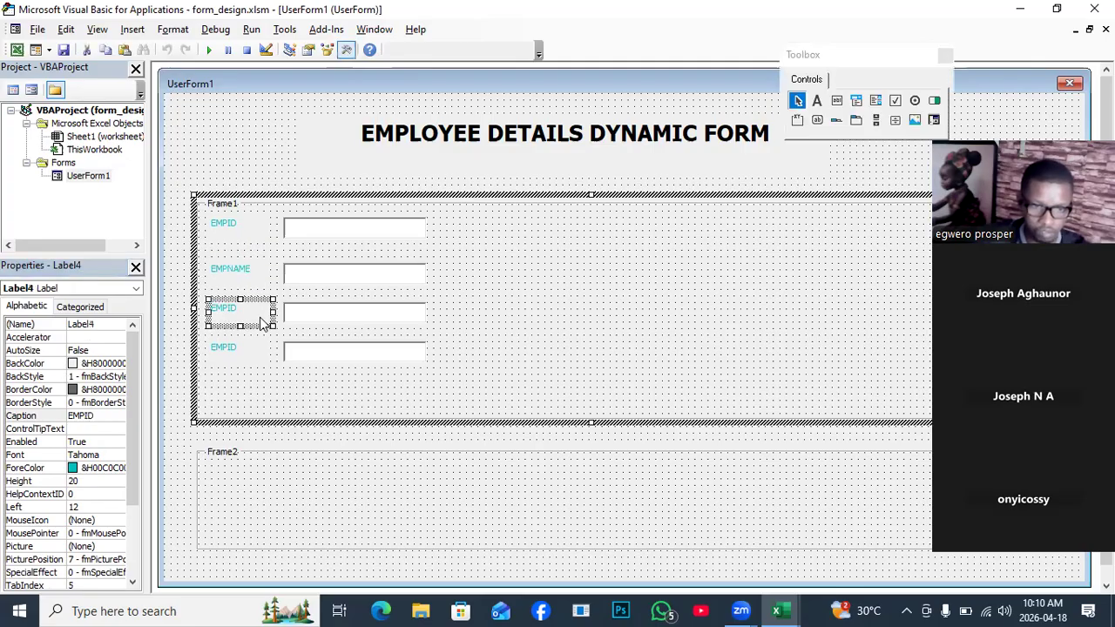
Rename the text box beside the EMPNAME label as txtName.
click(353, 278)
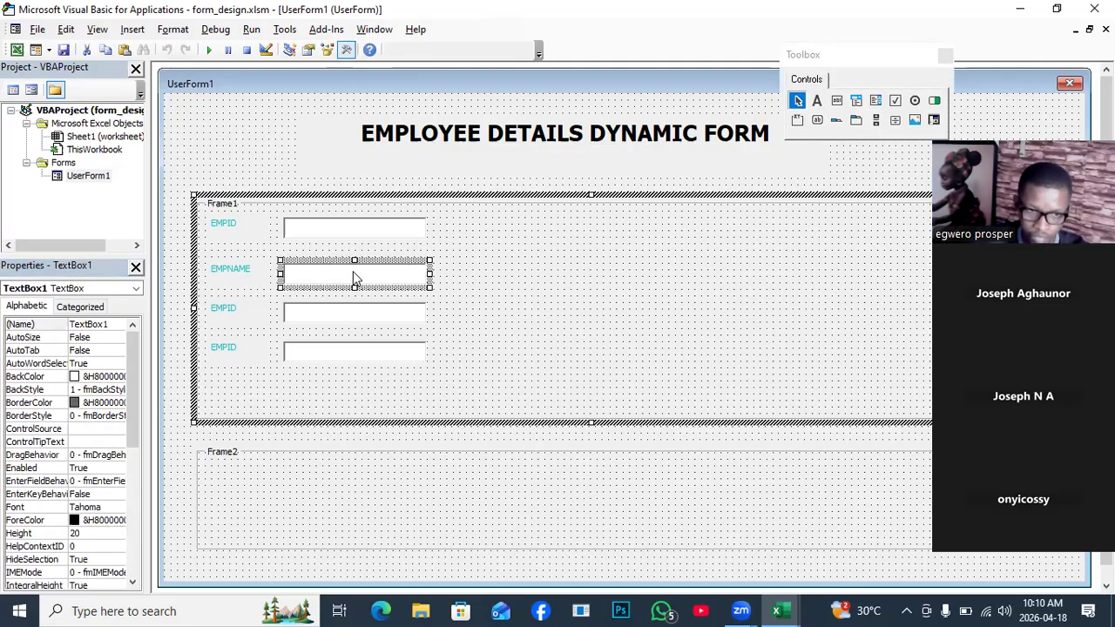
click(114, 324)
key(BackSpace)
key(BackSpace)
key(BackSpace)
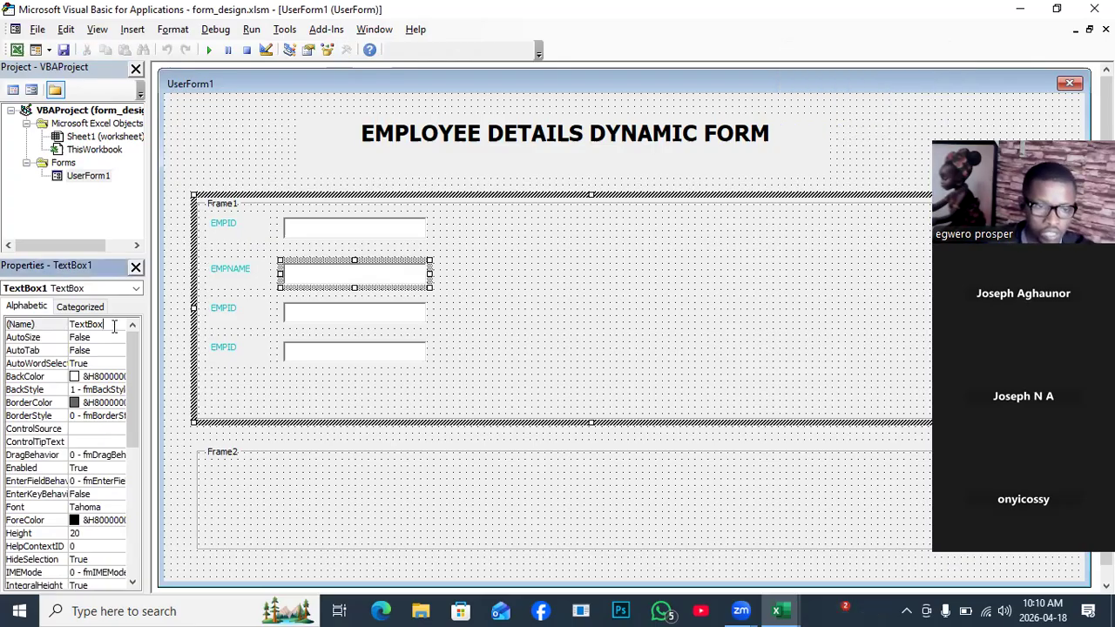
key(BackSpace)
key(BackSpace)
key(BackSpace)
key(BackSpace)
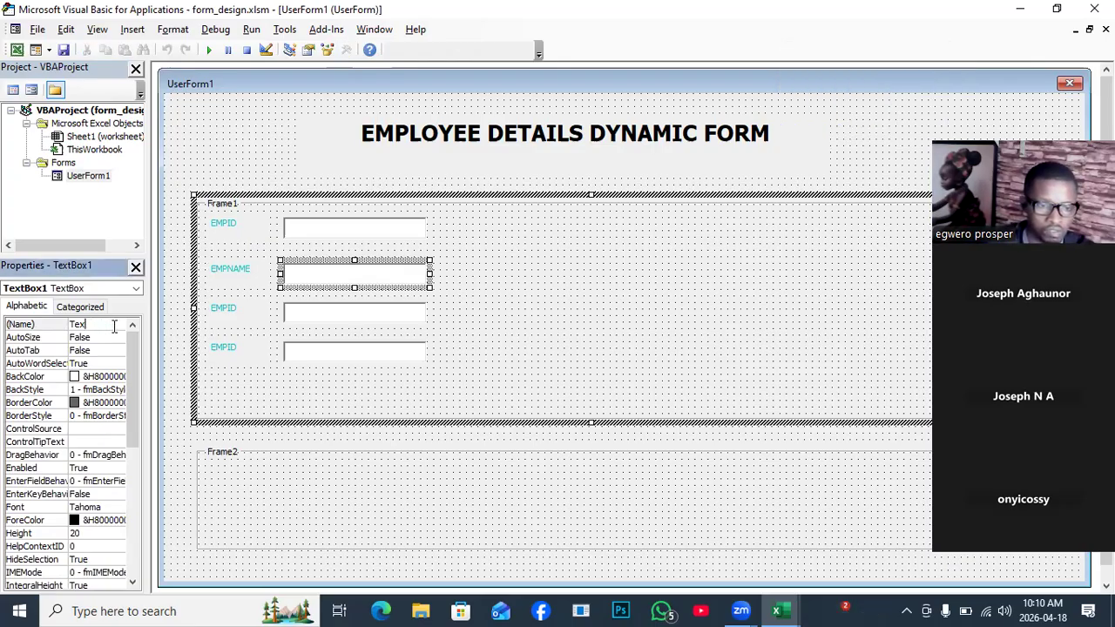
key(BackSpace)
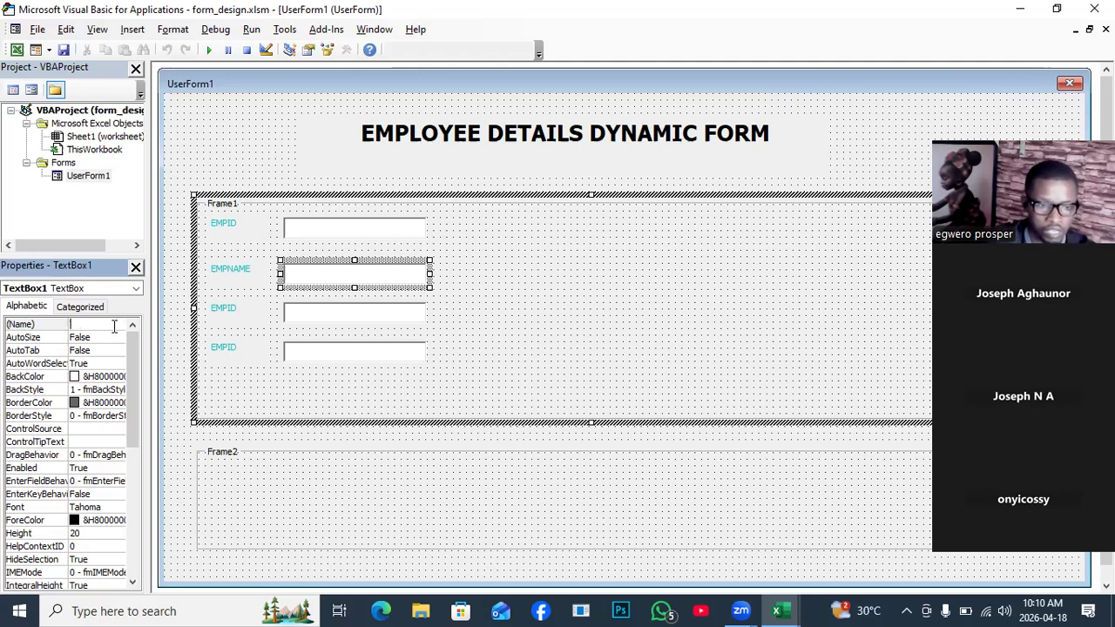
text(tx)
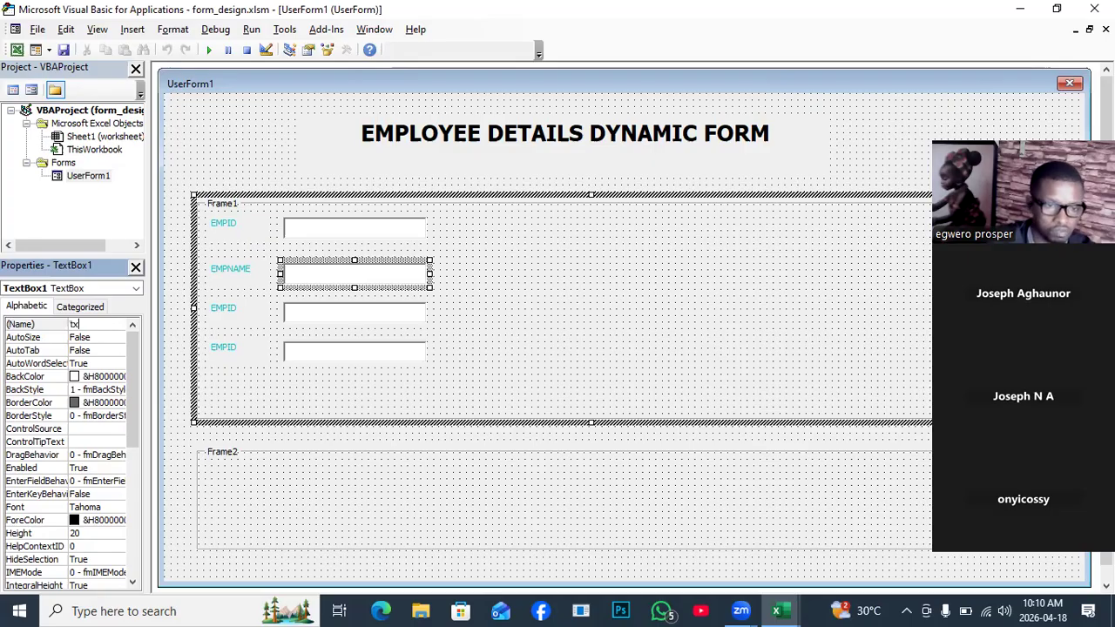
text(t)
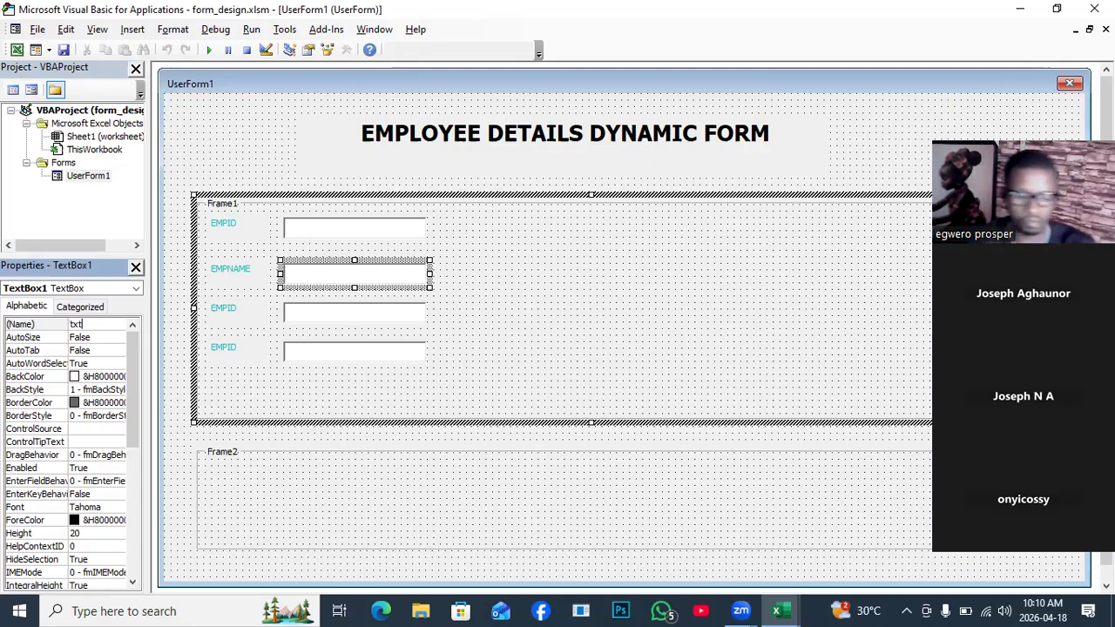
text(Name)
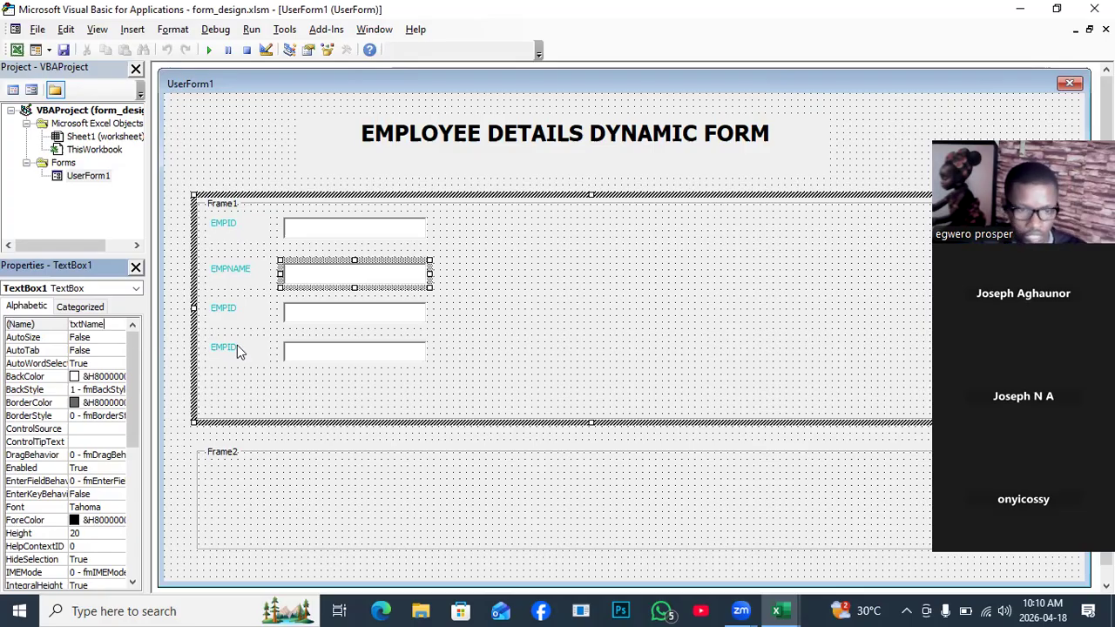
Check the row 6 headings in the Excel worksheet and set the third-row label's caption to GENDER.
click(227, 319)
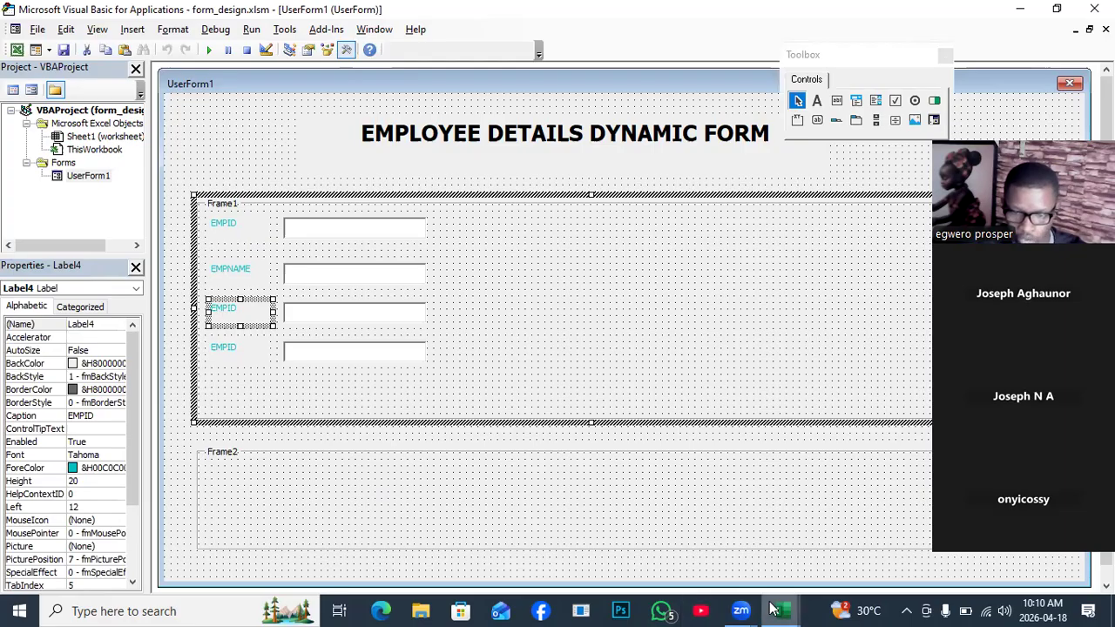
mouse_move(775, 611)
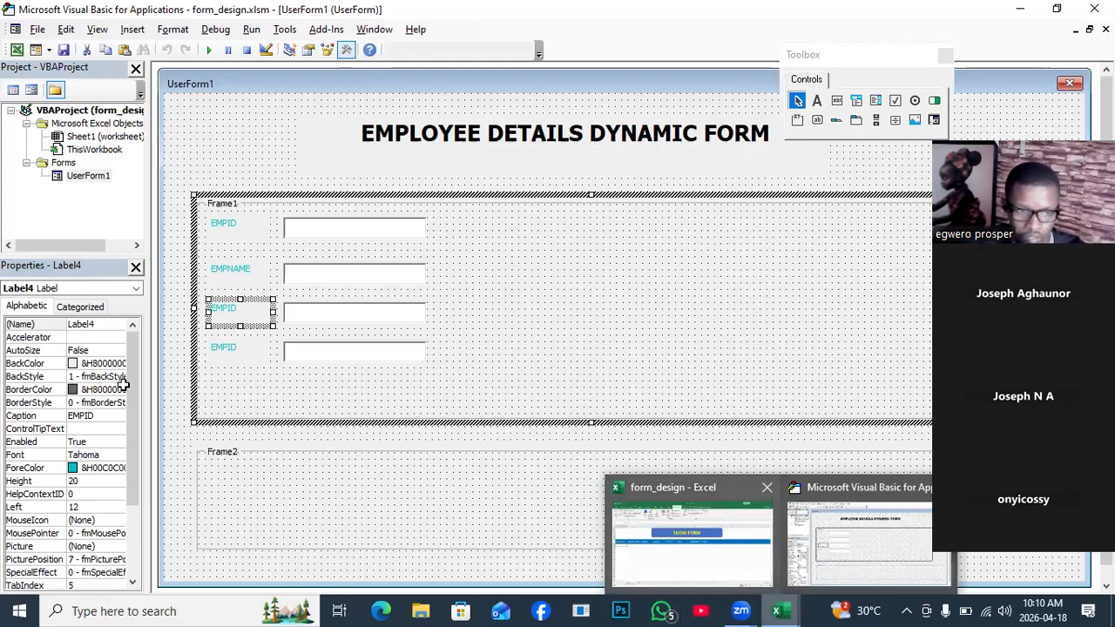
click(702, 549)
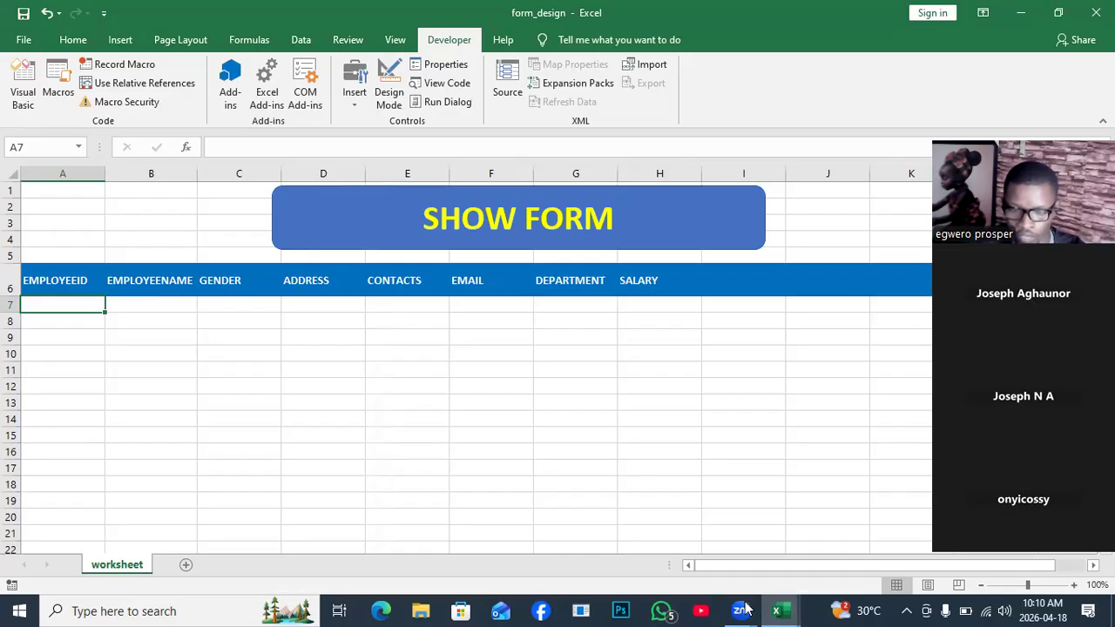
mouse_move(800, 609)
click(850, 565)
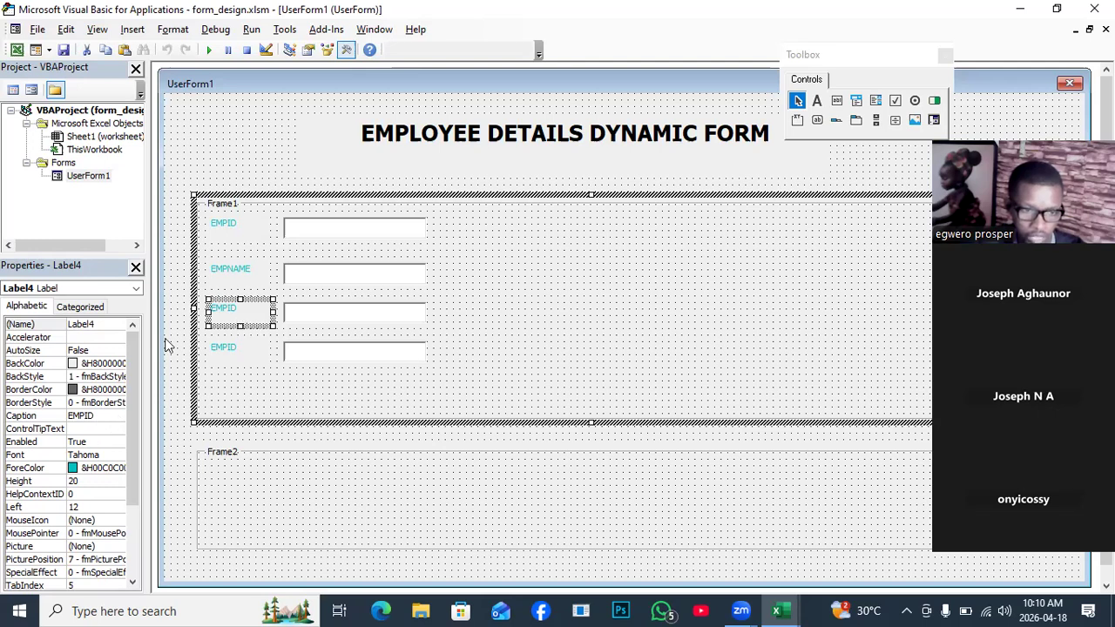
click(101, 416)
click(102, 418)
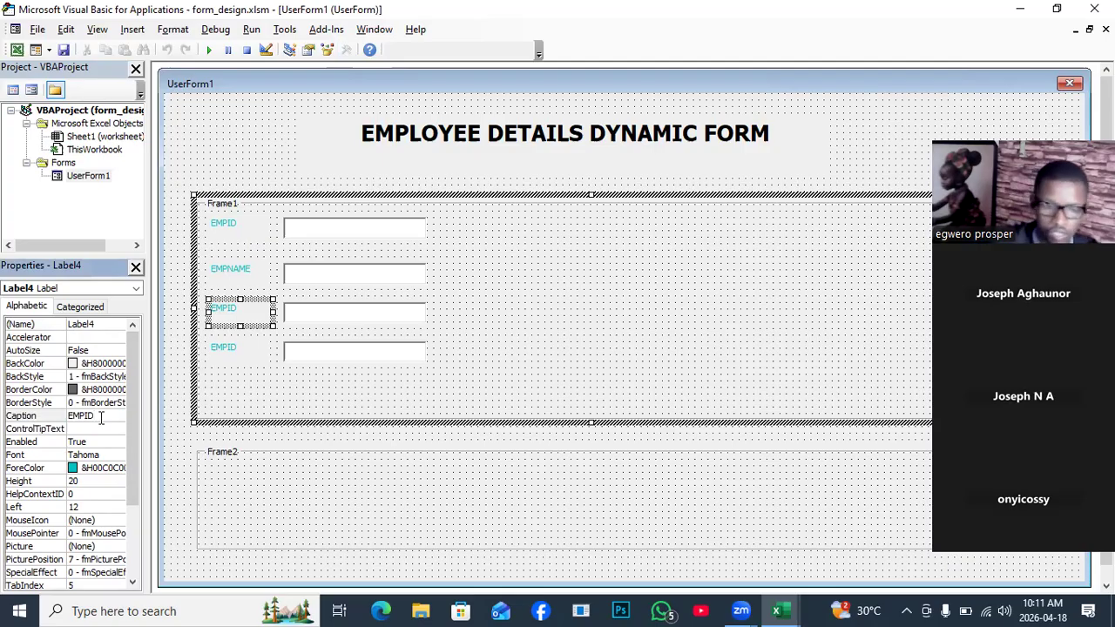
key(BackSpace)
key(BackSpace)
key(BackSpace)
key(BackSpace)
key(BackSpace)
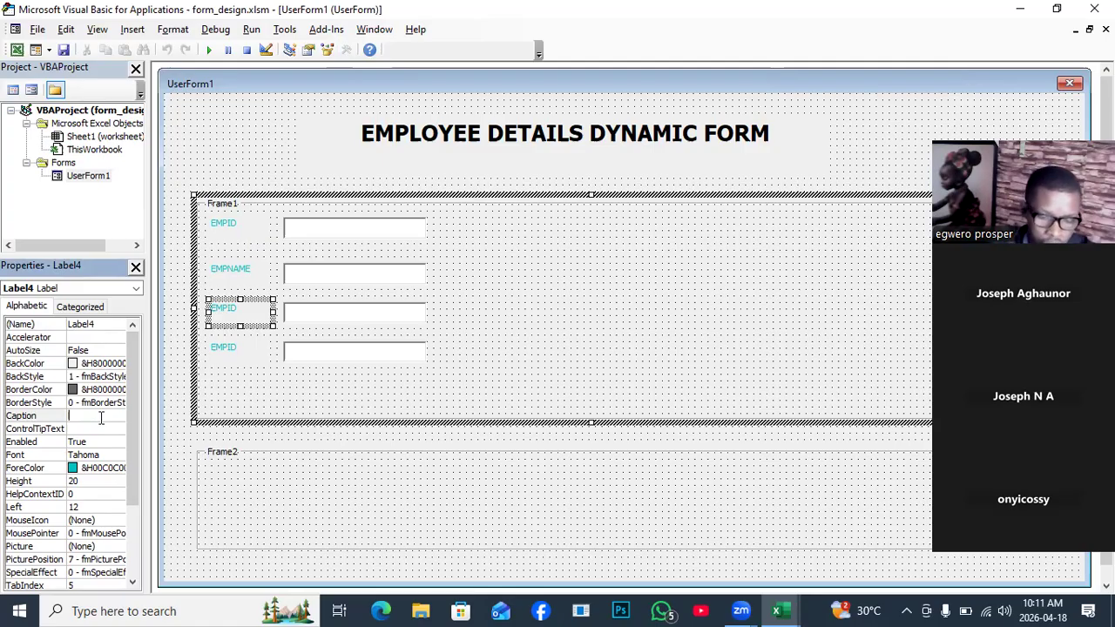
text(G)
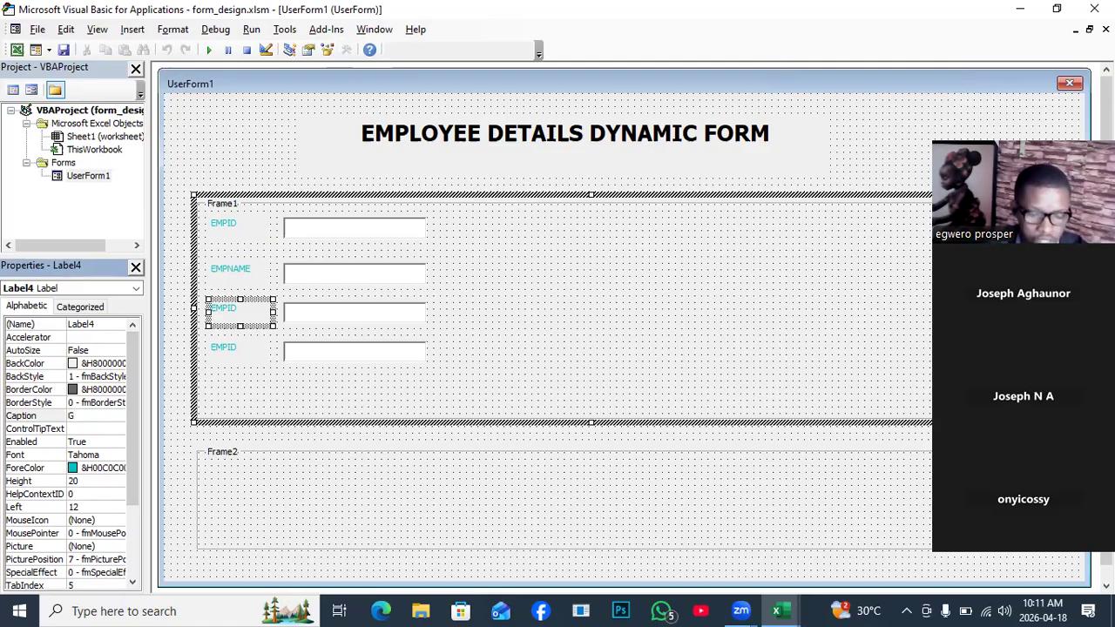
text(e)
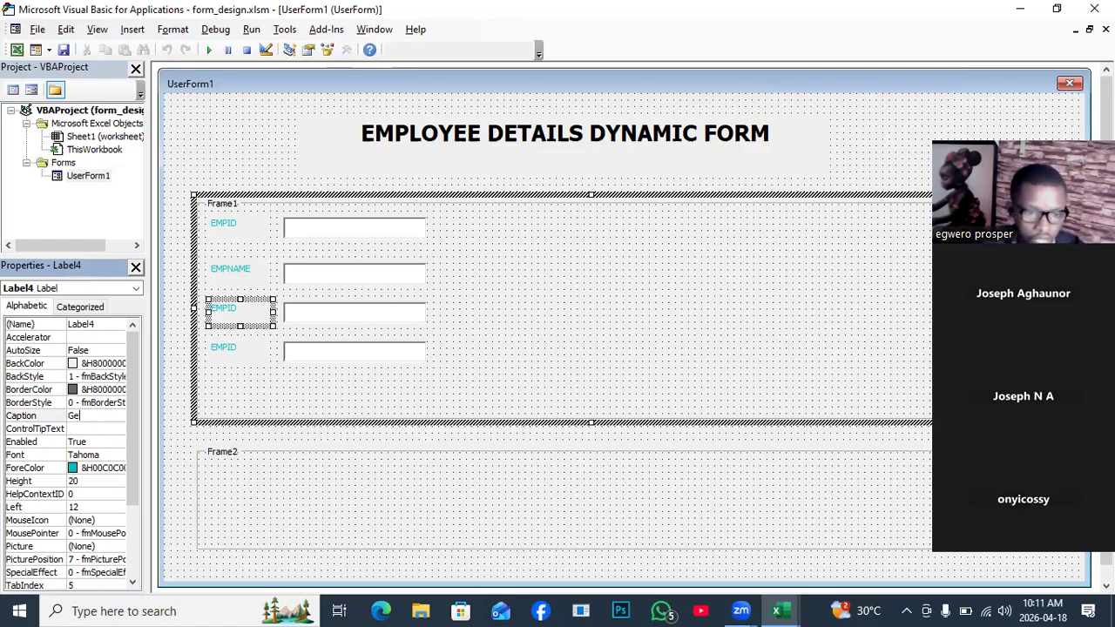
key(BackSpace)
key(BackSpace)
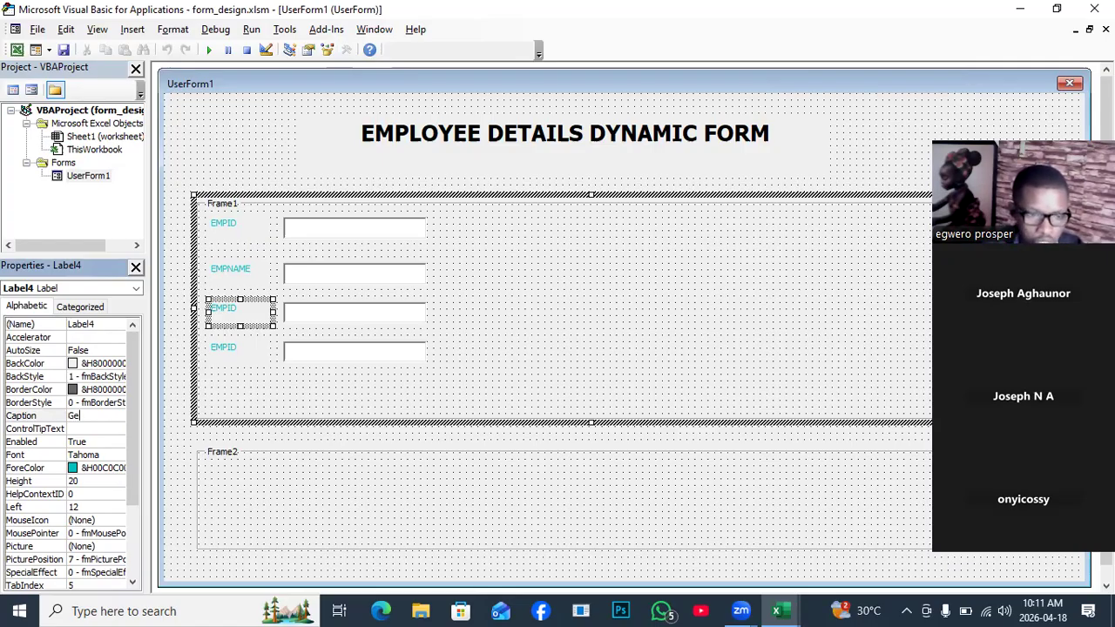
text(E)
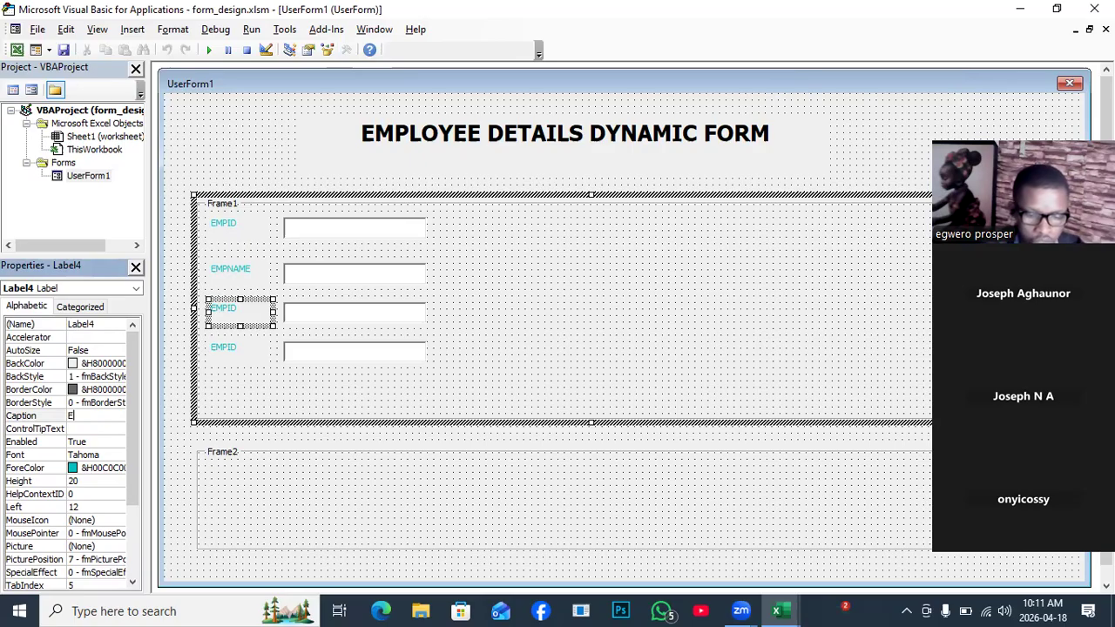
text(NDER)
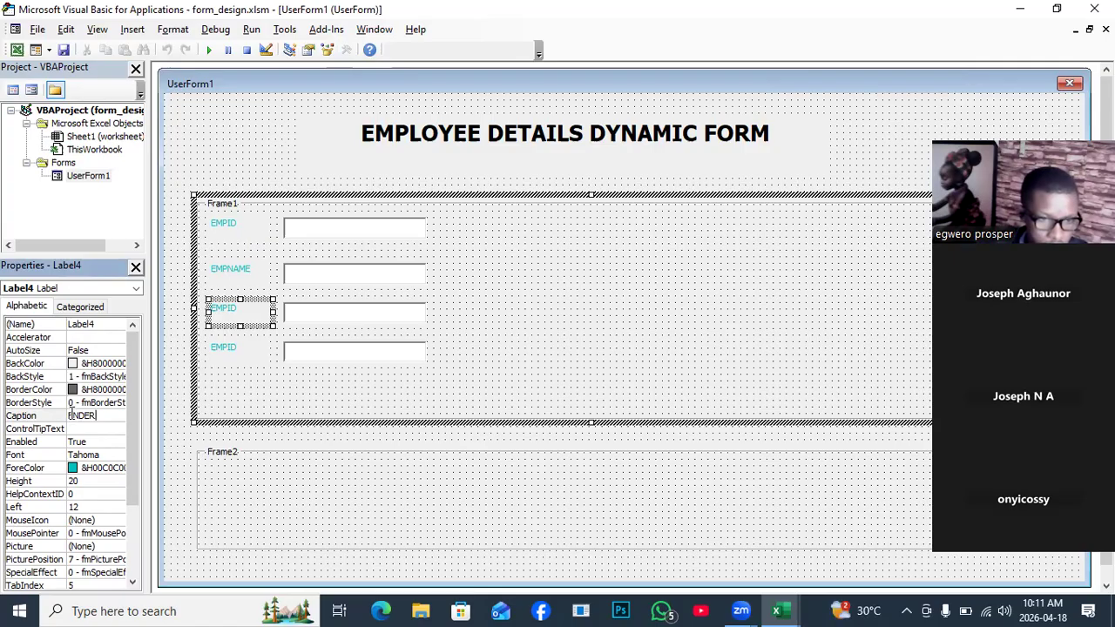
text(G)
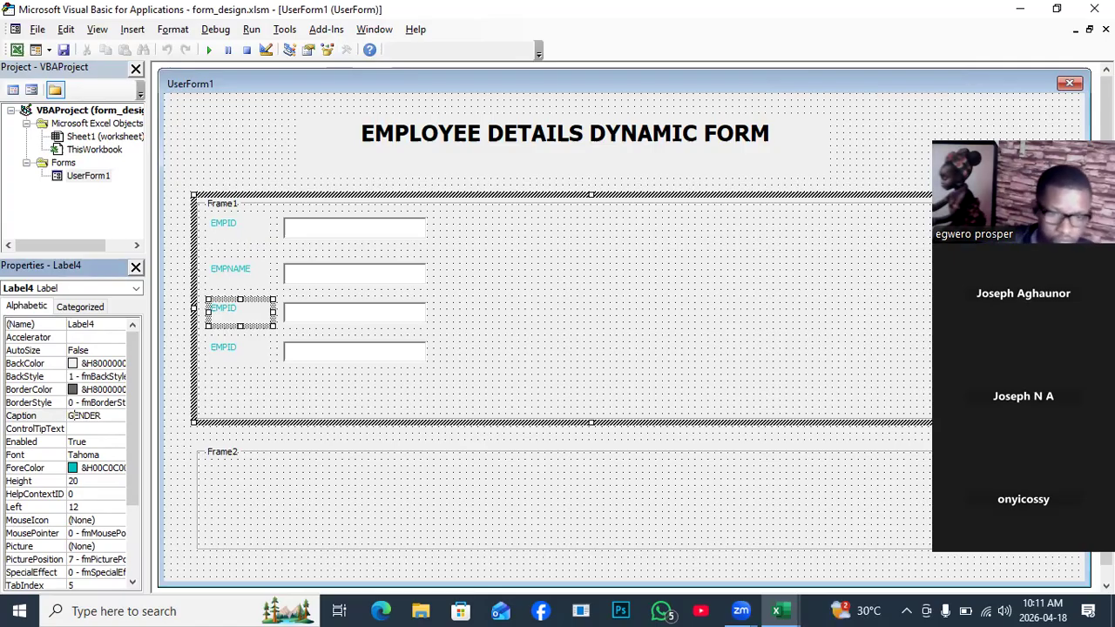
Replace the name of the text box beside the GENDER label with one starting with C.
click(329, 327)
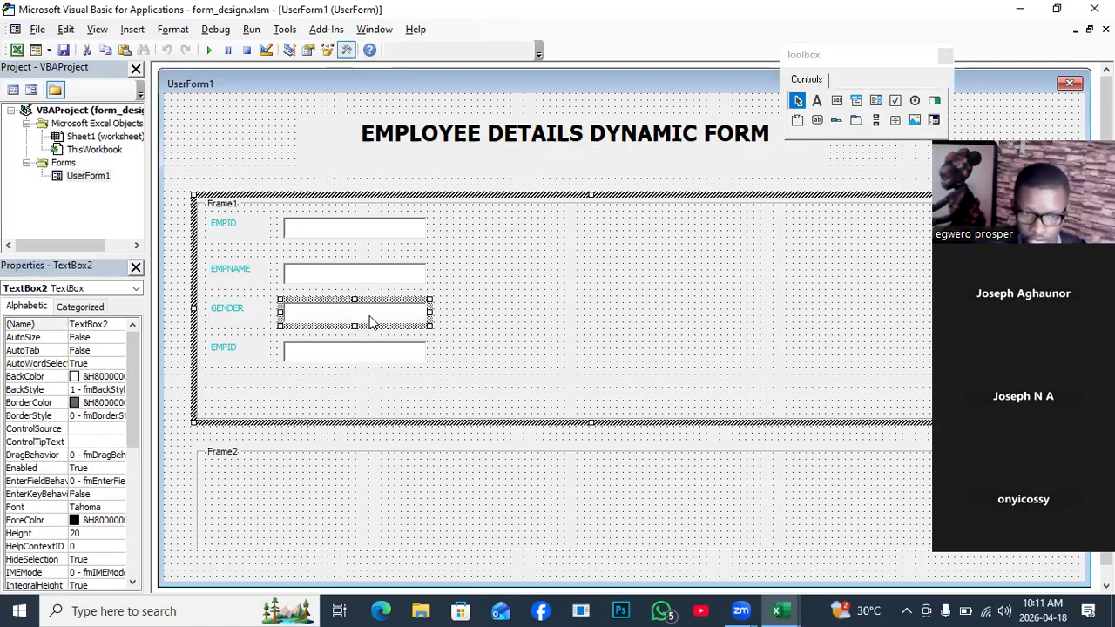
click(294, 311)
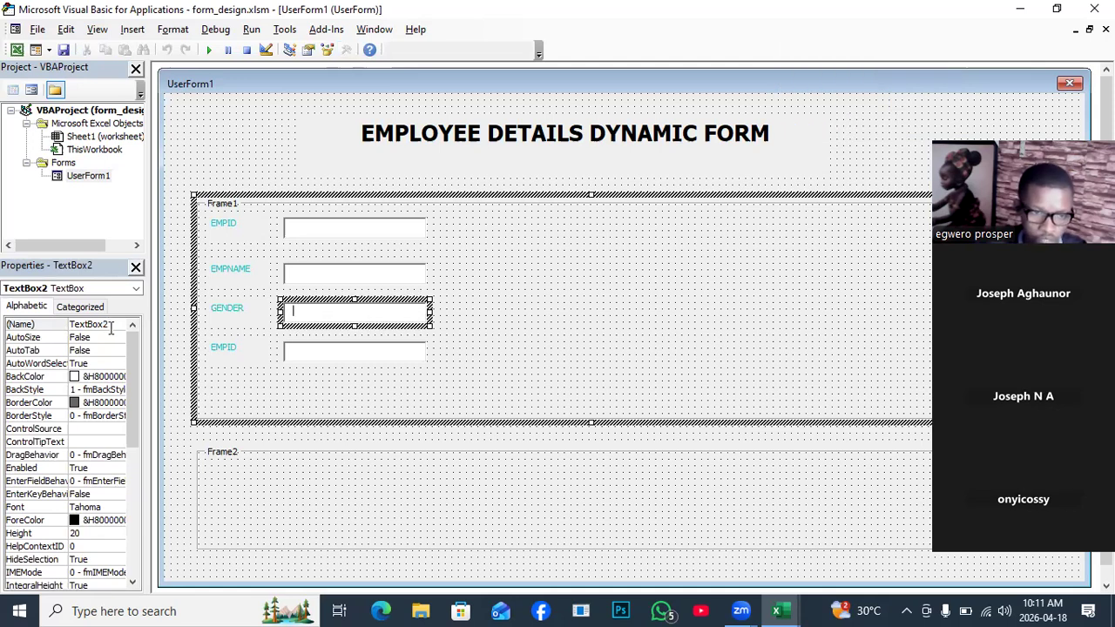
click(69, 325)
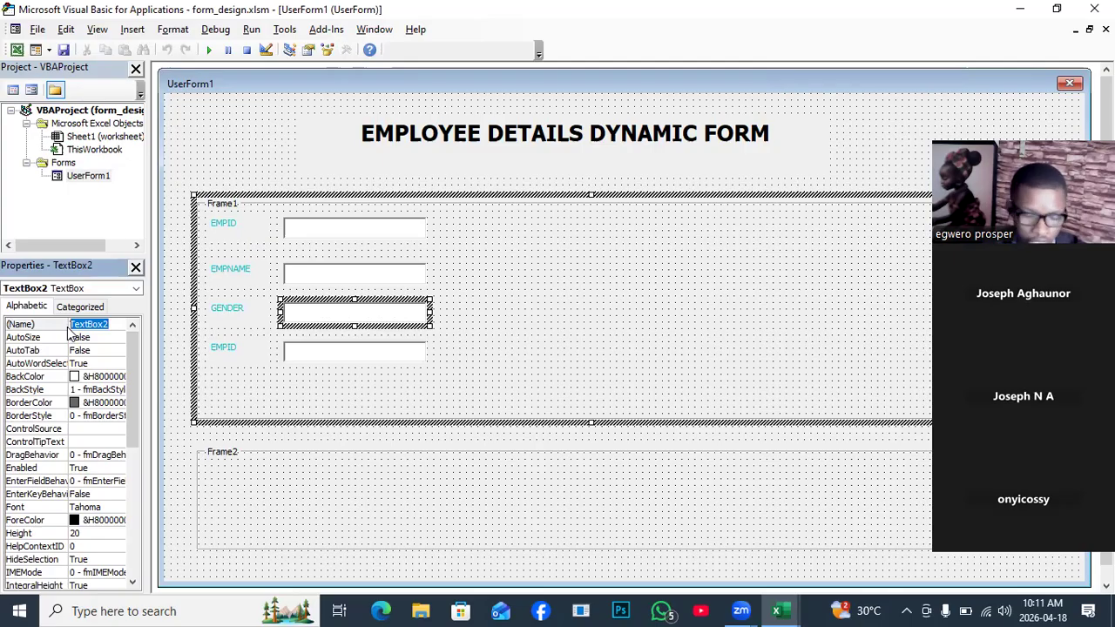
text(C)
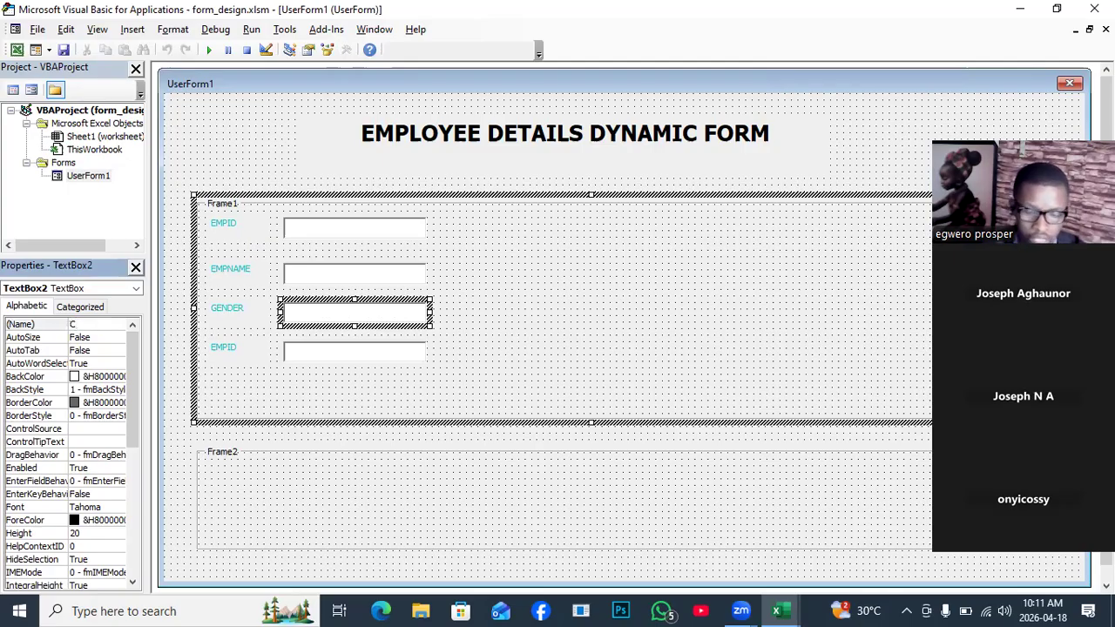
Name the text box beside the GENDER label cmbGender.
key(BackSpace)
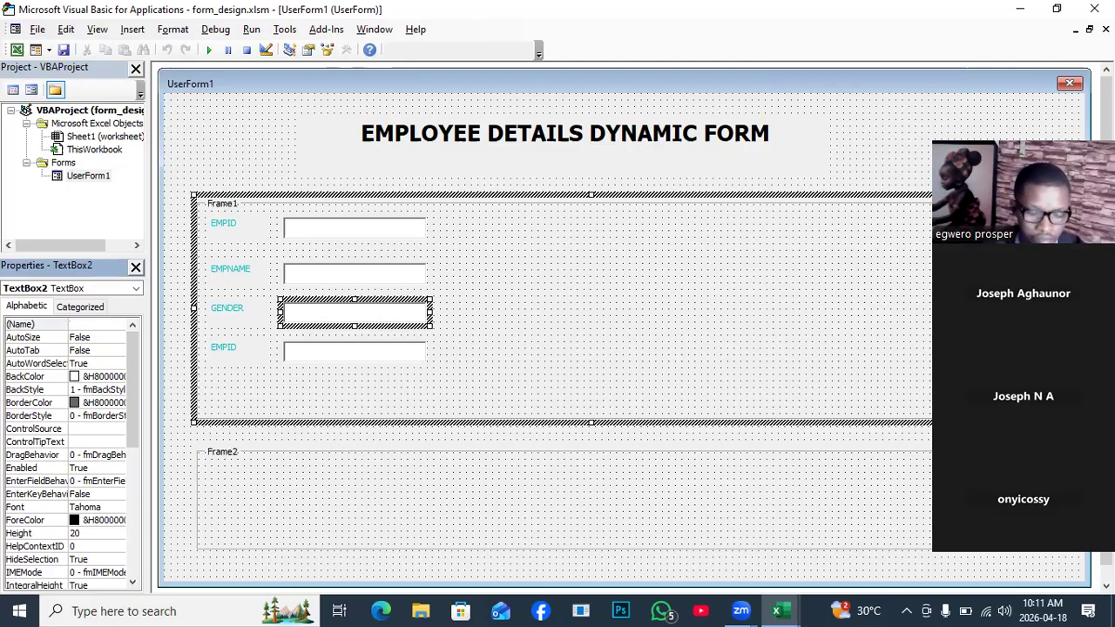
text(c)
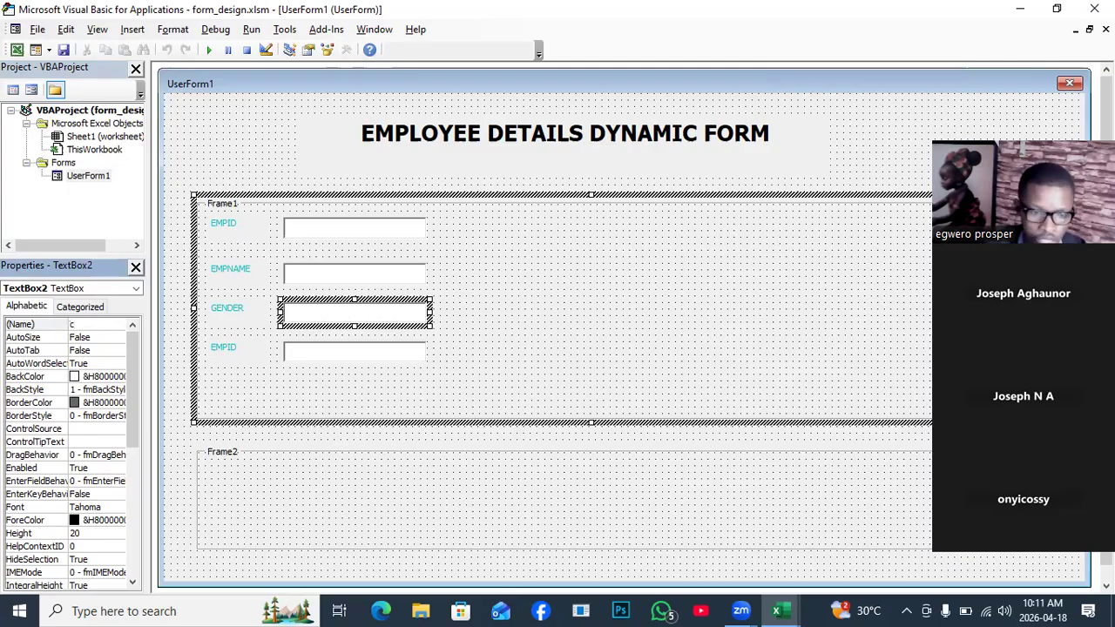
text(mb)
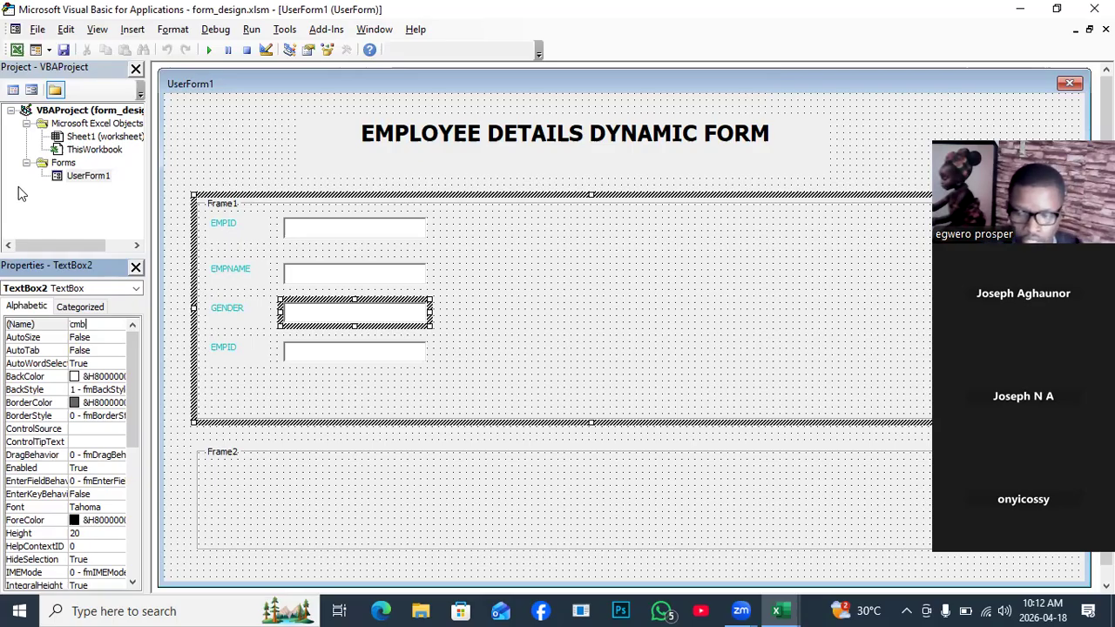
text(G)
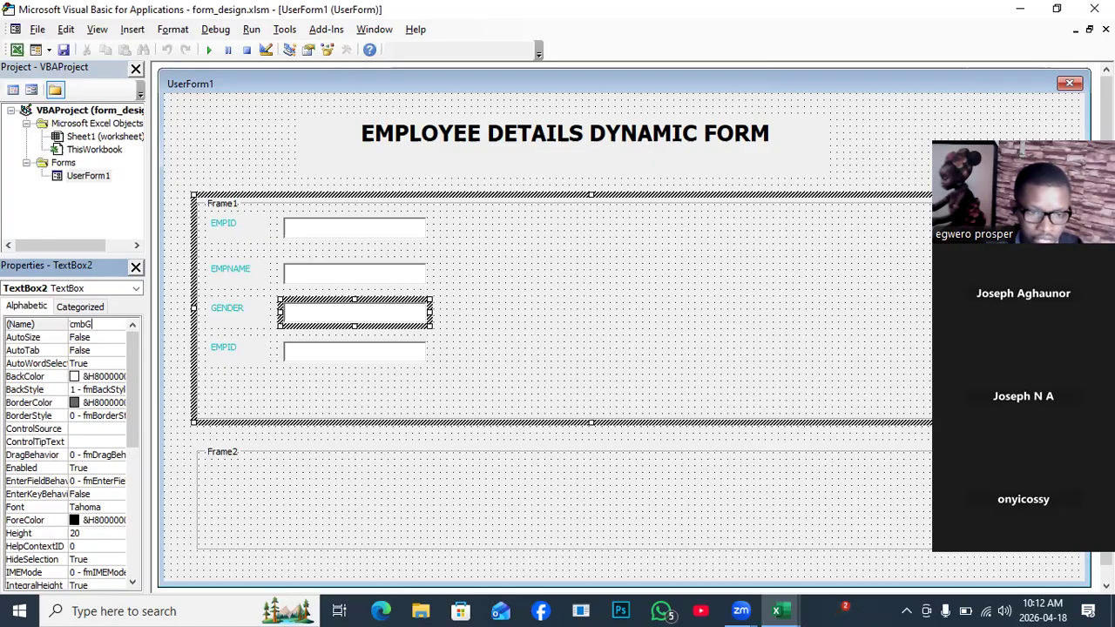
text(ender)
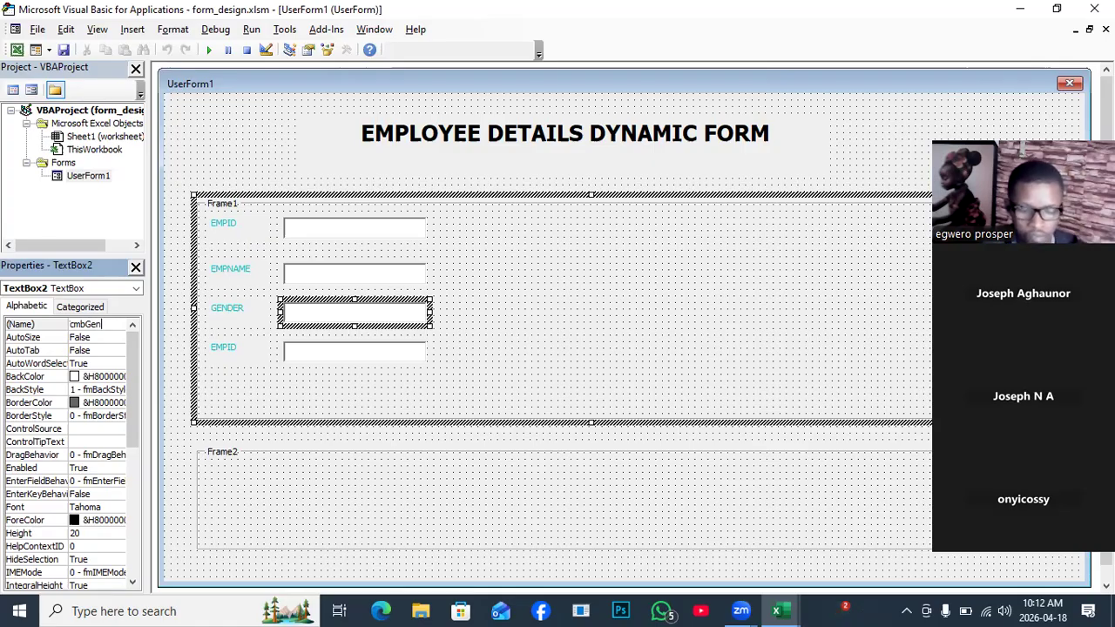
click(376, 326)
click(392, 319)
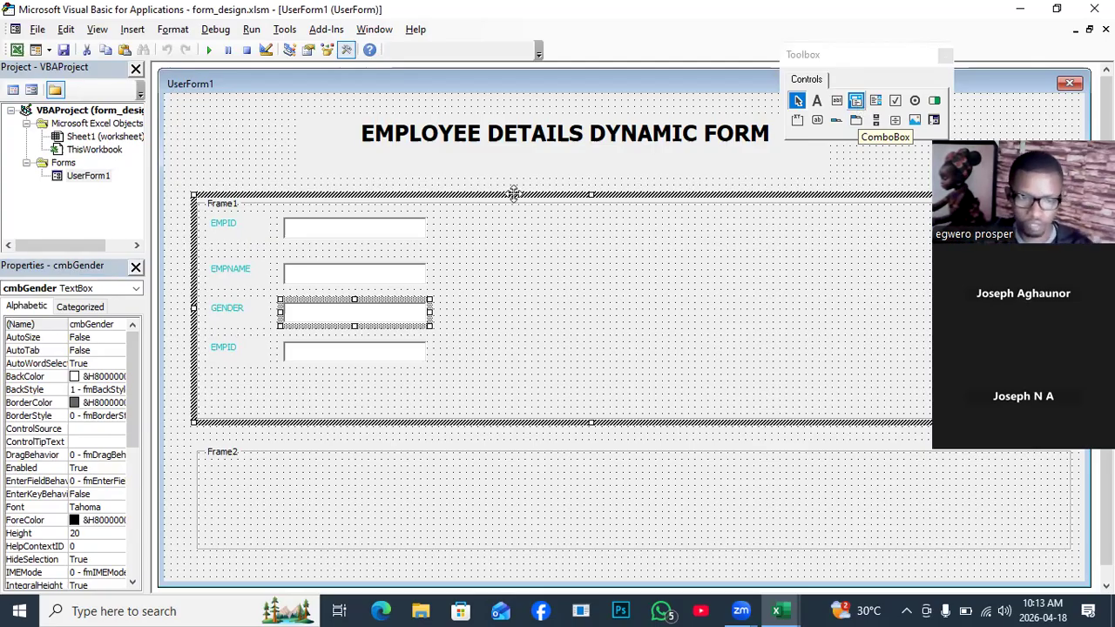
Set the caption of the fourth label in Frame1, below GENDER, to ADDRESS.
click(315, 360)
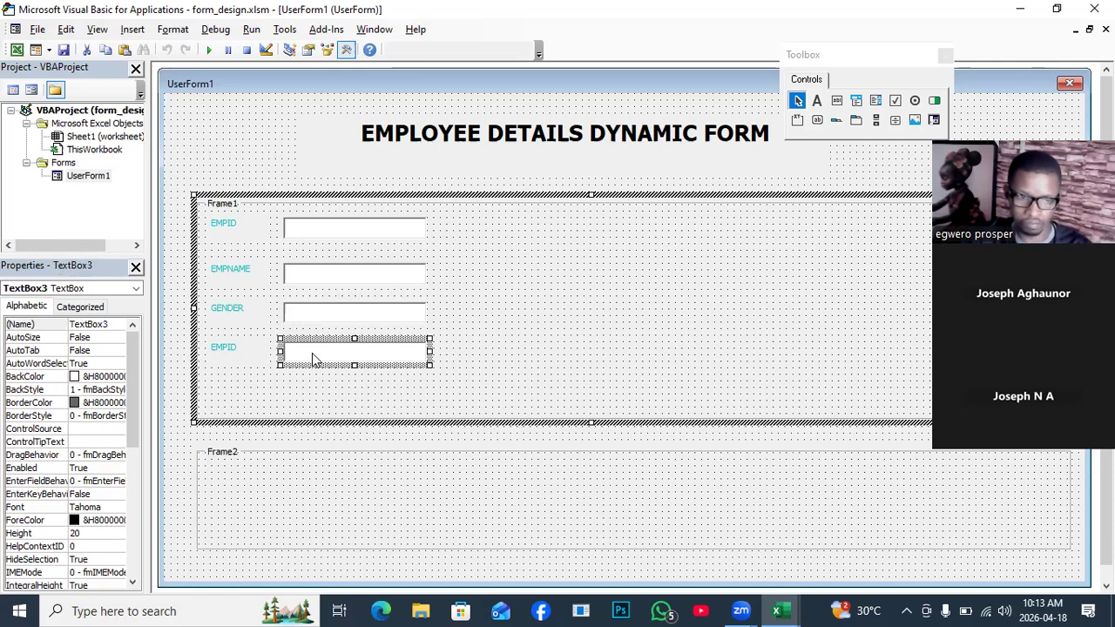
click(239, 354)
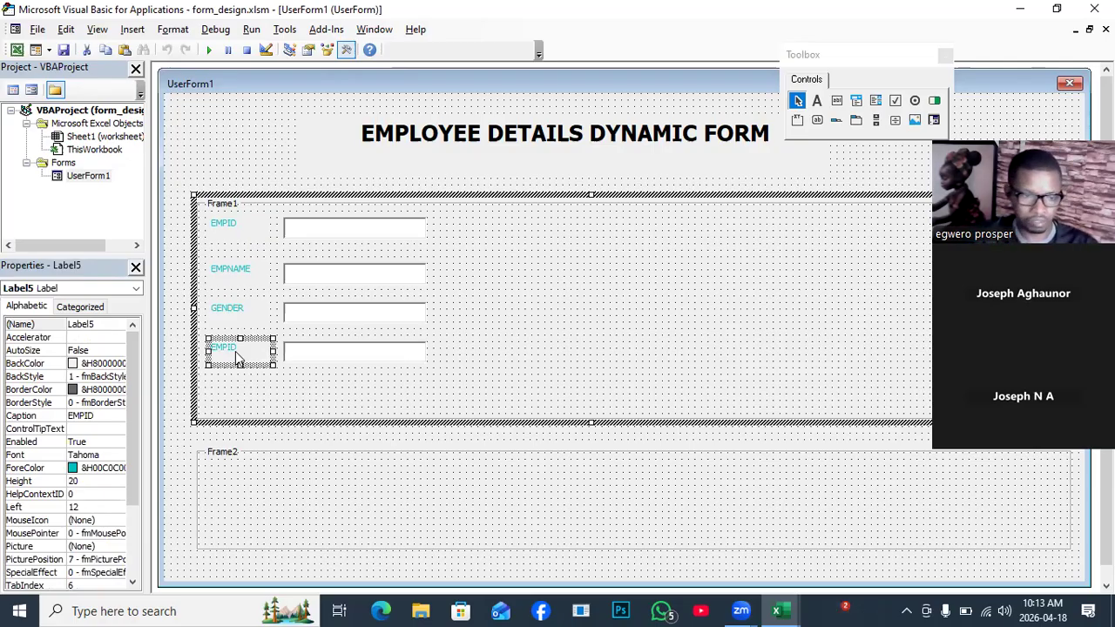
click(110, 417)
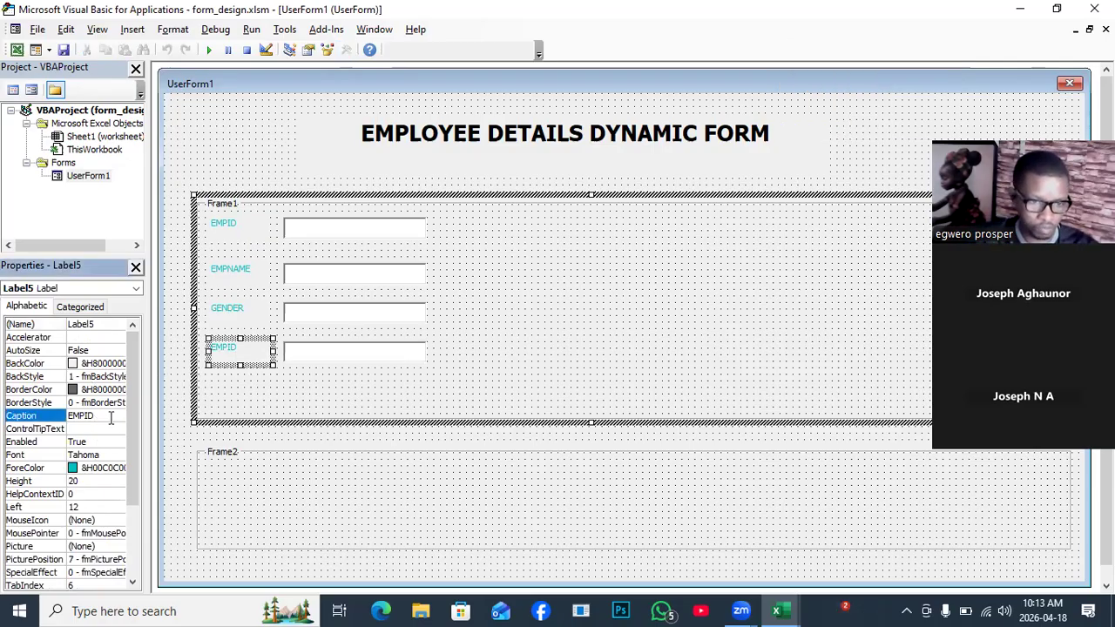
click(111, 417)
key(BackSpace)
key(BackSpace)
key(BackSpace)
key(BackSpace)
key(BackSpace)
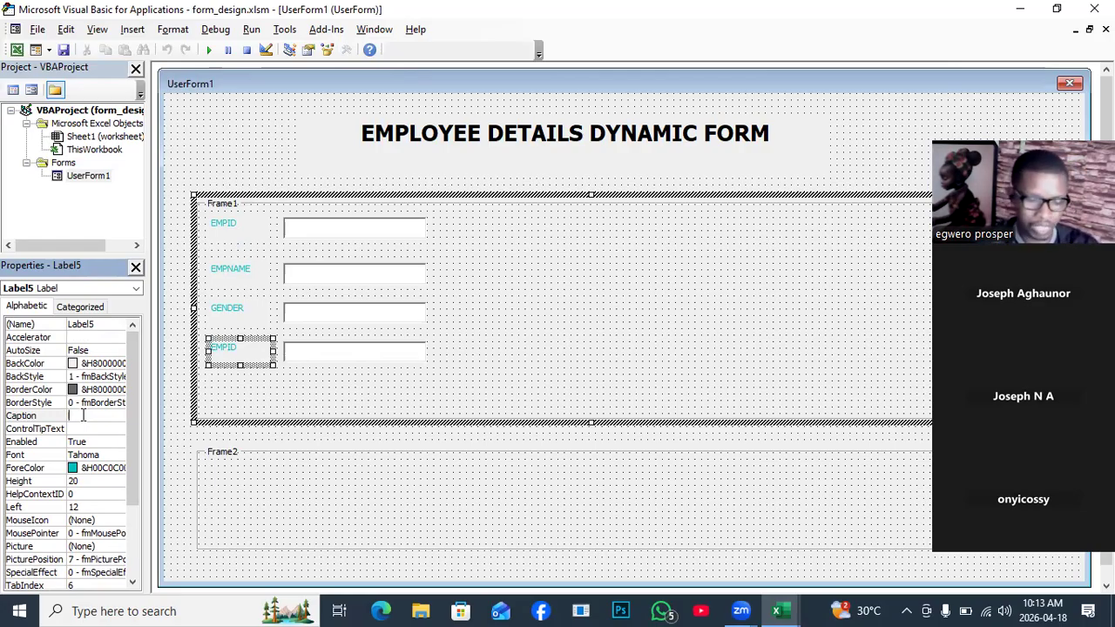
text(ADDRESS)
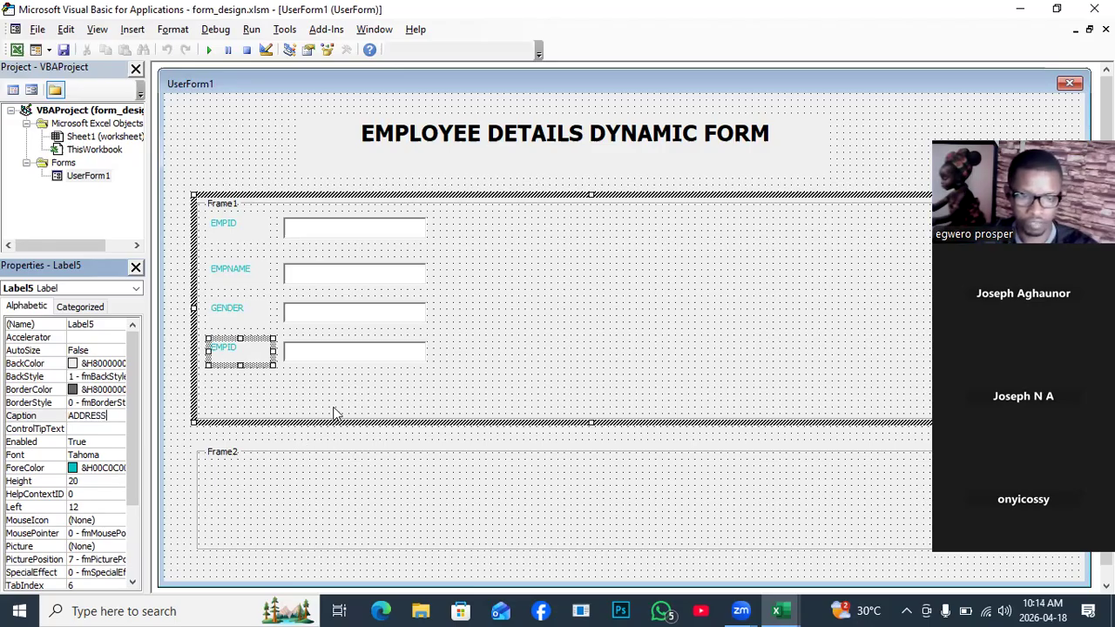
Name the text box beside the ADDRESS label txtAddress.
click(333, 356)
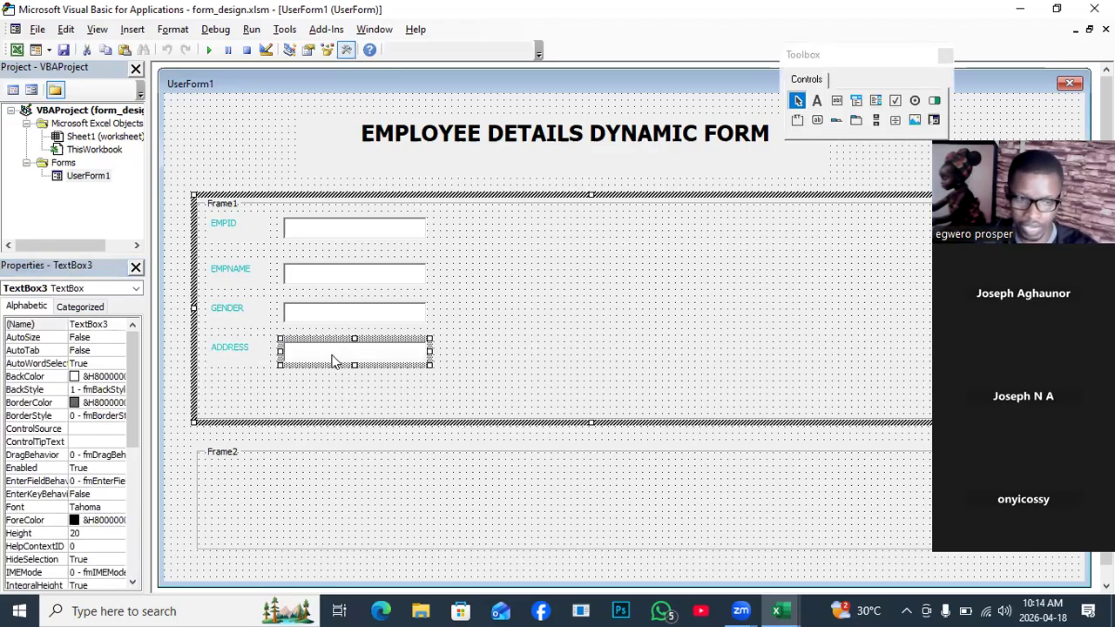
click(333, 355)
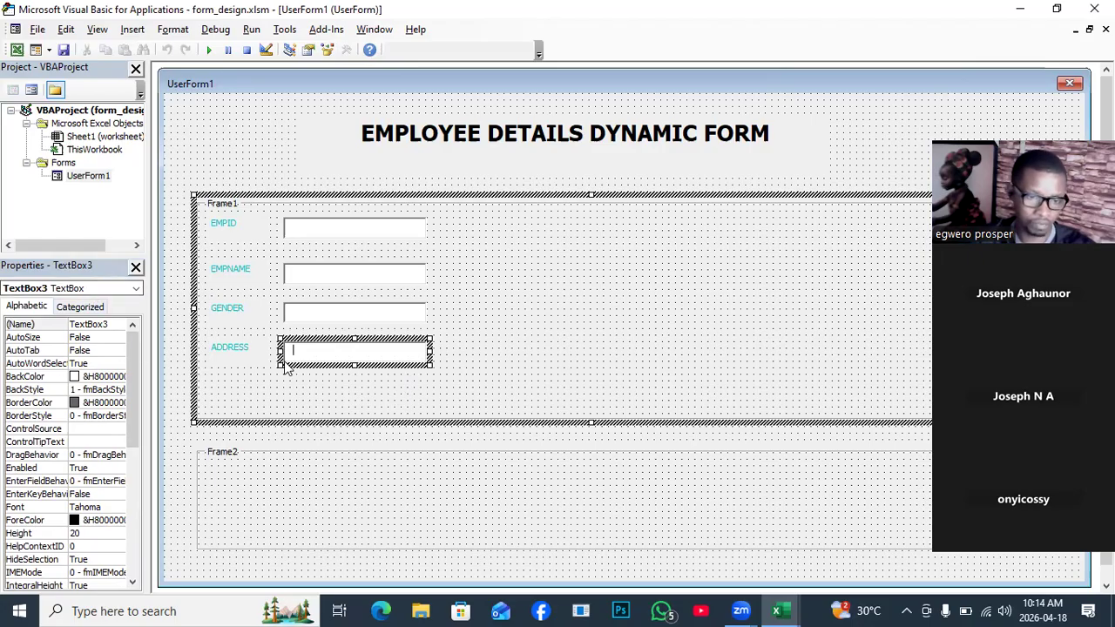
click(110, 324)
key(BackSpace)
key(BackSpace)
key(BackSpace)
key(BackSpace)
key(BackSpace)
key(BackSpace)
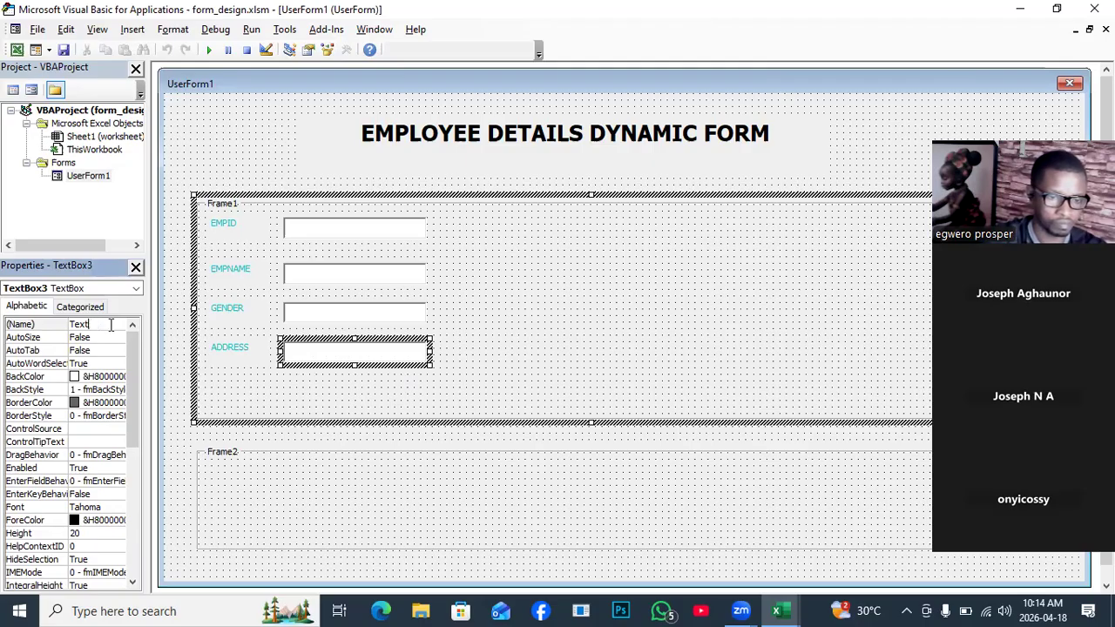
key(BackSpace)
key(BackSpace)
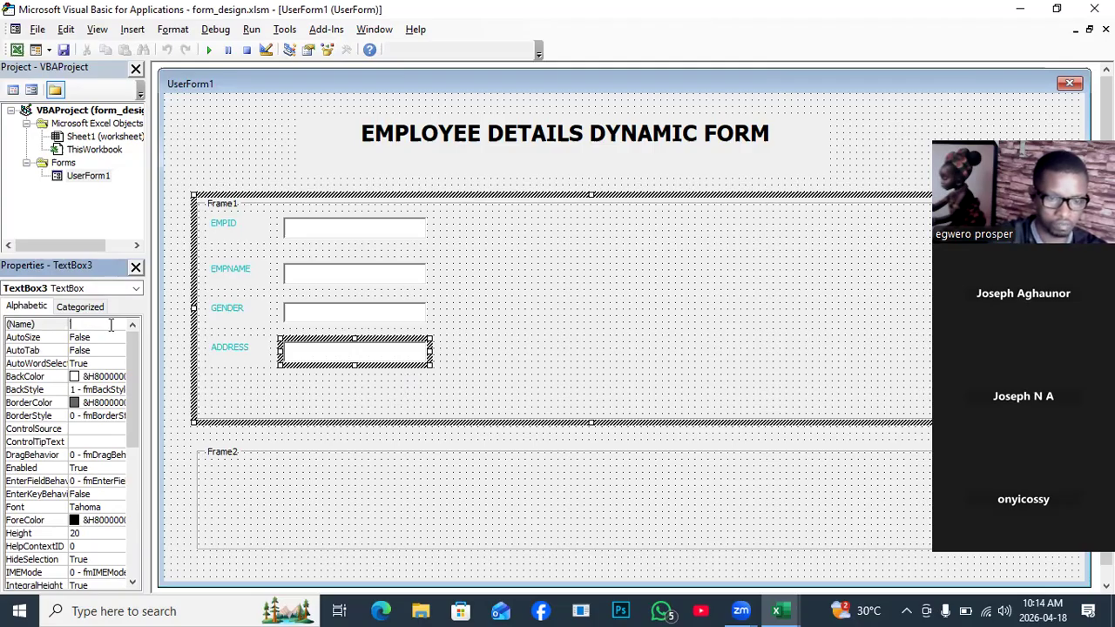
text(t)
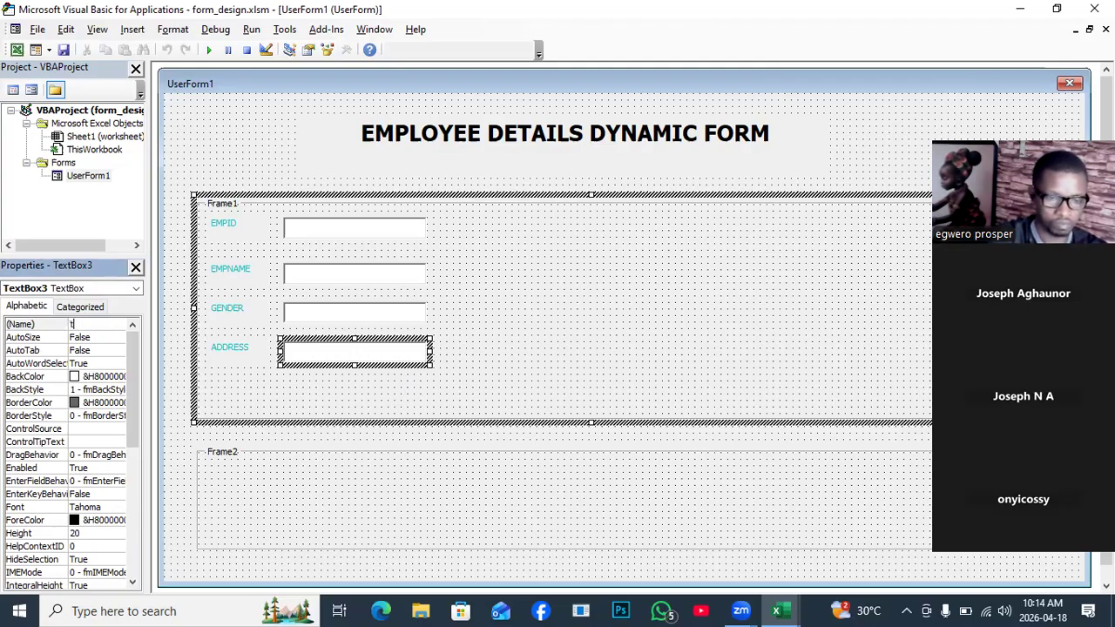
text(xt)
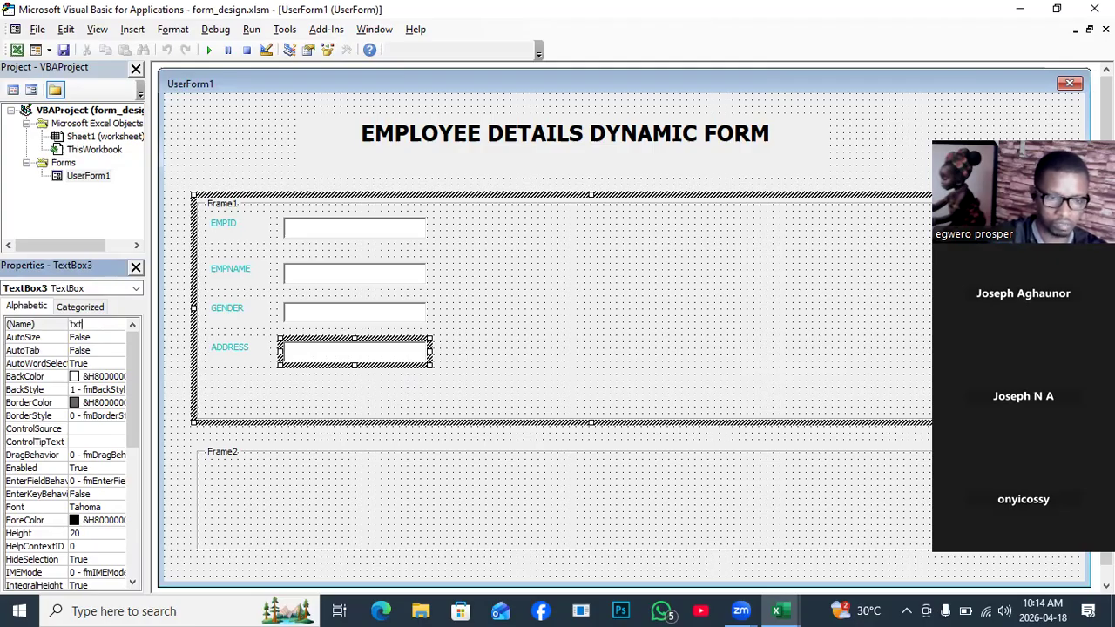
text(A)
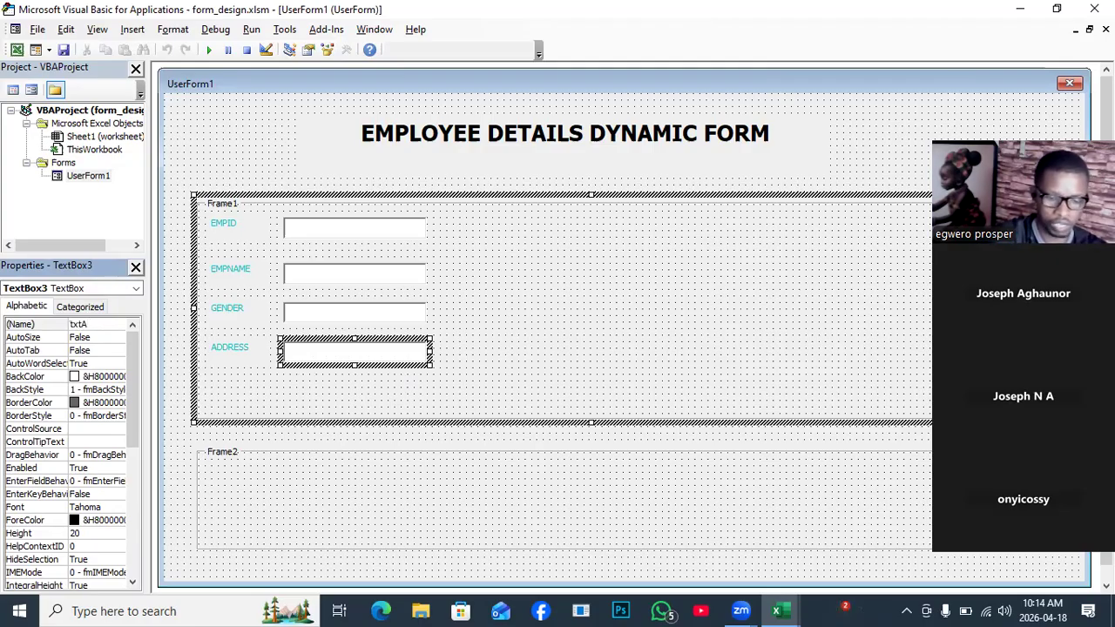
text(dr)
key(BackSpace)
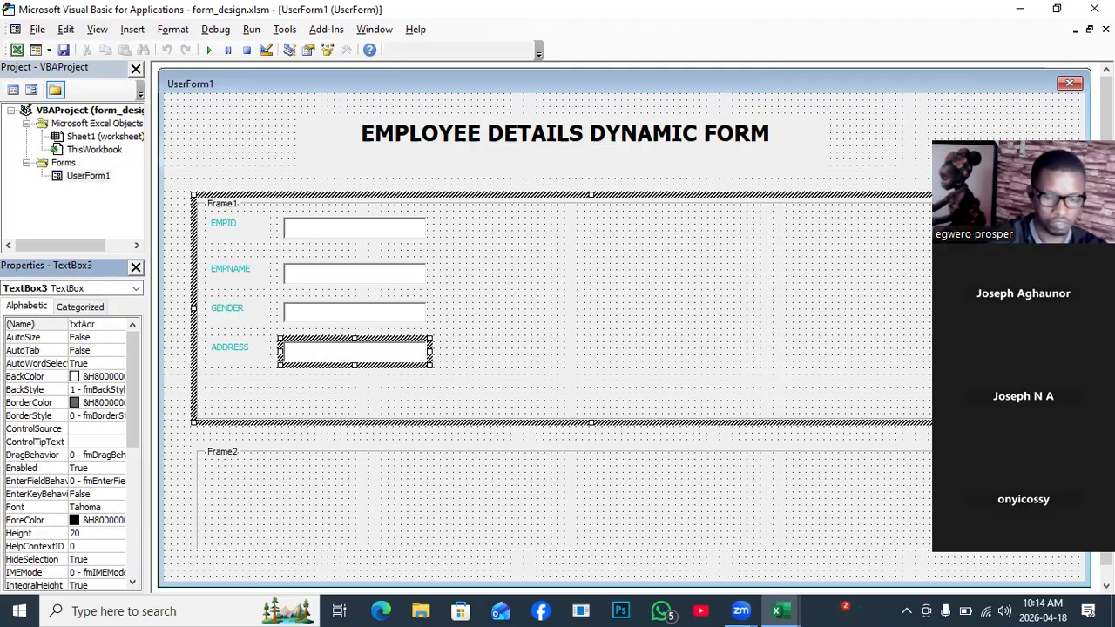
text(dress)
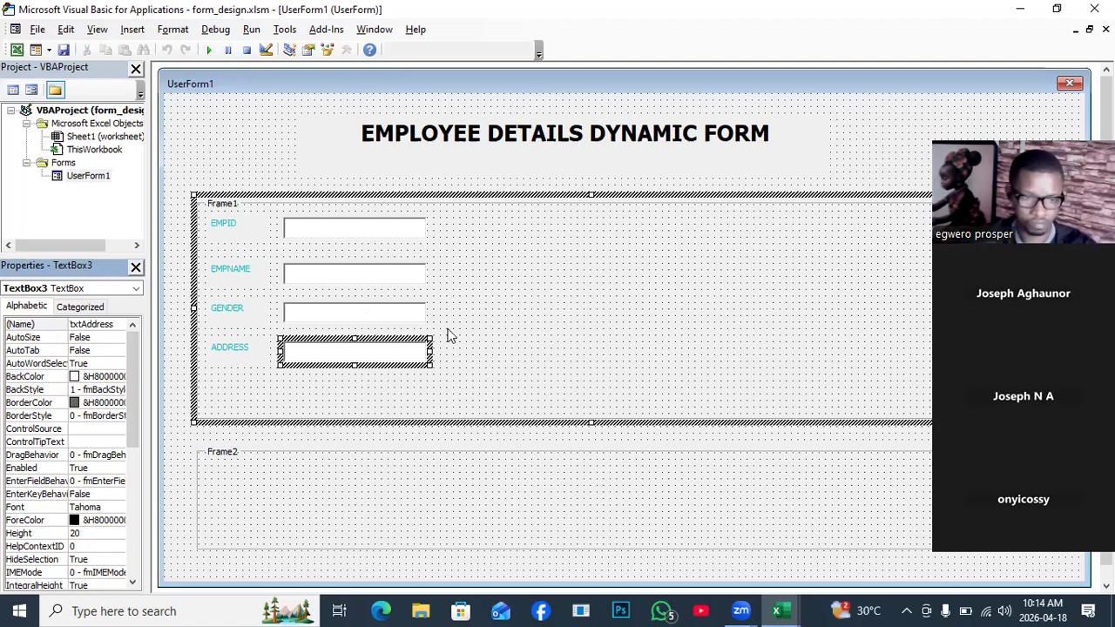
click(464, 368)
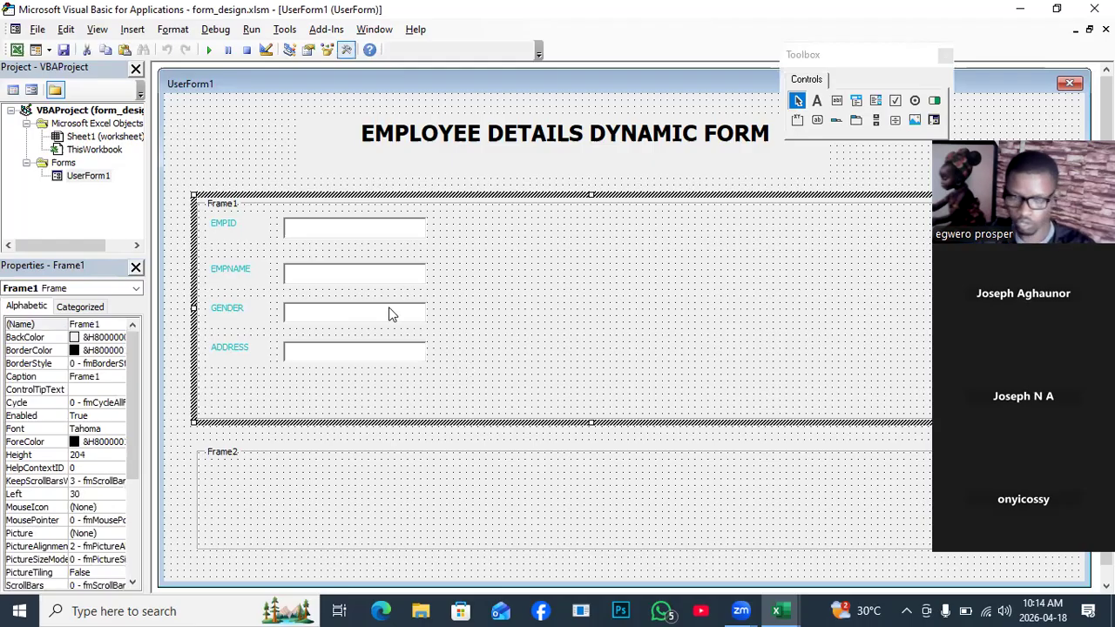
Copy the EMPID, EMPNAME, GENDER and ADDRESS labels together with their four text boxes in Frame1.
click(224, 231)
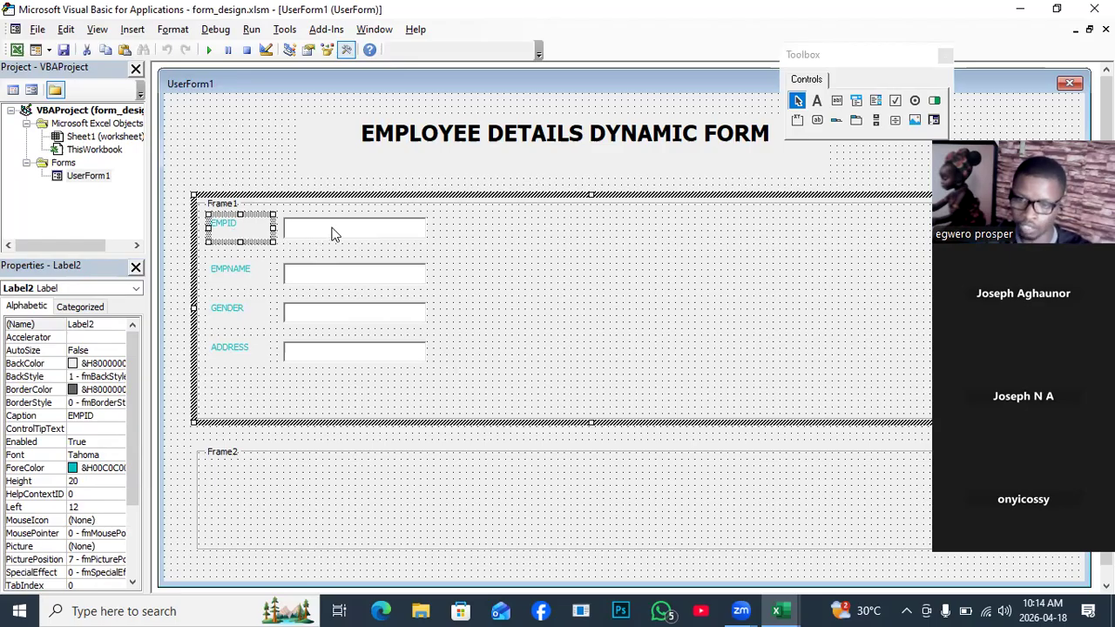
ctrl+click(331, 234)
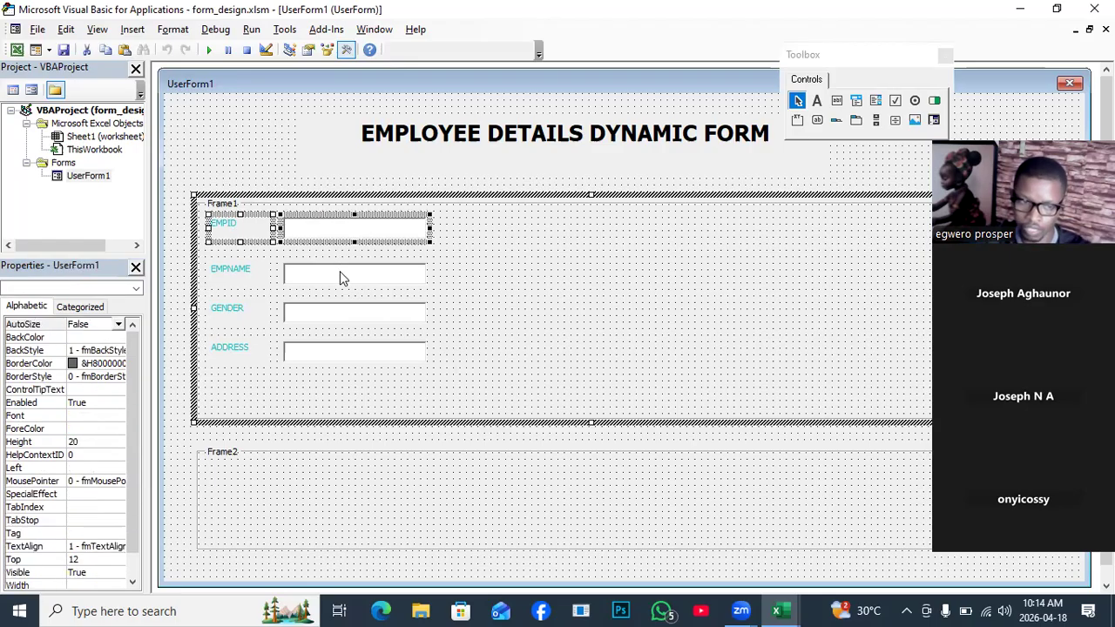
ctrl+click(340, 274)
ctrl+click(240, 271)
shift+click(237, 276)
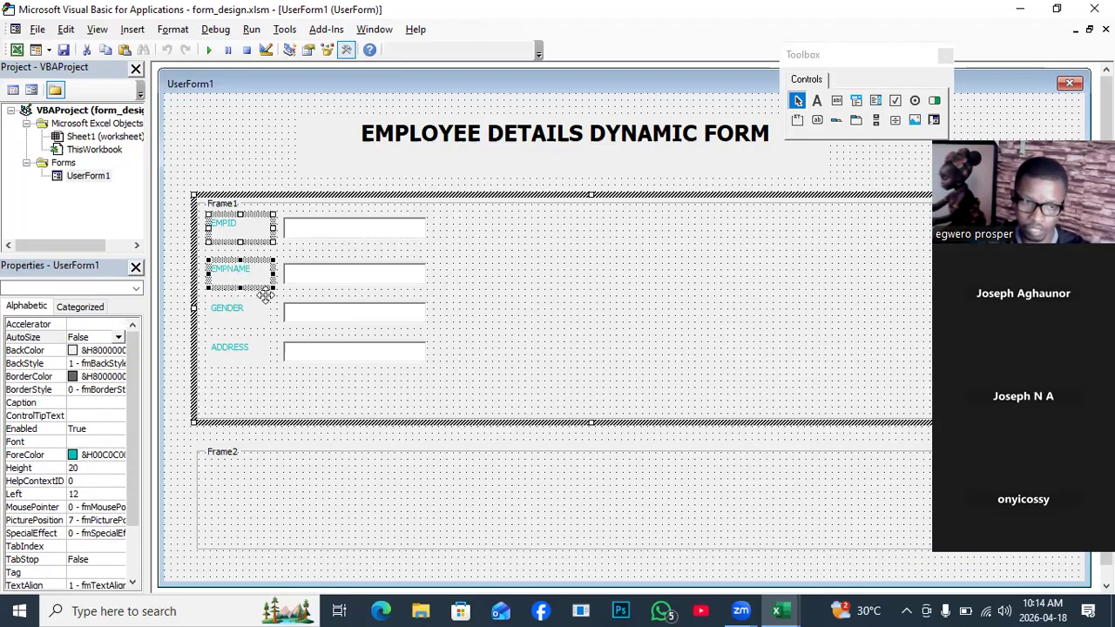
shift+click(321, 280)
shift+click(332, 316)
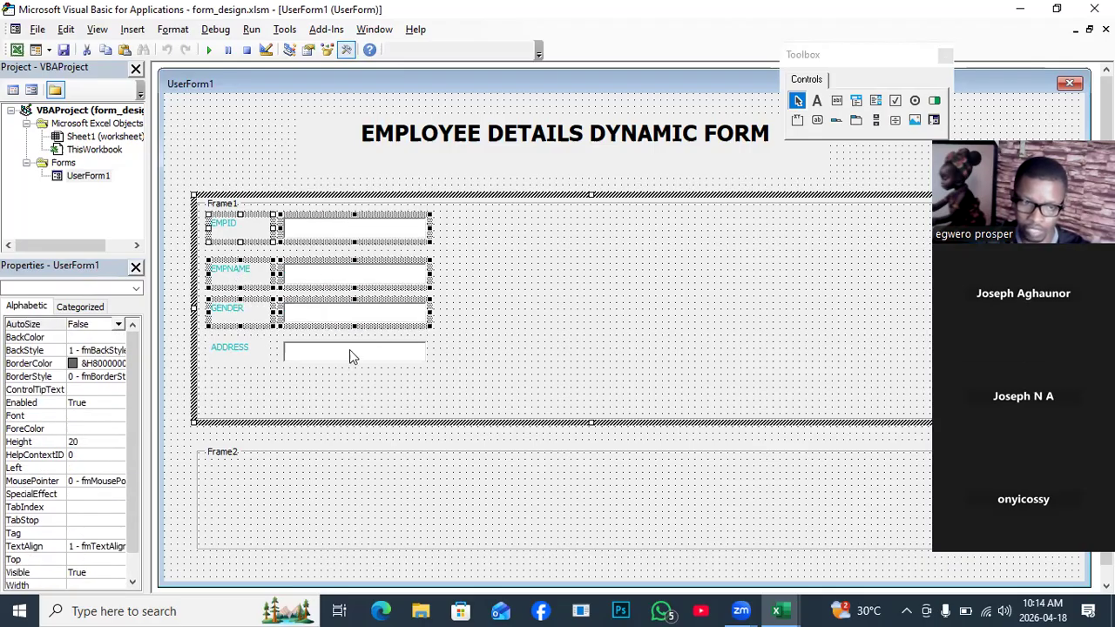
shift+click(349, 349)
right_click(346, 359)
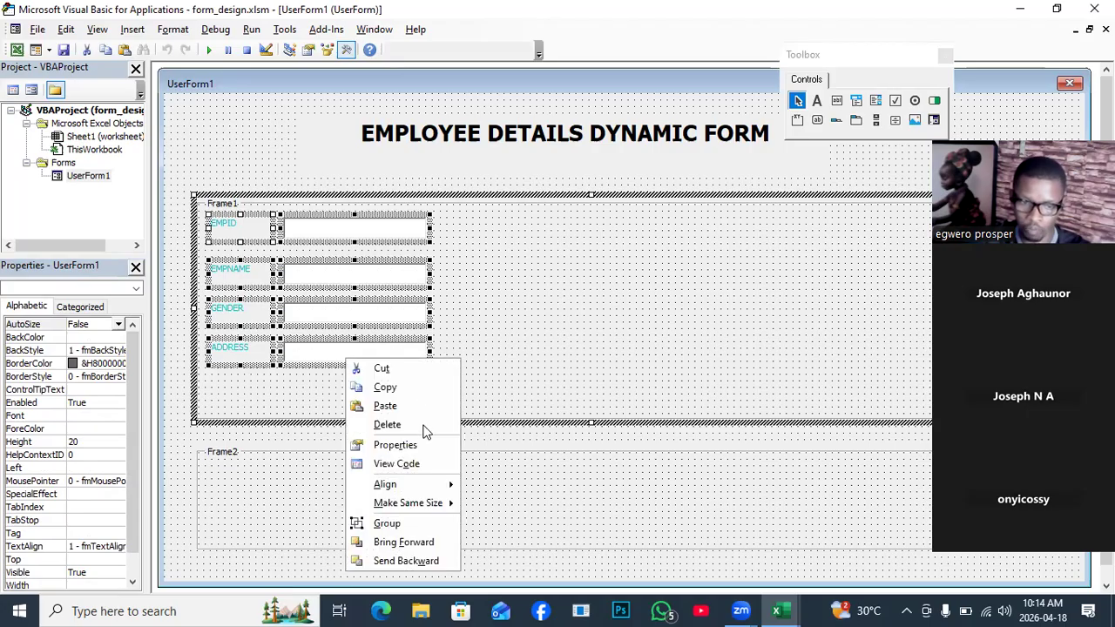
click(393, 394)
Paste the copied labels and text boxes into Frame1 and position them as a second column, nearly level with the originals.
right_click(378, 357)
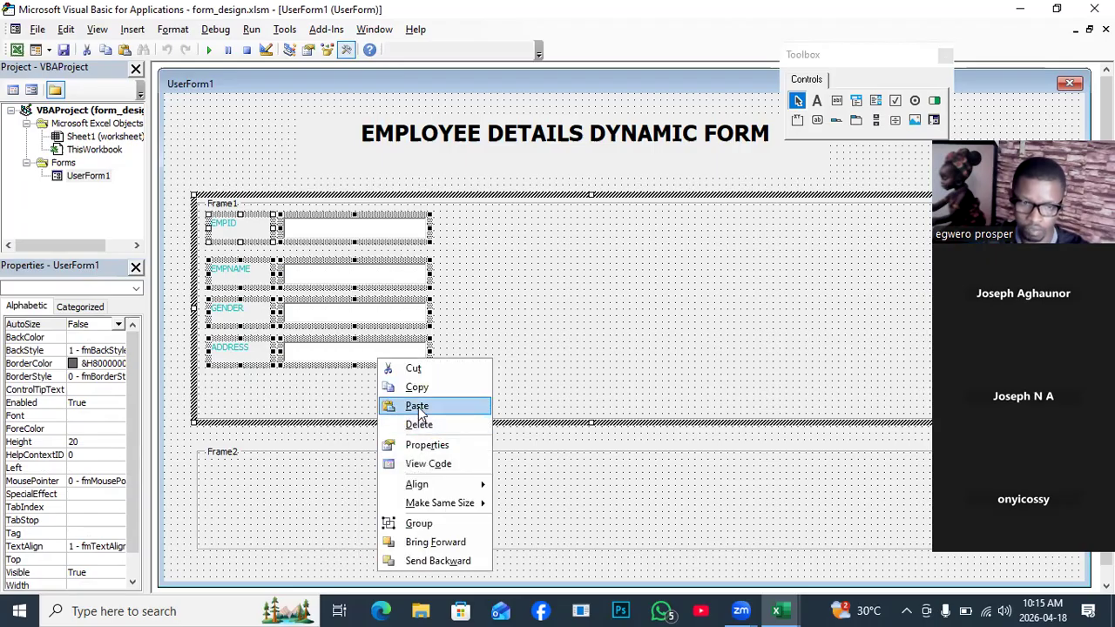
click(417, 406)
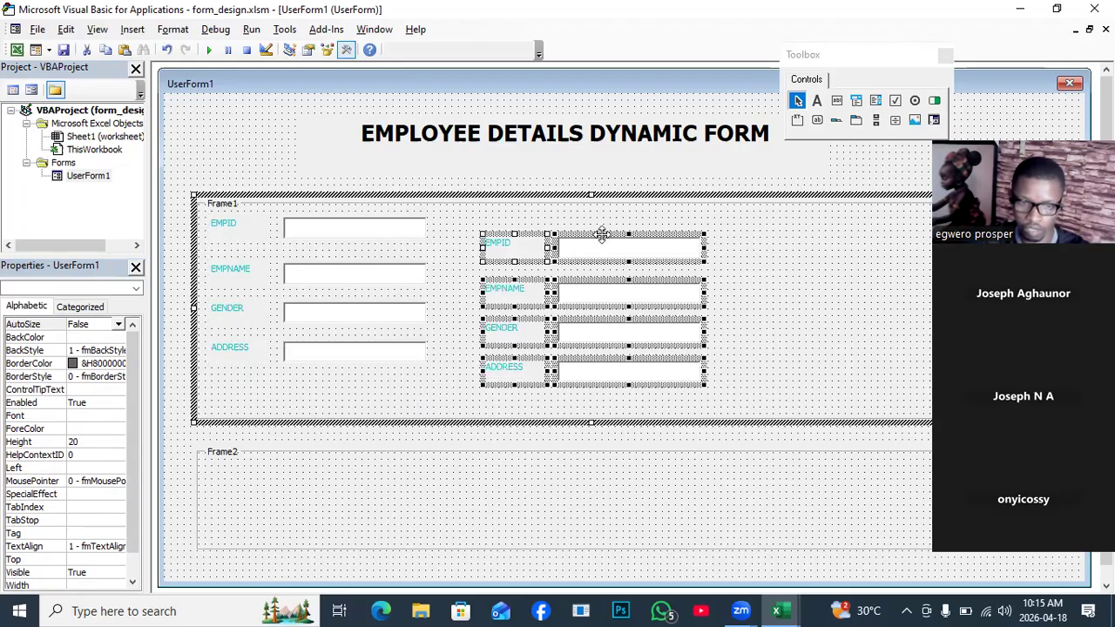
drag(601, 233, 651, 222)
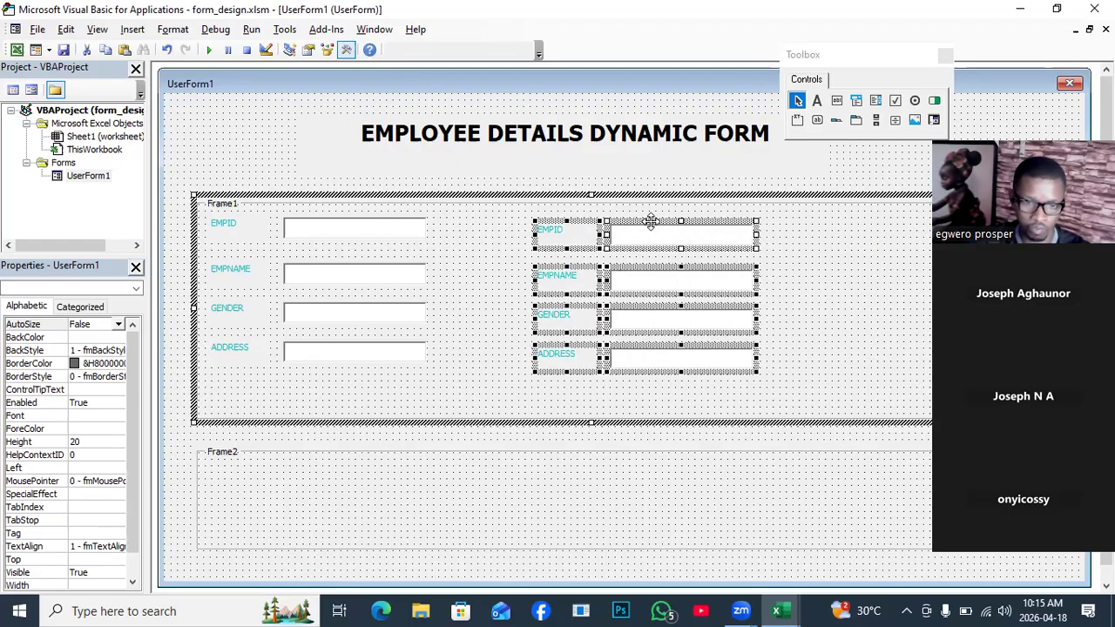
click(469, 304)
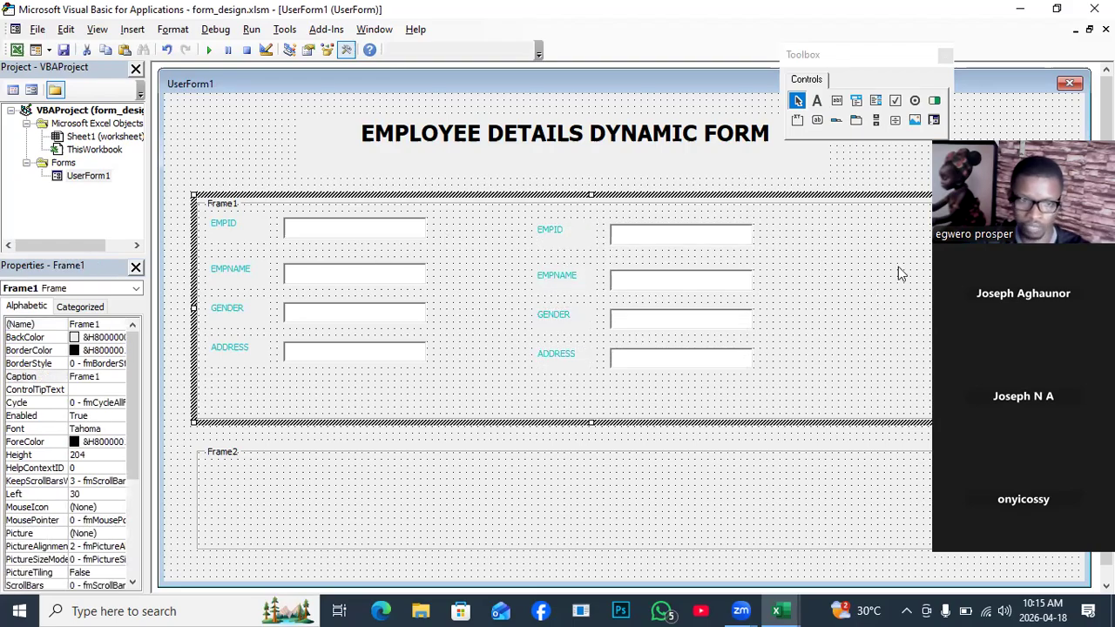
Set the caption of the second column's top label in Frame1 to CONTACT.
click(414, 231)
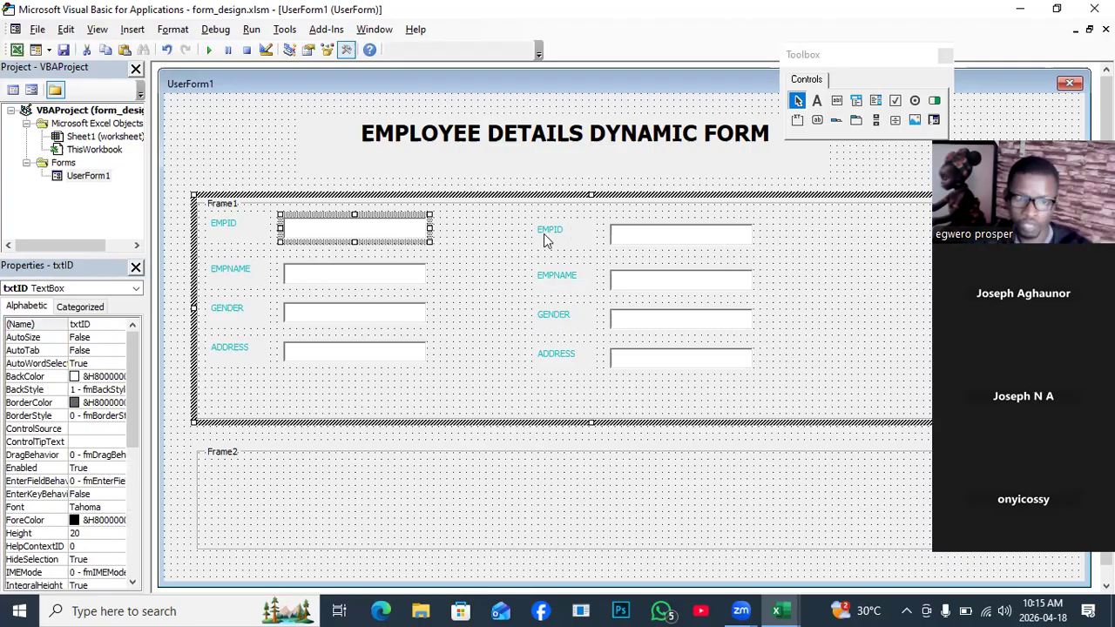
click(311, 355)
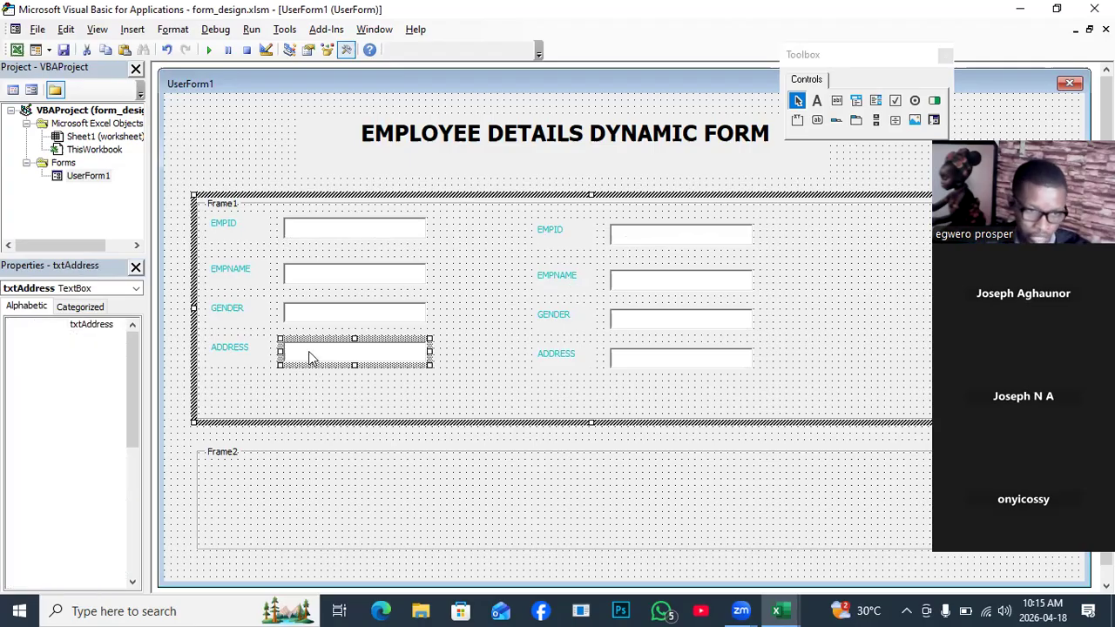
click(637, 235)
click(573, 237)
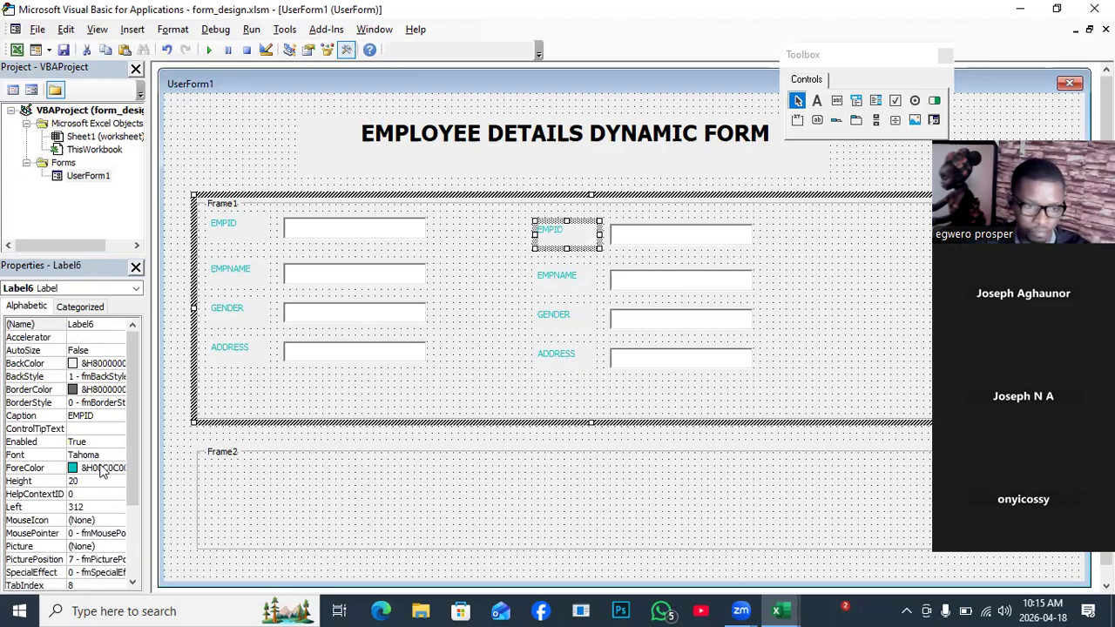
click(71, 416)
click(65, 418)
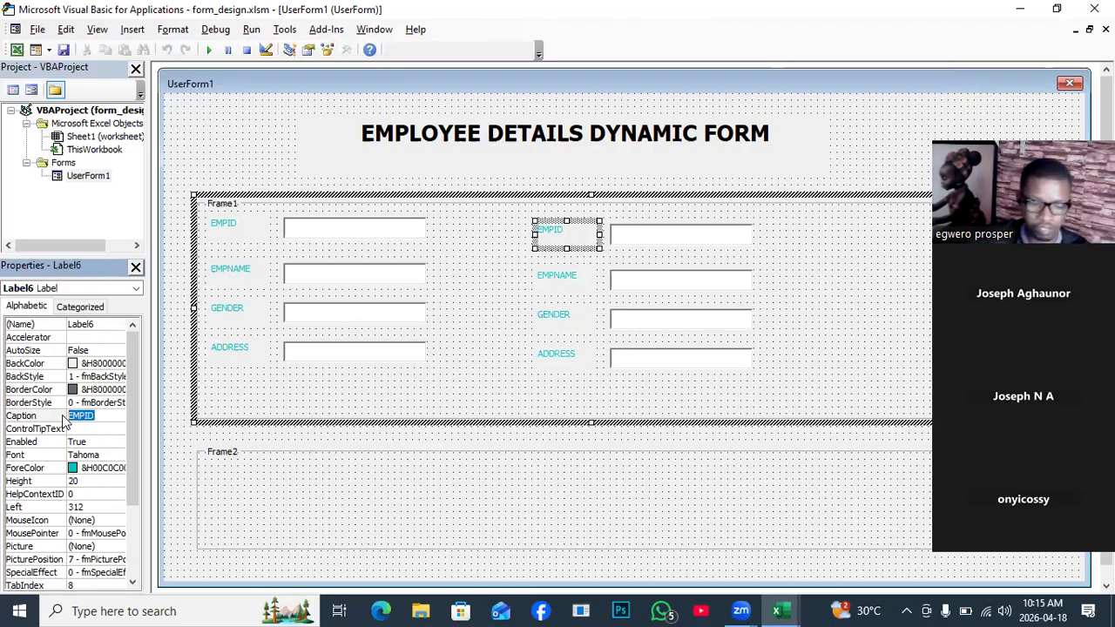
text(CONTACT)
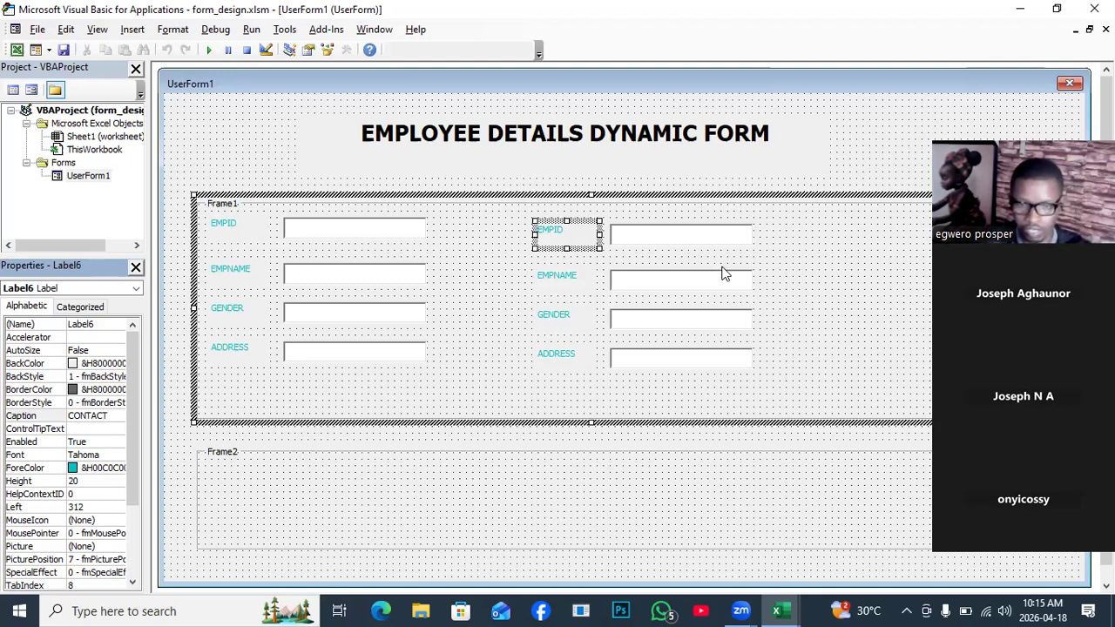
Name the text box beside the CONTACT label txtContact.
click(710, 247)
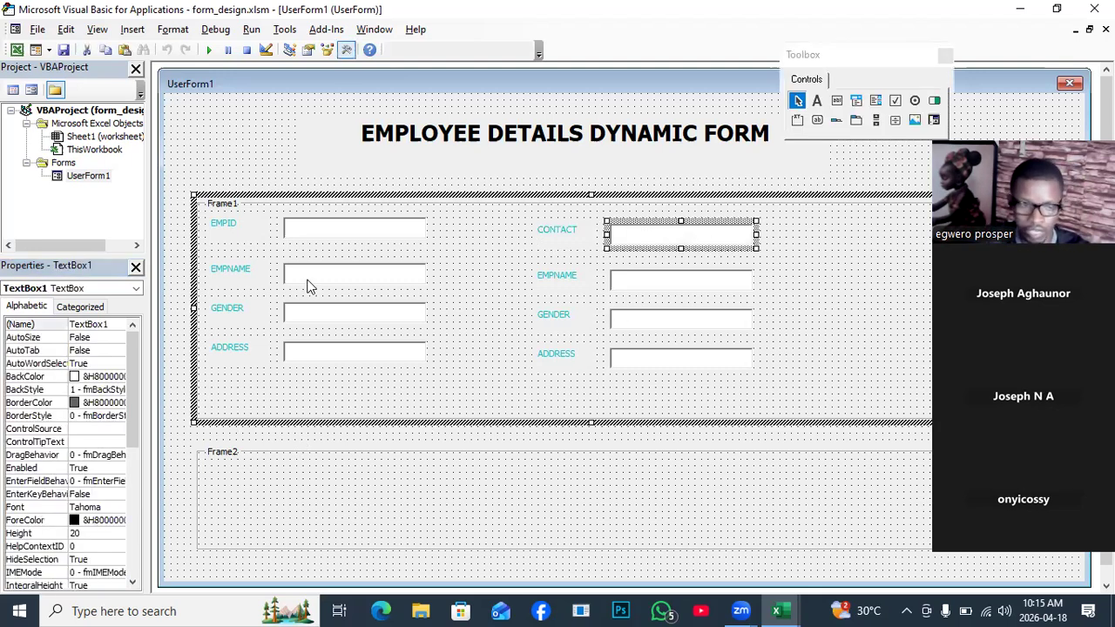
click(47, 324)
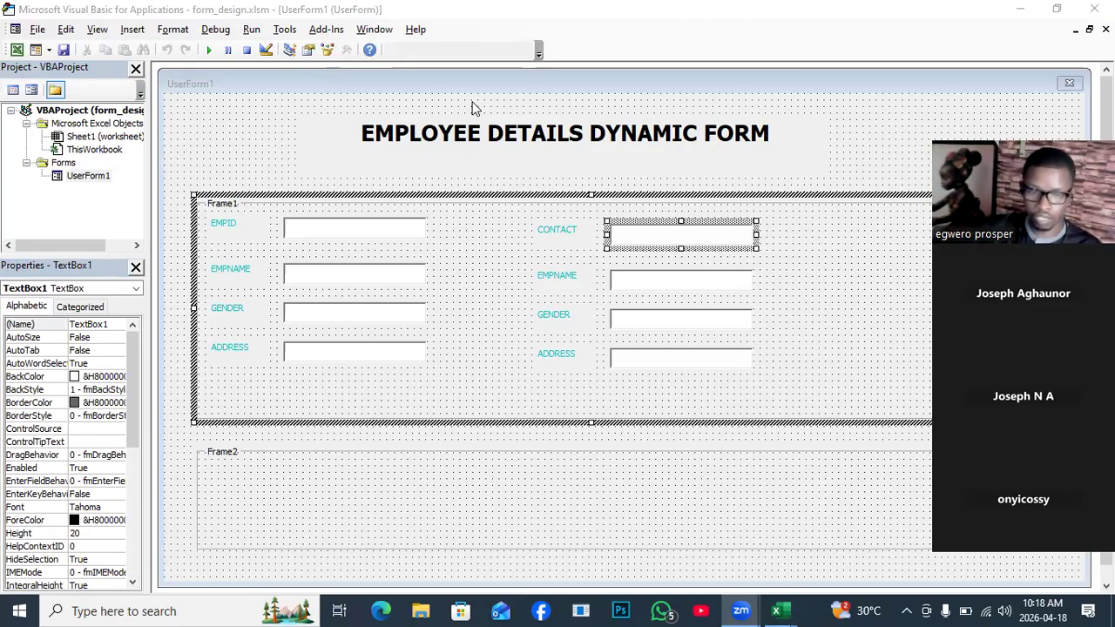
click(660, 236)
click(648, 258)
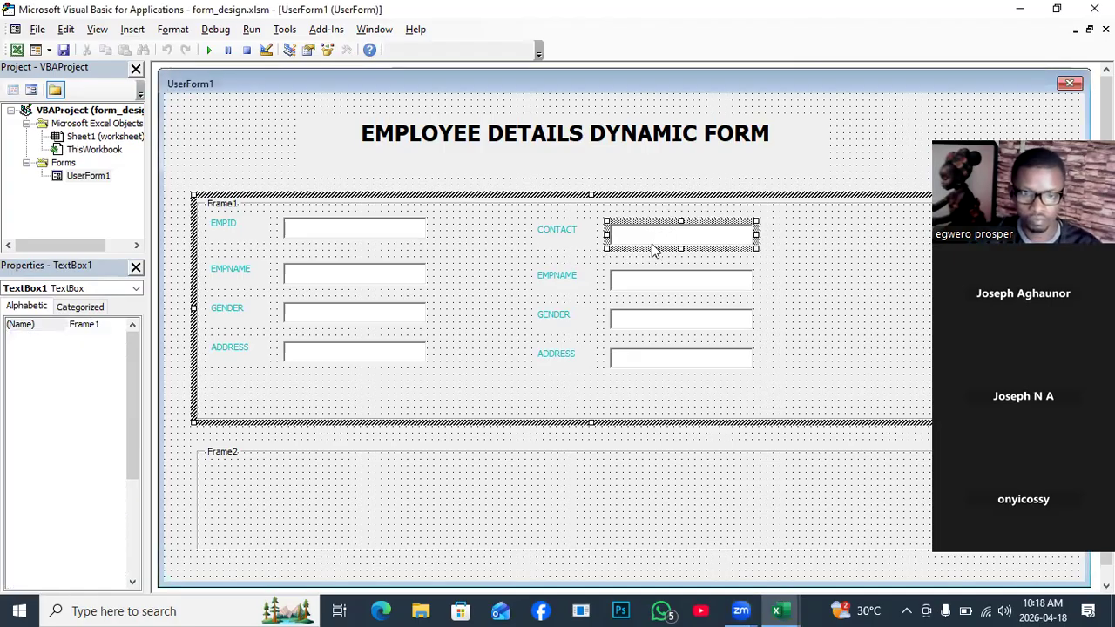
click(660, 238)
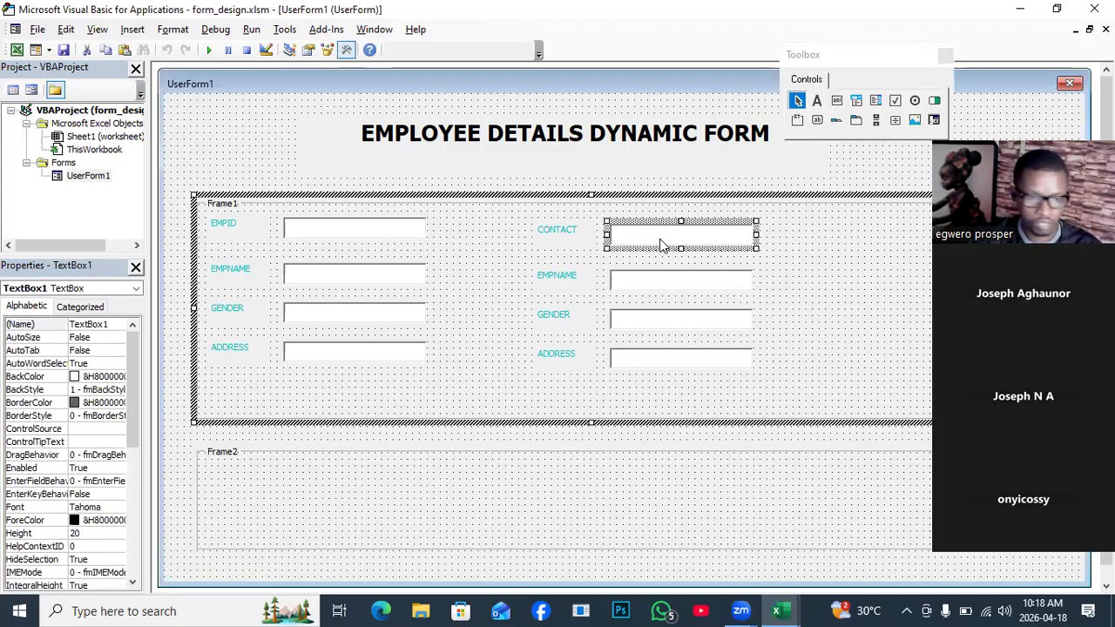
click(110, 324)
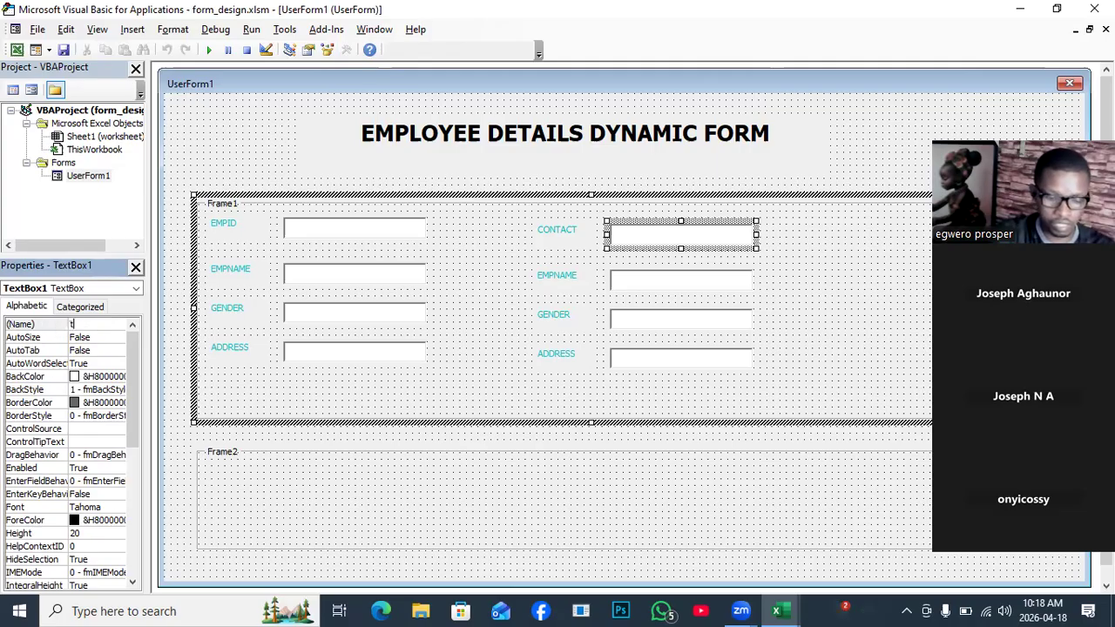
text(txt)
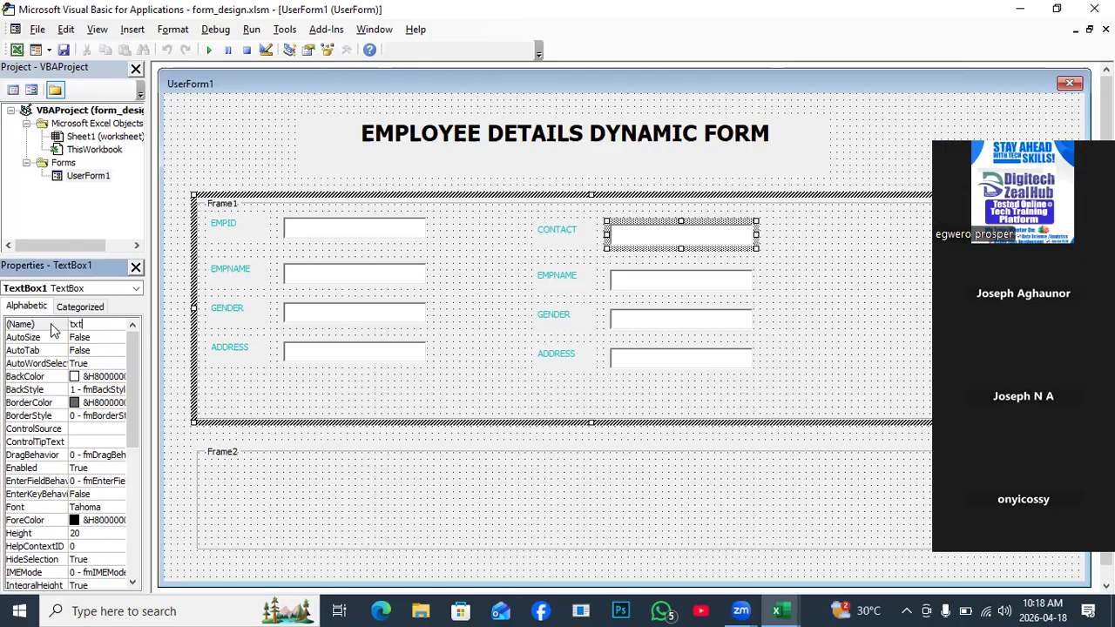
text(Contact)
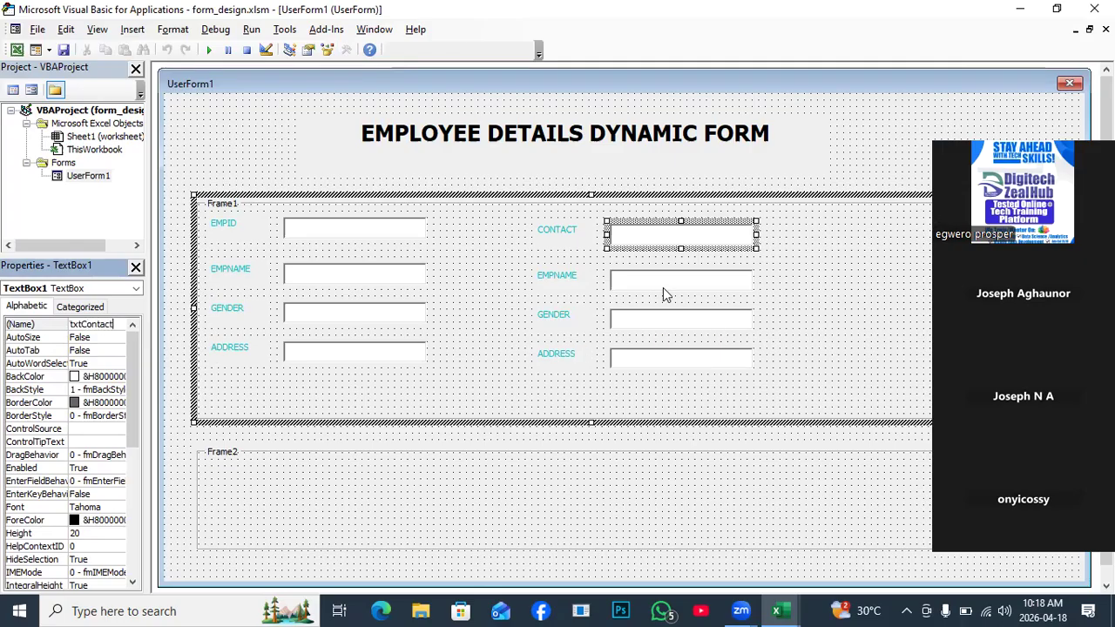
Set the caption of the second label in Frame1's second column to EMAIL.
click(568, 281)
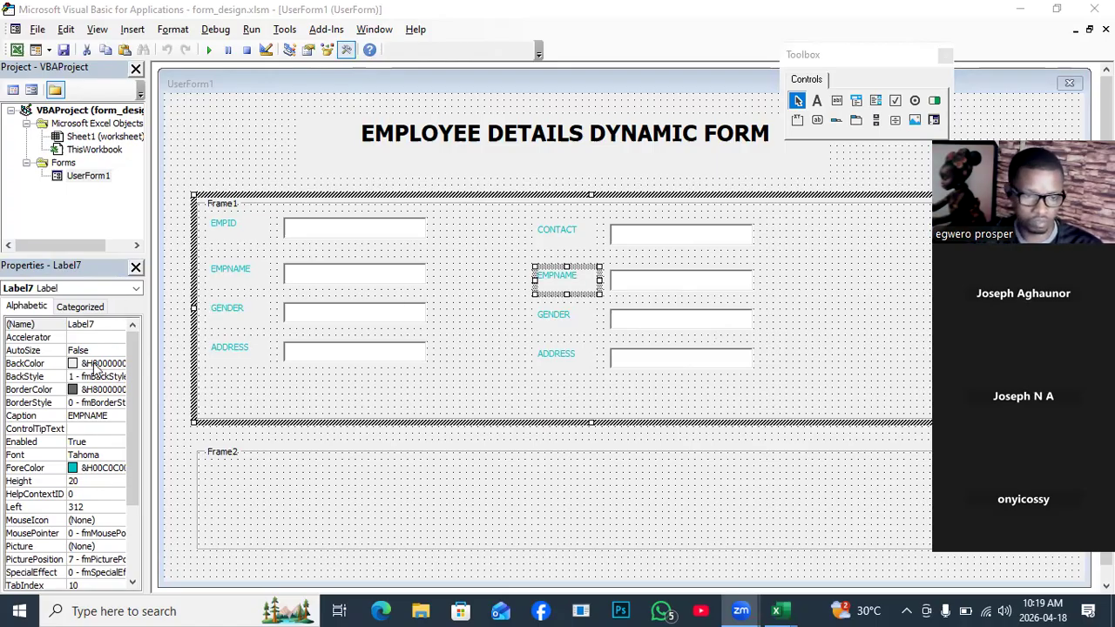
click(112, 418)
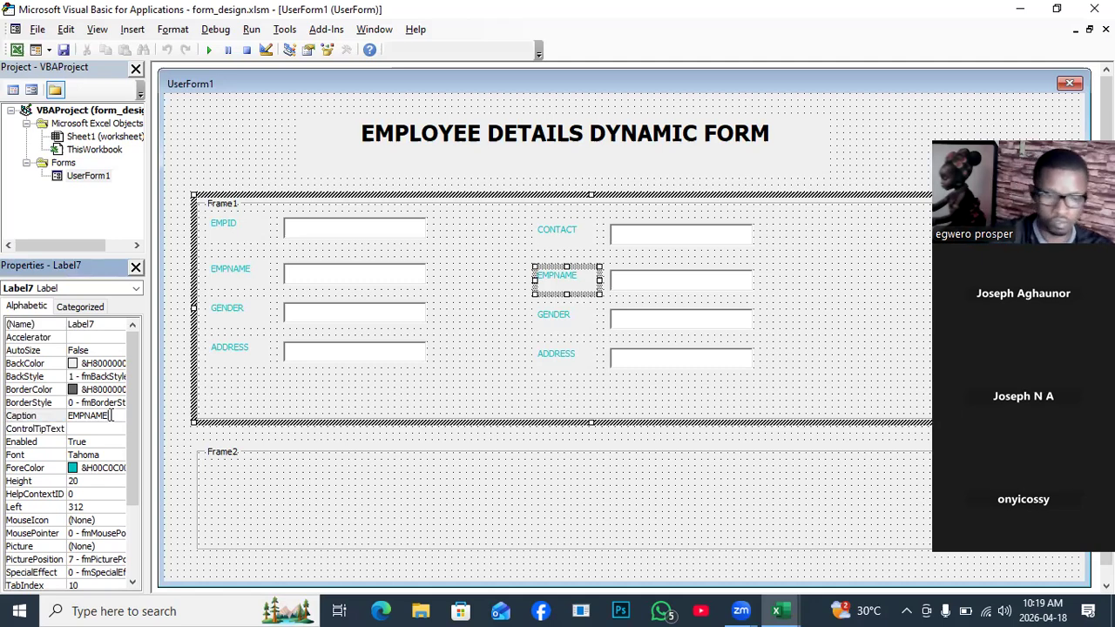
key(BackSpace)
key(BackSpace)
key(BackSpace)
key(BackSpace)
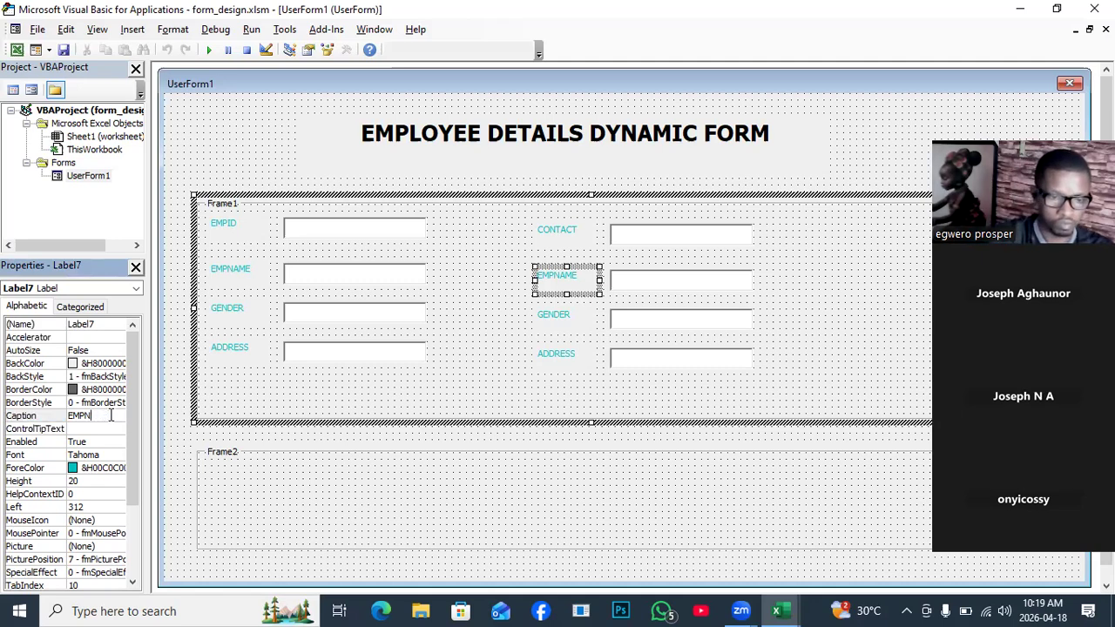
key(BackSpace)
key(BackSpace)
key(BackSpace)
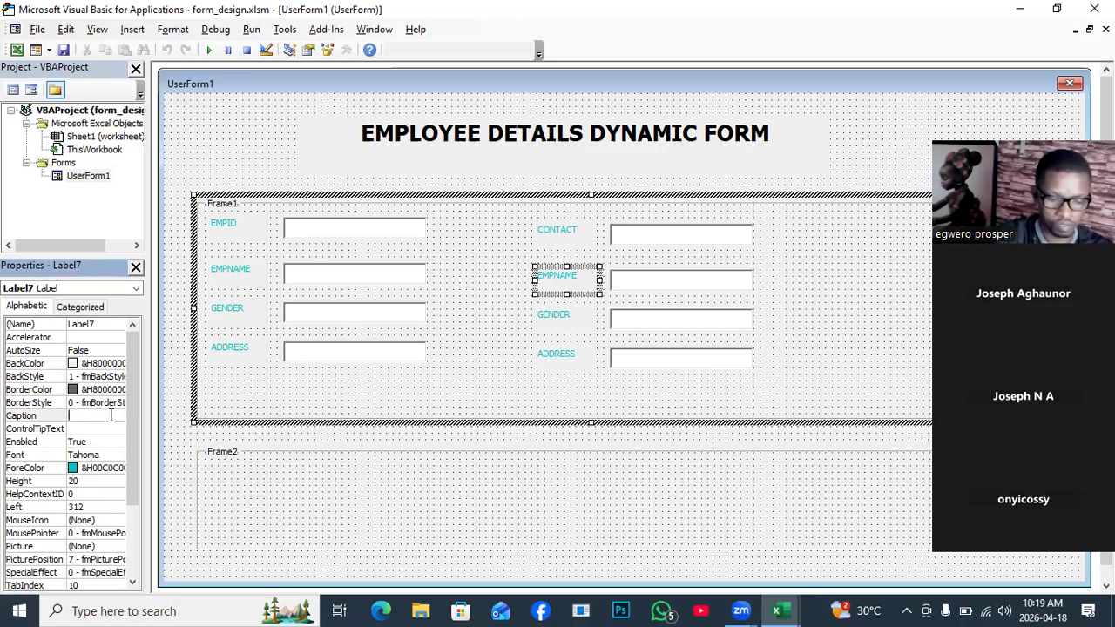
text(EMAIL)
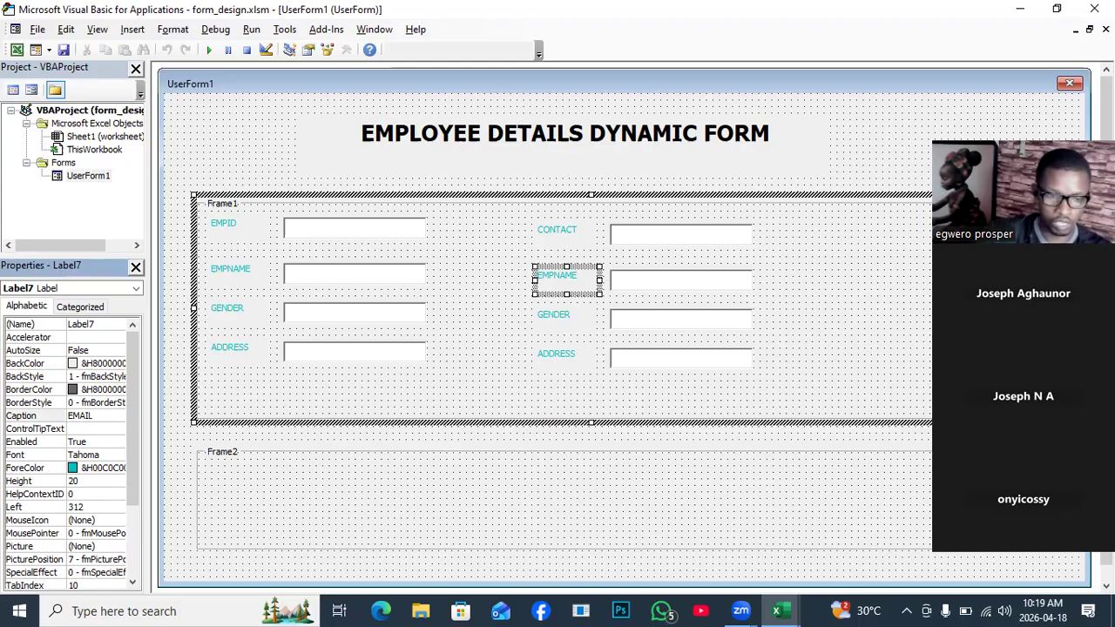
Name the text box beside the EMAIL label txtEmail.
click(660, 295)
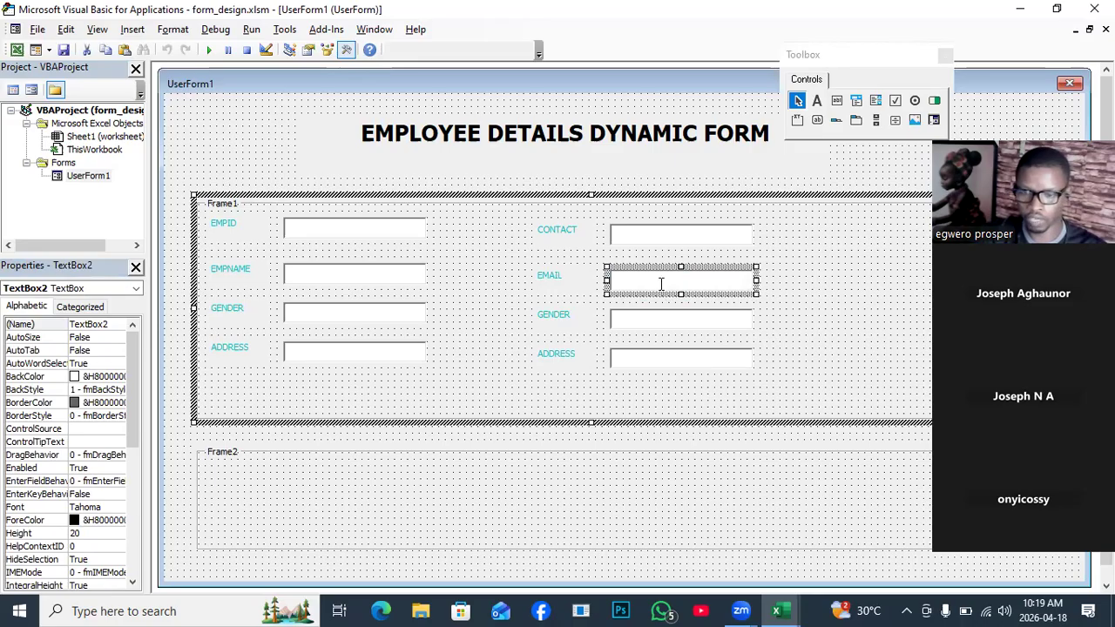
click(659, 284)
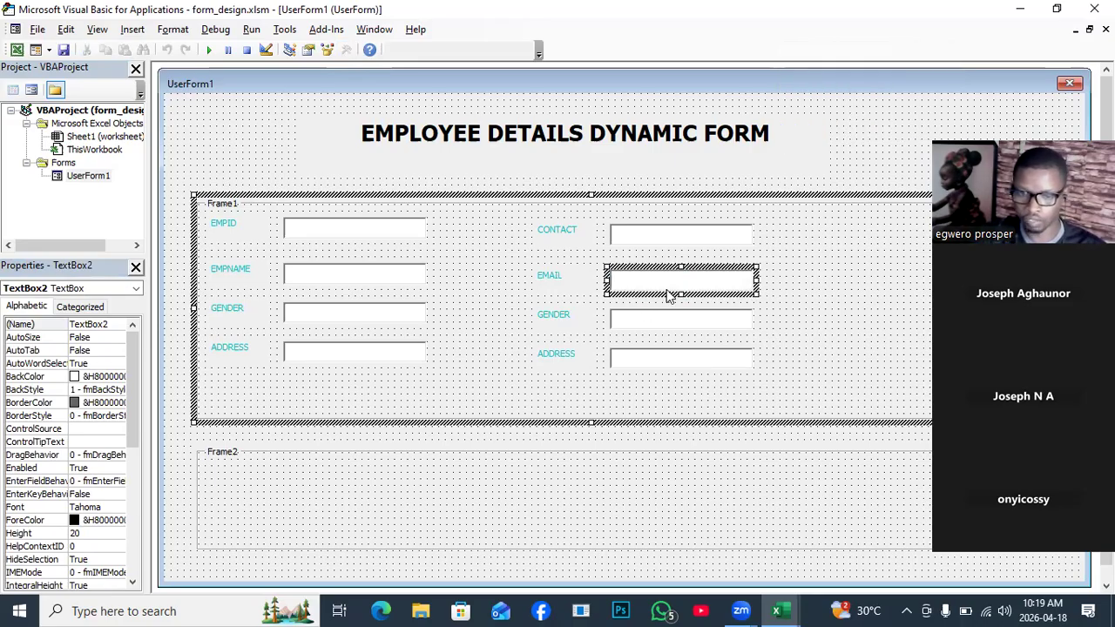
click(44, 328)
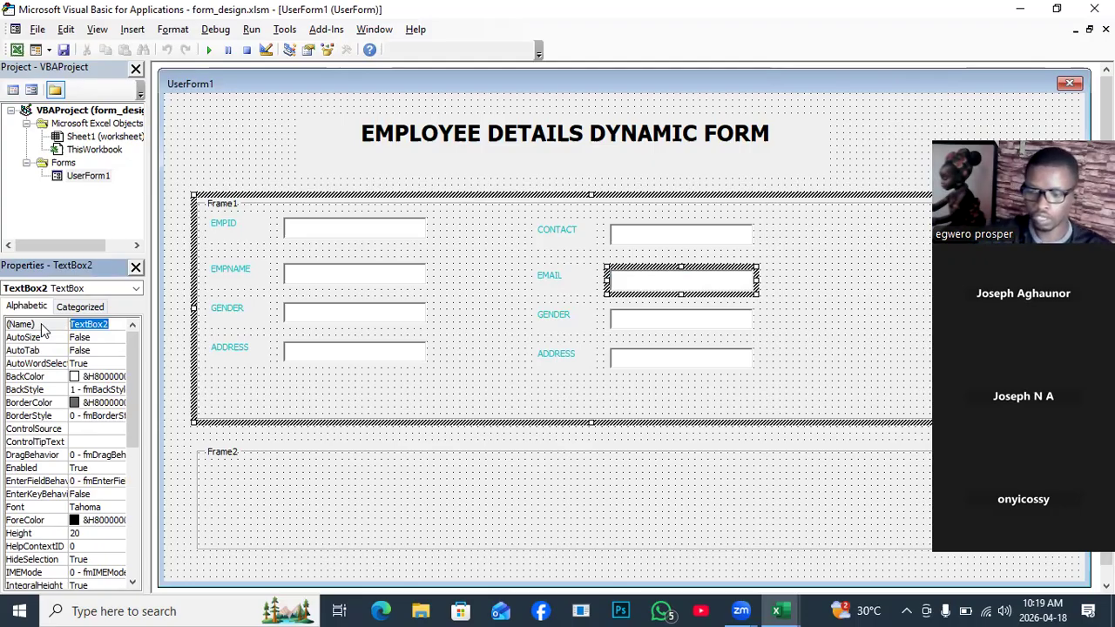
text(t)
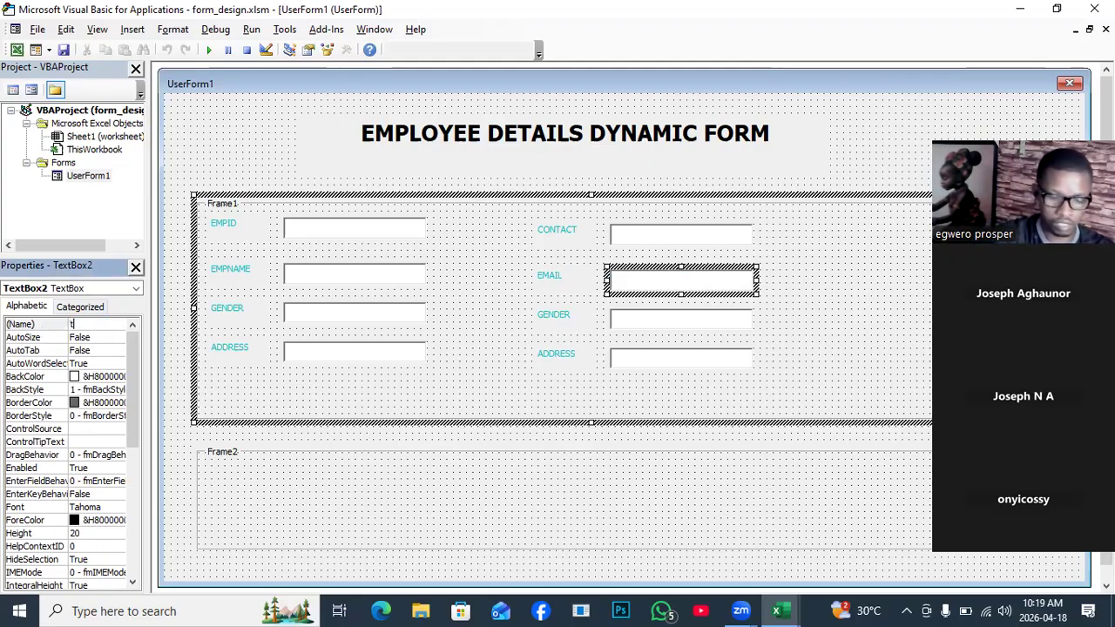
text(xt)
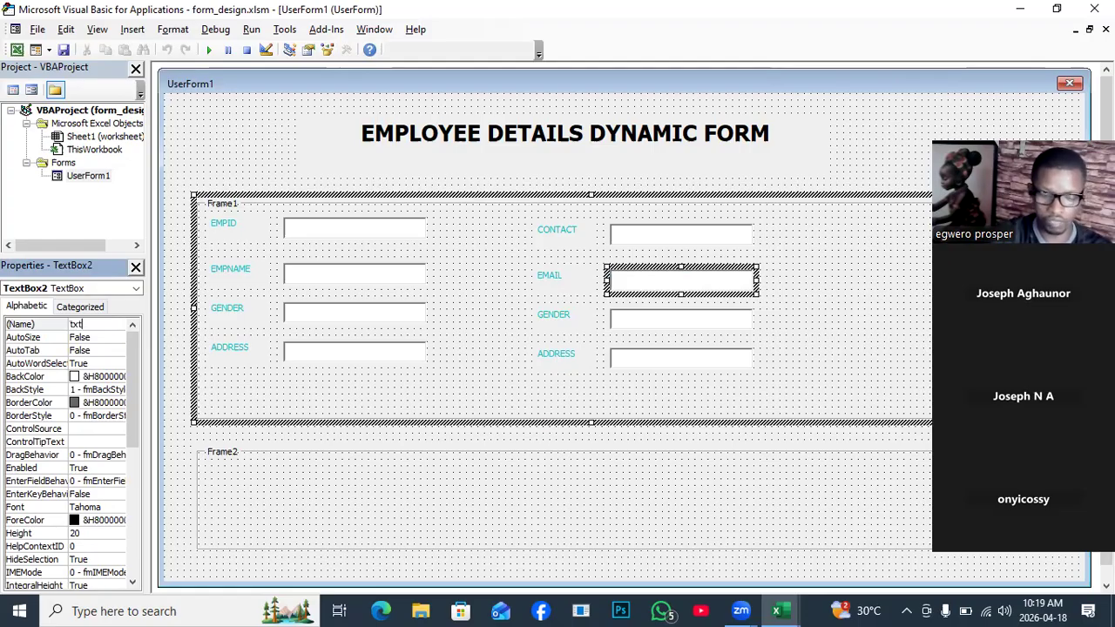
text(Email)
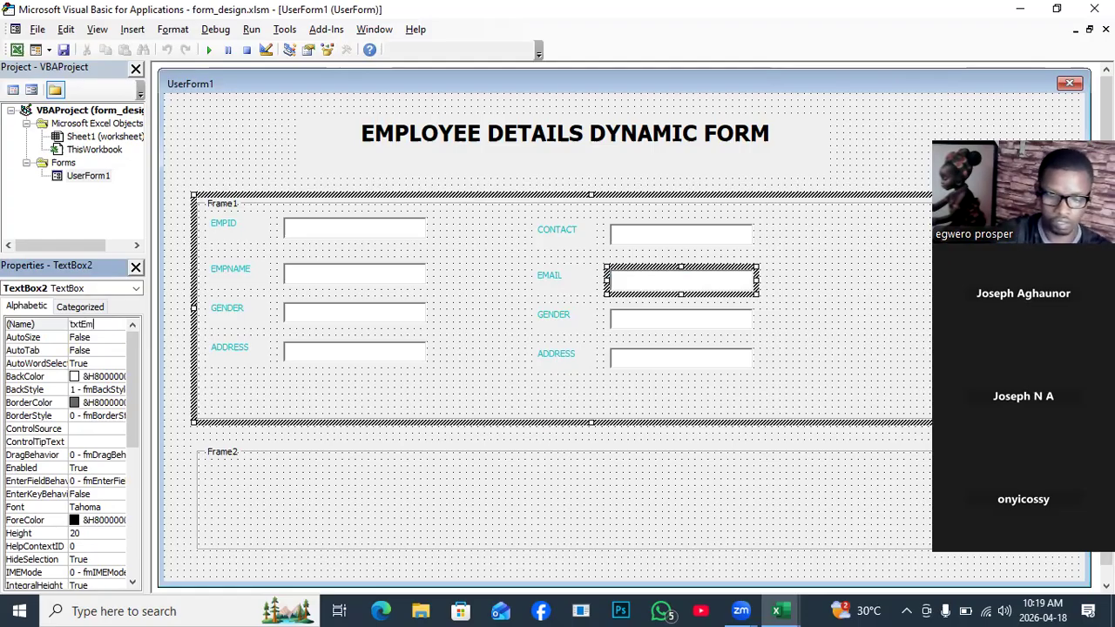
Set the caption of the third label in Frame1's second column to DEPARTMENT.
click(658, 324)
click(560, 325)
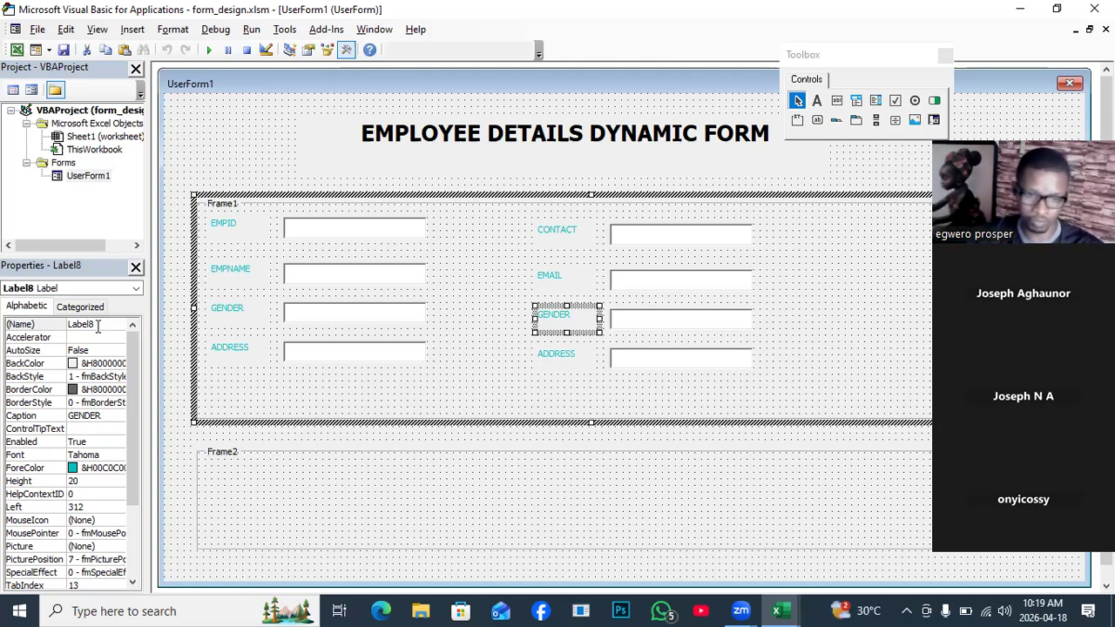
click(107, 415)
double_click(107, 416)
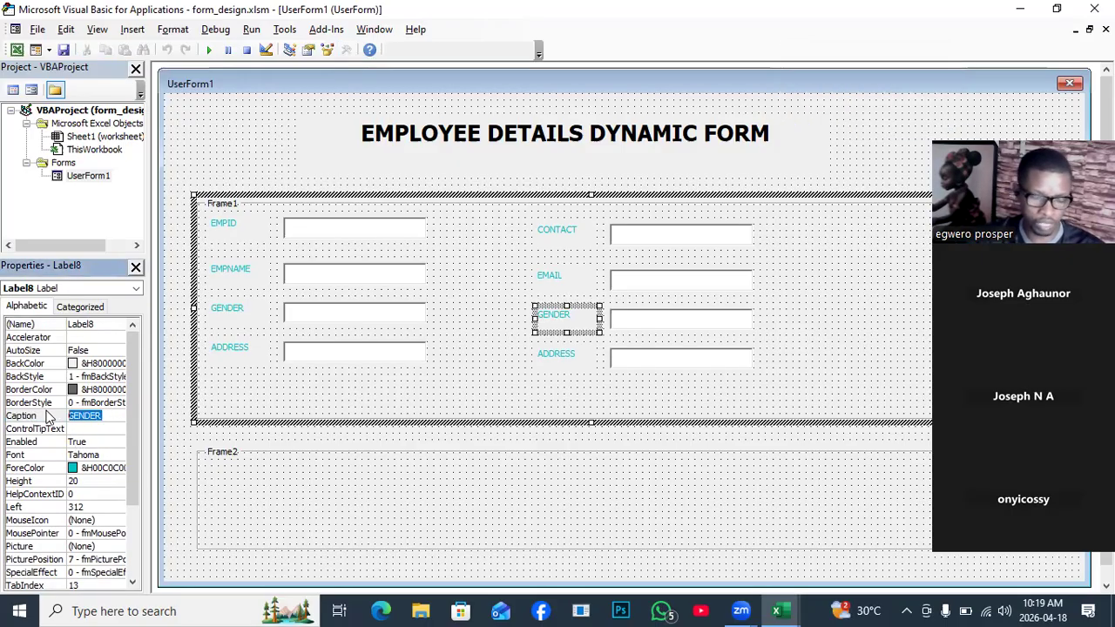
text(D)
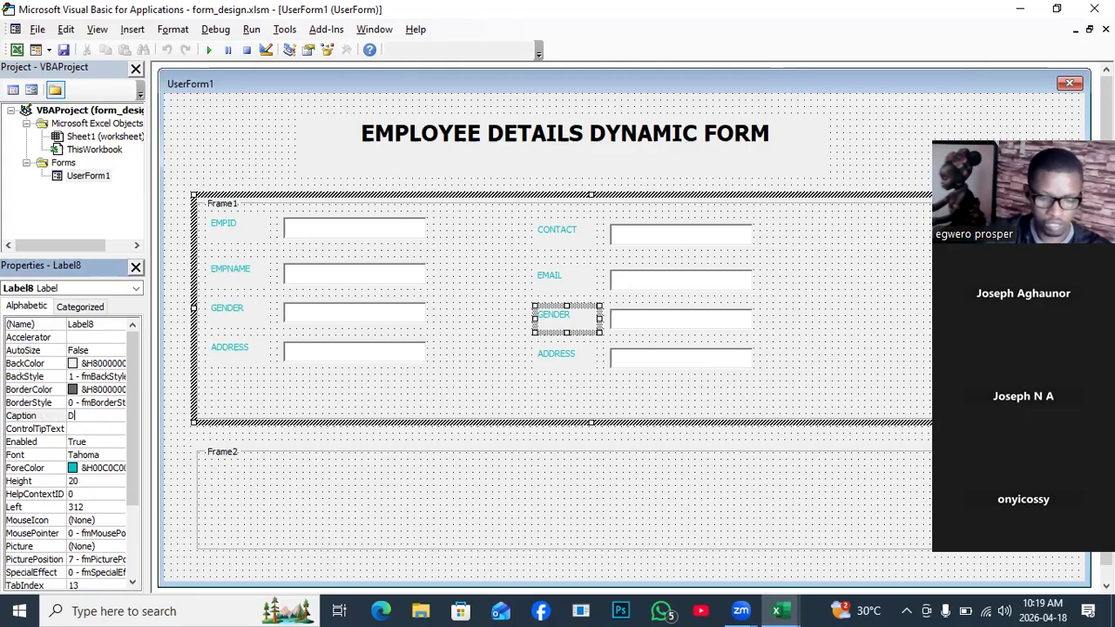
text(EPARTMENT)
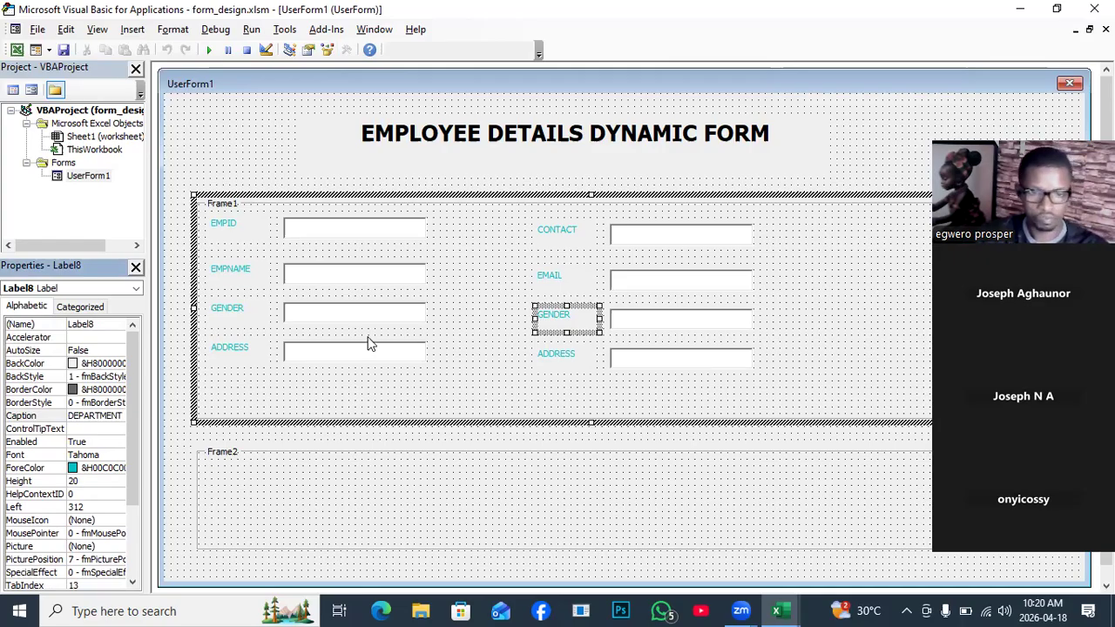
Name the text box beside the DEPARTMENT label cmbDepartment.
click(655, 327)
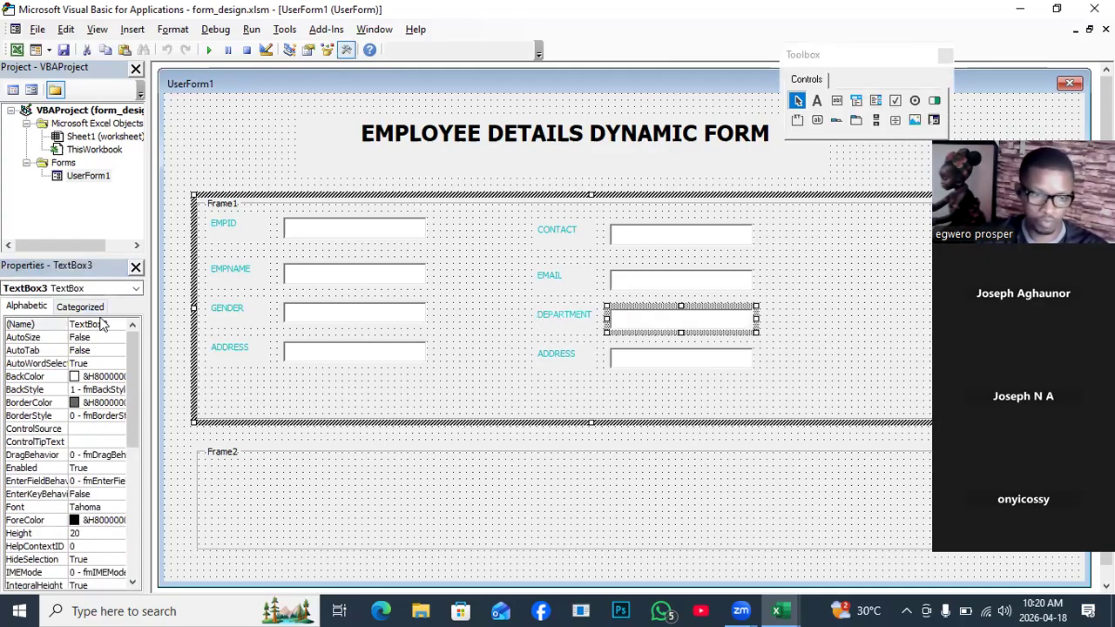
click(55, 323)
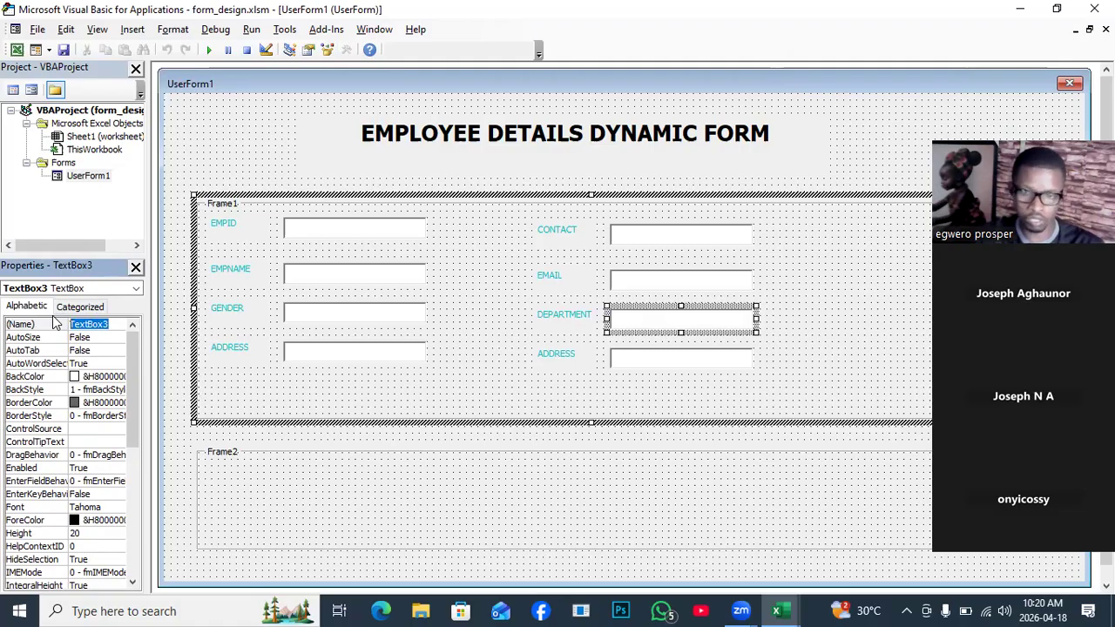
text(C)
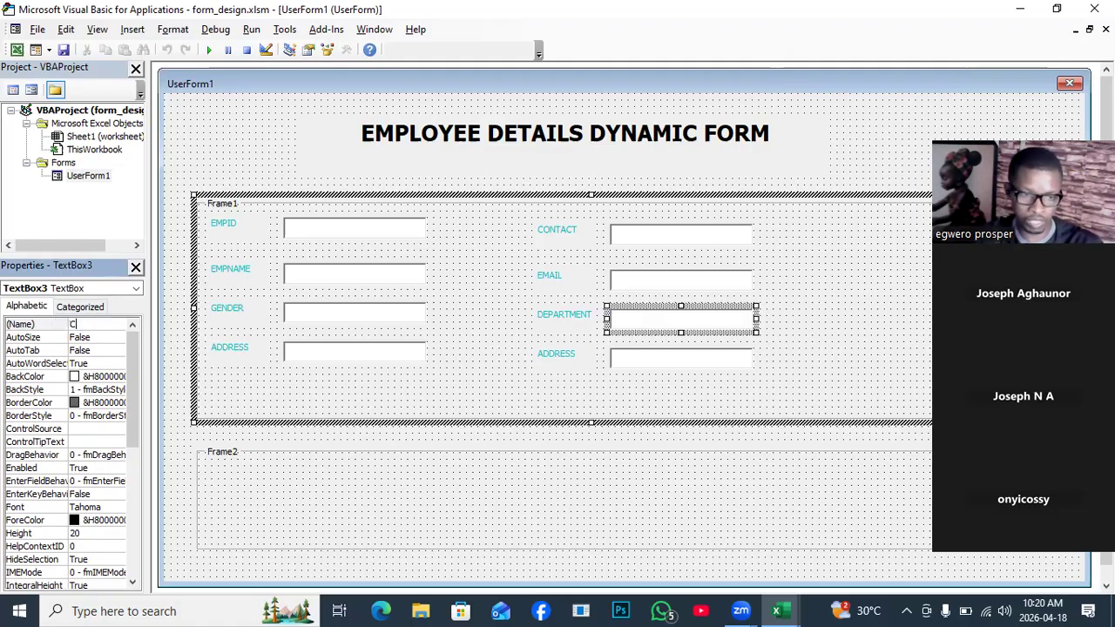
key(BackSpace)
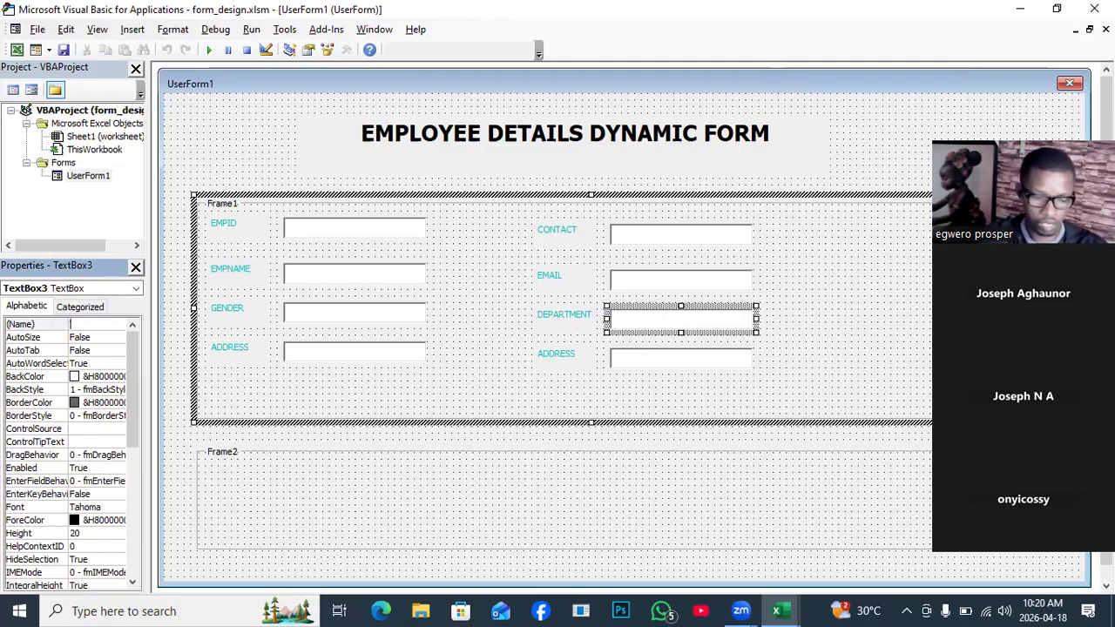
text(c)
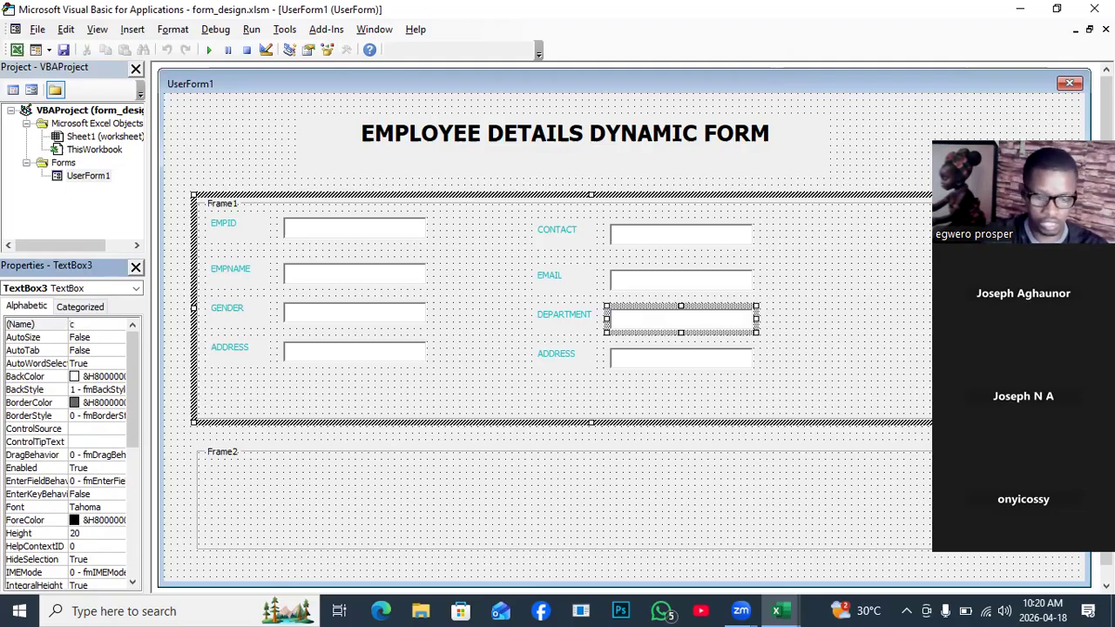
text(m)
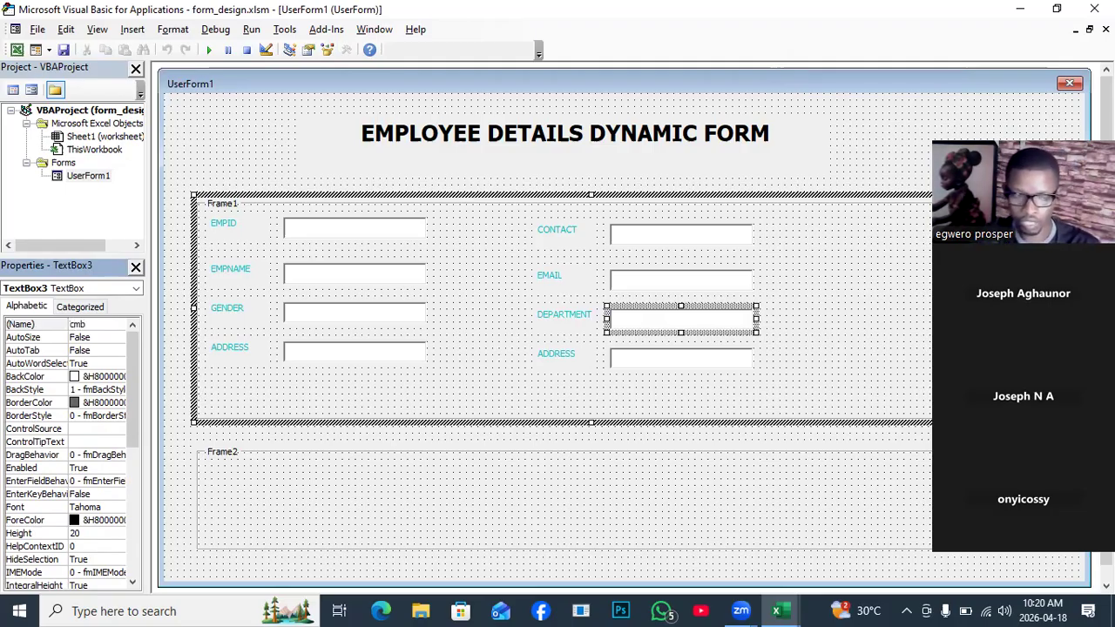
text(bD)
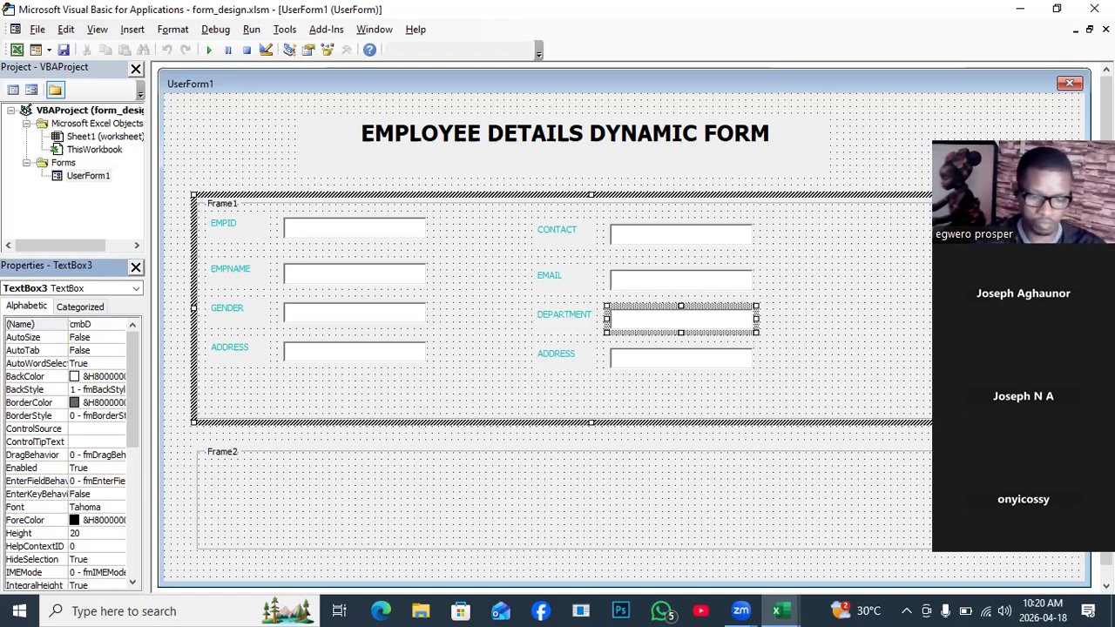
text(epart)
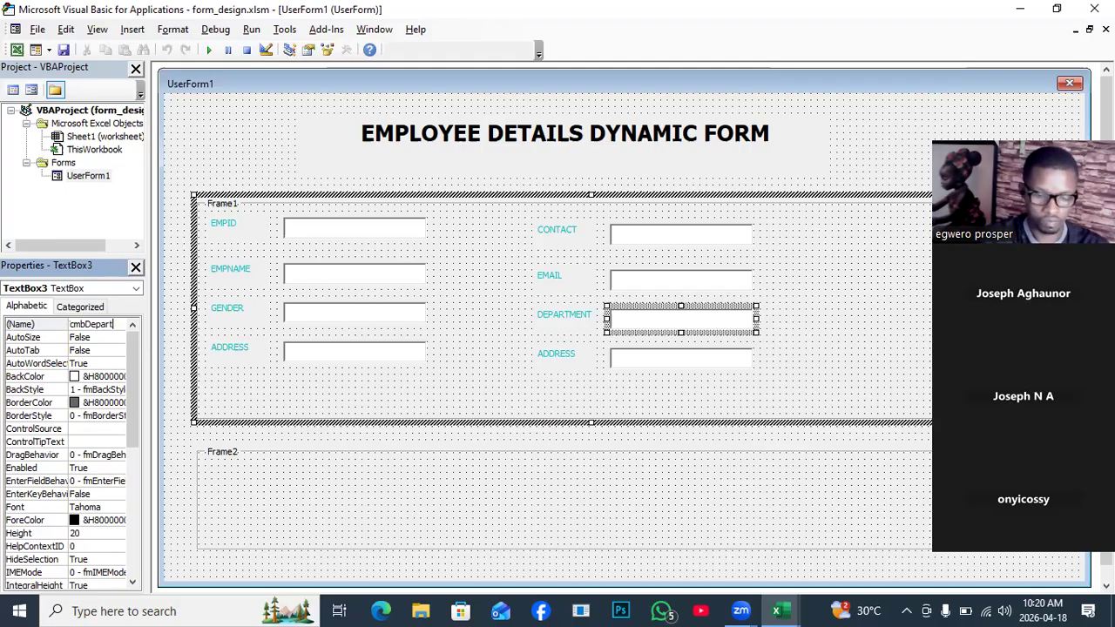
text(ment)
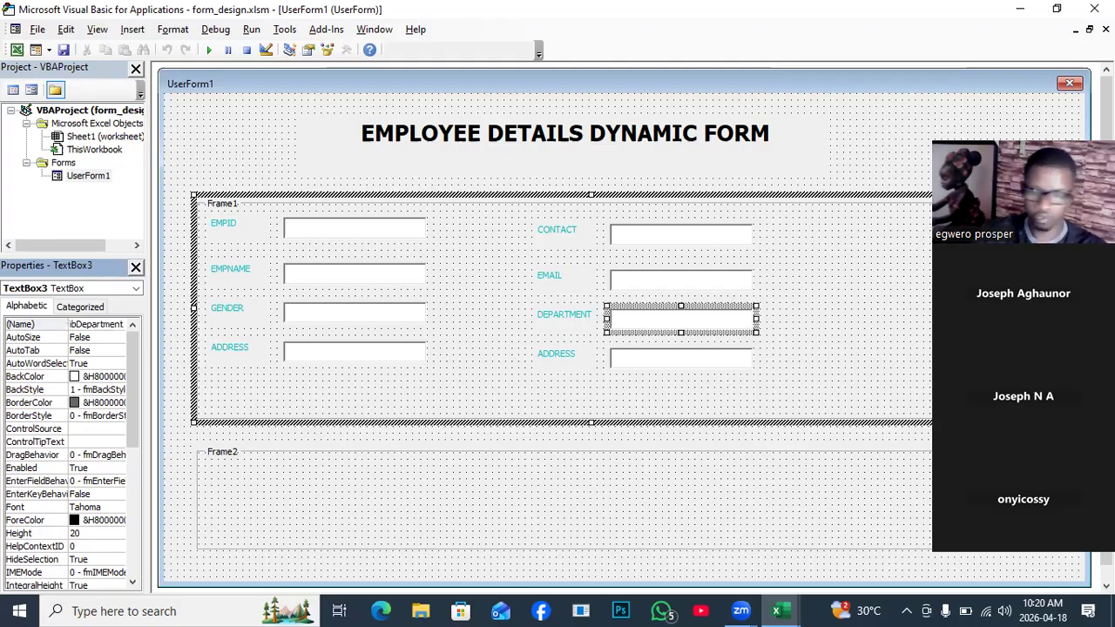
click(636, 365)
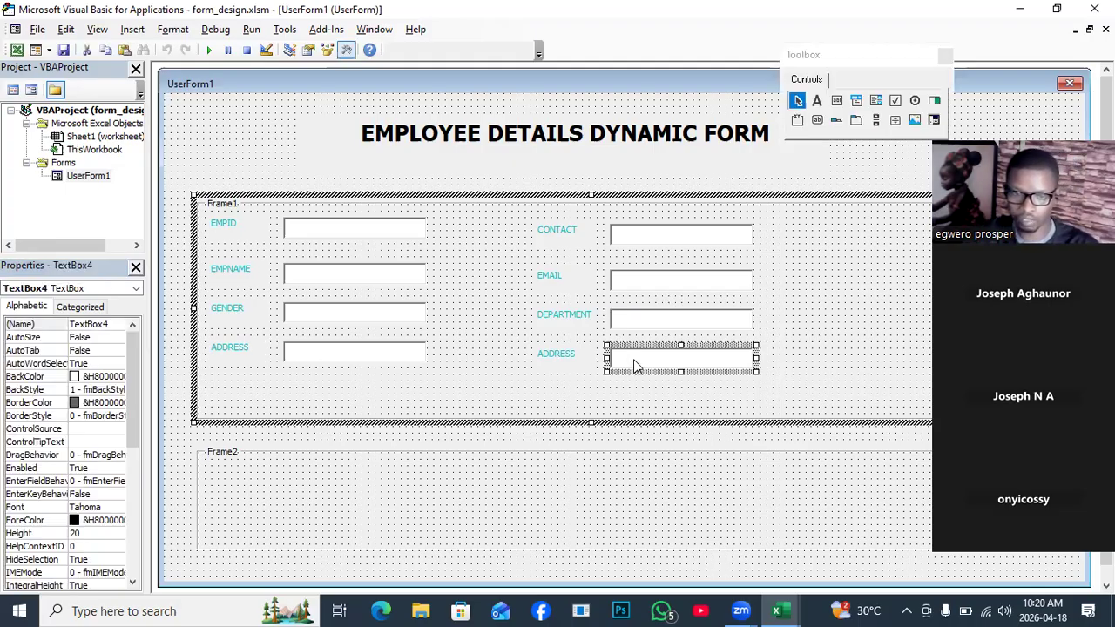
click(633, 325)
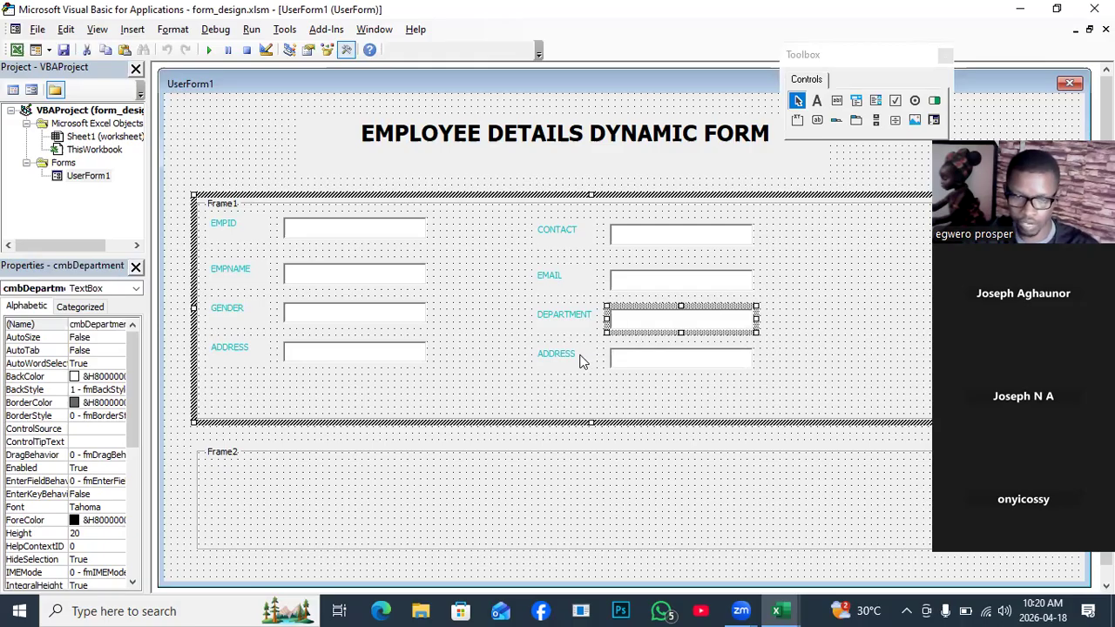
Set the caption of the fourth label in Frame1's second column to SALARY.
click(580, 361)
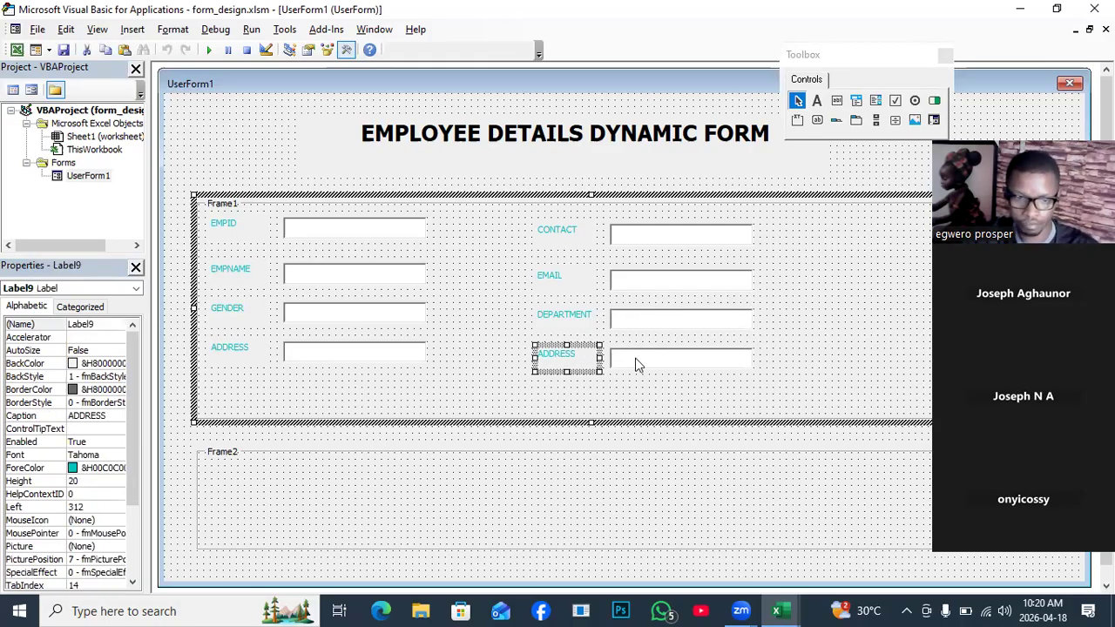
double_click(108, 419)
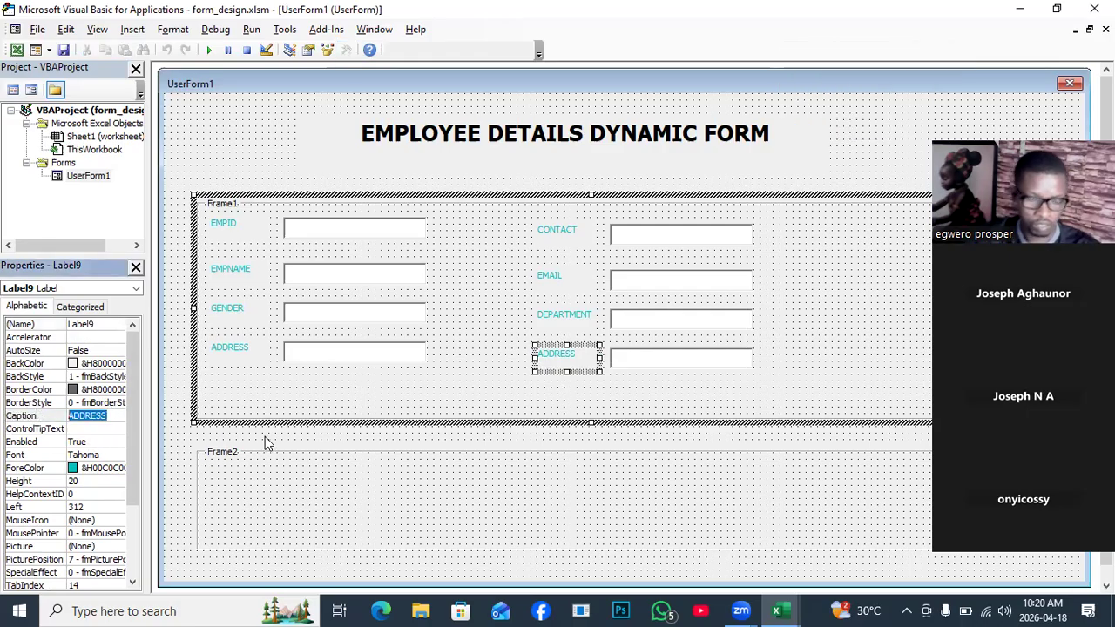
text(SALARY)
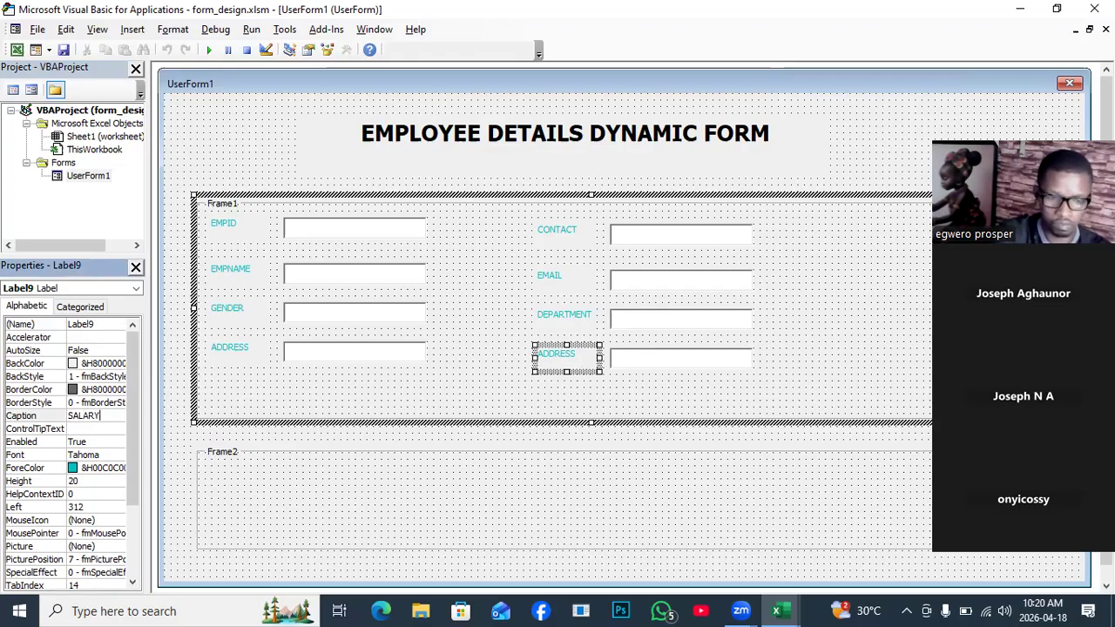
Name the text box beside the SALARY label txtSalary.
click(635, 354)
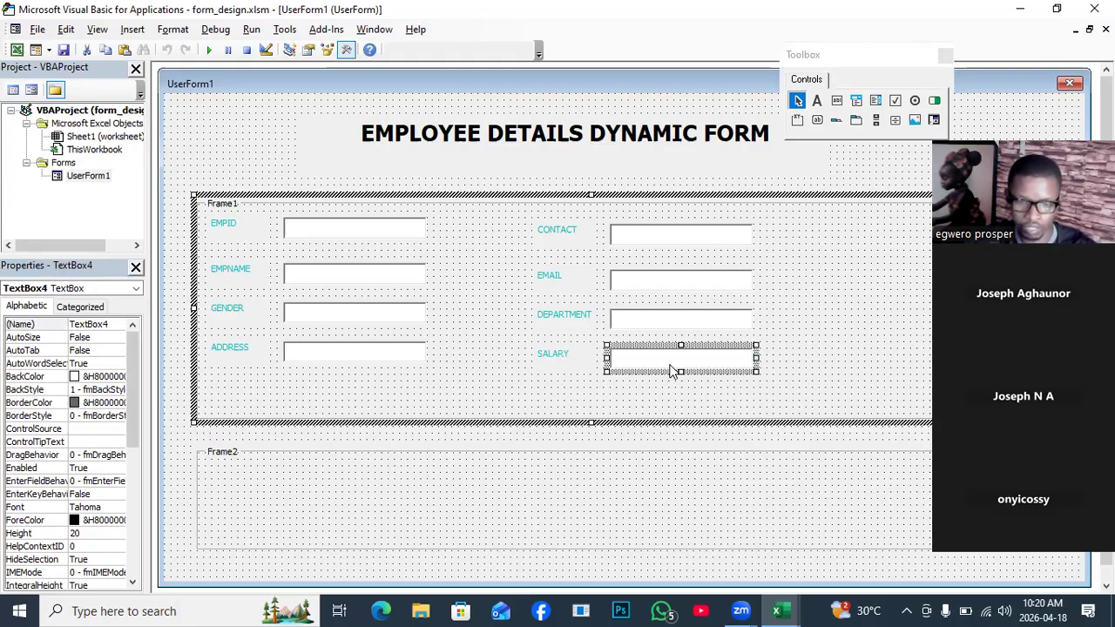
click(116, 324)
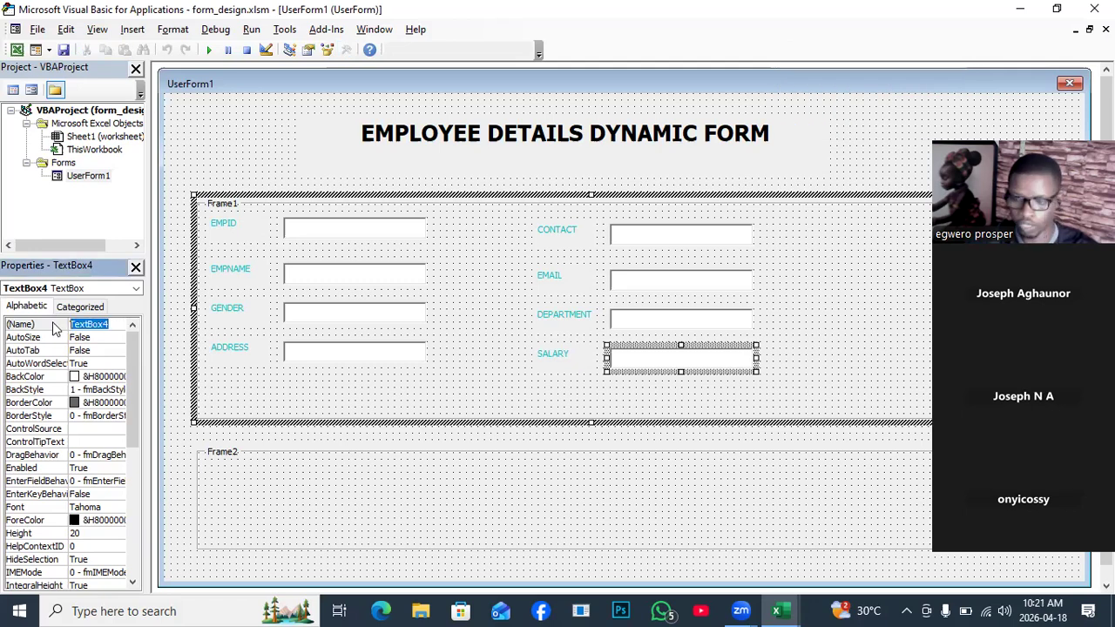
text(txt)
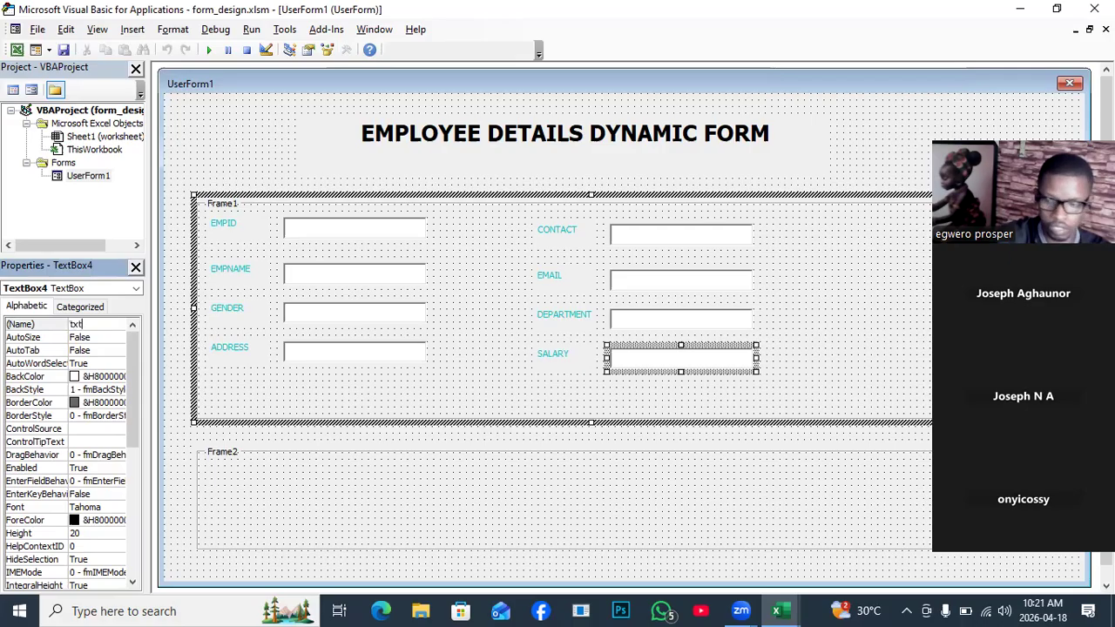
text(Sa)
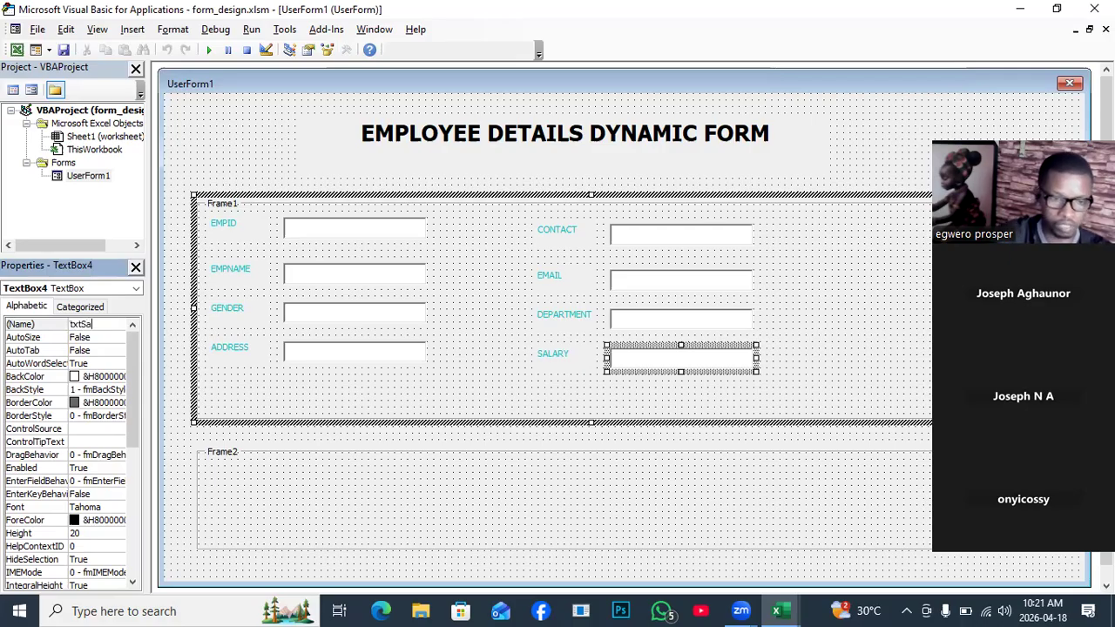
text(lary)
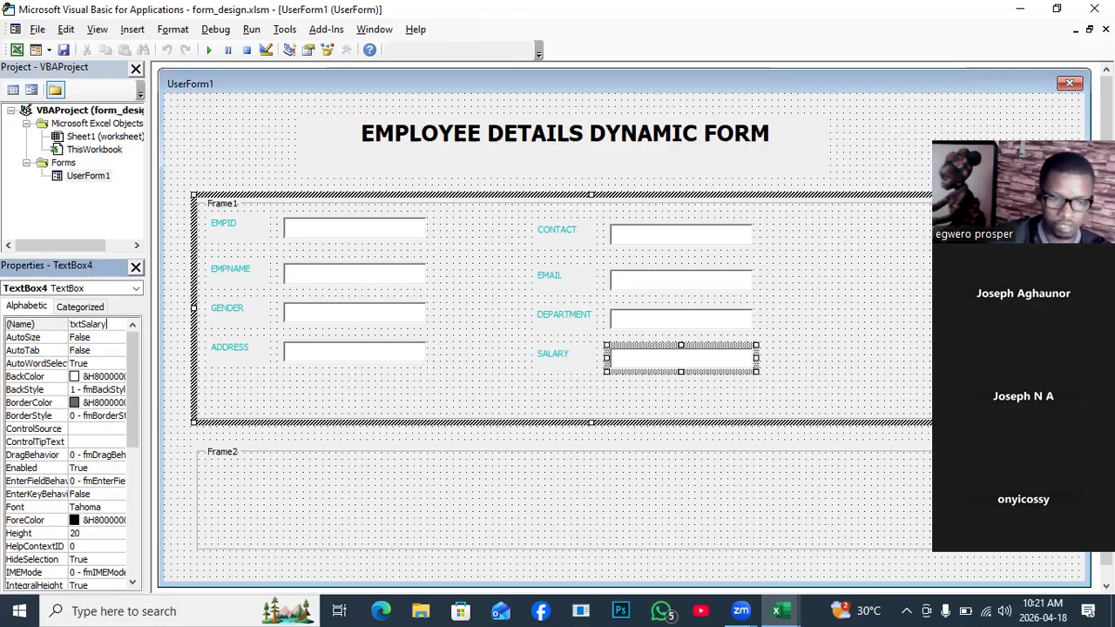
click(788, 300)
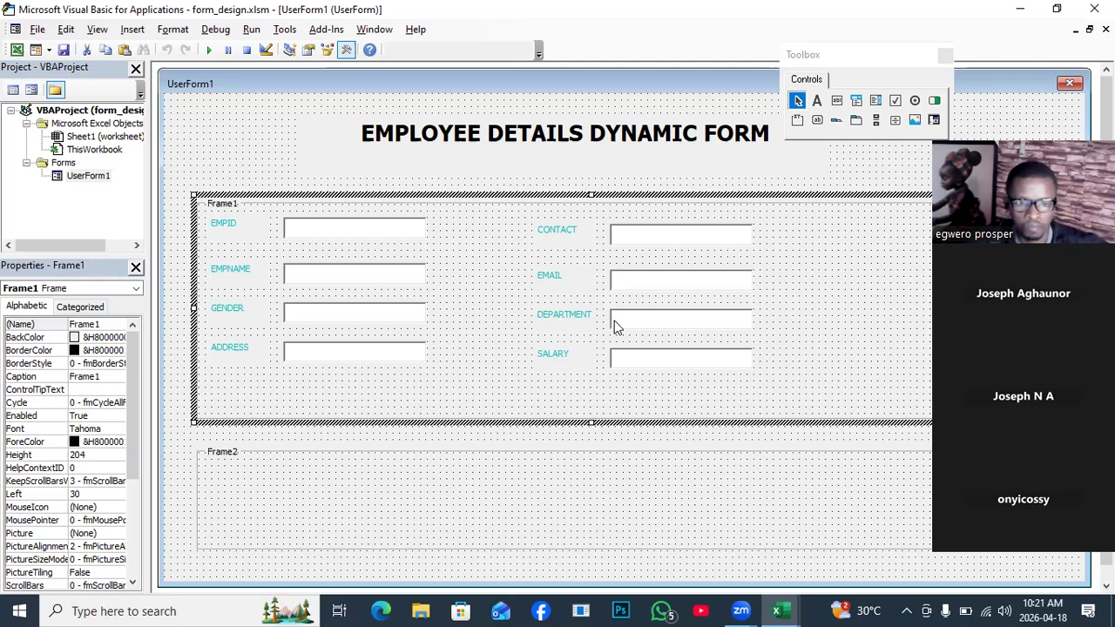
Delete the title label above Frame1 and draw a new label about 522 wide and 54 high in its place.
click(514, 139)
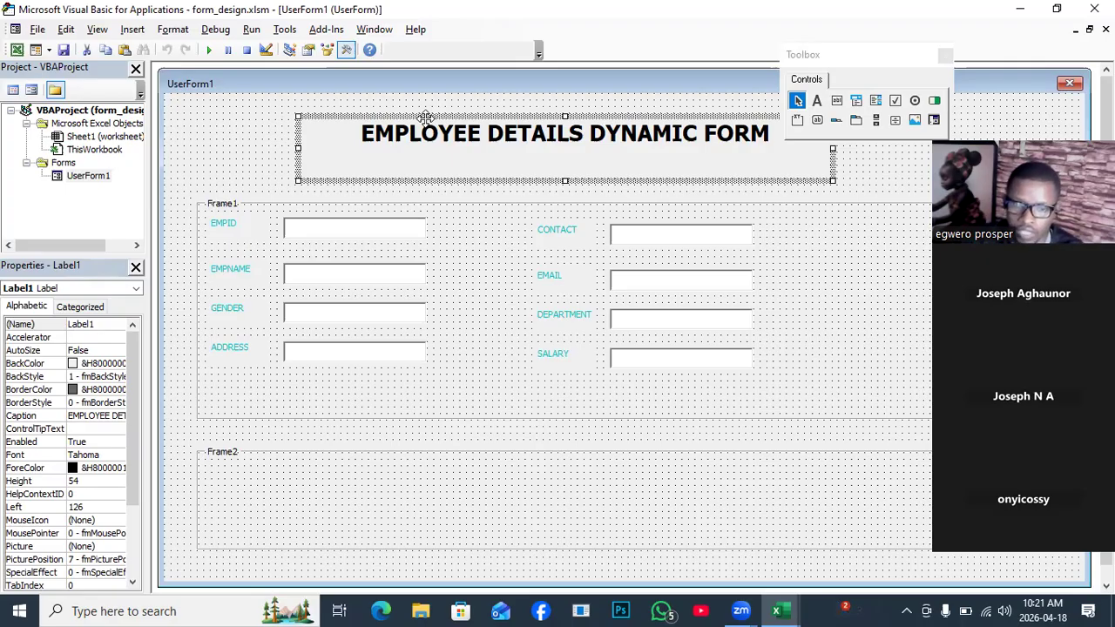
key(Delete)
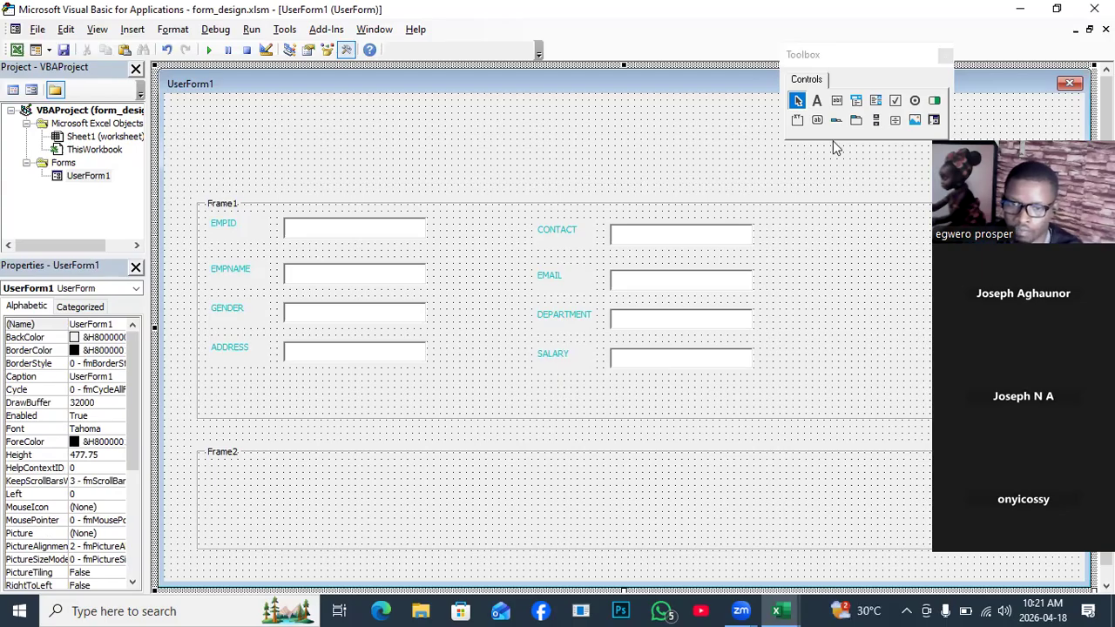
click(818, 105)
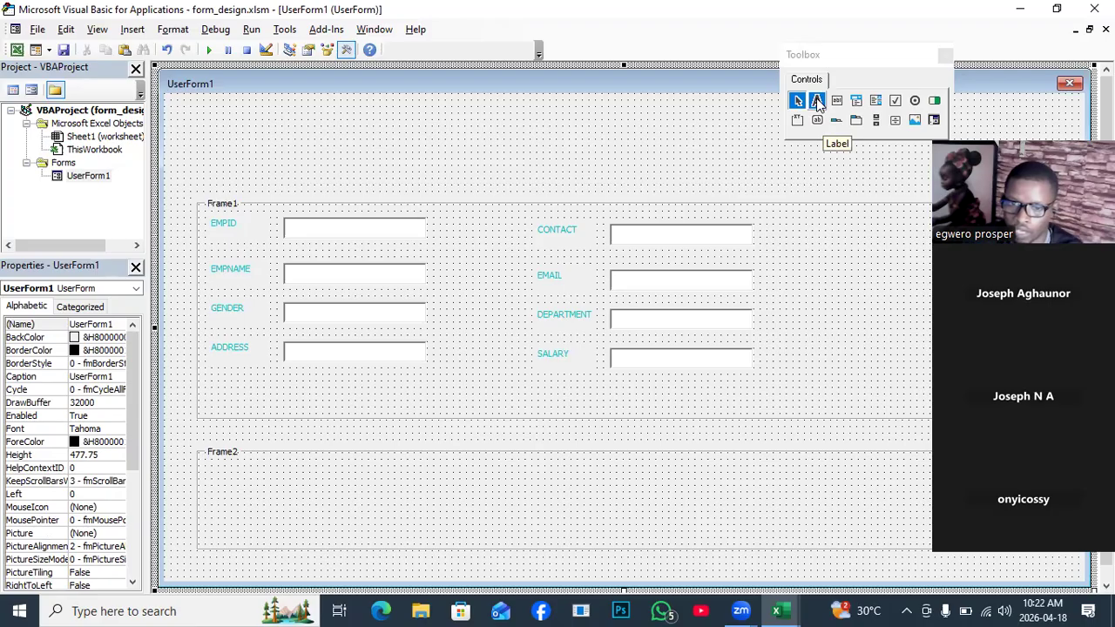
drag(360, 101, 928, 157)
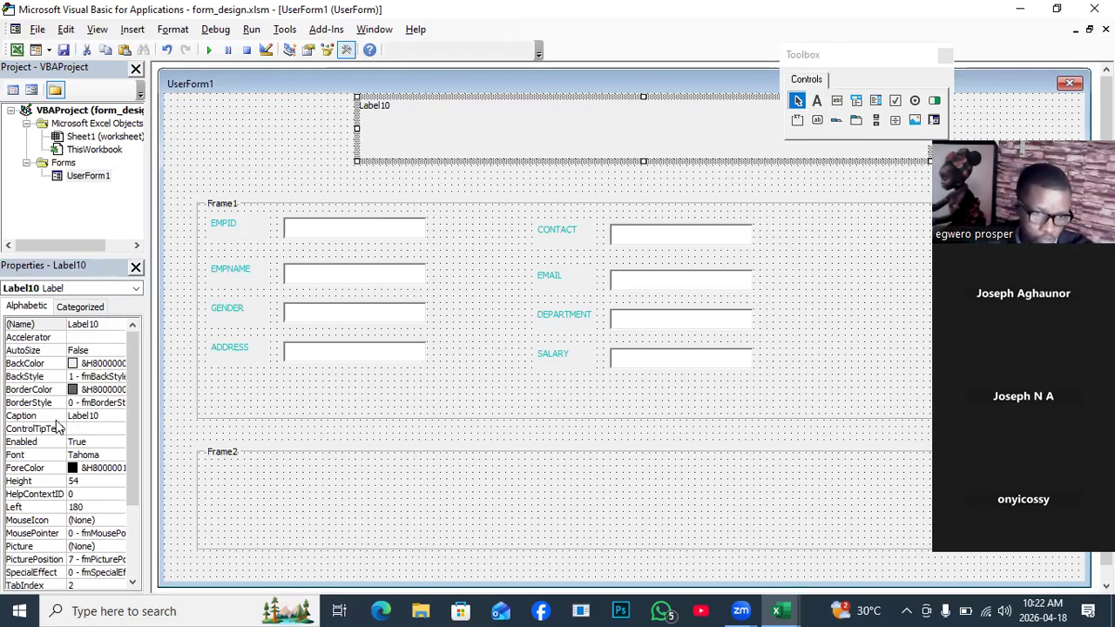
Set the new title label's caption to "EMPLOYEE DEATILS DYNAMIC FORM".
click(101, 415)
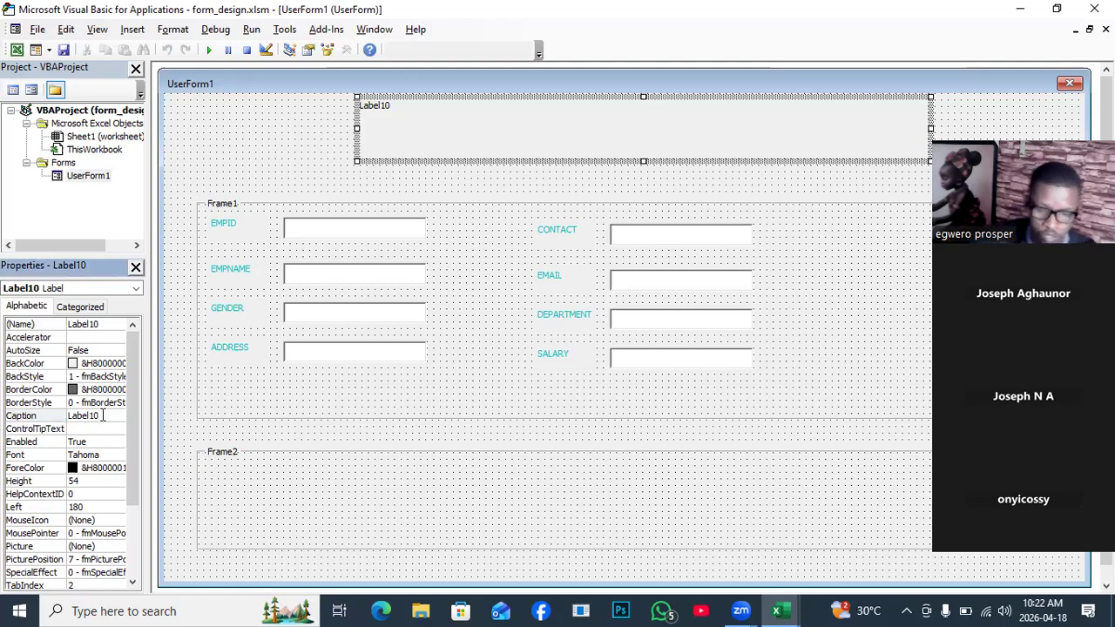
key(BackSpace)
key(BackSpace)
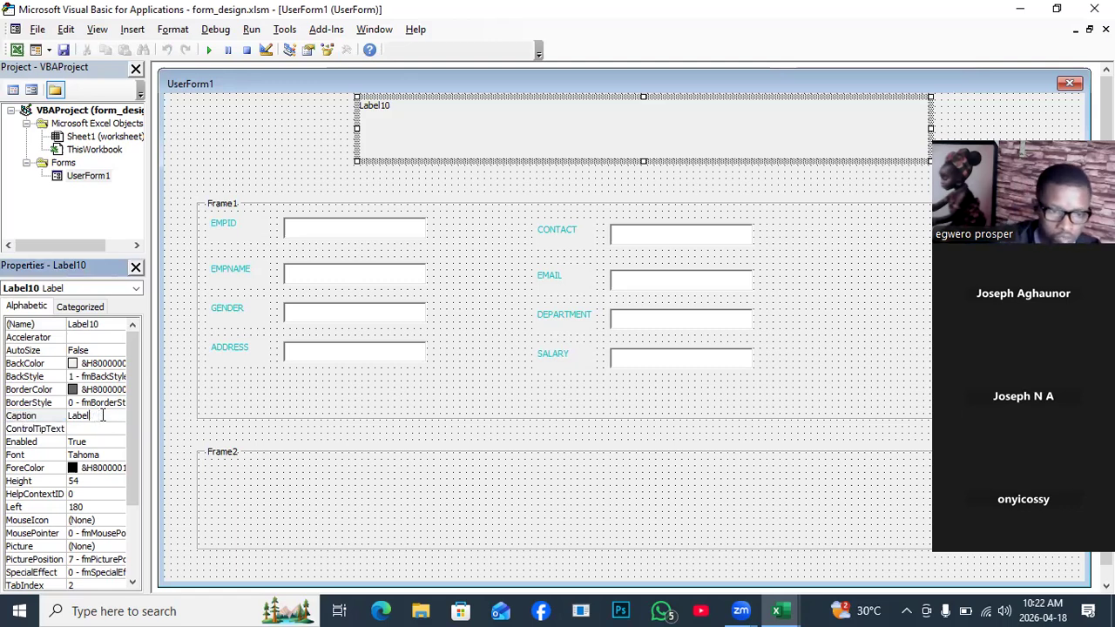
key(BackSpace)
key(BackSpace)
key(BackSpace)
key(BackSpace)
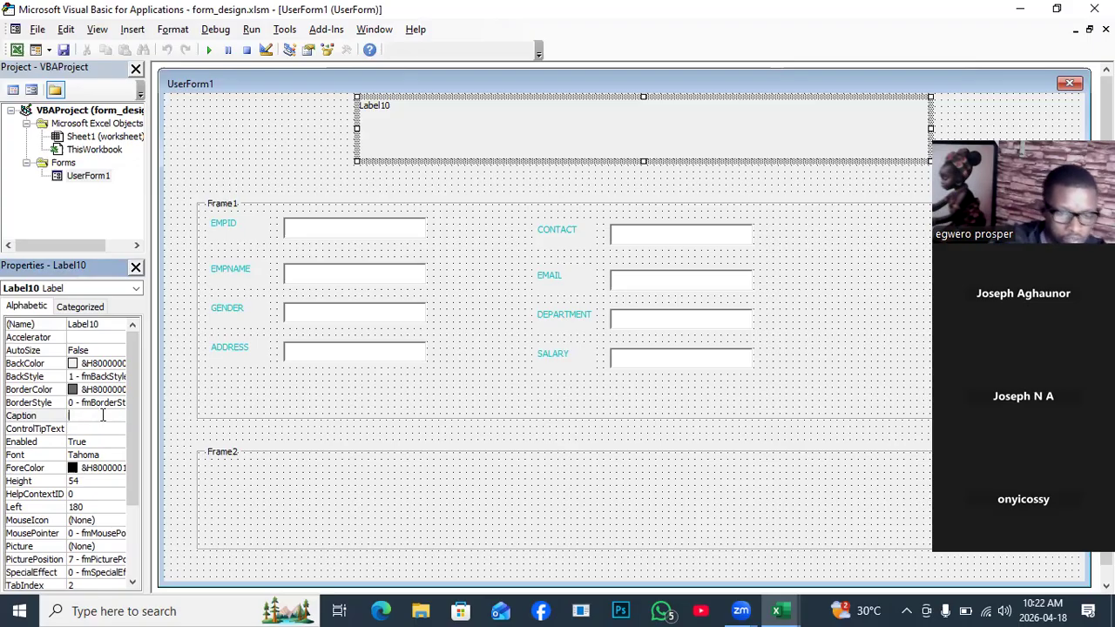
text(EE)
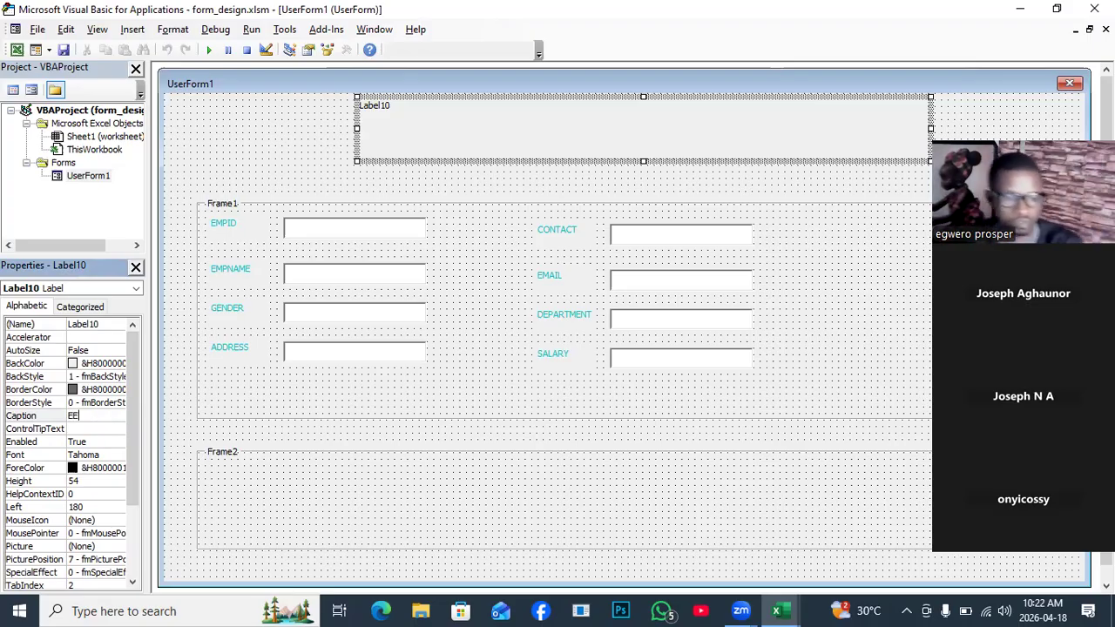
key(BackSpace)
text(MPLO)
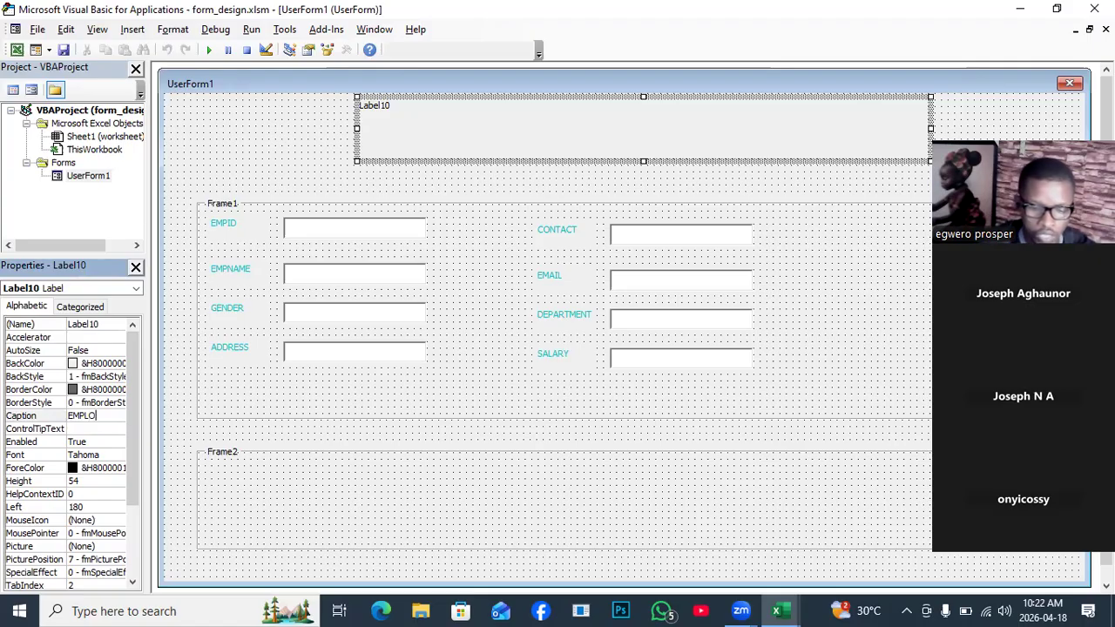
text(YEE DEATI)
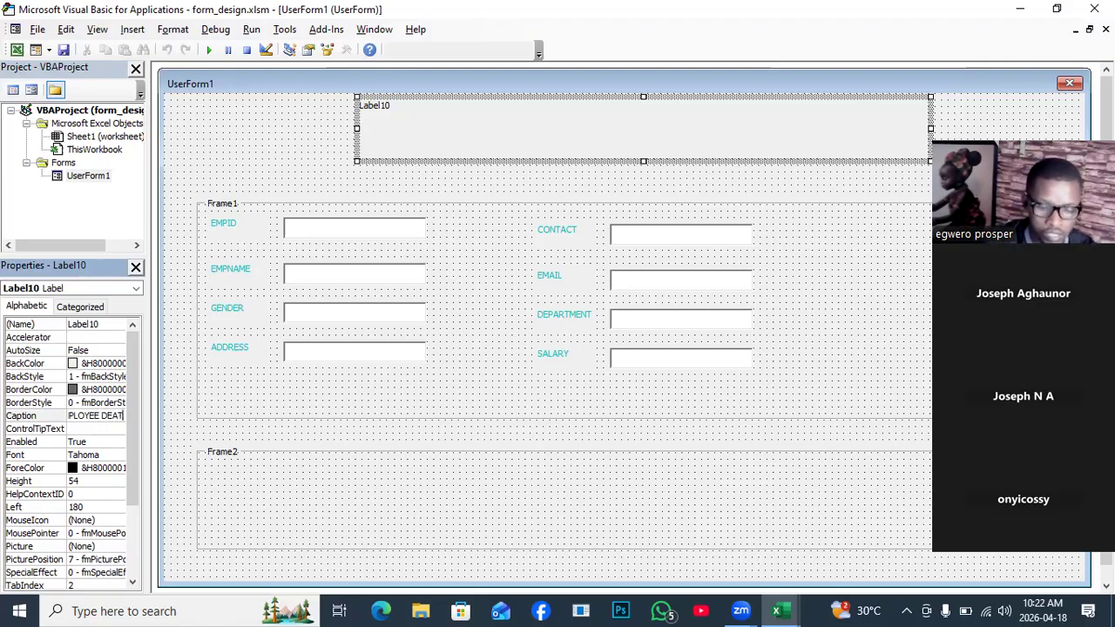
text(LS)
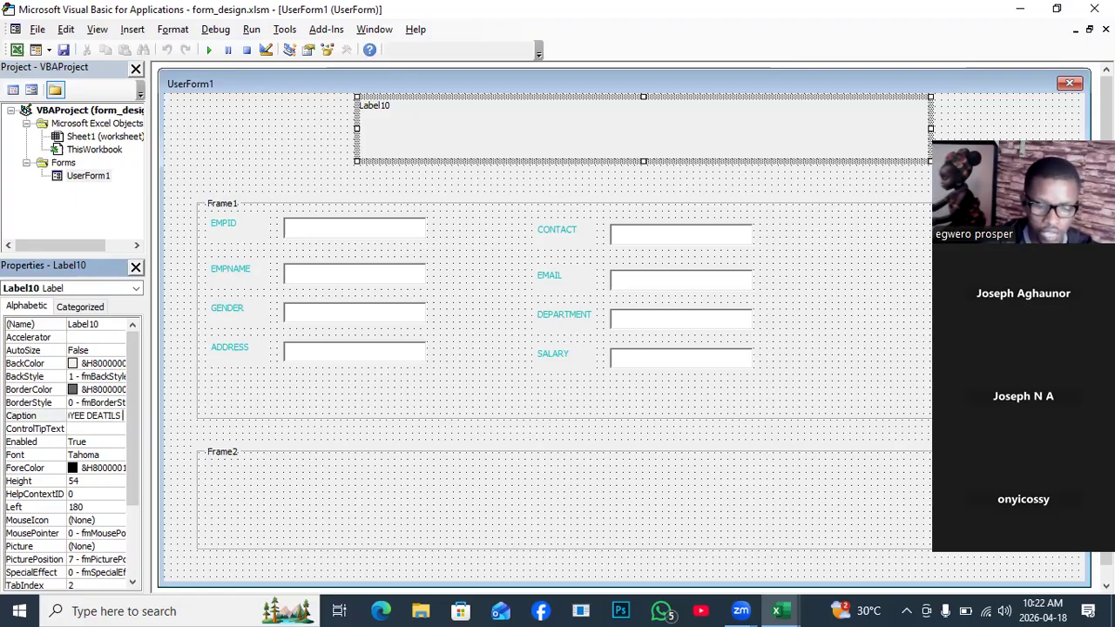
text( DYNAM)
text(IC FO)
text(RM)
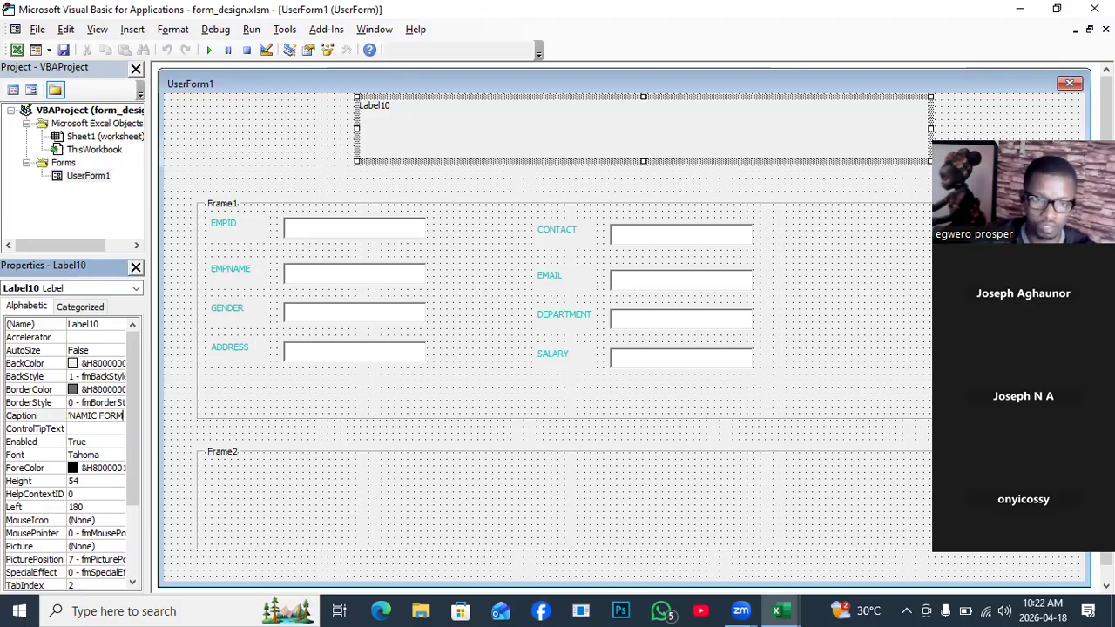
click(379, 142)
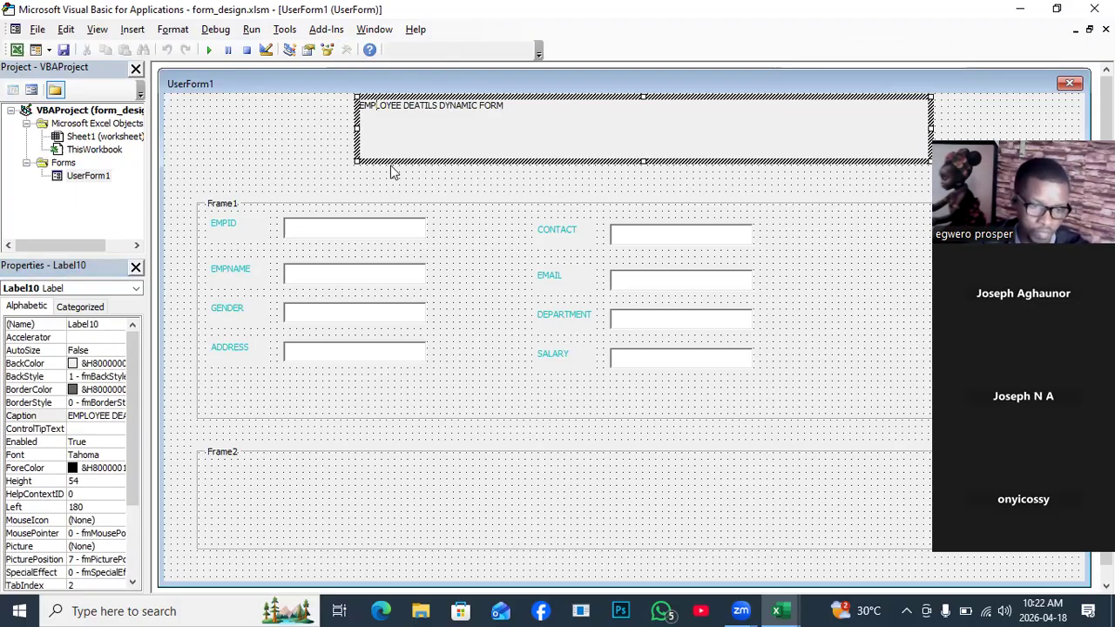
Try cyan and blue from the colour palette as the title label's text colour.
click(79, 469)
click(118, 468)
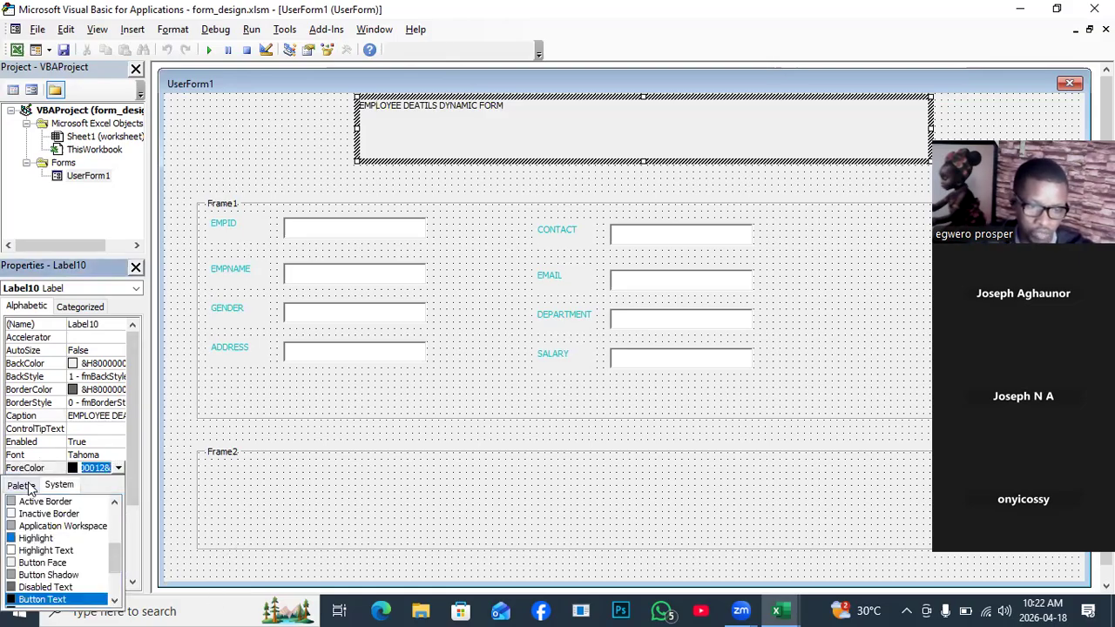
click(26, 486)
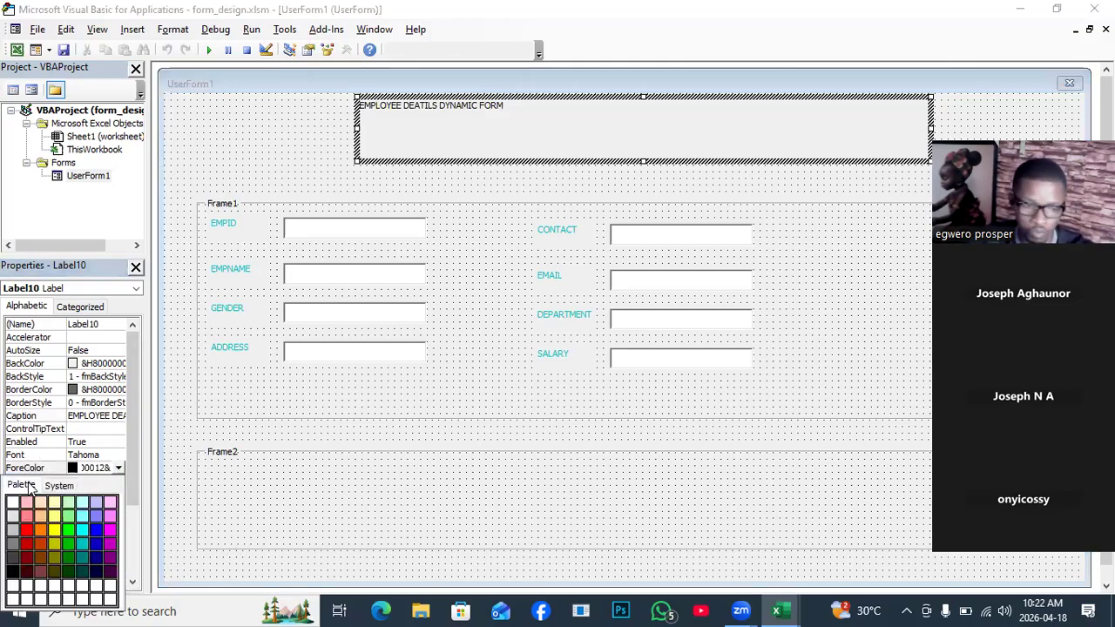
click(82, 530)
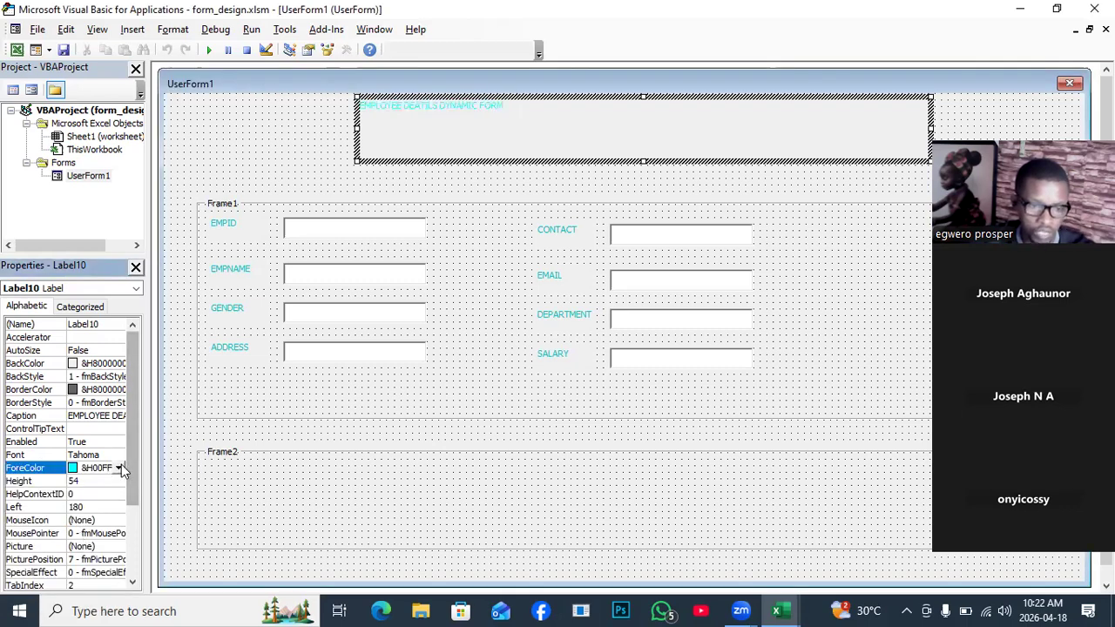
click(121, 467)
click(97, 530)
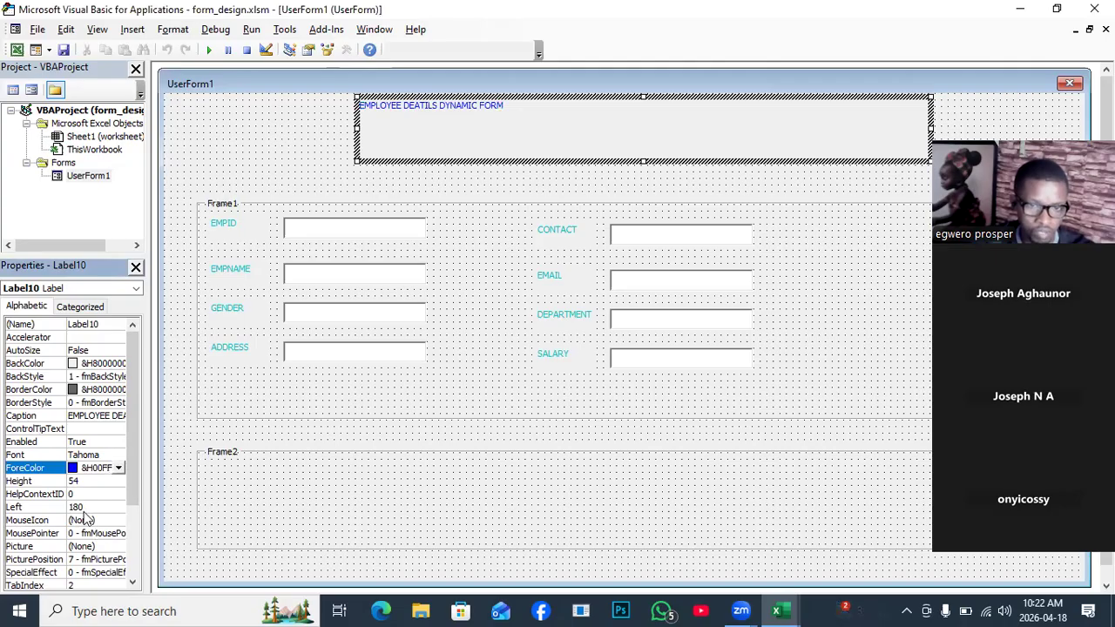
Set the title label's text colour back to the system colour Button Text.
click(121, 468)
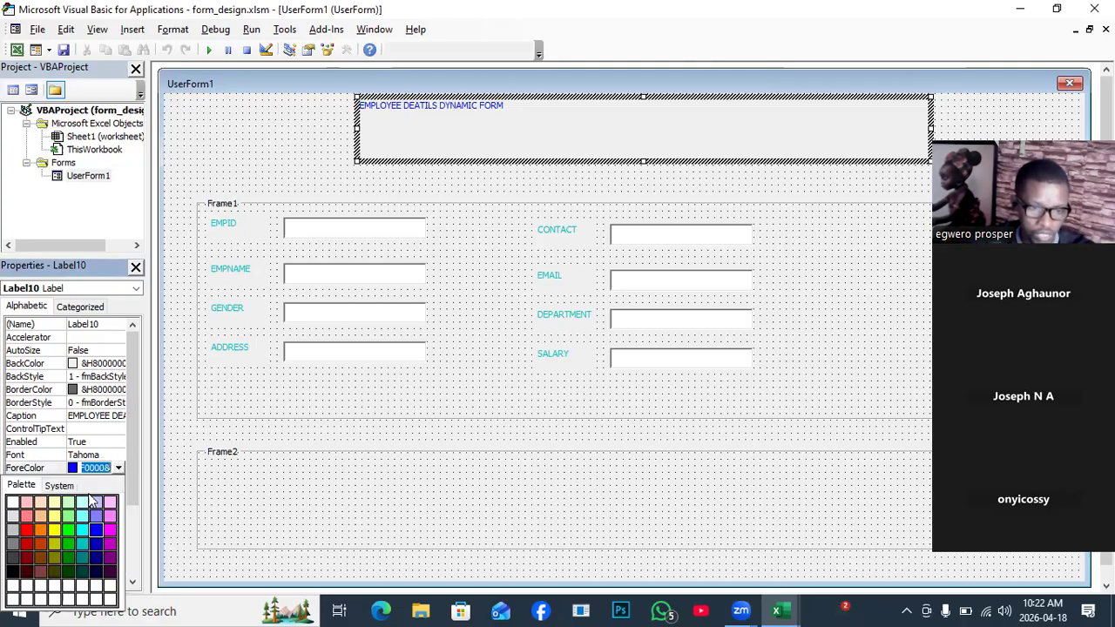
click(75, 486)
scroll(34, 540, down, 2)
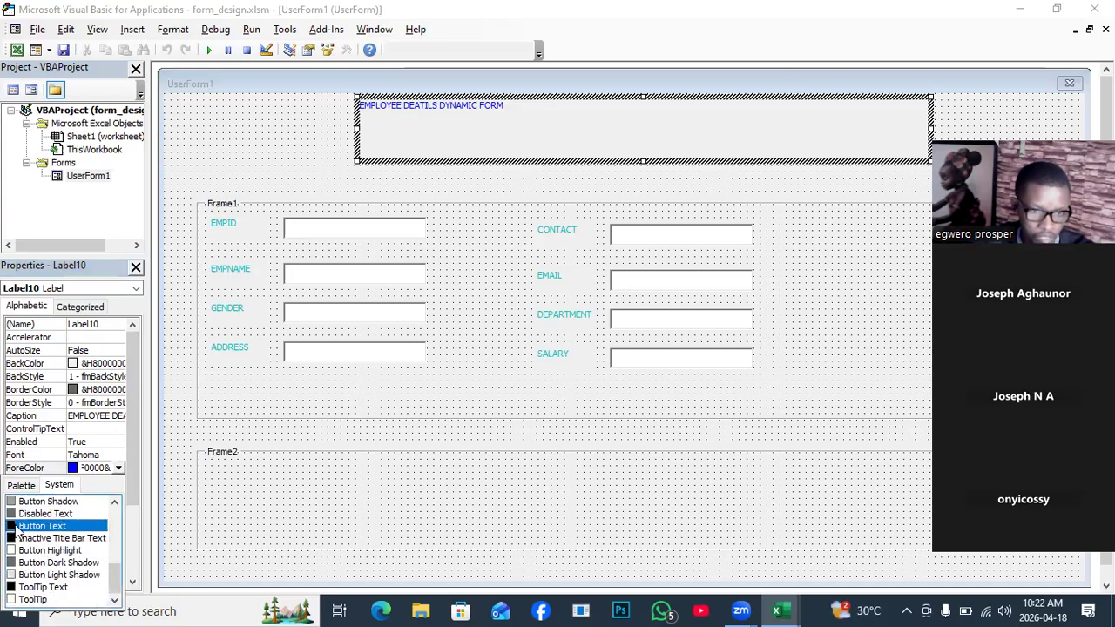
click(21, 527)
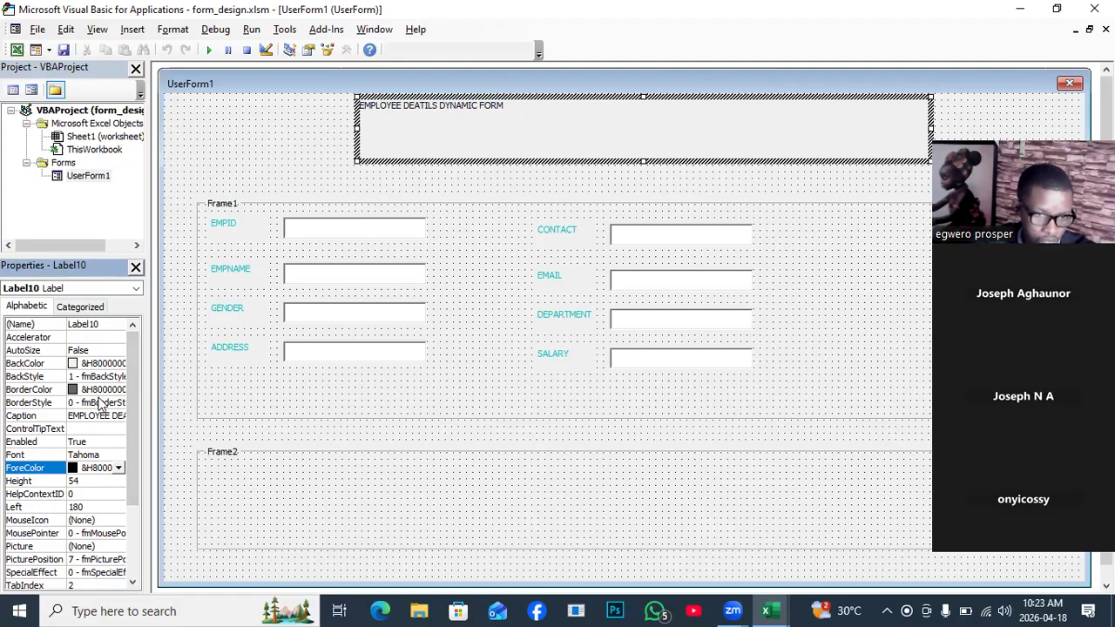
Set the title label's text alignment to centred, option 2.
scroll(53, 453, down, 2)
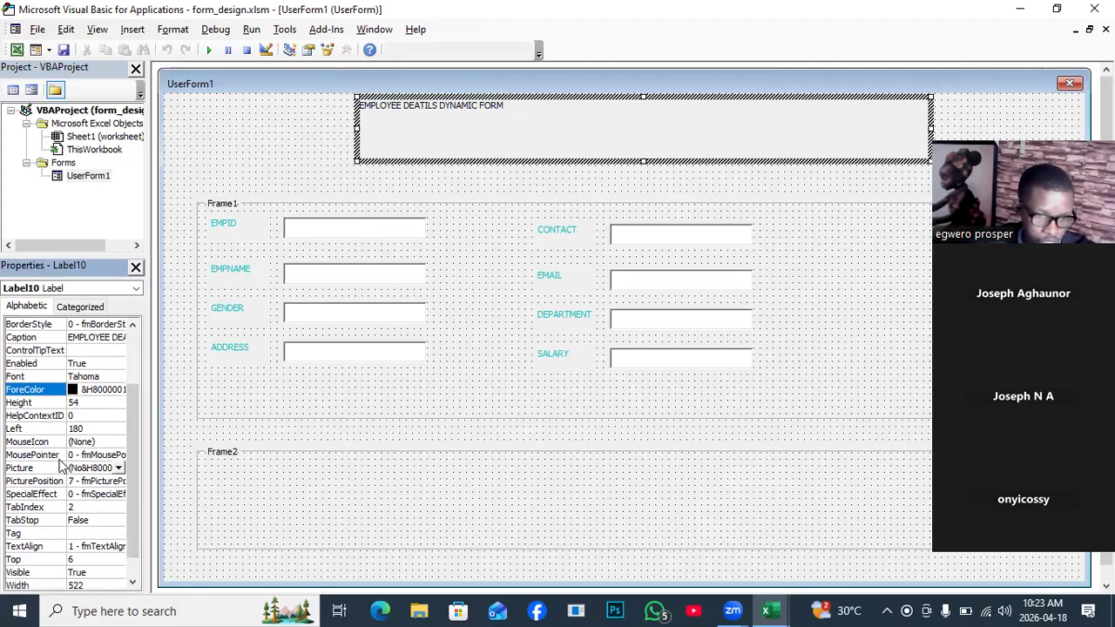
scroll(76, 471, down, 1)
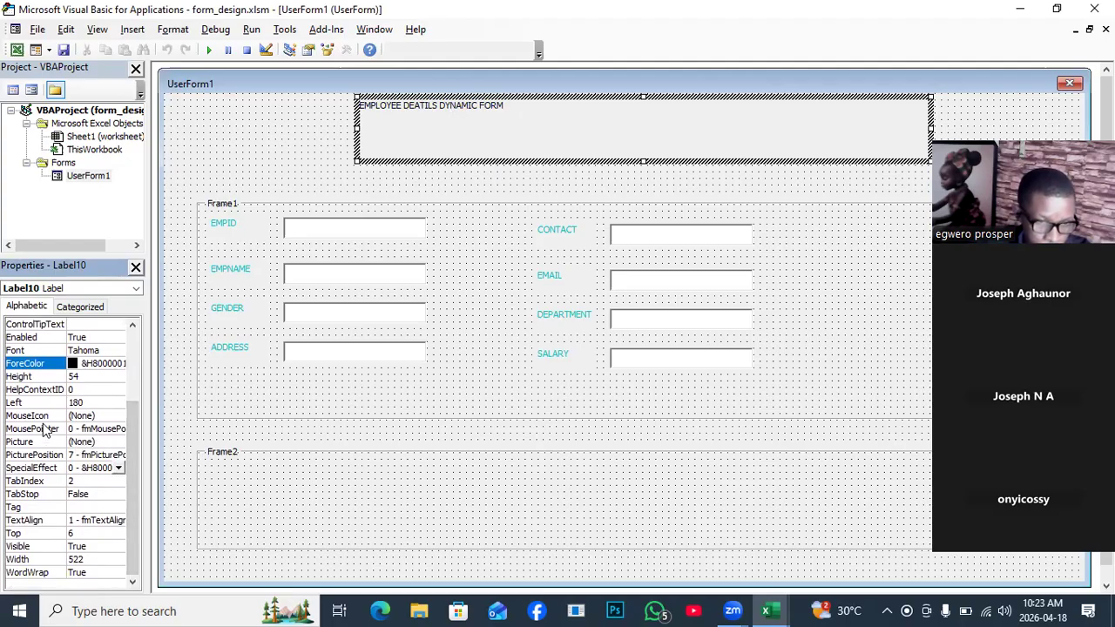
scroll(93, 491, up, 1)
scroll(92, 492, down, 1)
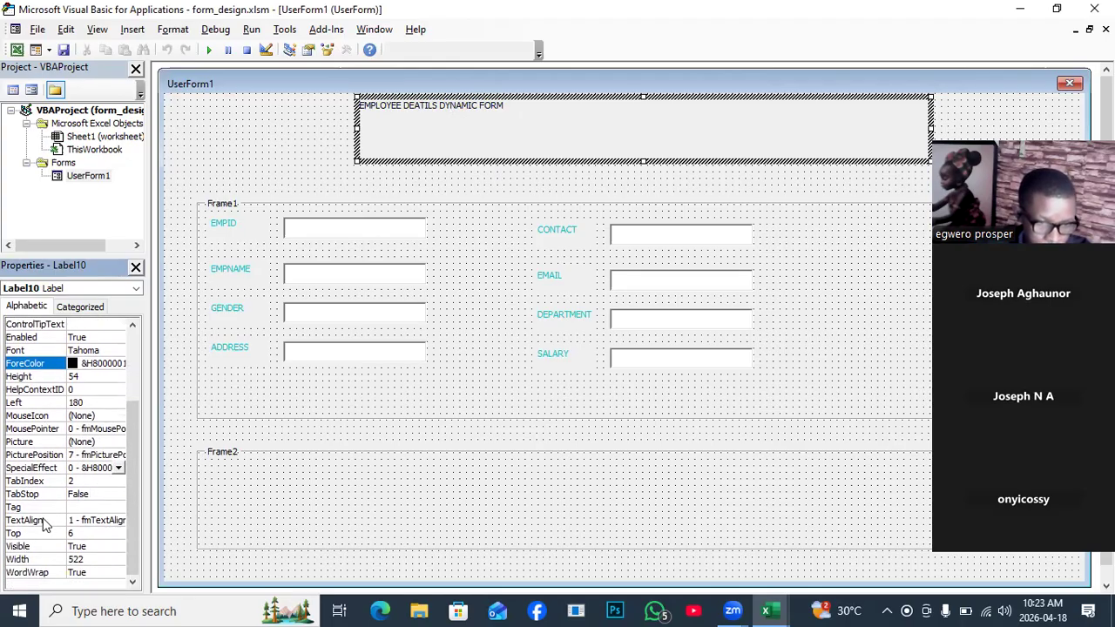
click(90, 519)
click(118, 520)
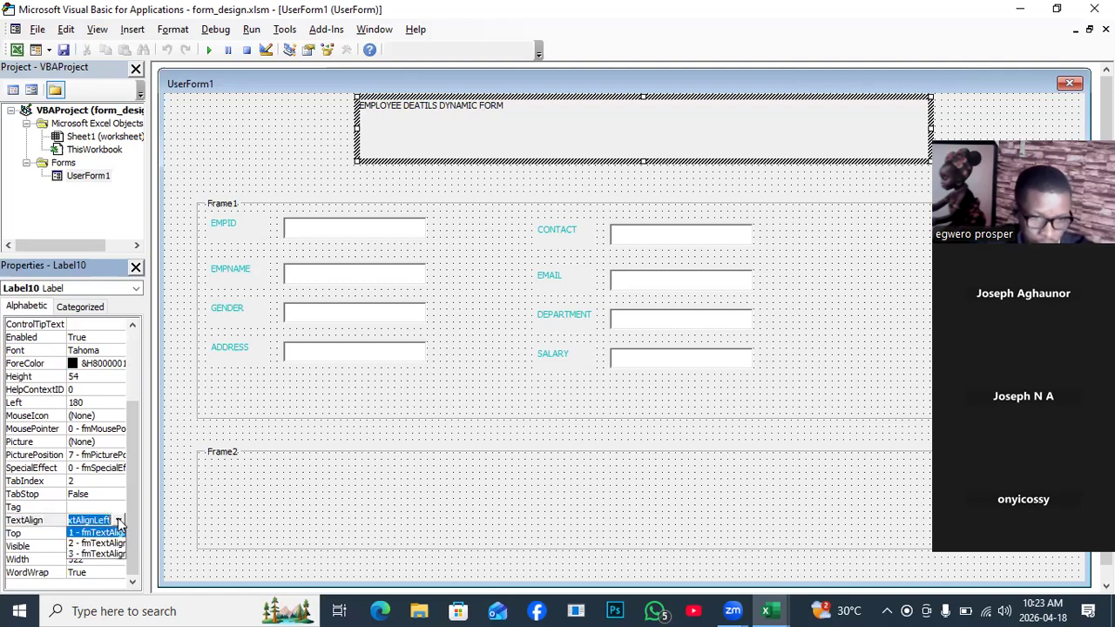
click(101, 544)
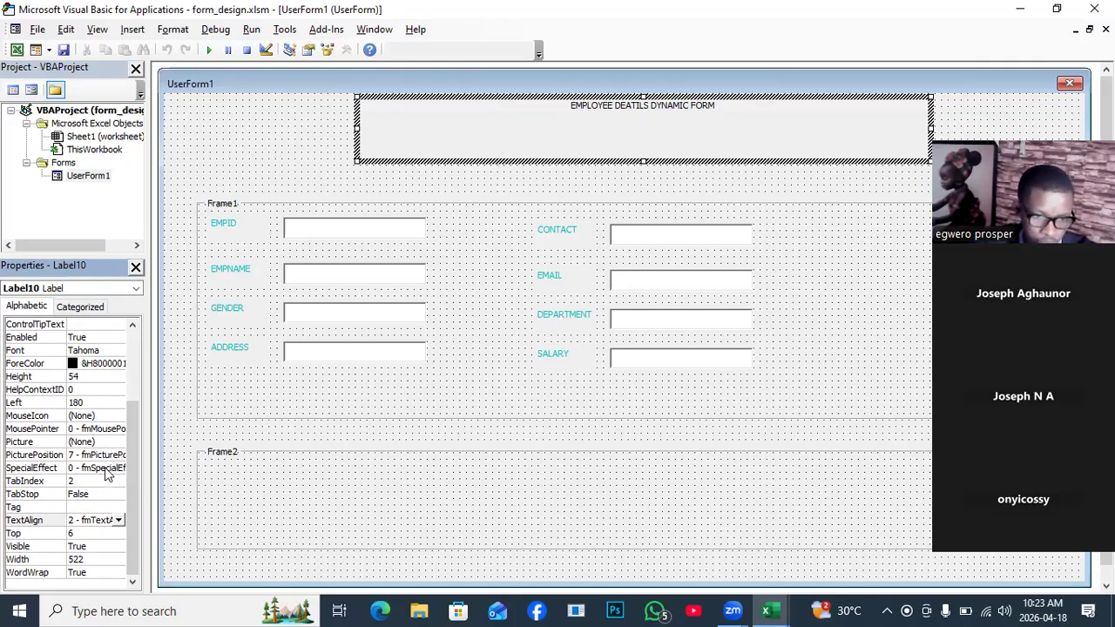
scroll(105, 473, up, 2)
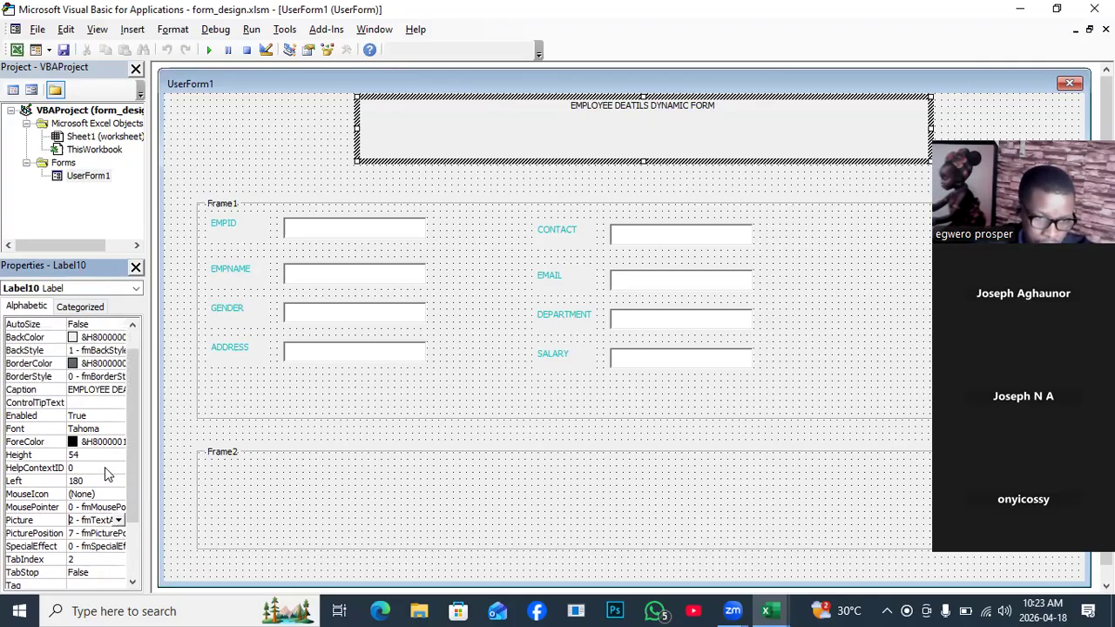
Set the title label's font to Tahoma Bold, size 20.
click(102, 429)
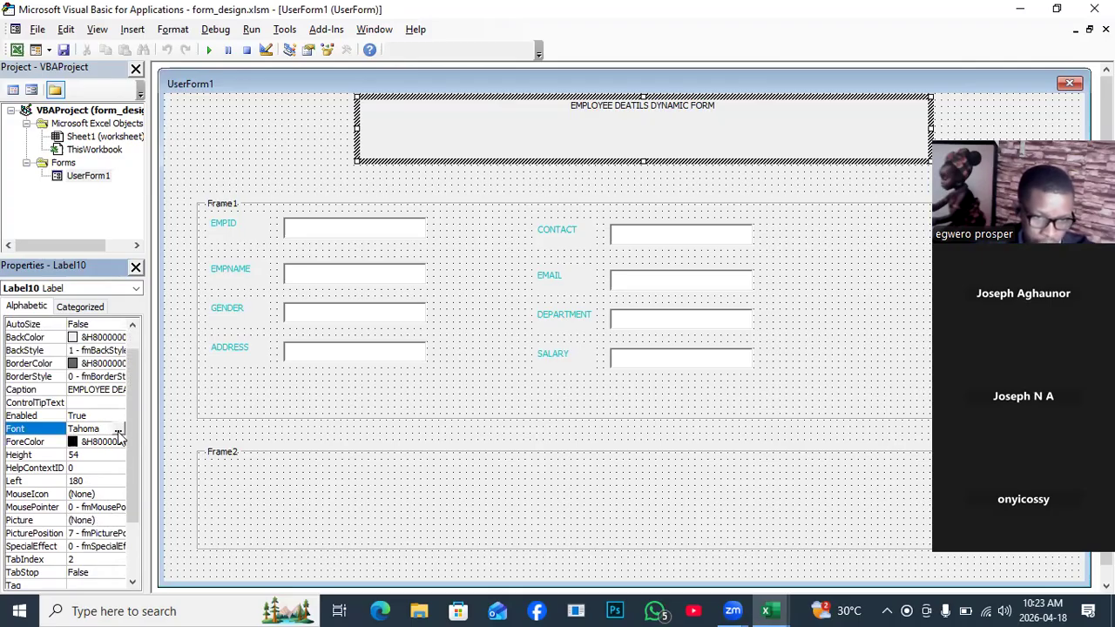
click(118, 429)
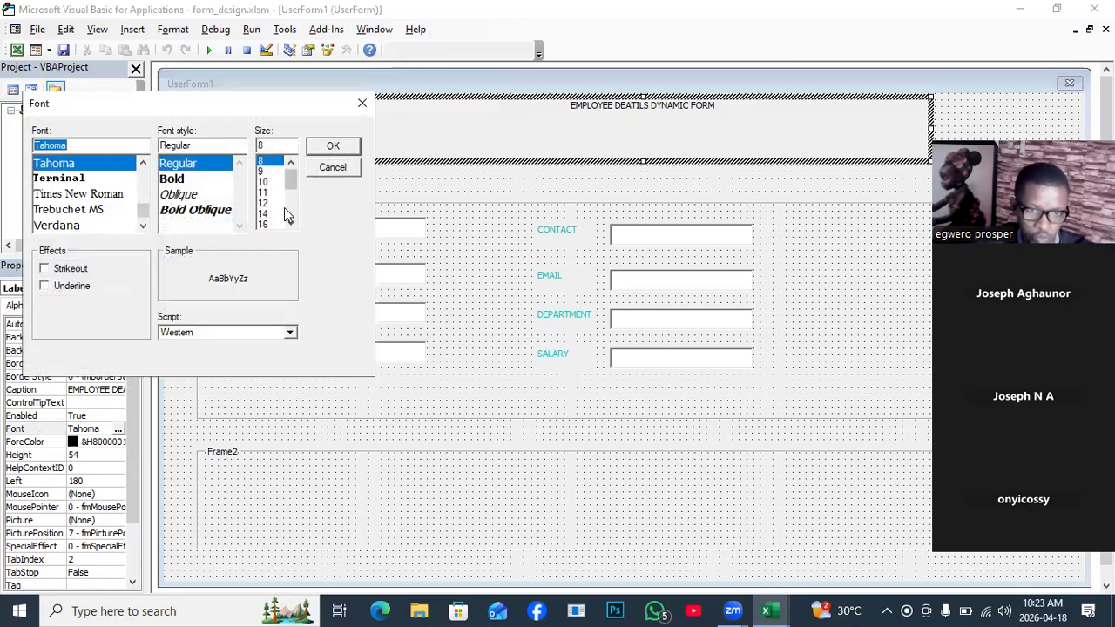
click(290, 225)
click(290, 225)
click(290, 225)
click(290, 225)
click(290, 224)
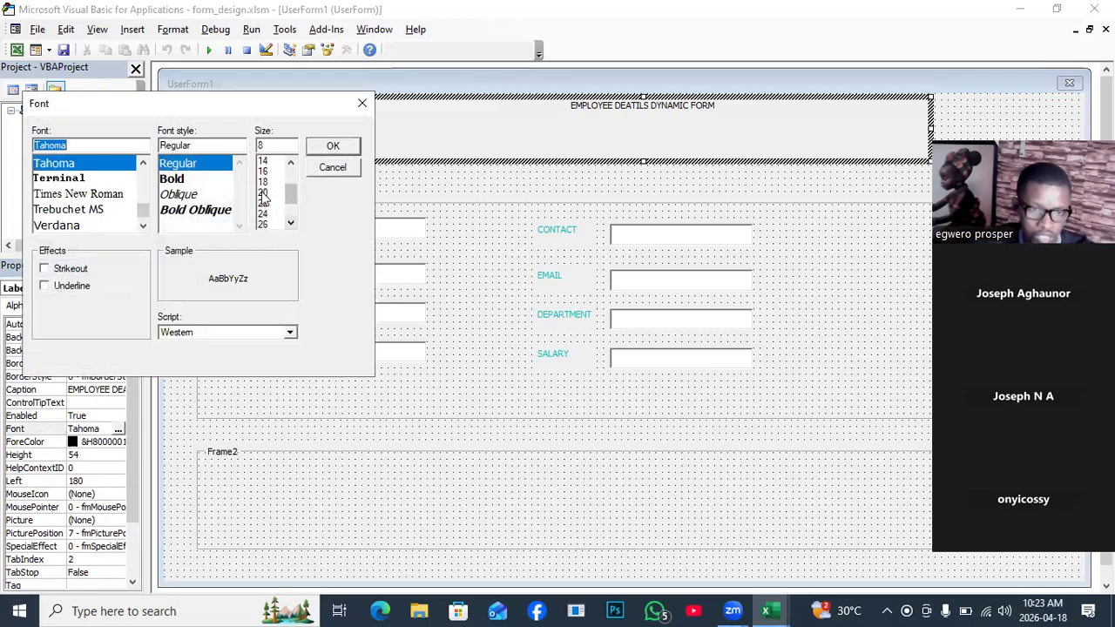
click(263, 191)
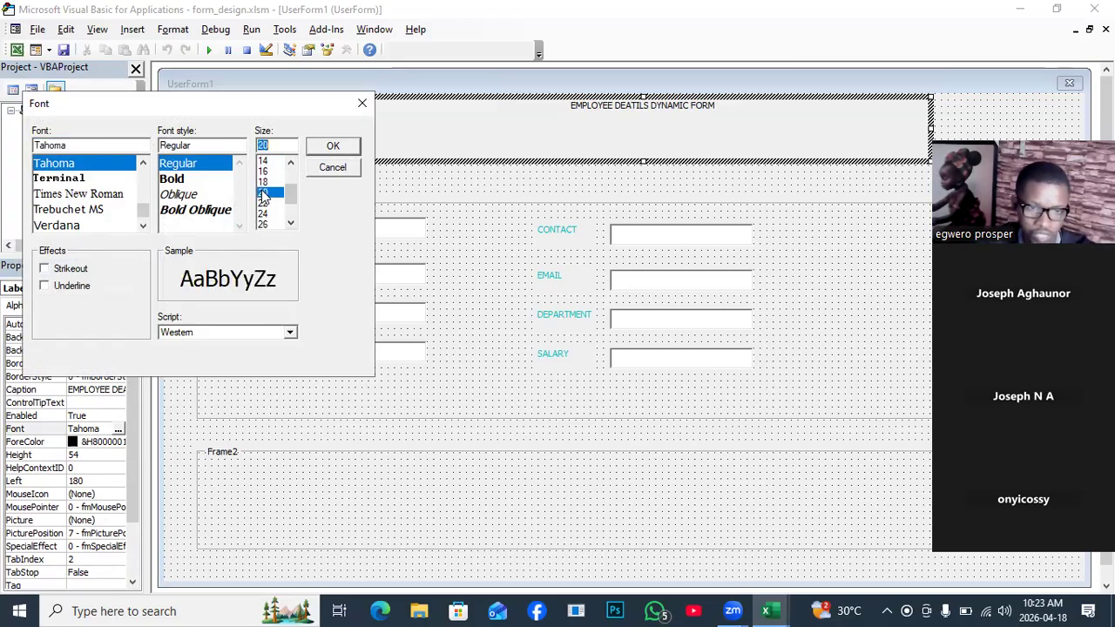
click(172, 180)
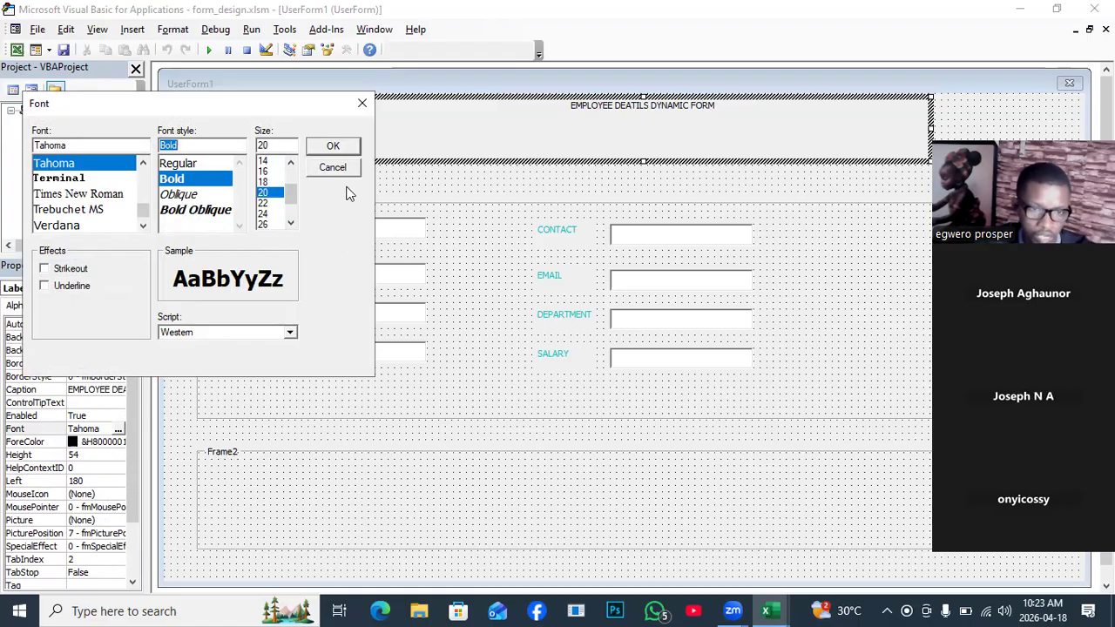
click(333, 148)
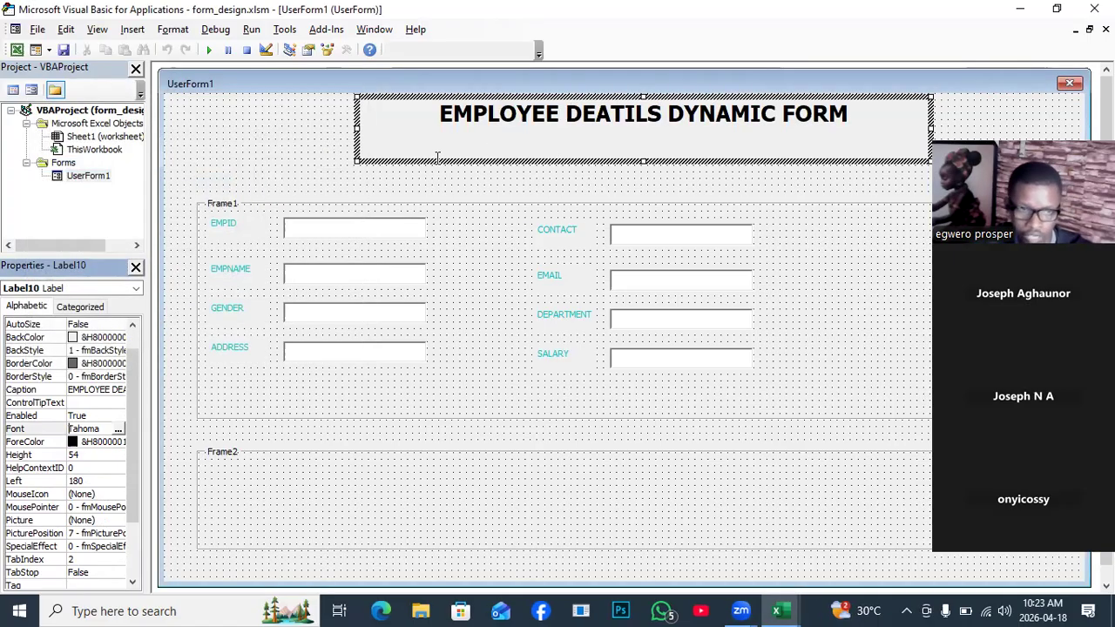
Move the title label down and slightly left to just above Frame1, to a Left value of about 156, and move the Toolbox clear of it.
drag(443, 159, 418, 185)
click(272, 153)
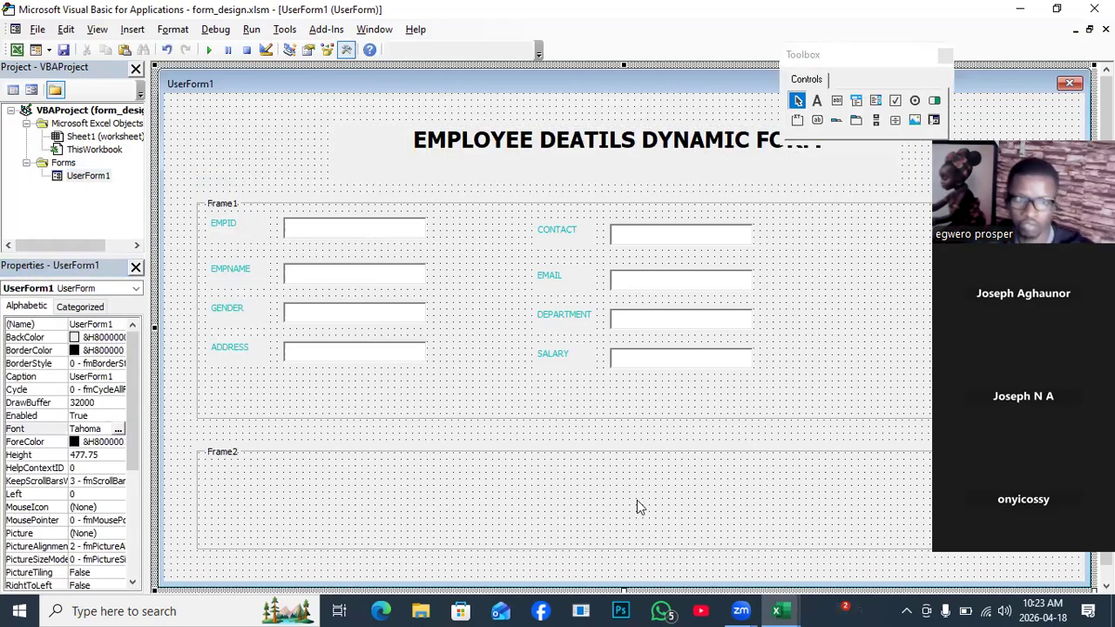
click(859, 56)
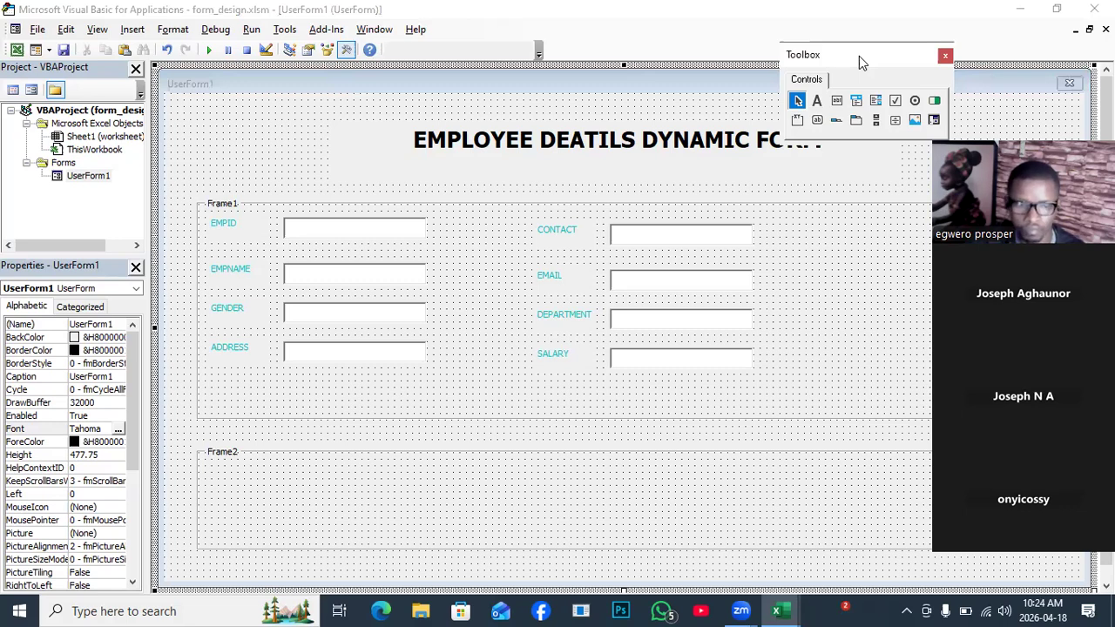
drag(859, 56, 371, 440)
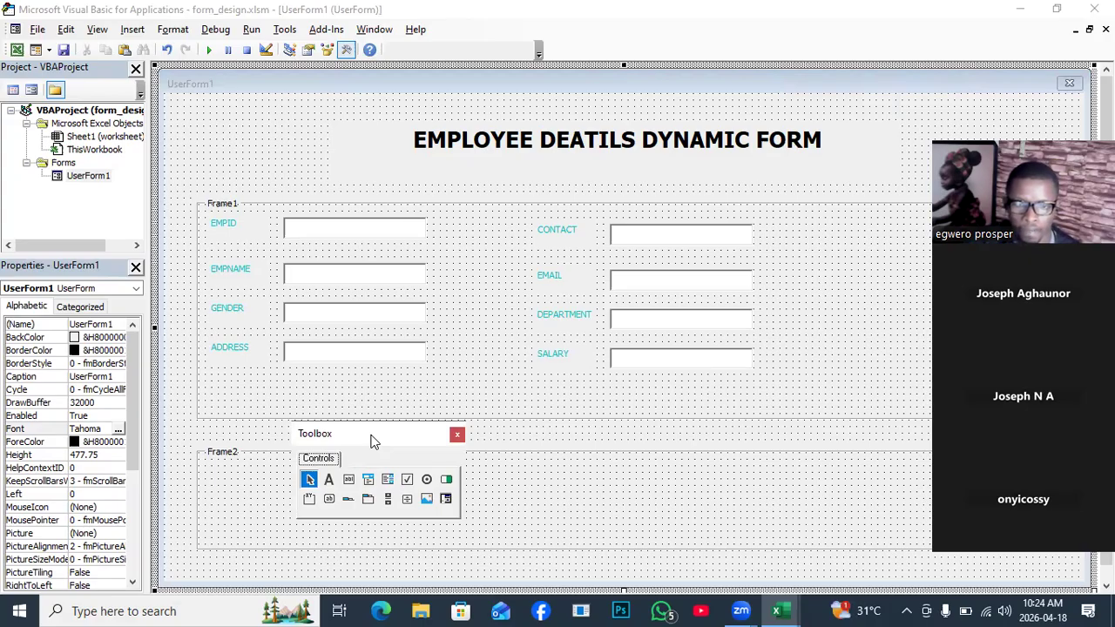
drag(371, 440, 895, 52)
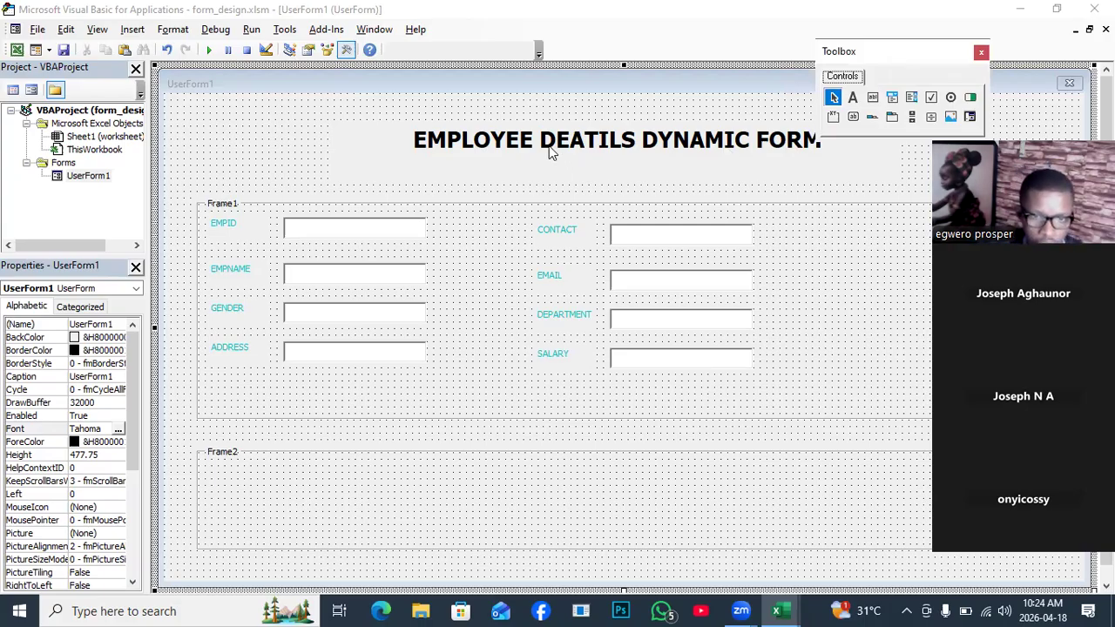
click(439, 153)
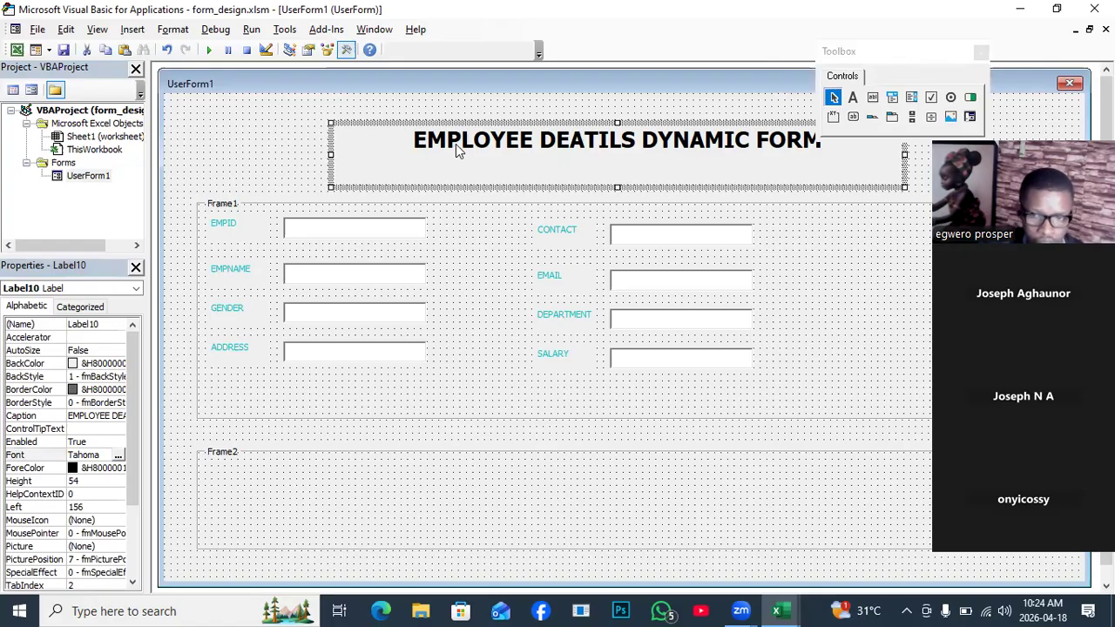
click(223, 227)
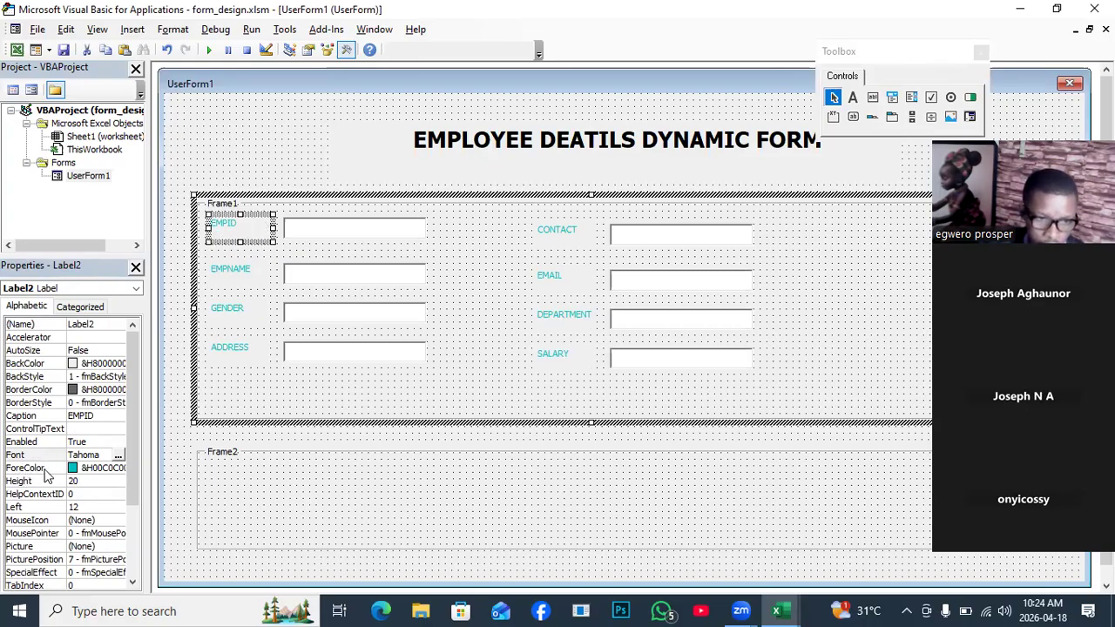
click(83, 472)
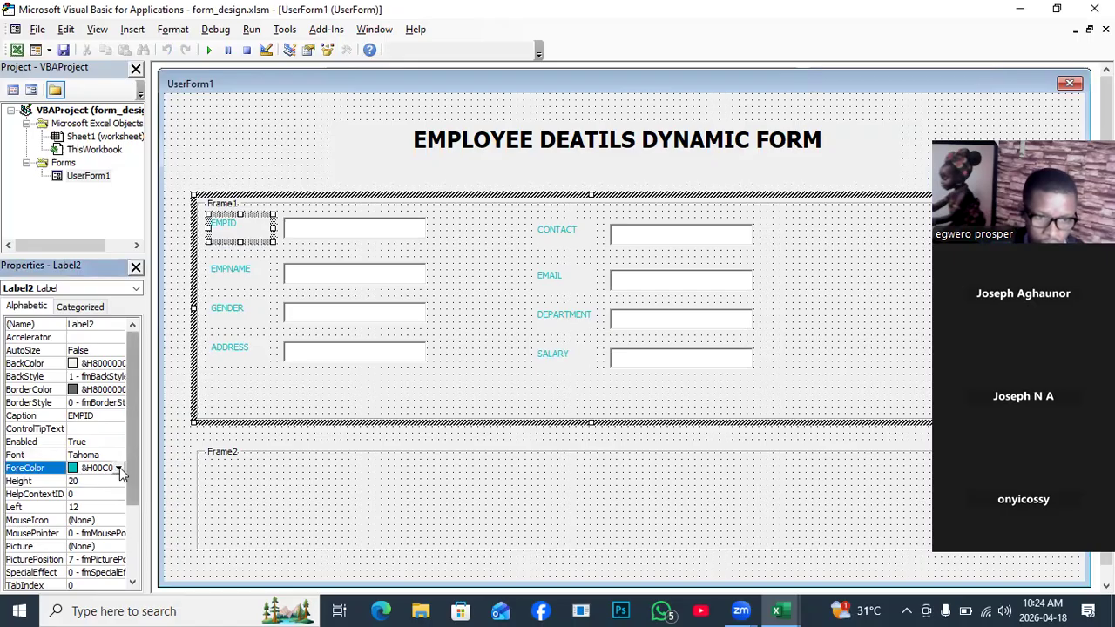
click(118, 469)
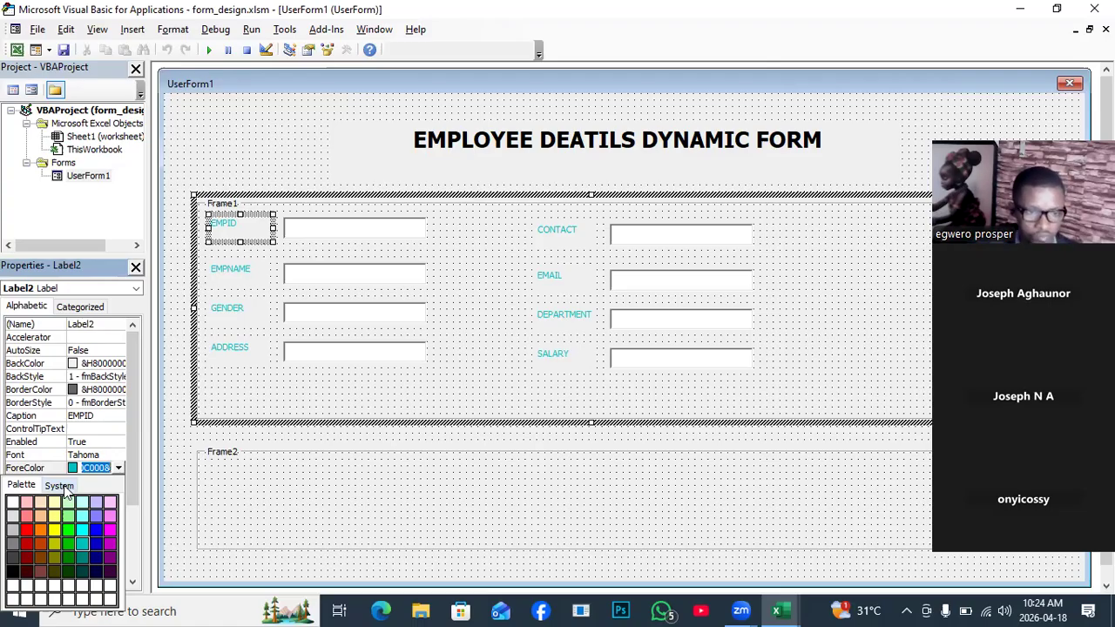
click(328, 164)
click(328, 163)
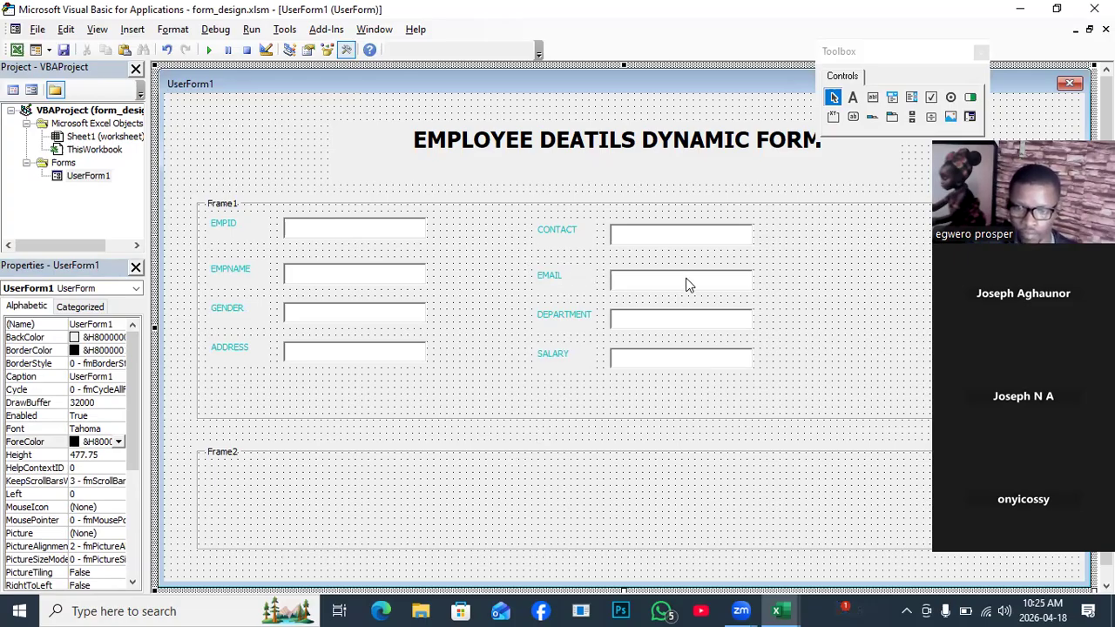
Delete the text boxes beside the GENDER and DEPARTMENT labels in Frame1.
click(315, 313)
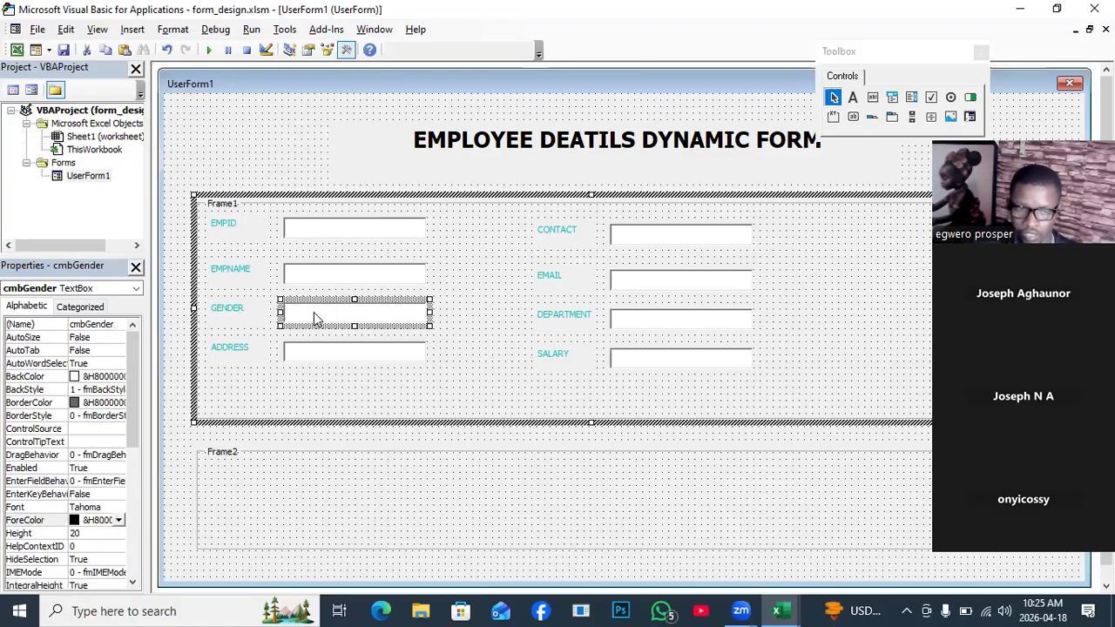
click(634, 325)
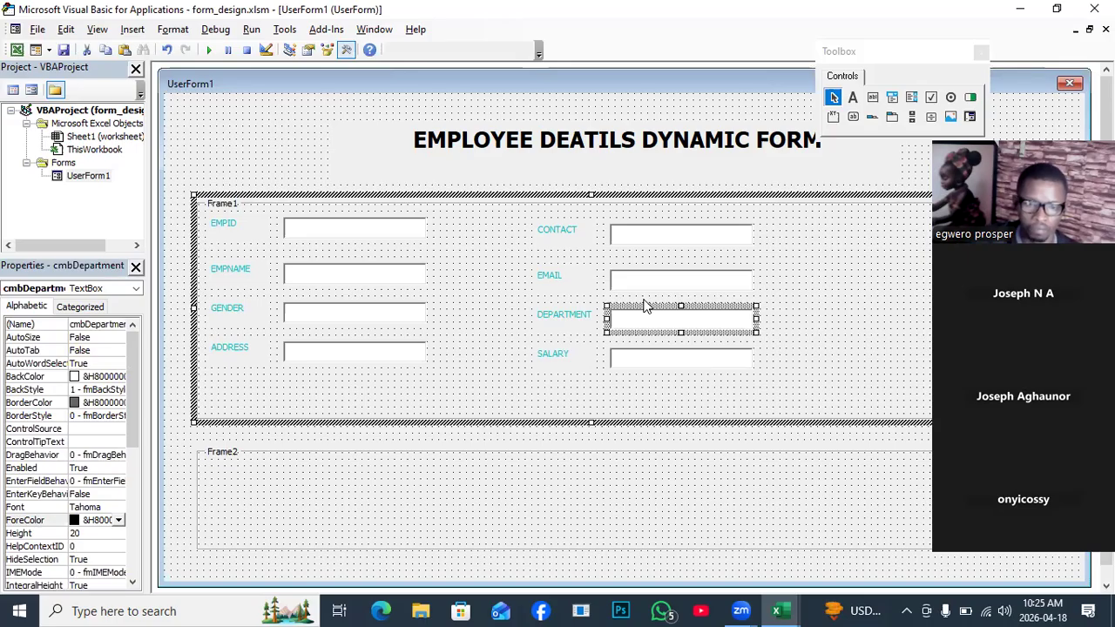
click(306, 315)
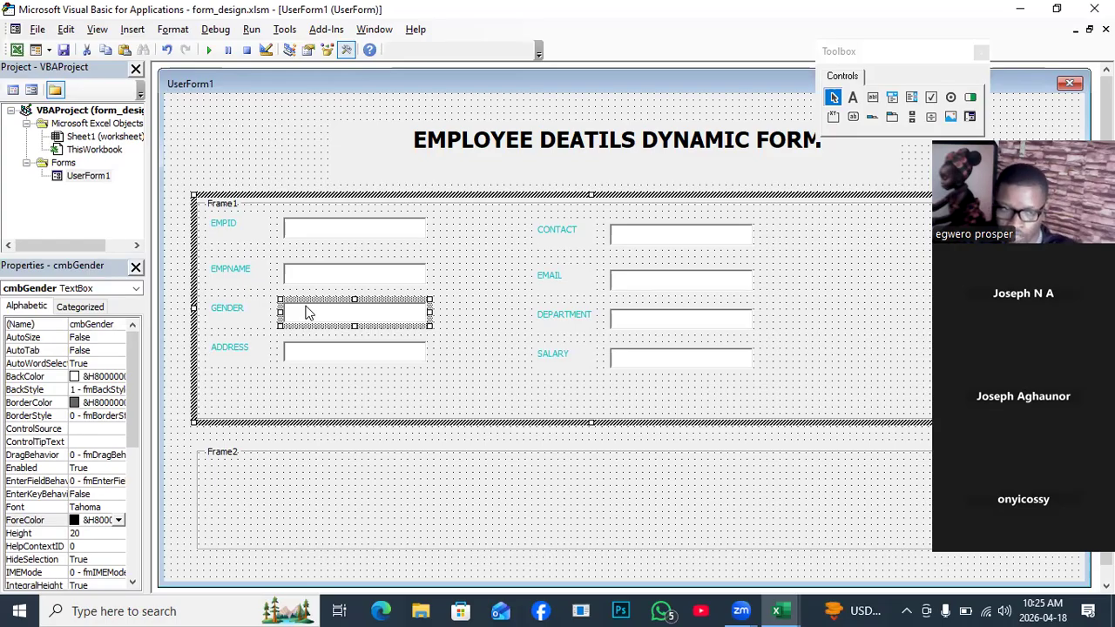
key(Delete)
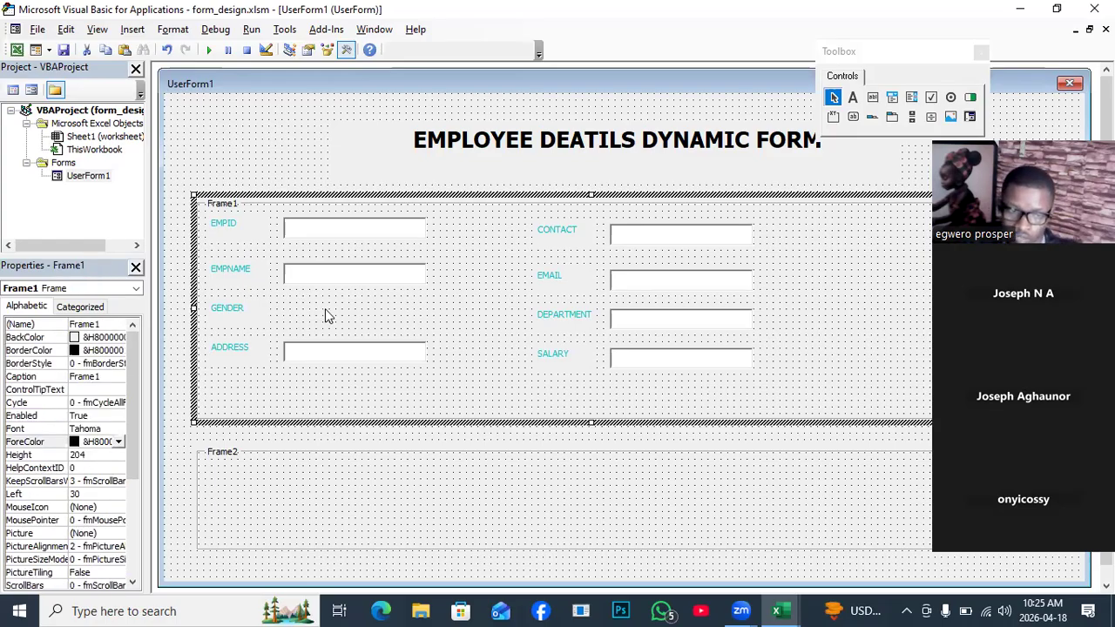
click(659, 322)
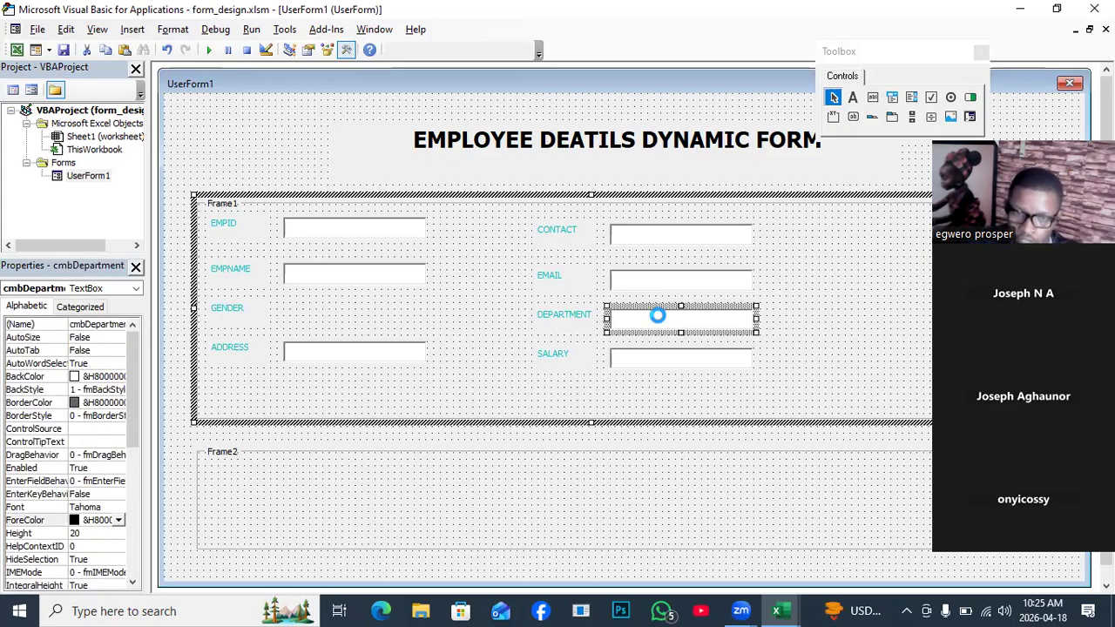
key(Delete)
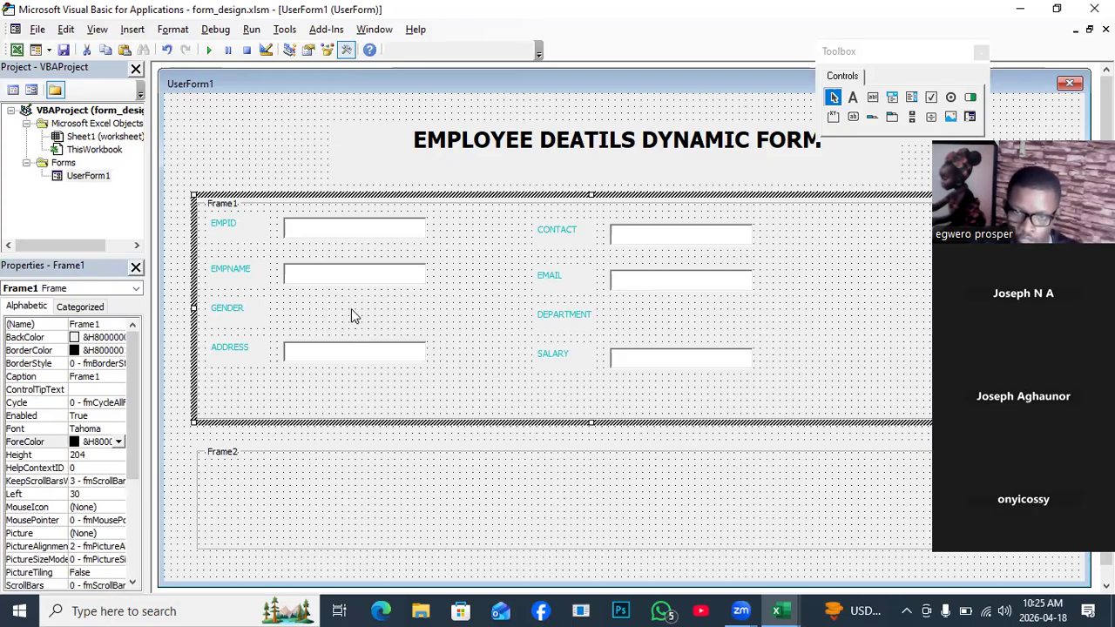
Draw a combo box about 24 high beside the GENDER label, about as wide as the text boxes in that column.
click(893, 99)
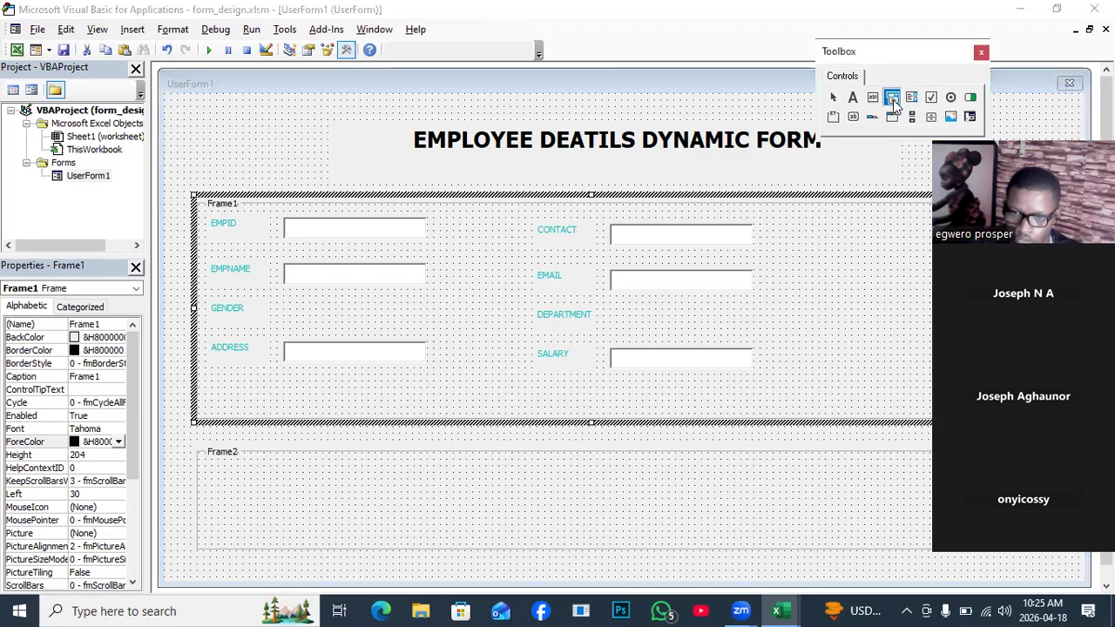
drag(278, 299, 429, 320)
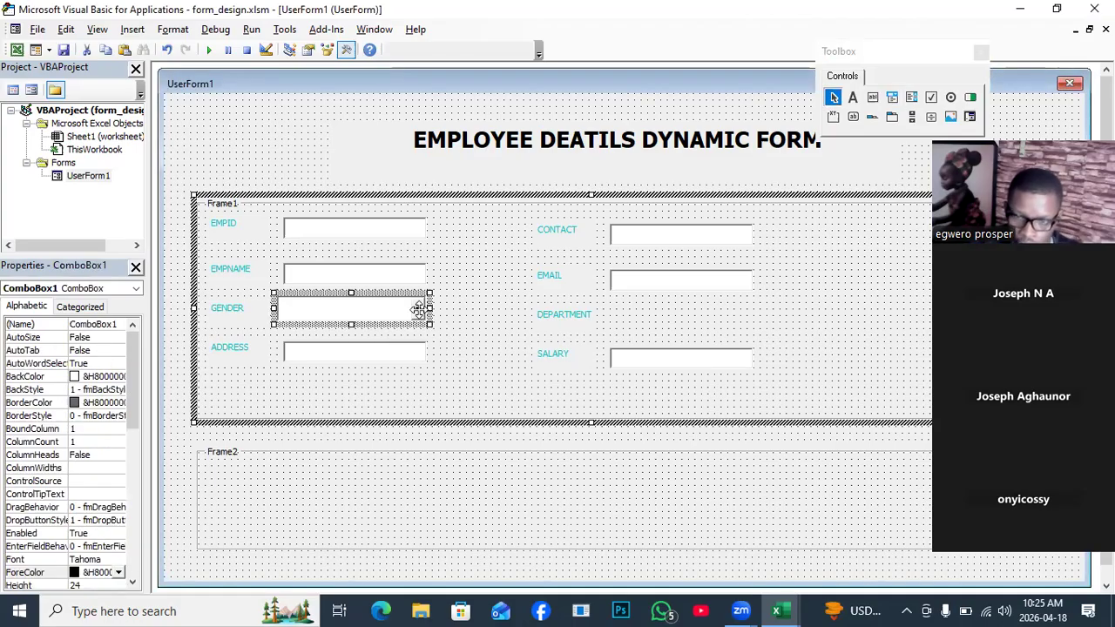
click(351, 306)
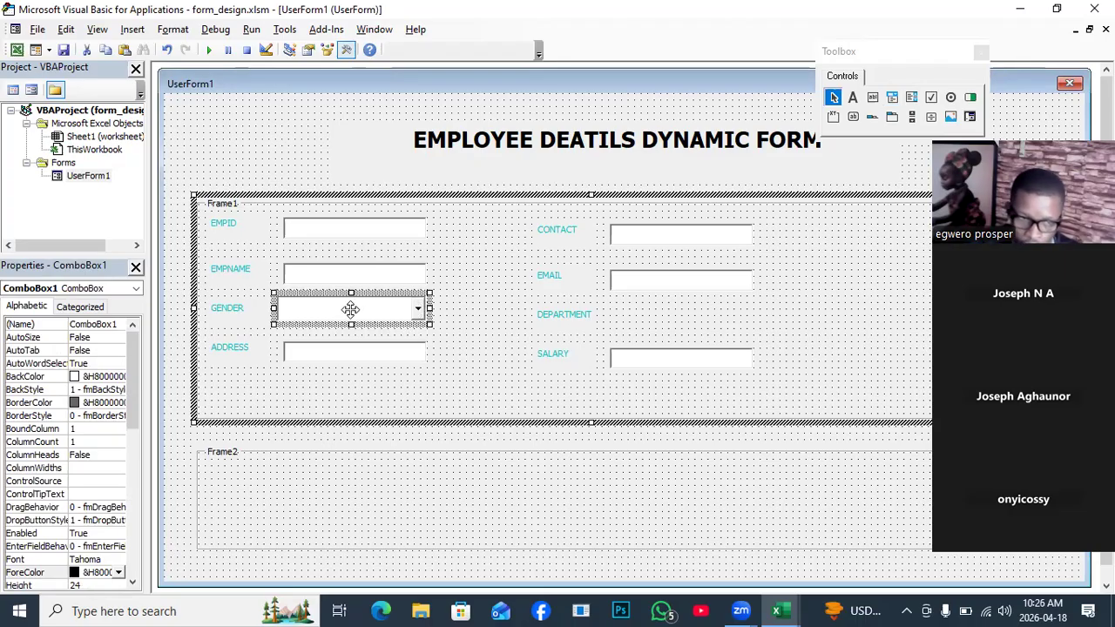
Name the combo box beside the GENDER label cmbGender.
click(119, 324)
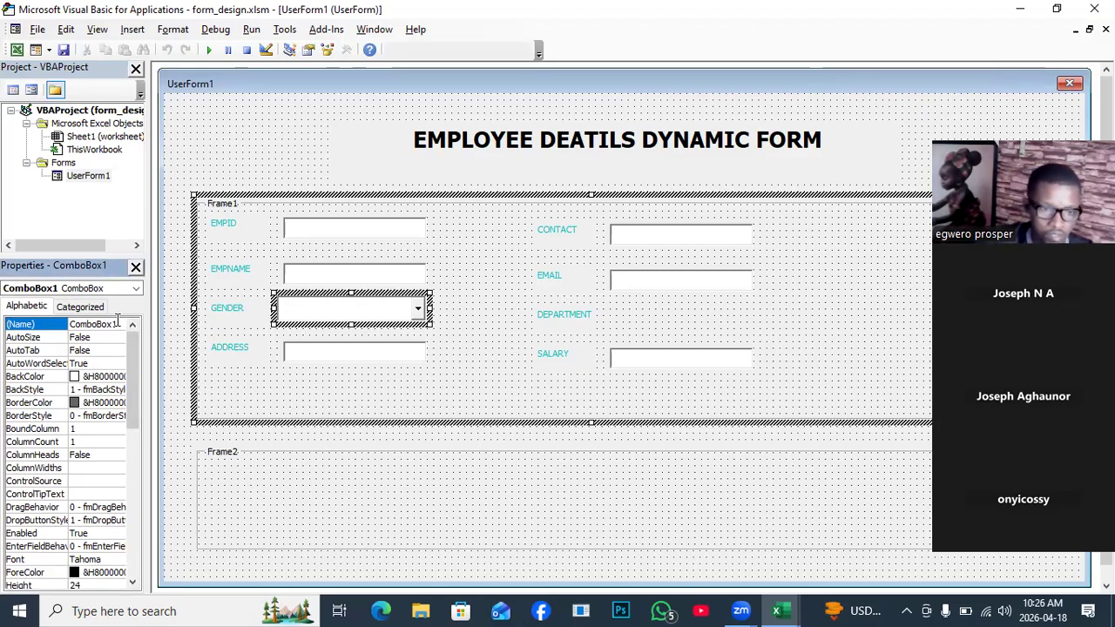
click(119, 324)
drag(119, 324, 70, 336)
text(C)
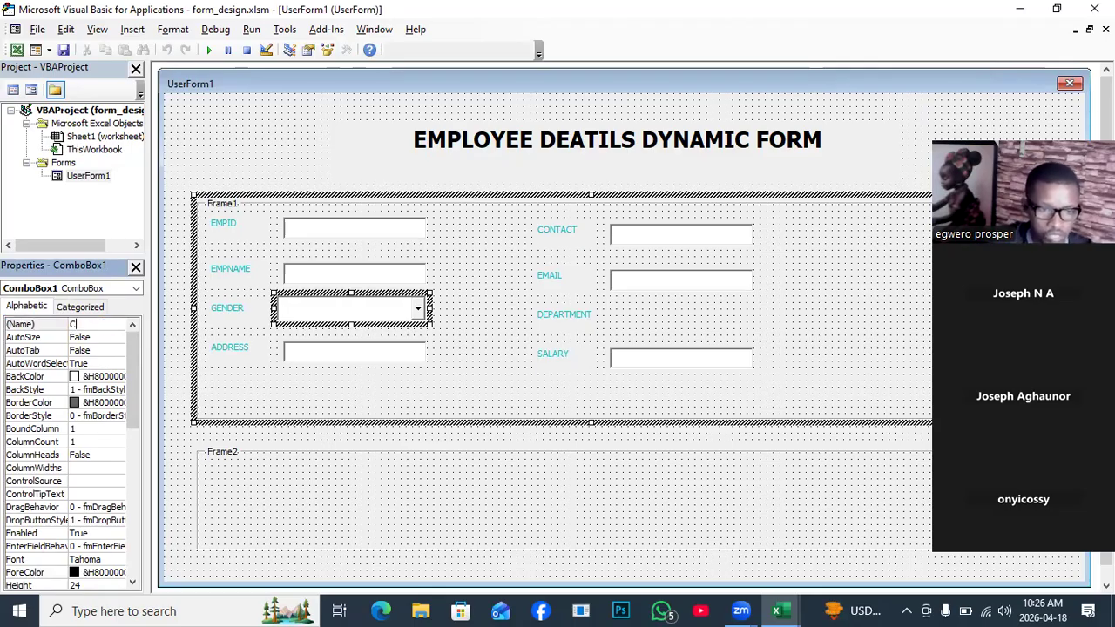
key(BackSpace)
text(cmb)
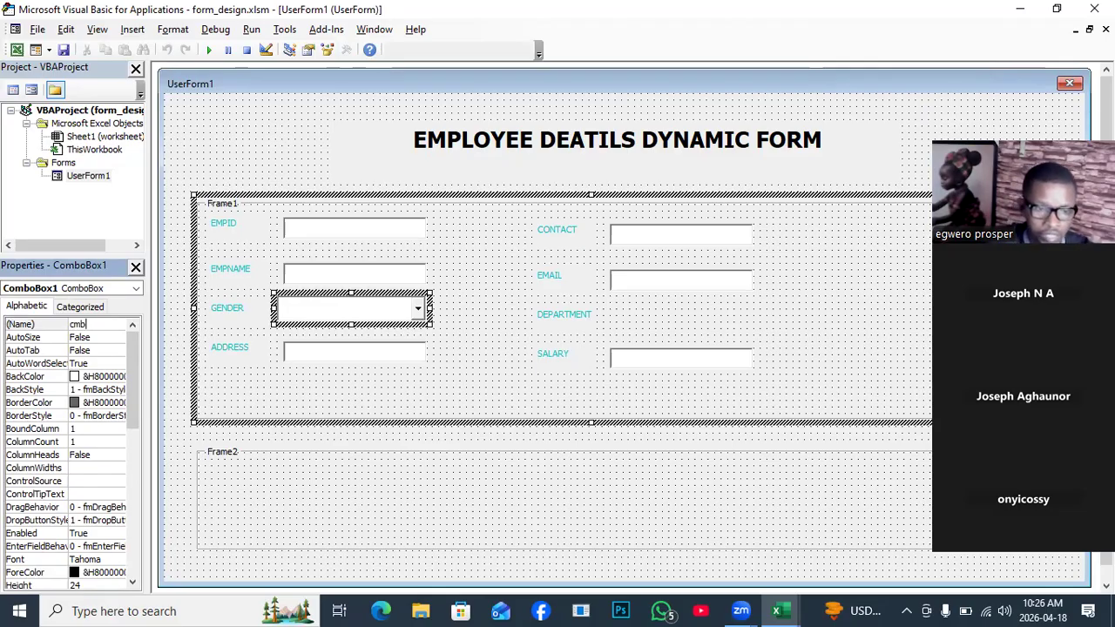
text(Gender)
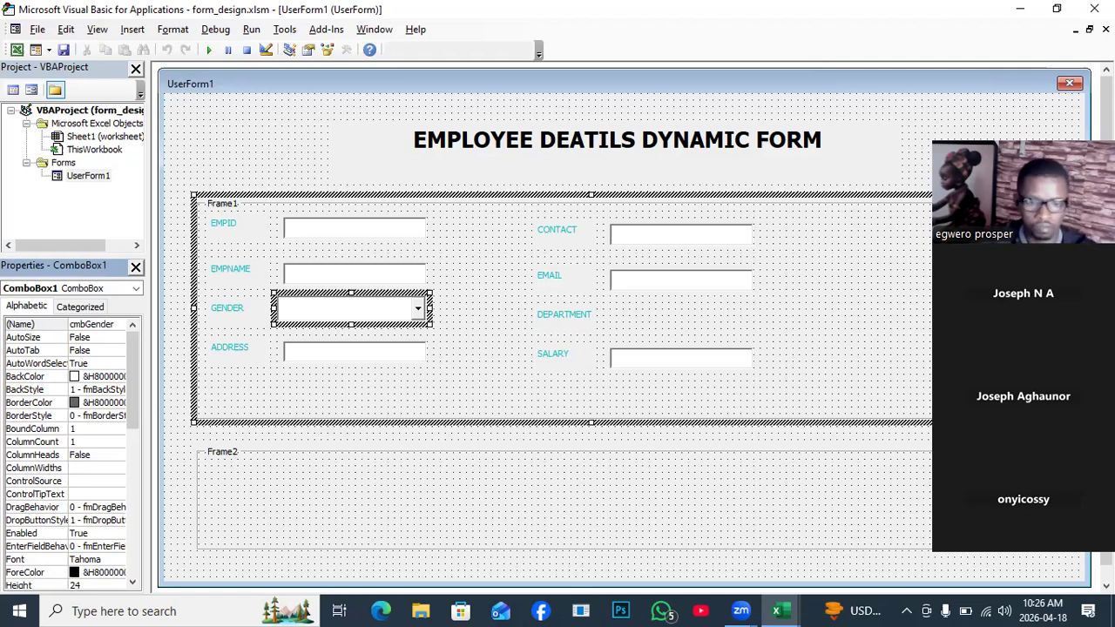
click(486, 306)
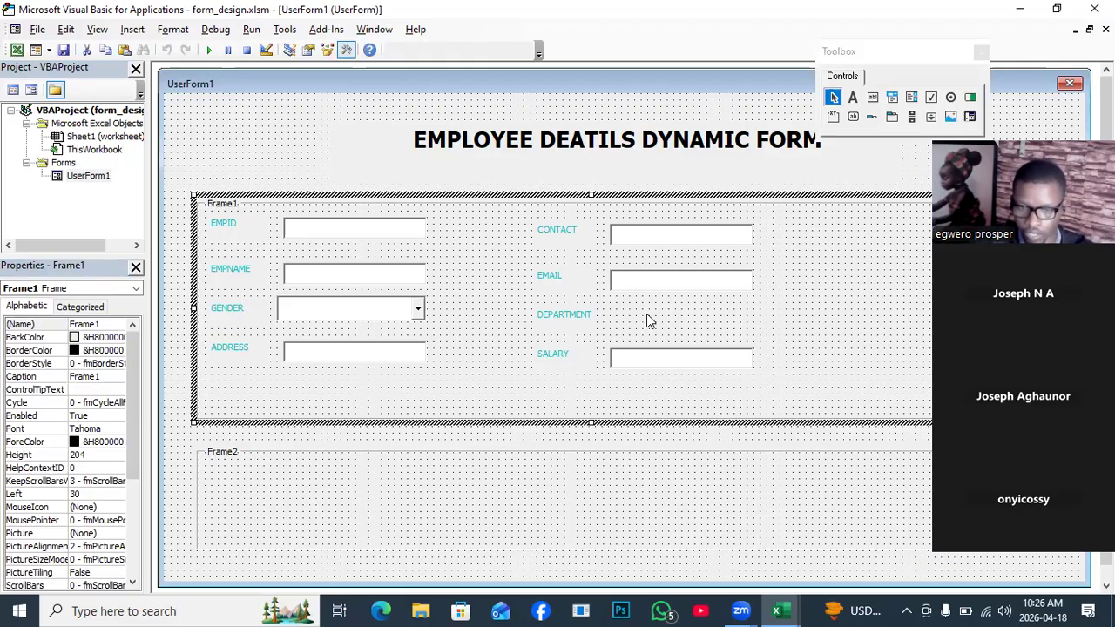
Draw a combo box about 24 high beside the DEPARTMENT label, matching the width of the text boxes in that column.
click(892, 100)
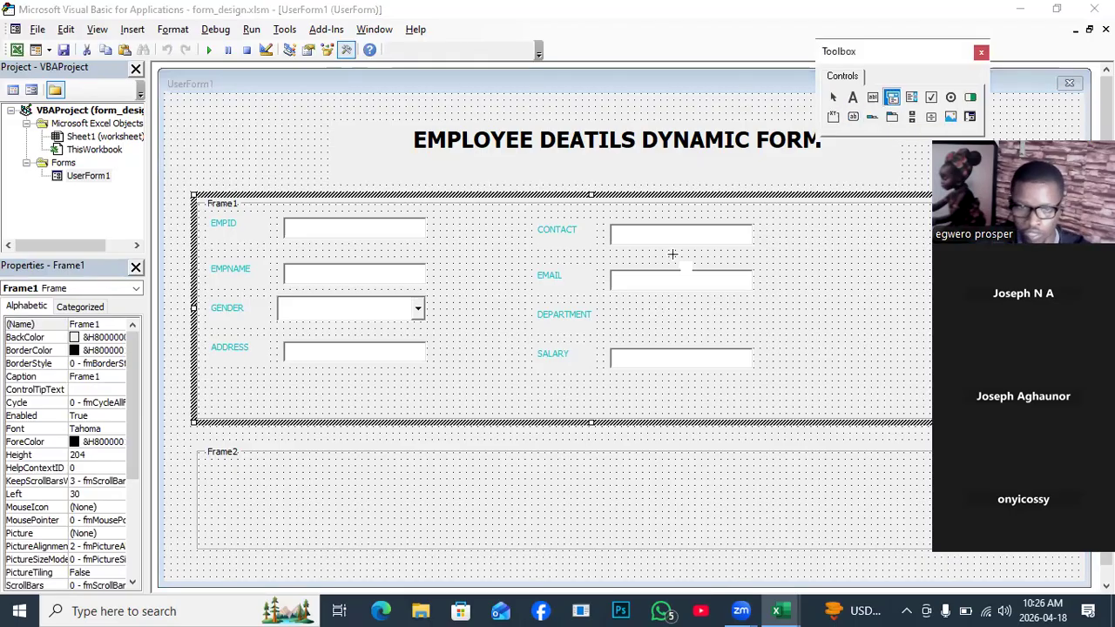
drag(610, 305, 751, 328)
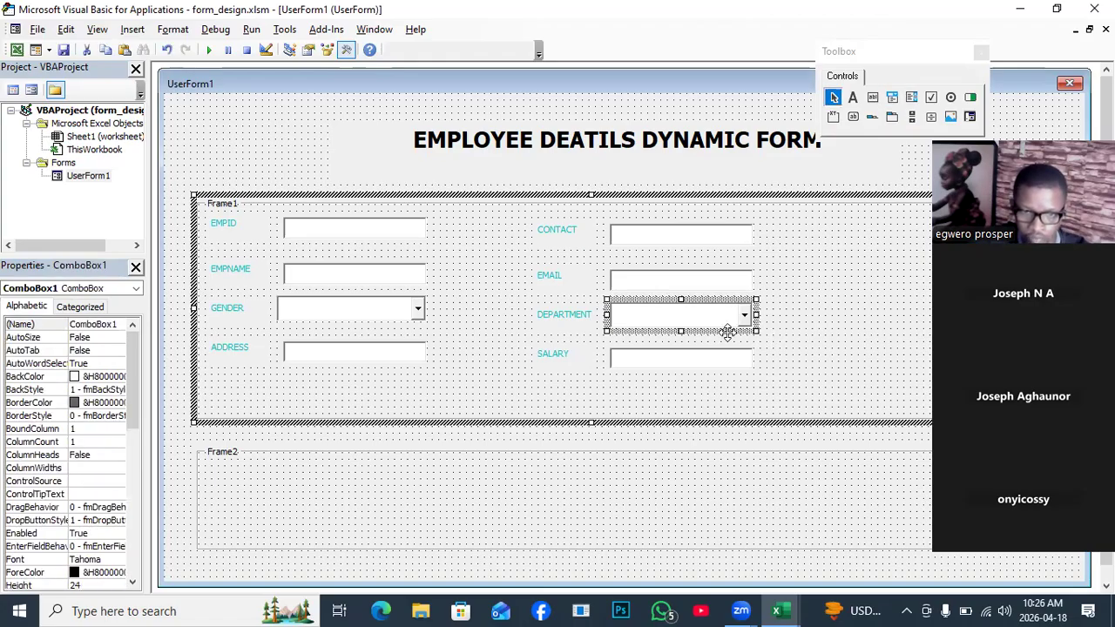
click(650, 318)
Name the combo box beside the DEPARTMENT label cmbDepartment.
click(59, 324)
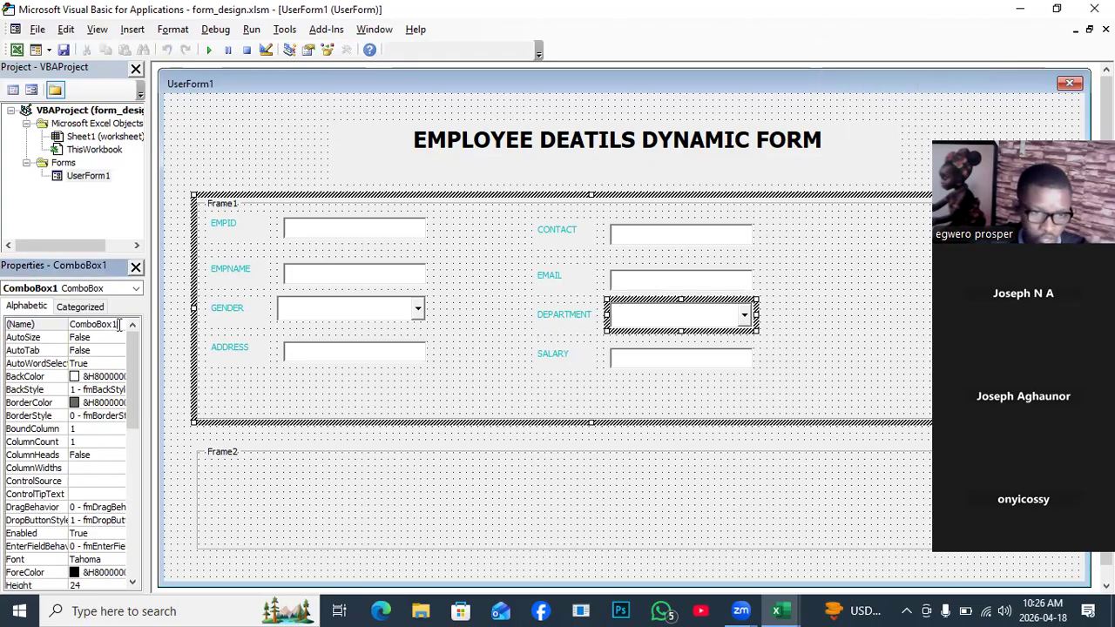
text(c)
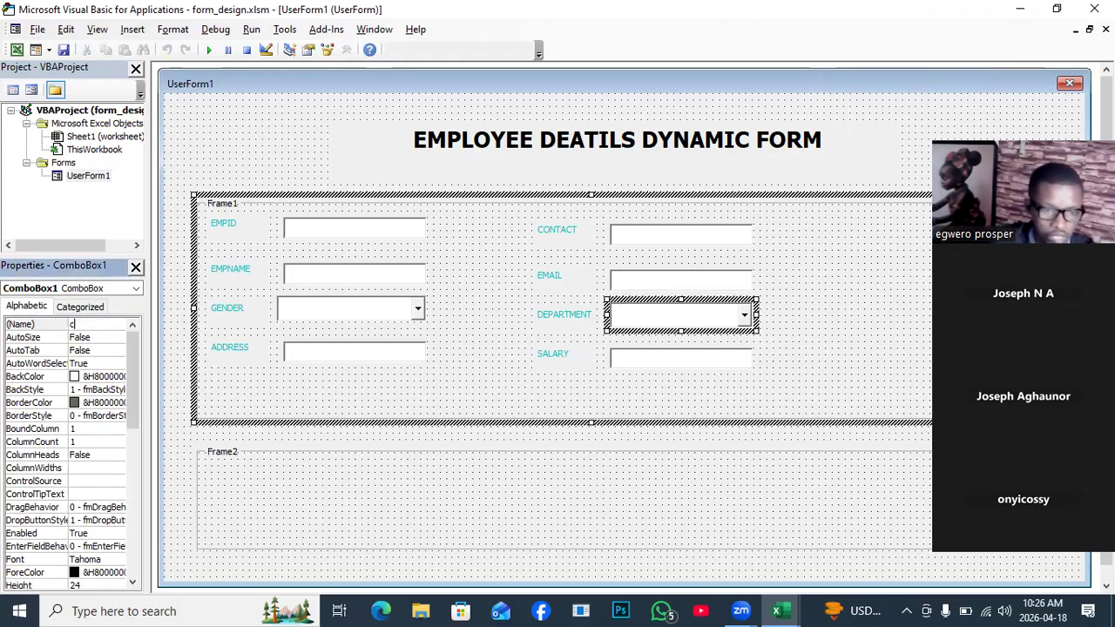
text(mbD)
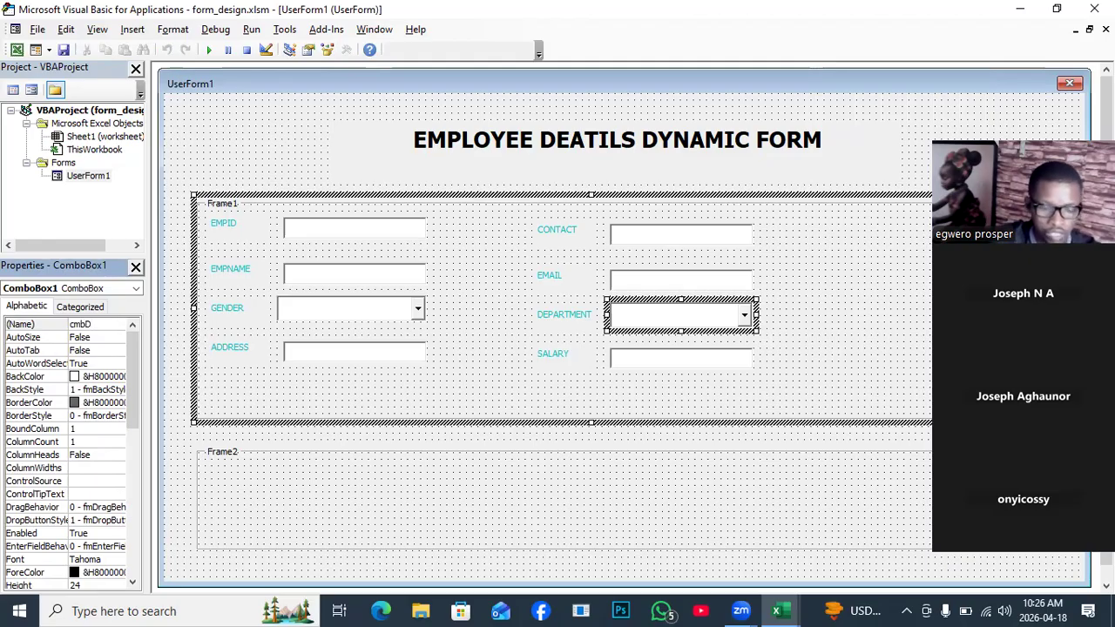
text(ep)
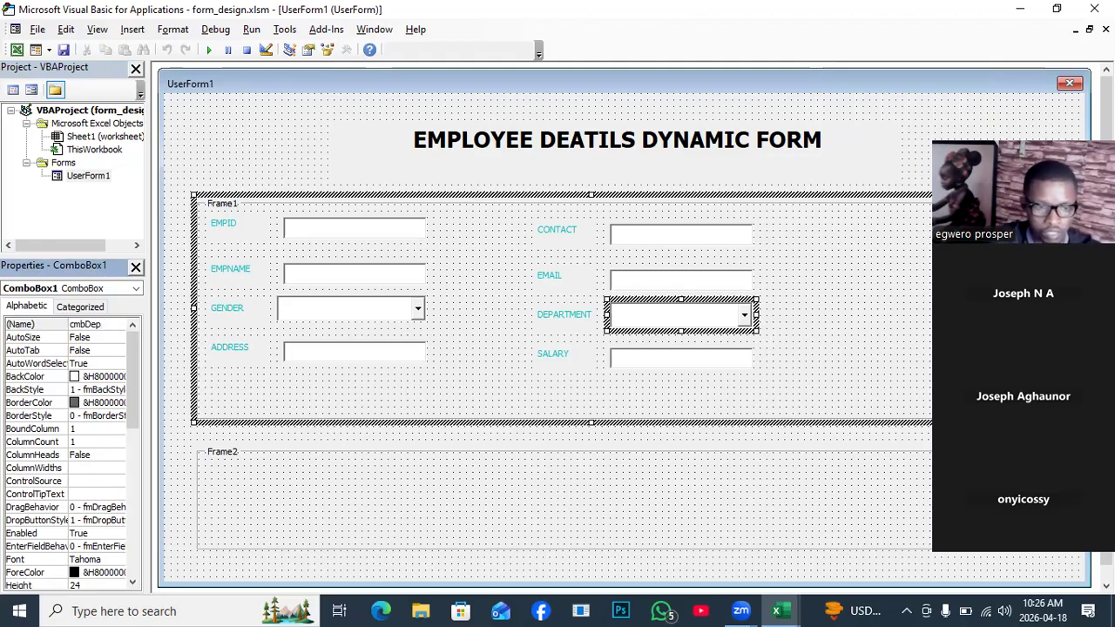
text(ar)
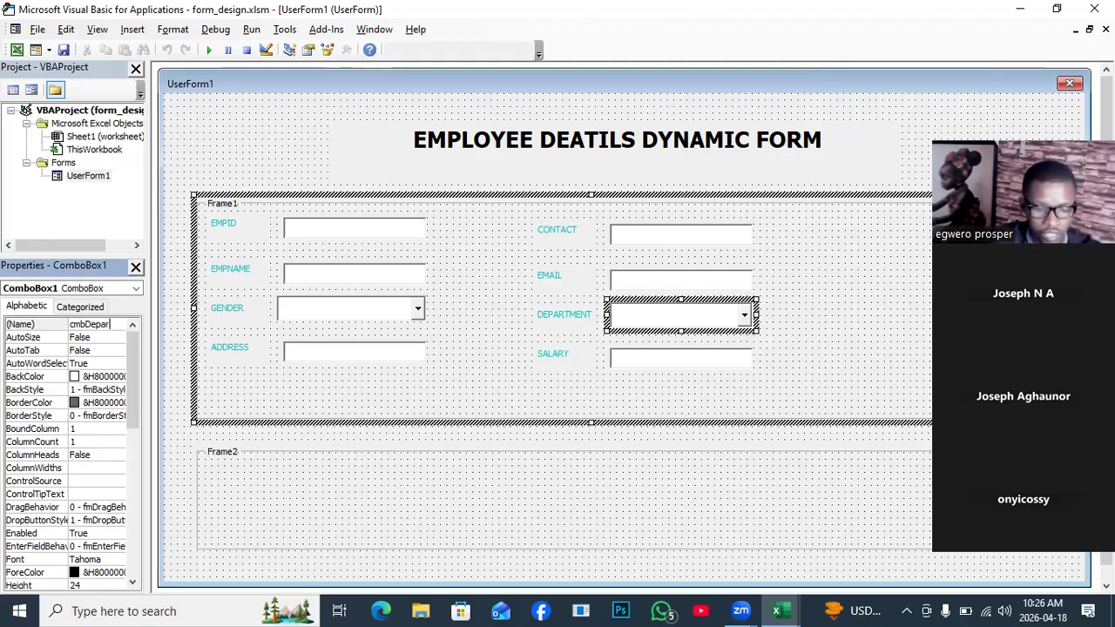
text(tmentt)
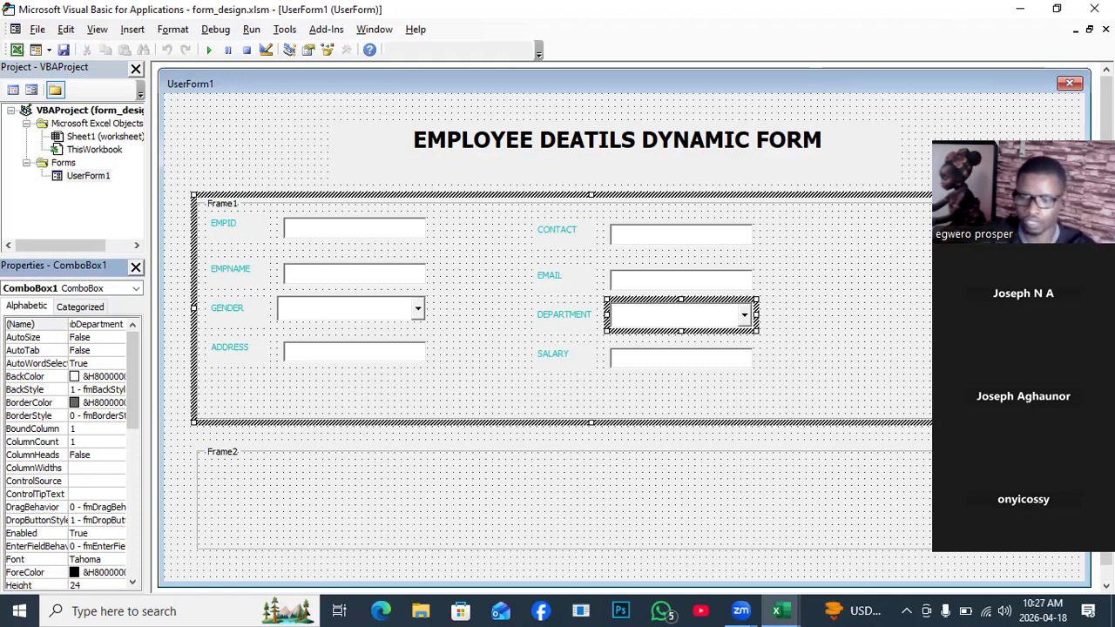
click(495, 338)
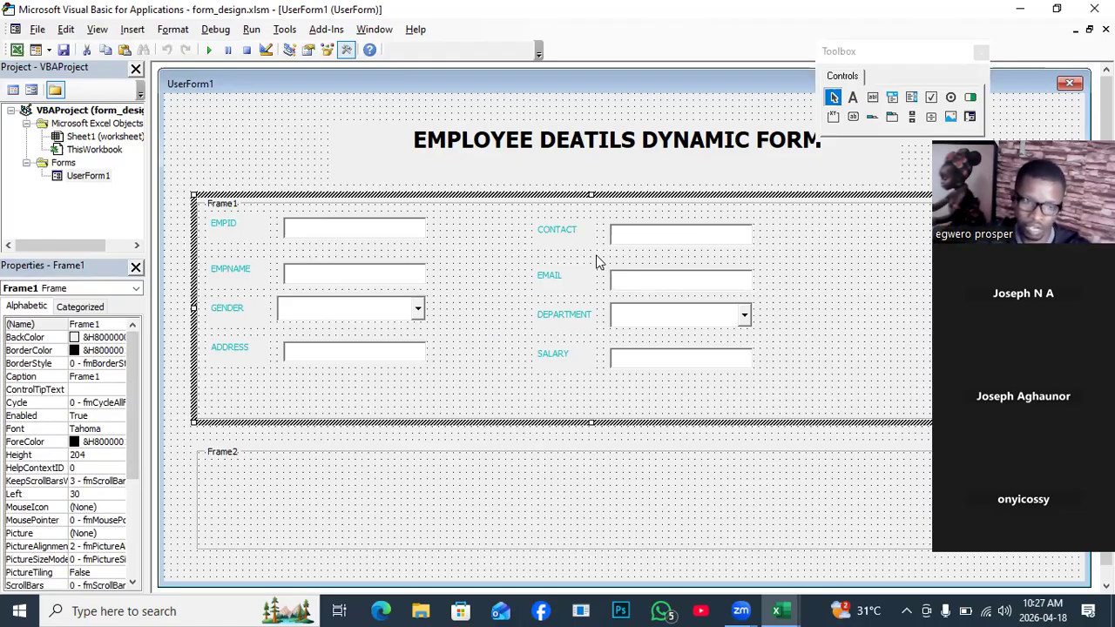
Shift the text box beside the ADDRESS label slightly so its left edge lines up with the GENDER combo box.
drag(364, 353, 356, 351)
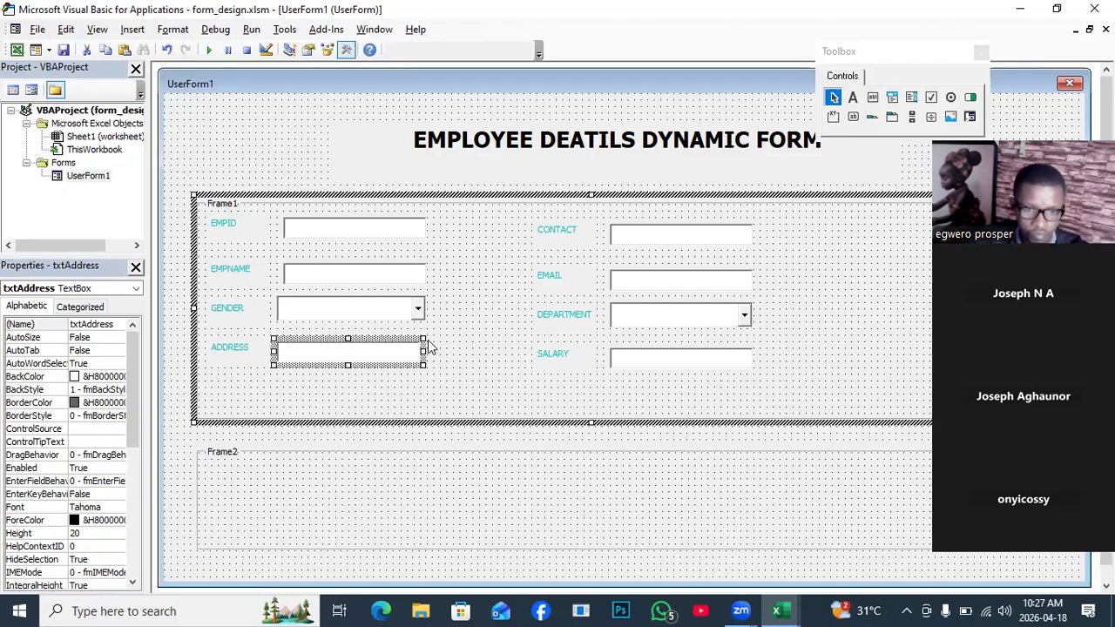
click(485, 291)
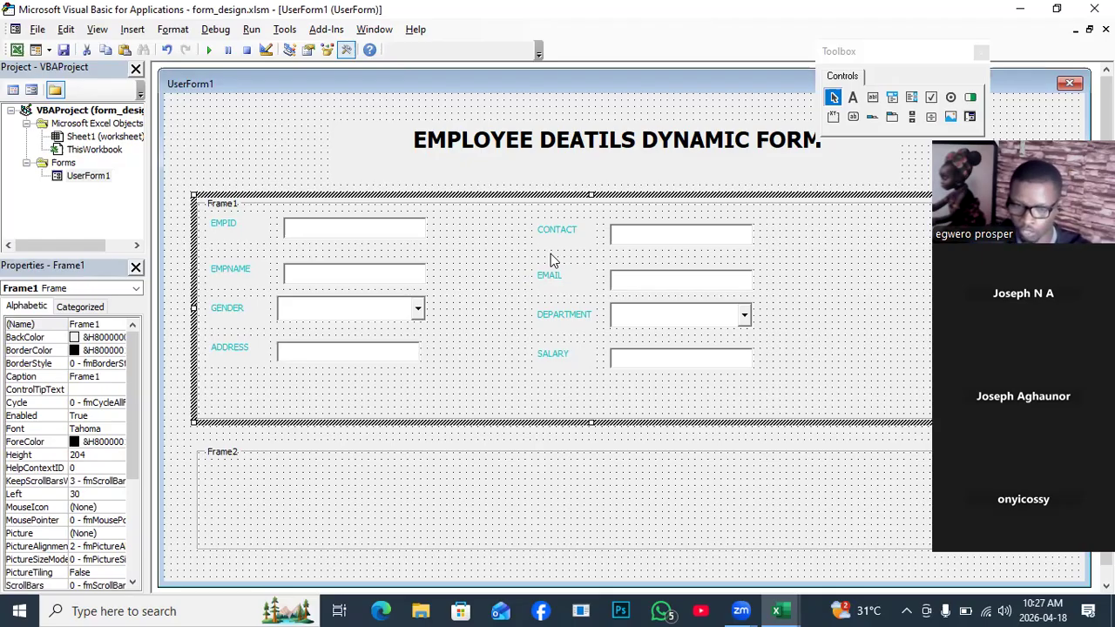
Review the names of the EMPID, EMPNAME and GENDER input controls, and check the column headers on the Excel worksheet.
click(306, 234)
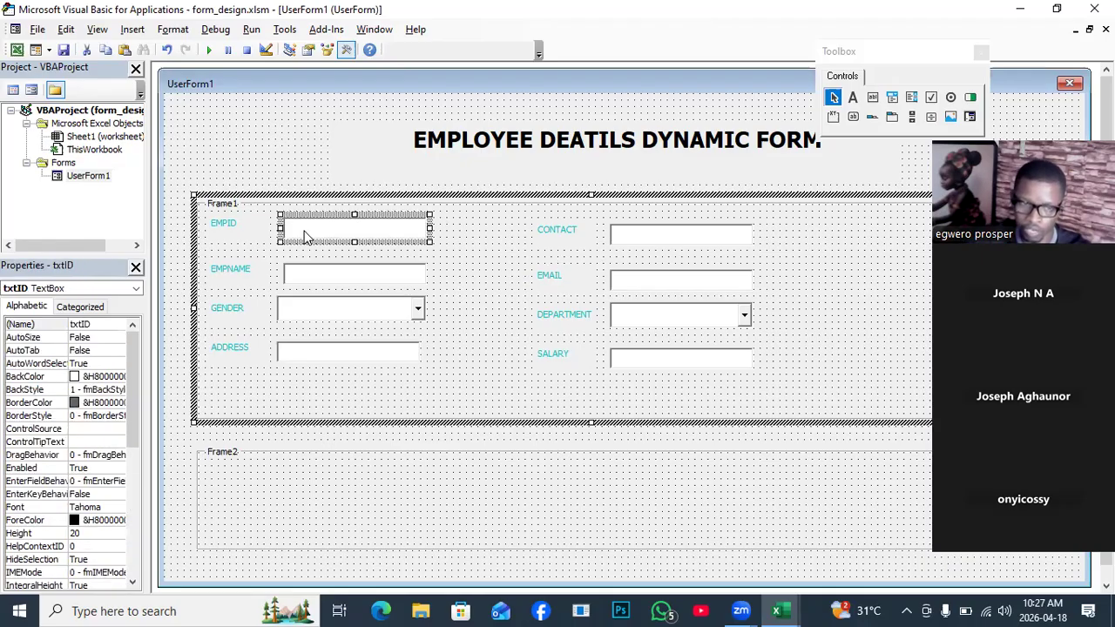
click(315, 282)
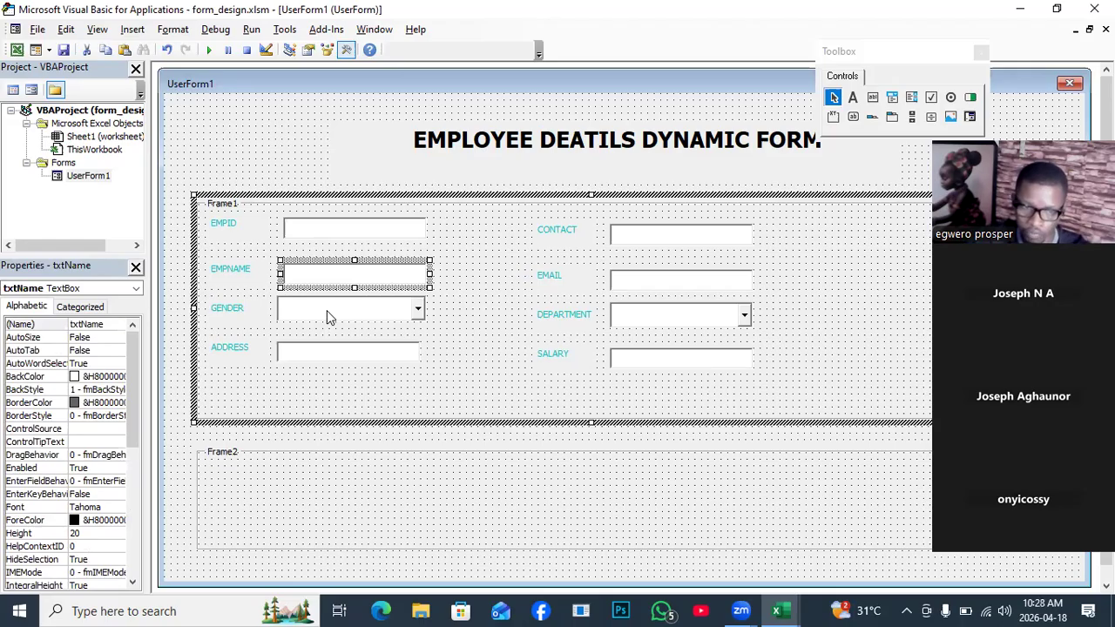
click(327, 311)
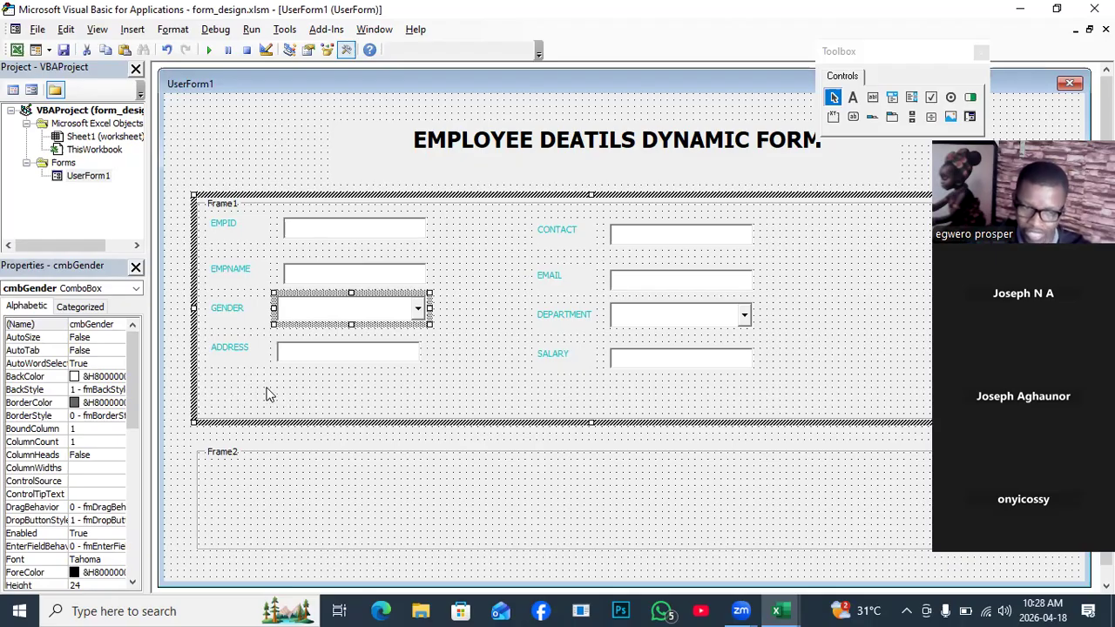
mouse_move(782, 611)
click(741, 566)
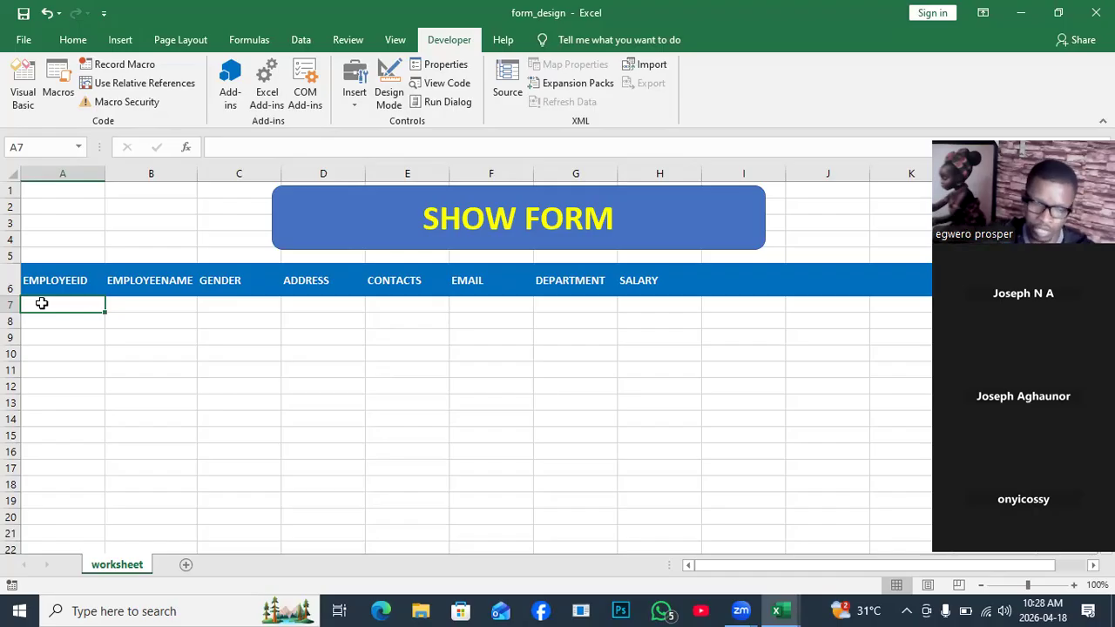
mouse_move(786, 608)
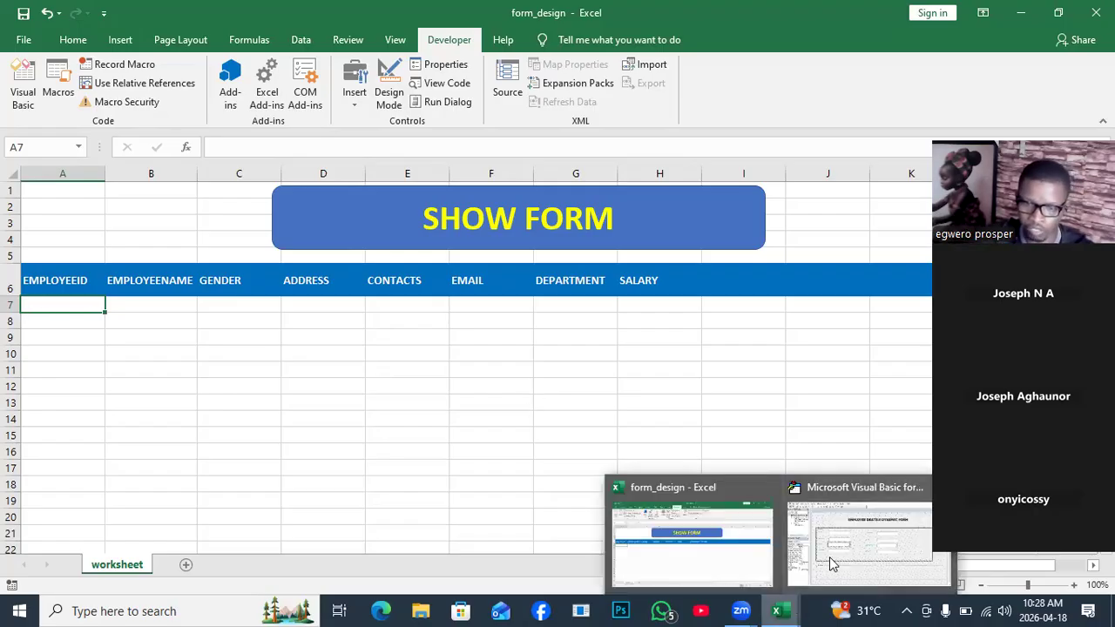
click(830, 556)
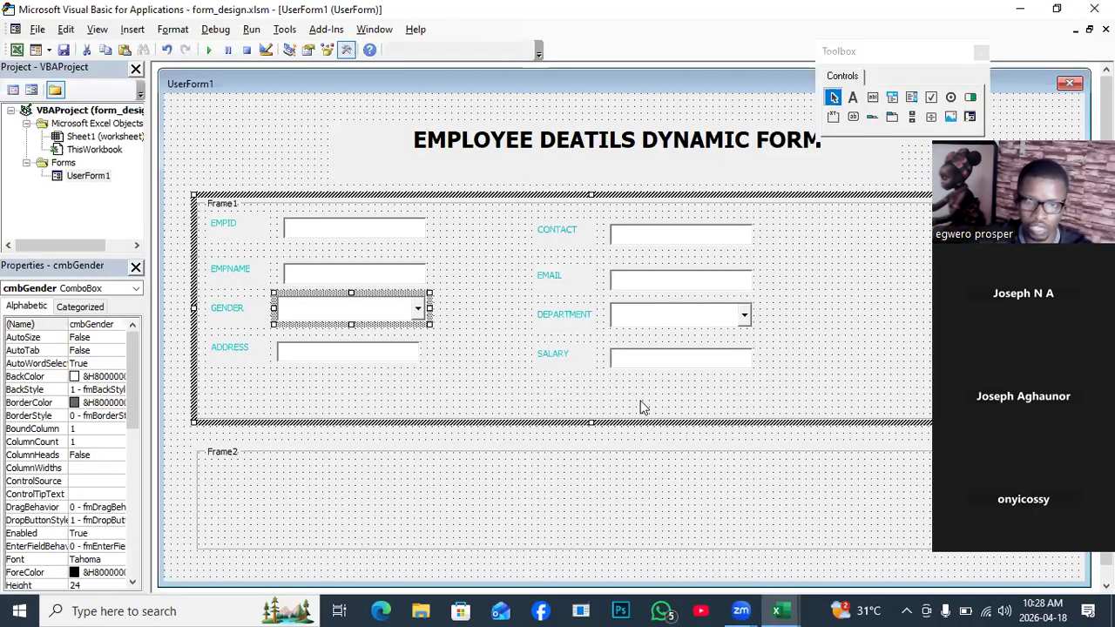
click(484, 375)
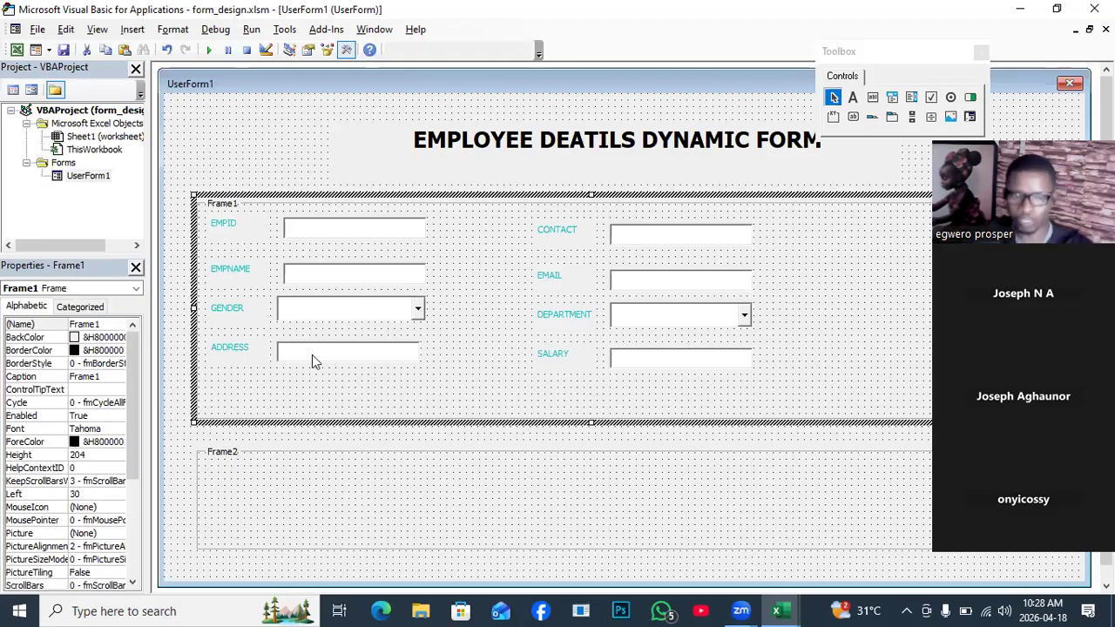
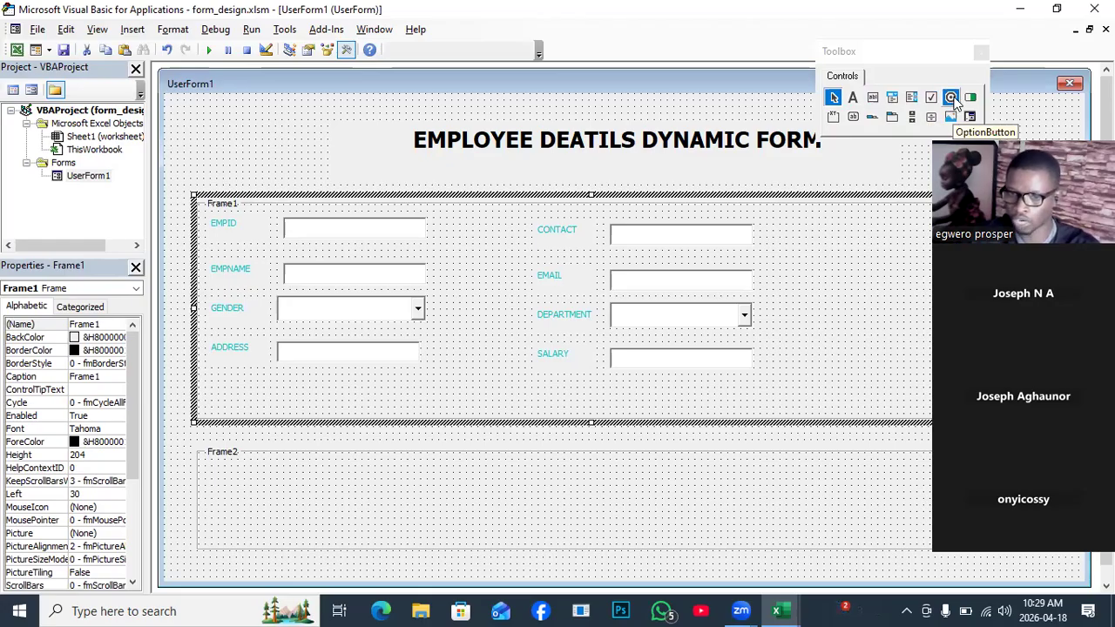
Draw a command button about 96 wide and 24 high in Frame1, below the ADDRESS label.
click(956, 103)
click(931, 106)
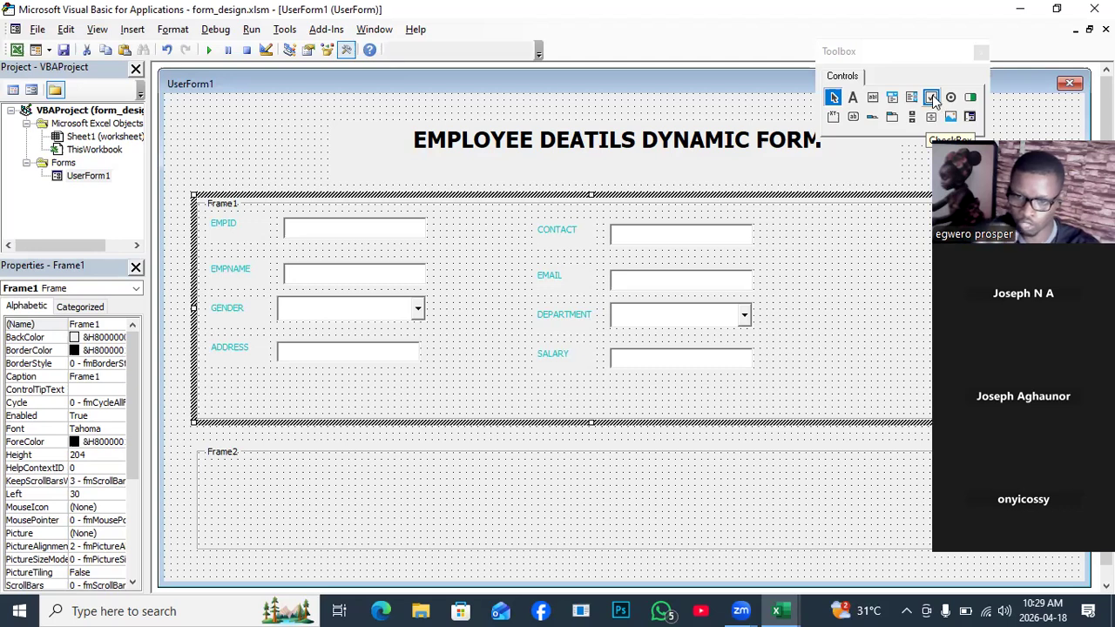
click(911, 117)
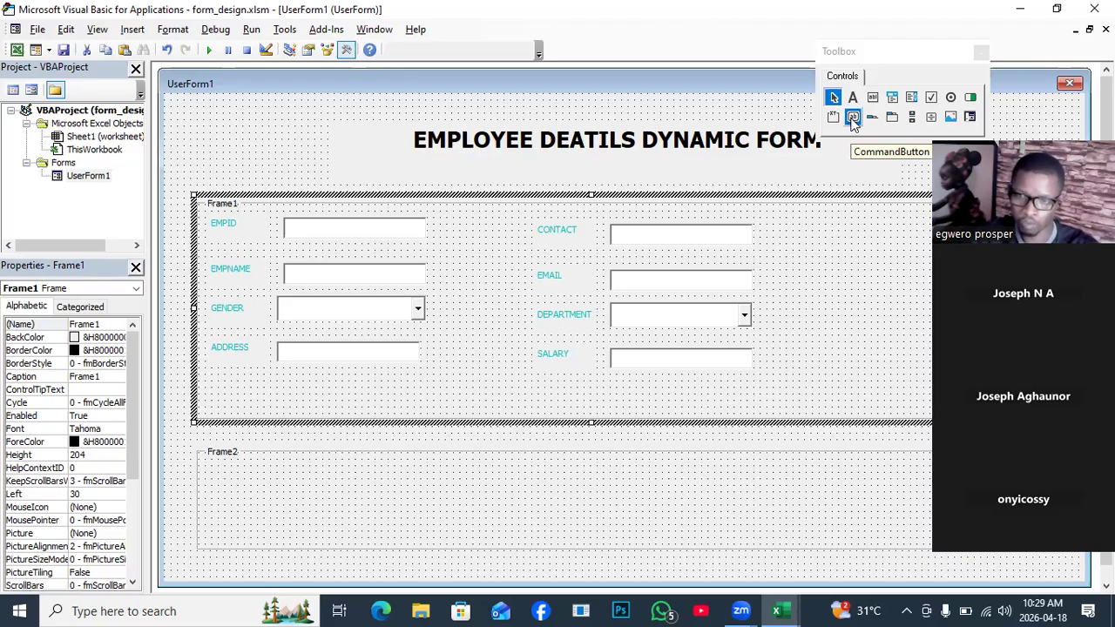
click(853, 118)
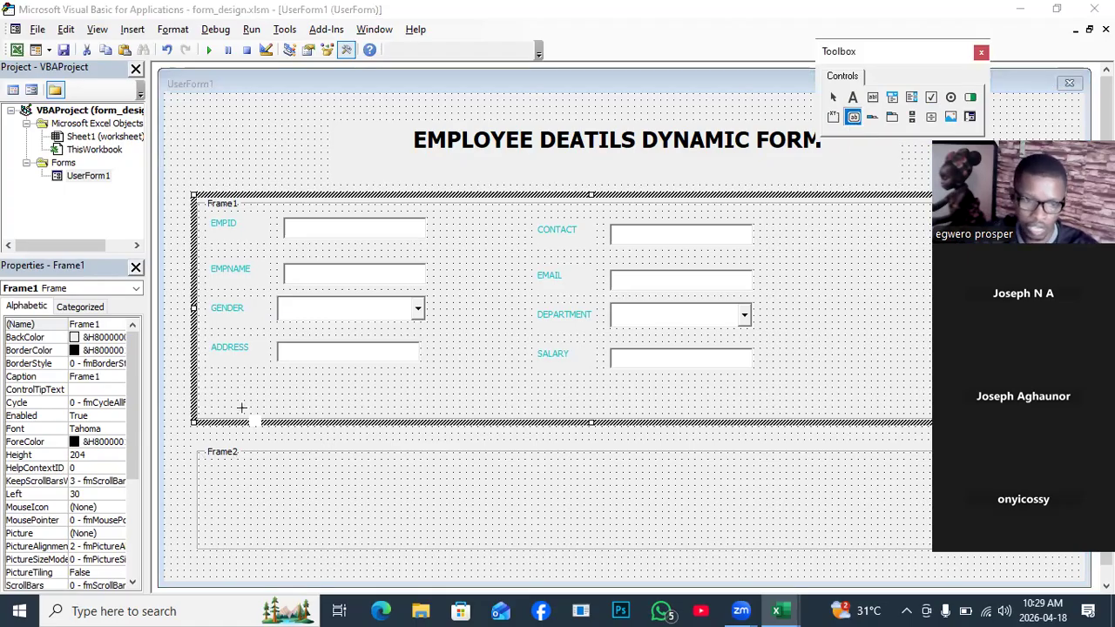
drag(223, 384, 324, 407)
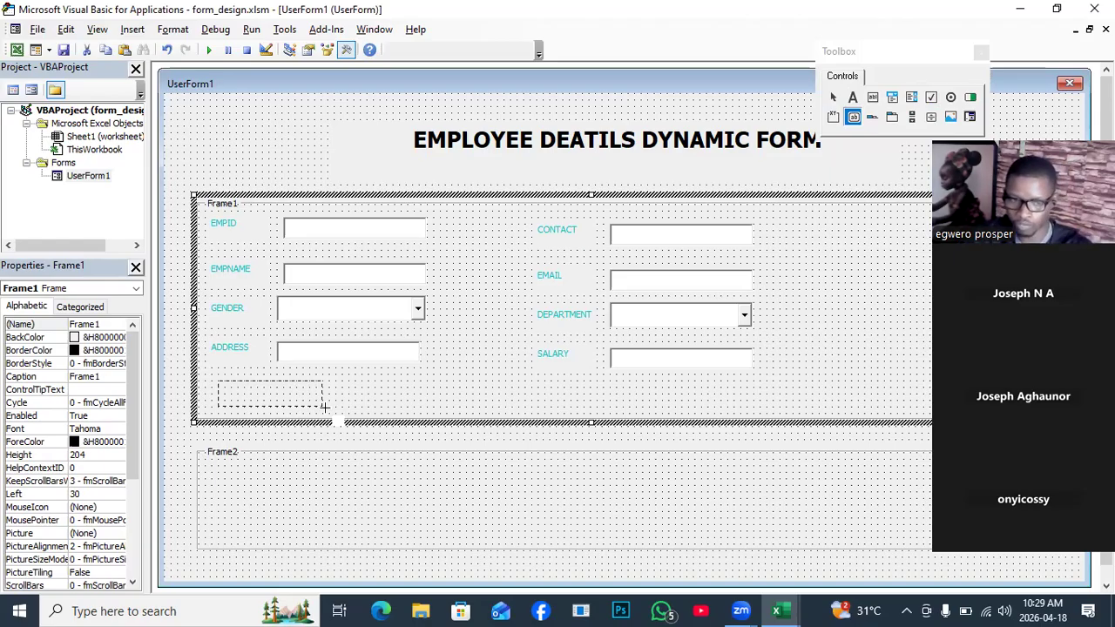
drag(324, 406, 325, 408)
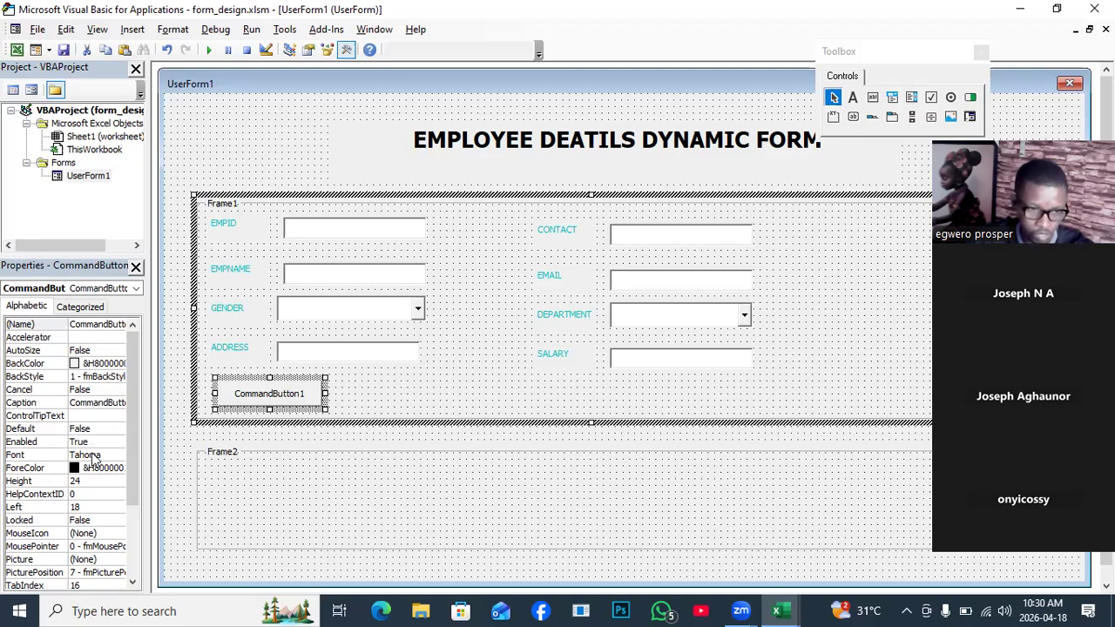
Set the caption of the command button below the ADDRESS label to Save.
scroll(102, 486, down, 2)
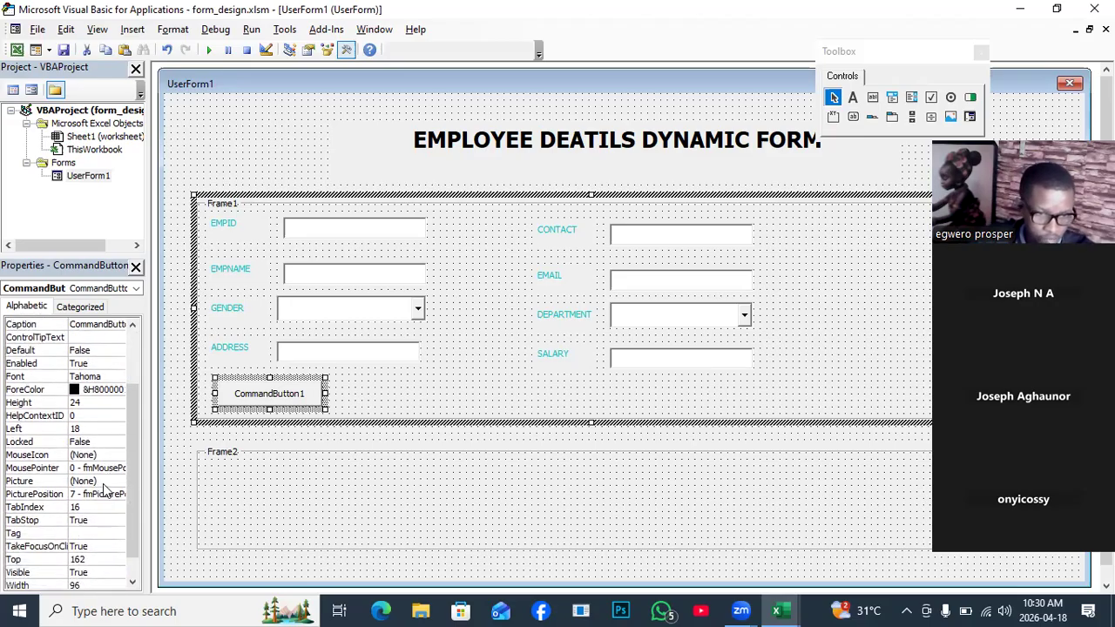
scroll(101, 489, down, 1)
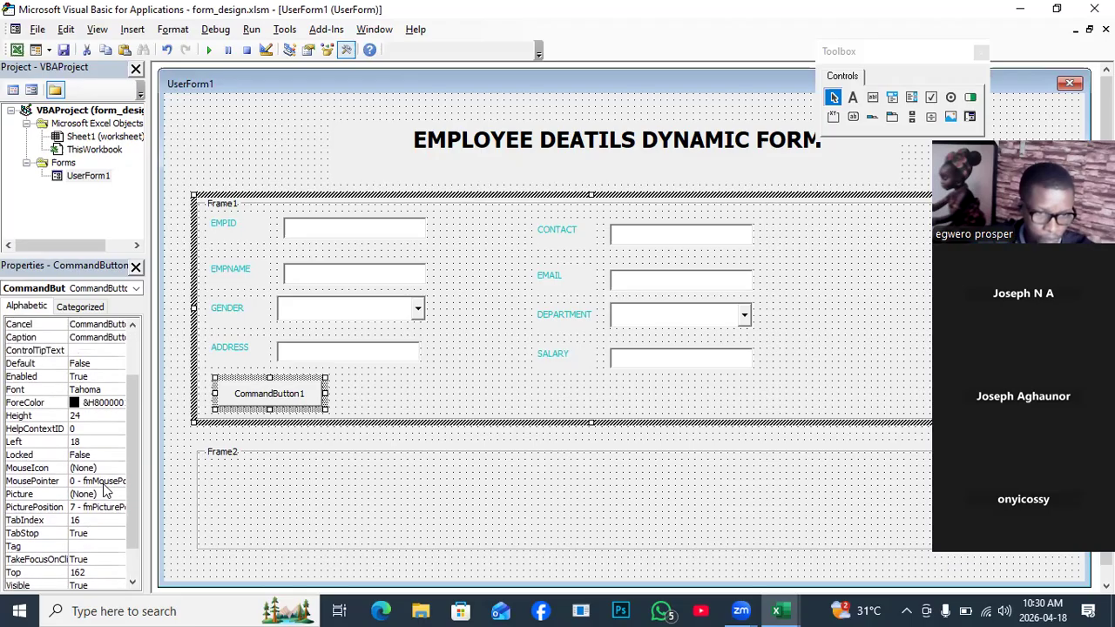
scroll(102, 489, up, 3)
scroll(103, 490, up, 1)
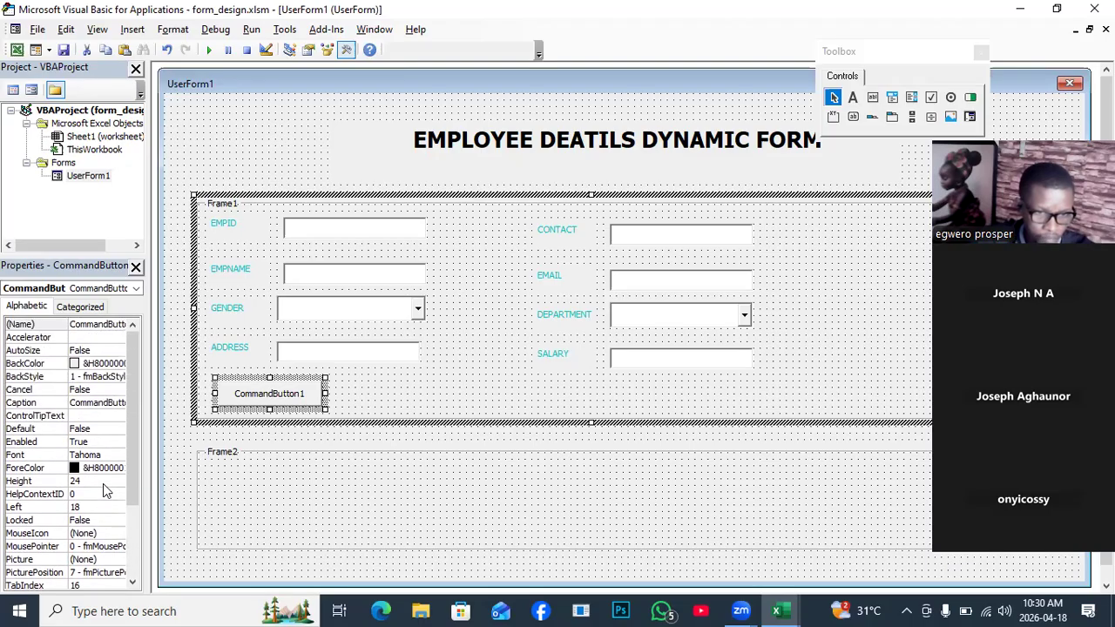
click(94, 403)
drag(72, 404, 144, 405)
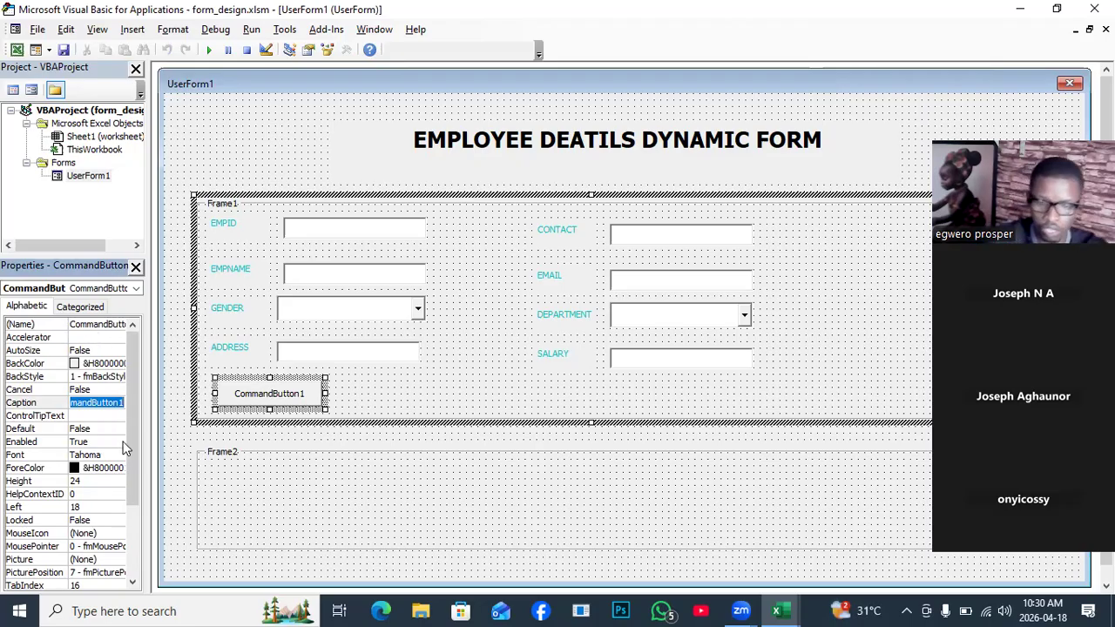
key(BackSpace)
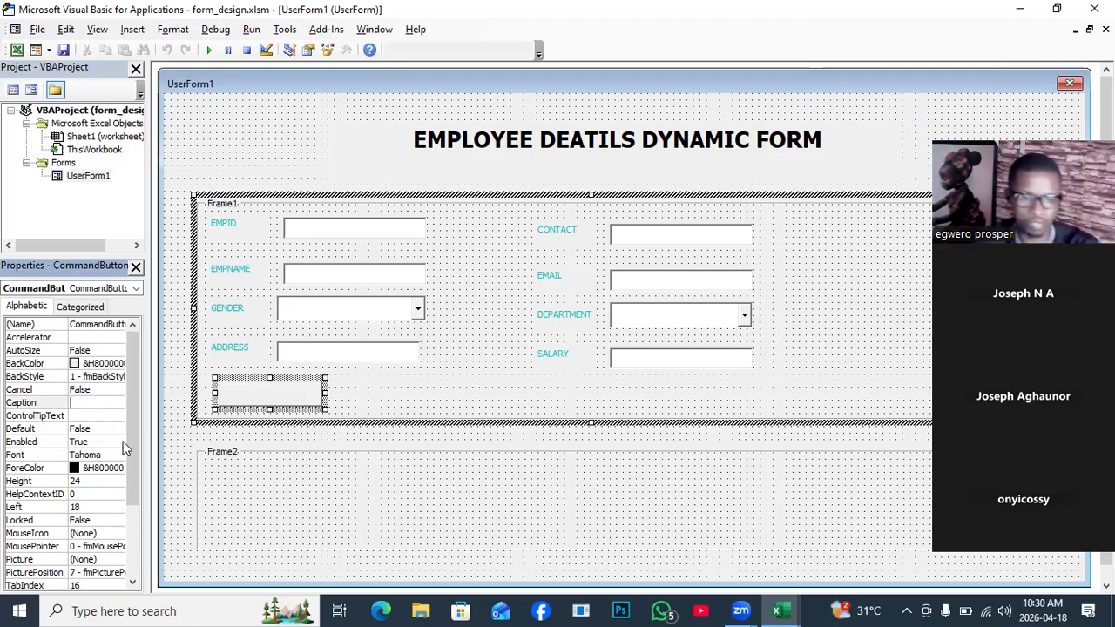
text(Save)
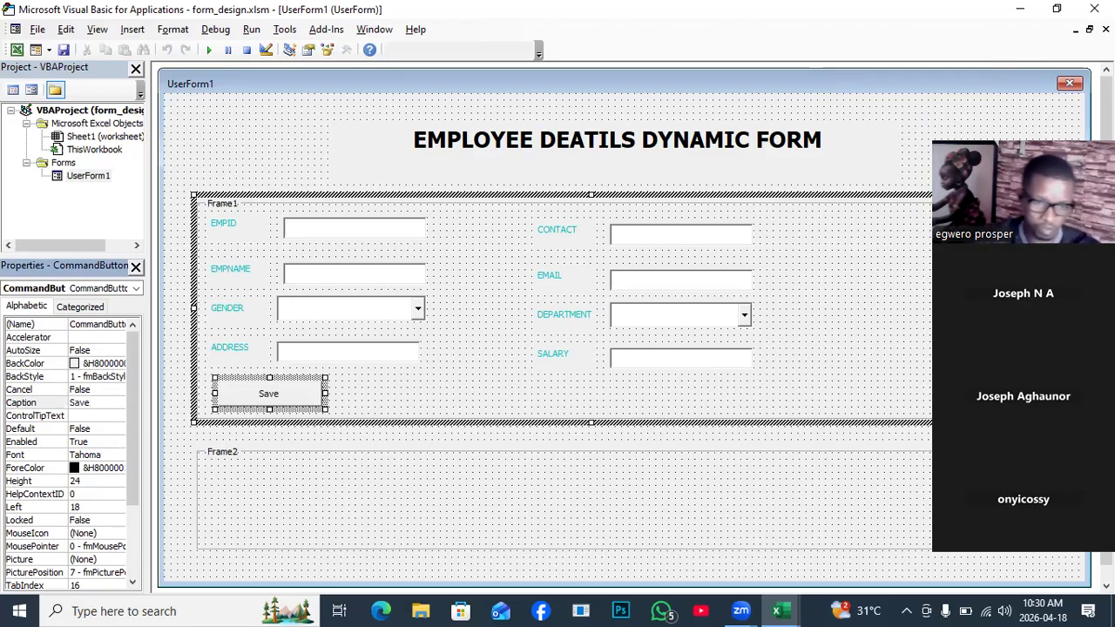
click(374, 406)
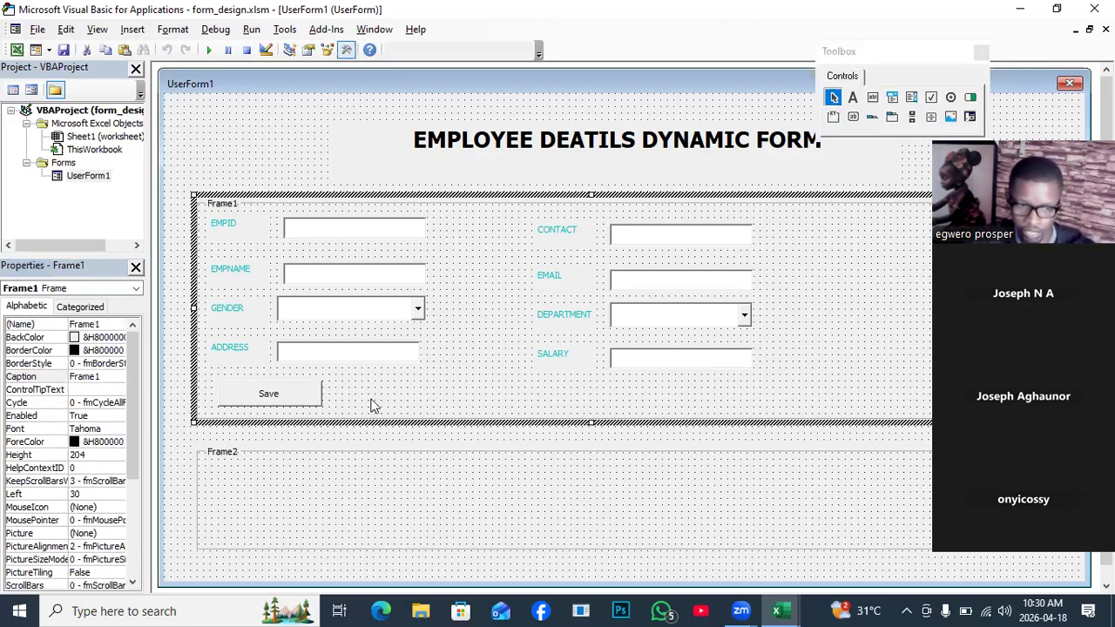
Set the Save button's text colour (ForeColor) to dark blue from the colour palette.
click(297, 399)
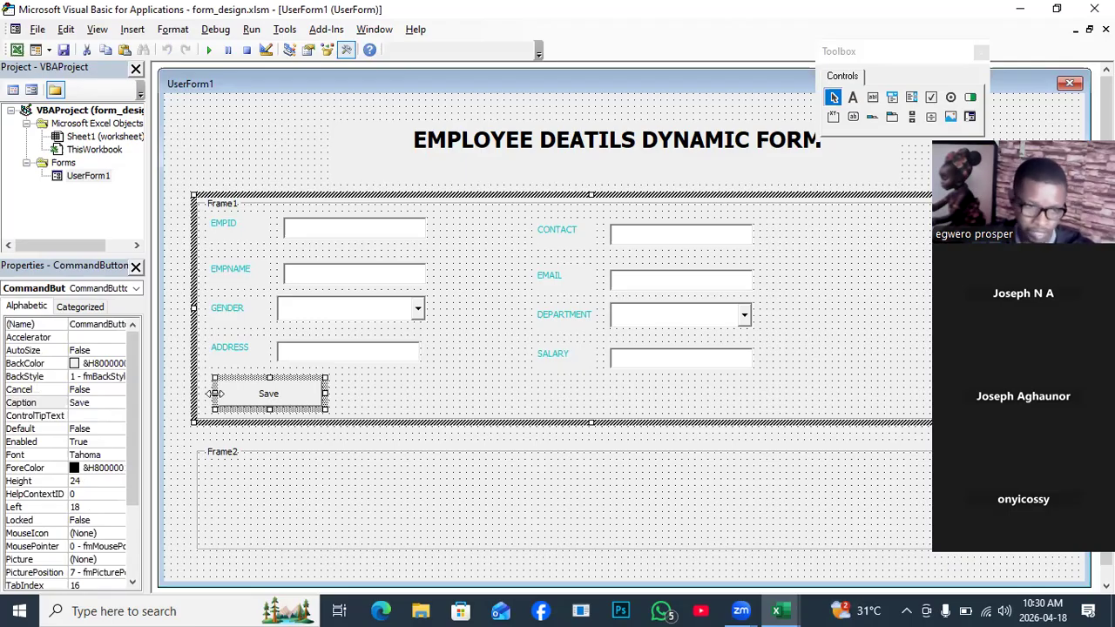
click(70, 468)
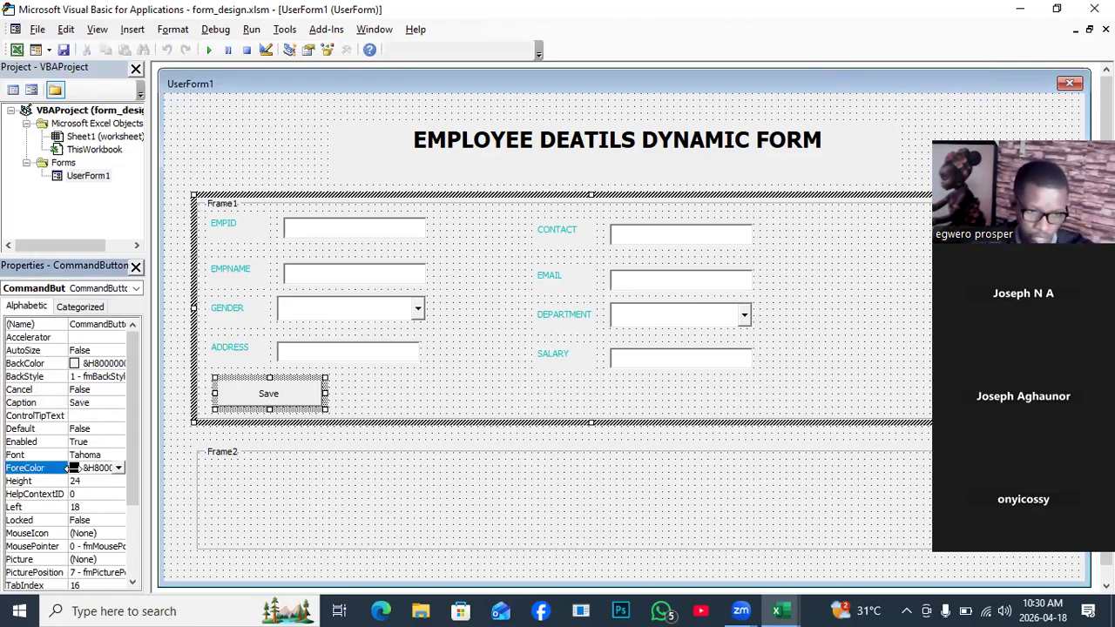
click(119, 467)
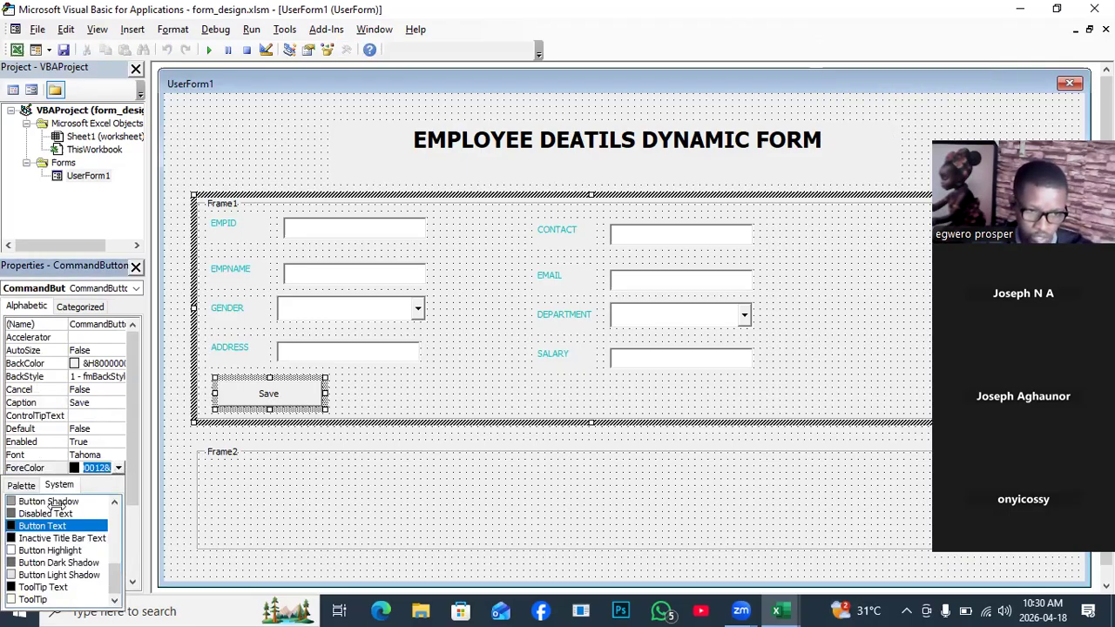
click(21, 485)
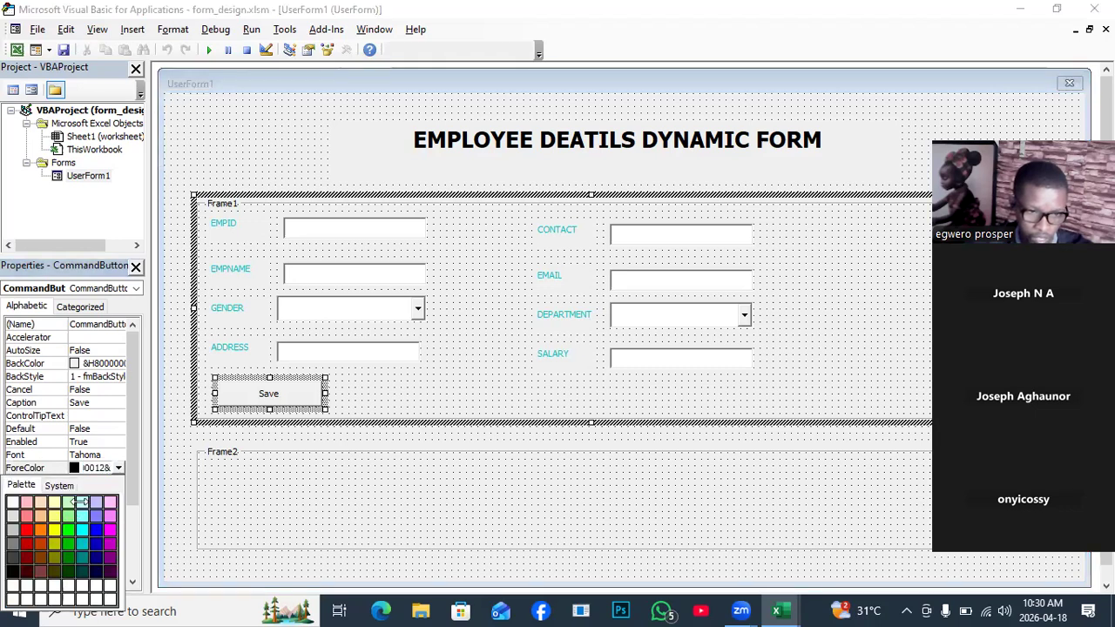
click(96, 541)
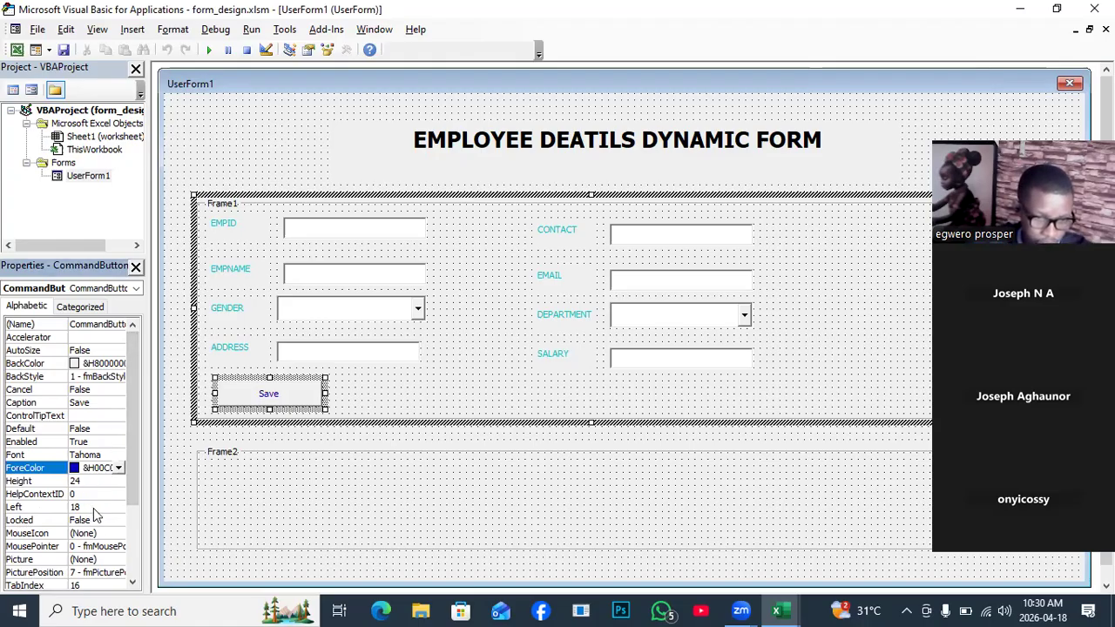
scroll(96, 514, down, 1)
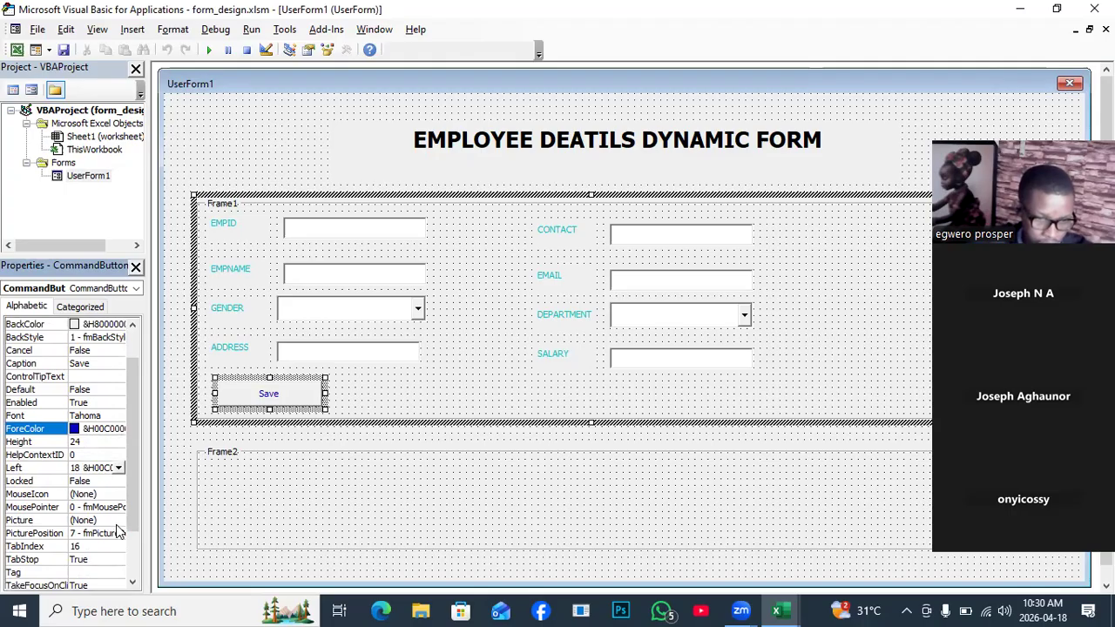
Set the Save button's height to 20.
scroll(119, 531, down, 2)
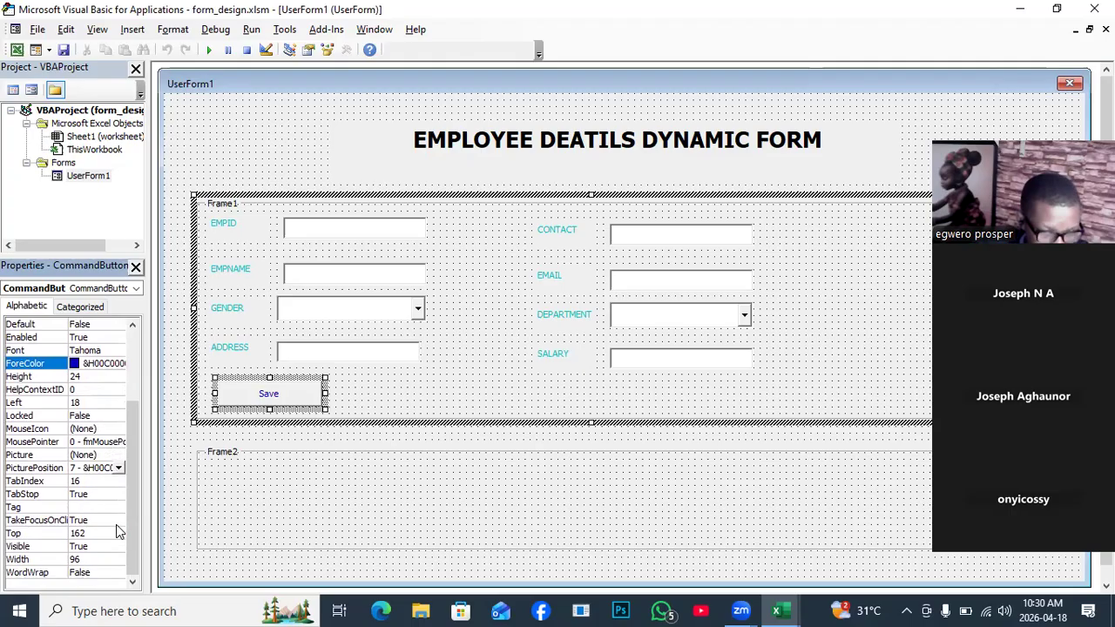
scroll(98, 529, up, 1)
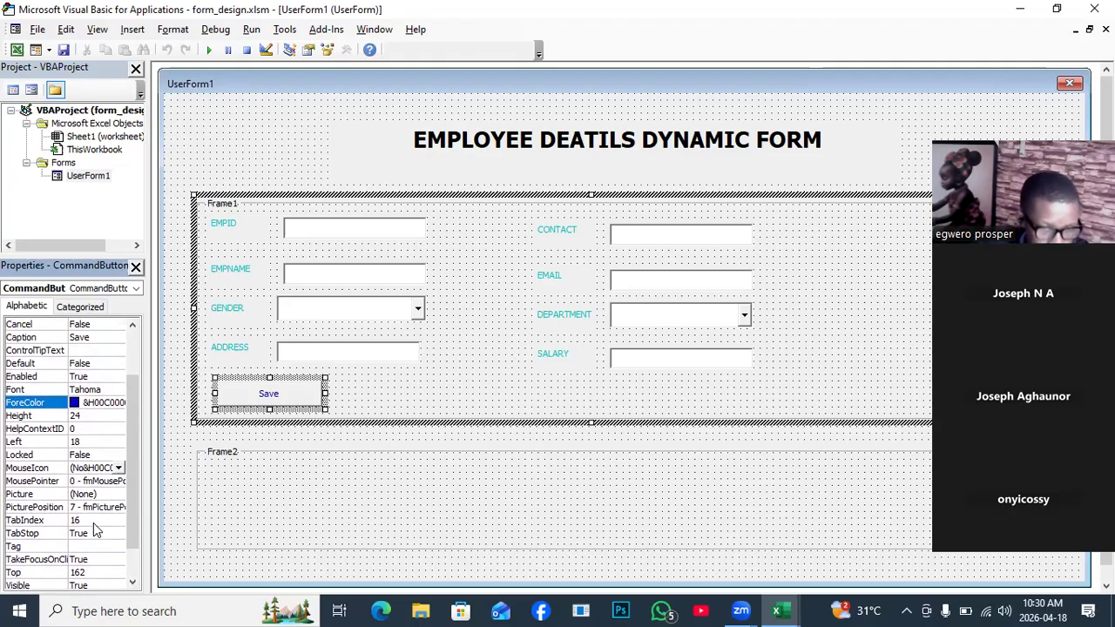
scroll(96, 531, up, 1)
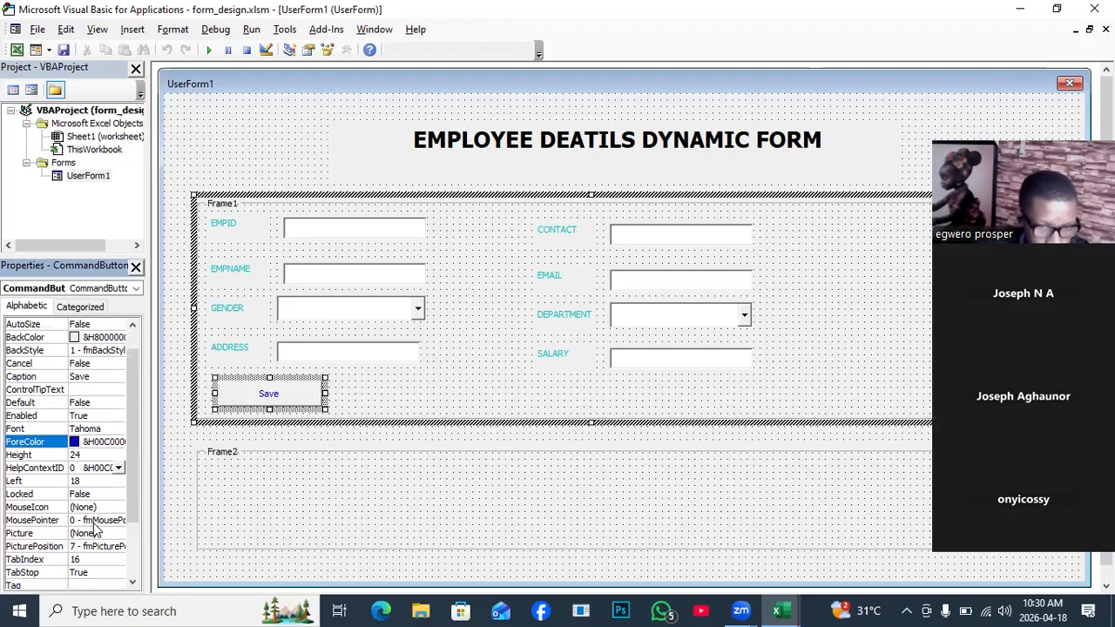
scroll(96, 529, up, 1)
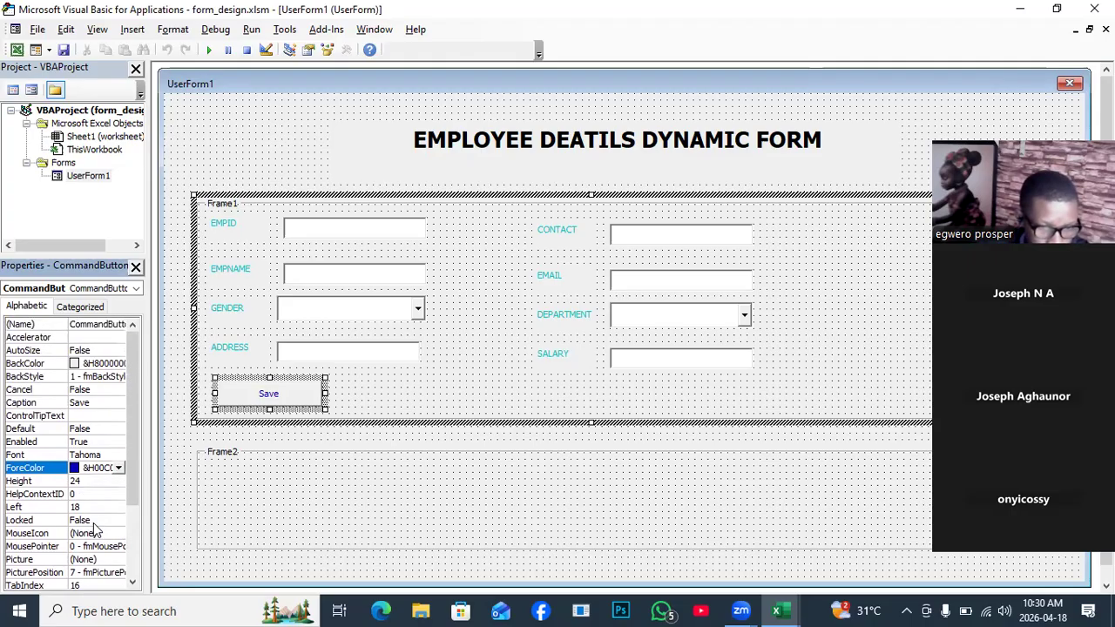
click(86, 481)
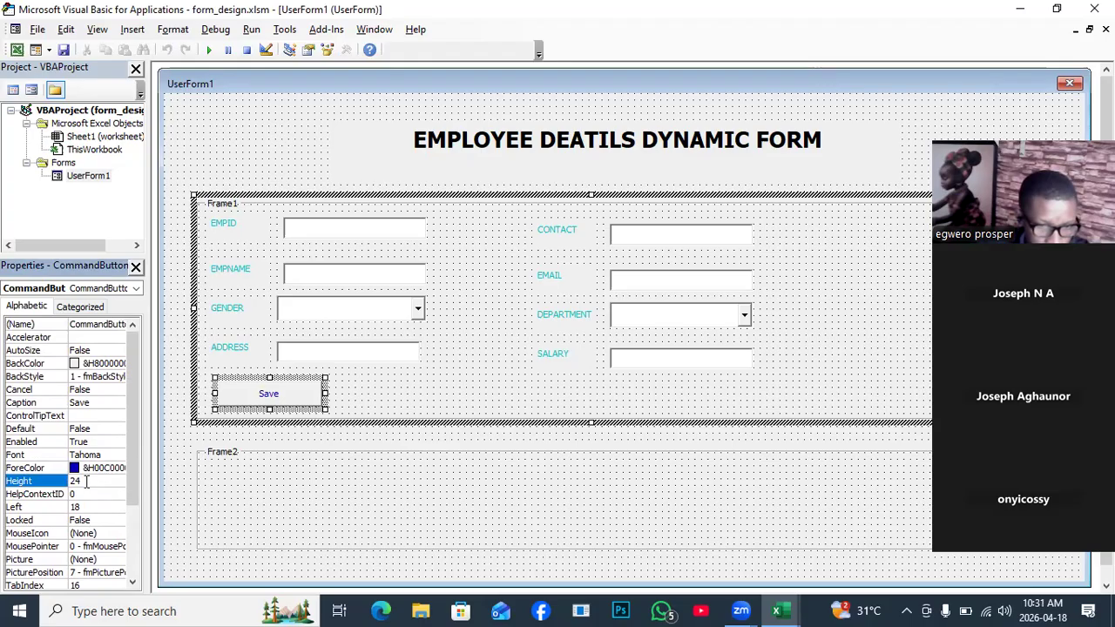
double_click(87, 480)
text(2)
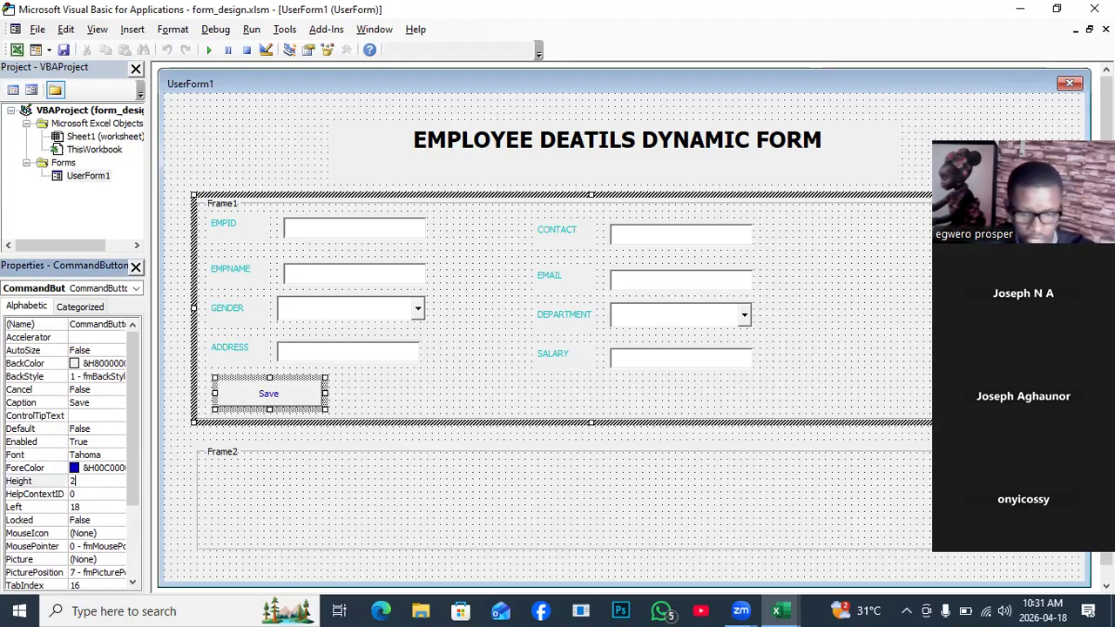
text(0)
click(247, 394)
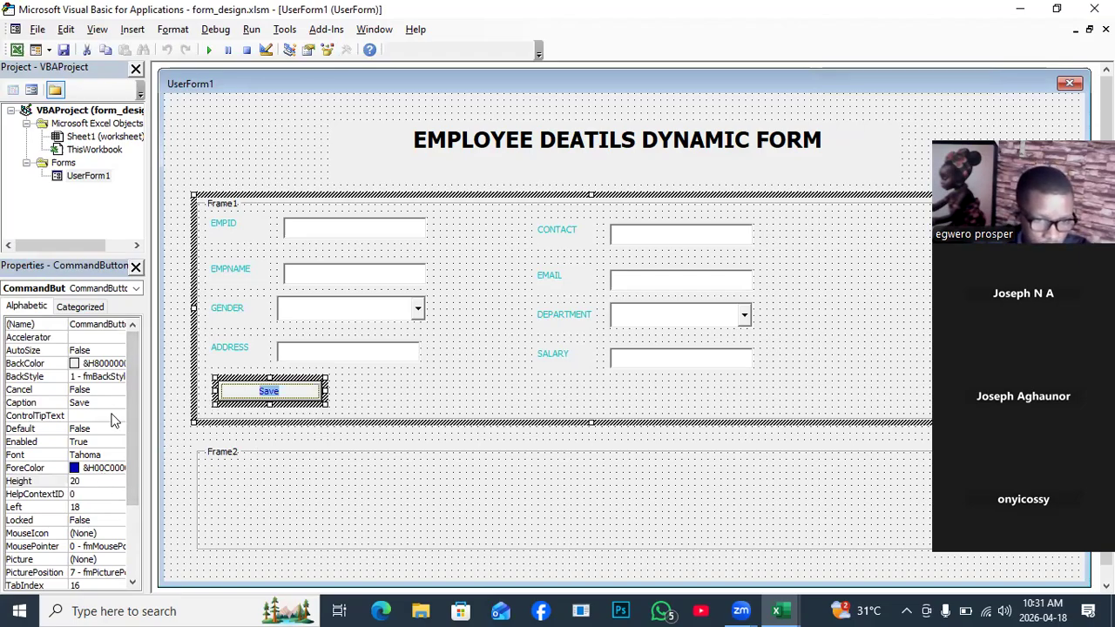
Set the Save button's background colour (BackColor) to bright magenta from the colour palette.
click(85, 363)
click(119, 363)
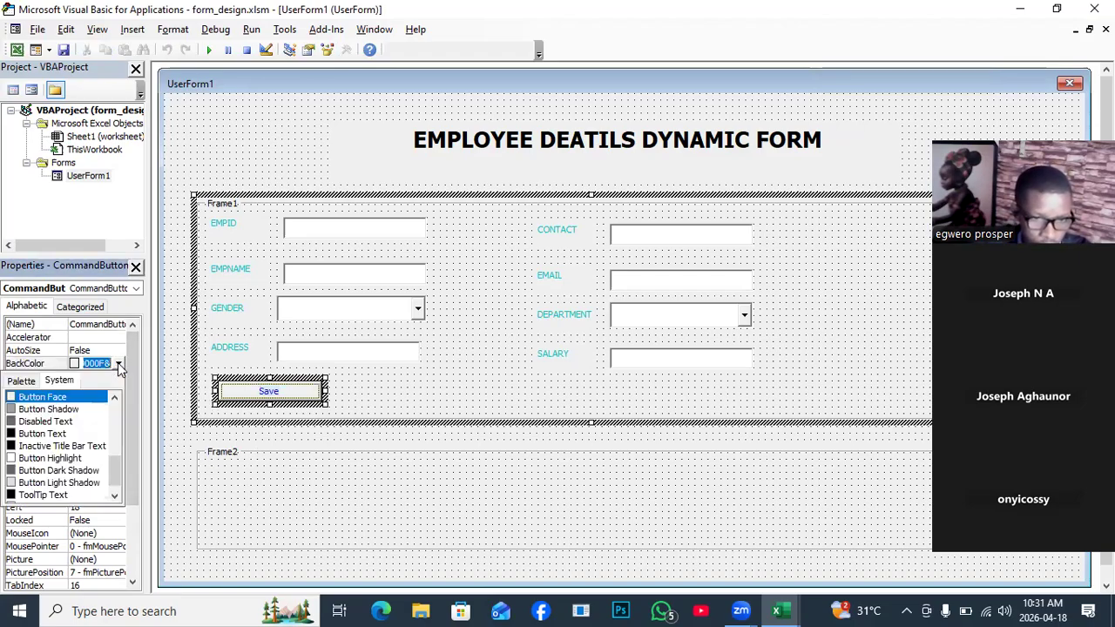
click(31, 382)
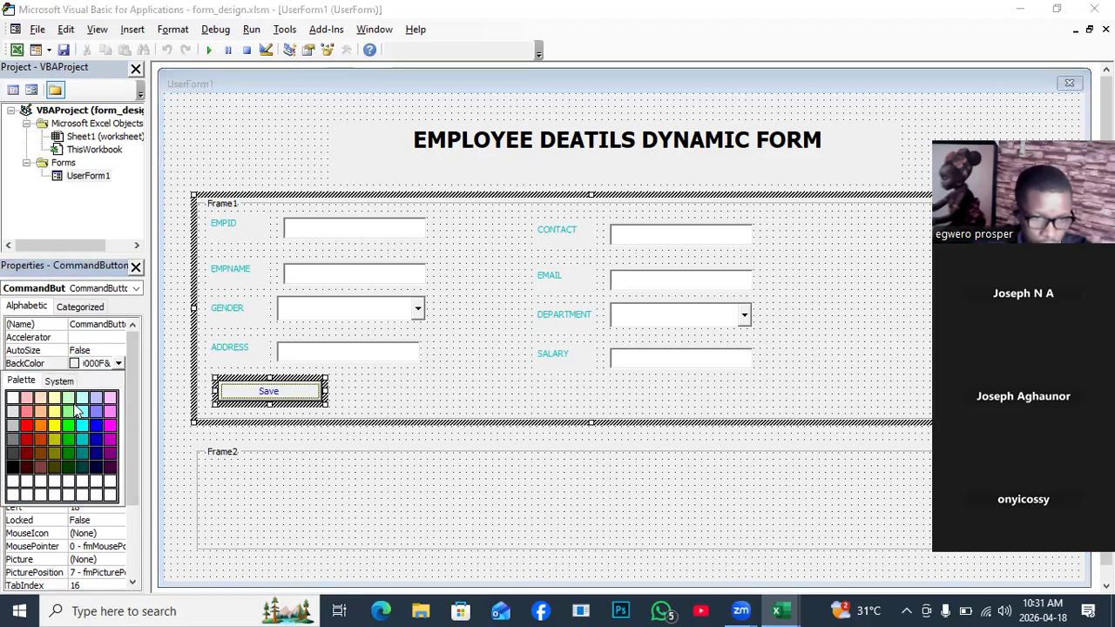
click(112, 429)
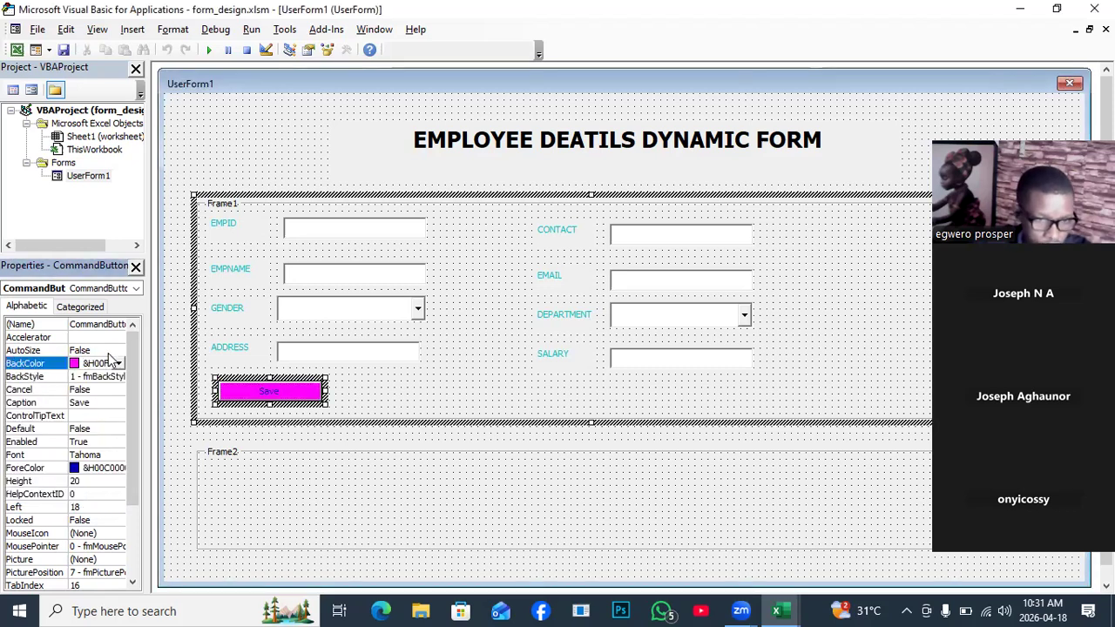
Look through the Save button's properties, from its name and colours to its size and visibility settings.
click(119, 430)
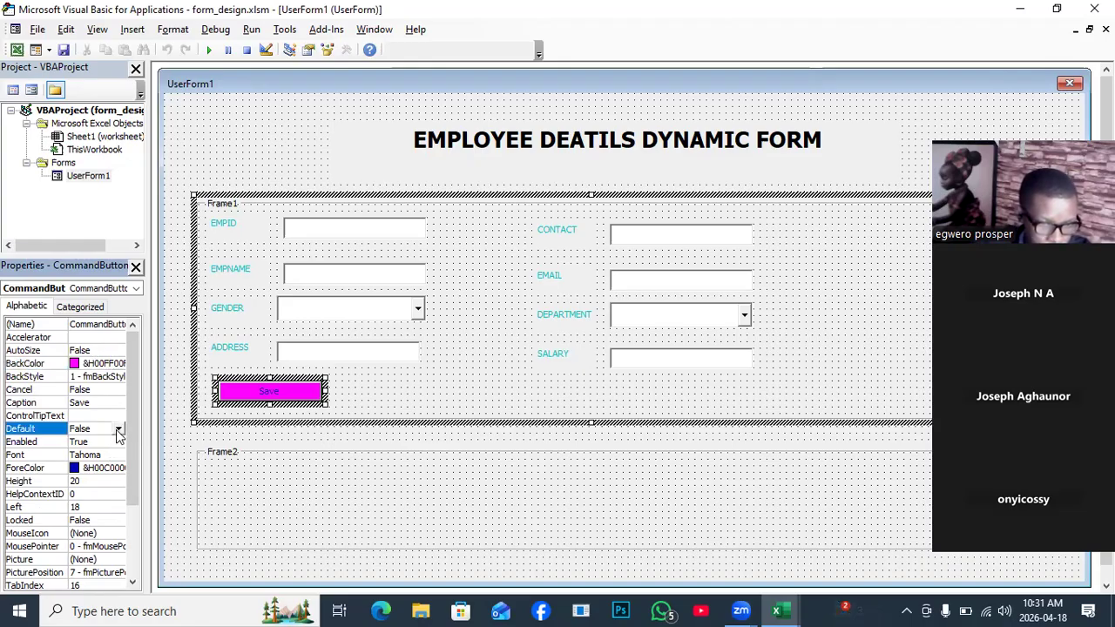
click(119, 430)
click(98, 468)
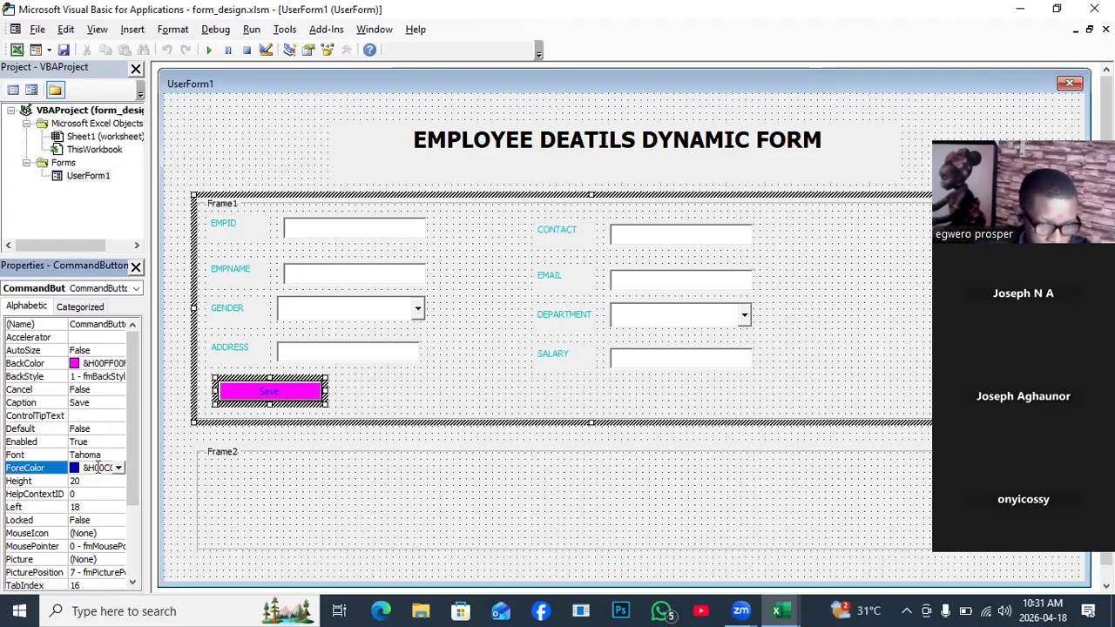
click(93, 483)
click(91, 494)
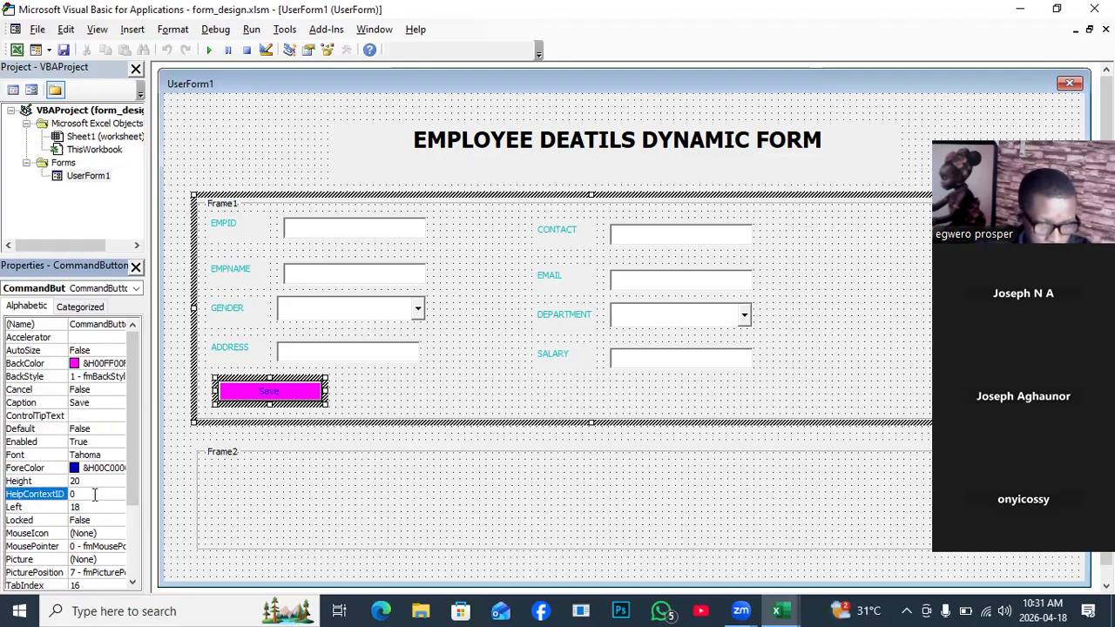
scroll(99, 520, down, 2)
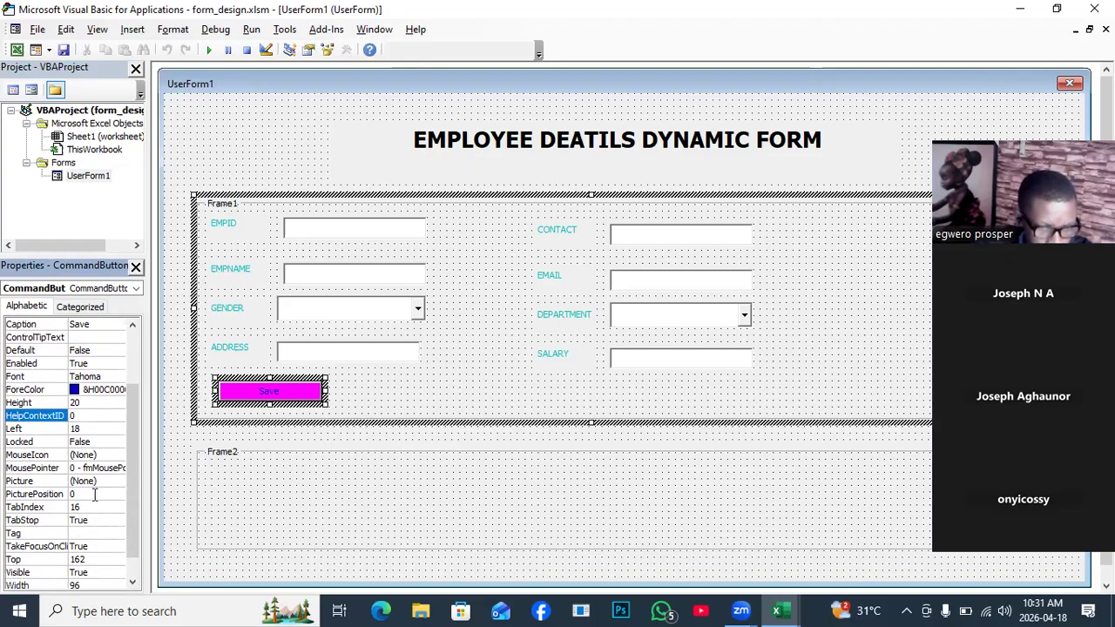
scroll(102, 527, down, 2)
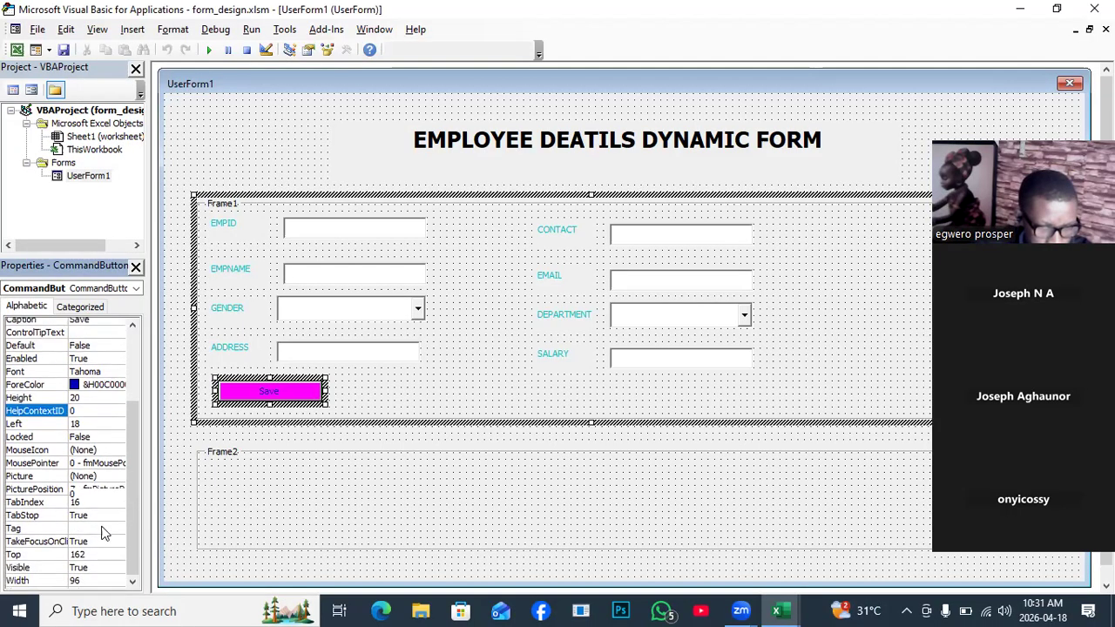
scroll(102, 535, up, 3)
scroll(102, 535, down, 3)
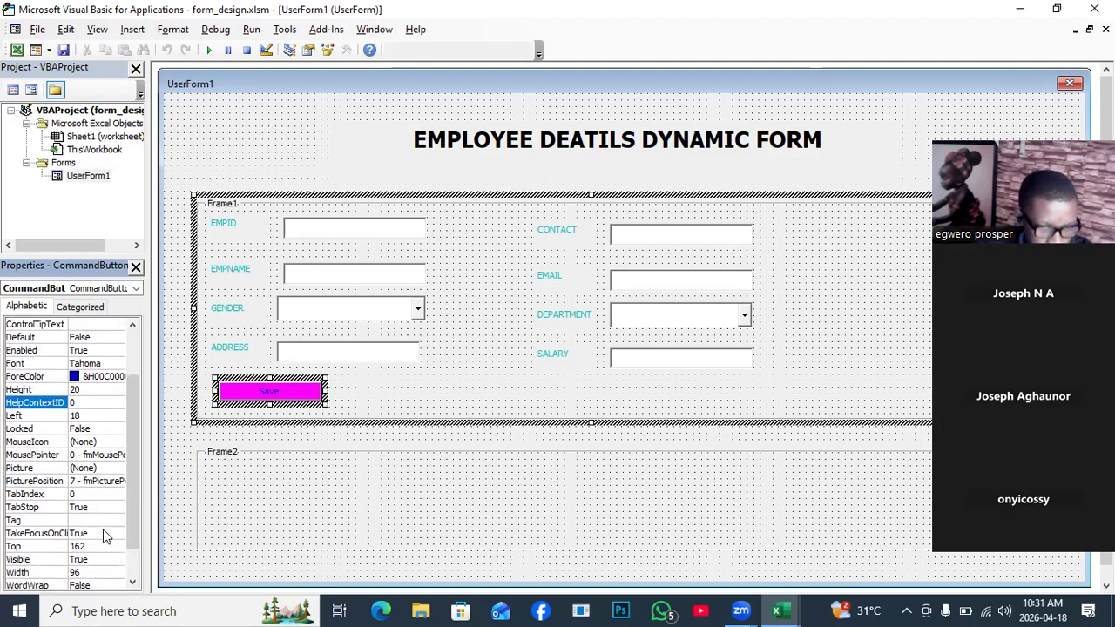
click(358, 398)
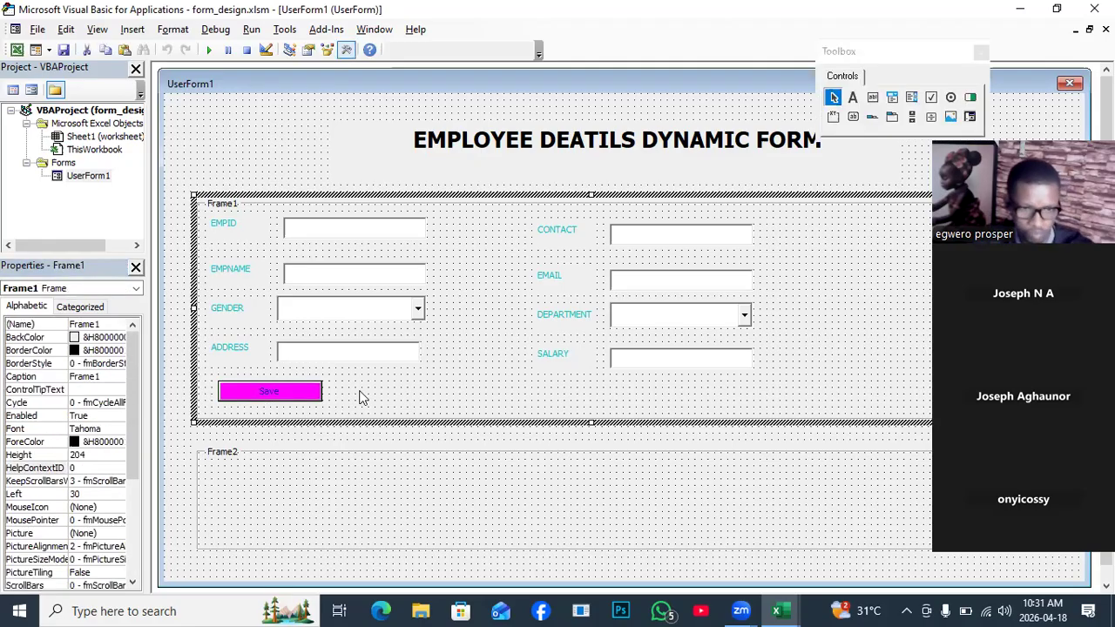
click(261, 394)
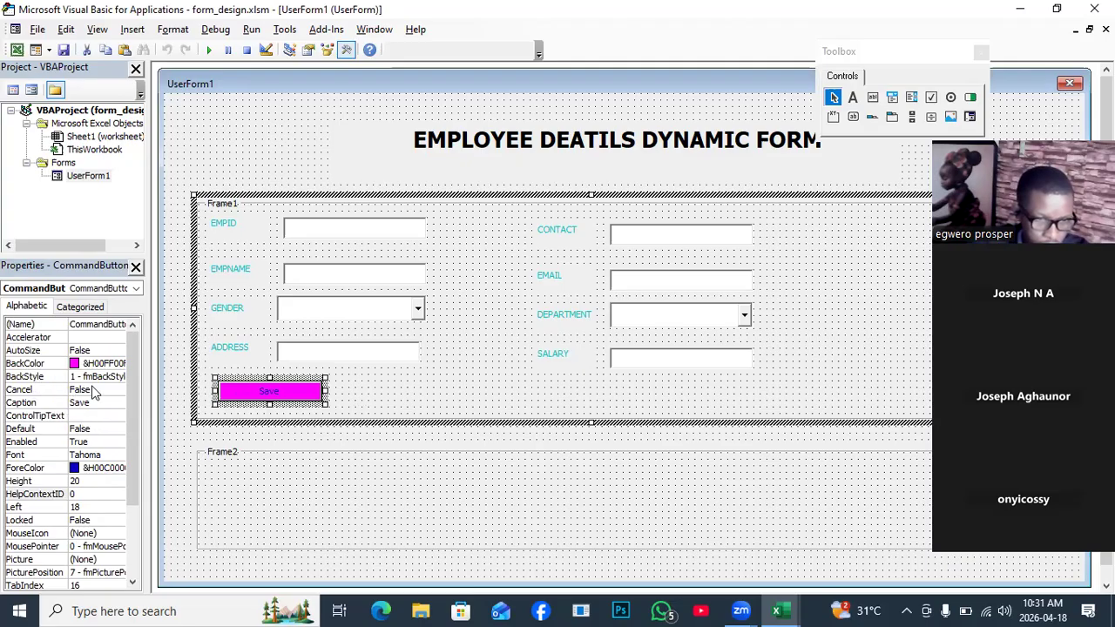
scroll(93, 392, down, 2)
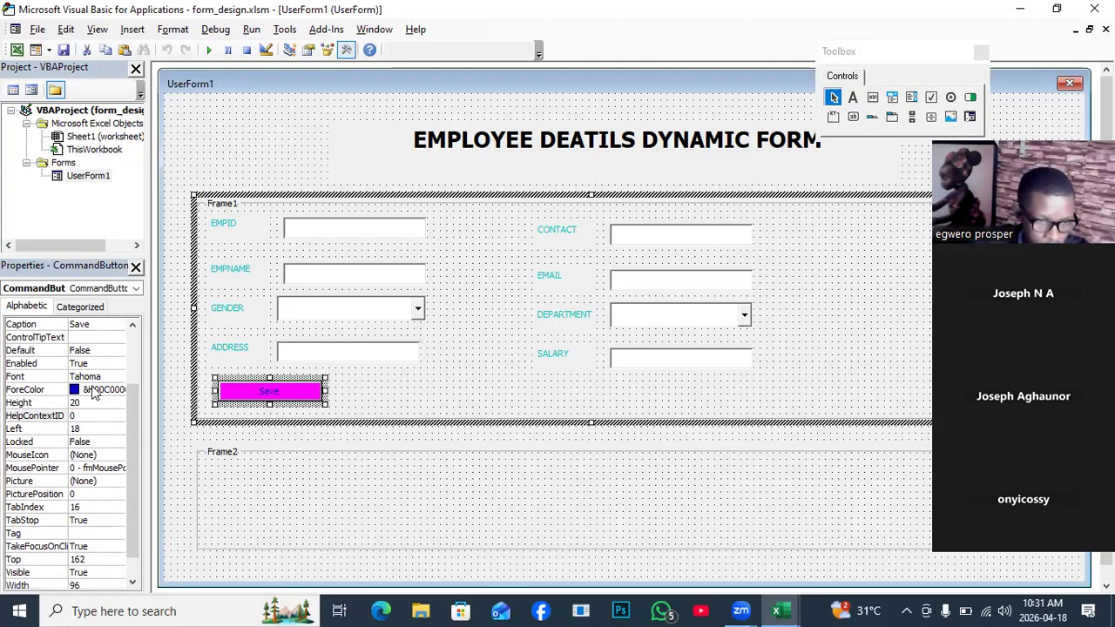
scroll(93, 392, up, 2)
scroll(94, 393, up, 1)
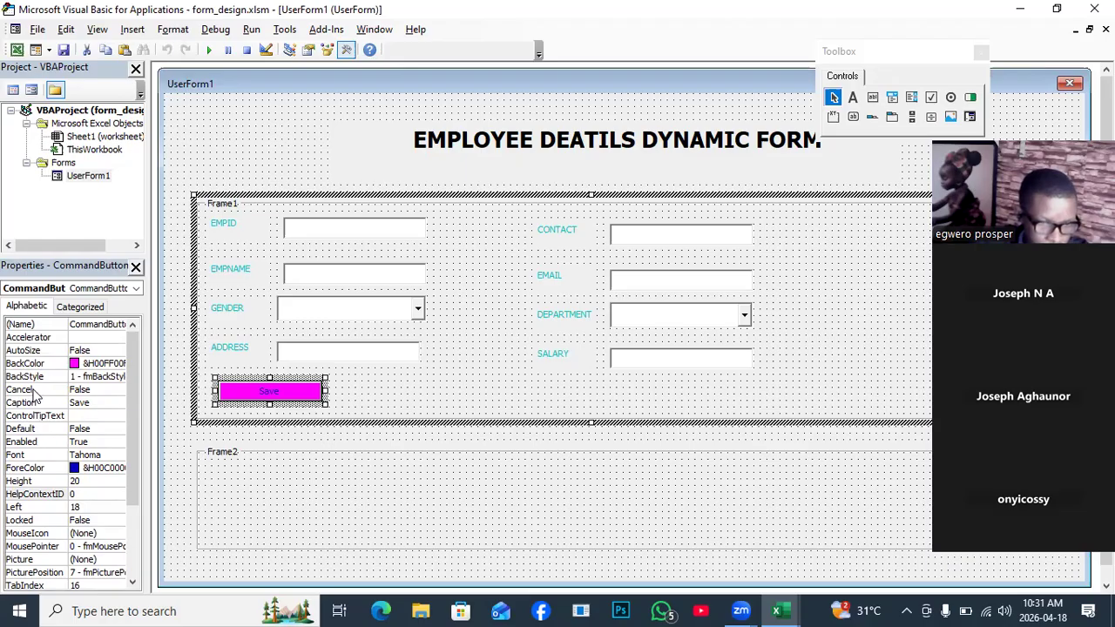
scroll(48, 396, down, 1)
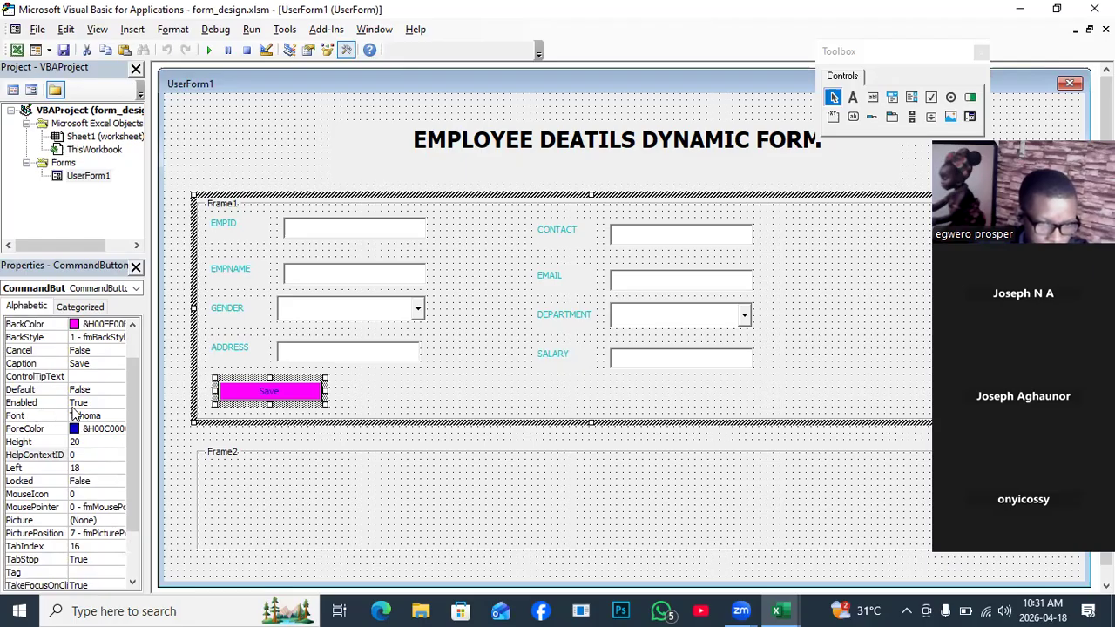
scroll(74, 415, up, 1)
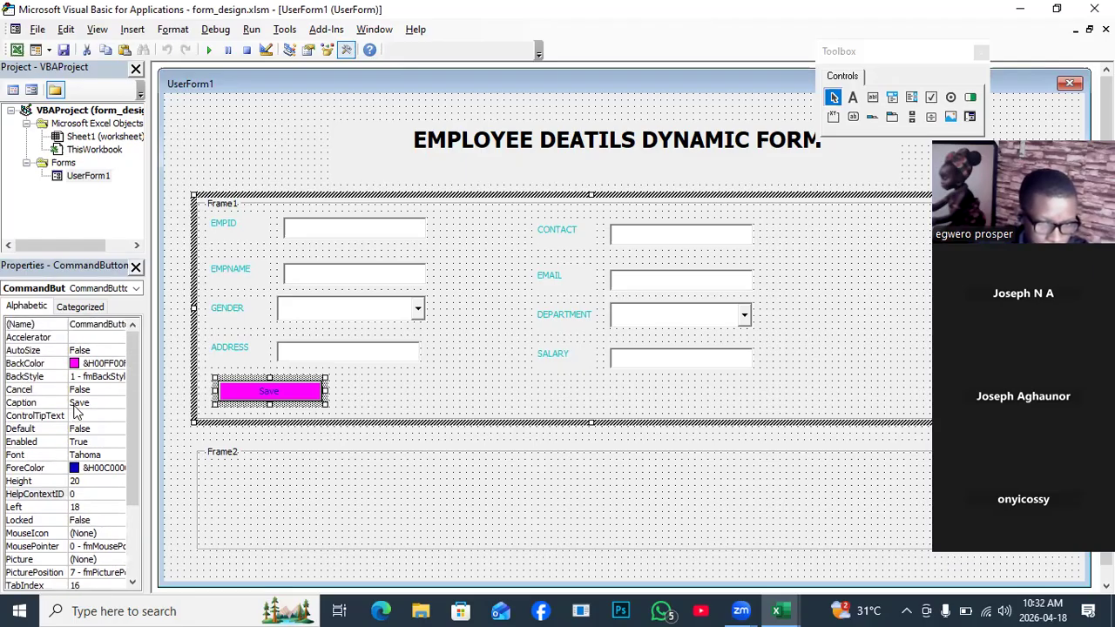
Try the transparent BackStyle on the Save button, and switch it back to opaque.
click(115, 380)
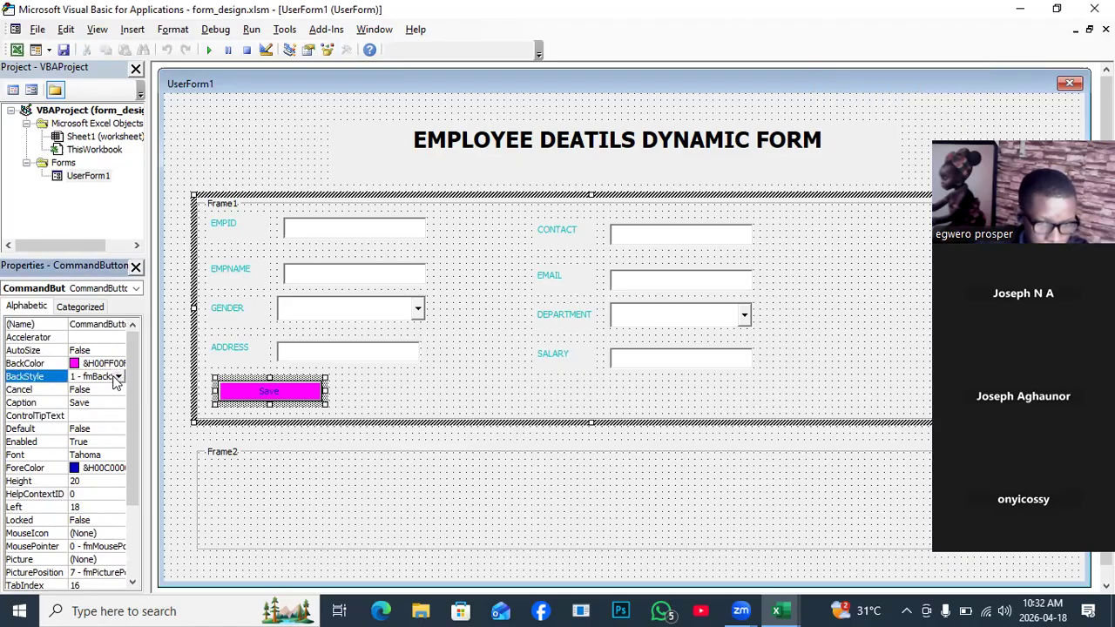
click(118, 377)
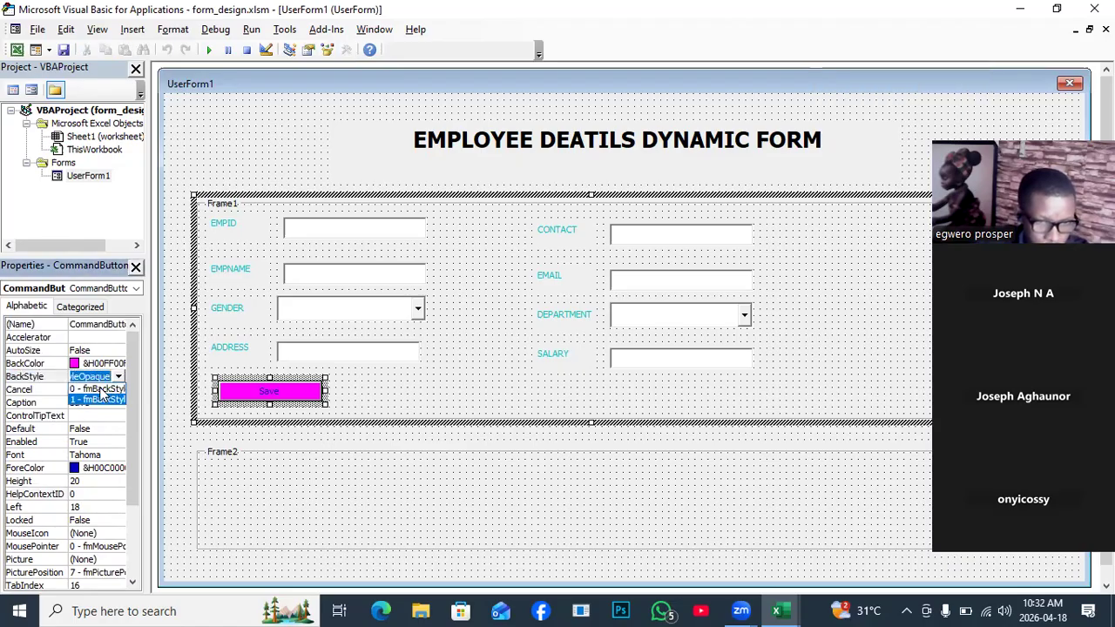
click(101, 390)
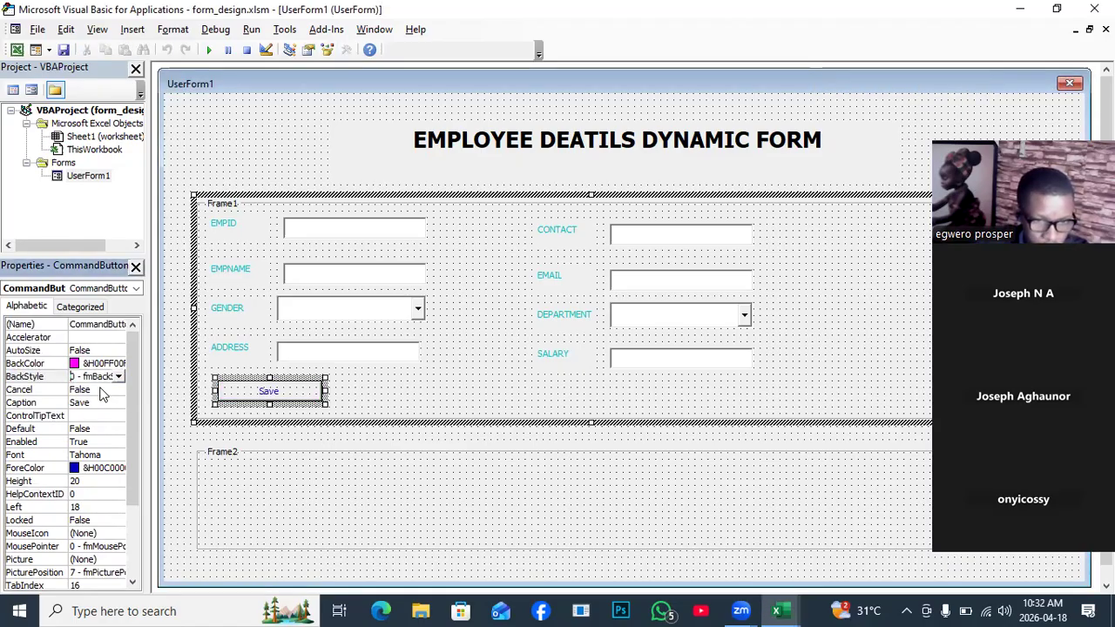
click(118, 375)
click(118, 376)
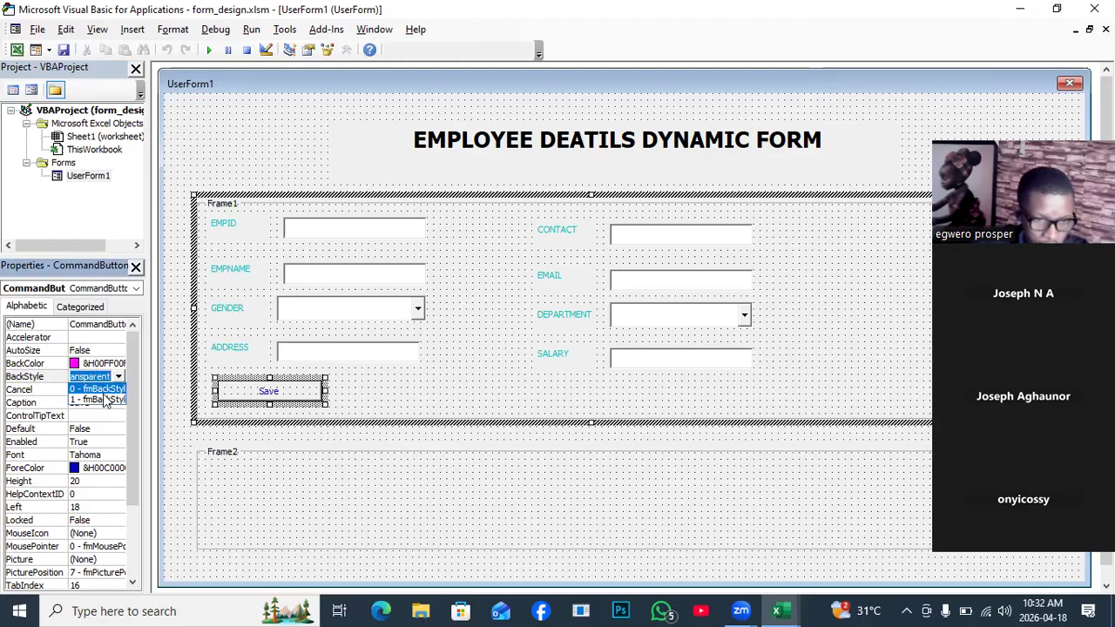
click(103, 399)
click(433, 391)
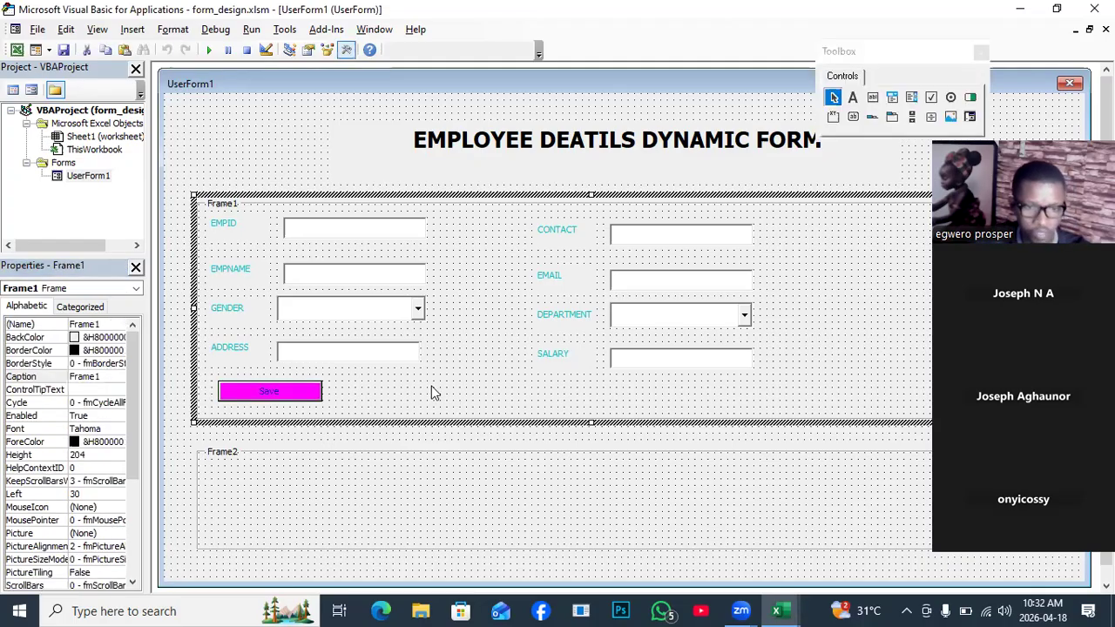
Copy the Save button and place the duplicate on the same row just to its right, at about 150 from Frame1's left edge.
click(303, 403)
right_click(303, 403)
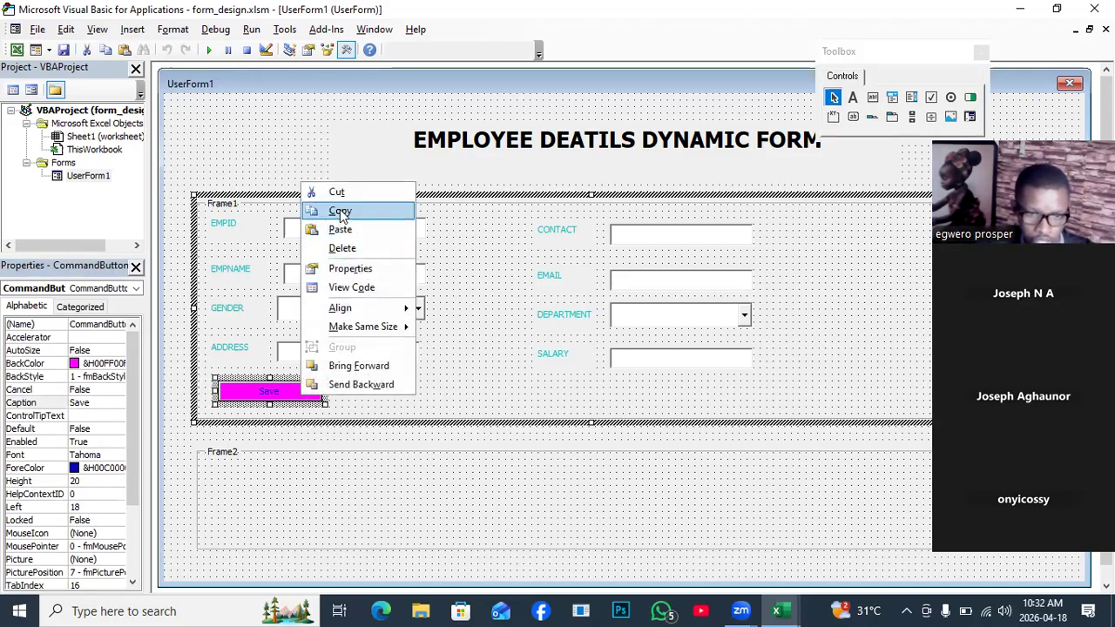
click(340, 212)
right_click(306, 398)
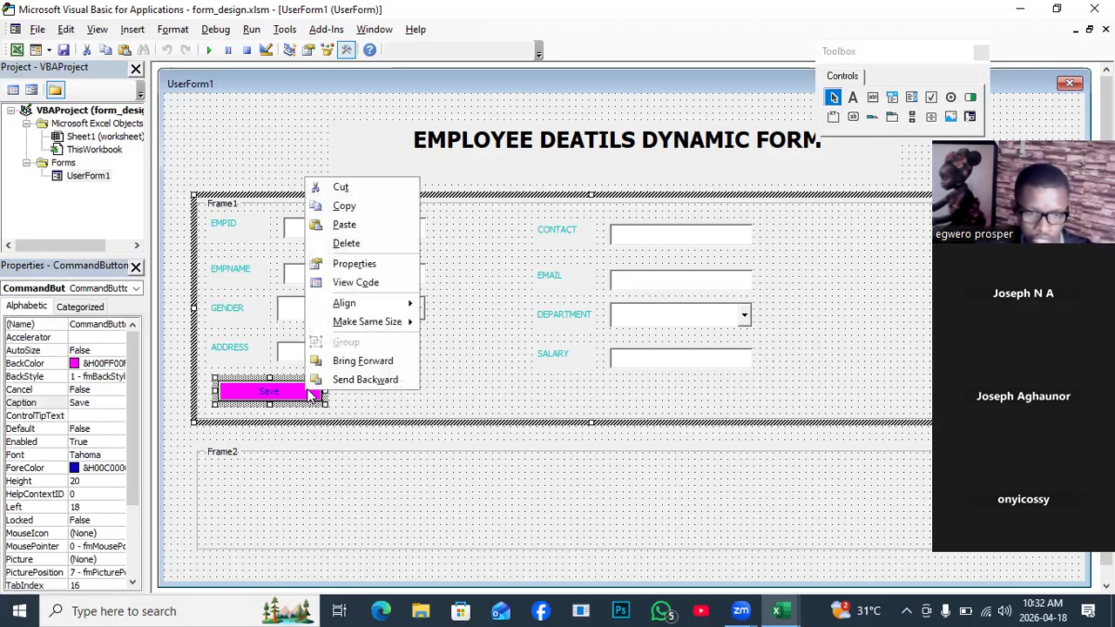
click(344, 225)
drag(562, 320, 384, 403)
Paste another copy of the Save button and place it near Frame1's lower-right corner, at about 582 from the frame's left edge.
right_click(389, 400)
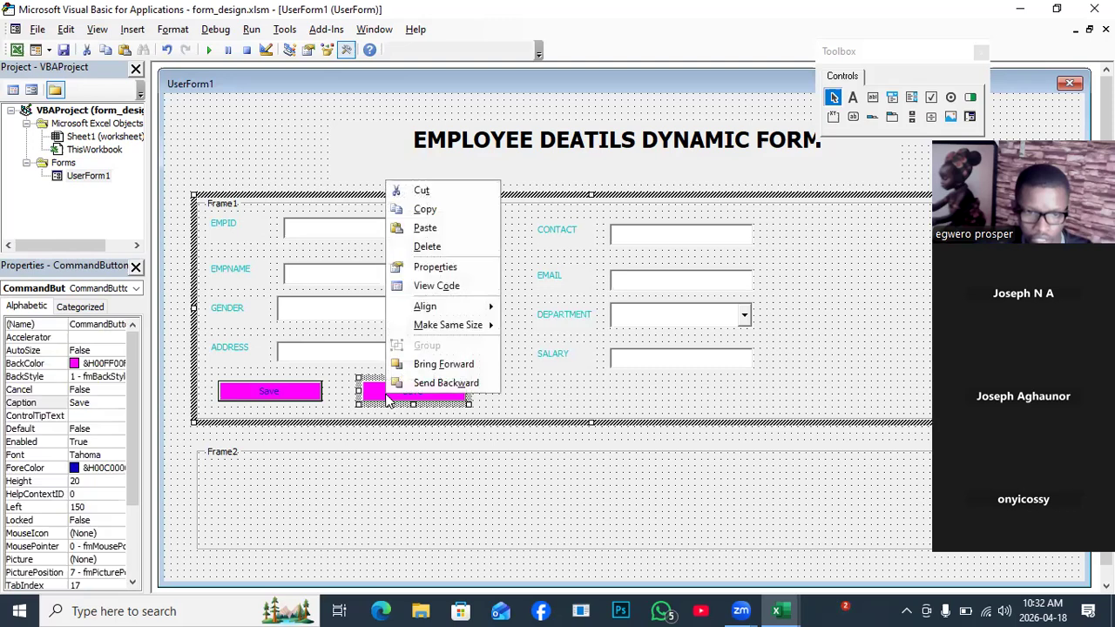
click(426, 229)
drag(562, 311, 804, 397)
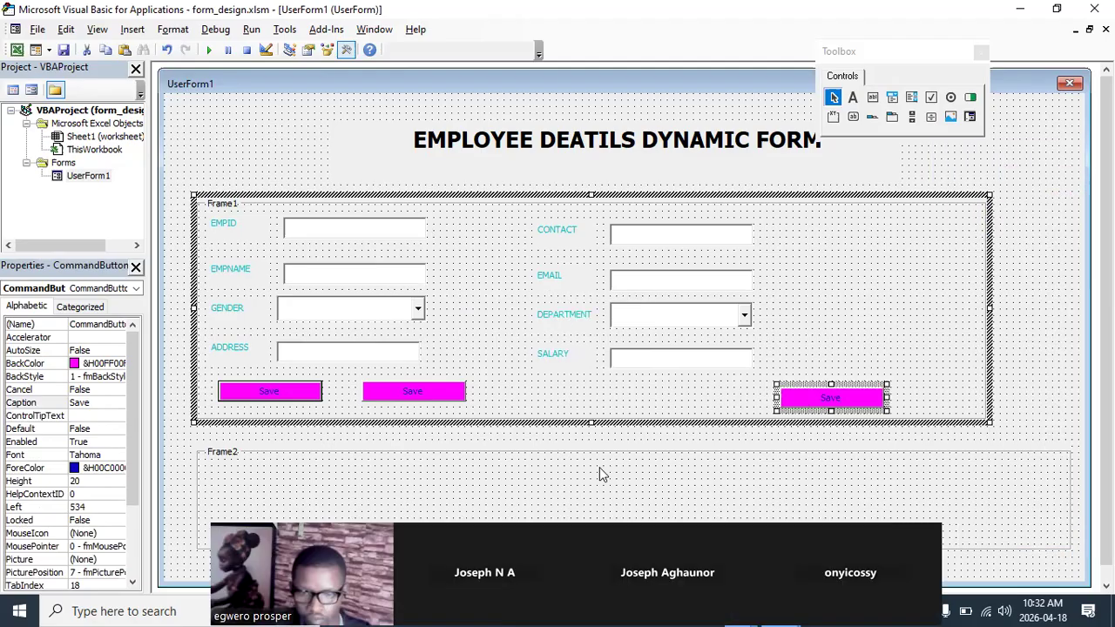
drag(886, 397, 900, 403)
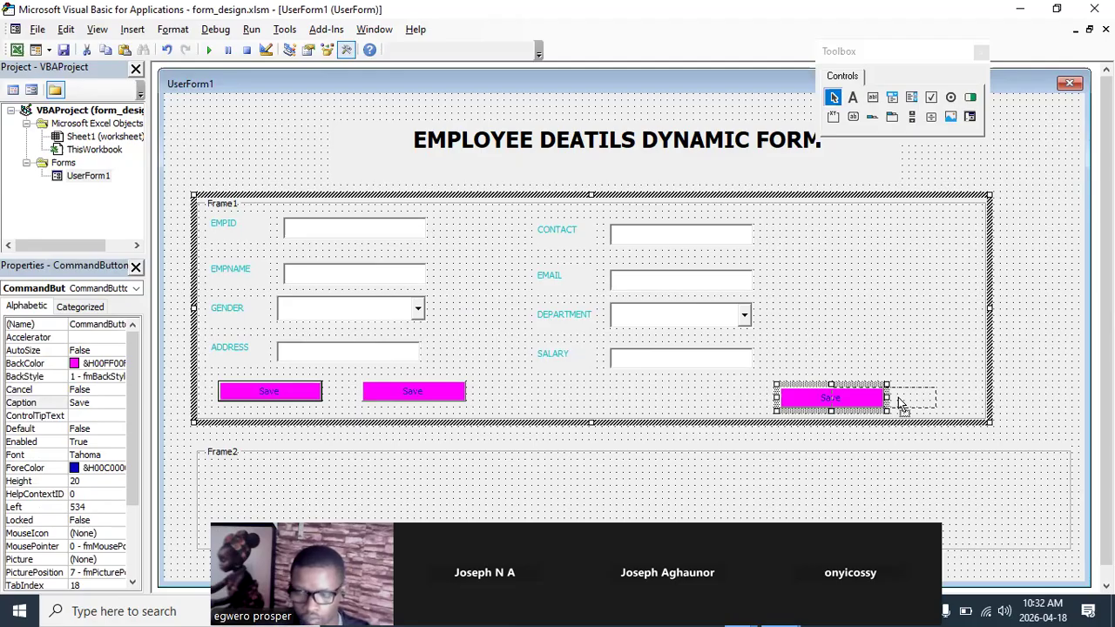
drag(900, 403, 898, 400)
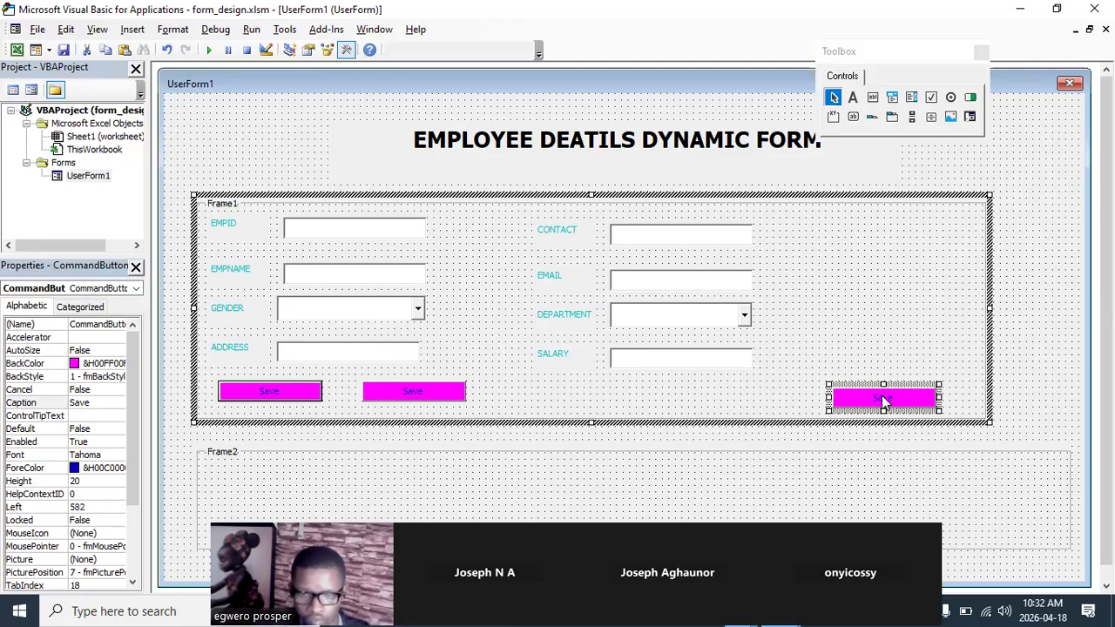
Paste another Save button and place it in the button row below SALARY, at about 294 from Frame1's left edge.
right_click(885, 399)
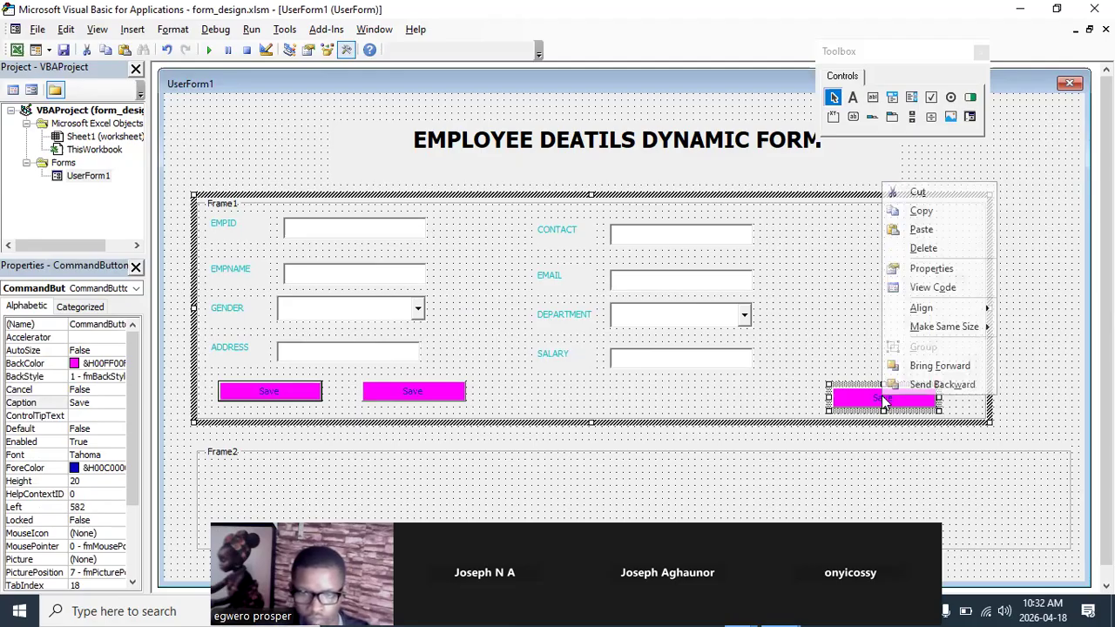
click(921, 232)
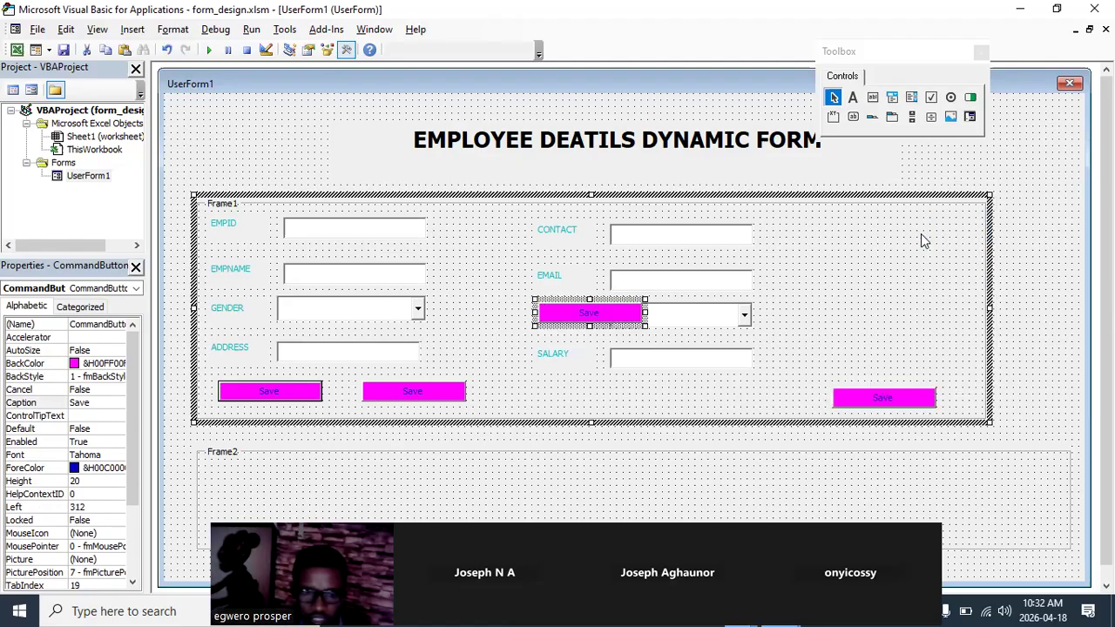
drag(595, 316, 579, 396)
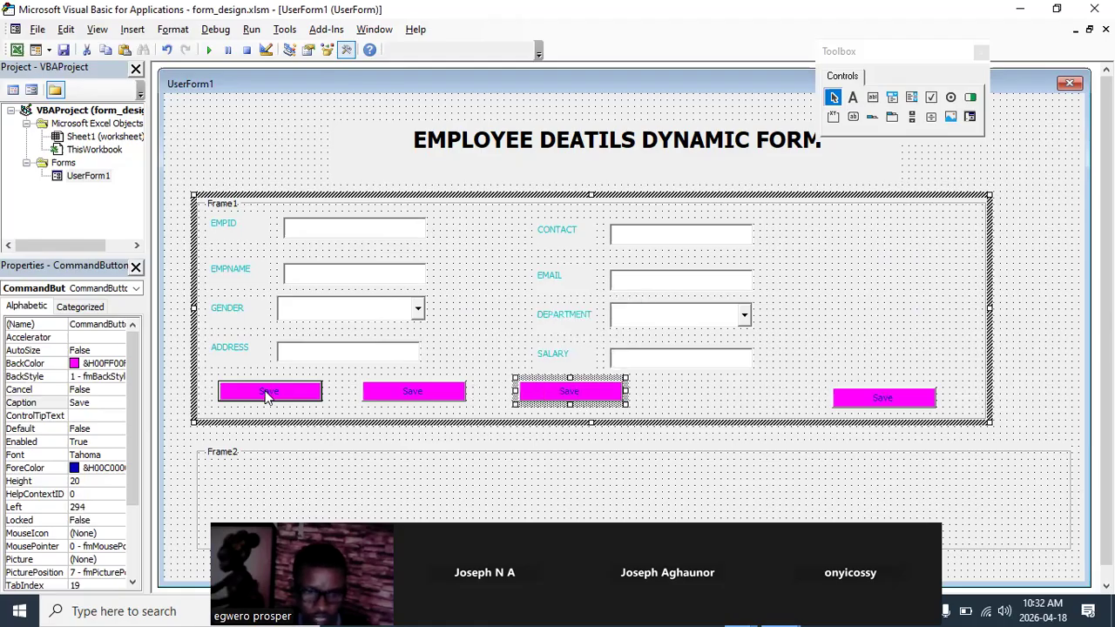
Set the caption of the second button in the row to Reset.
click(417, 394)
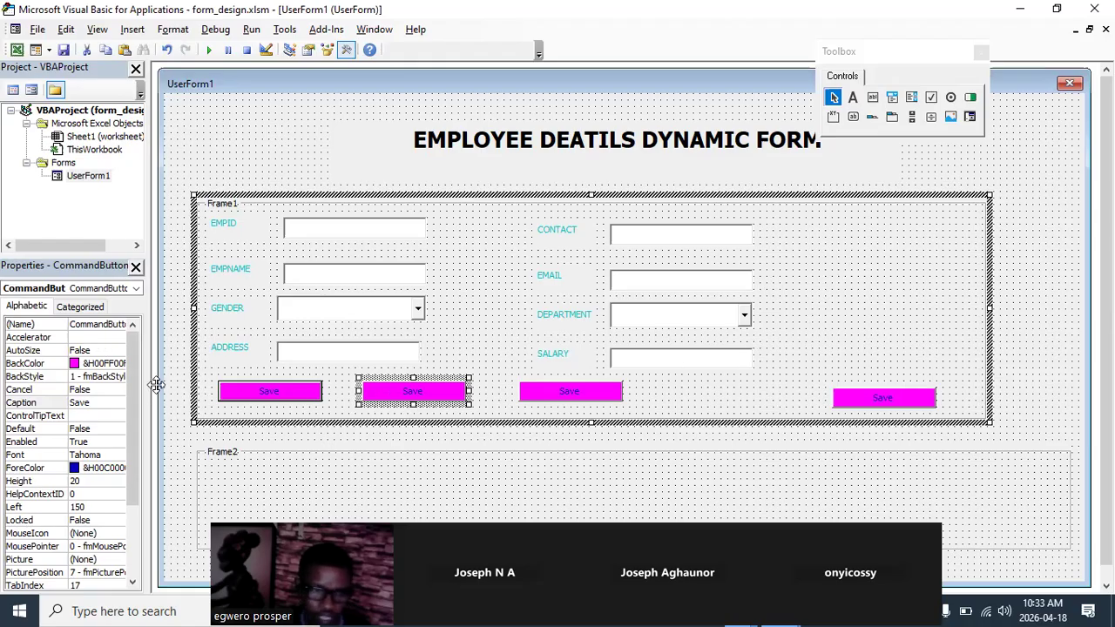
click(94, 402)
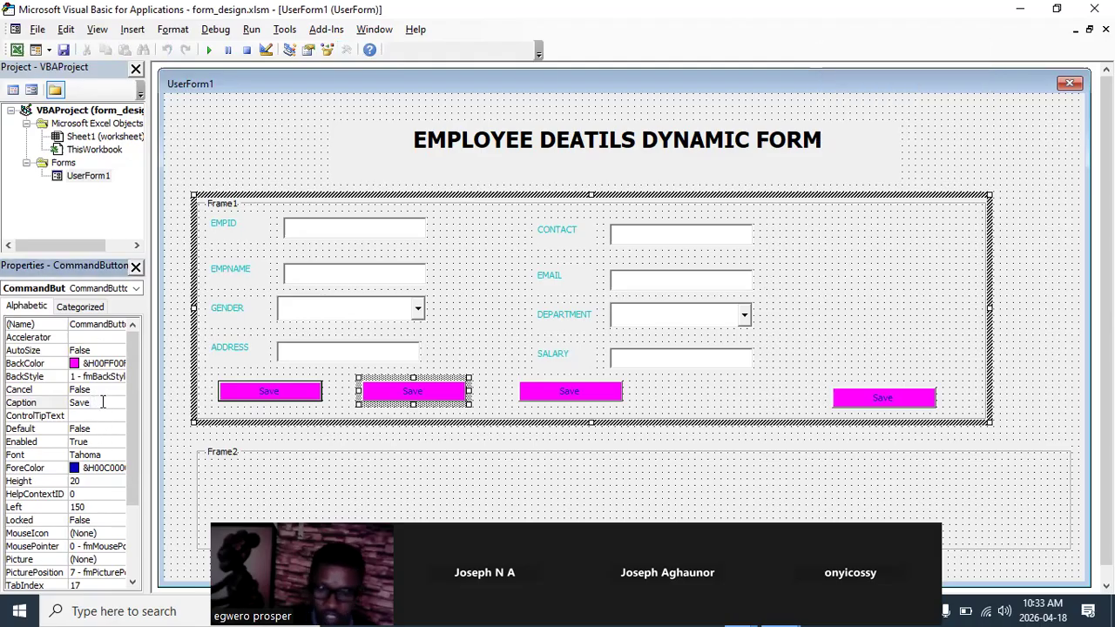
key(BackSpace)
key(BackSpace)
key(BackSpace)
key(BackSpace)
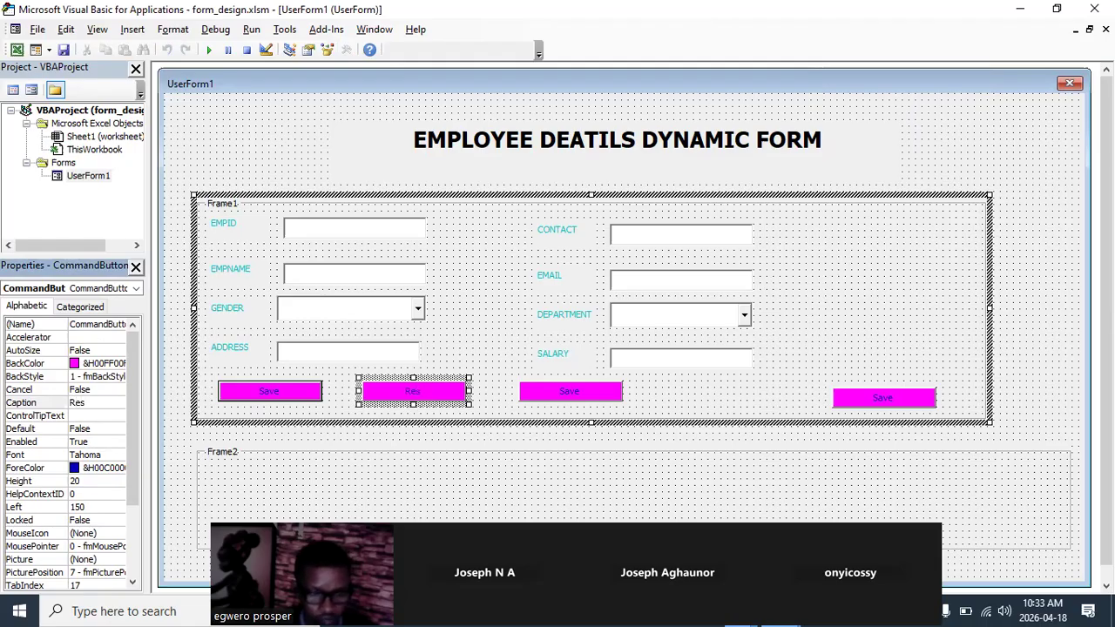
text(et)
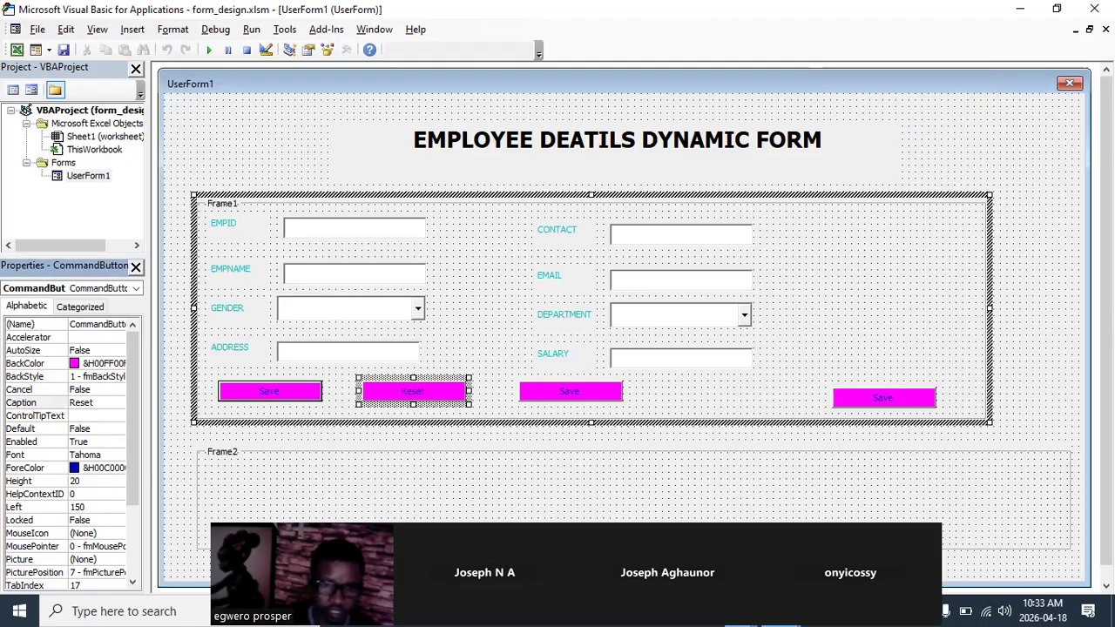
Set the Reset button's BackColor to bright yellow.
click(410, 396)
click(410, 396)
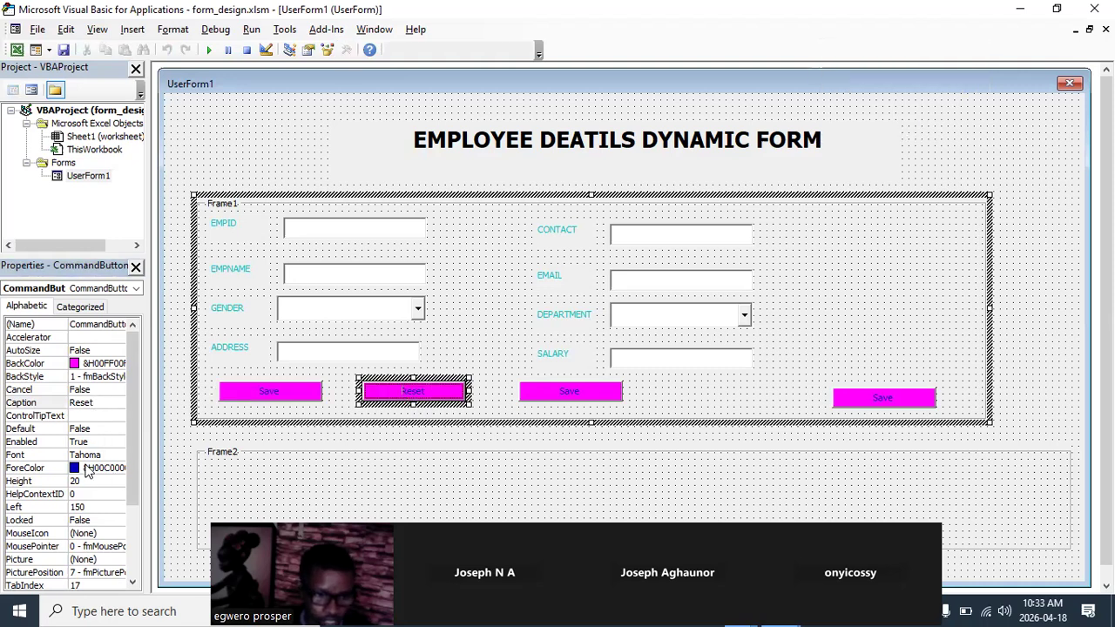
click(96, 363)
click(118, 363)
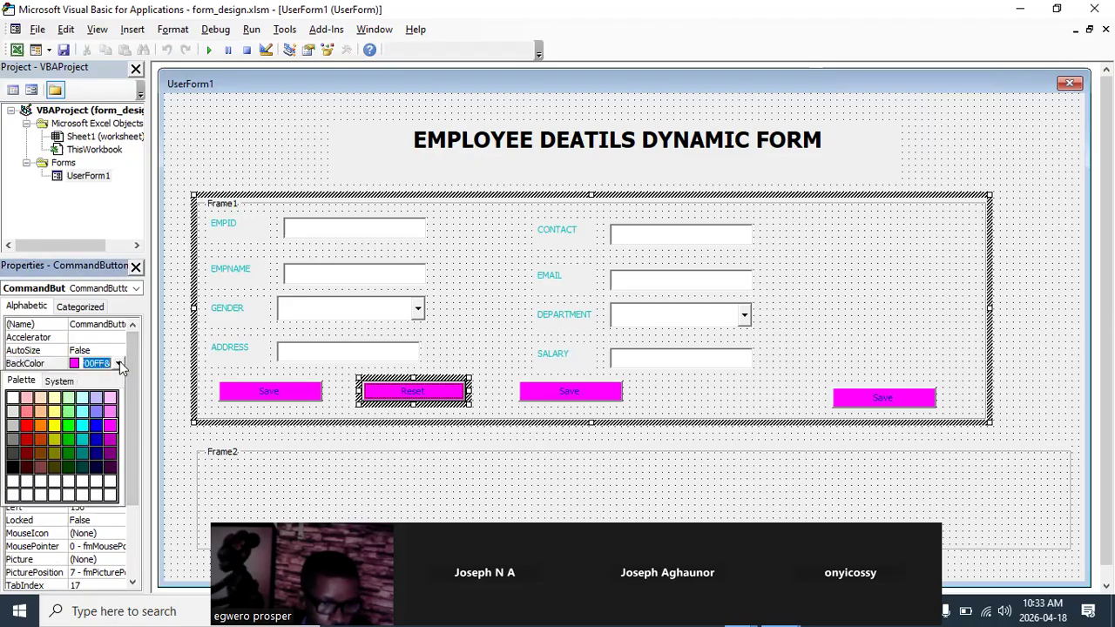
click(53, 427)
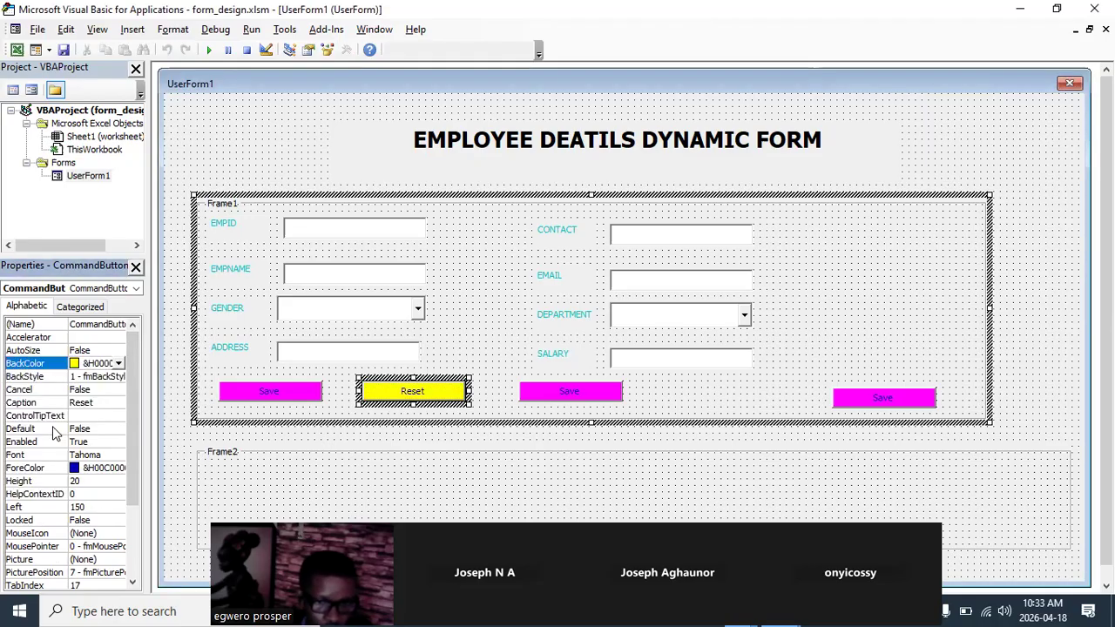
click(498, 396)
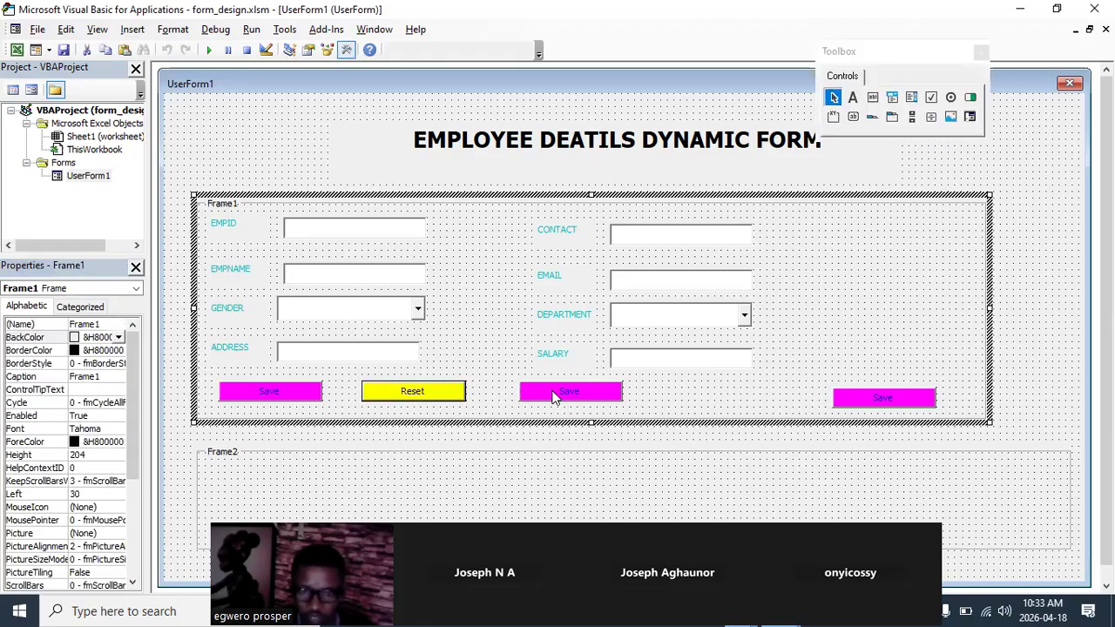
Set the caption of the third button in the row to Exit.
click(567, 400)
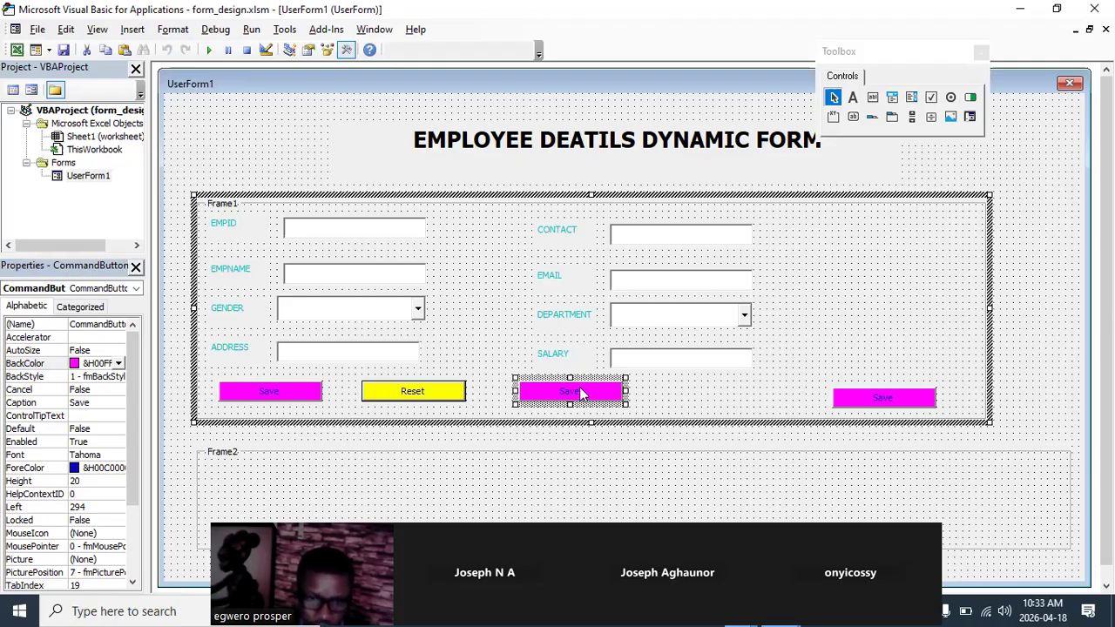
click(92, 403)
click(94, 403)
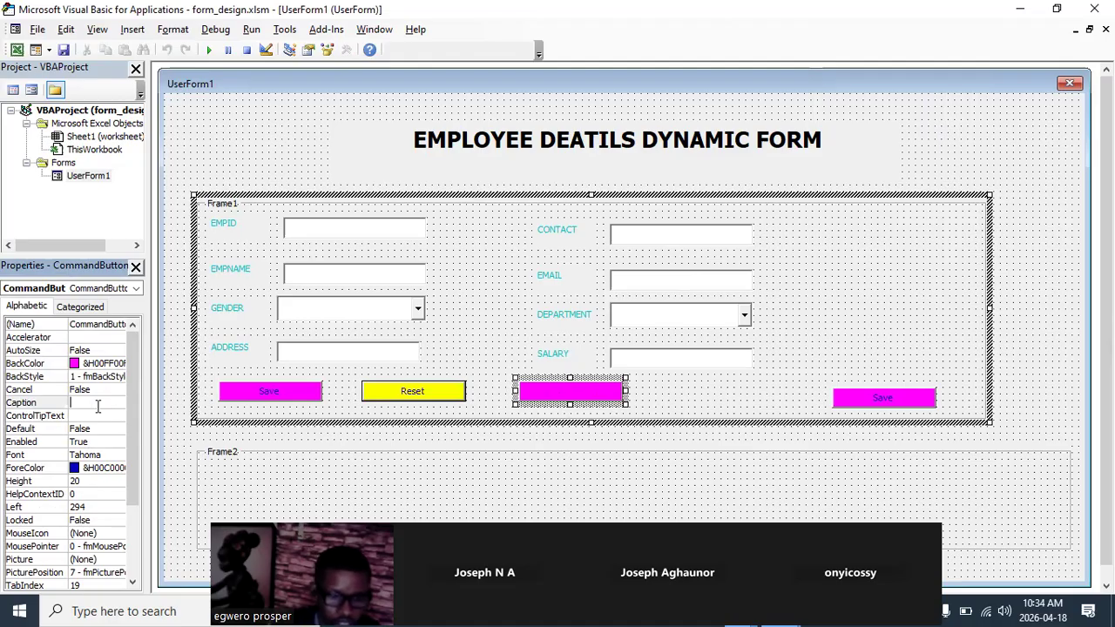
text(Exit)
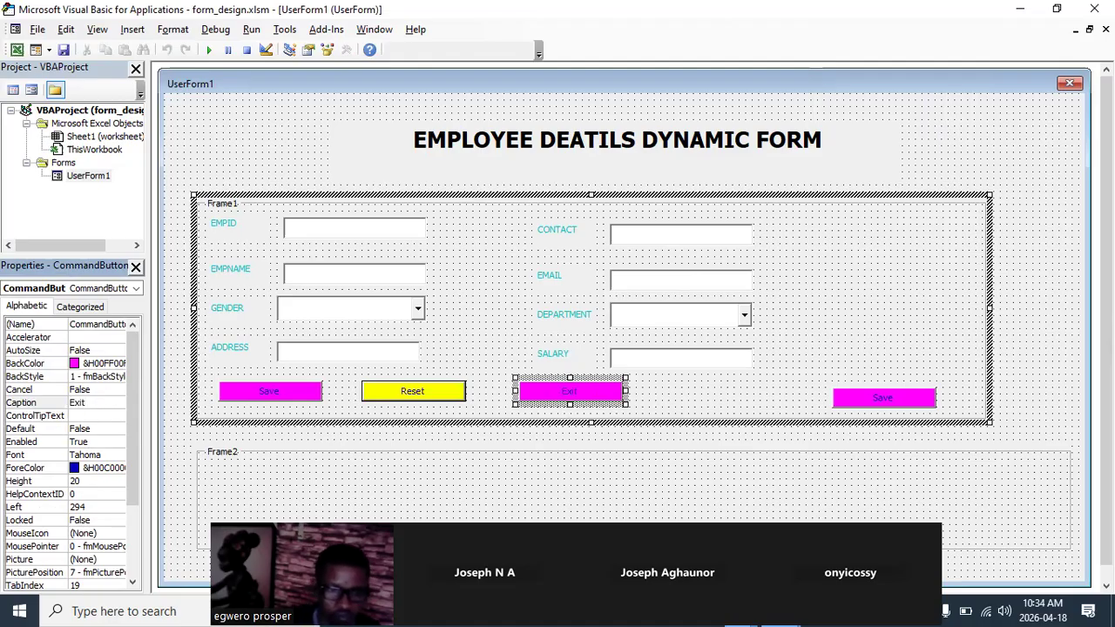
click(540, 399)
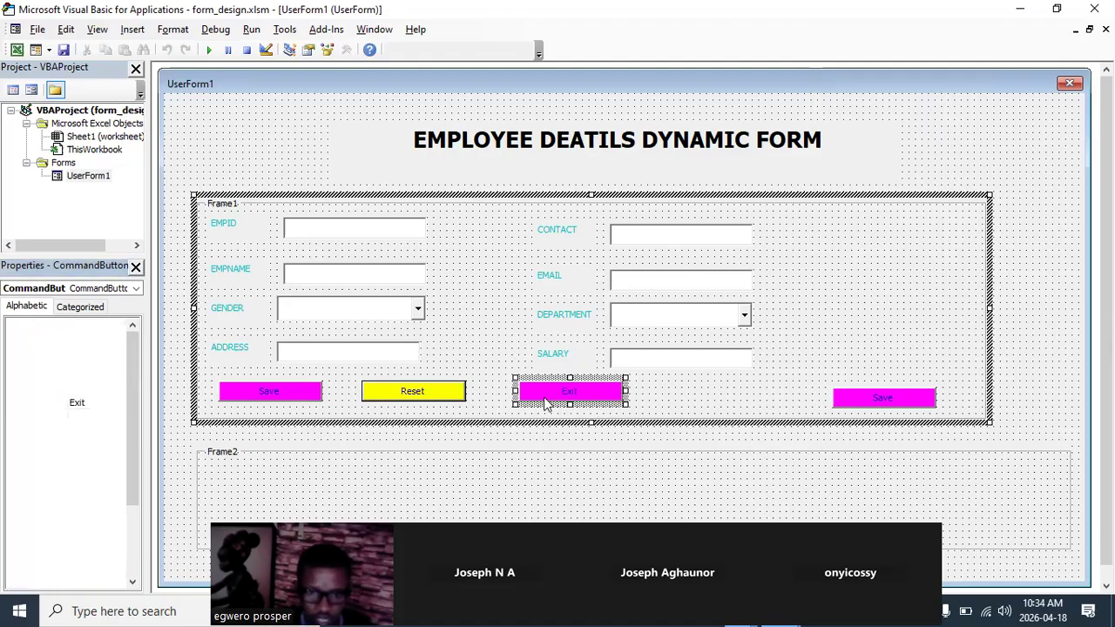
click(693, 399)
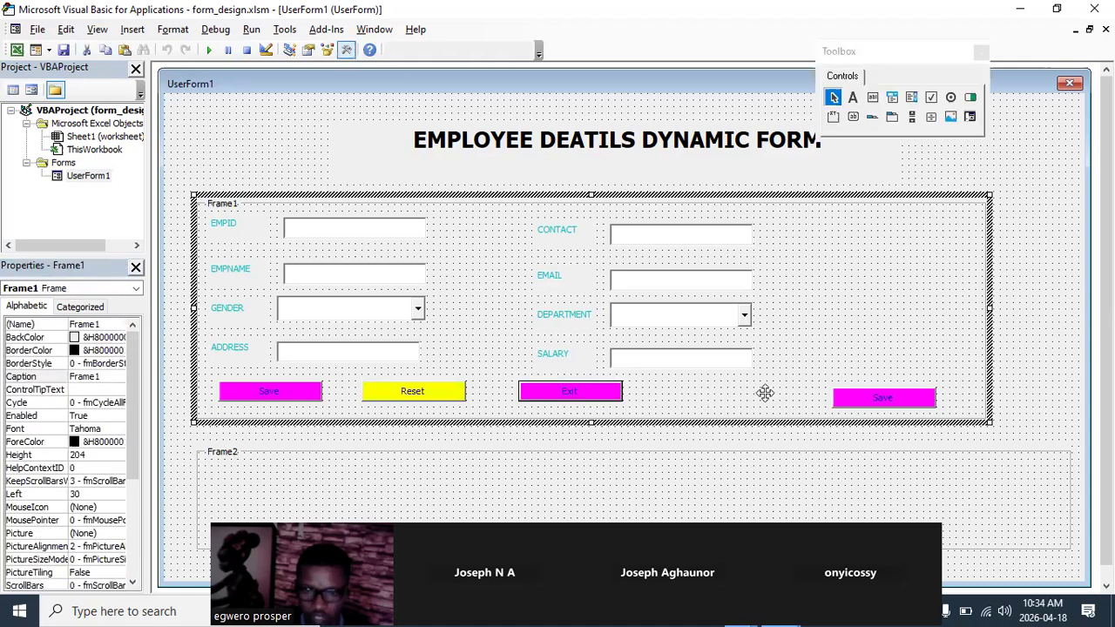
Duplicate the far-right Save button and place the copy beside Exit, at about 414 from Frame1's left edge.
click(857, 397)
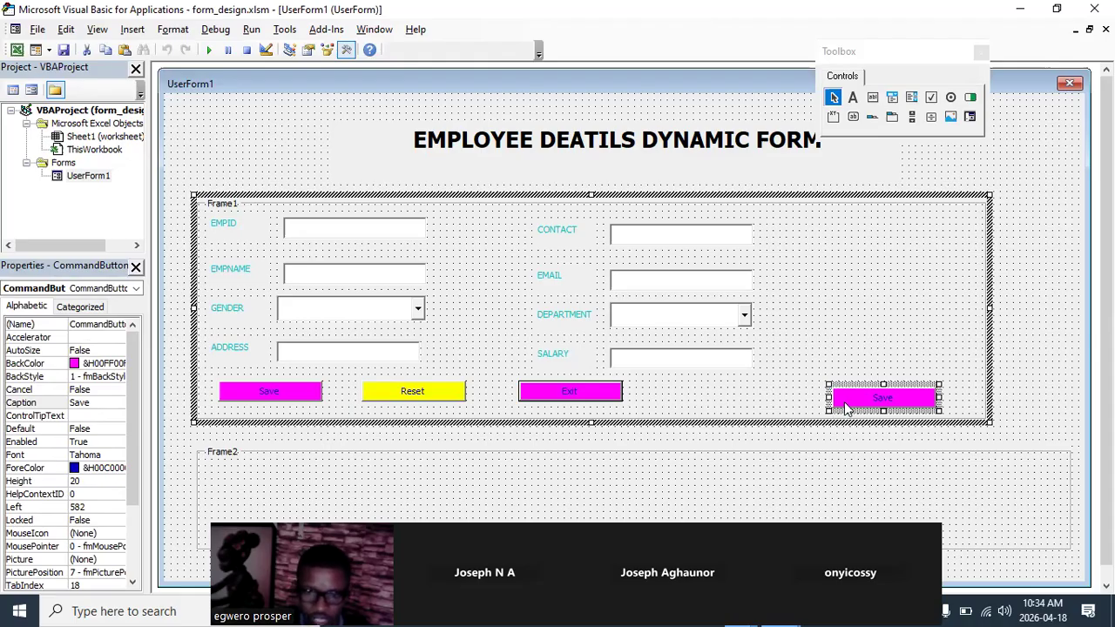
right_click(847, 408)
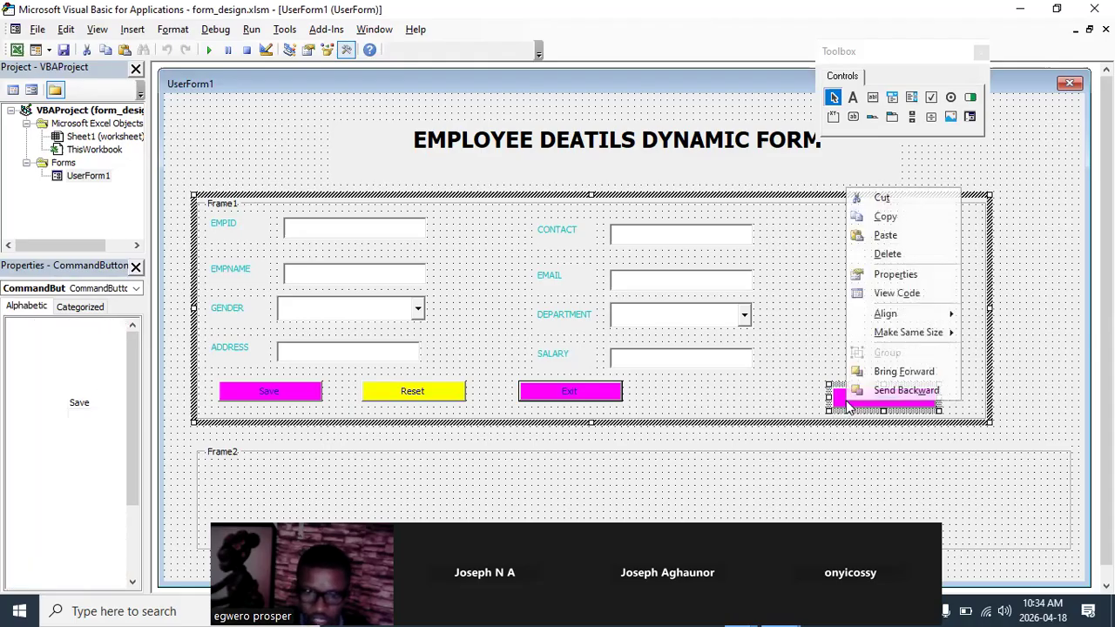
click(885, 216)
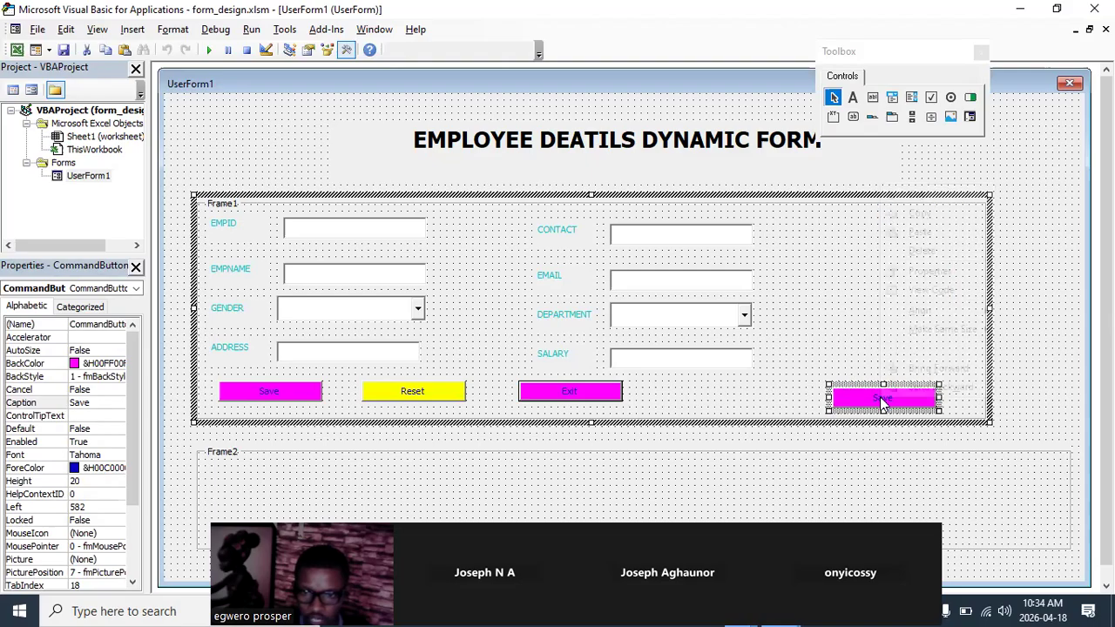
right_click(883, 402)
click(901, 231)
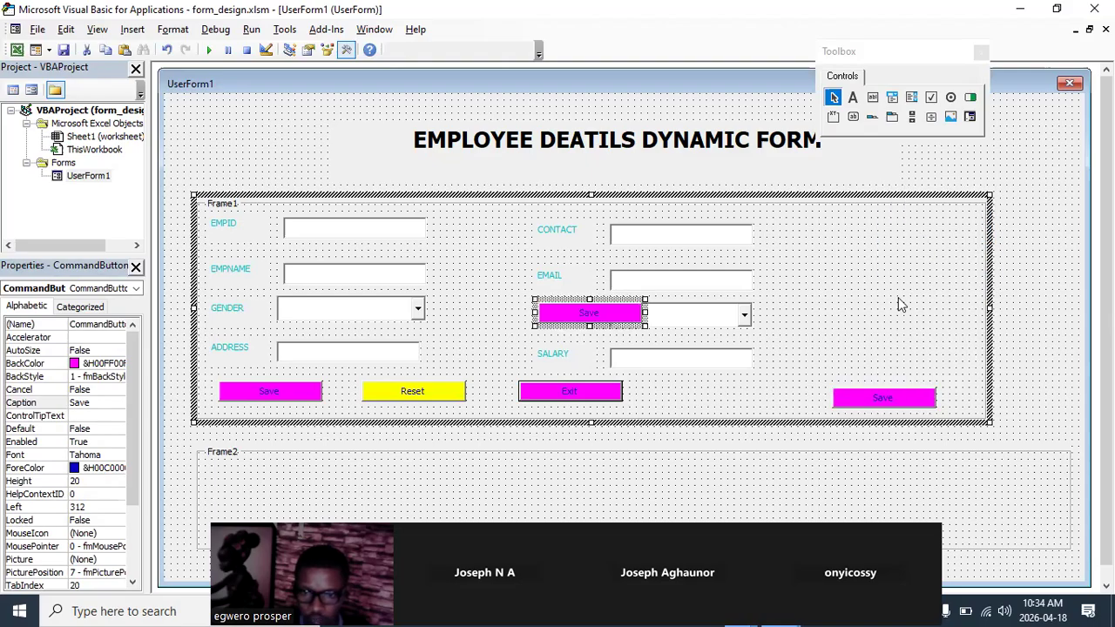
drag(607, 320, 718, 396)
click(716, 396)
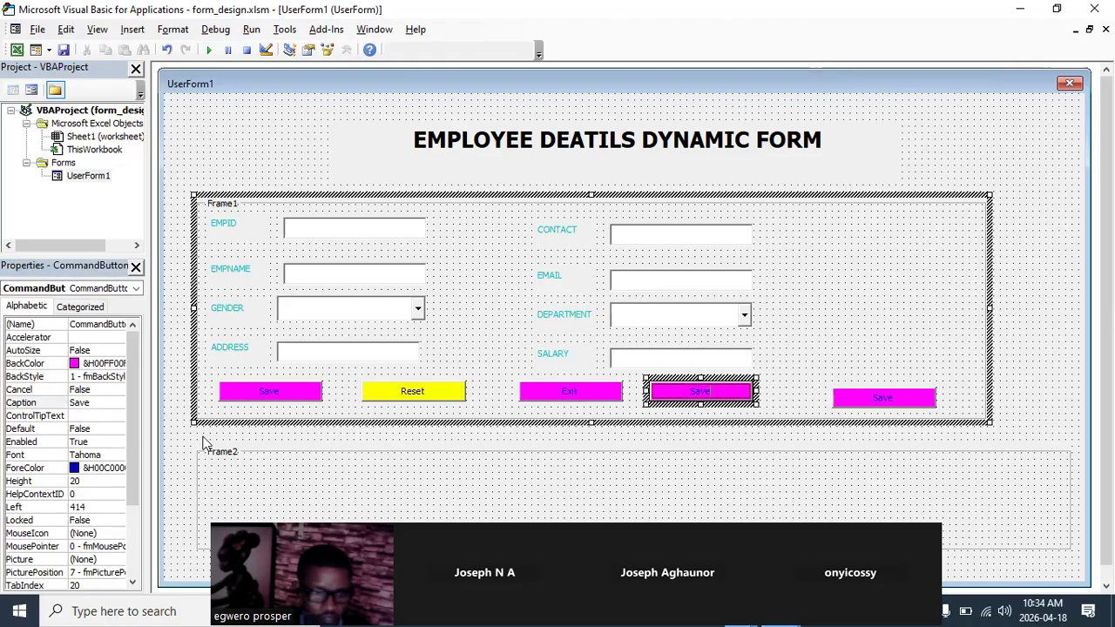
Set the caption of the new button beside Exit to Search.
click(90, 402)
click(54, 402)
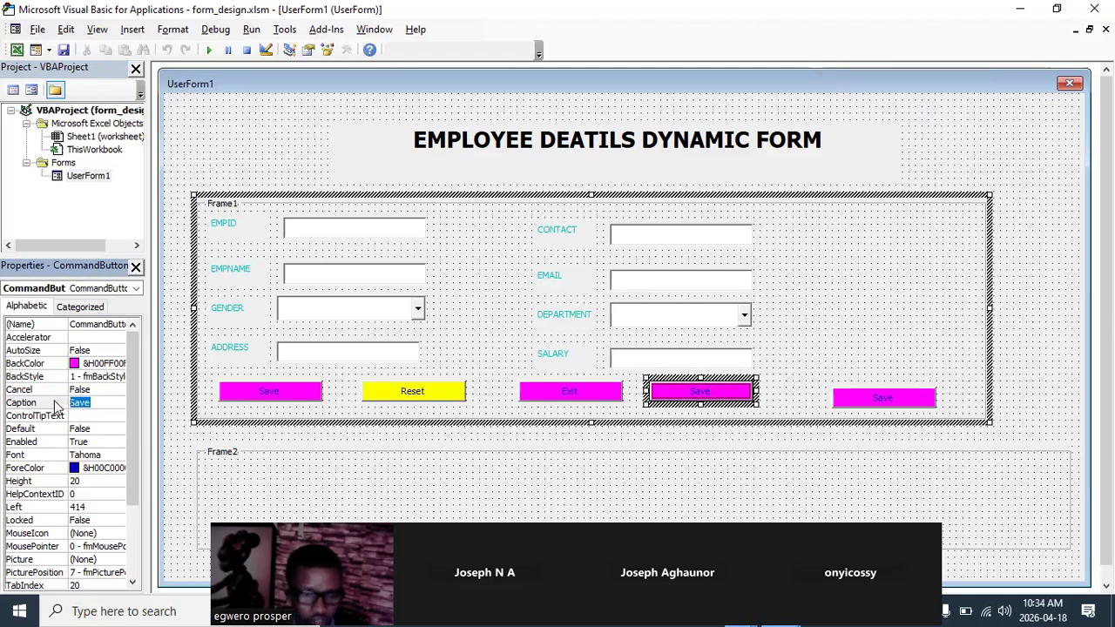
text(Se)
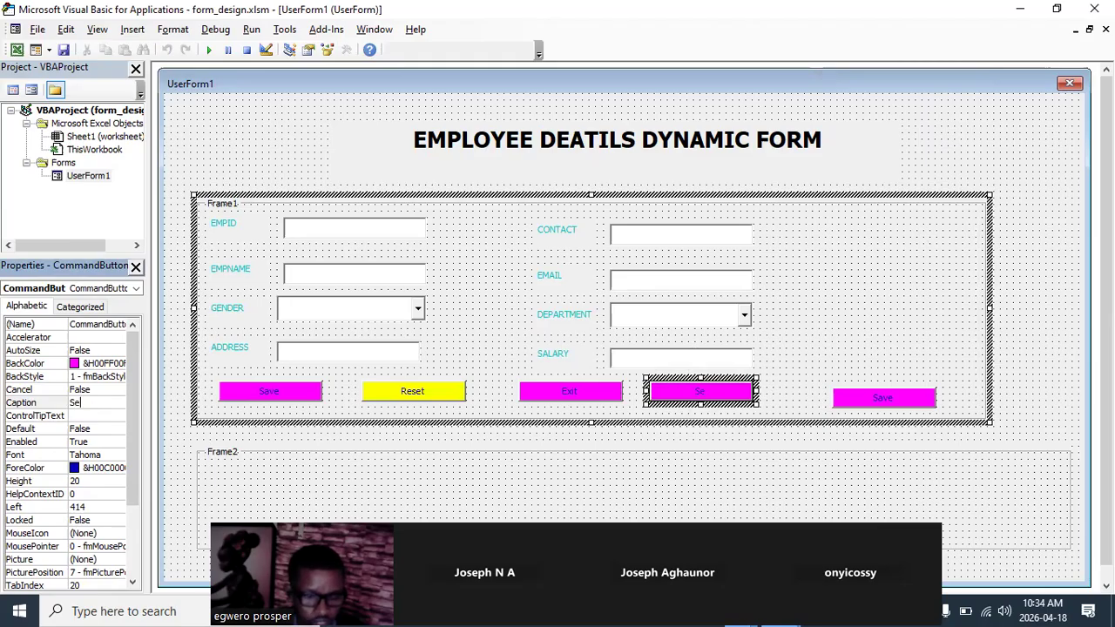
text(arch)
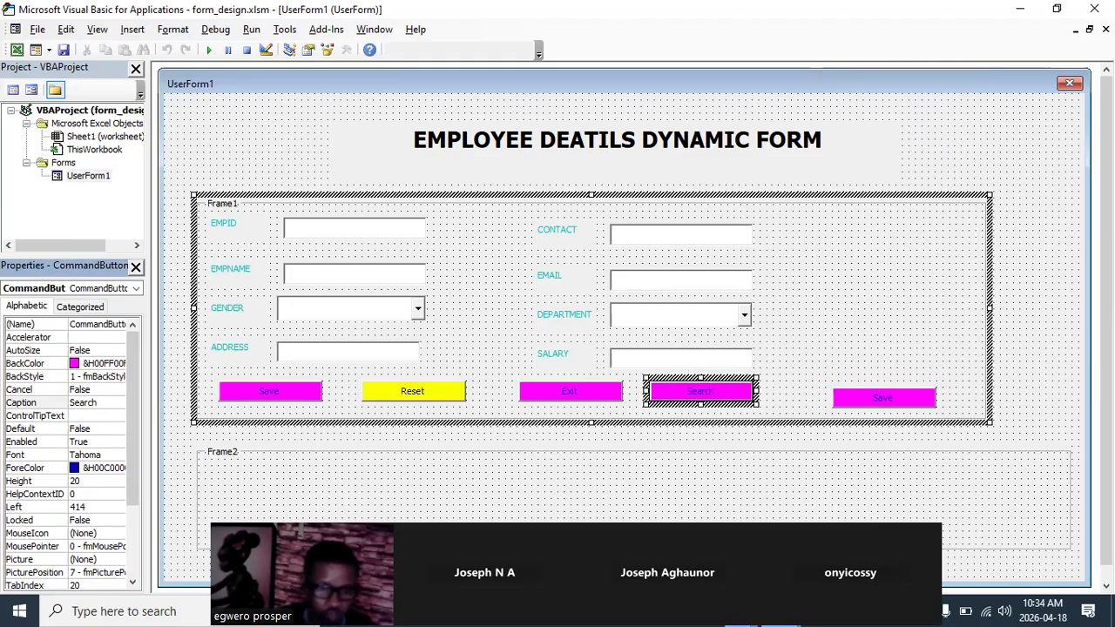
click(793, 395)
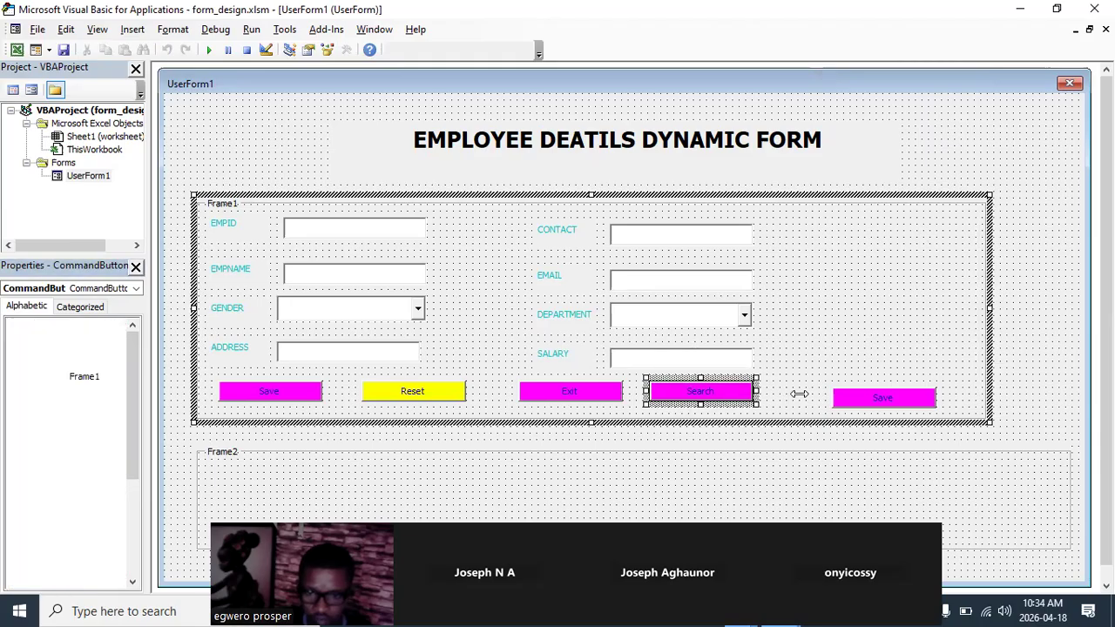
Set the Search button's BackColor to bright yellow.
click(688, 391)
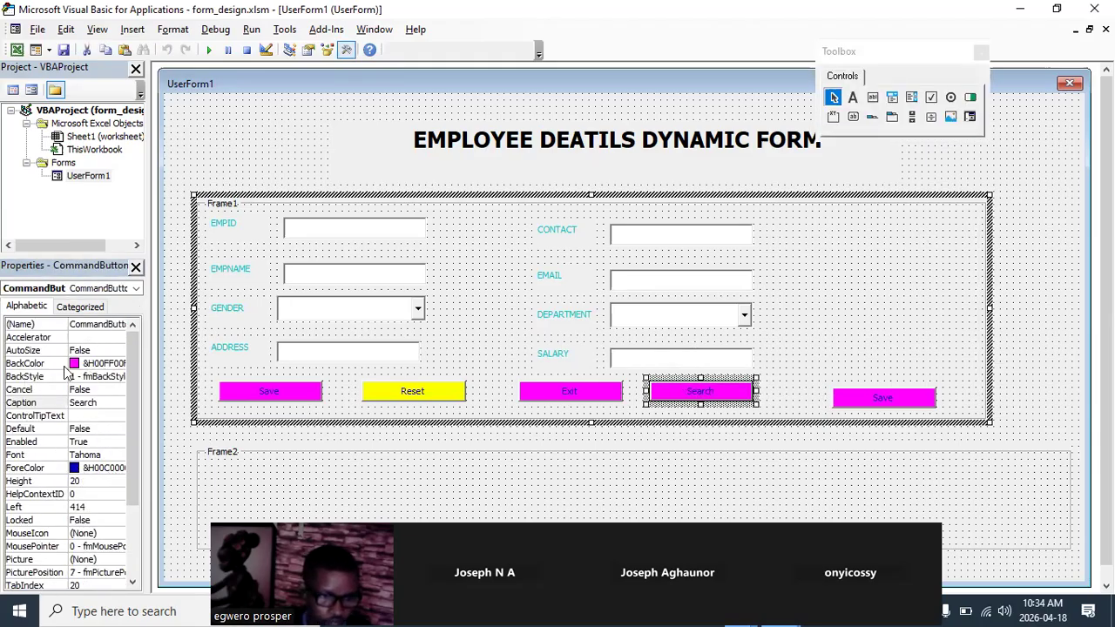
click(111, 364)
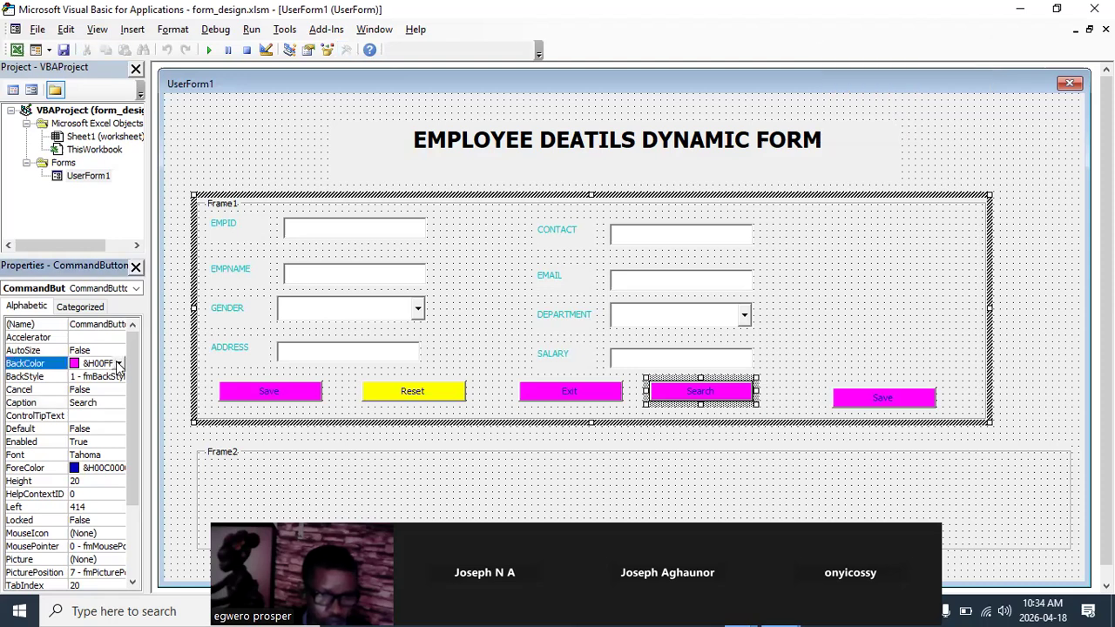
click(118, 364)
click(54, 425)
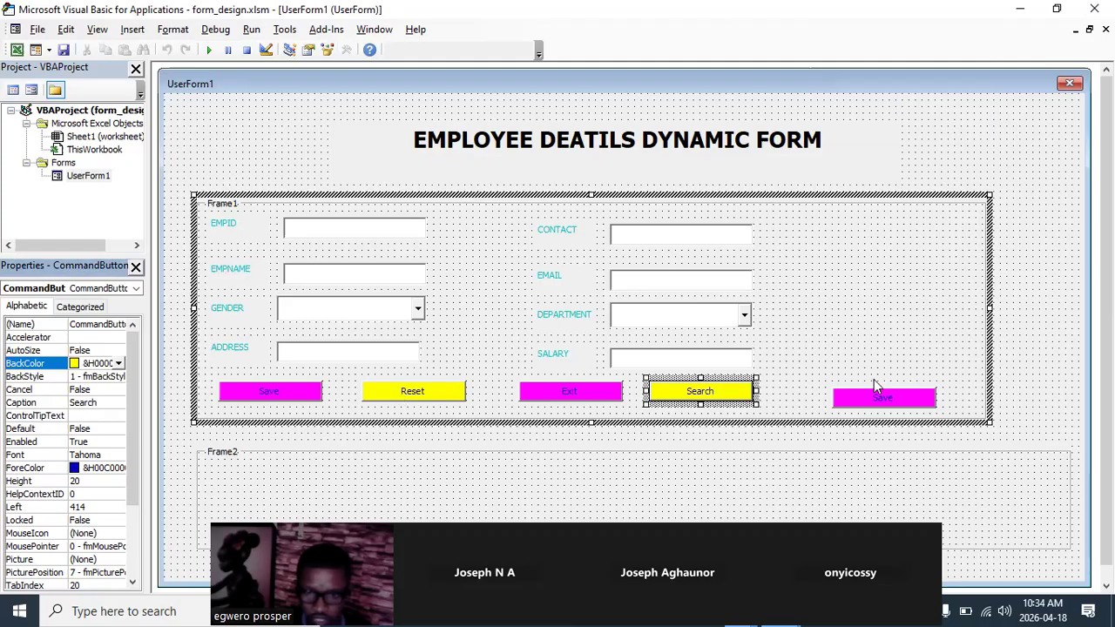
Move the far-right Save button further right, to about 606 from Frame1's left edge.
click(823, 401)
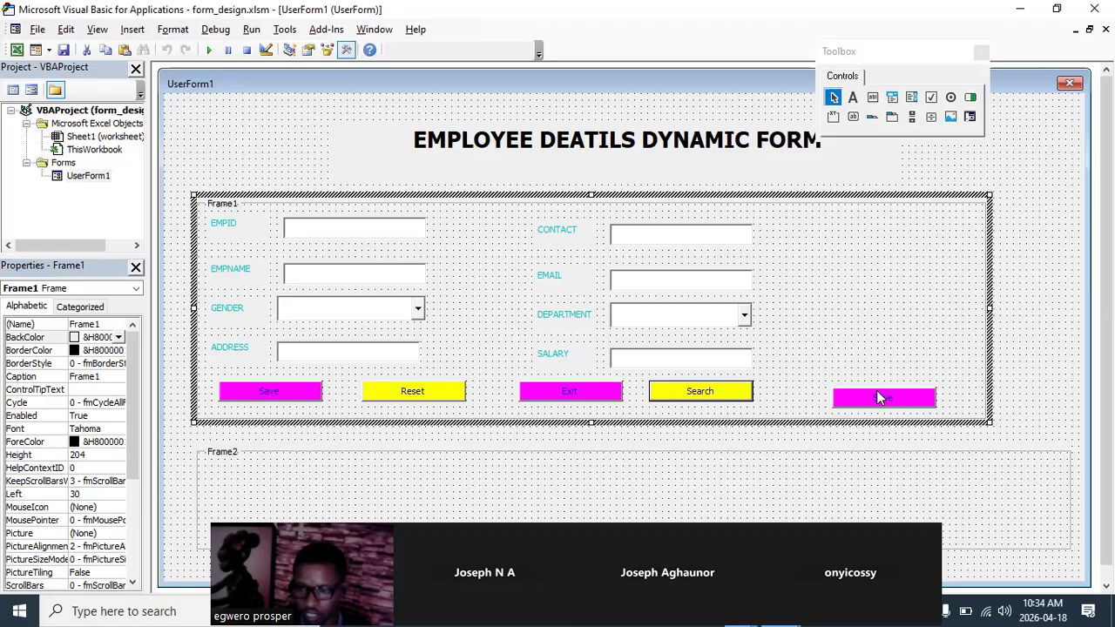
drag(901, 401, 924, 399)
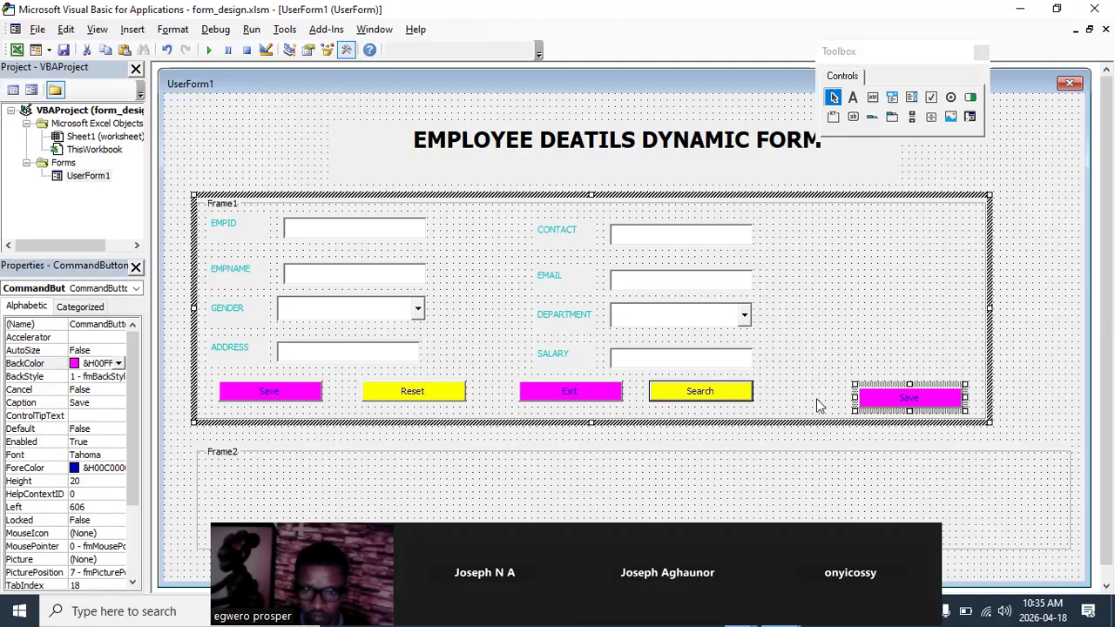
click(702, 397)
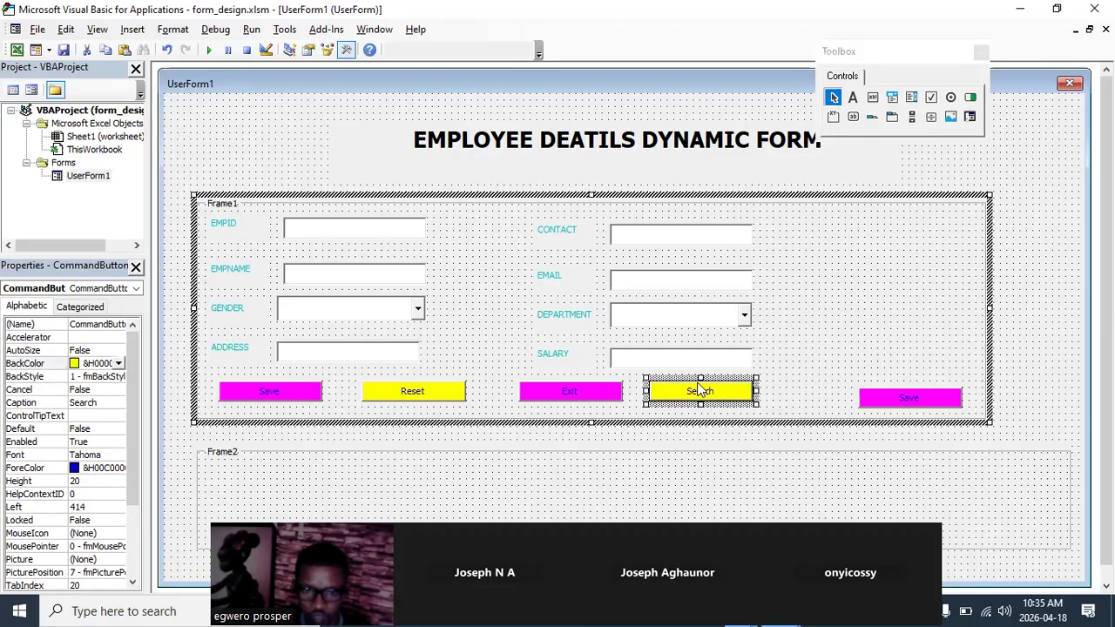
Narrow the first Save button and the Reset button, and move Reset to about 114 from Frame1's left edge.
click(314, 394)
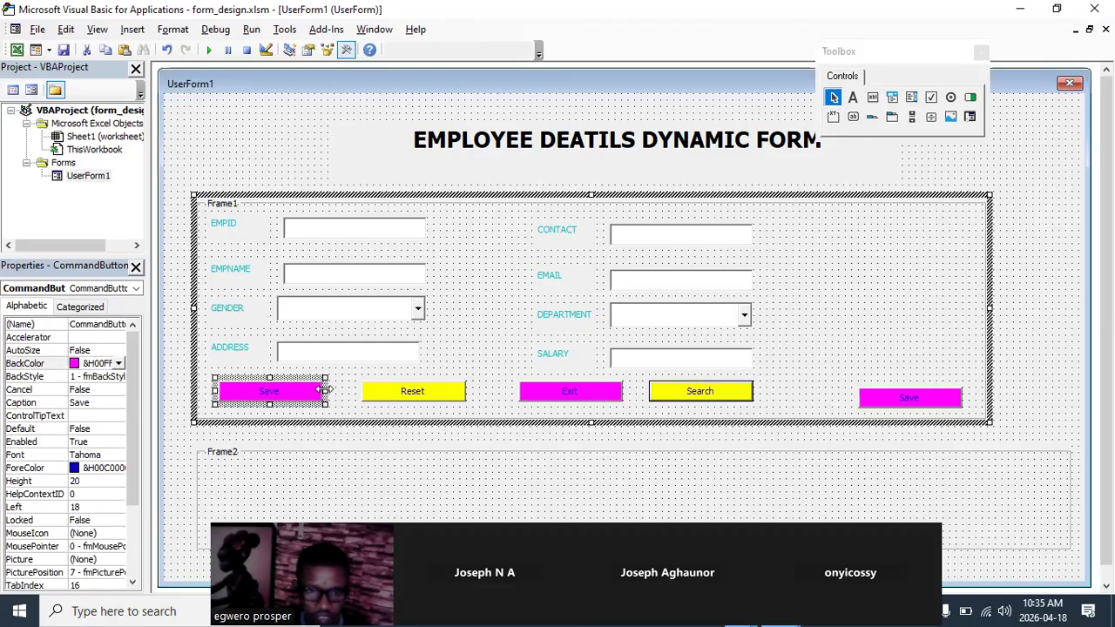
drag(296, 390, 296, 391)
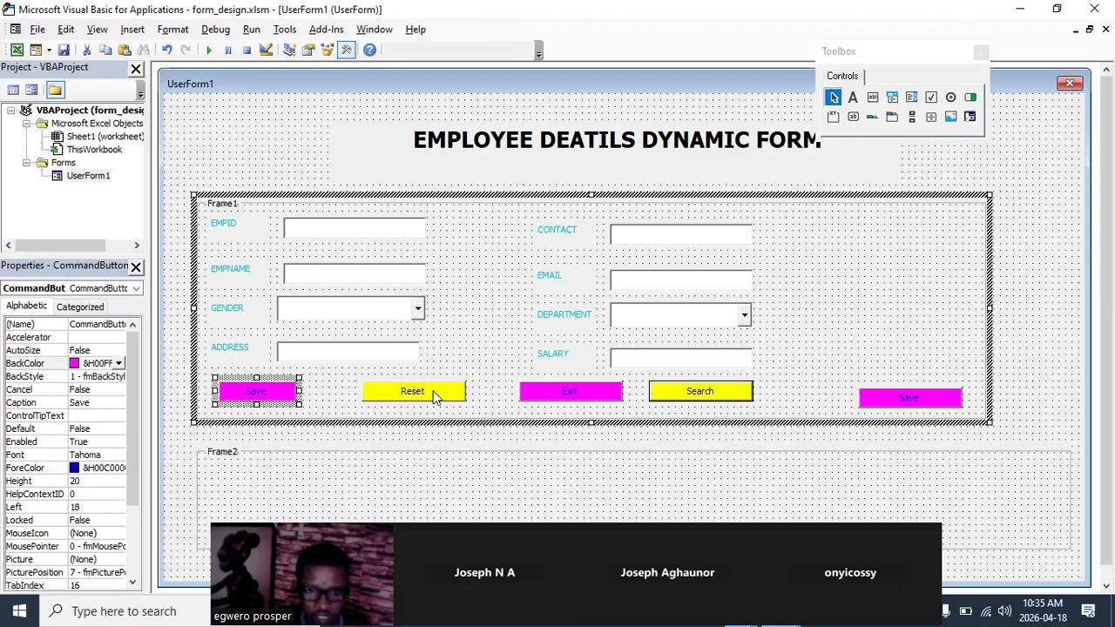
click(438, 397)
drag(474, 391, 363, 402)
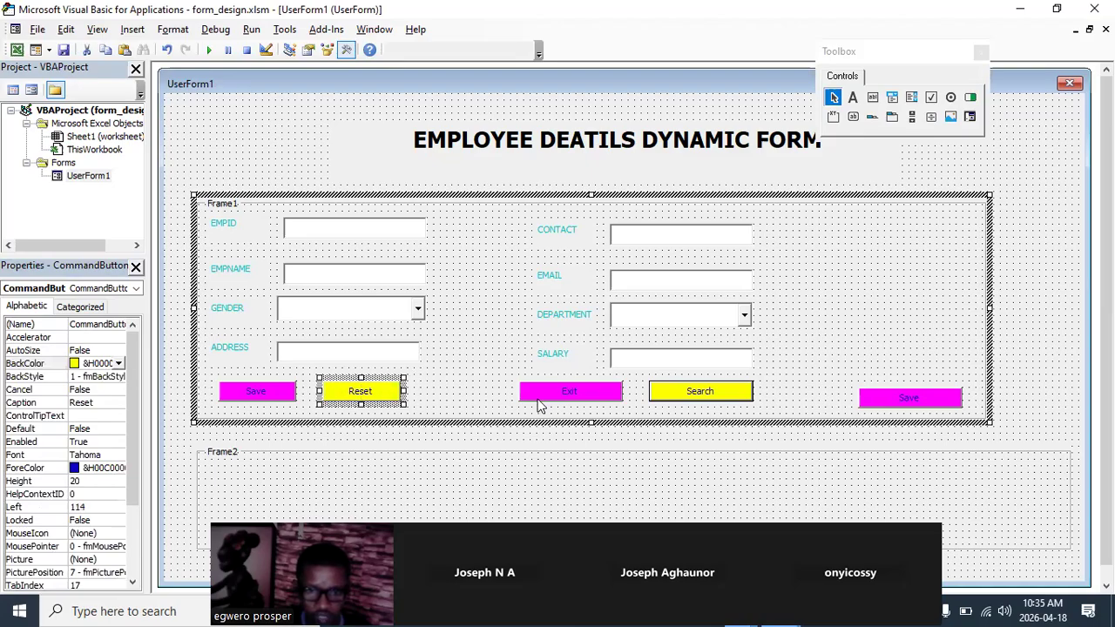
Narrow the Exit button and move it beside Reset, and move the Search button to about 300 from Frame1's left edge.
click(573, 396)
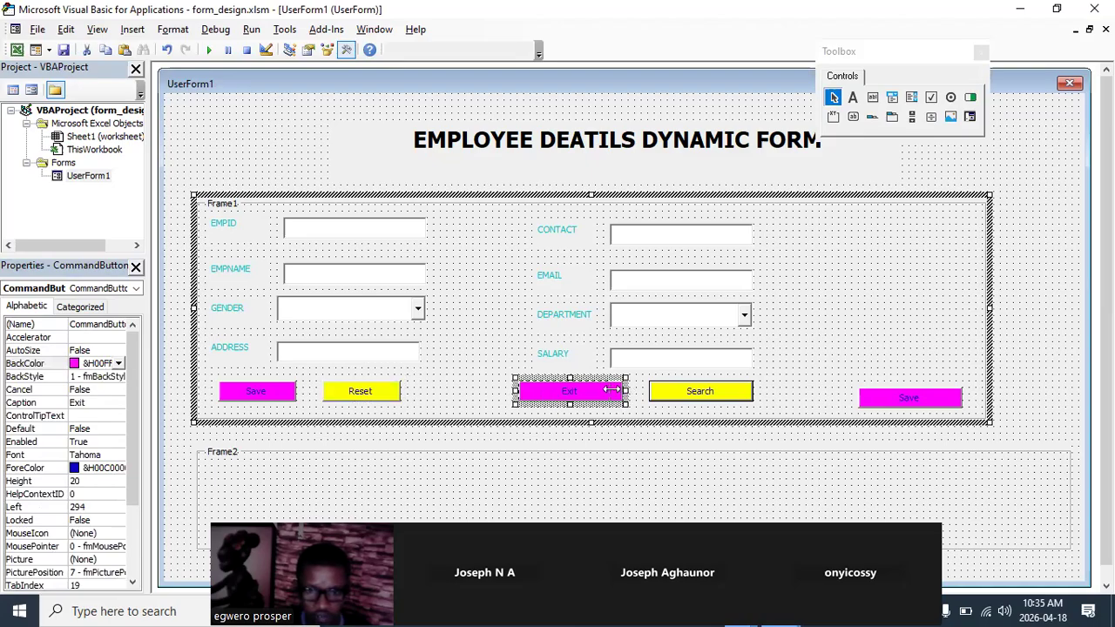
drag(601, 388, 466, 401)
drag(681, 401, 558, 400)
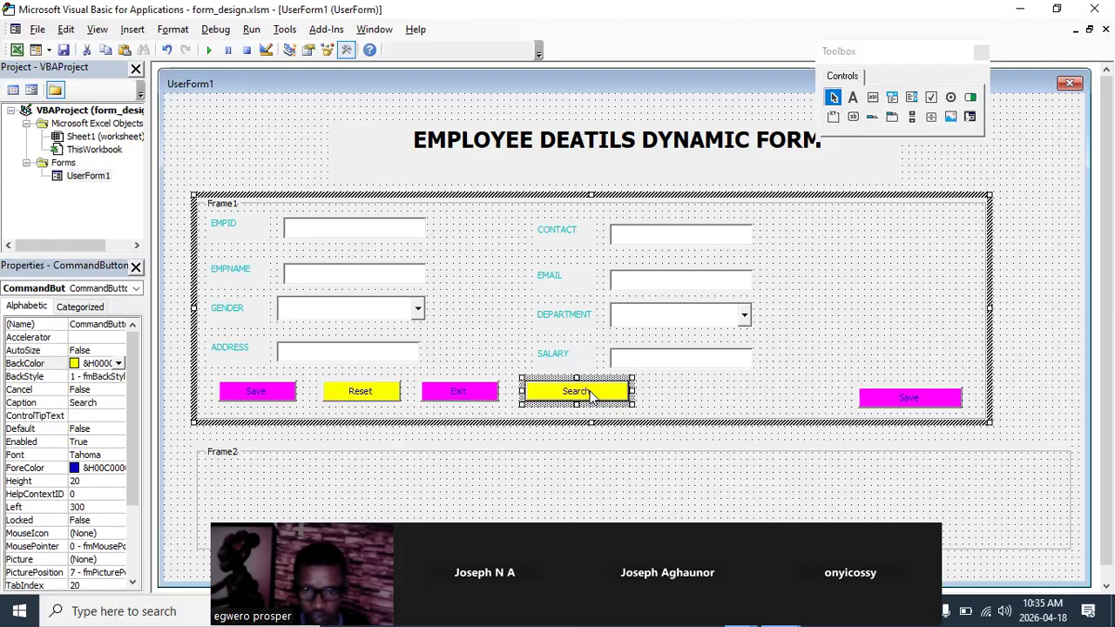
click(591, 393)
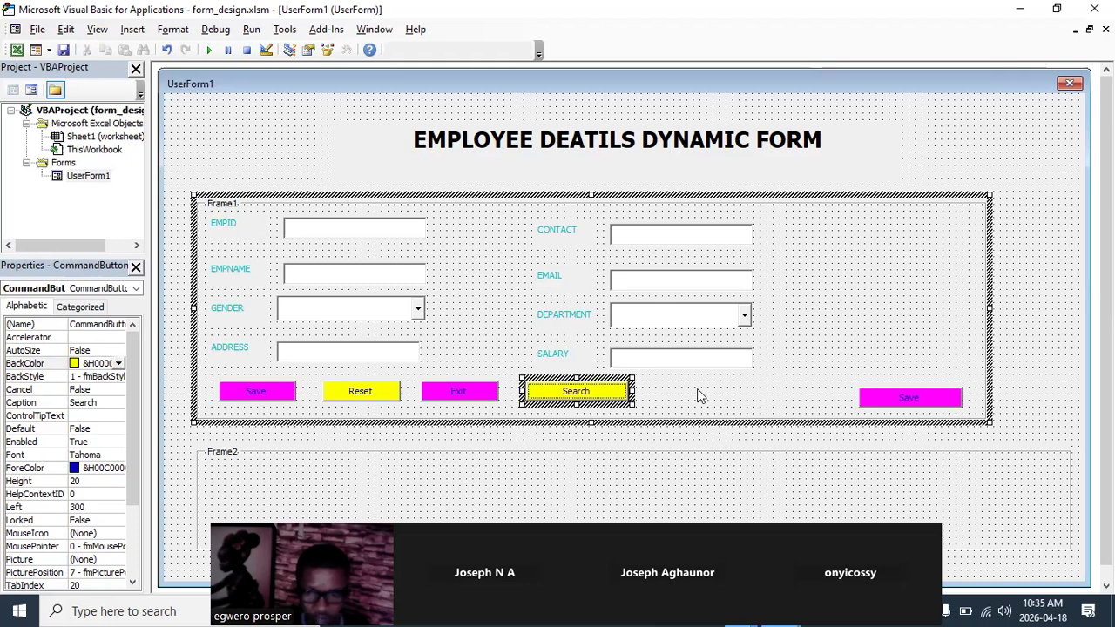
Duplicate the far-right Save button and place the copy beside Search, about 408 from Frame1's left edge.
click(892, 401)
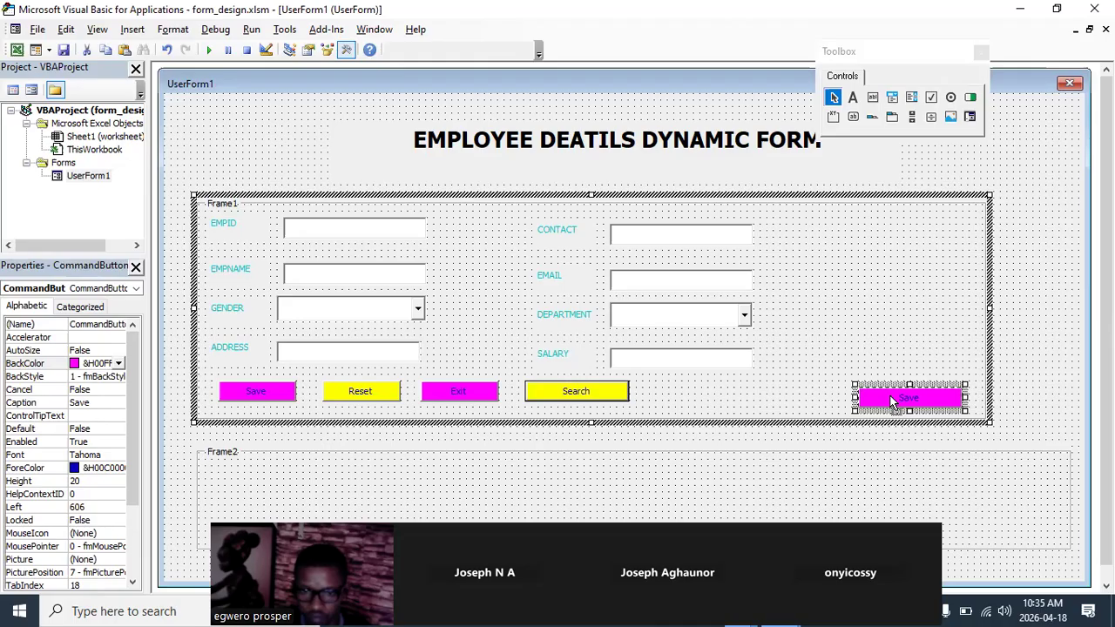
right_click(892, 402)
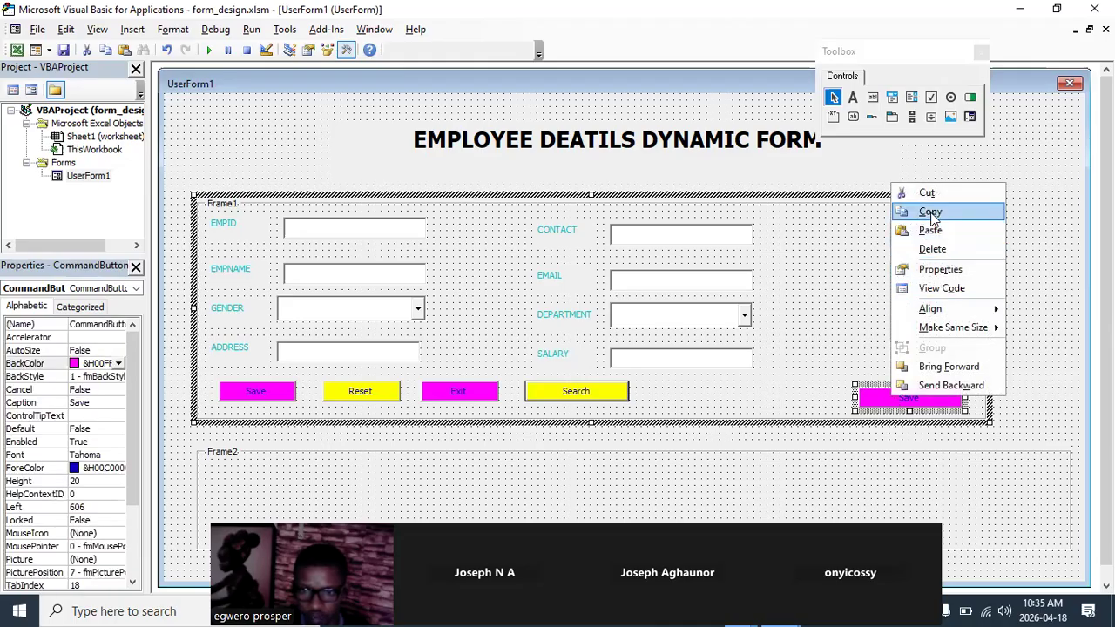
click(911, 214)
right_click(905, 397)
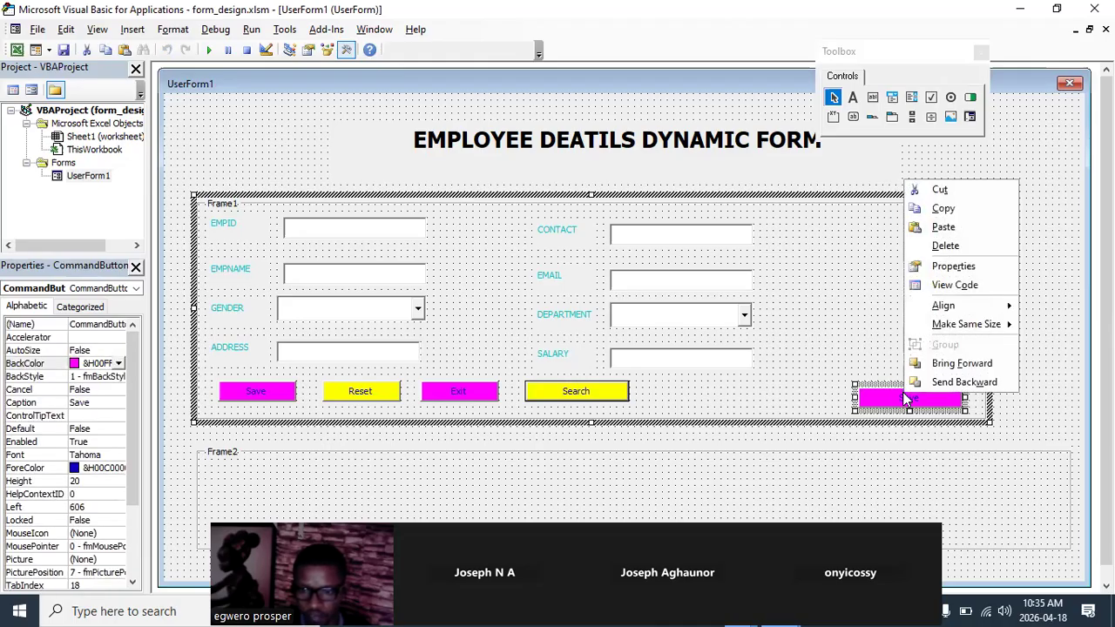
click(944, 228)
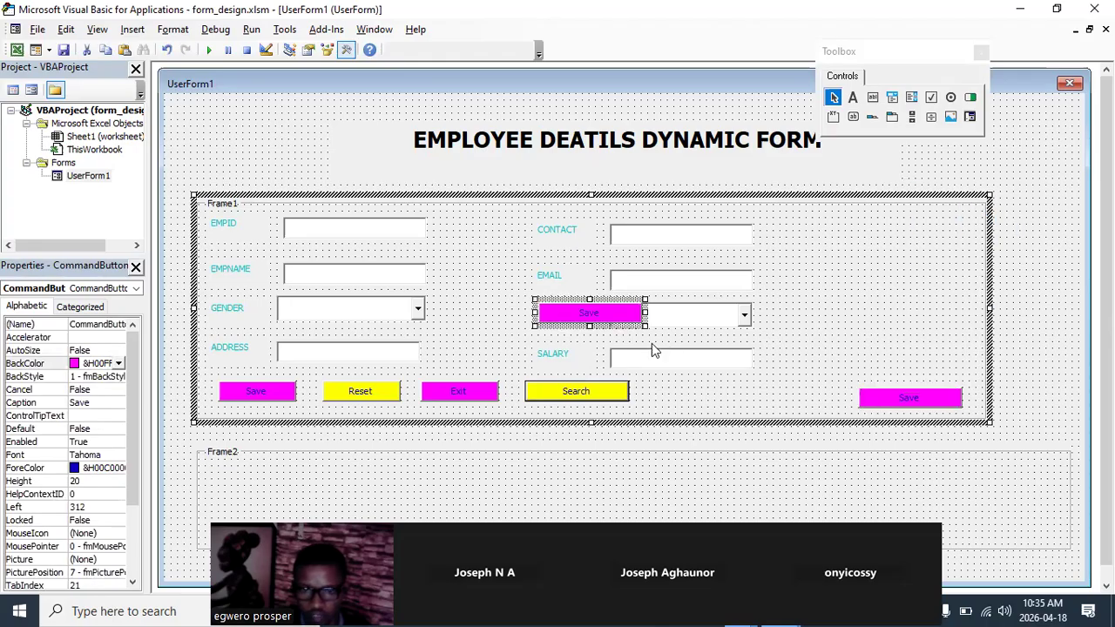
drag(598, 312, 708, 393)
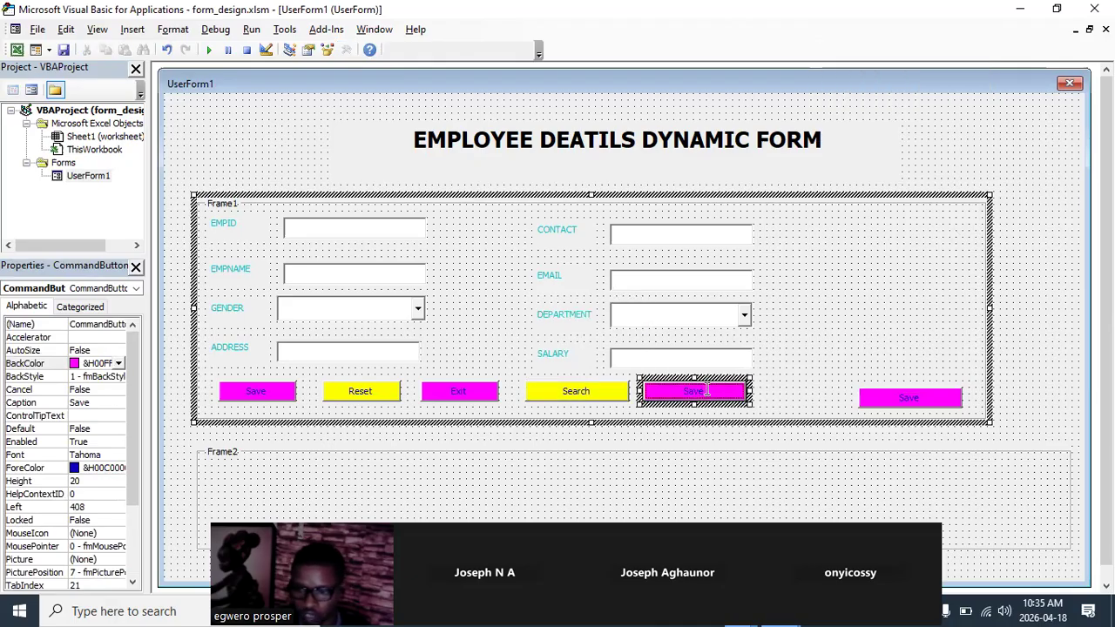
Set the caption of the copied button beside Search to Update.
double_click(89, 400)
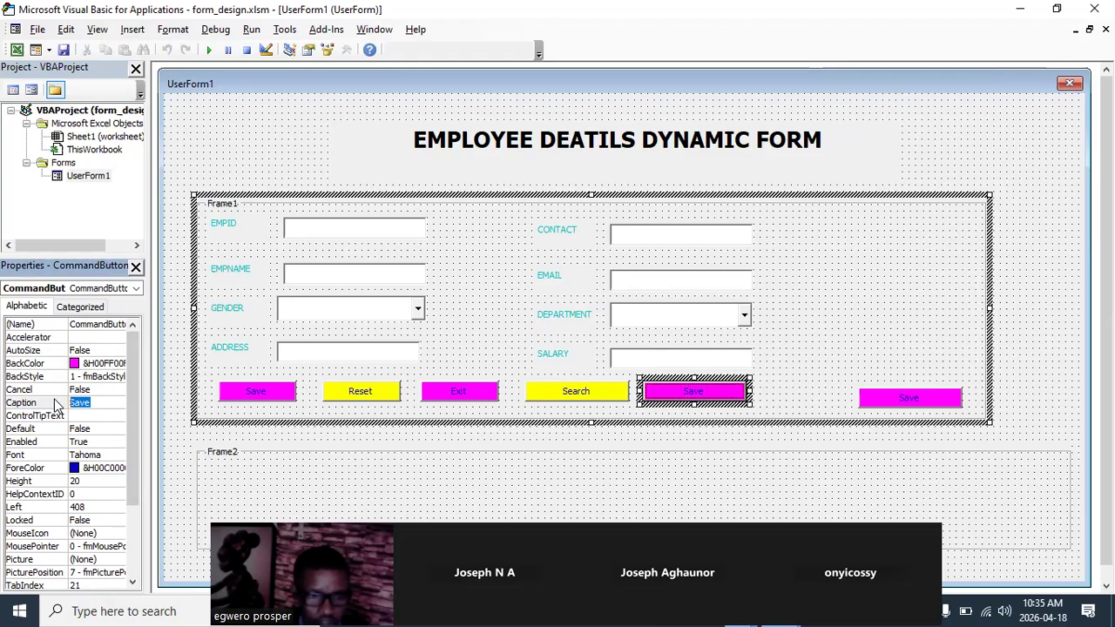
text(U)
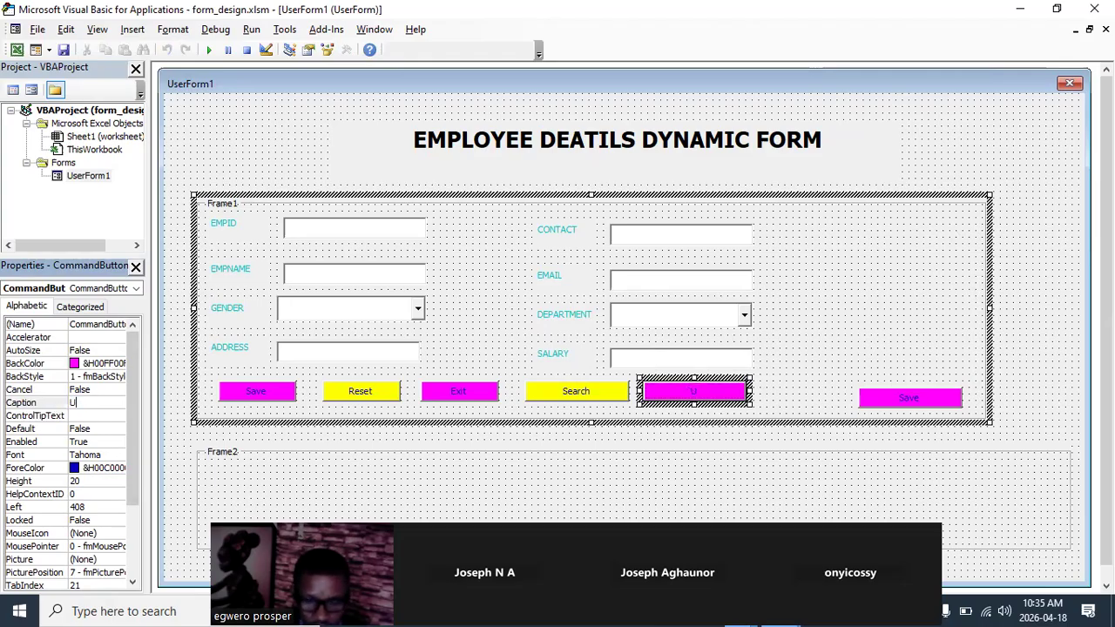
text(pdate)
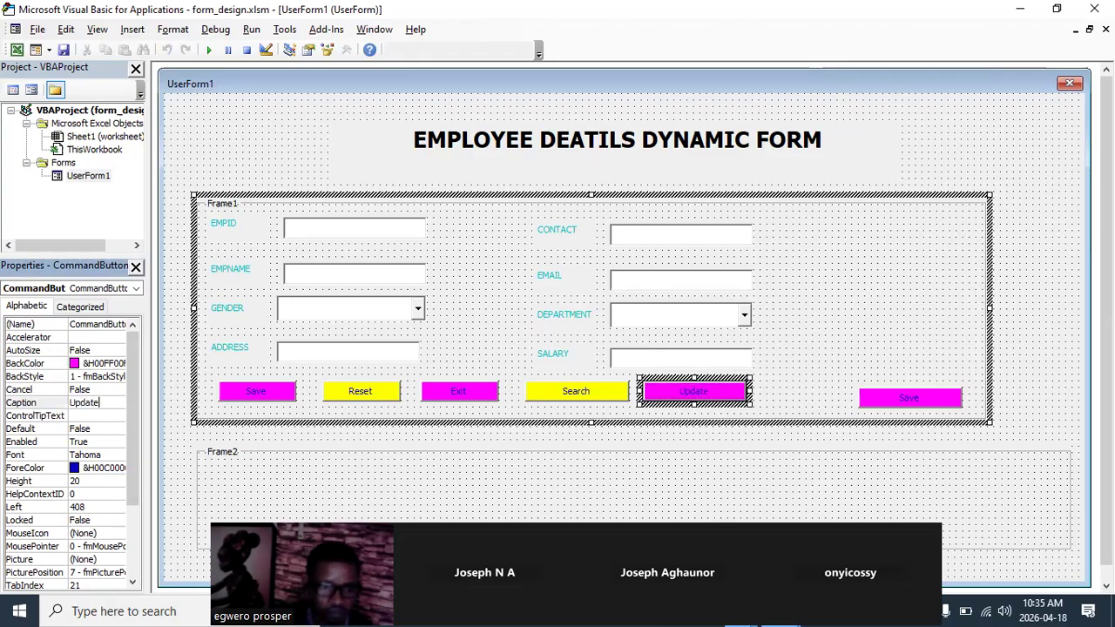
click(800, 405)
Move the far-right Save button to about 594 from Frame1's left edge, in line with the row, and set its caption to Delete.
drag(890, 408, 876, 404)
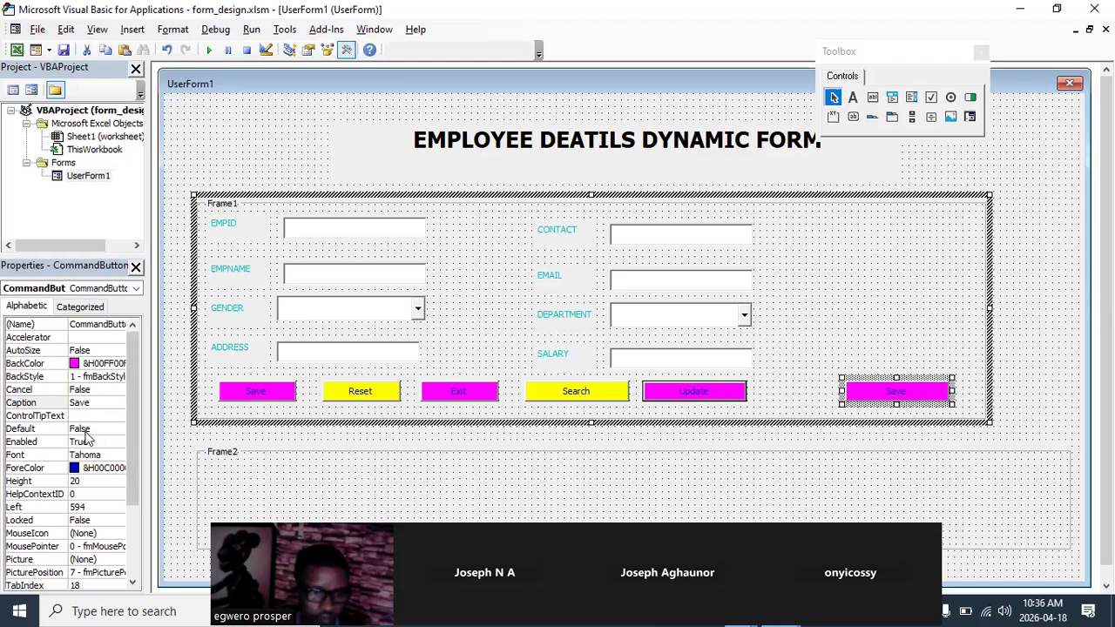
click(99, 404)
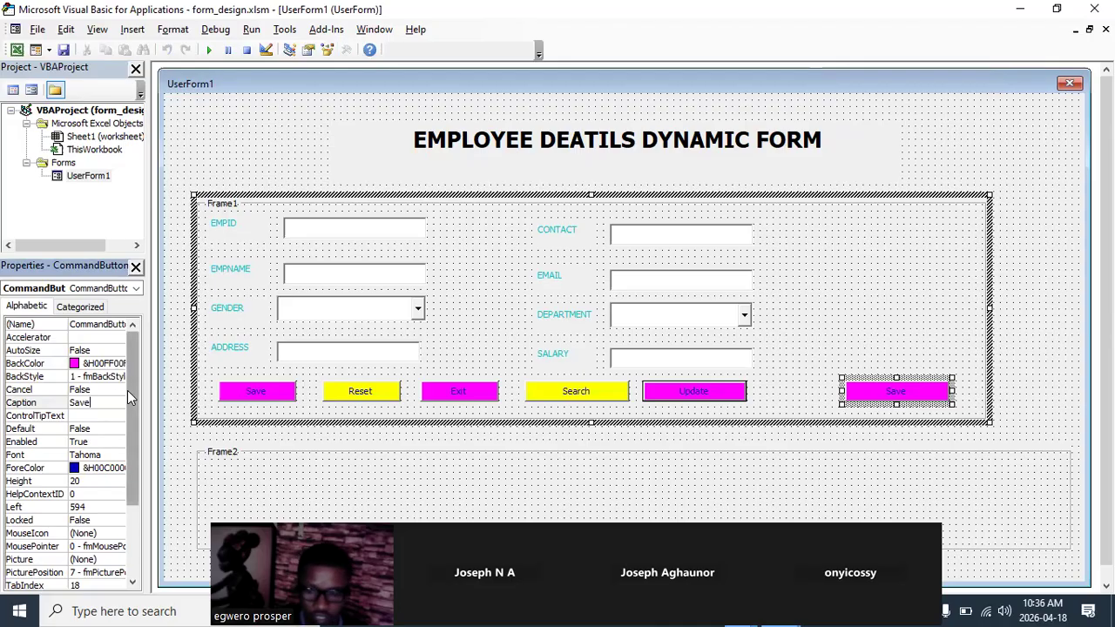
key(BackSpace)
key(BackSpace)
key(BackSpace)
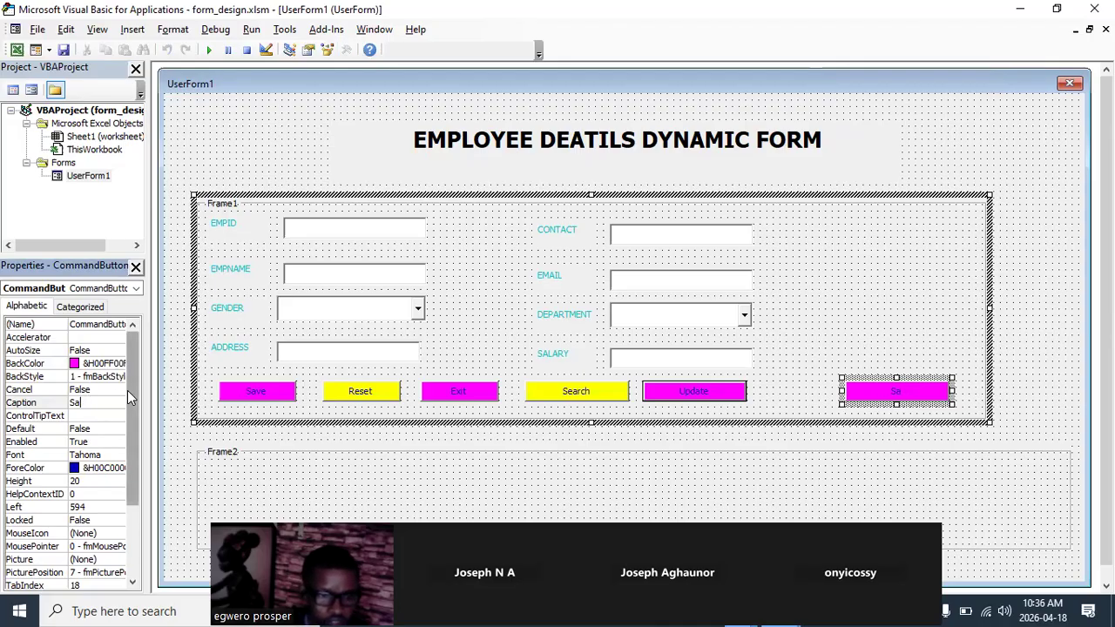
key(BackSpace)
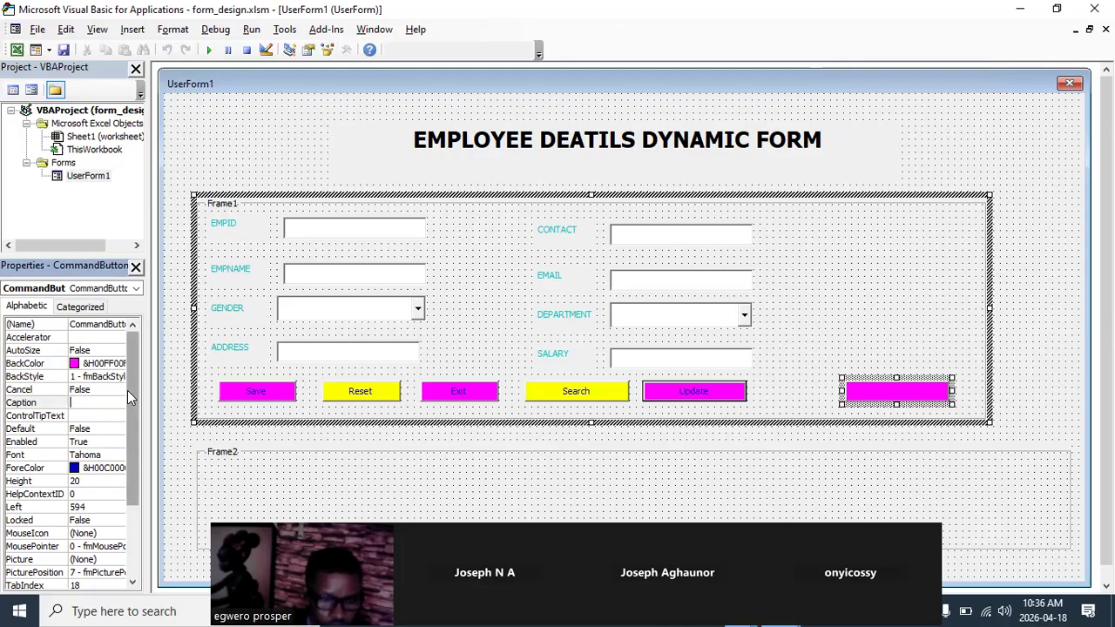
text(Delete)
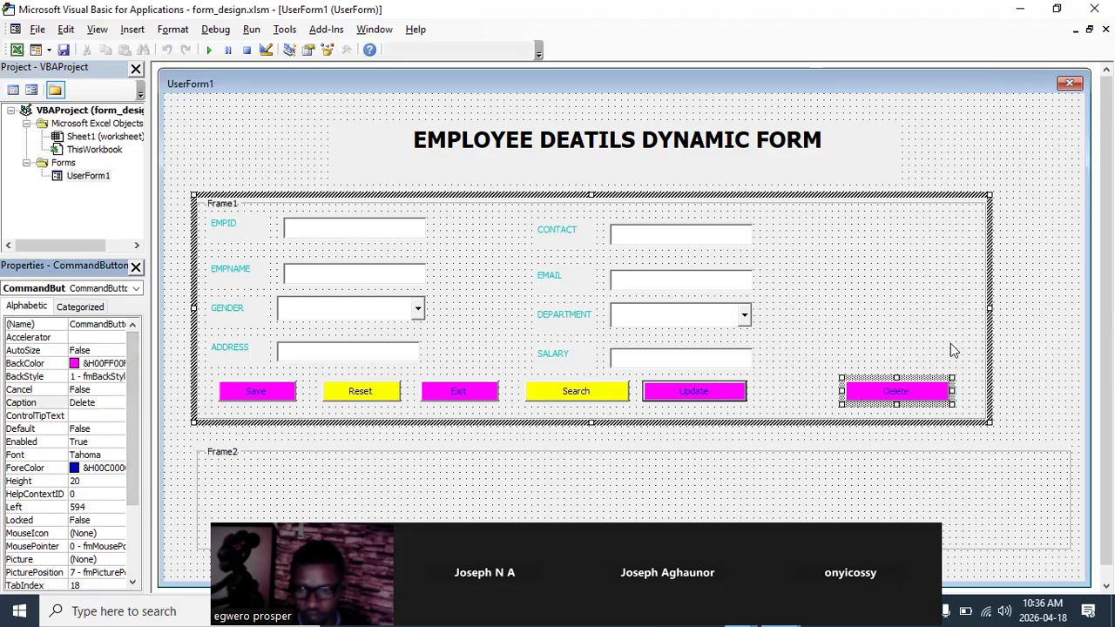
click(896, 319)
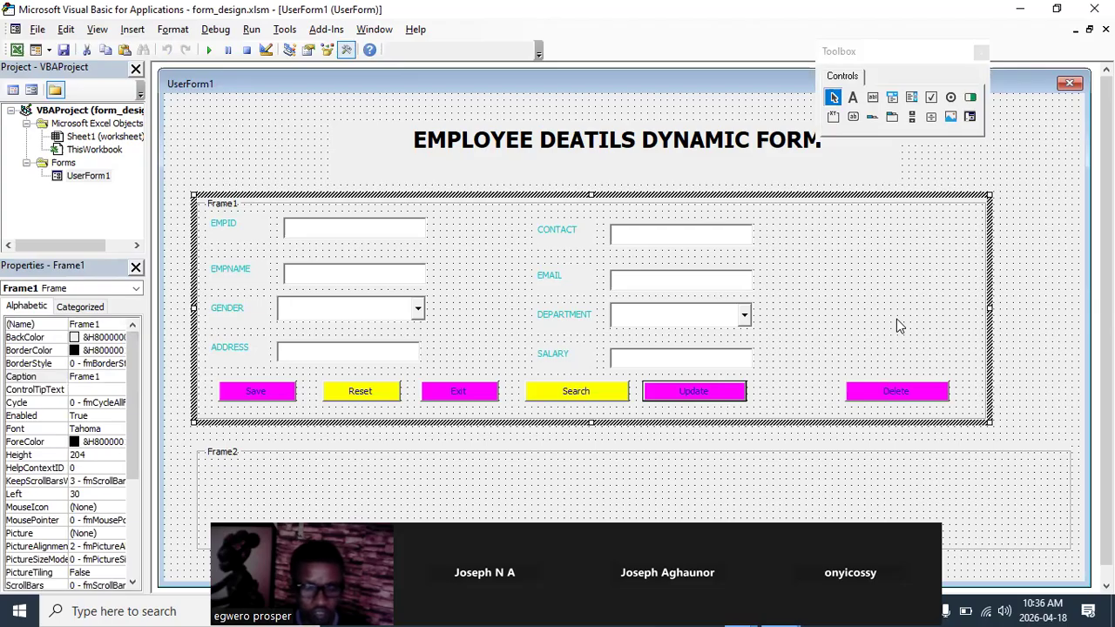
Space out the last two buttons, moving Update to about 426 and Delete to about 582 from Frame1's left edge.
click(897, 393)
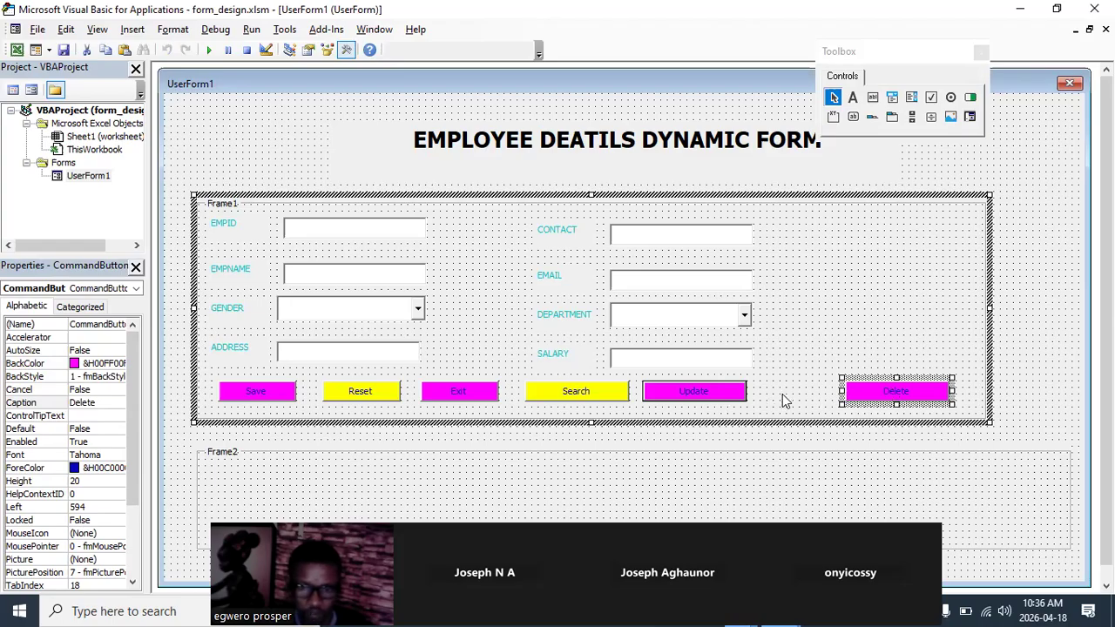
click(716, 399)
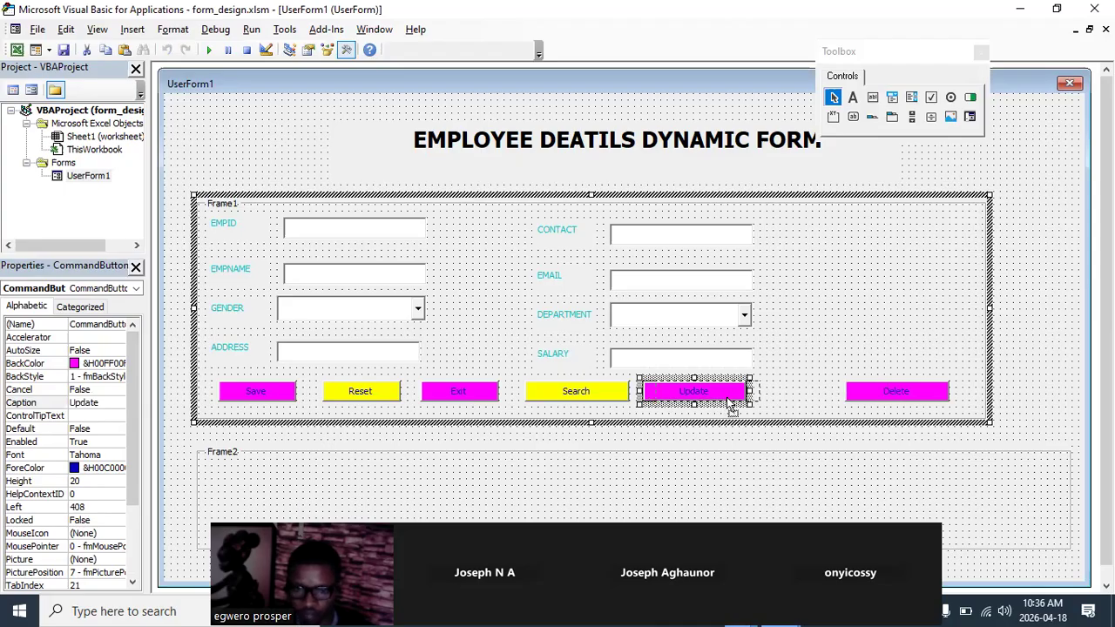
drag(730, 403, 736, 402)
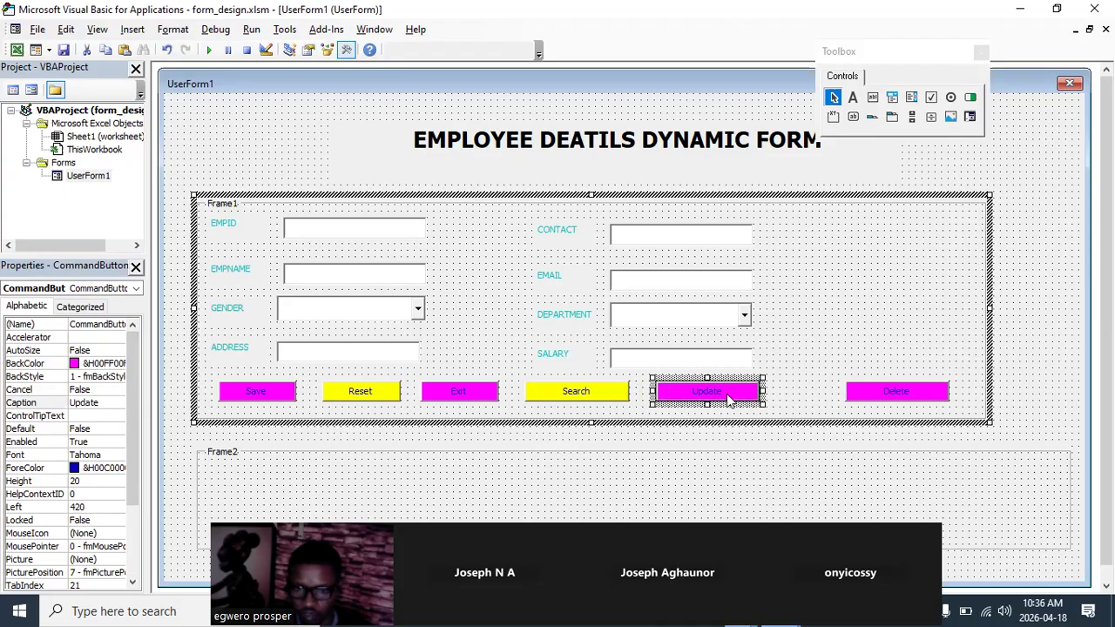
drag(734, 401, 735, 401)
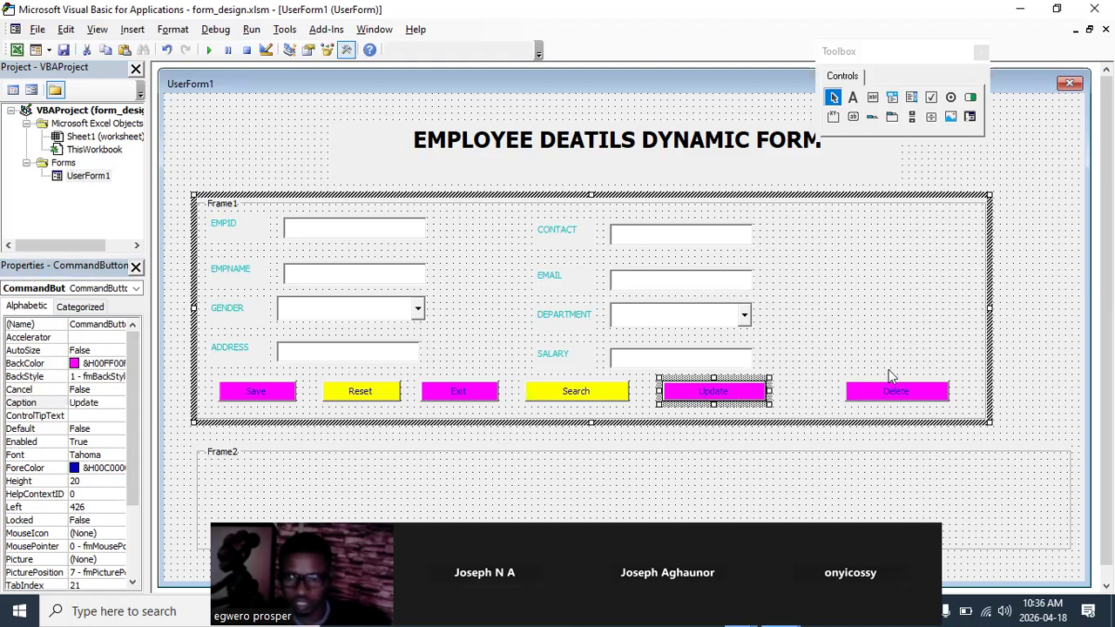
click(881, 395)
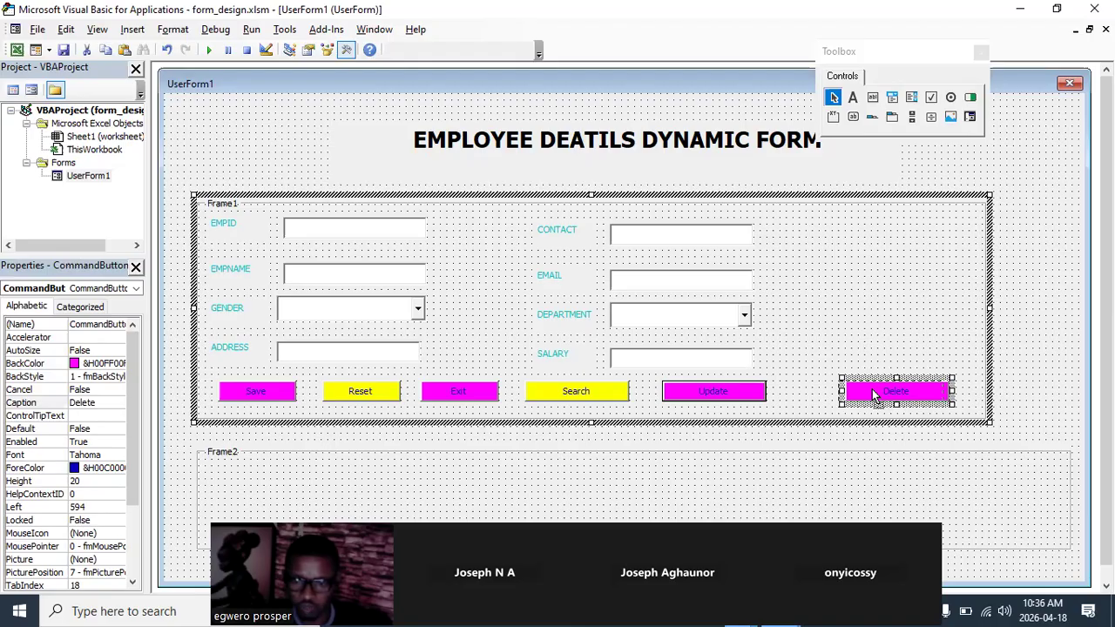
drag(869, 393, 869, 393)
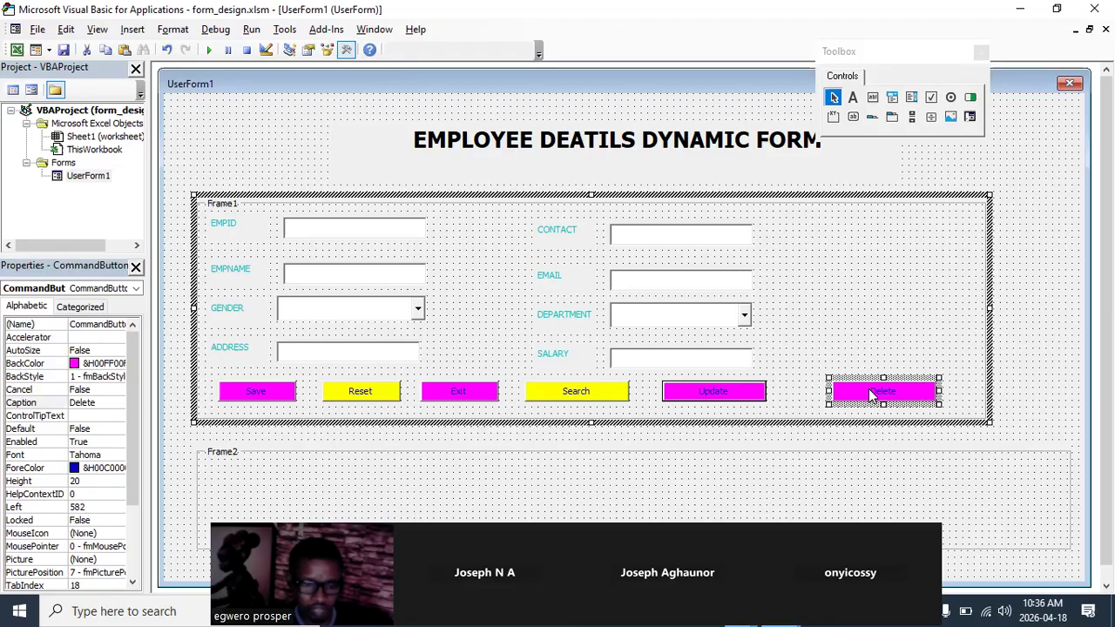
Set the Name property of the Save button to cmdSave.
click(267, 397)
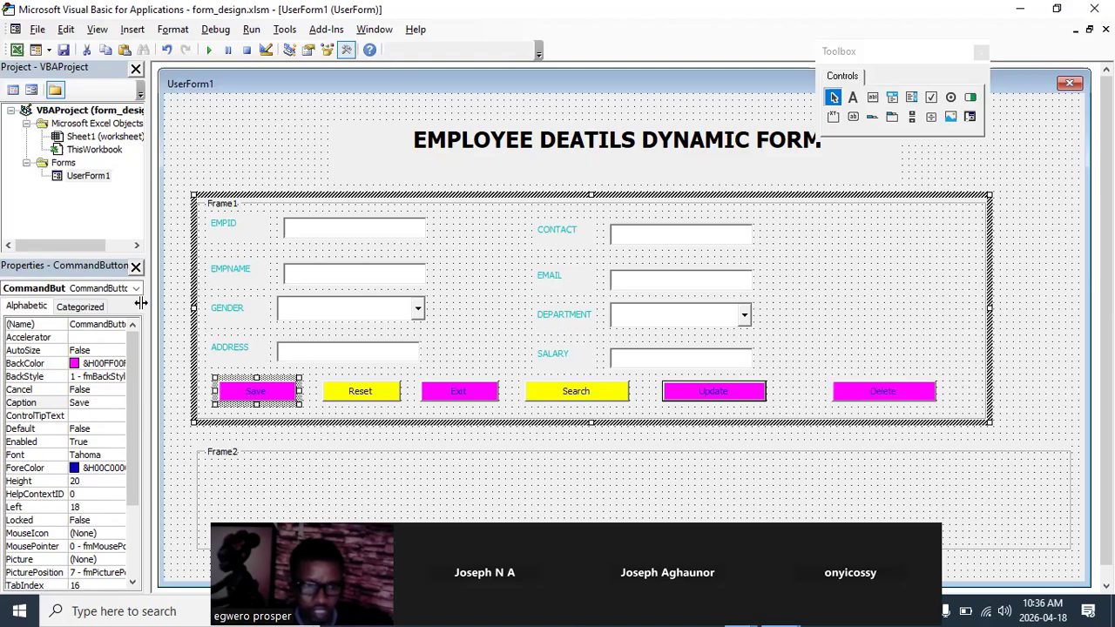
click(86, 324)
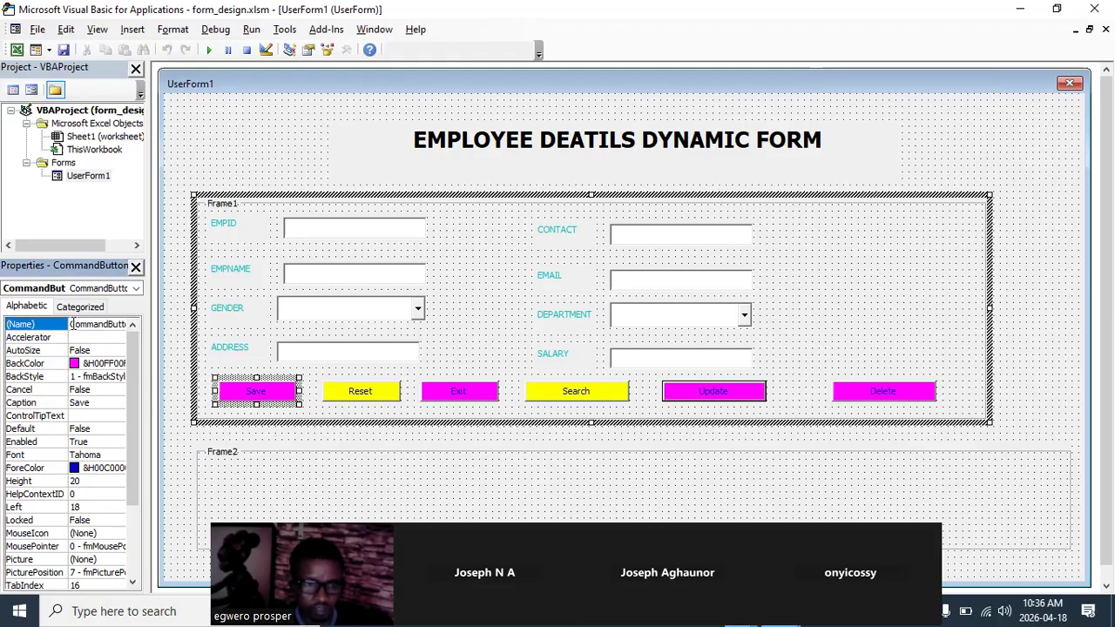
drag(71, 324, 174, 324)
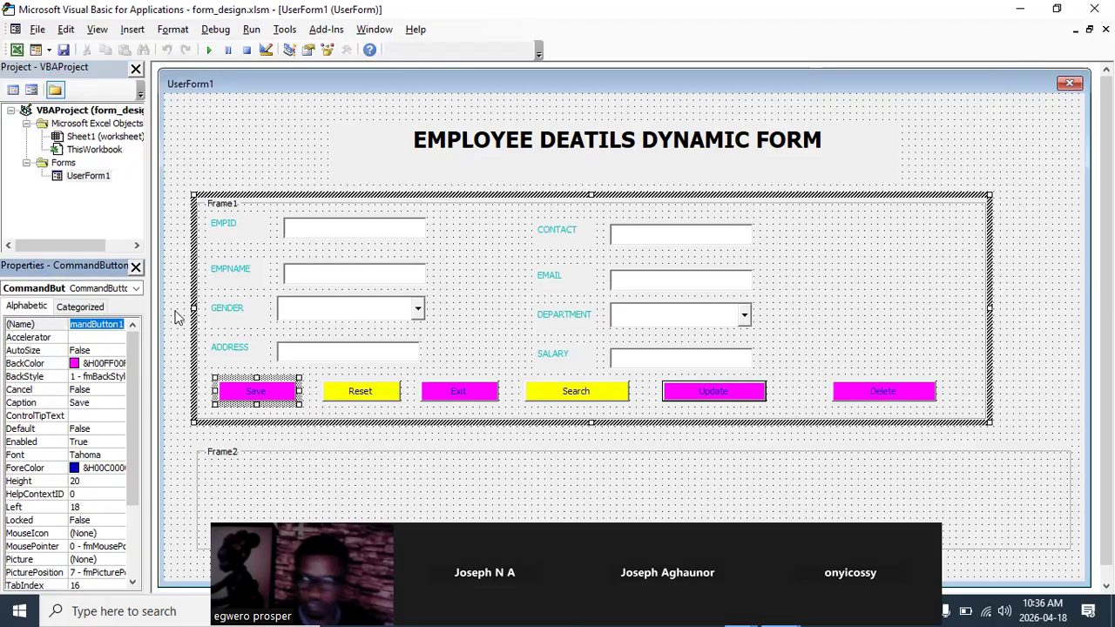
key(BackSpace)
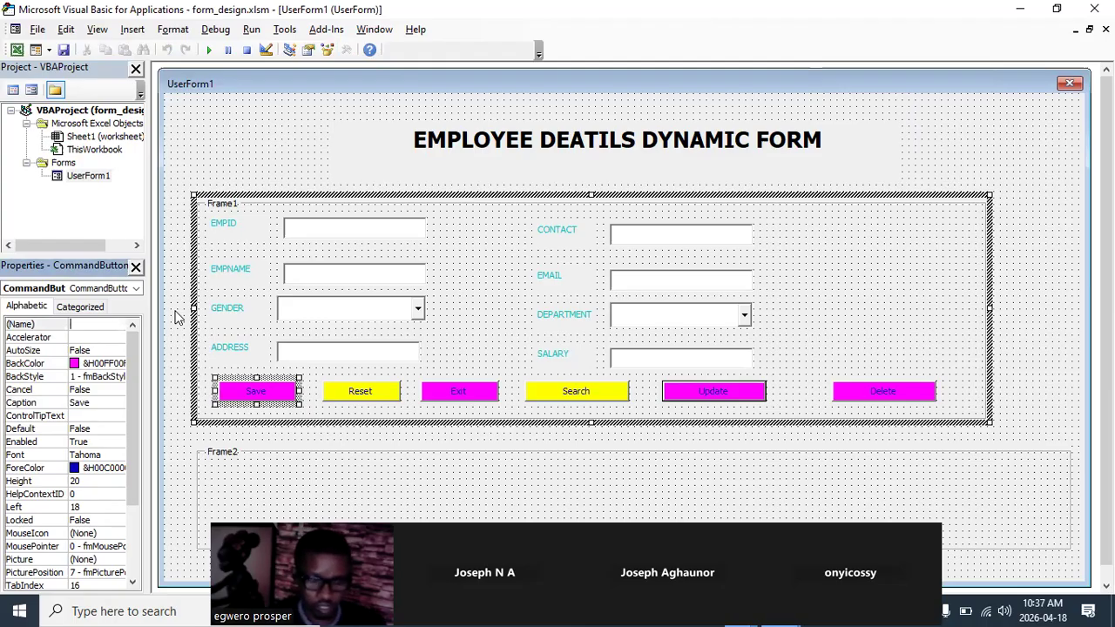
text(c)
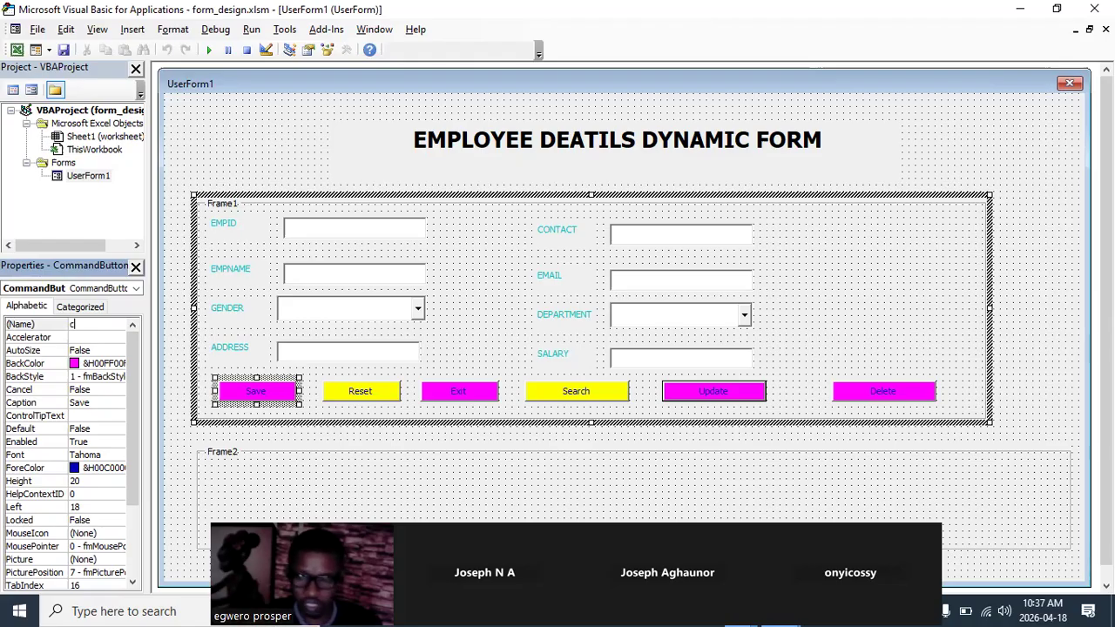
text(m)
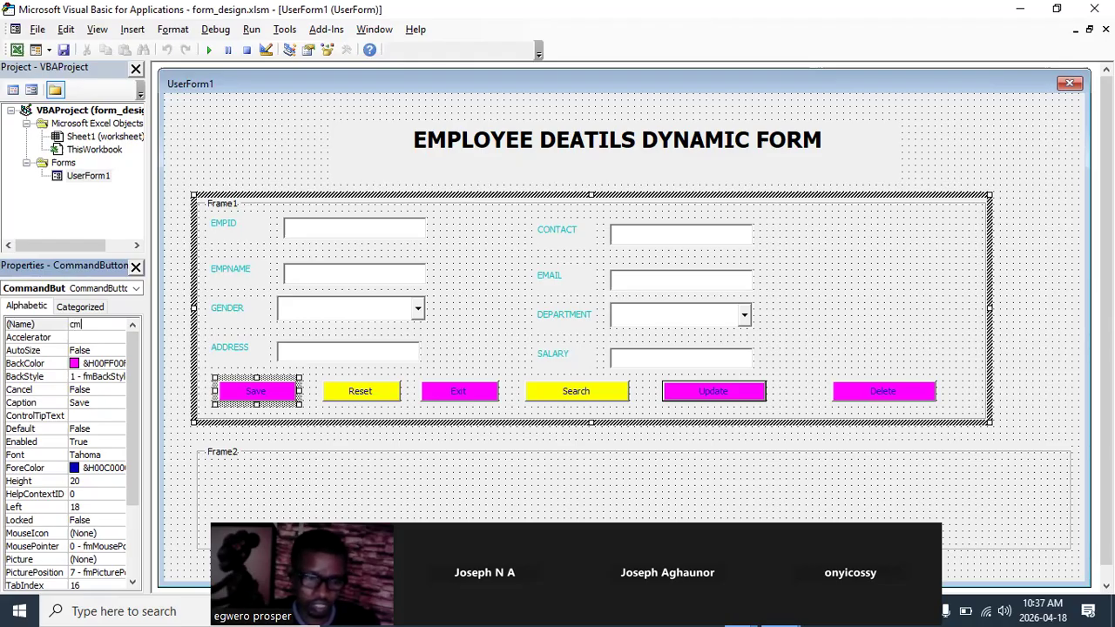
text(d)
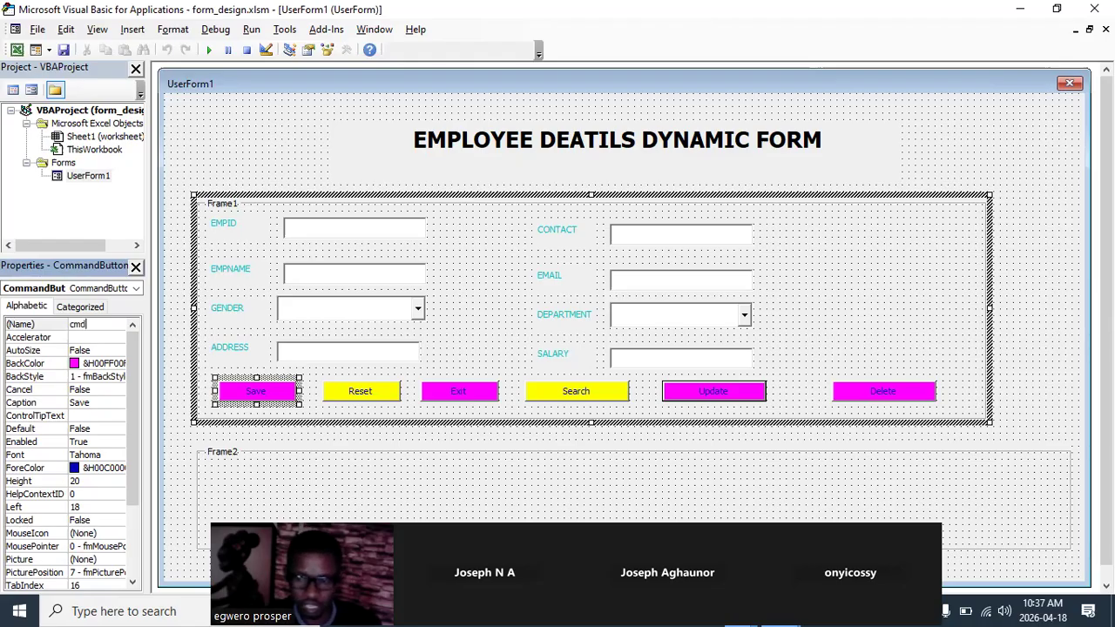
text(S)
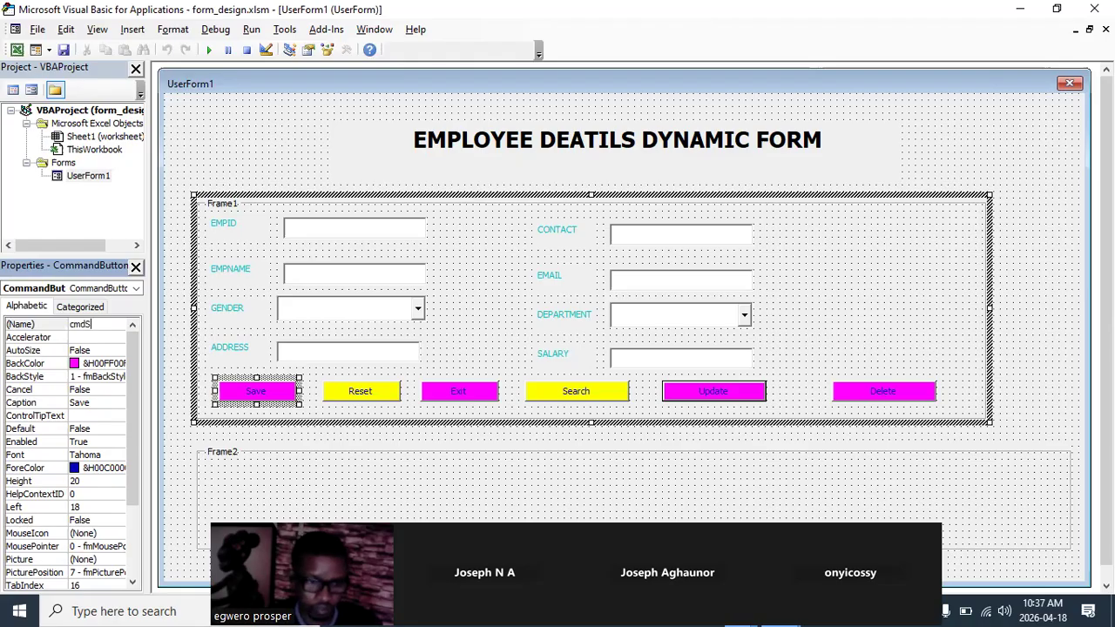
text(ave)
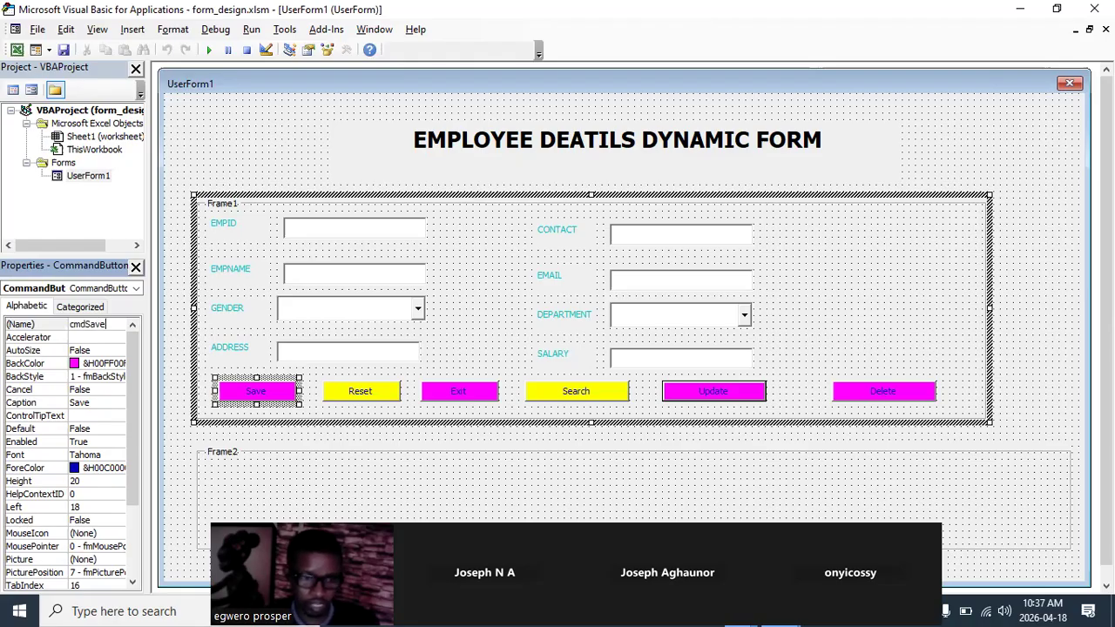
Set the Name property of the yellow Reset button to cmdReset.
click(352, 398)
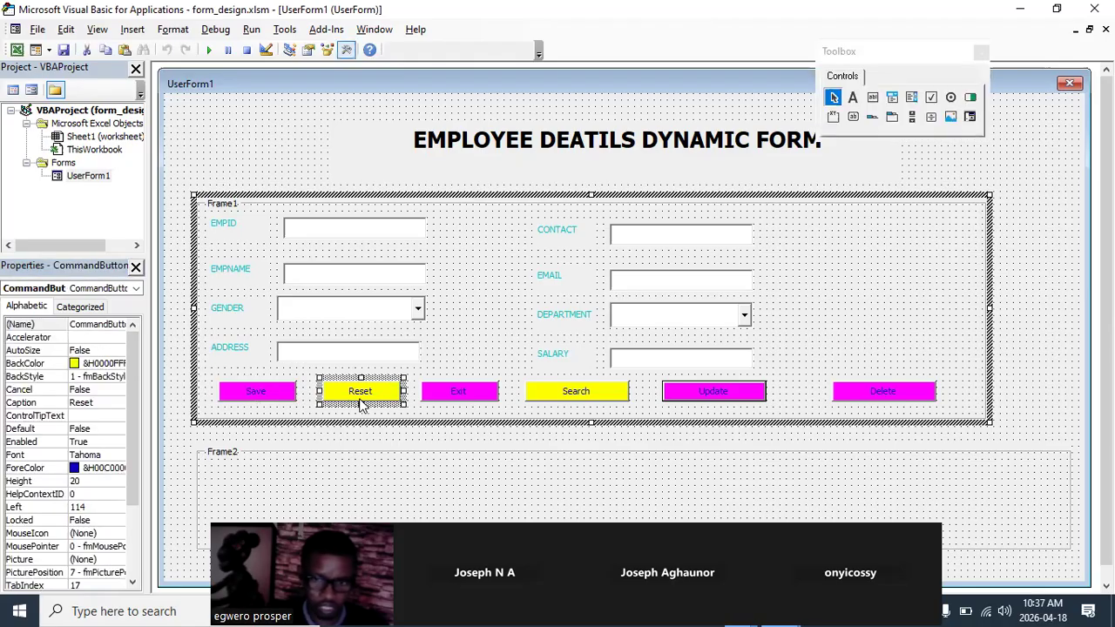
click(384, 397)
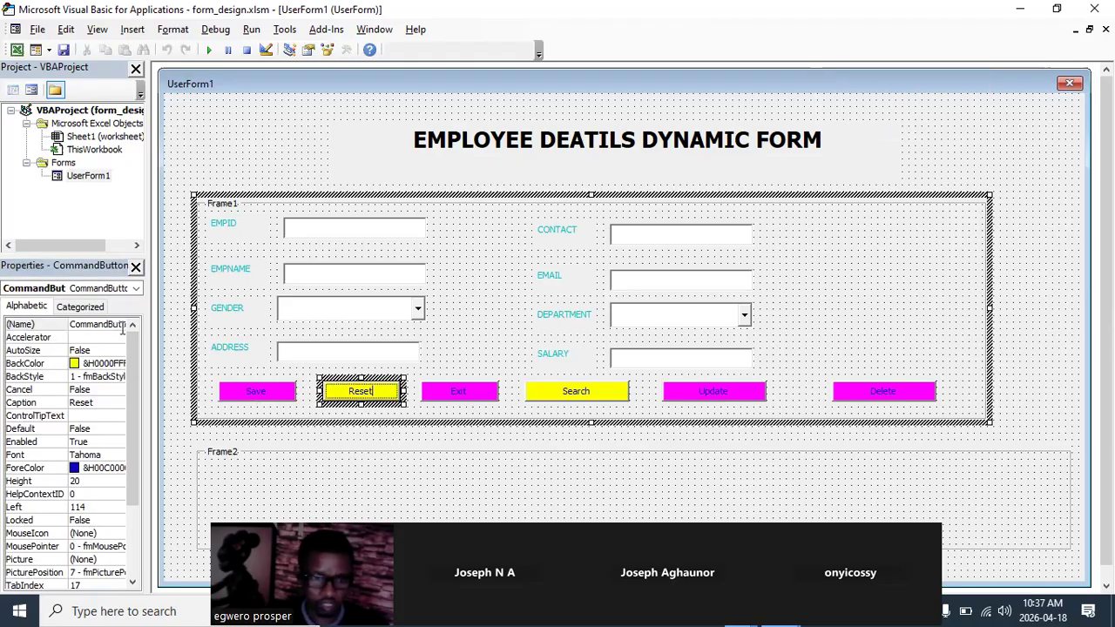
drag(124, 324, 59, 318)
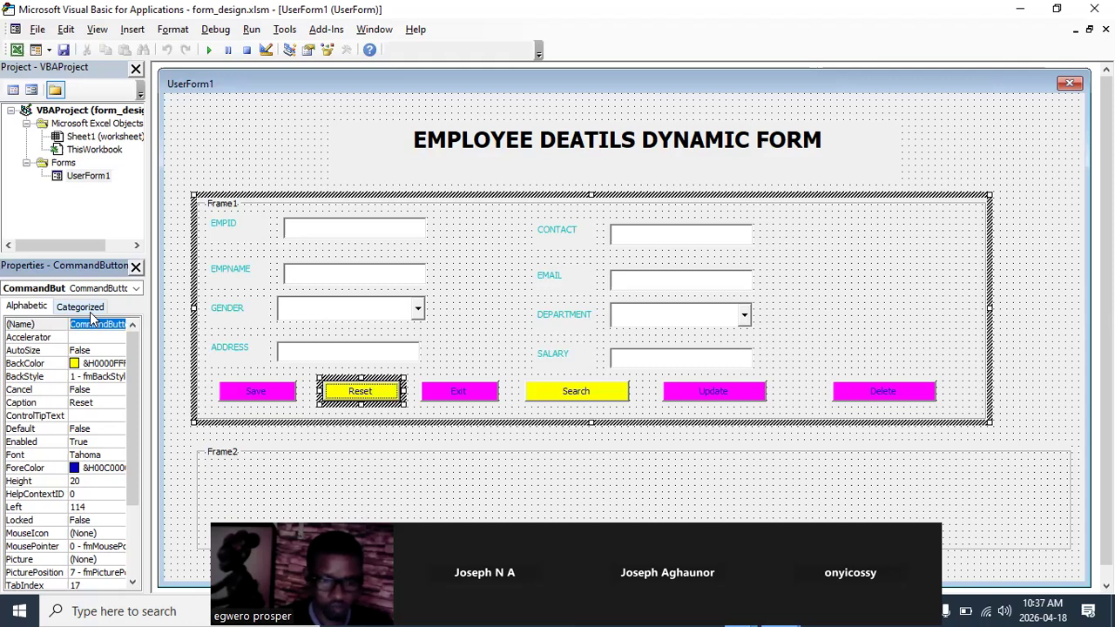
key(BackSpace)
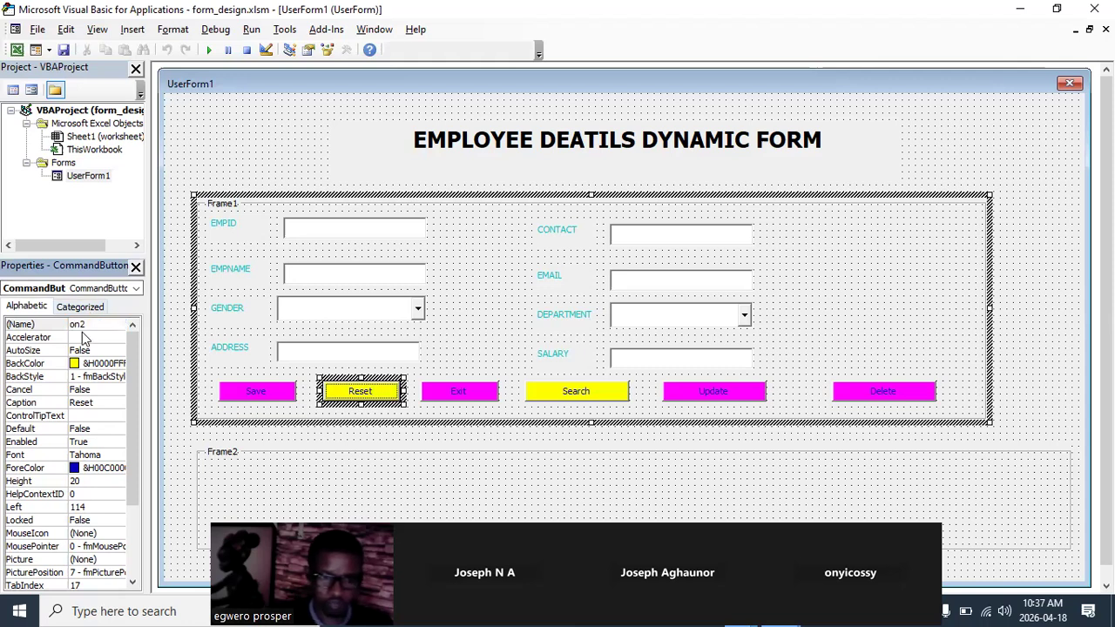
drag(91, 324, 64, 324)
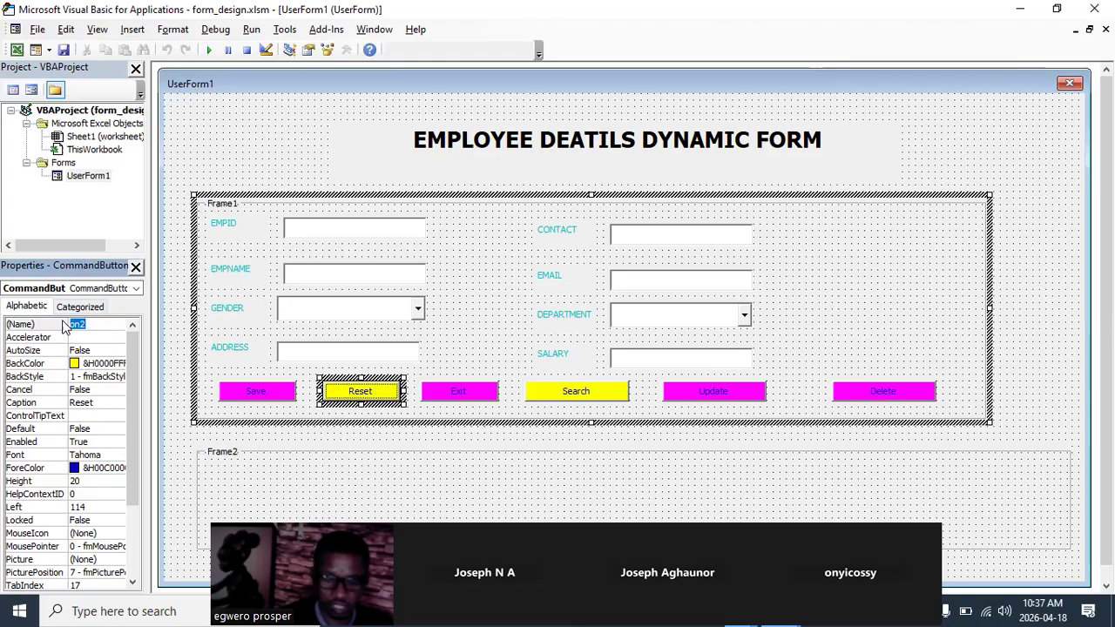
text(c)
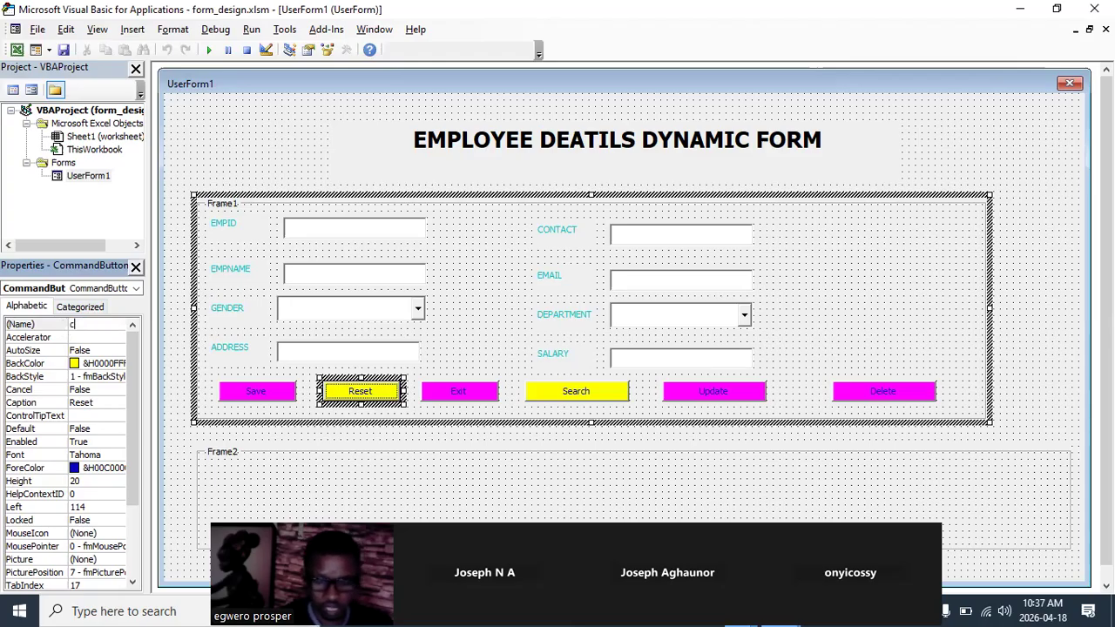
text(md)
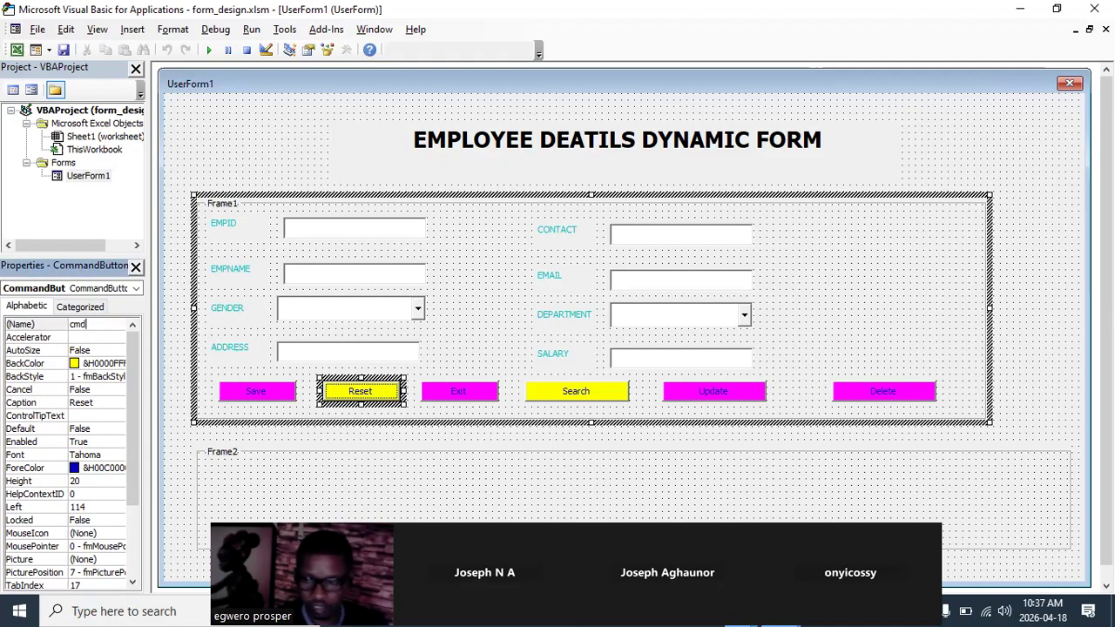
text(Reset)
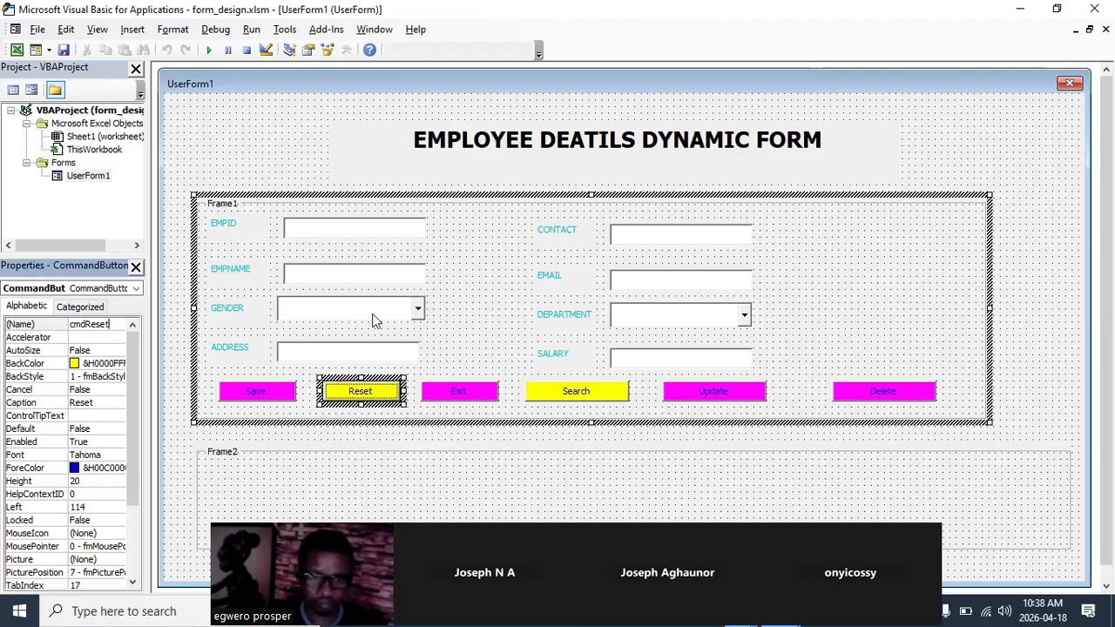
Set the Name property of the Exit button to cmdExit.
click(510, 369)
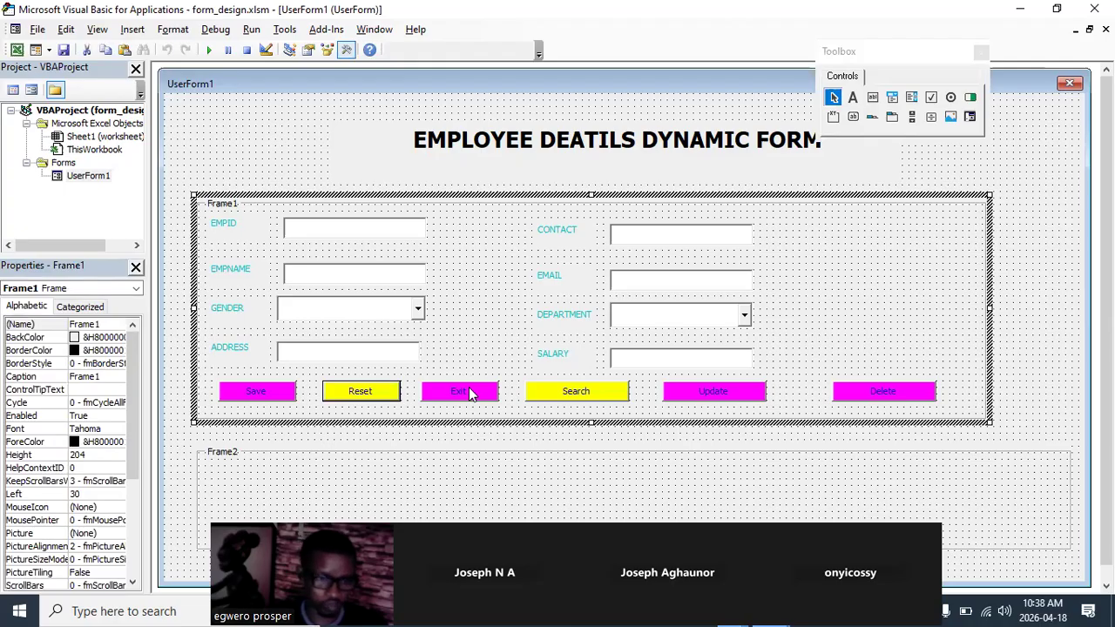
click(470, 393)
double_click(105, 326)
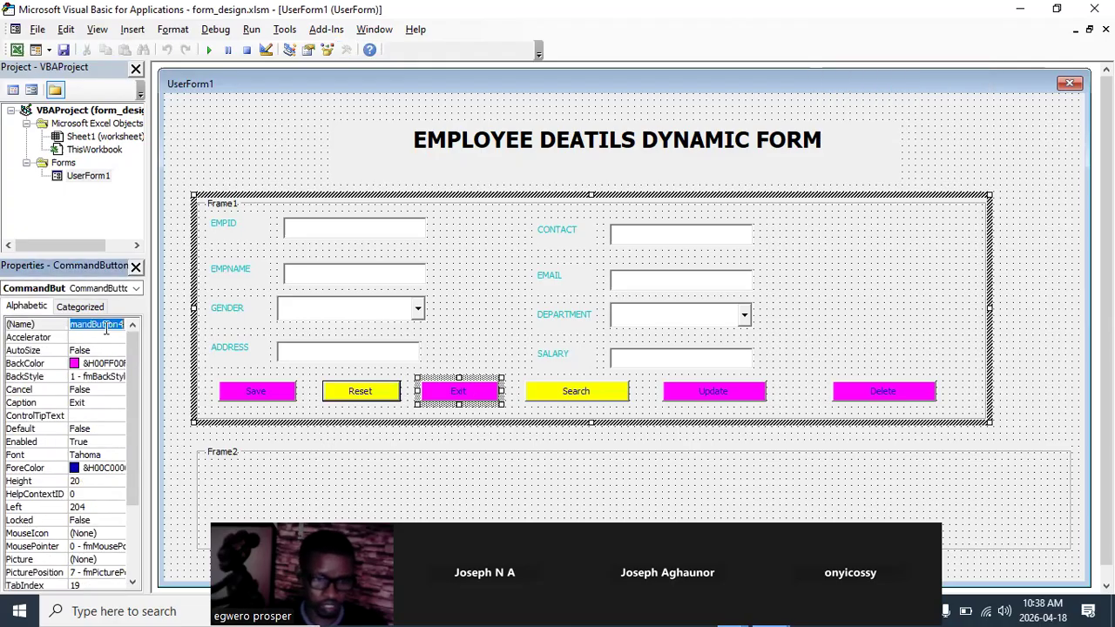
key(BackSpace)
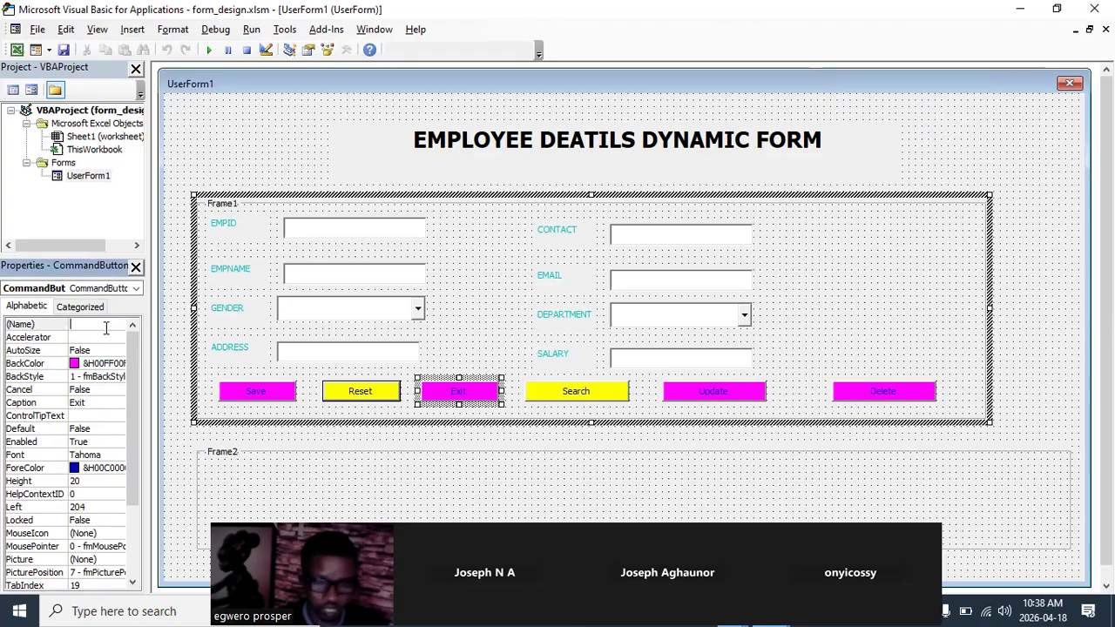
text(cmd)
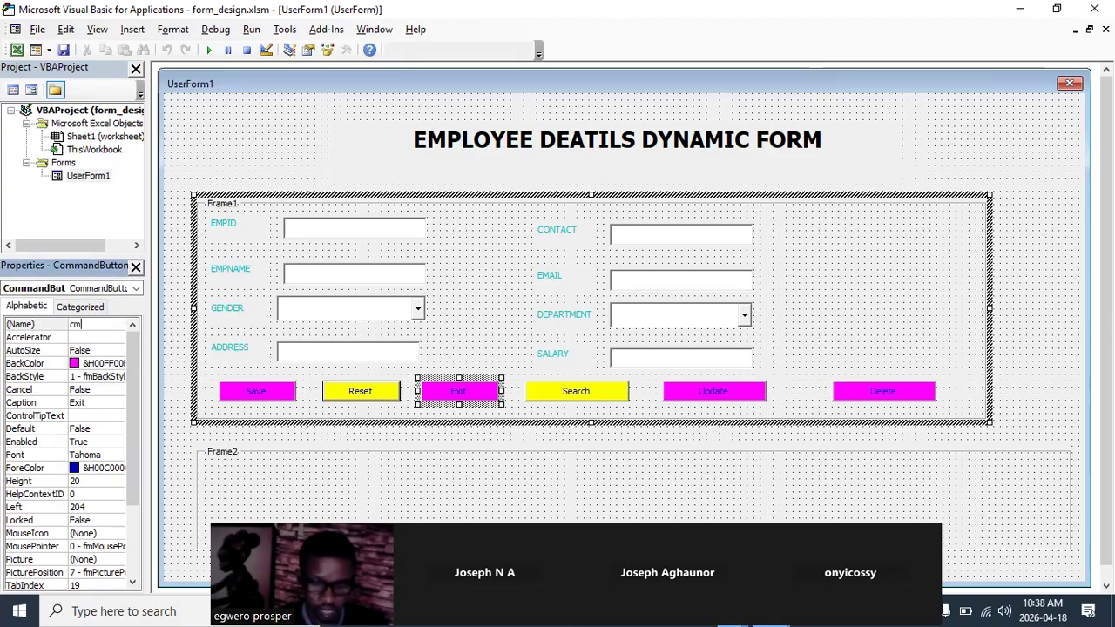
text(E)
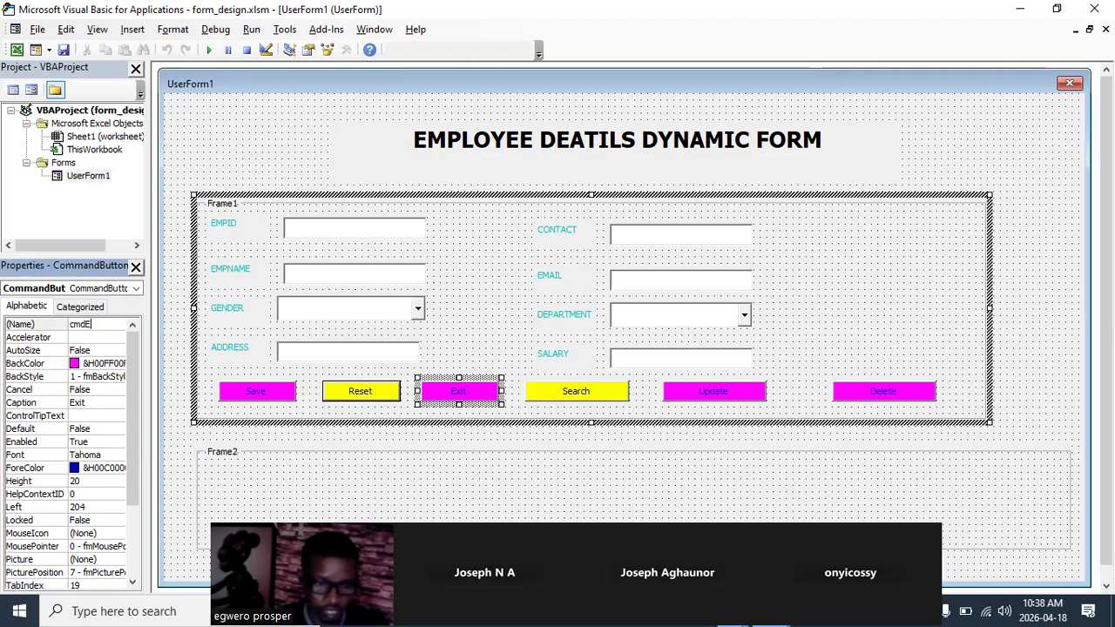
text(xit)
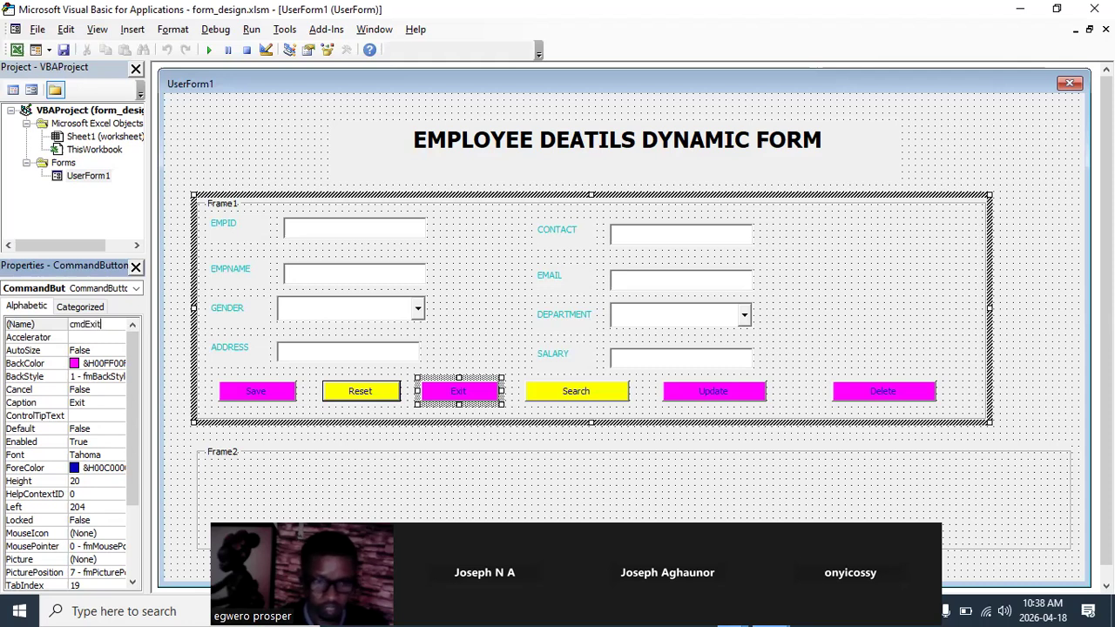
Set the Name property of the yellow Search button to cmdSearch.
click(596, 396)
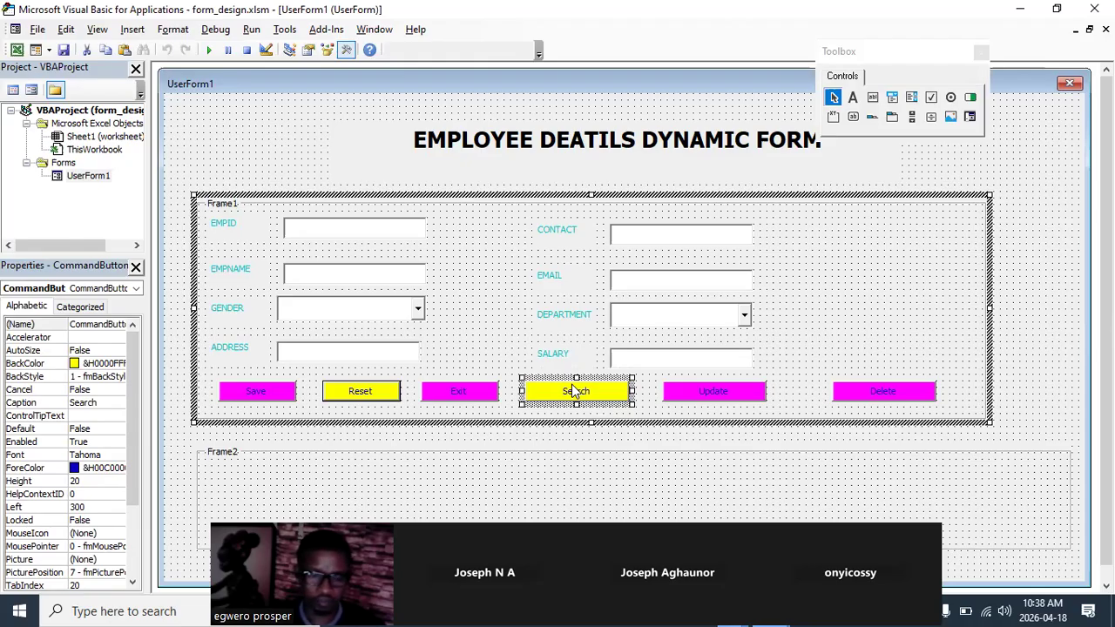
click(571, 384)
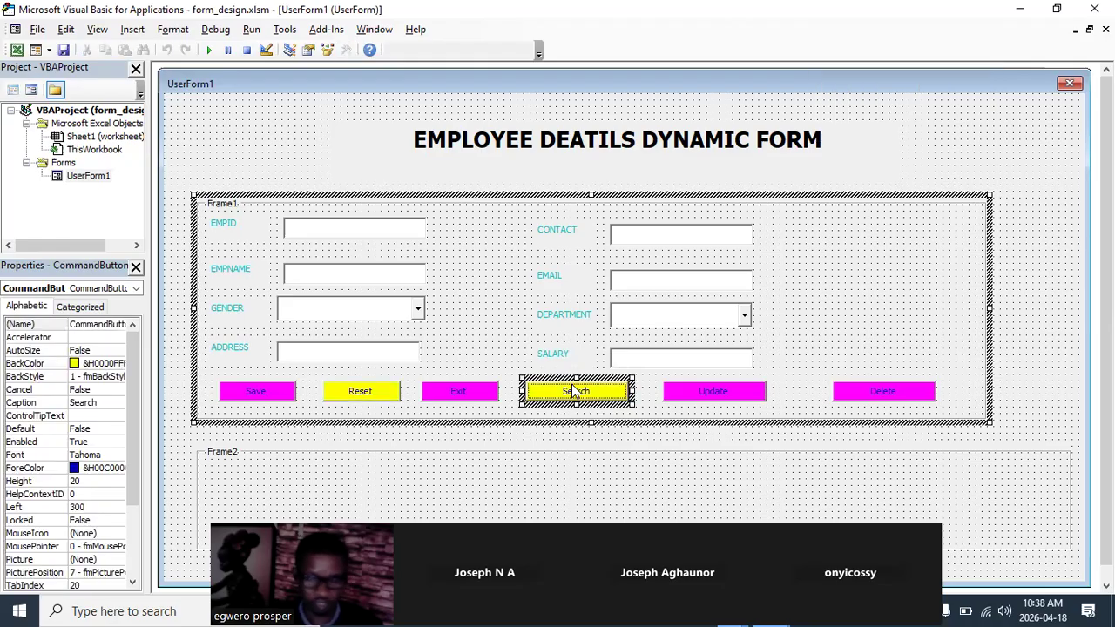
click(109, 324)
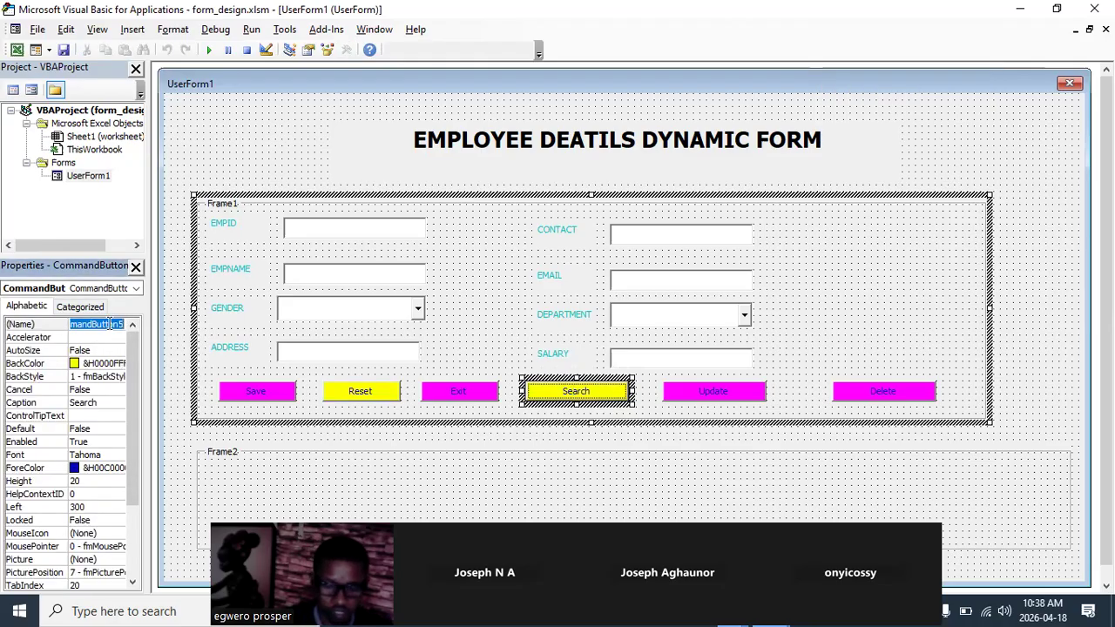
text(cmb)
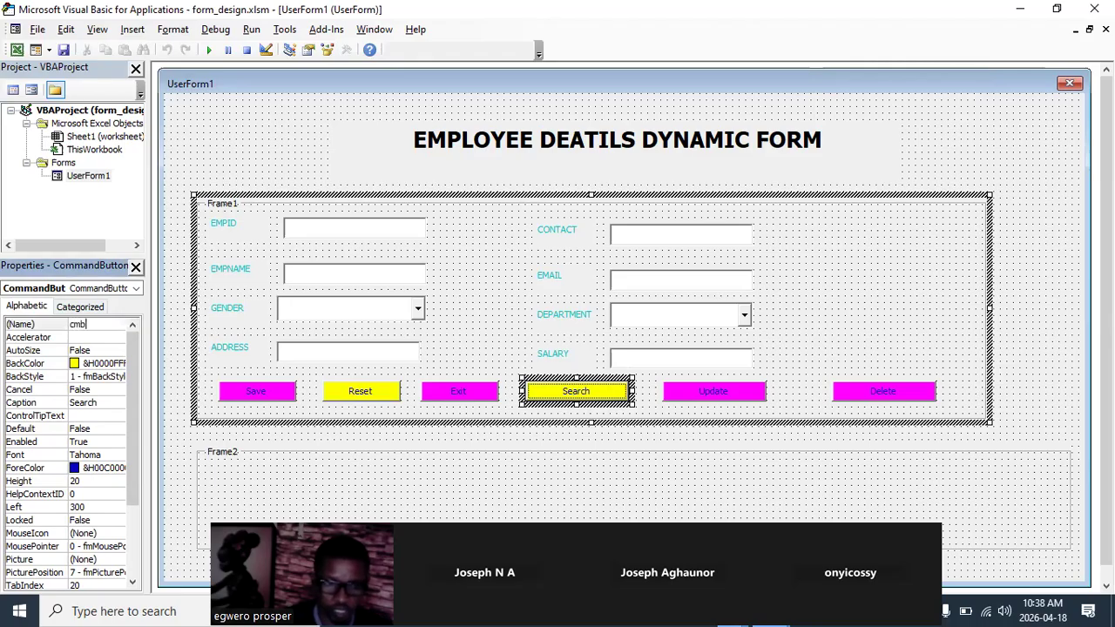
key(BackSpace)
text(d)
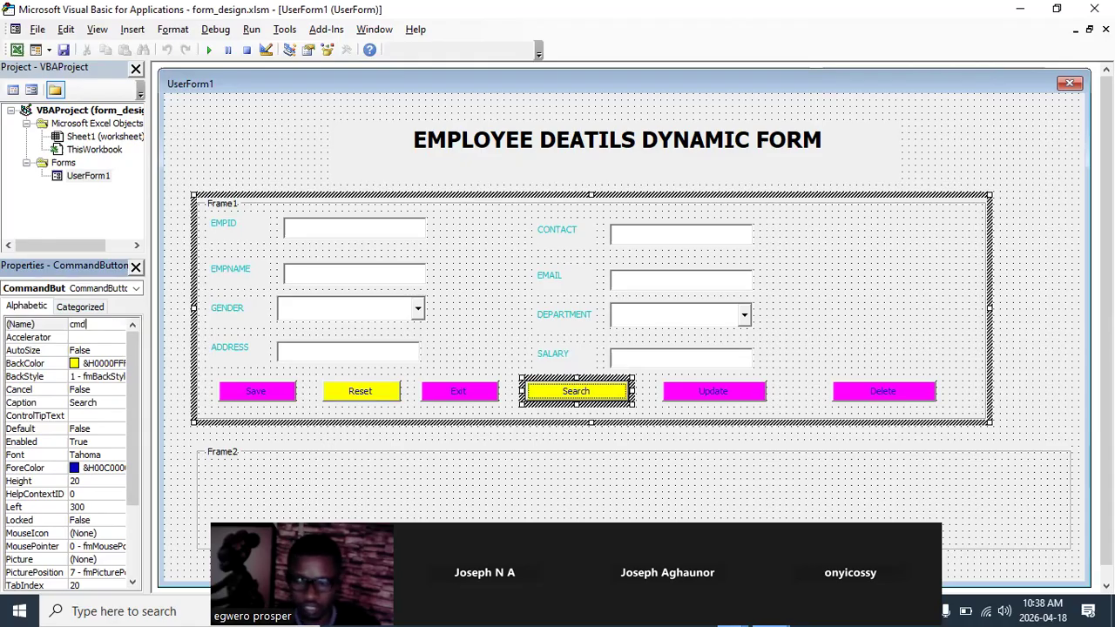
text(Sea)
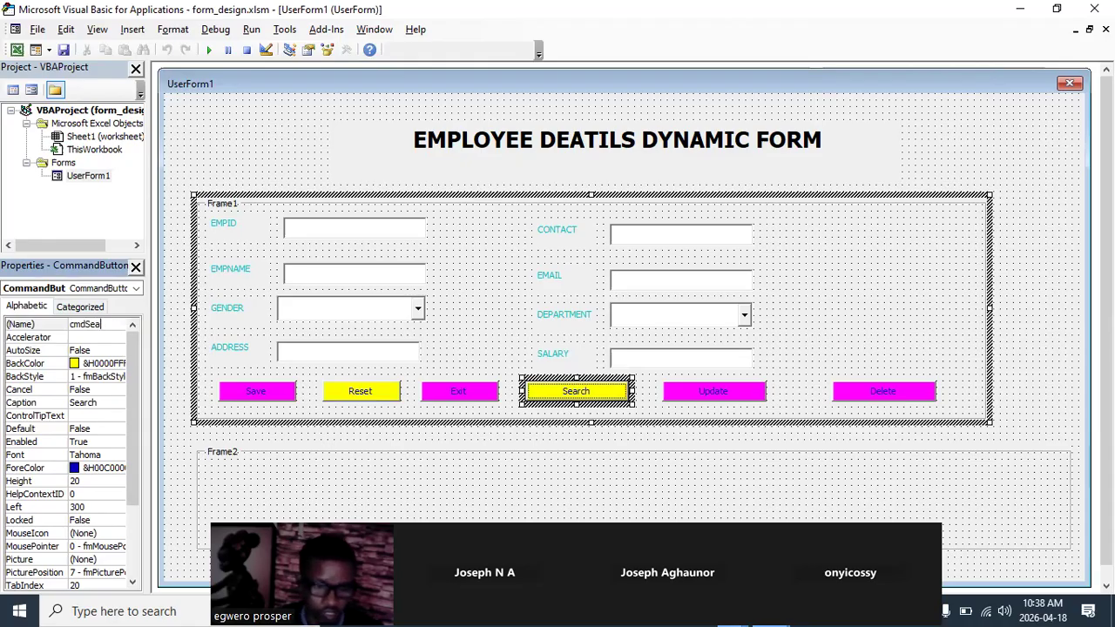
text(rch)
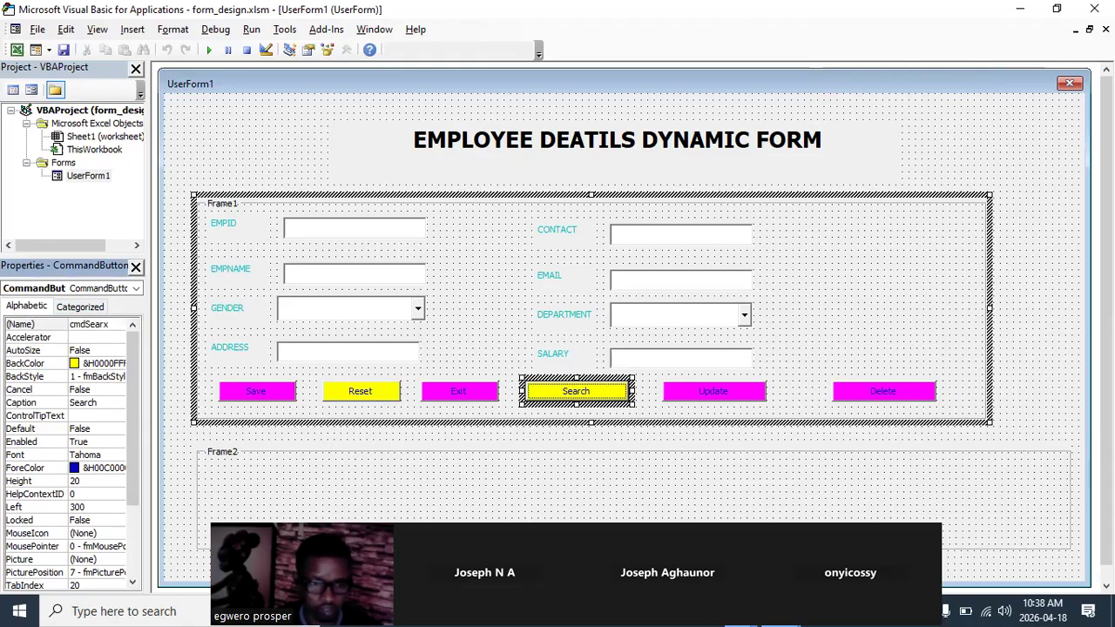
key(BackSpace)
text(ch)
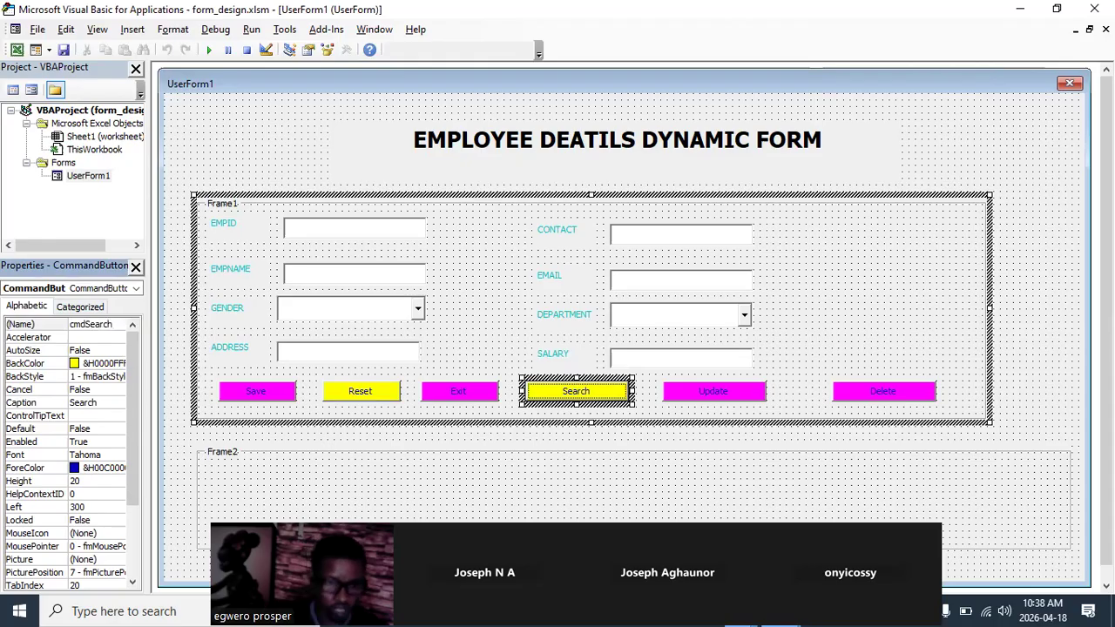
Set the Name property of the Update button to cmdUpdate.
click(714, 391)
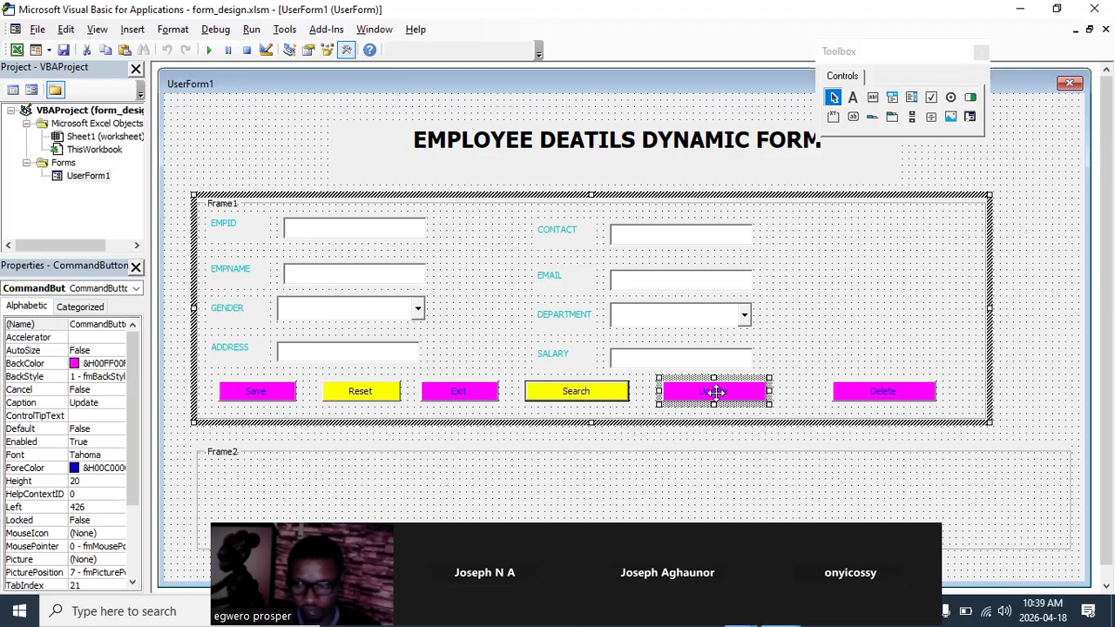
click(714, 392)
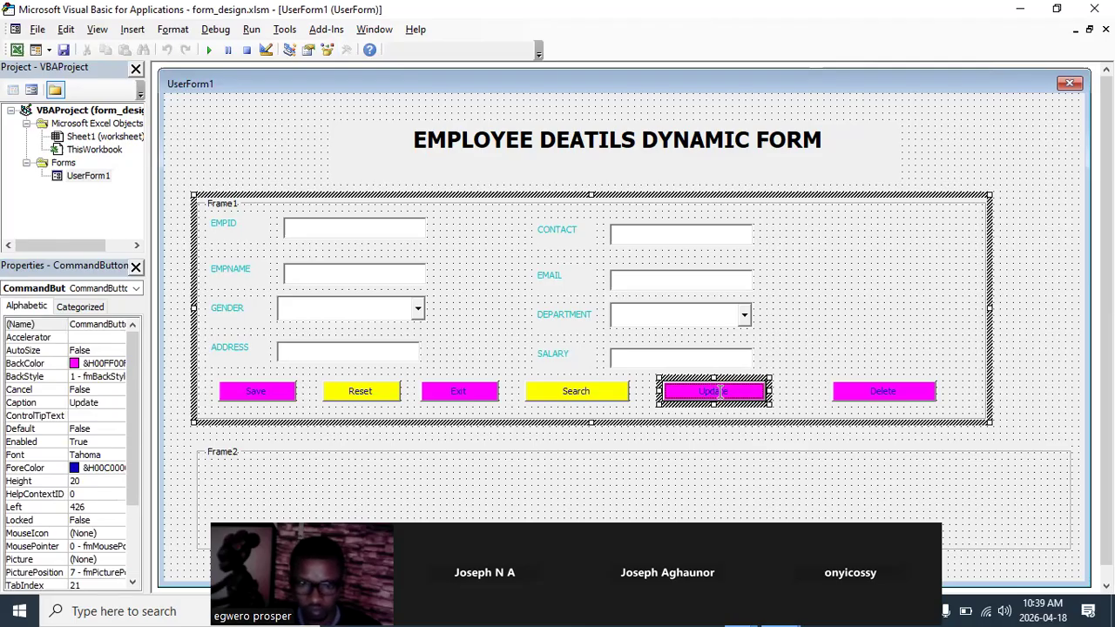
double_click(699, 399)
double_click(113, 327)
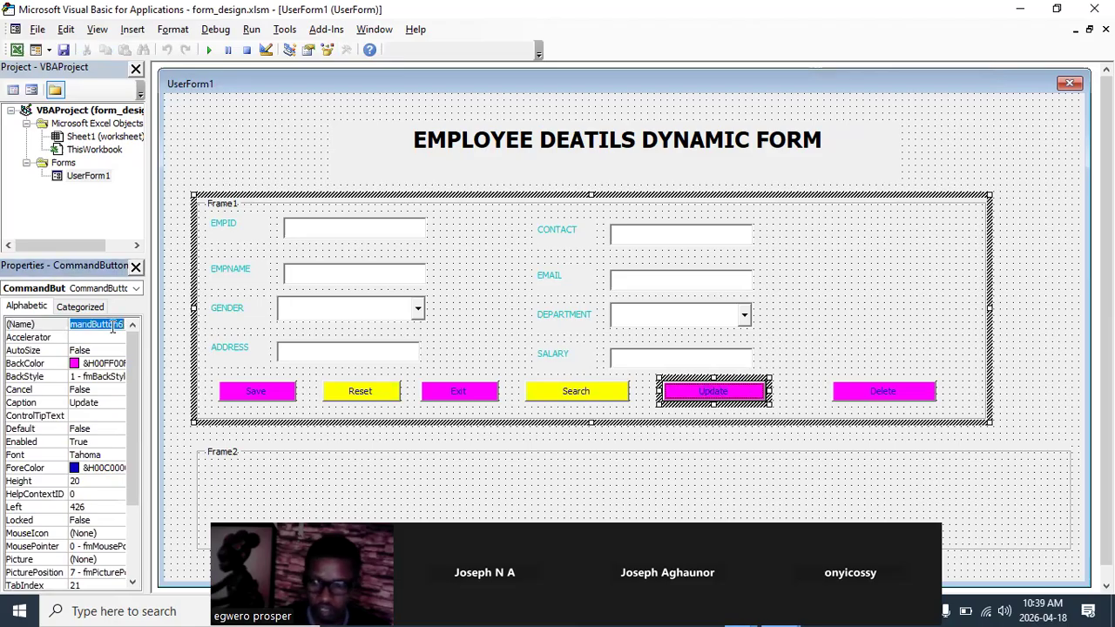
key(BackSpace)
text(cmd)
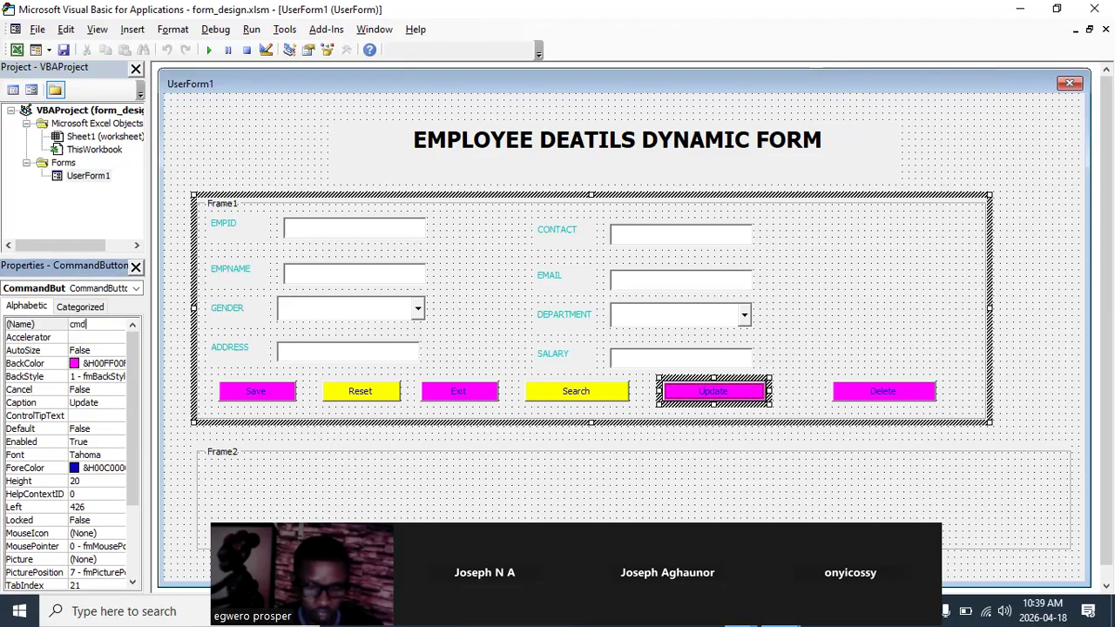
text(Update)
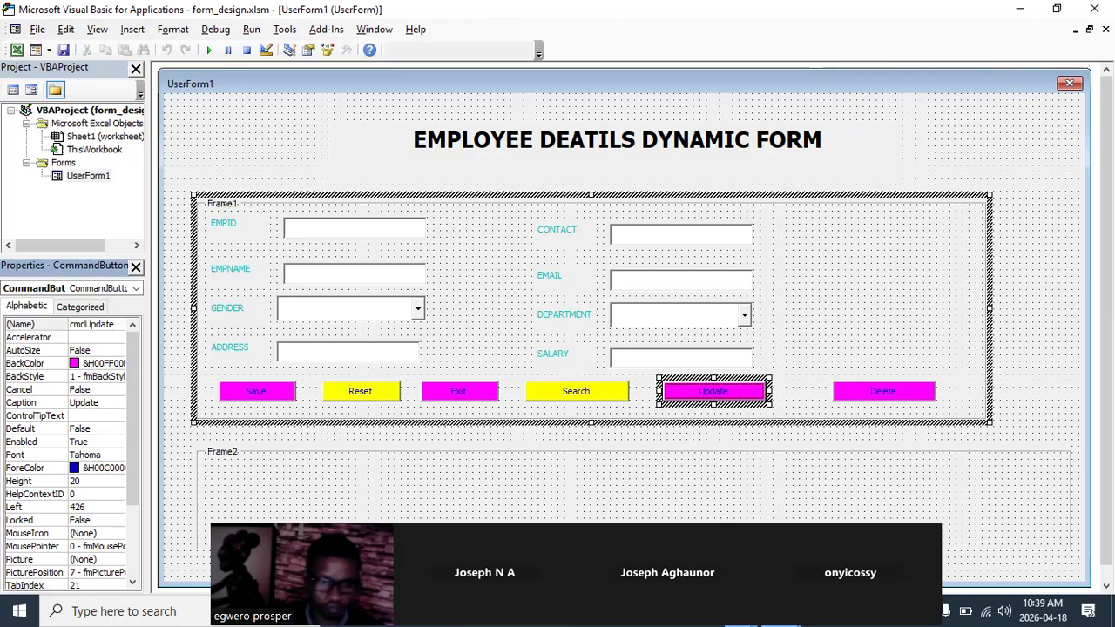
Set the Name property of the Delete button at the end of the row to cmdDelete.
click(852, 396)
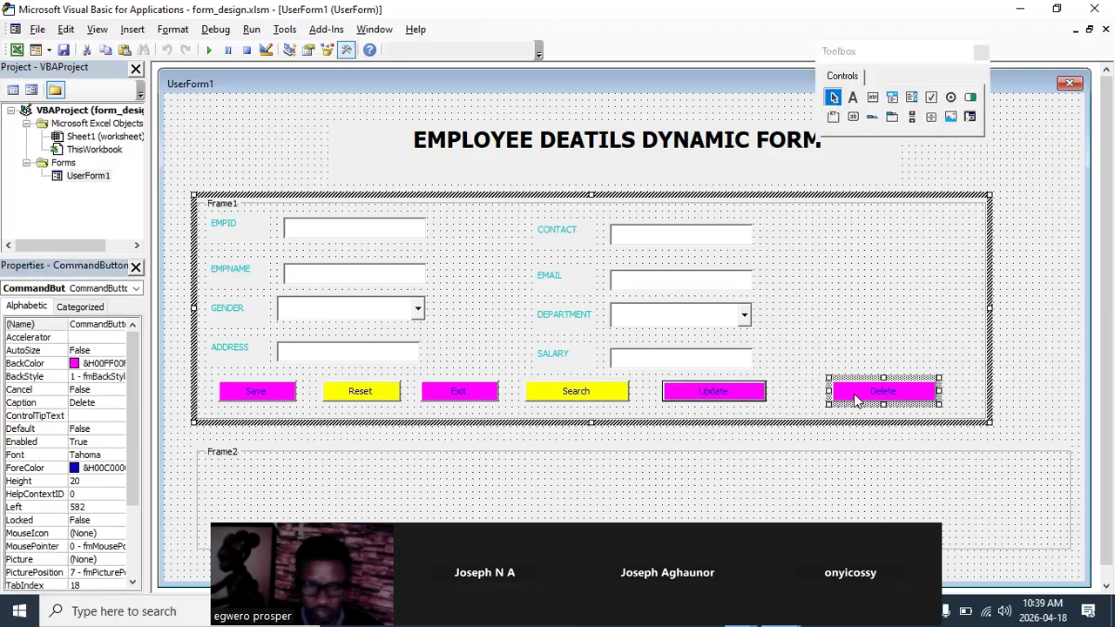
double_click(109, 324)
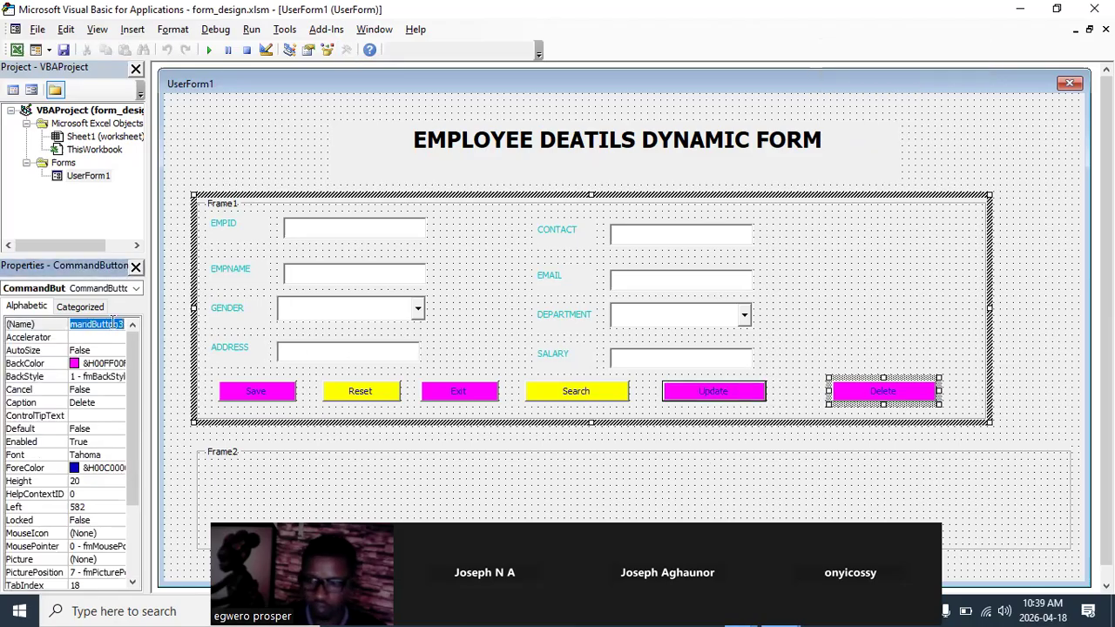
text(cmd)
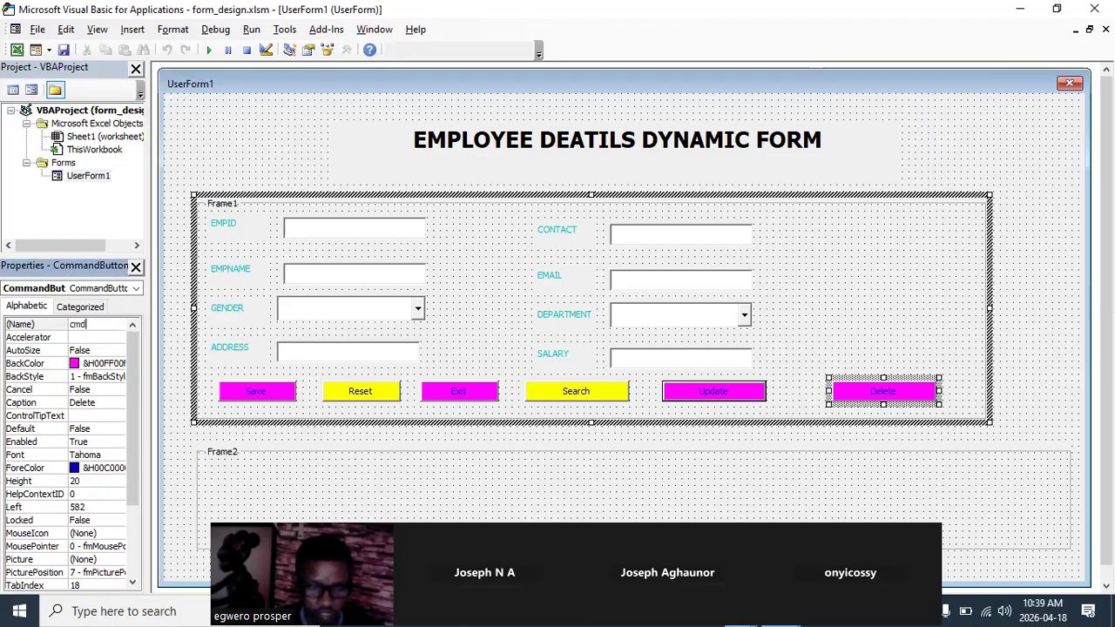
text(Delete)
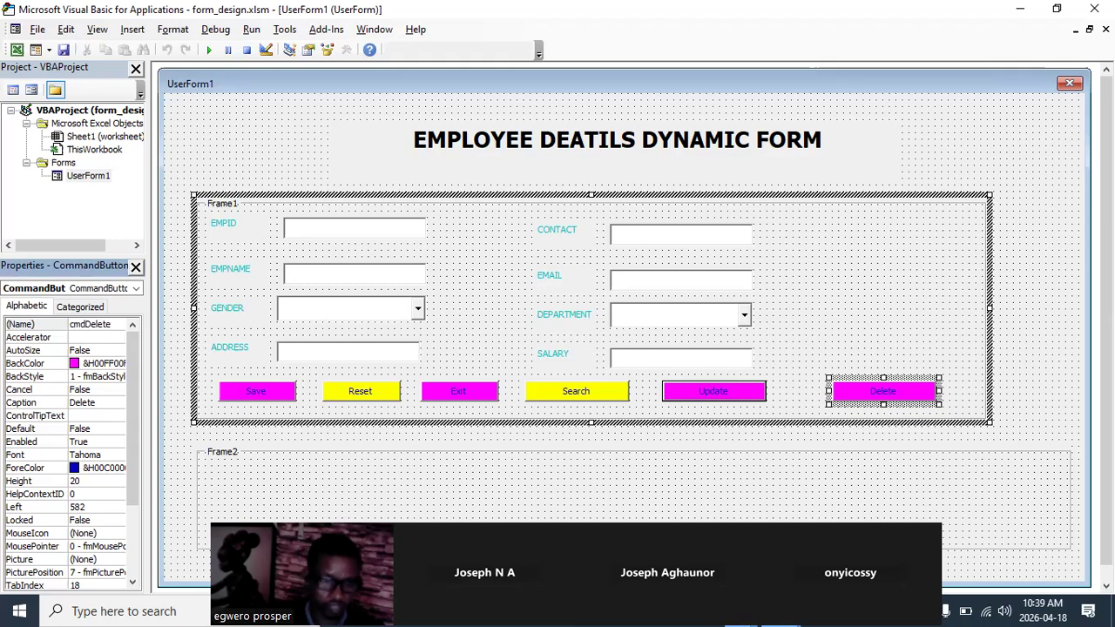
click(732, 453)
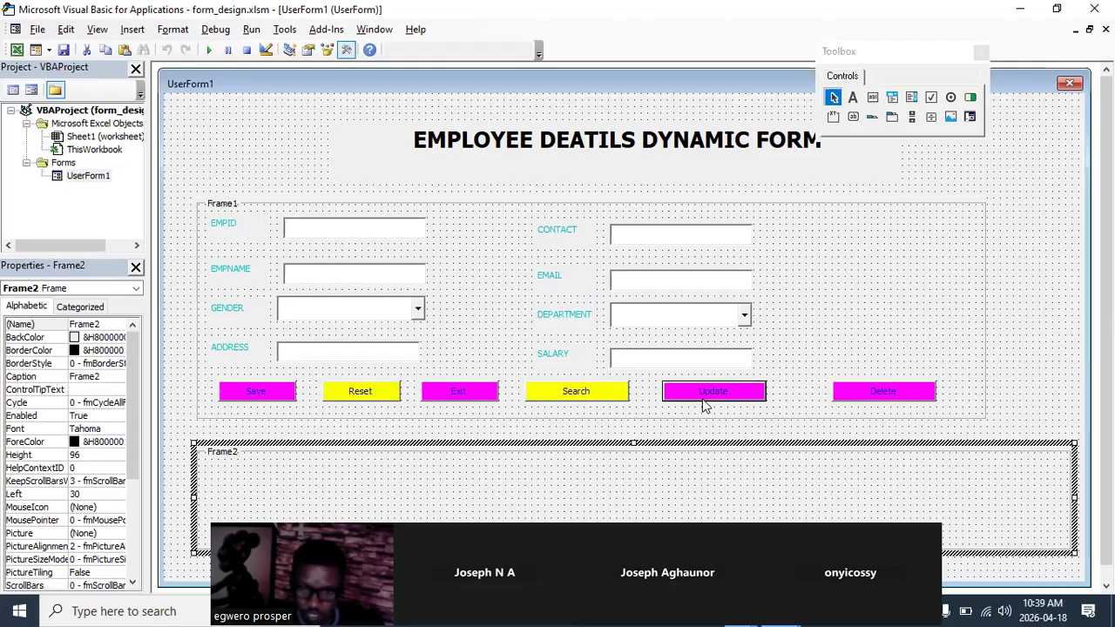
Widen the gap between Search and Update by shifting Search slightly left, Delete slightly right and Update to about 480 from Frame1's left edge.
drag(714, 396, 761, 405)
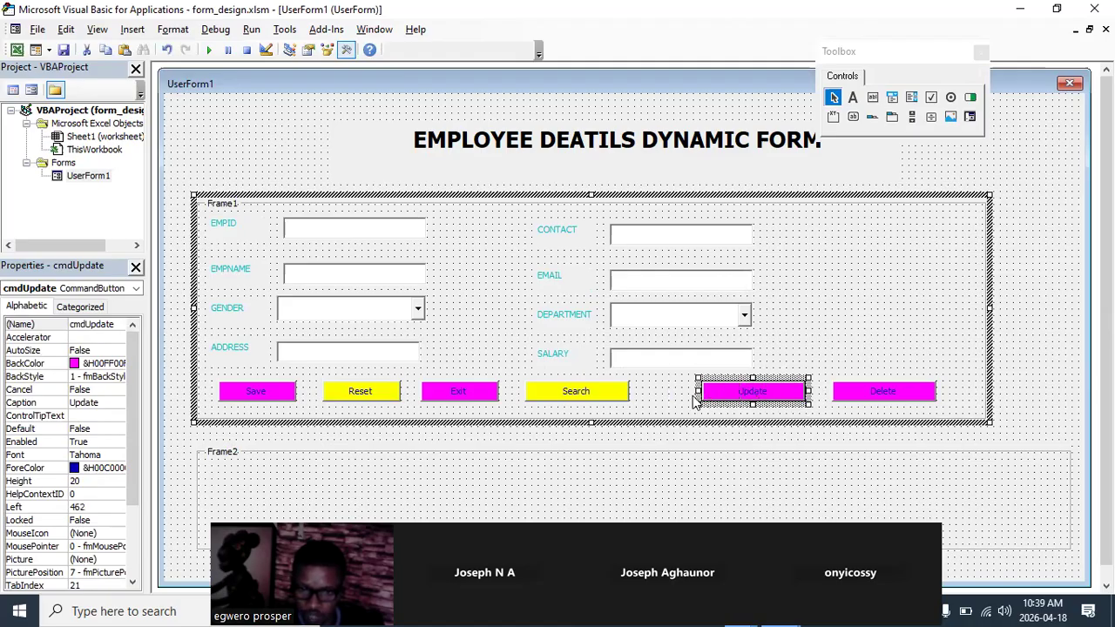
click(608, 394)
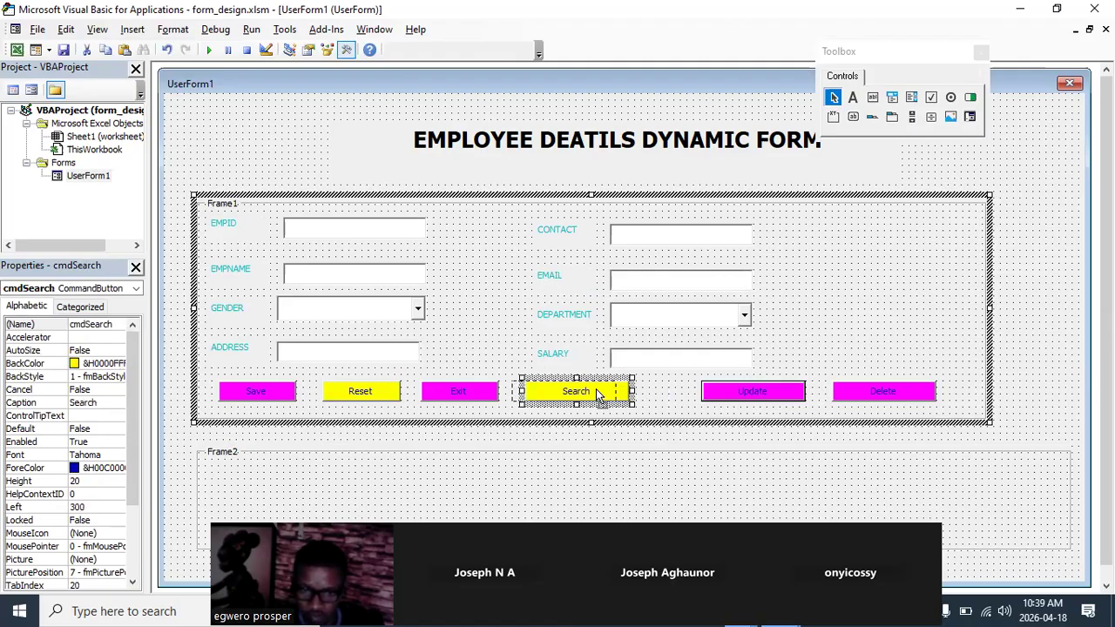
drag(597, 393, 596, 394)
drag(902, 399, 921, 399)
click(789, 402)
drag(794, 401, 814, 403)
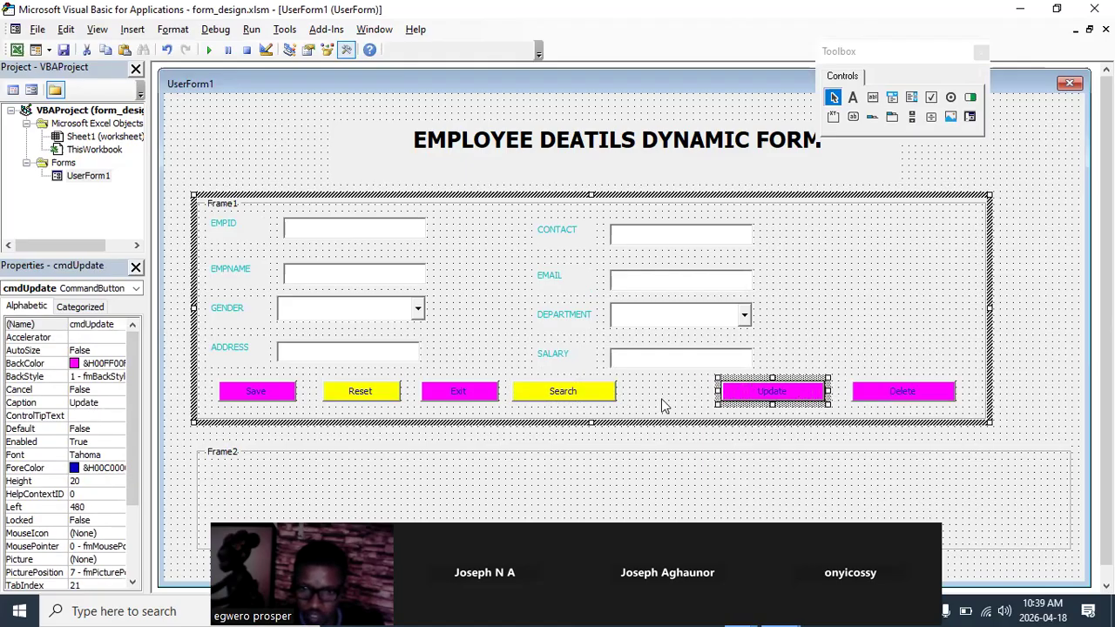
Narrow the Search button from its right edge to about the same width as the Exit button.
click(596, 395)
drag(612, 392, 592, 392)
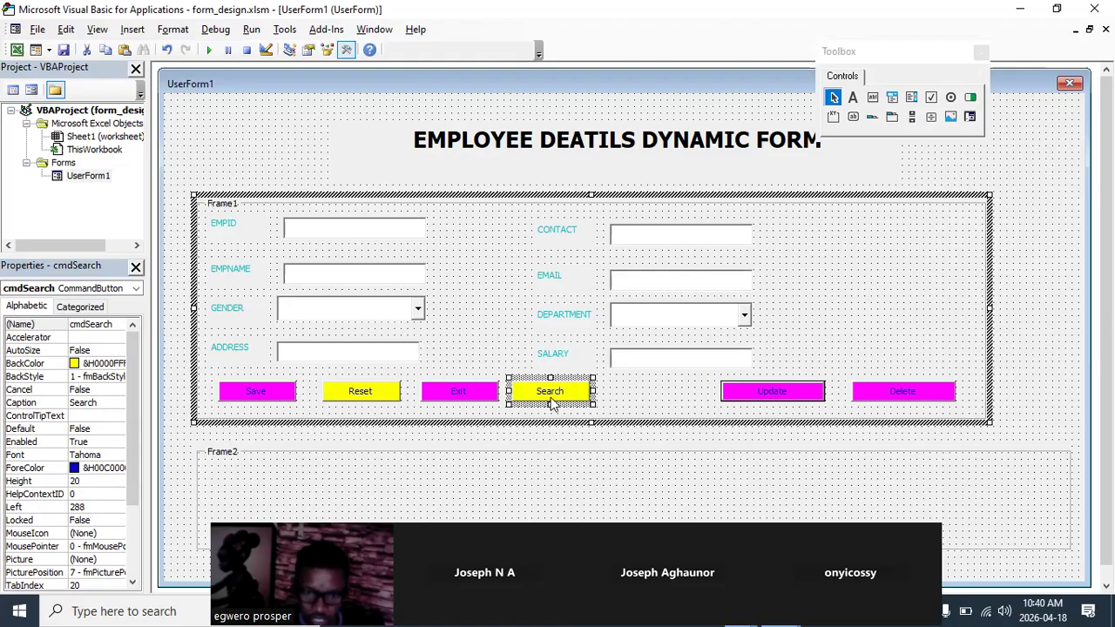
click(642, 404)
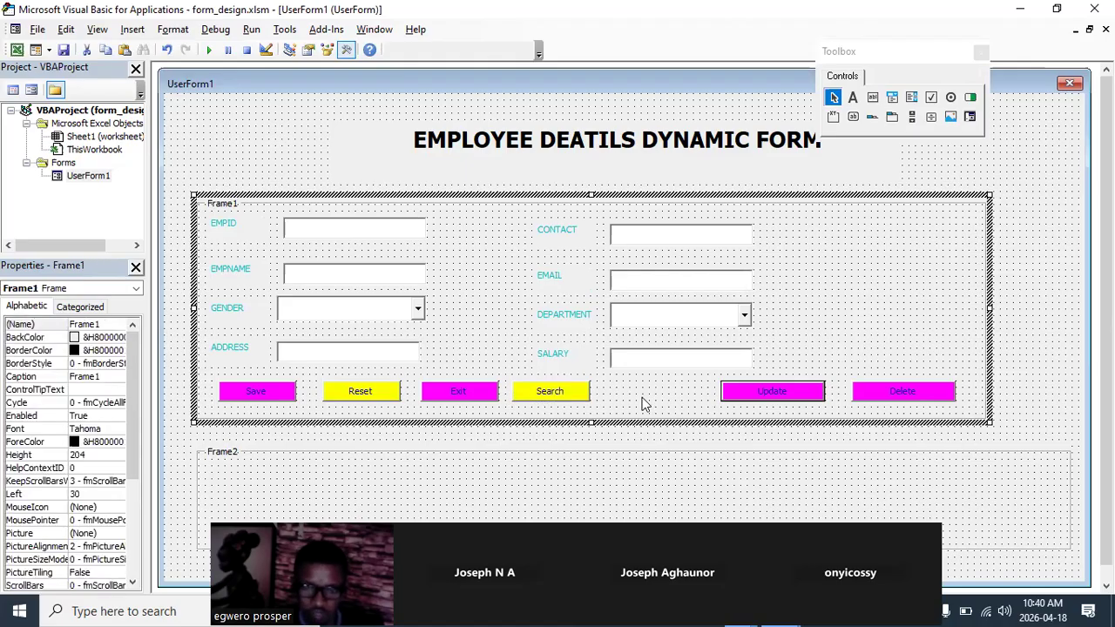
Draw a text box about 18 high in the gap between Search and Update, about 366 from Frame1's left edge.
click(876, 100)
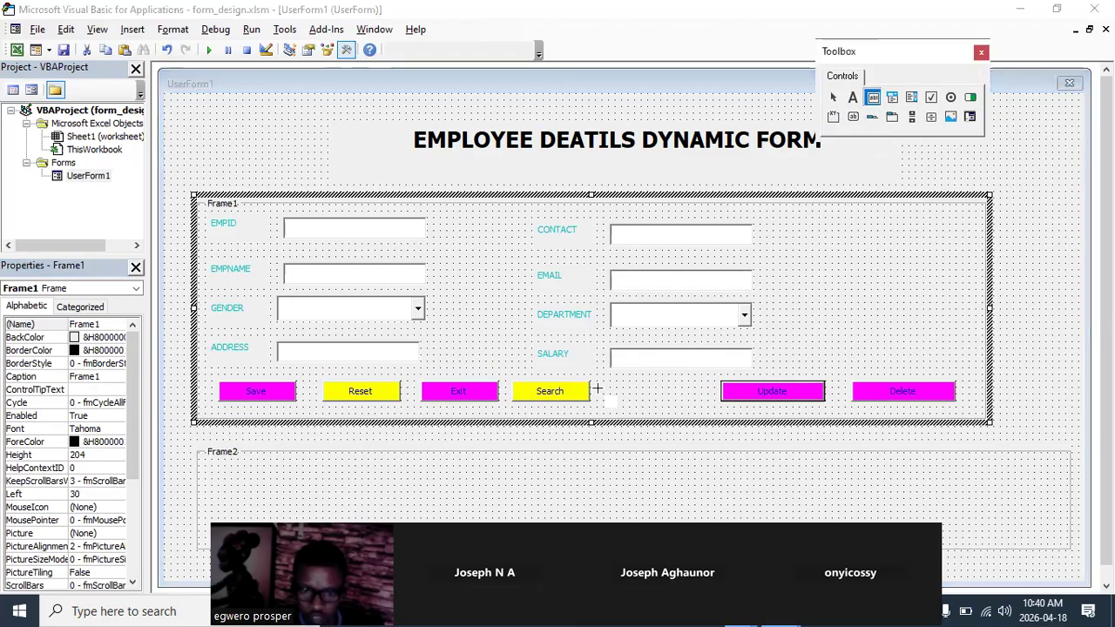
drag(620, 389, 703, 401)
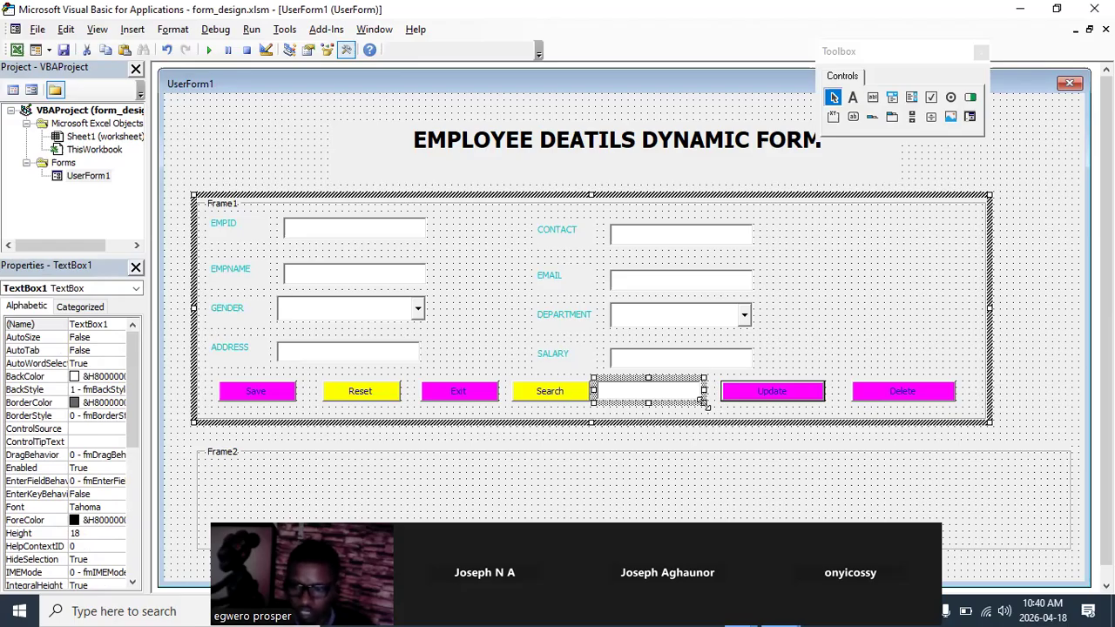
click(636, 394)
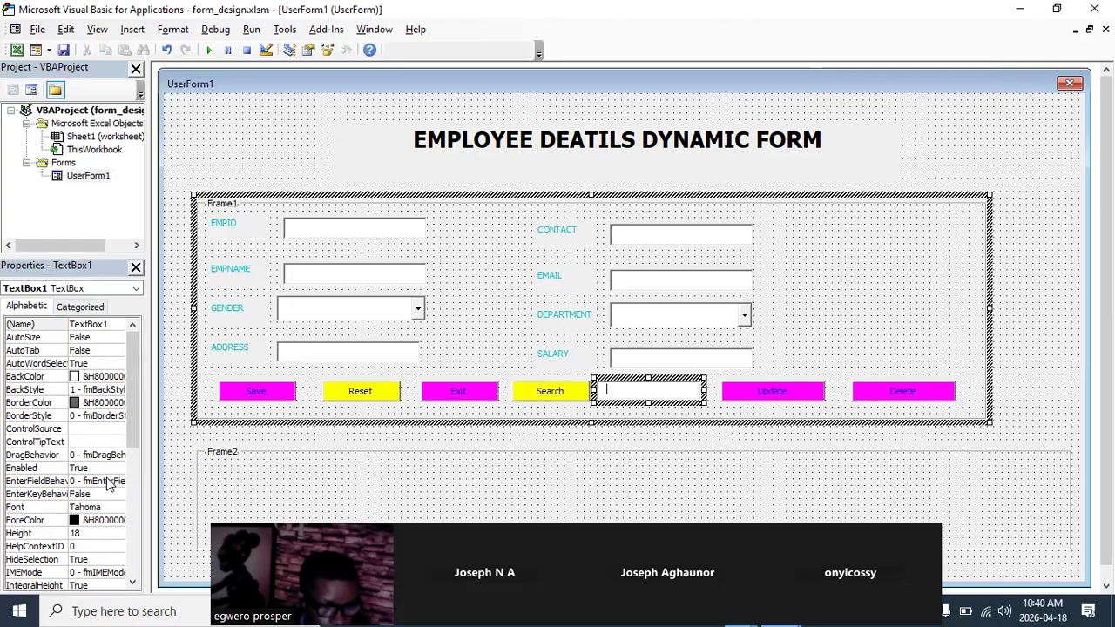
Set the Name property of the new text box beside the Search button to txt1search.
scroll(108, 484, down, 2)
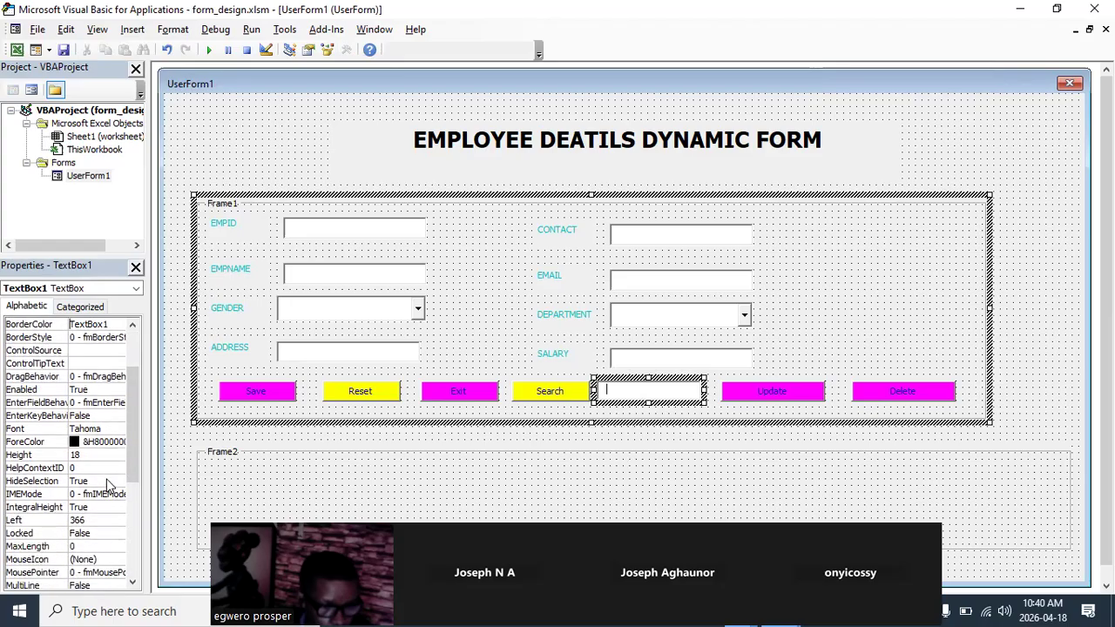
scroll(107, 478, up, 1)
scroll(106, 478, down, 1)
scroll(107, 478, up, 1)
scroll(105, 480, down, 1)
scroll(105, 480, up, 2)
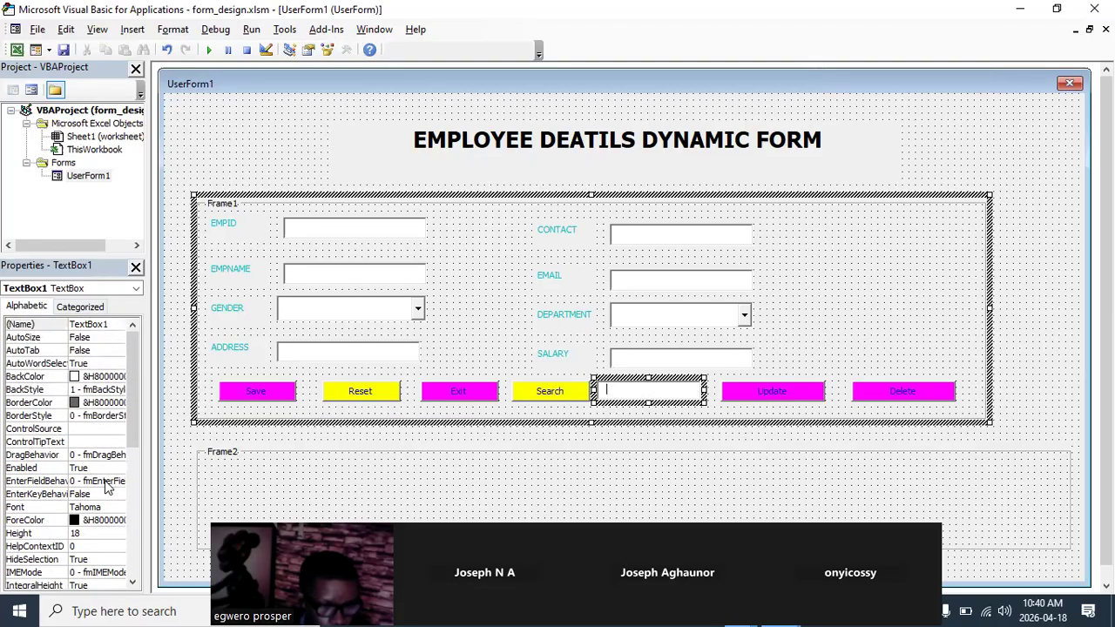
scroll(106, 486, down, 4)
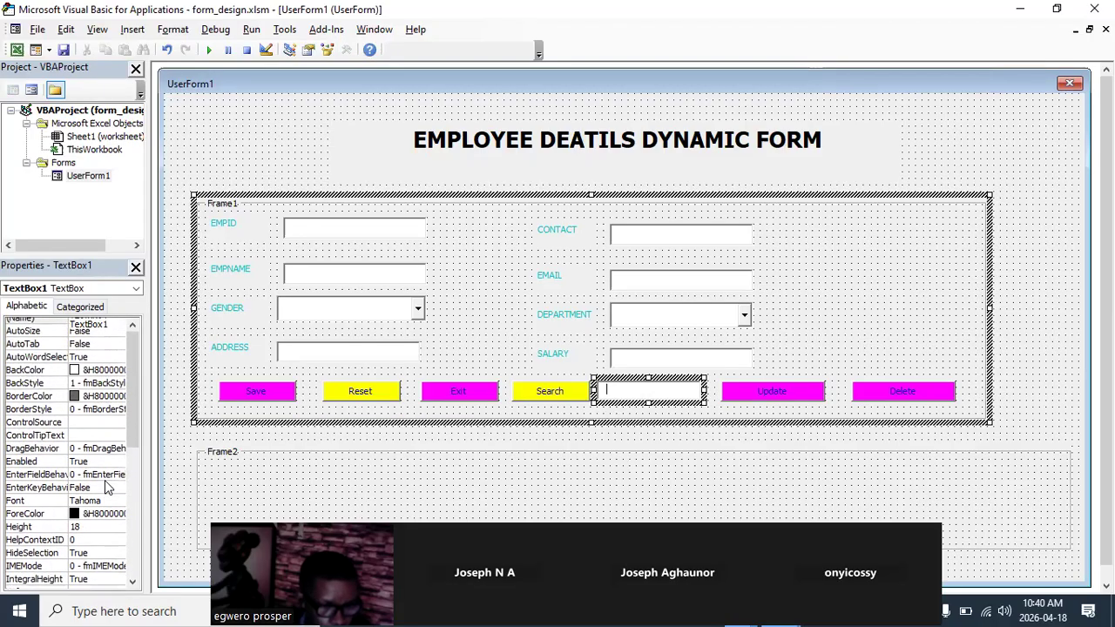
scroll(107, 487, down, 1)
drag(111, 324, 63, 324)
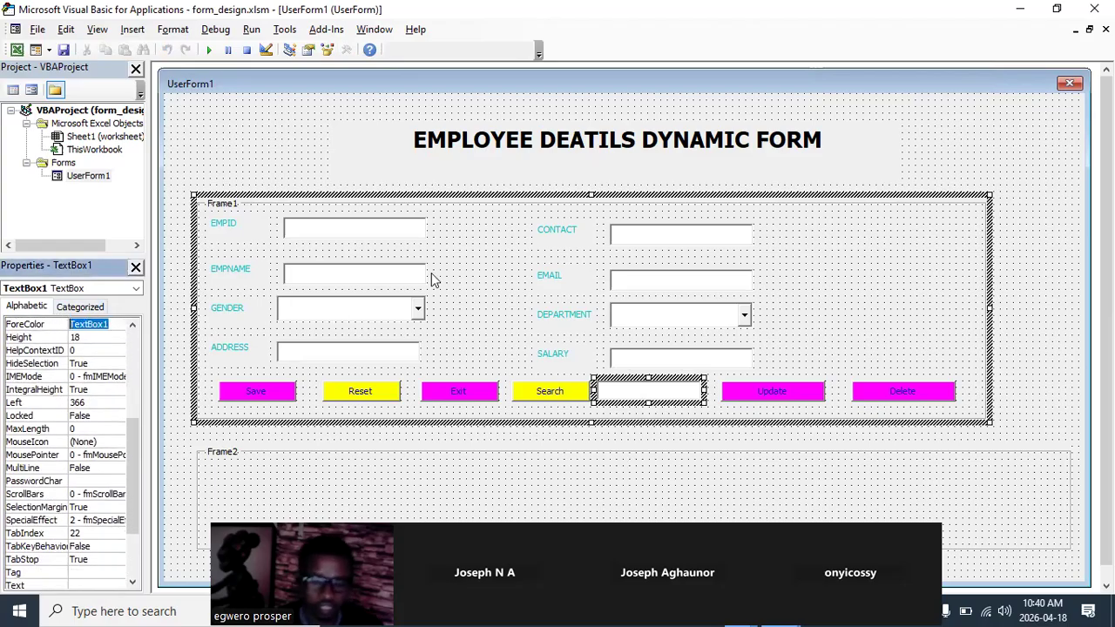
text(txt)
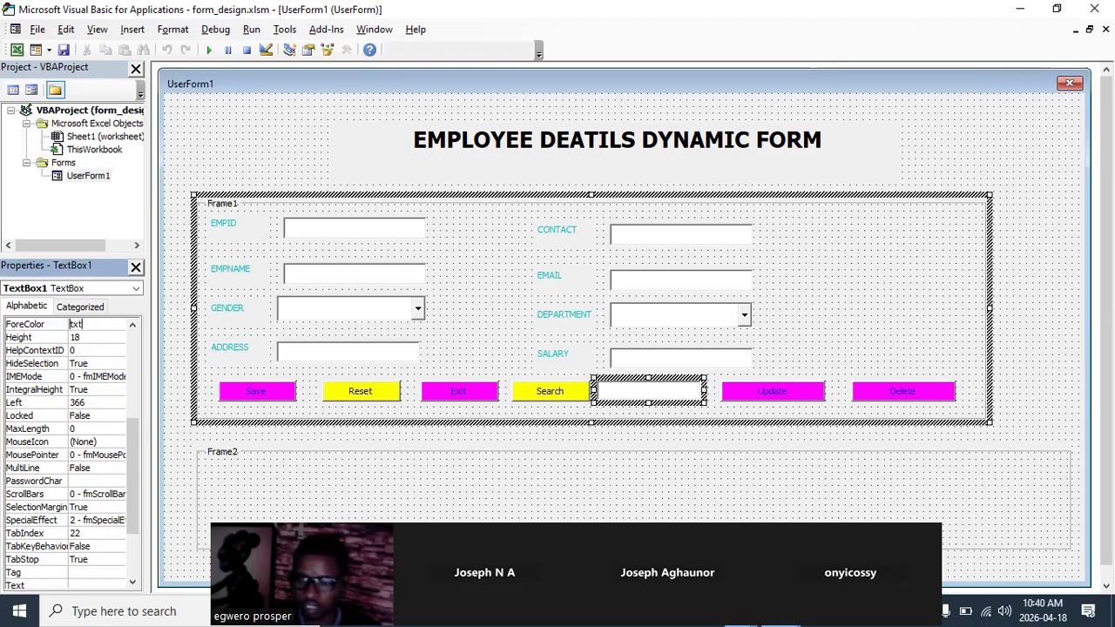
text(1)
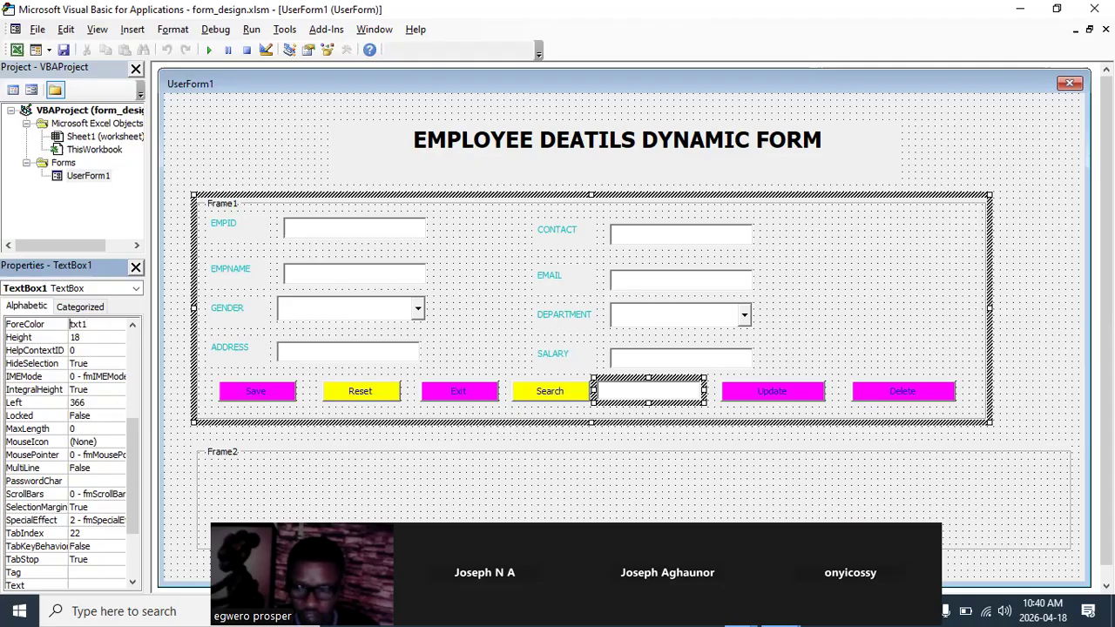
text(se)
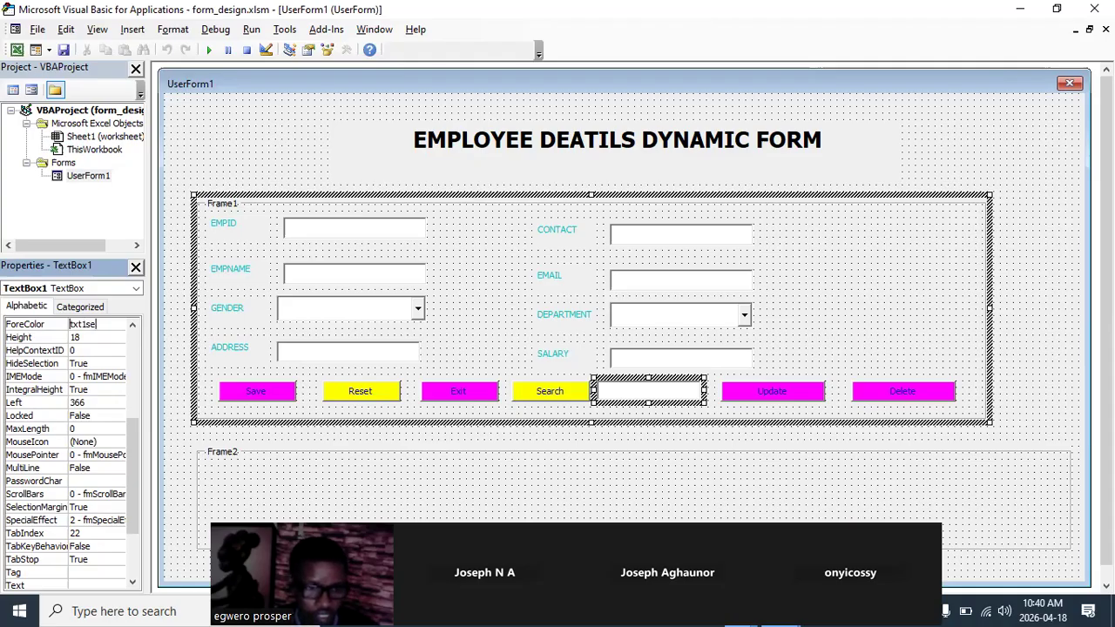
text(arch)
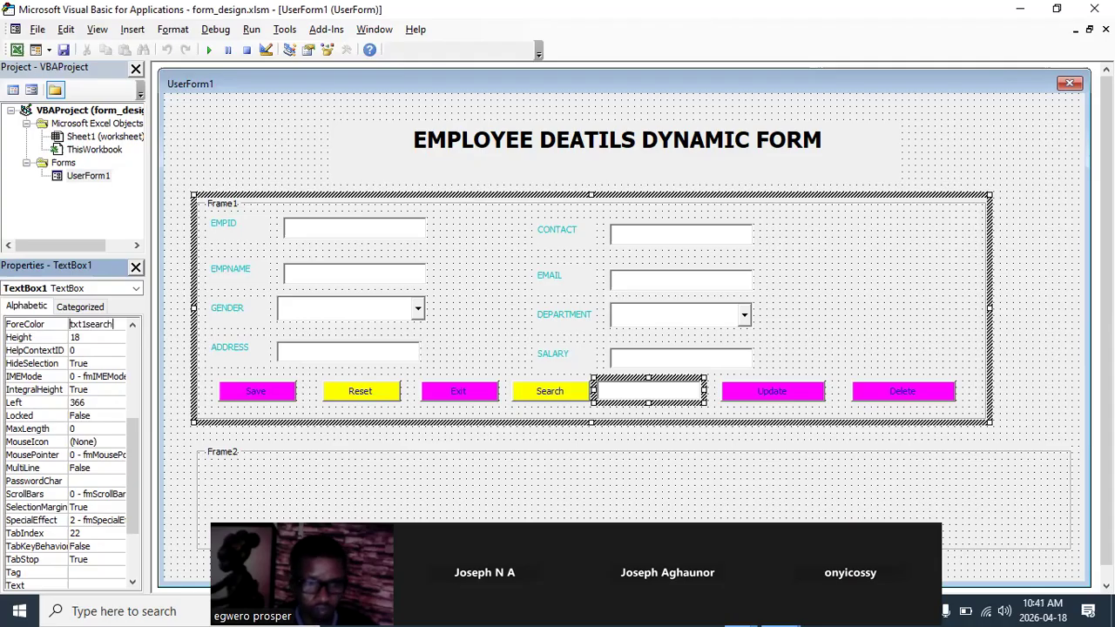
click(863, 367)
click(649, 392)
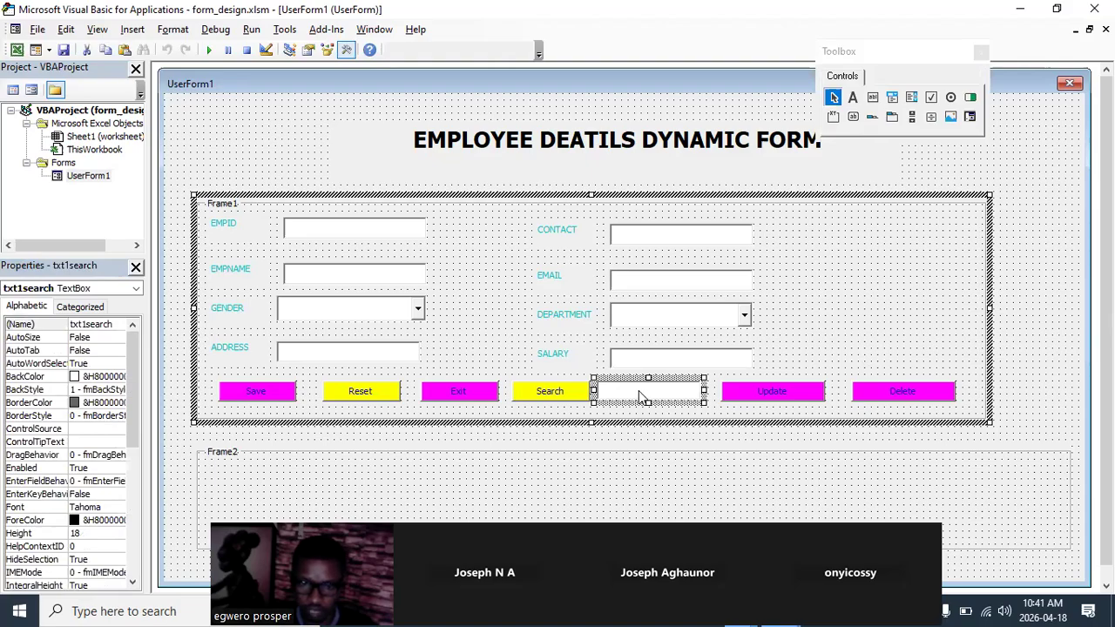
Shift the search text box slightly toward the Update button to leave a small gap after Search.
click(556, 392)
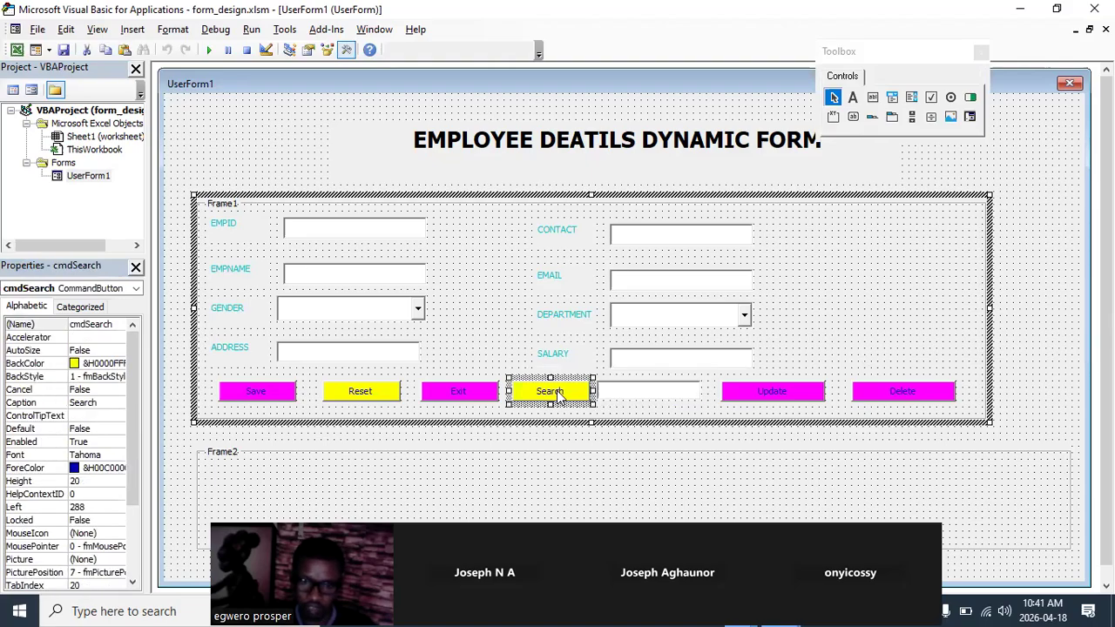
click(834, 319)
click(836, 313)
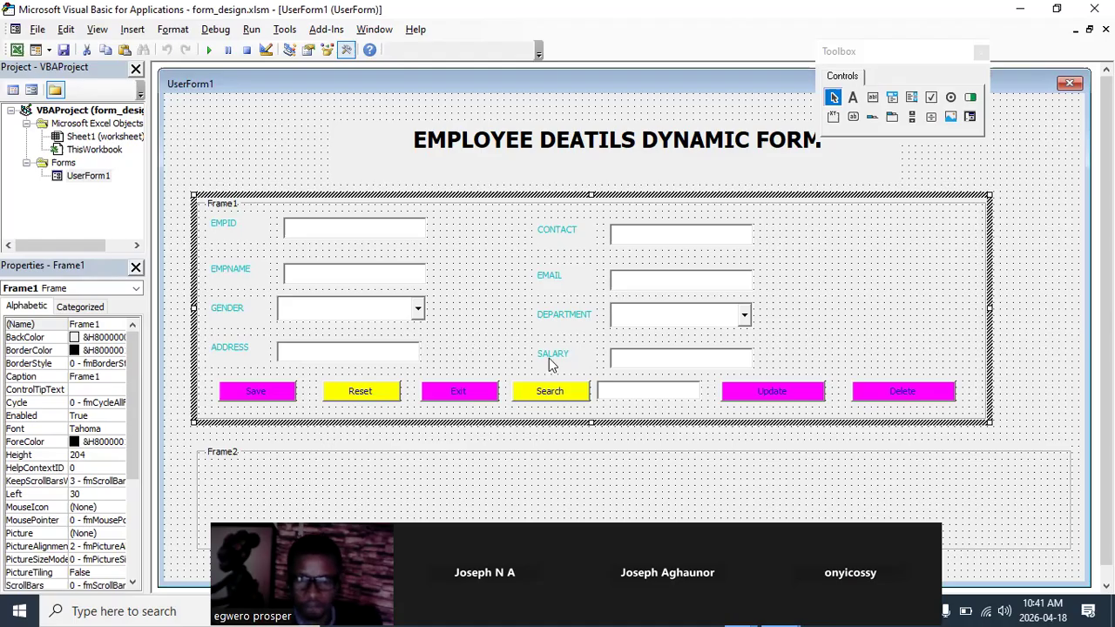
click(633, 392)
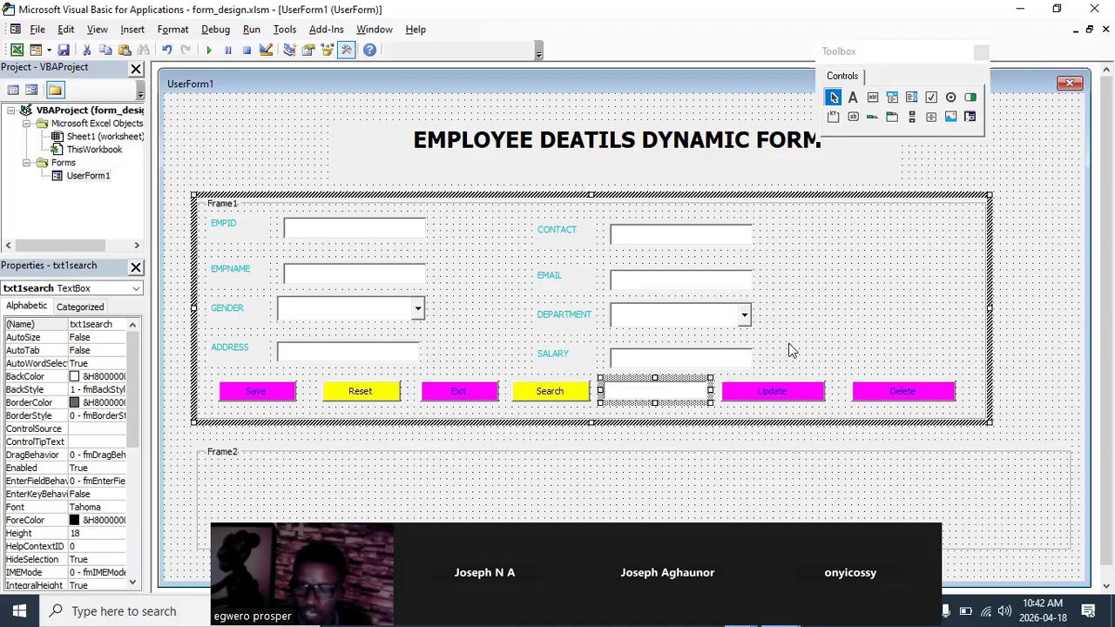
click(853, 315)
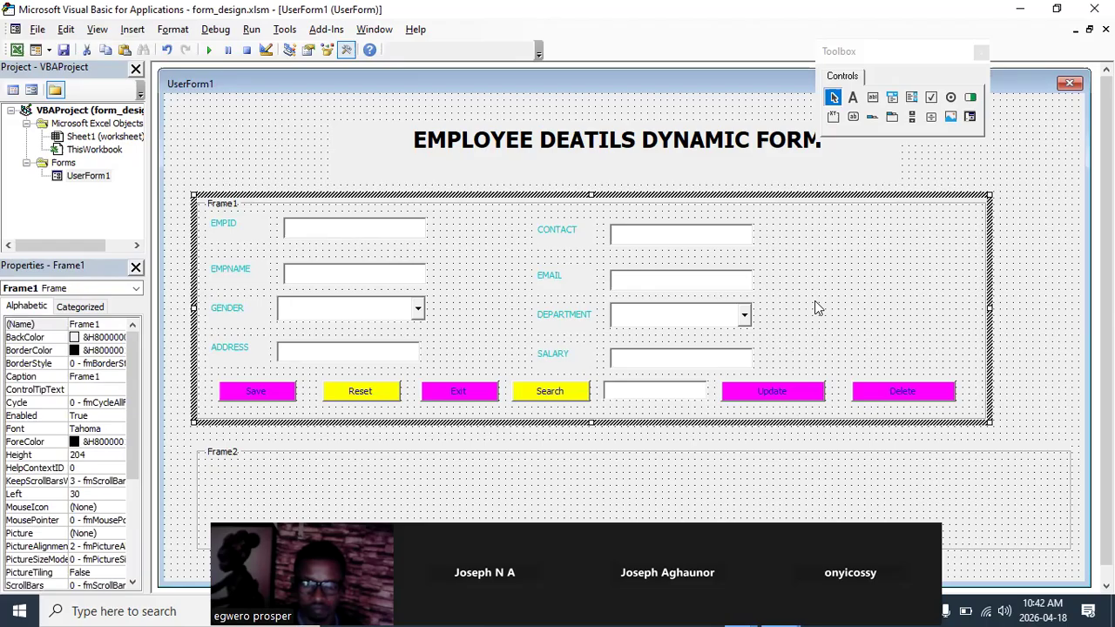
Compare the Name properties of the search text box and the Search button.
click(674, 394)
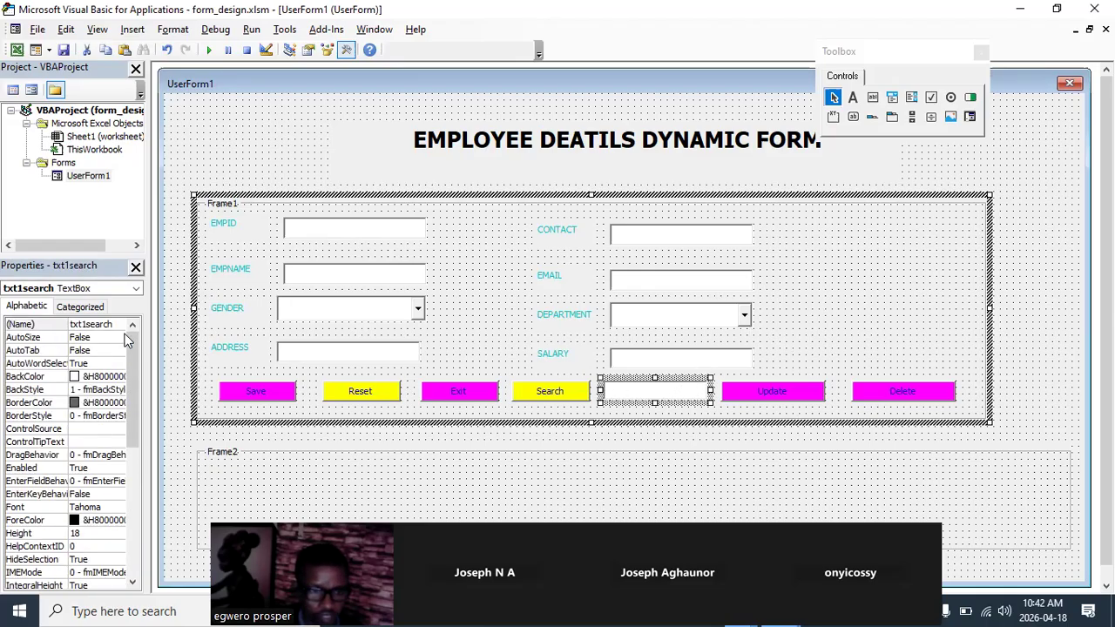
click(545, 397)
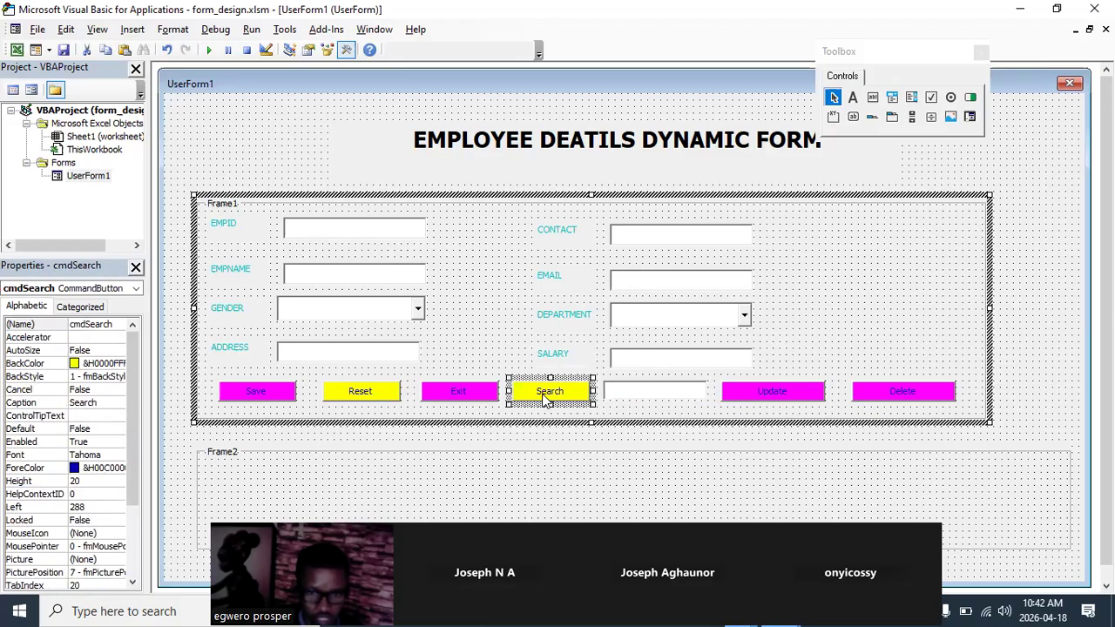
click(649, 390)
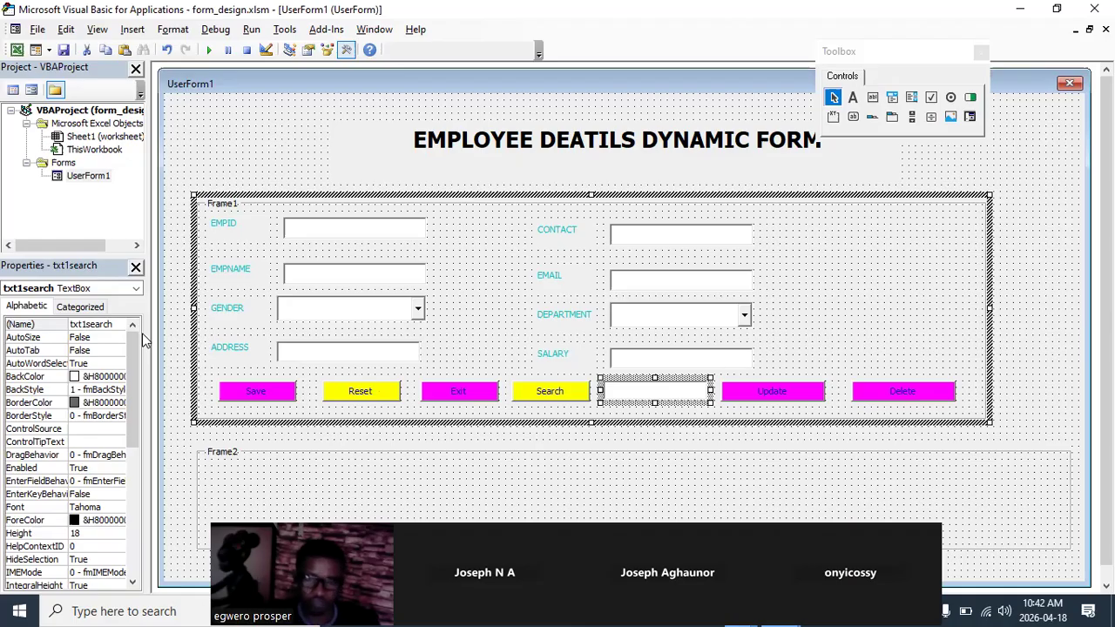
click(818, 310)
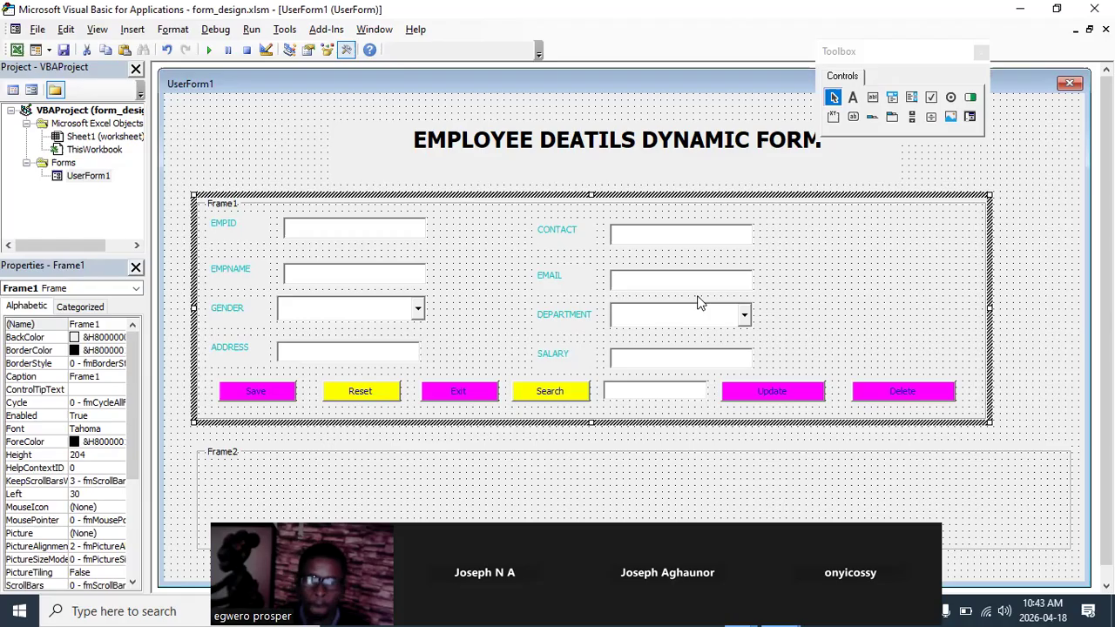
click(669, 391)
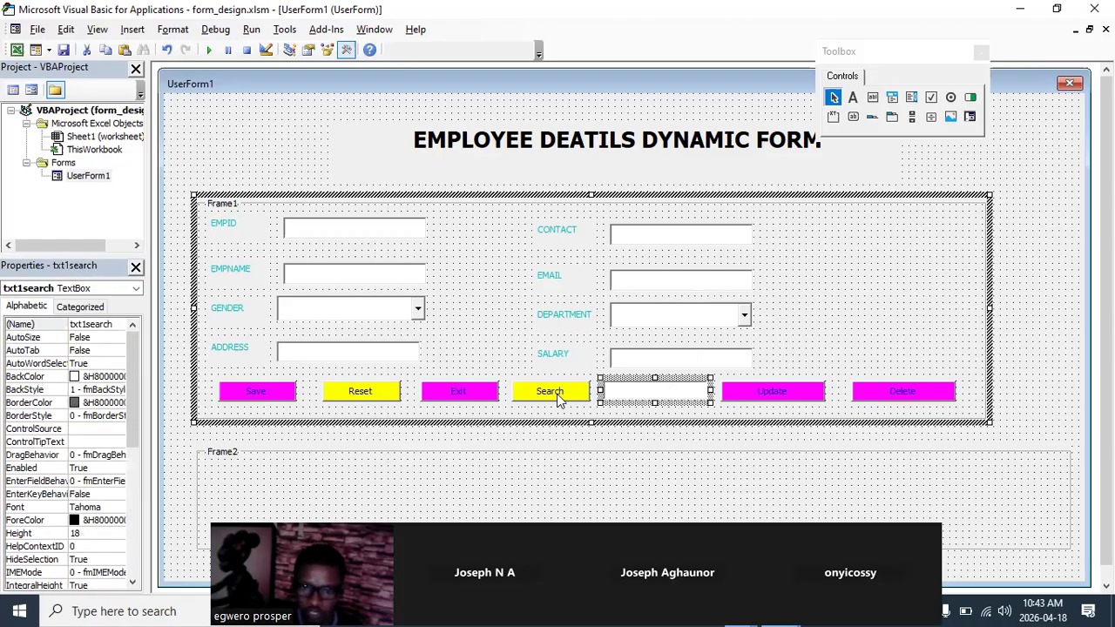